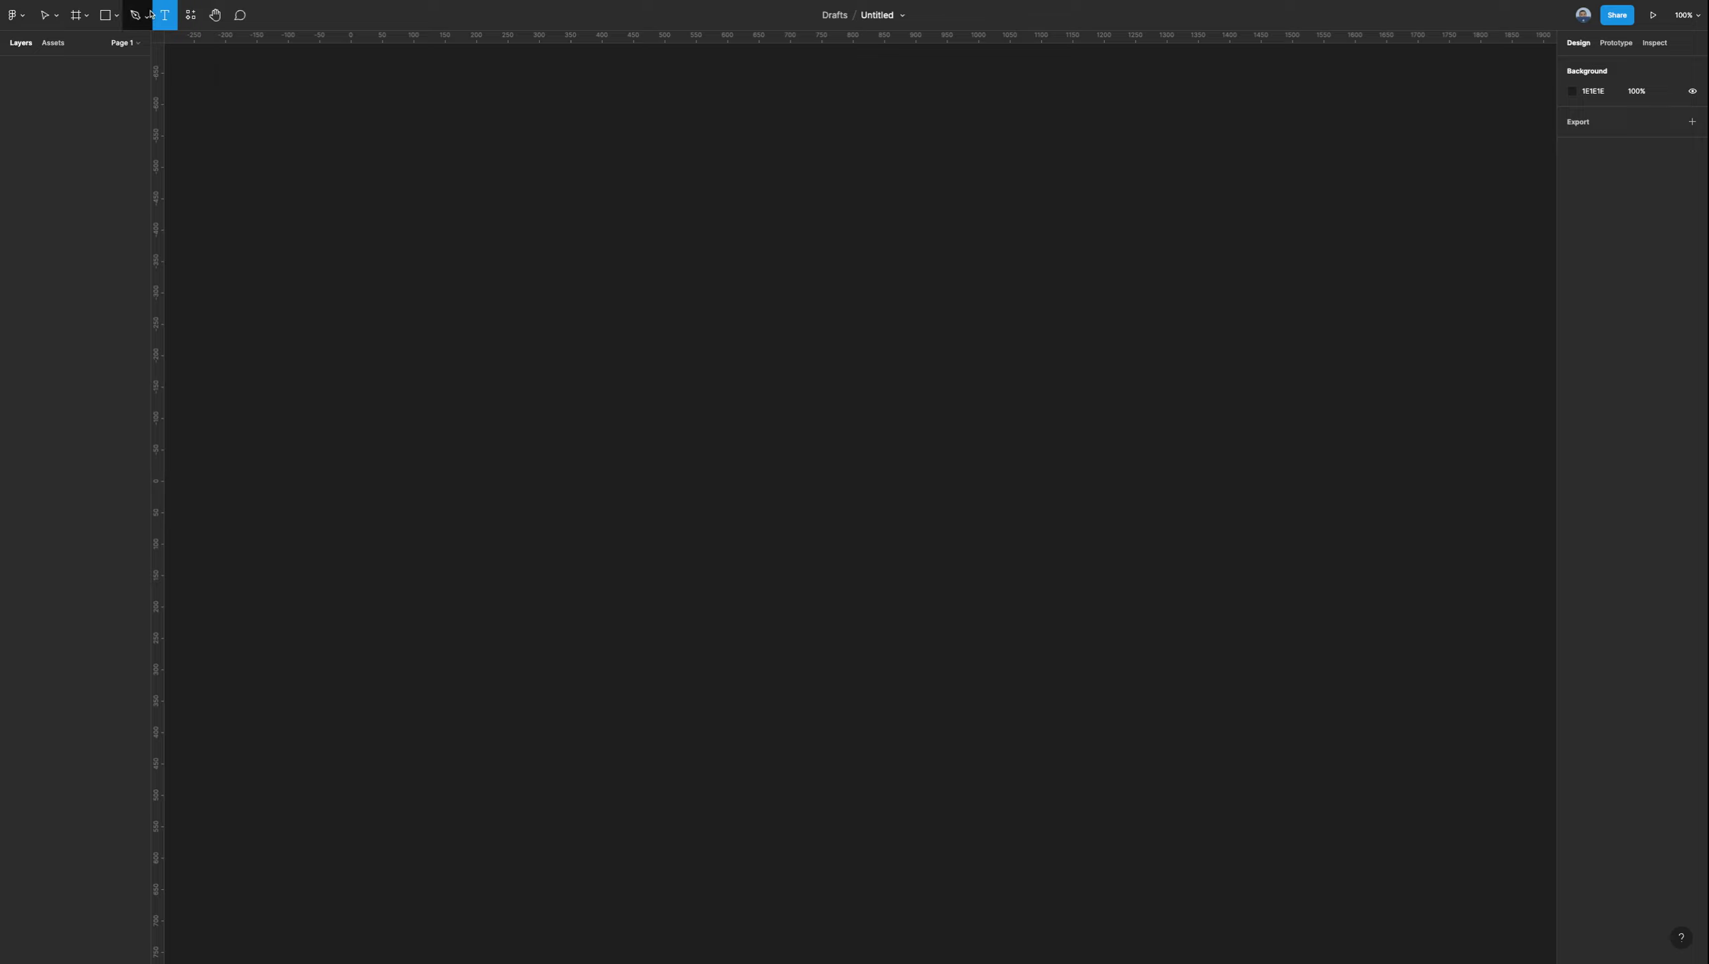
Add a text layer reading "Button" to the empty canvas.
click(554, 382)
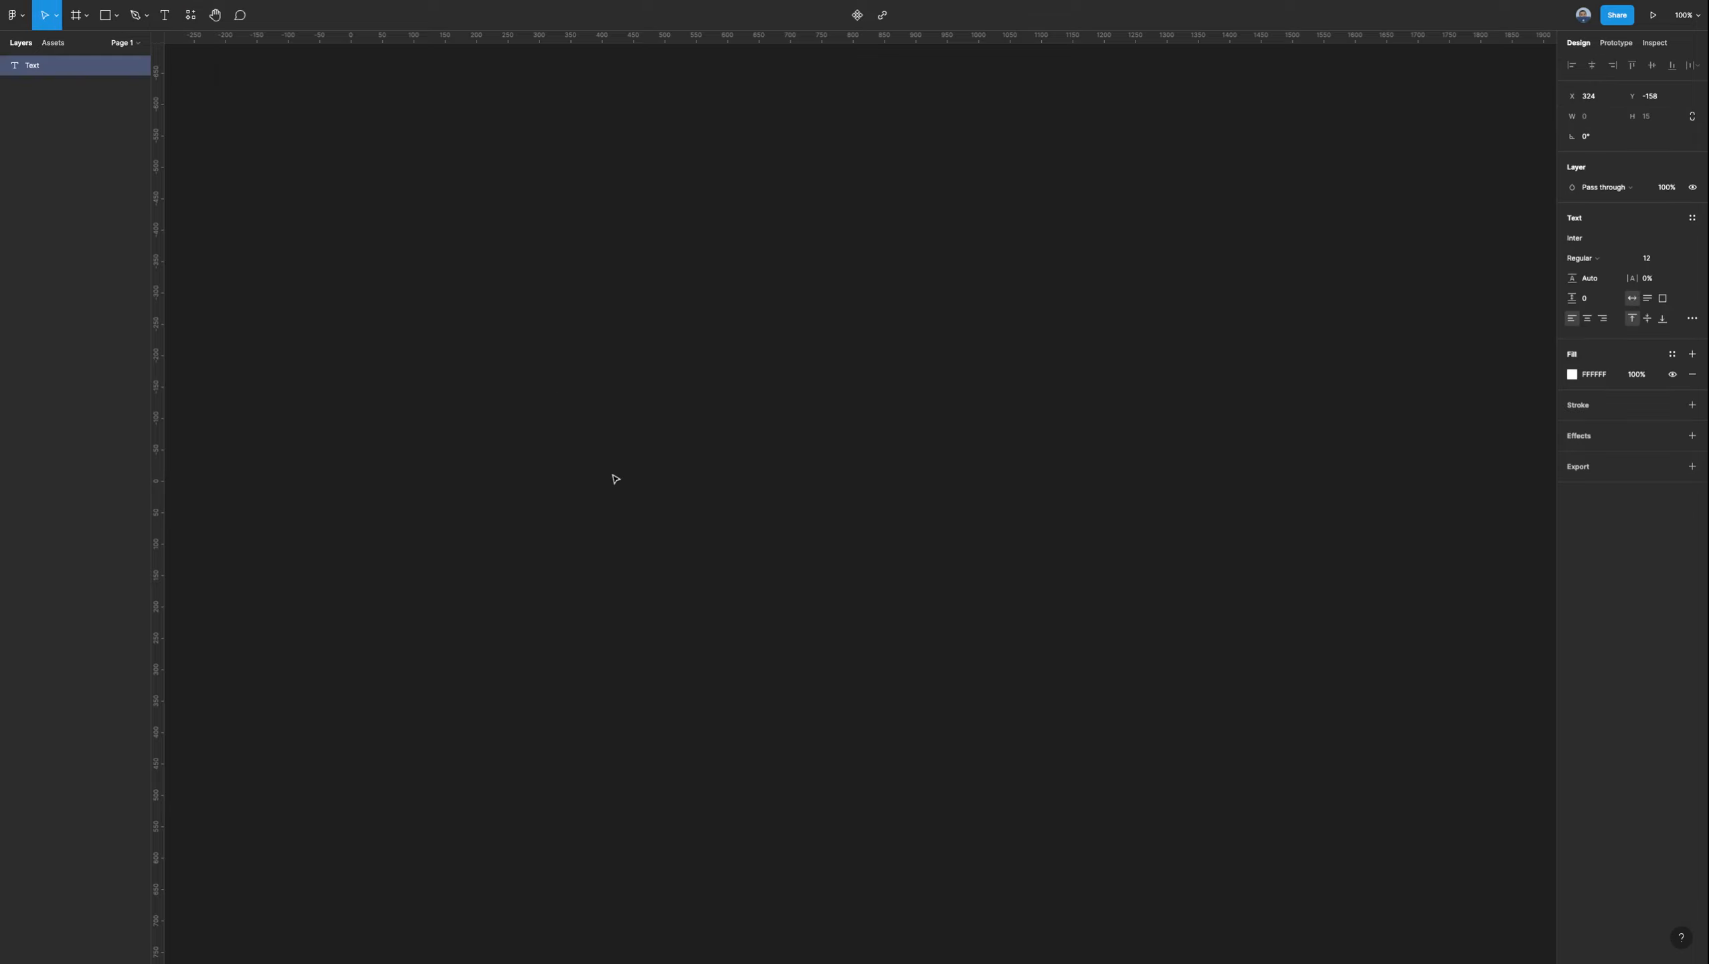
text(Button)
scroll(563, 388, up, 3)
scroll(562, 390, up, 6)
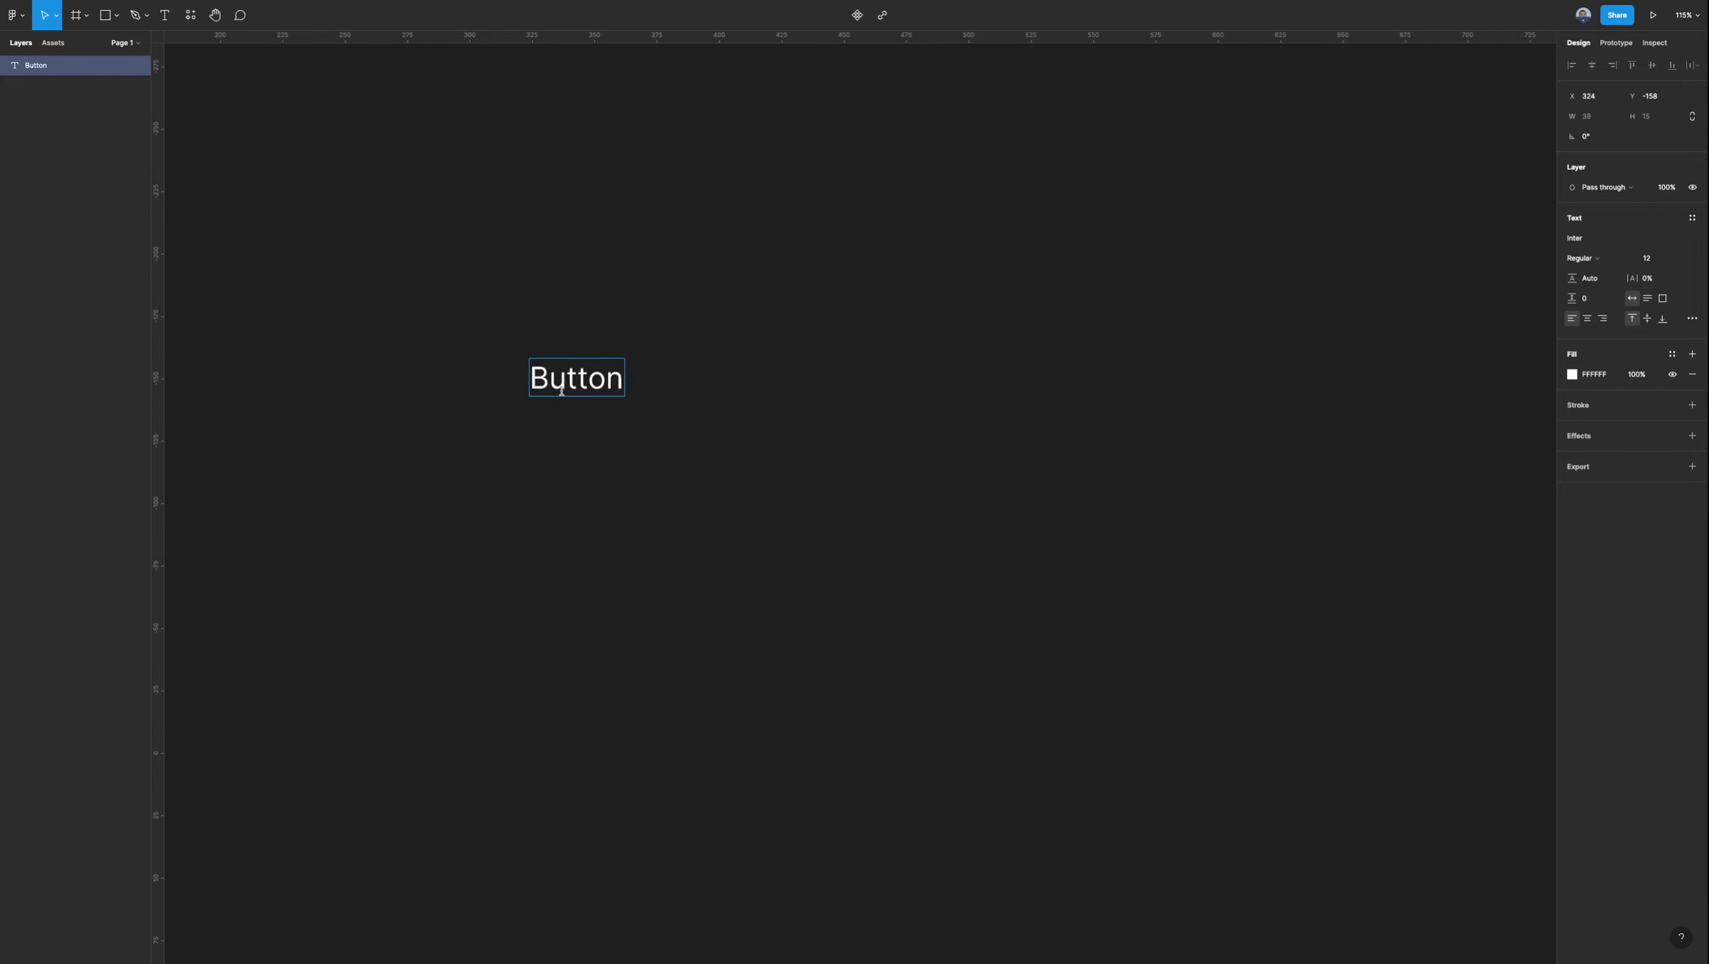
Set the "Button" text's font family to Poppins.
click(1670, 257)
click(1605, 264)
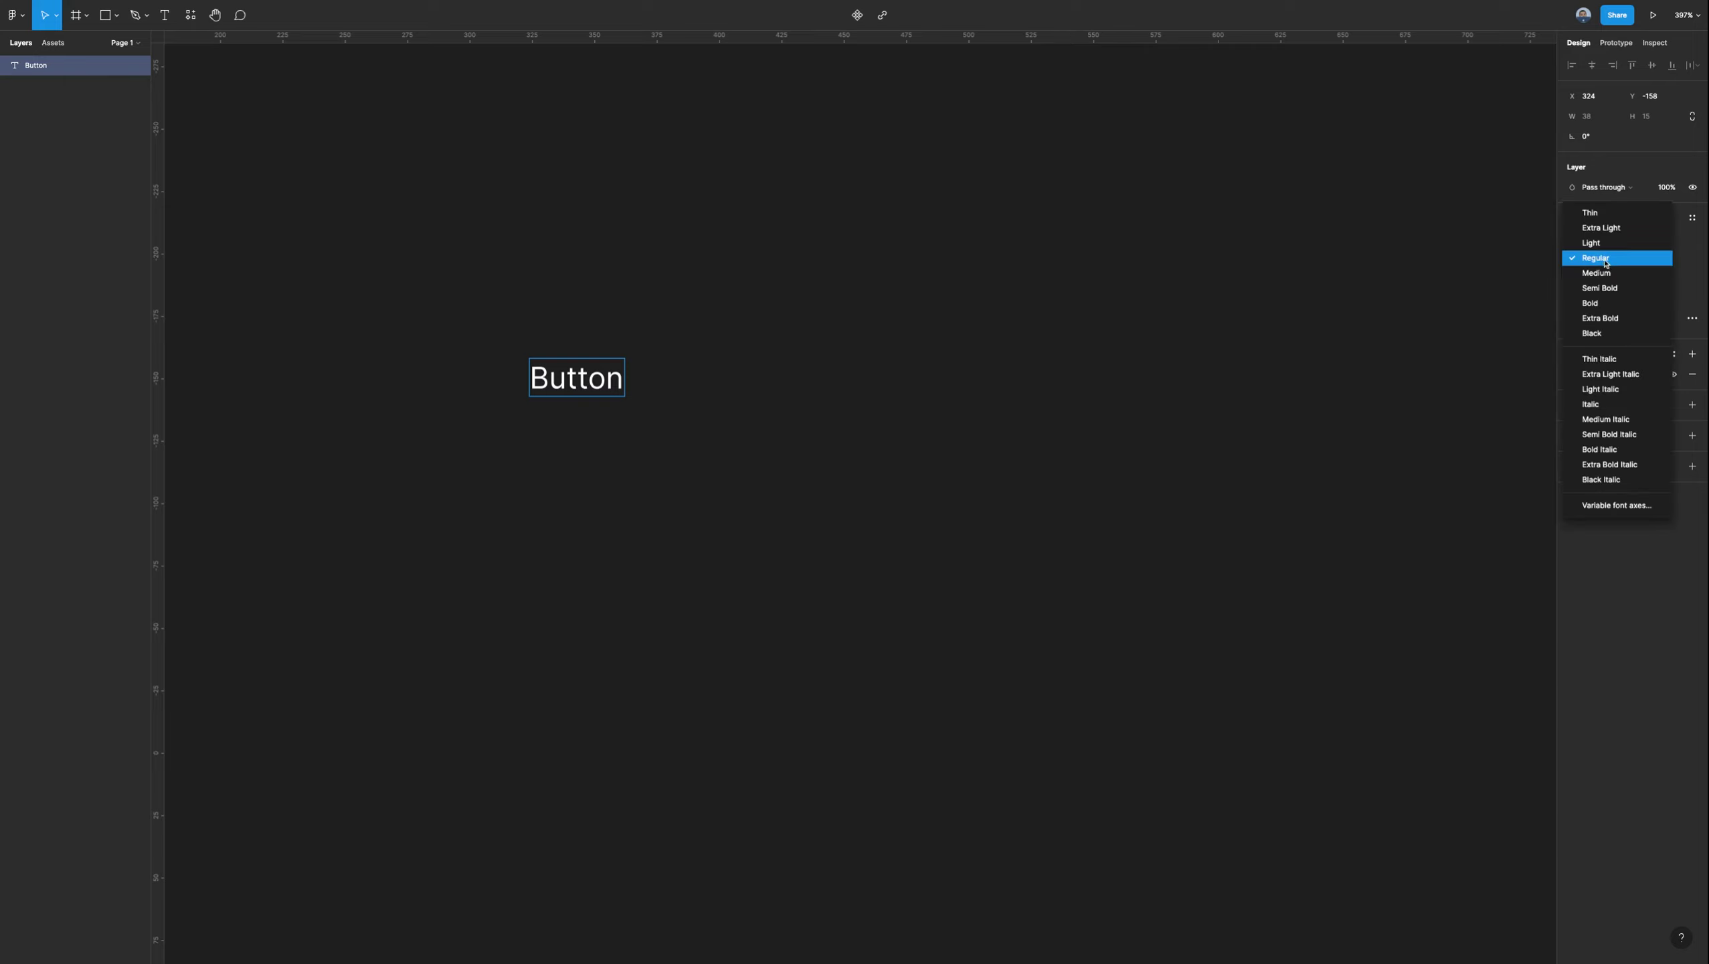
click(1596, 255)
click(1589, 240)
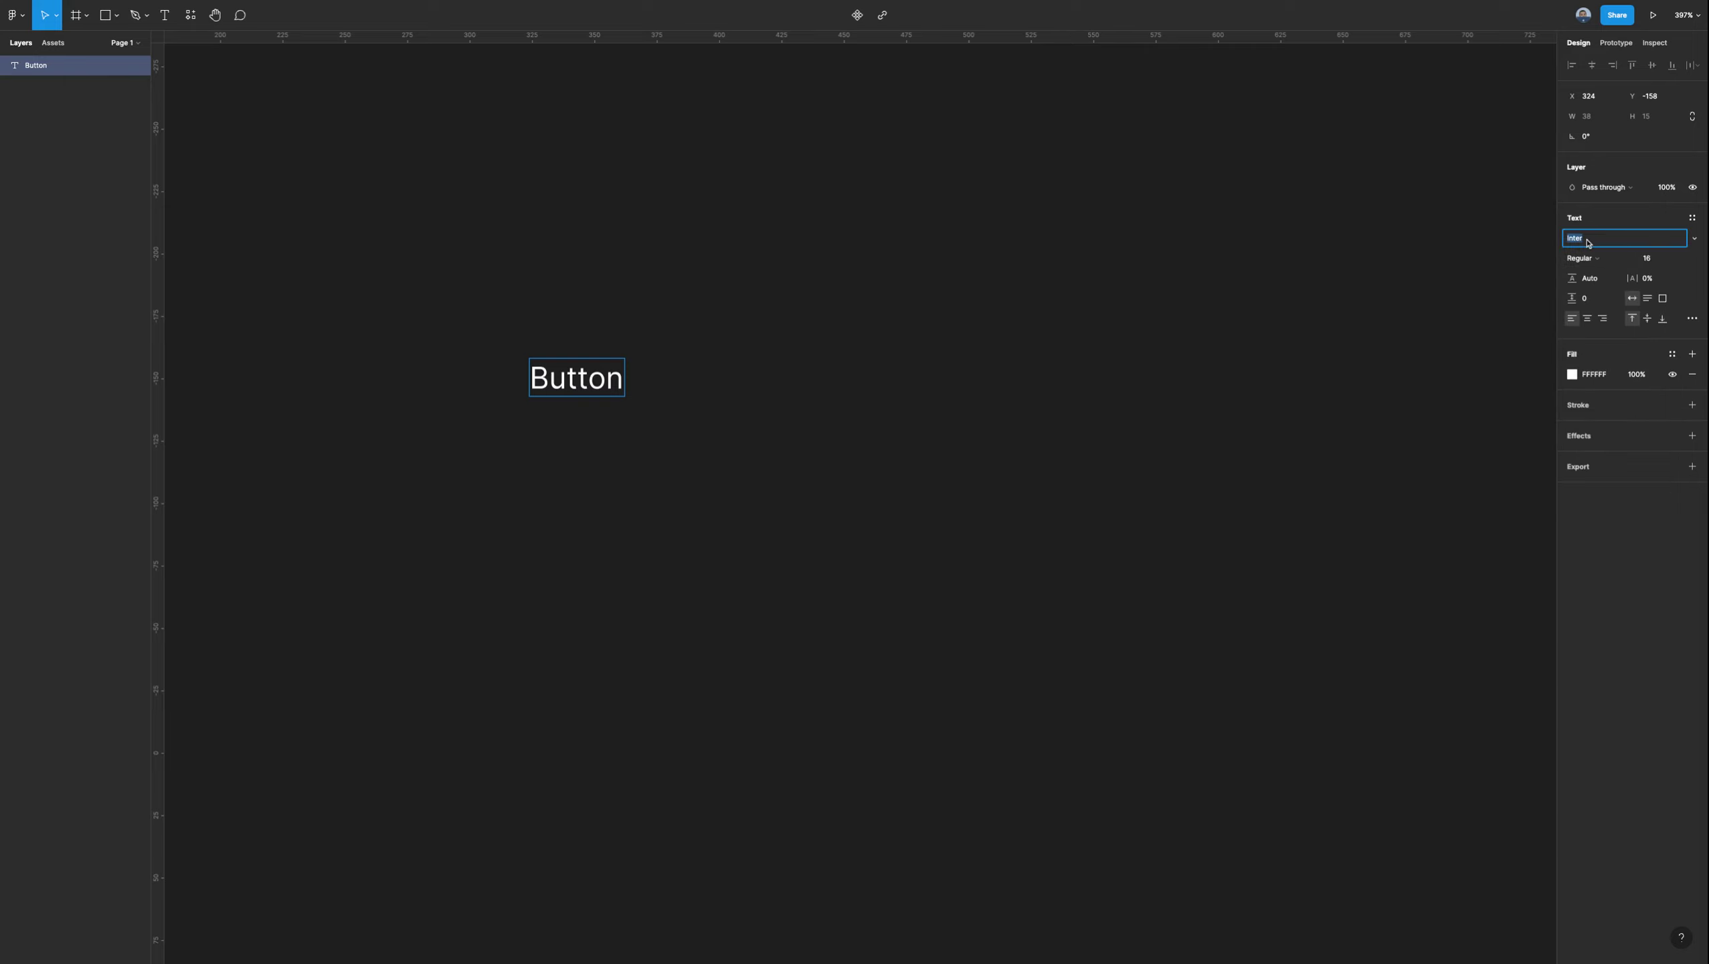
text(Poppins)
key(Return)
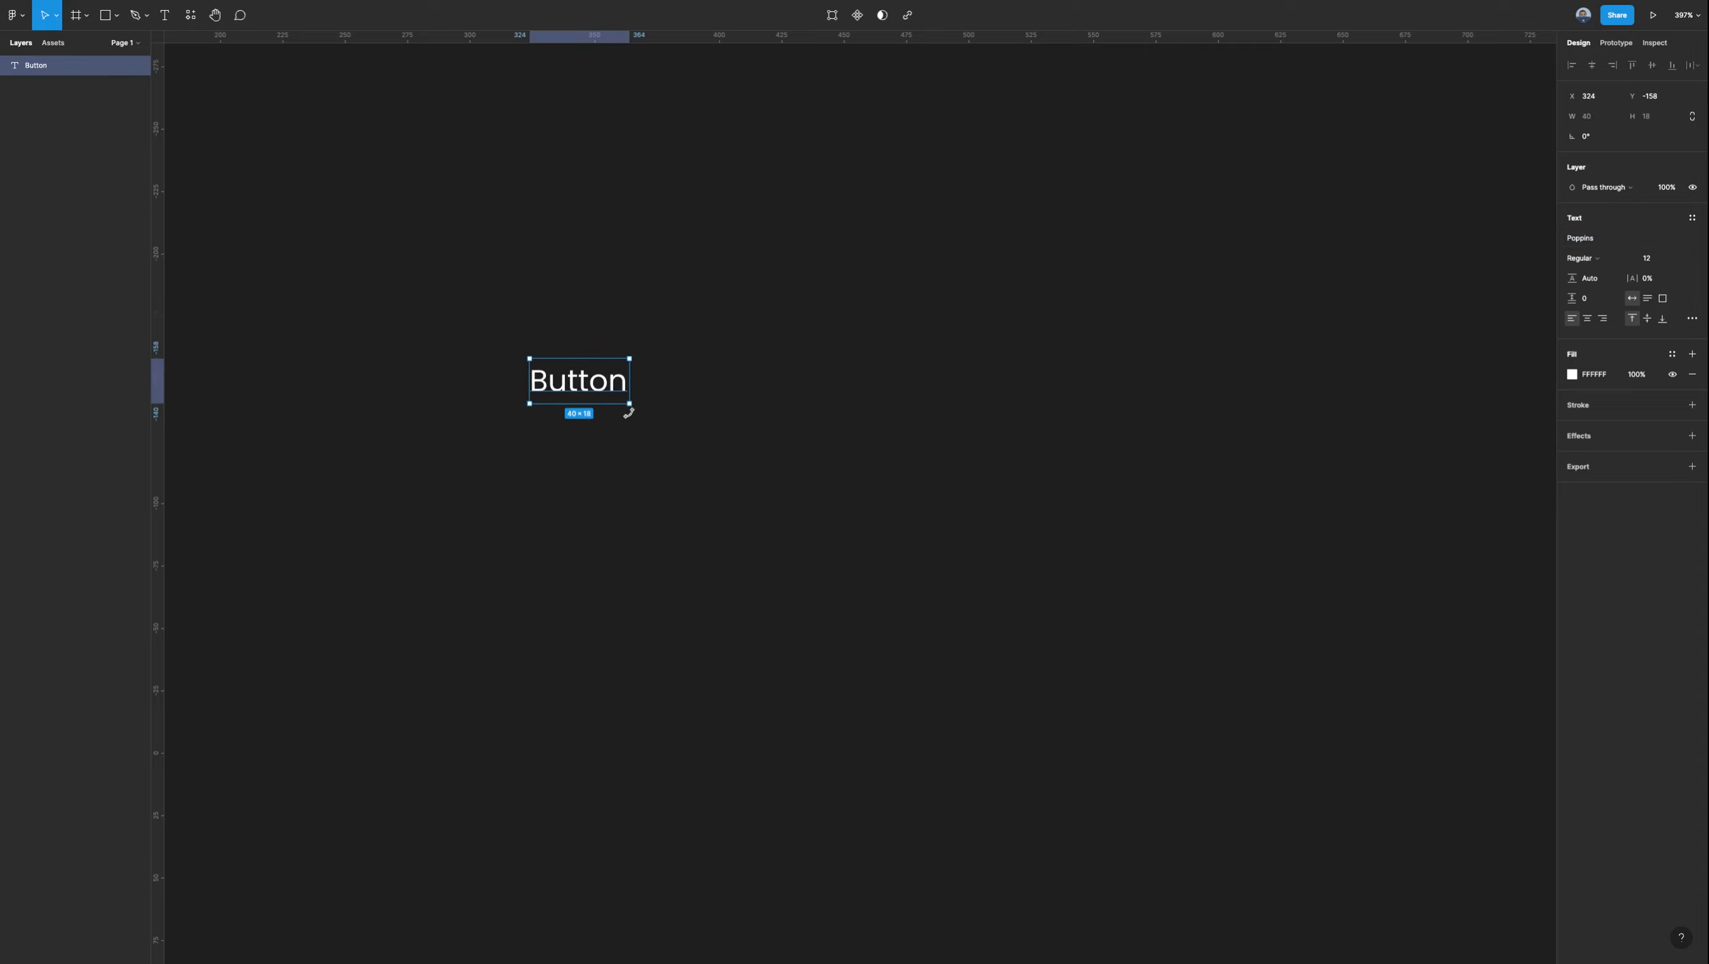
Wrap the "Button" text in an auto layout frame and select that frame.
right_click(589, 394)
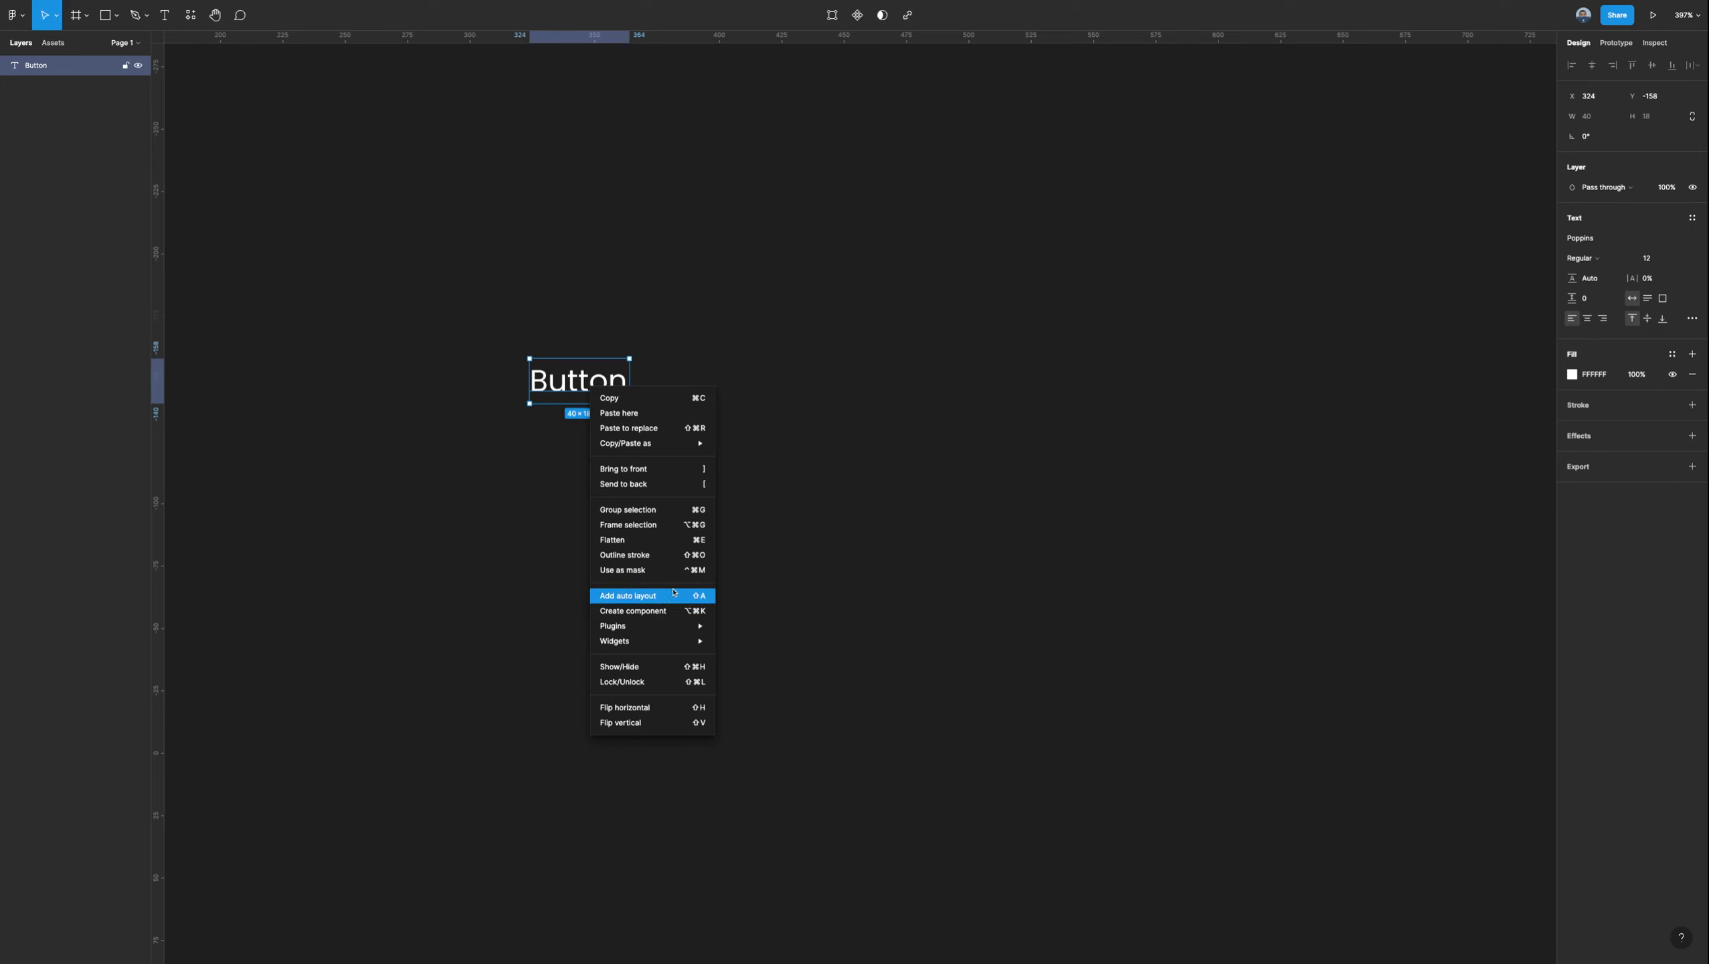
click(657, 603)
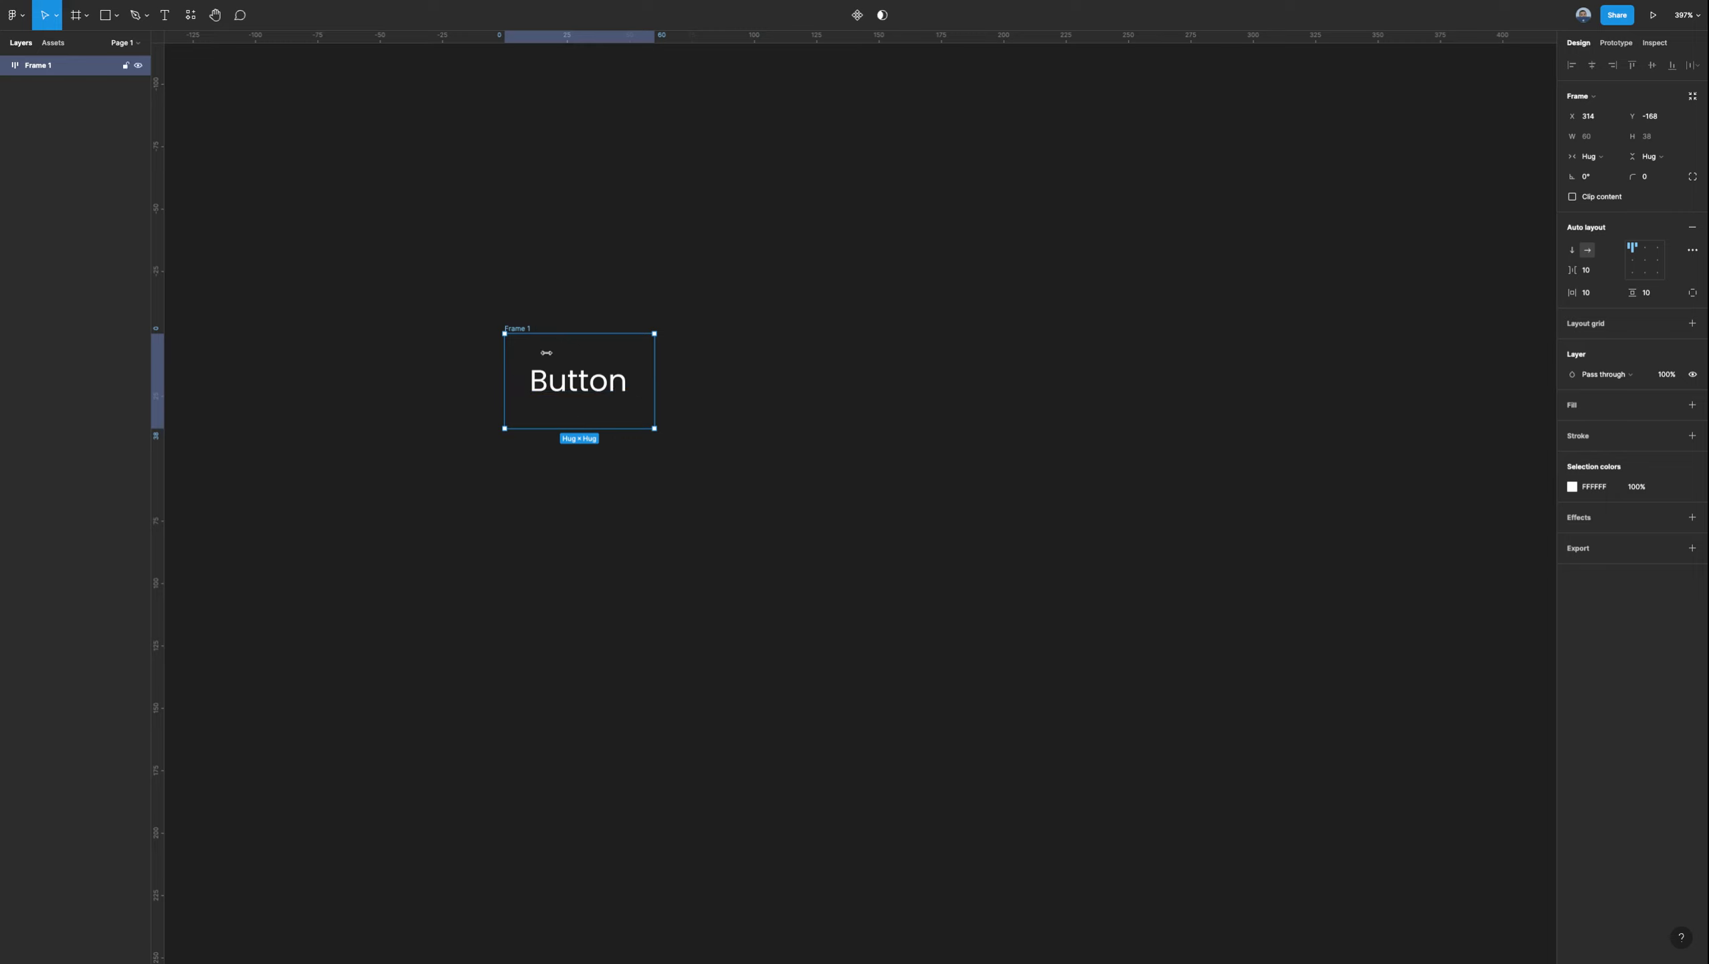
click(583, 392)
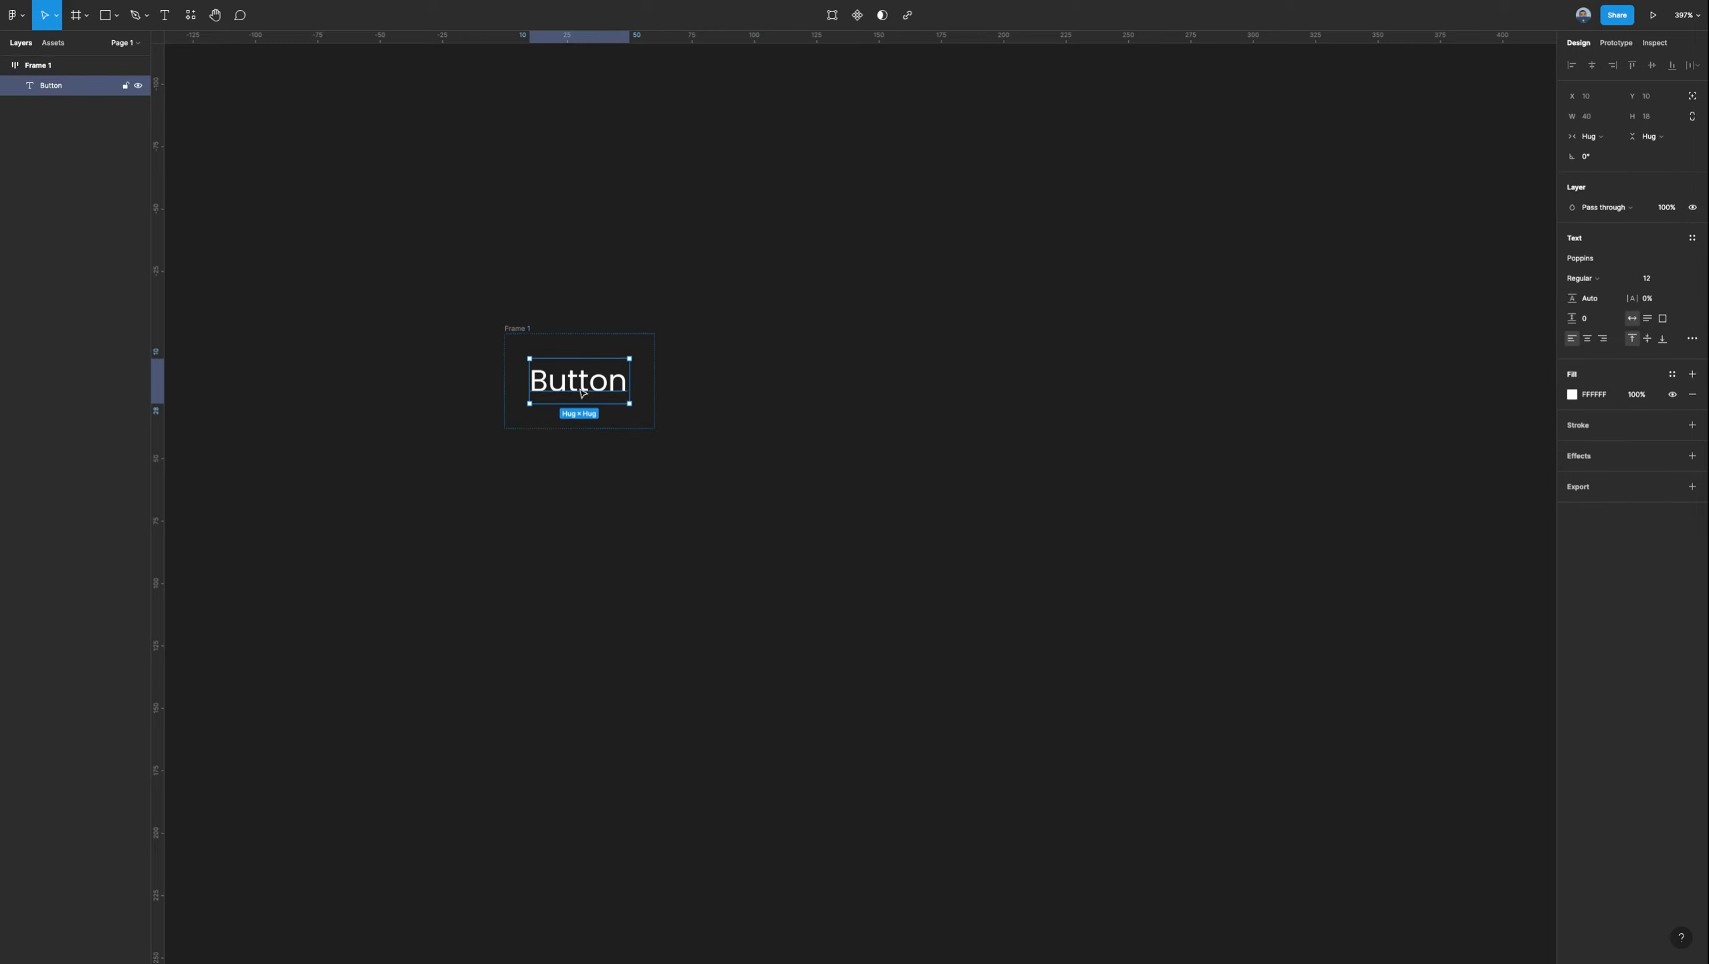
click(517, 330)
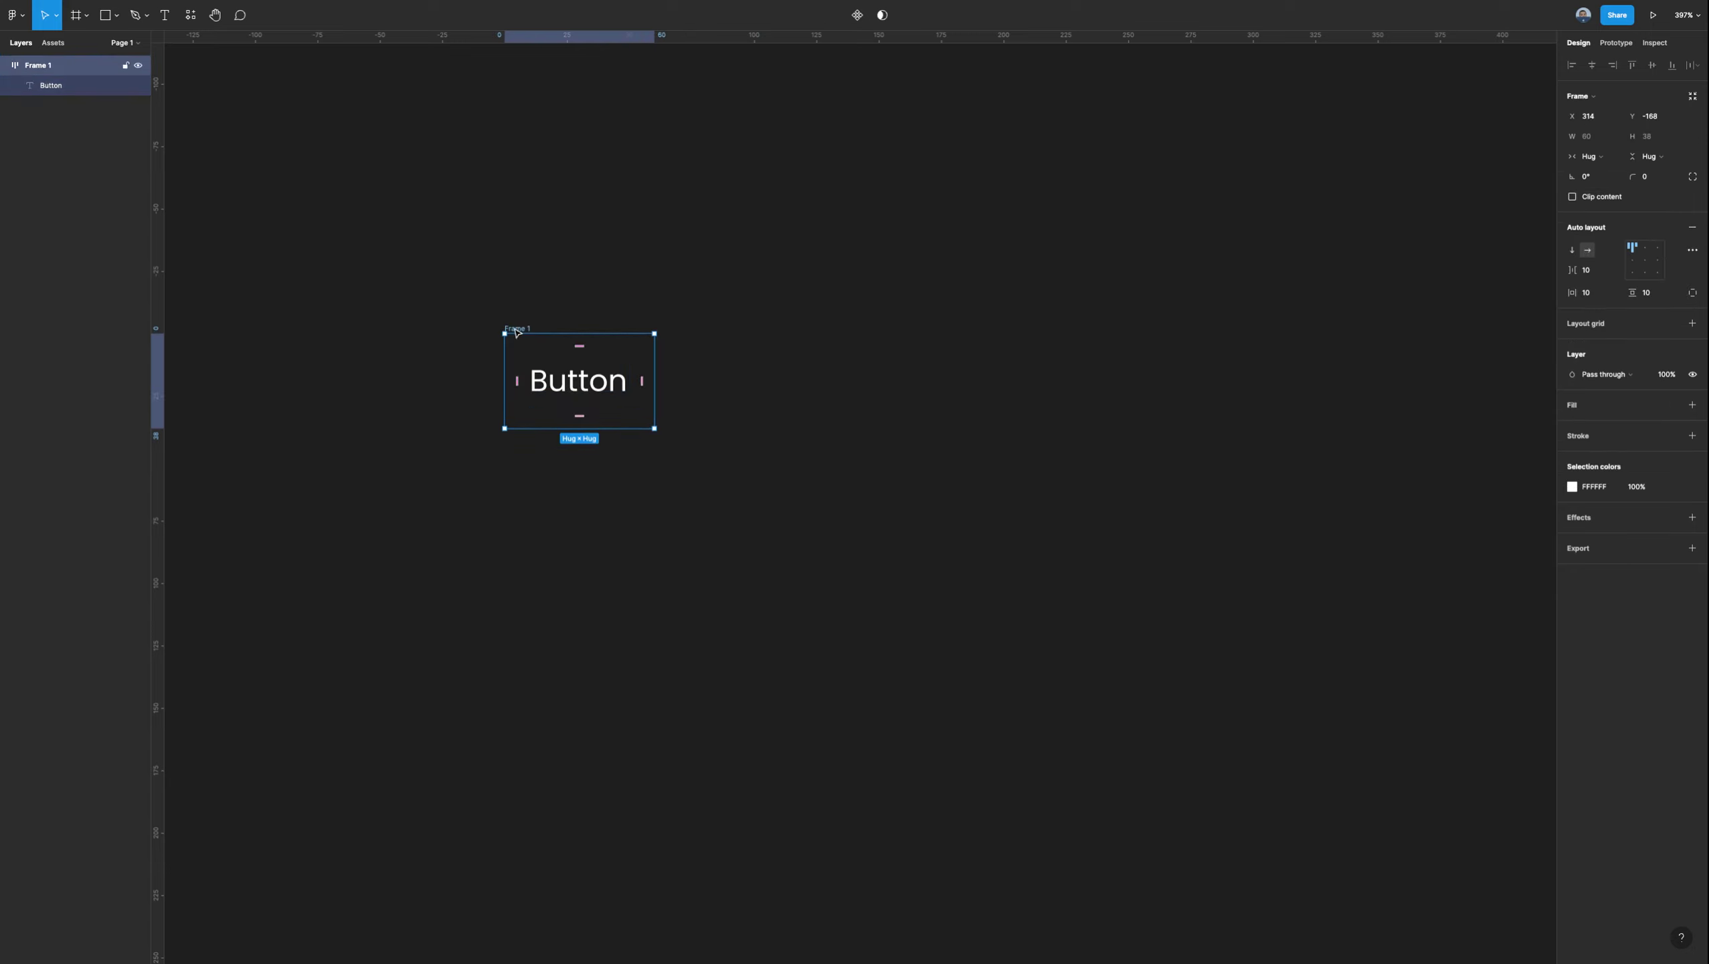
Set the frame's auto layout padding to 24 vertically and 16 horizontally.
click(1596, 298)
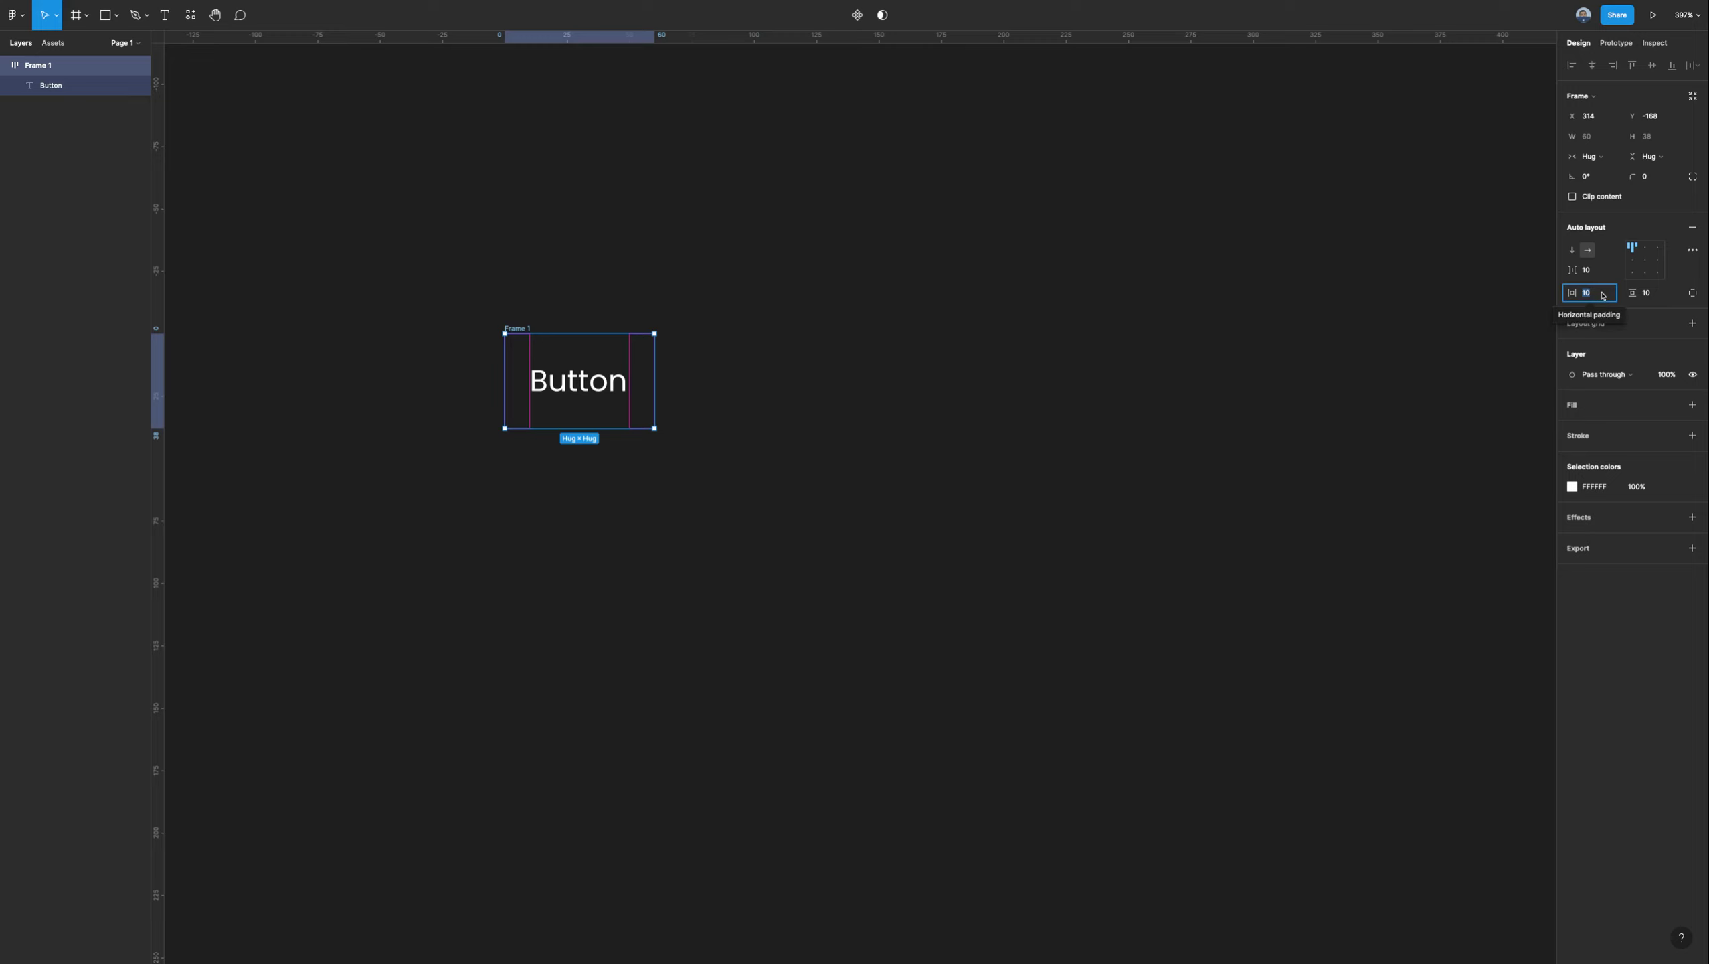
click(1649, 295)
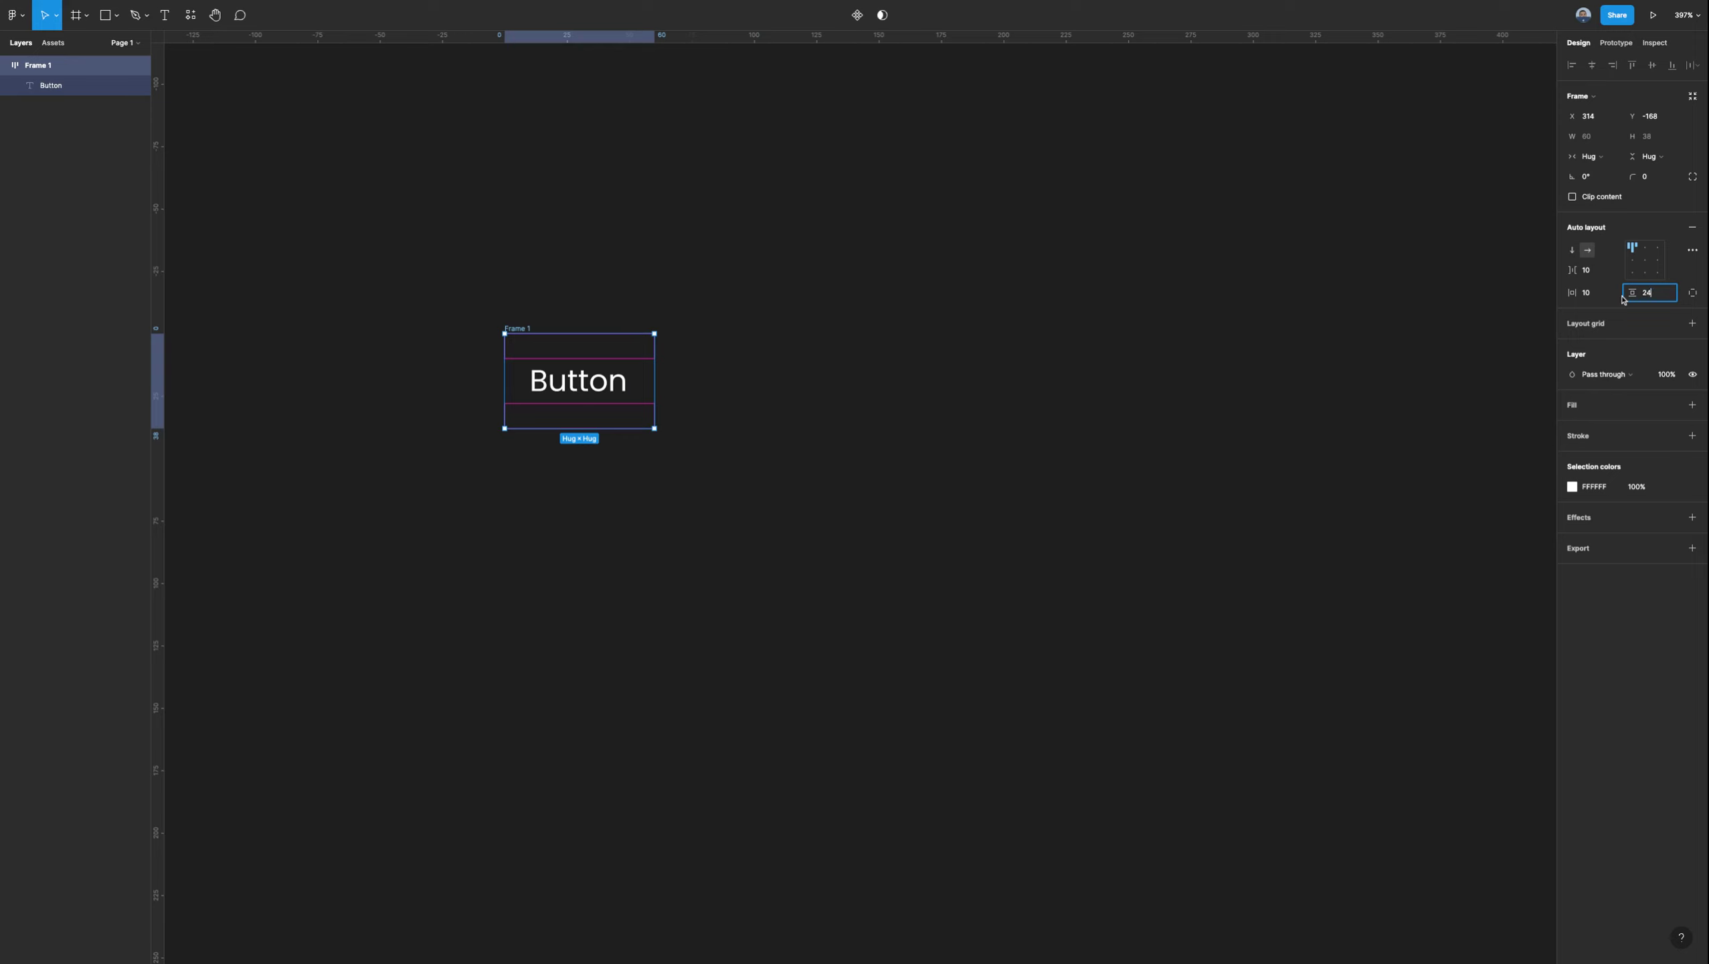
click(1601, 298)
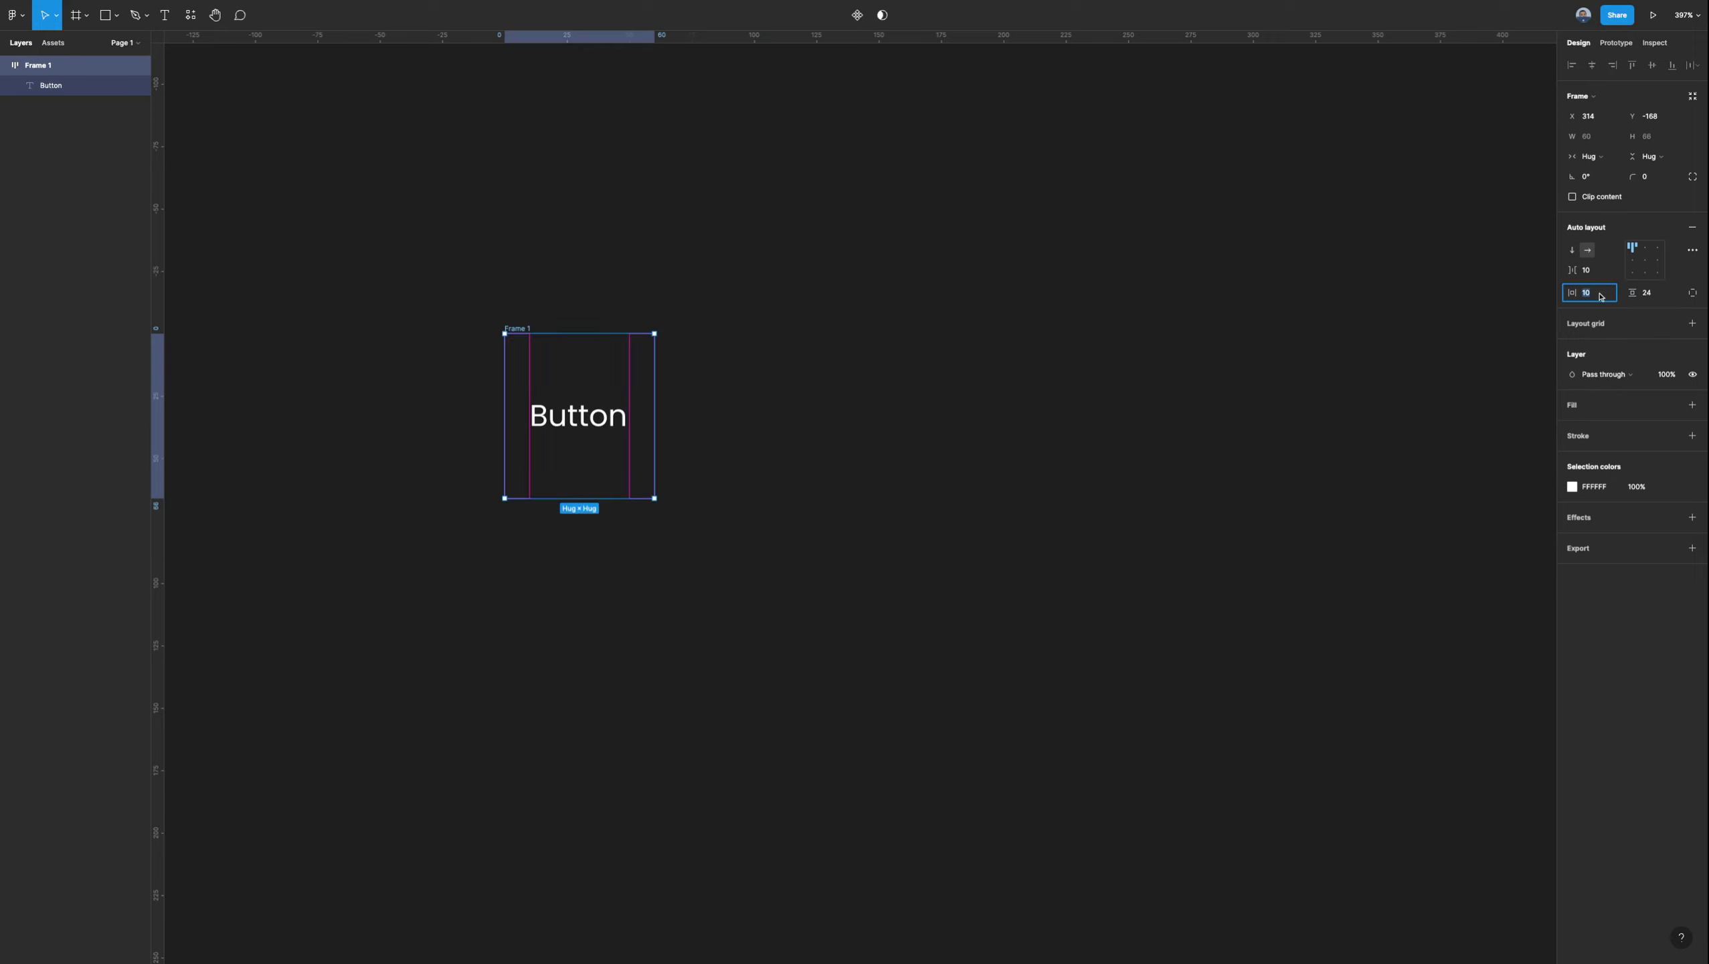
text(1)
key(Return)
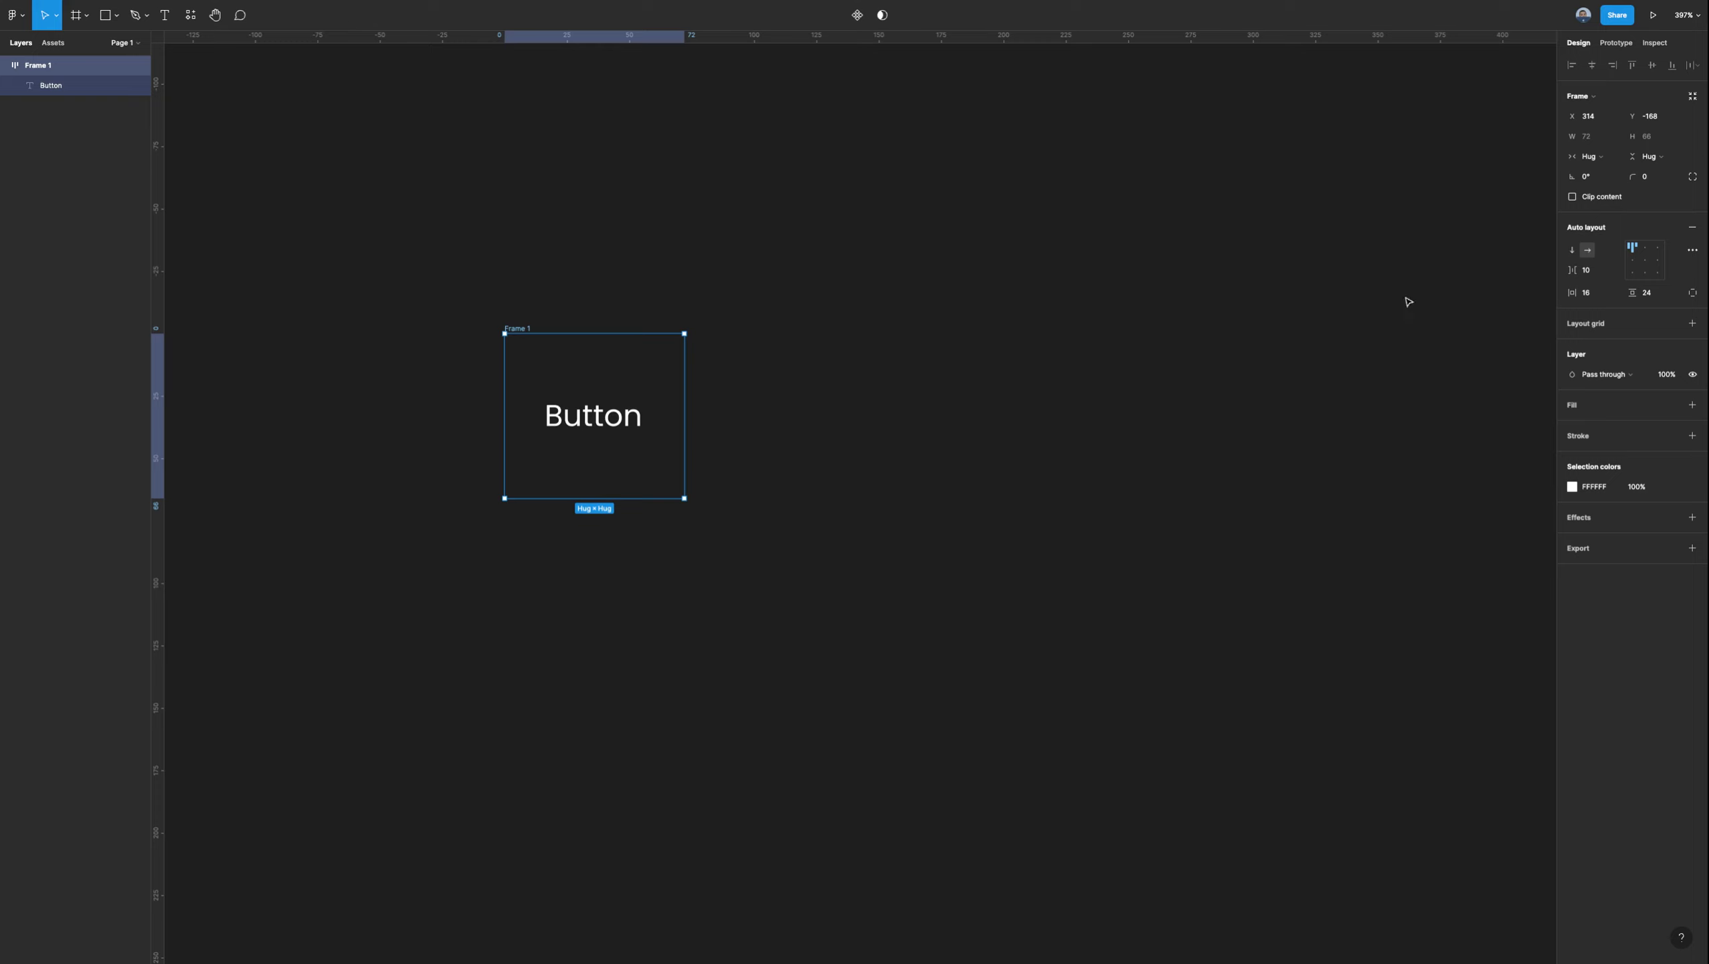
Give the button frame a fill using the Blue 1 color style.
click(1691, 404)
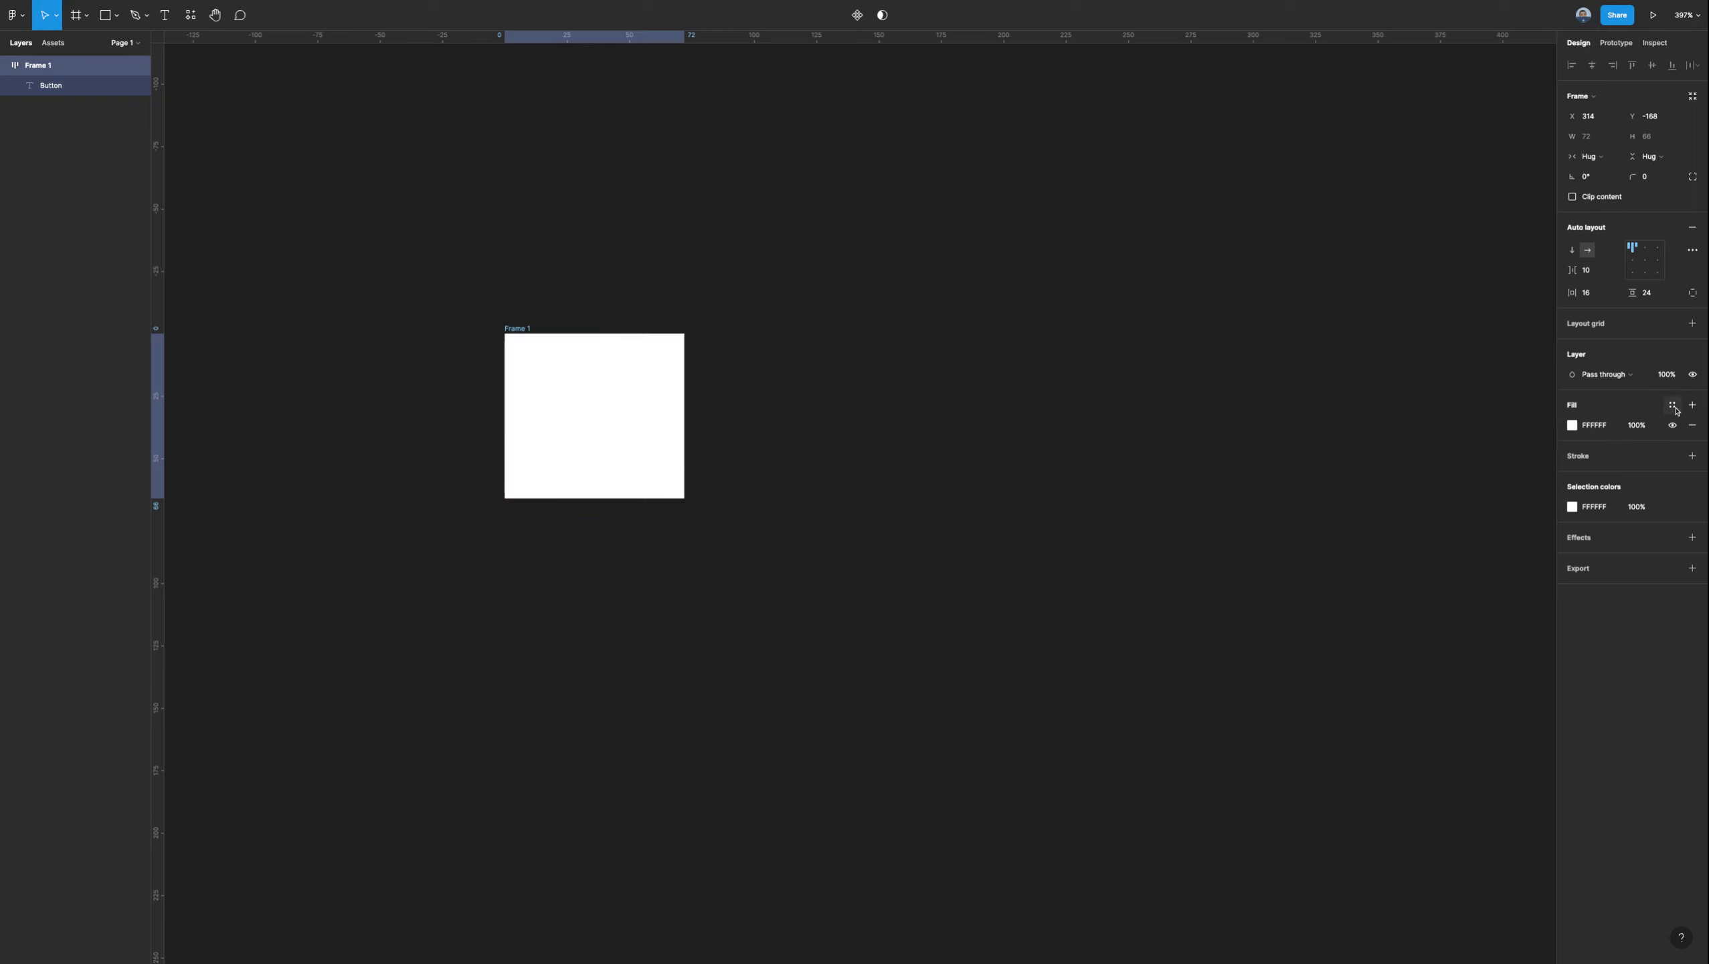
click(1673, 404)
scroll(1619, 573, down, 3)
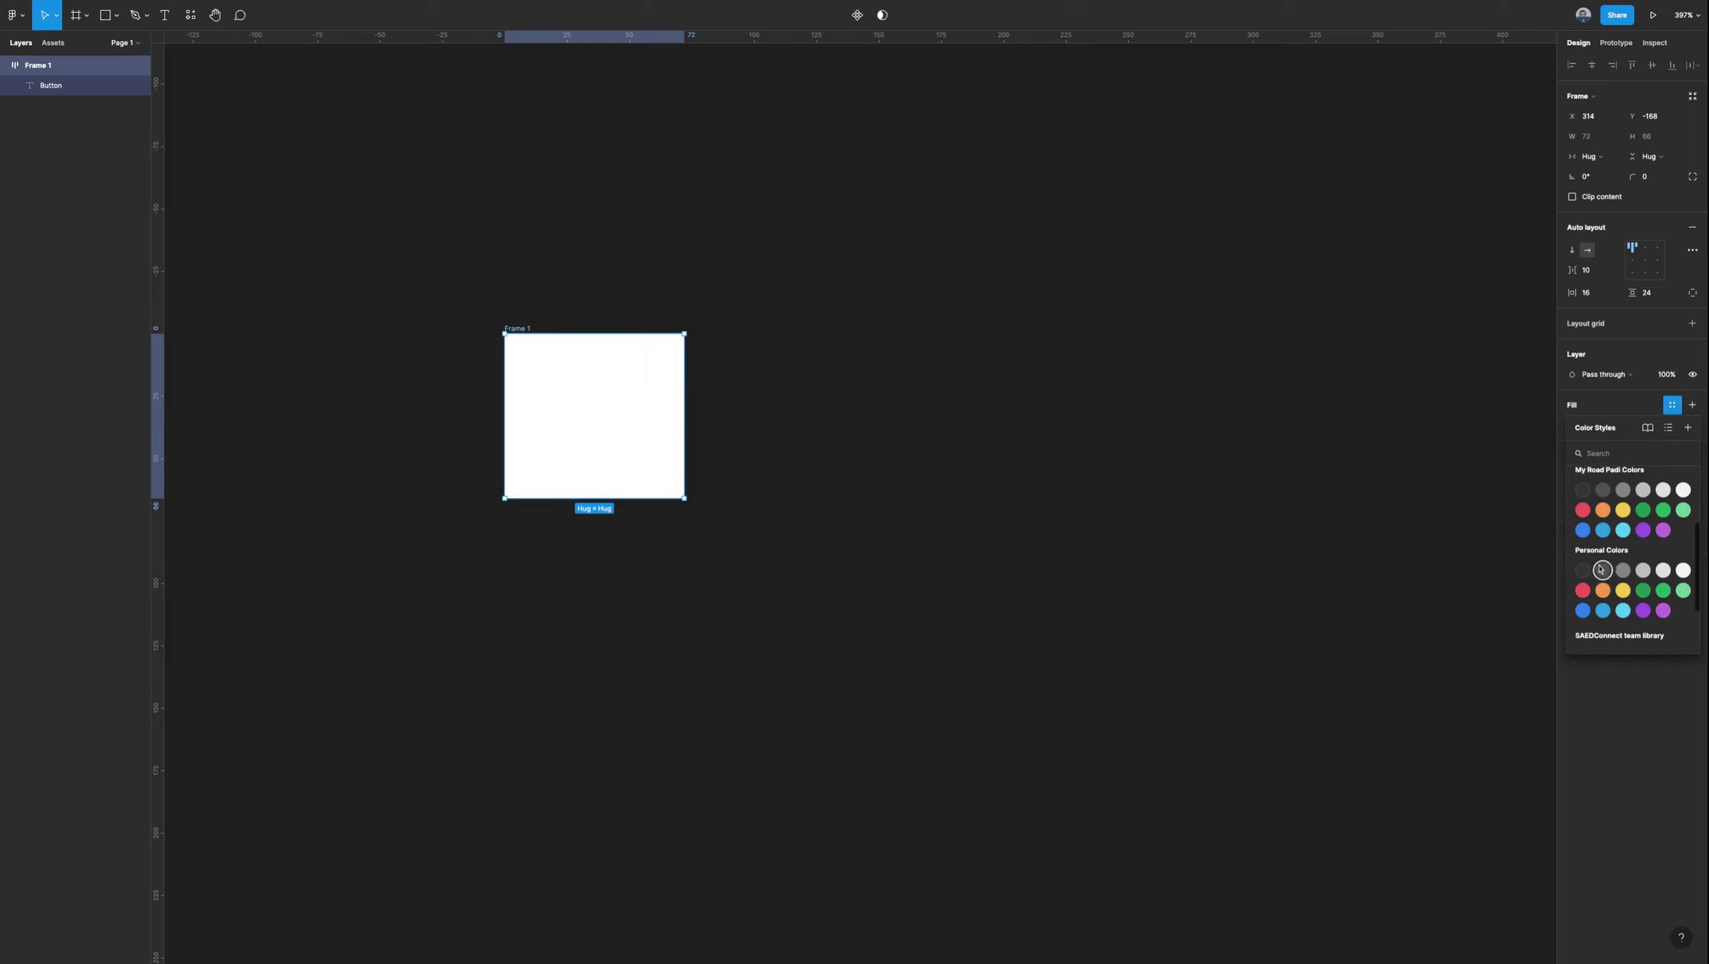
key(Escape)
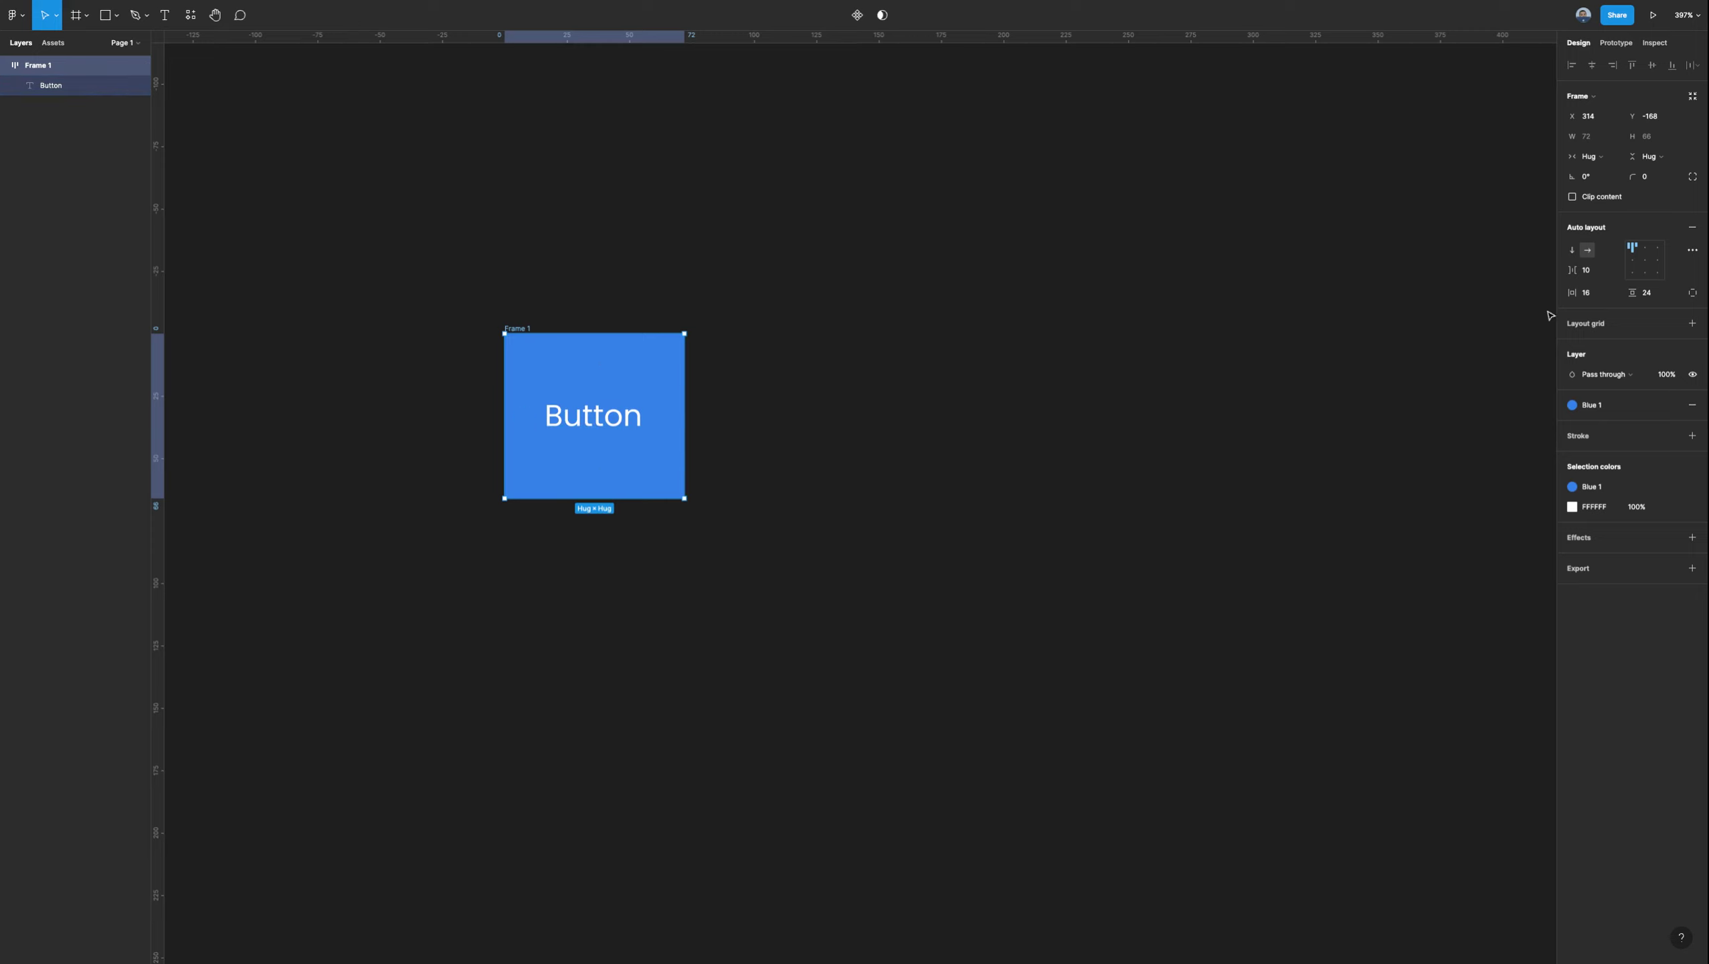
Set the button frame's horizontal padding to 24 and its vertical padding to 16.
click(1598, 296)
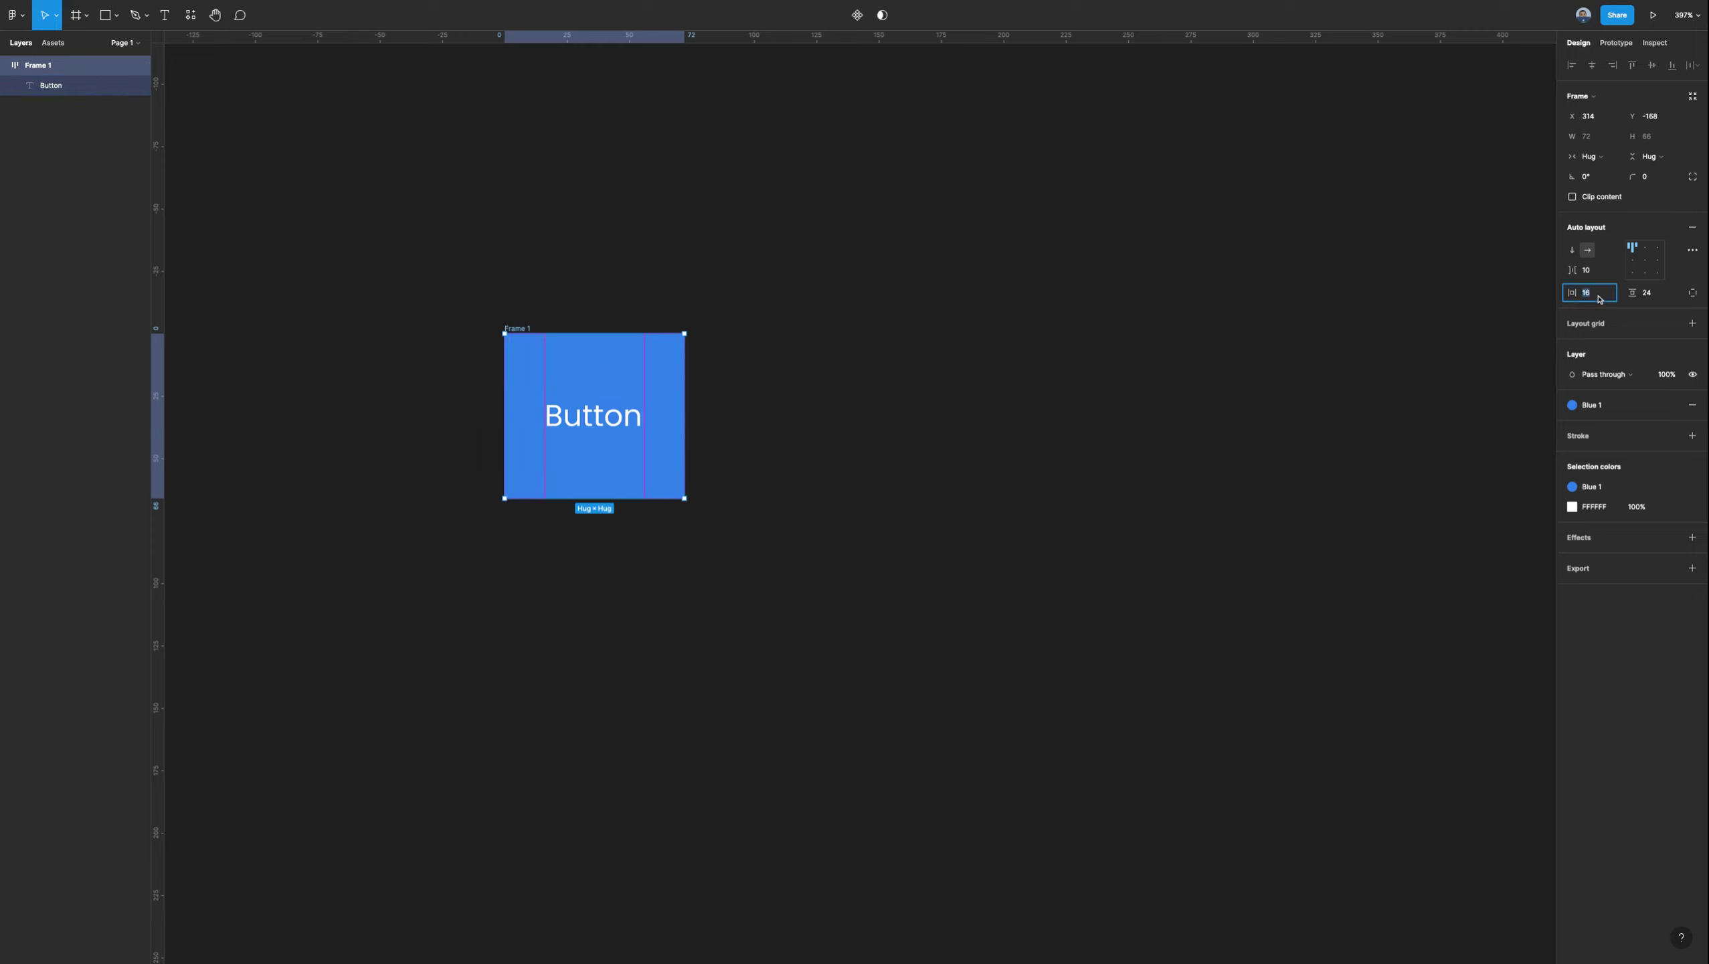
key(Return)
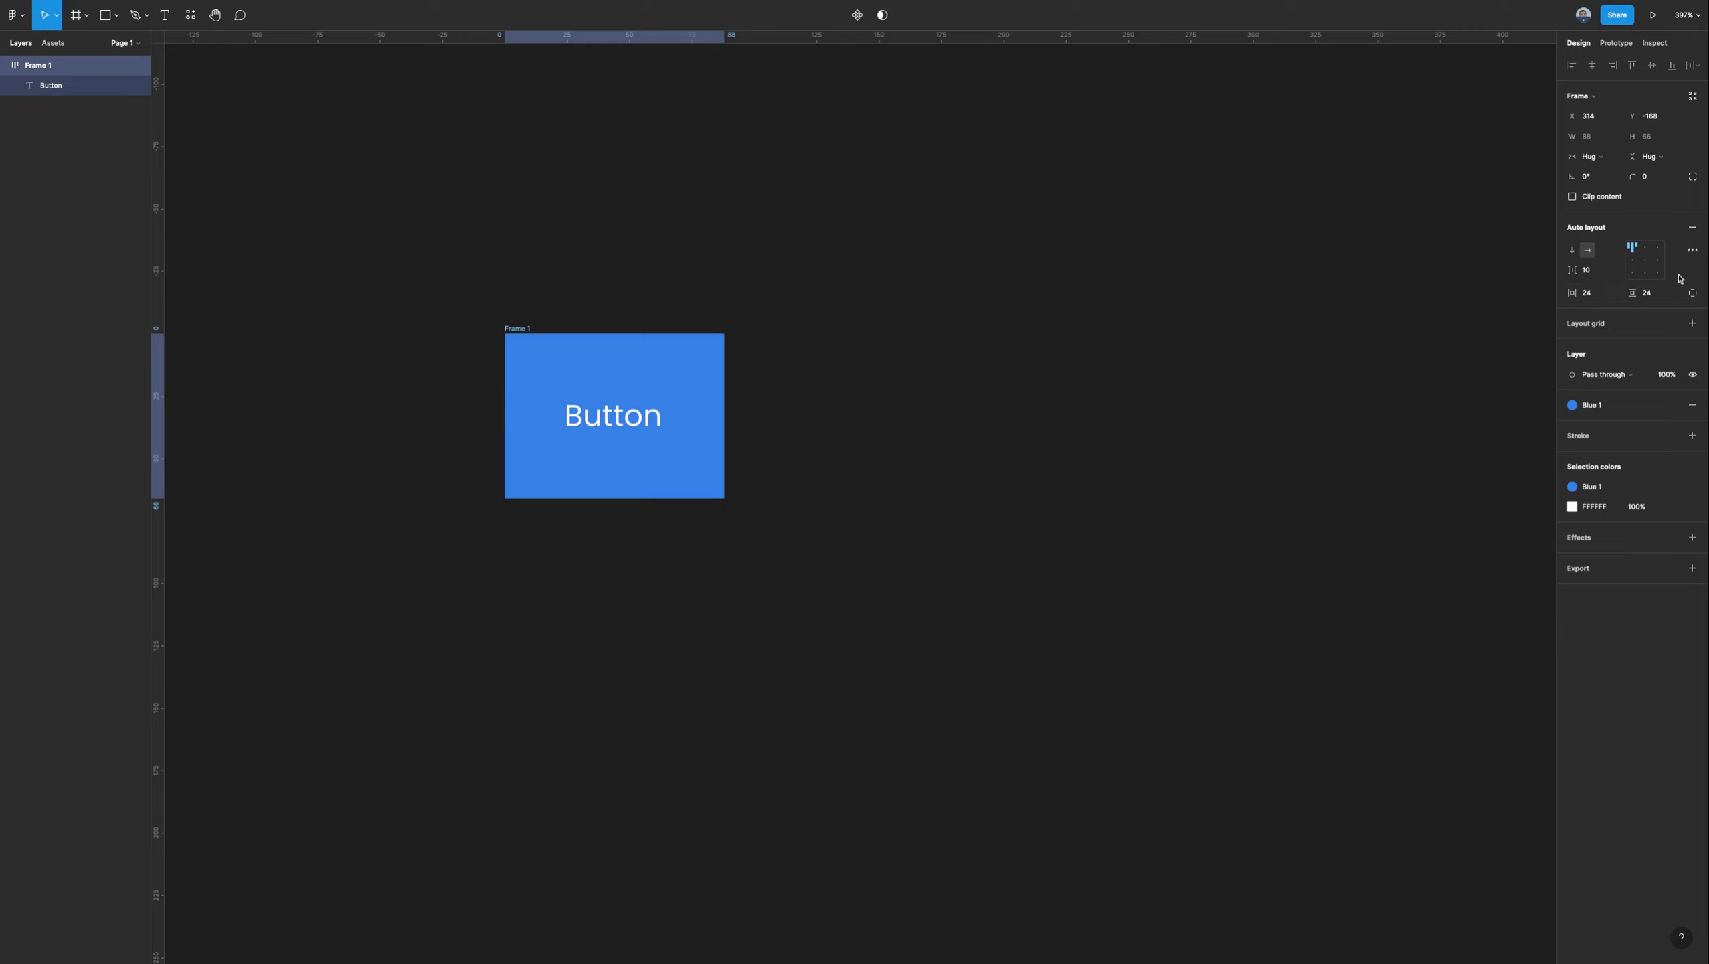
click(1667, 293)
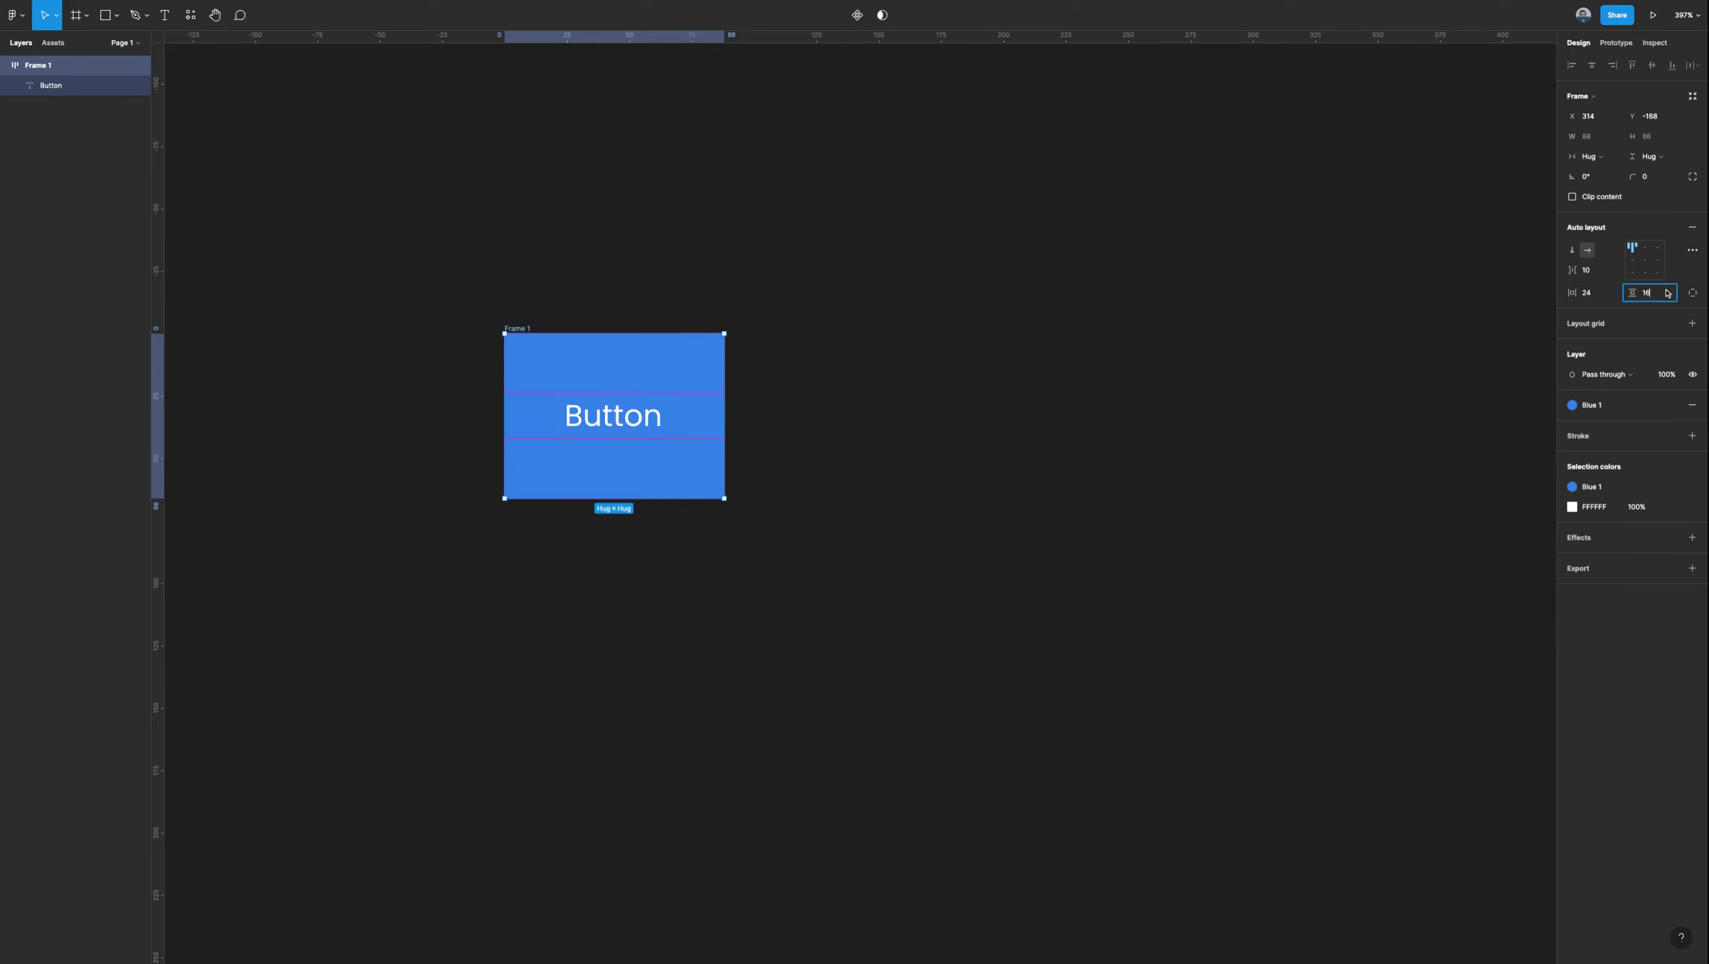
key(Return)
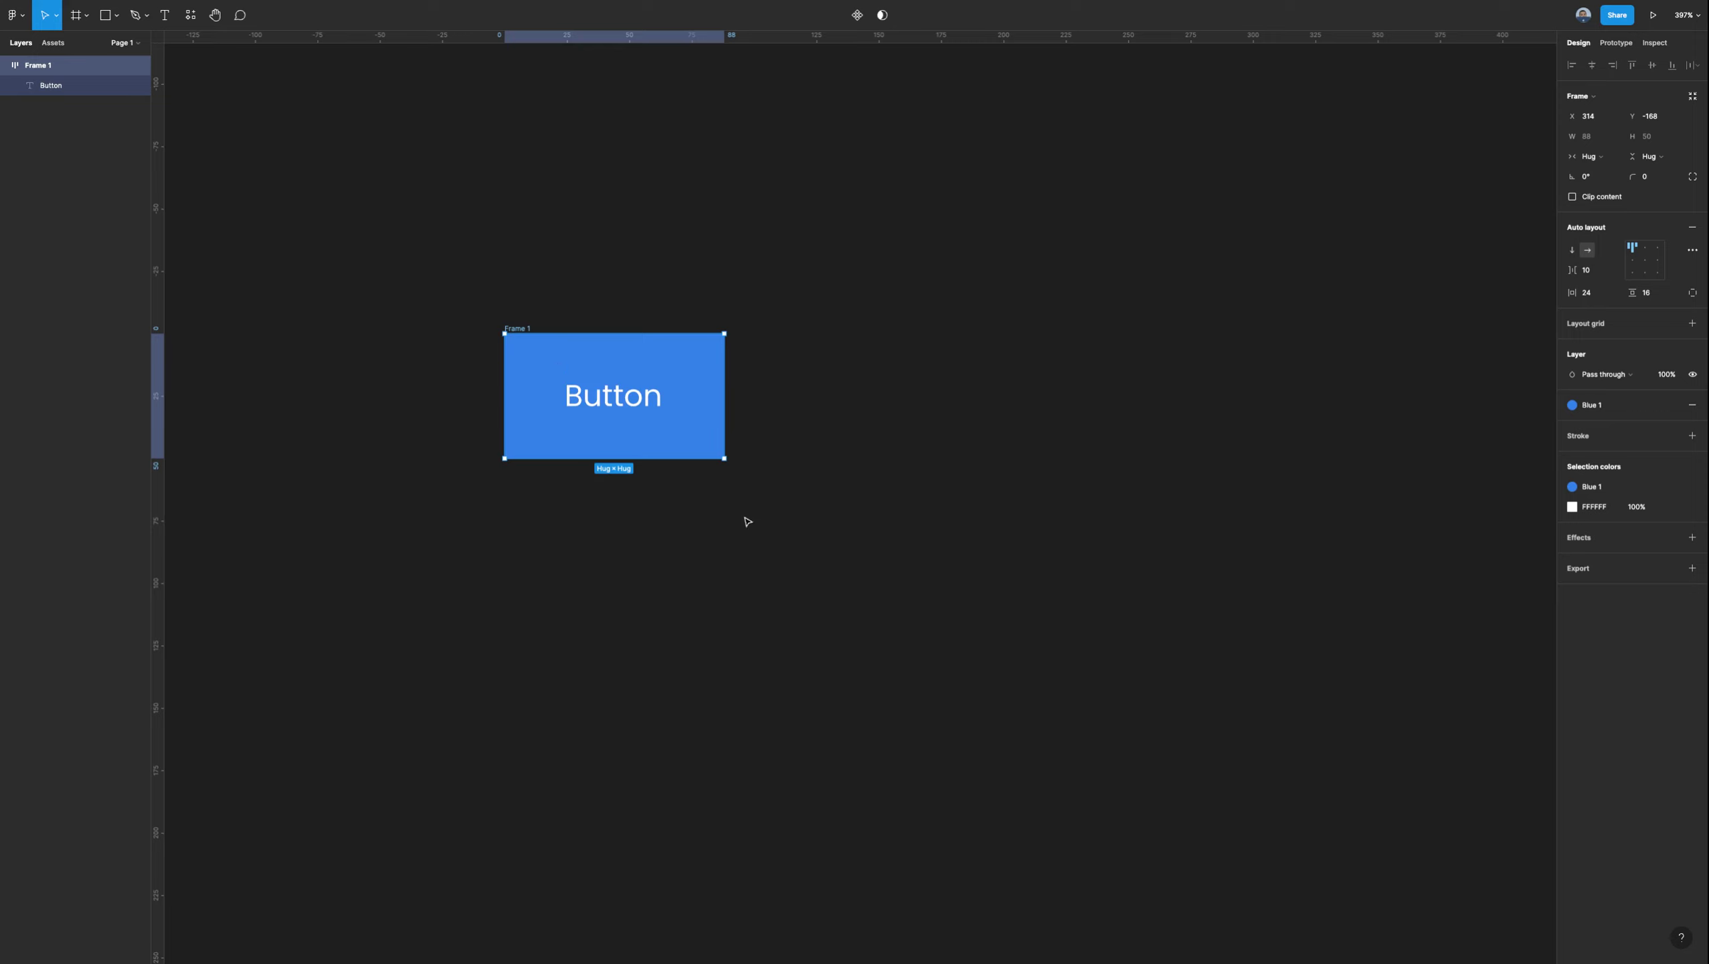
Round the button frame's corners with a radius of 4.
click(1649, 180)
text(4)
click(1005, 500)
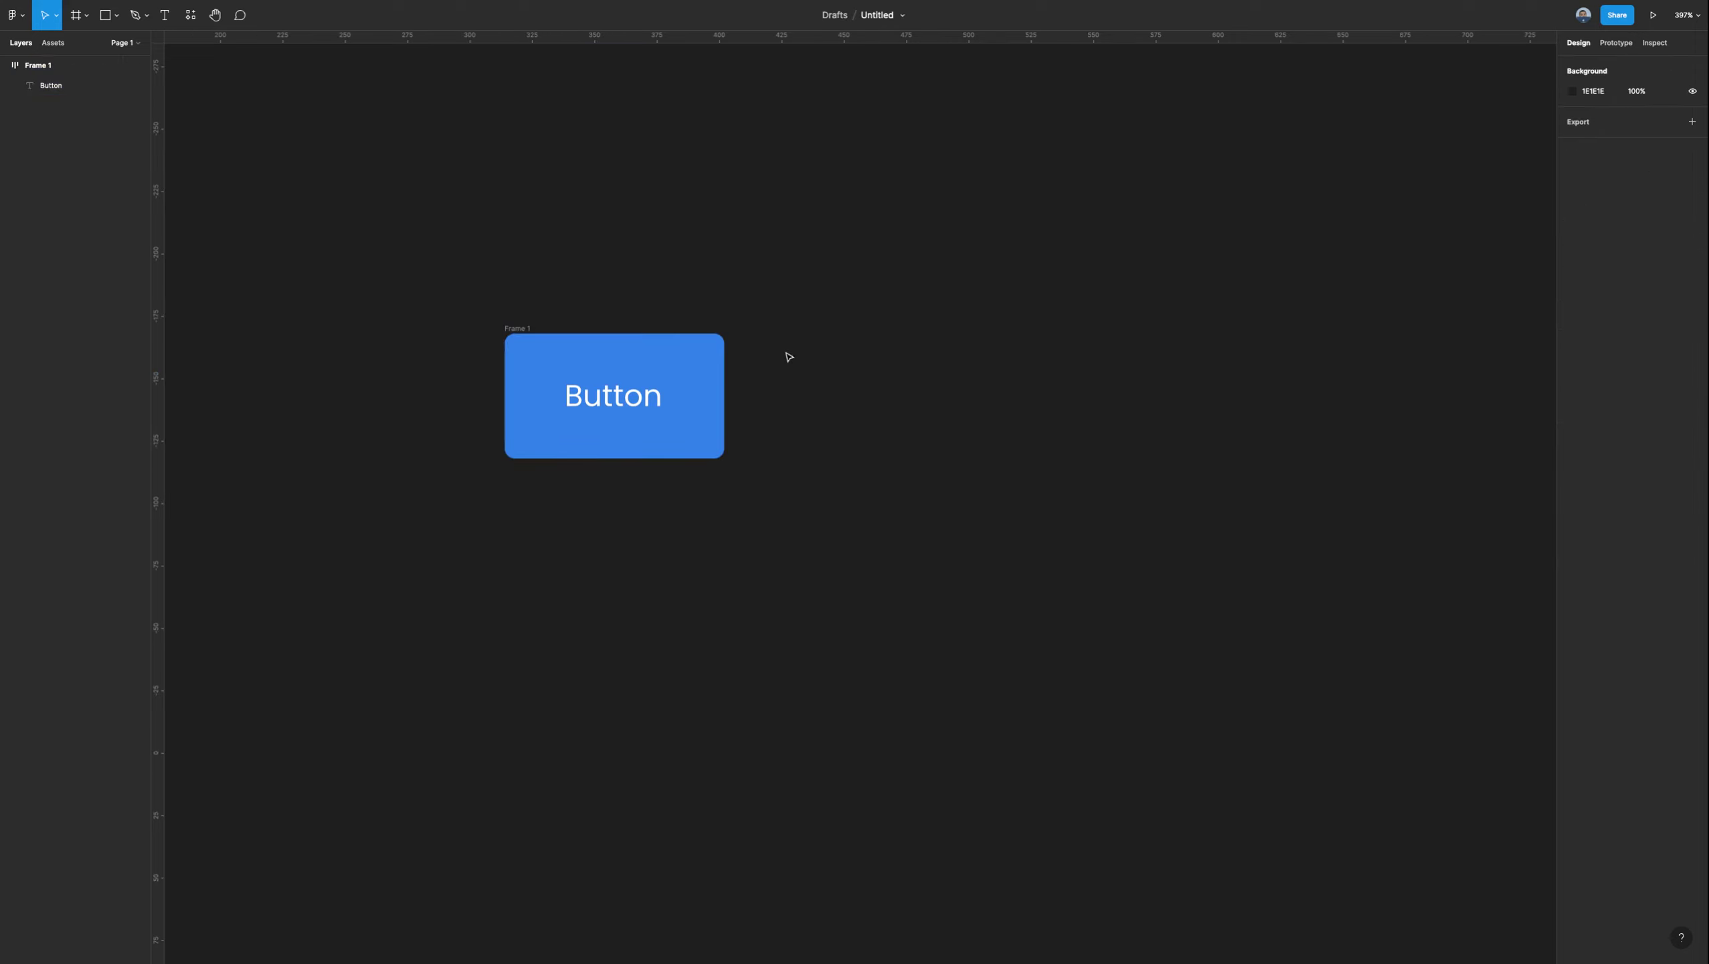
Set the font size of the "Button" label inside the frame to 16.
click(552, 331)
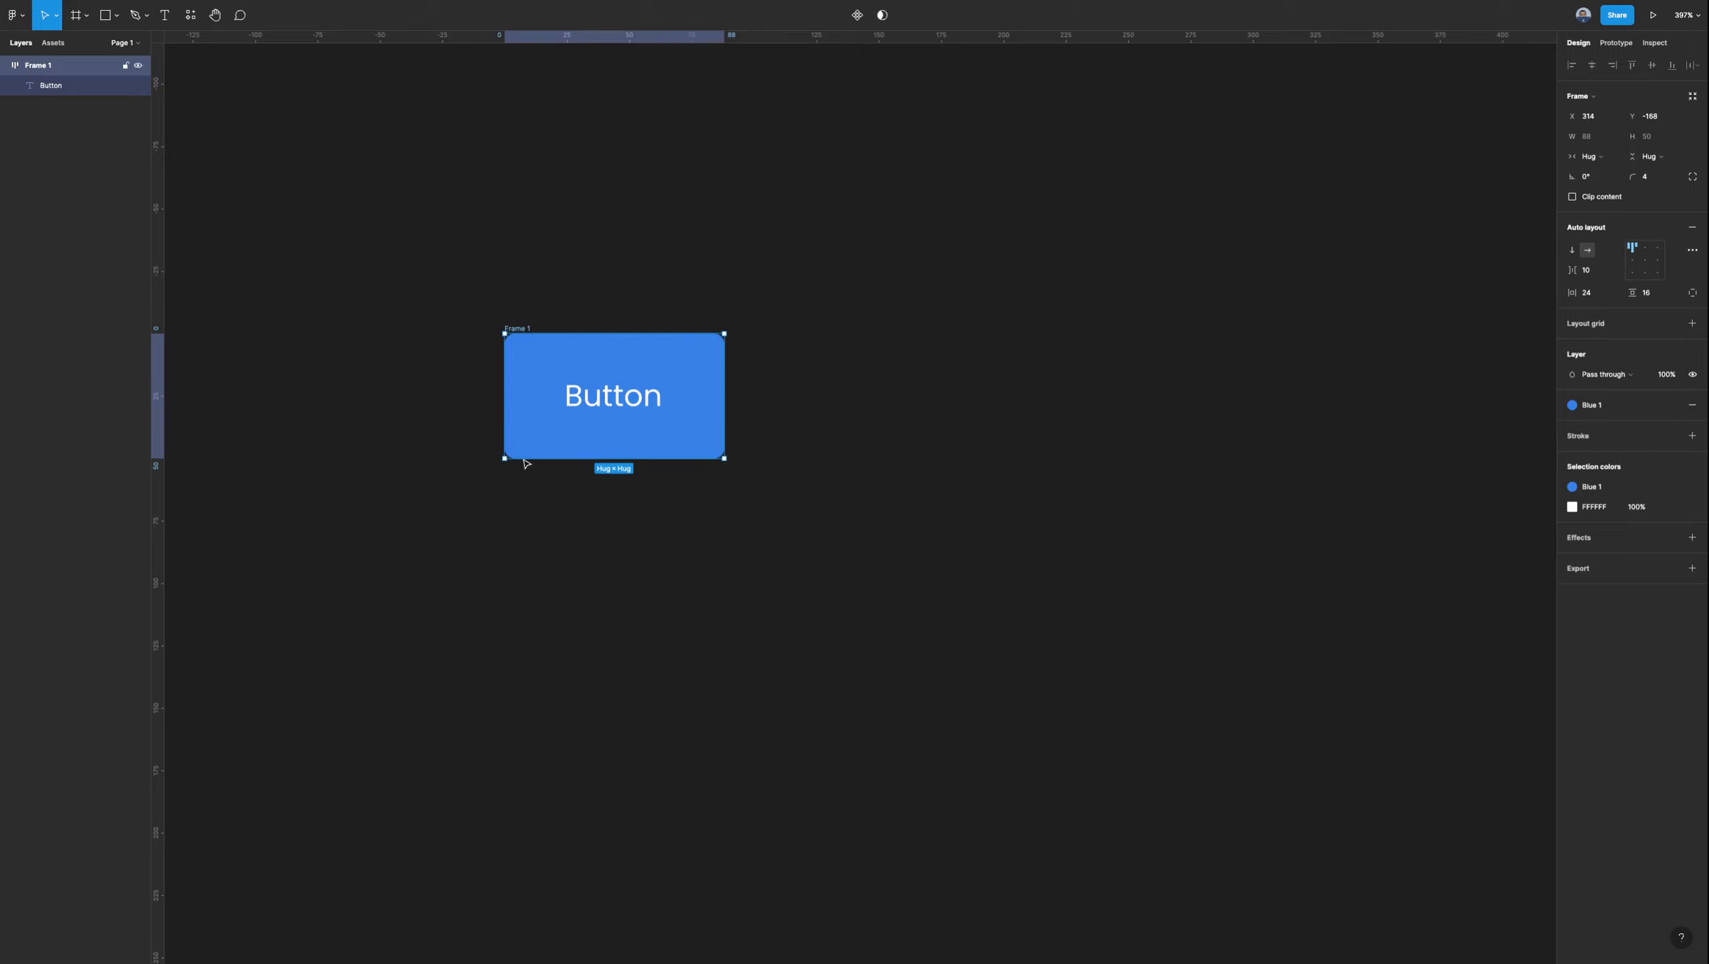
click(634, 398)
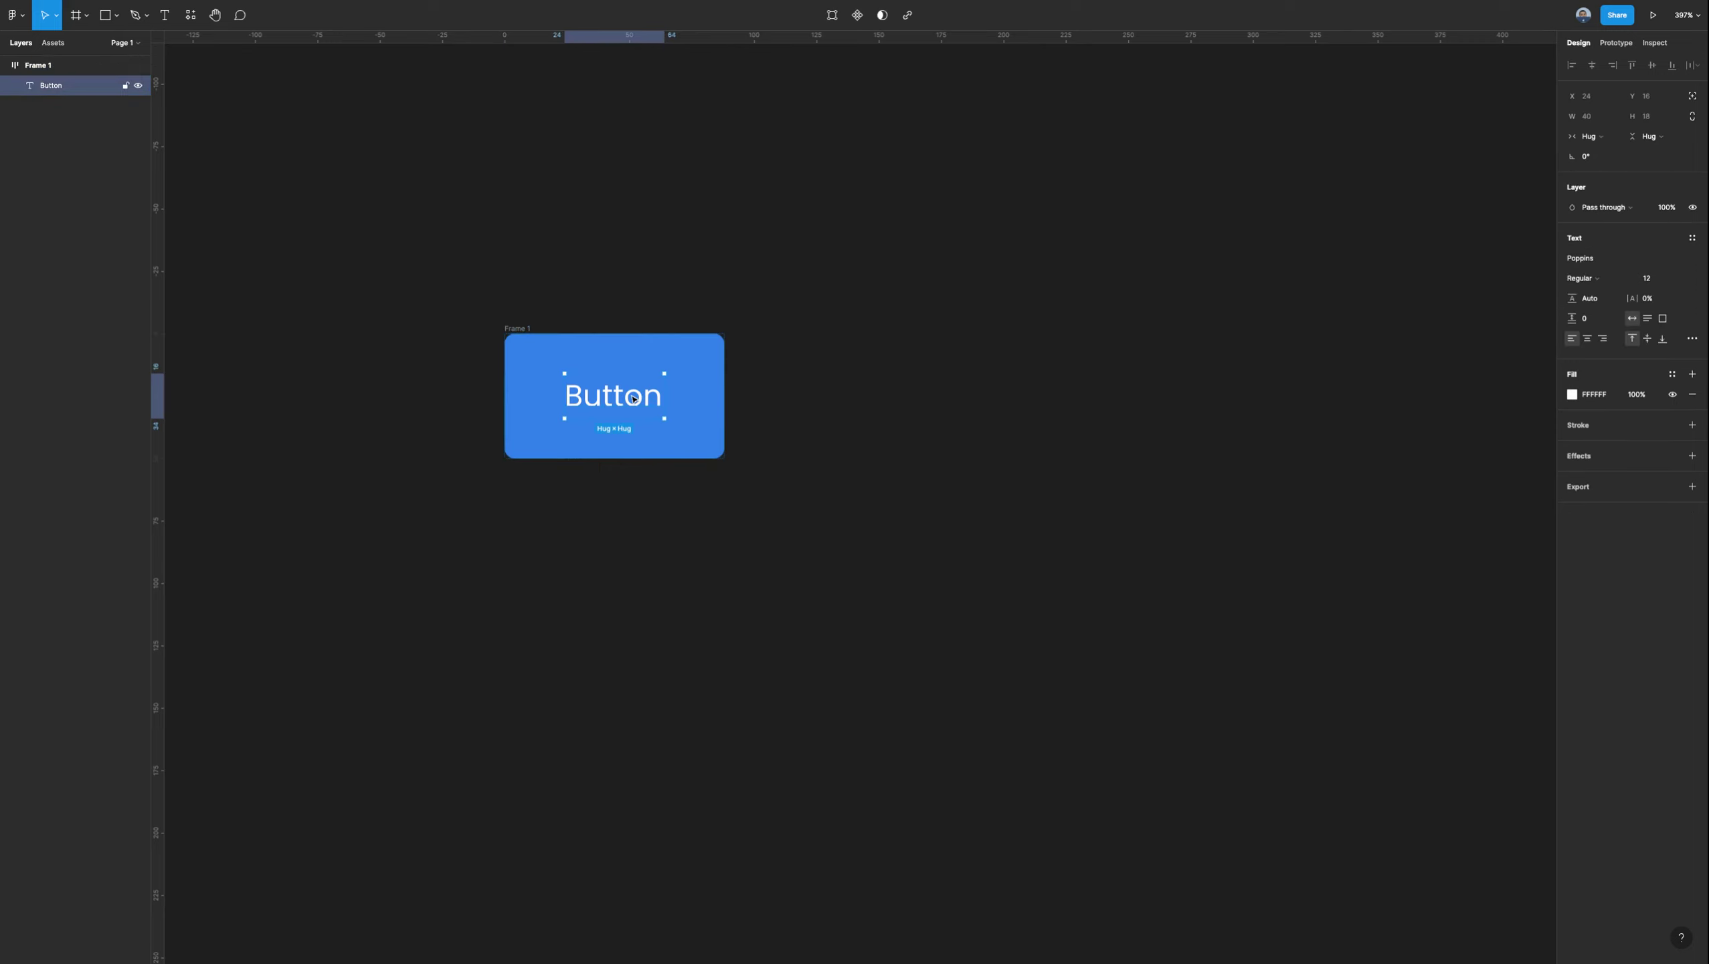
click(1598, 303)
click(1659, 287)
text(16)
click(1608, 301)
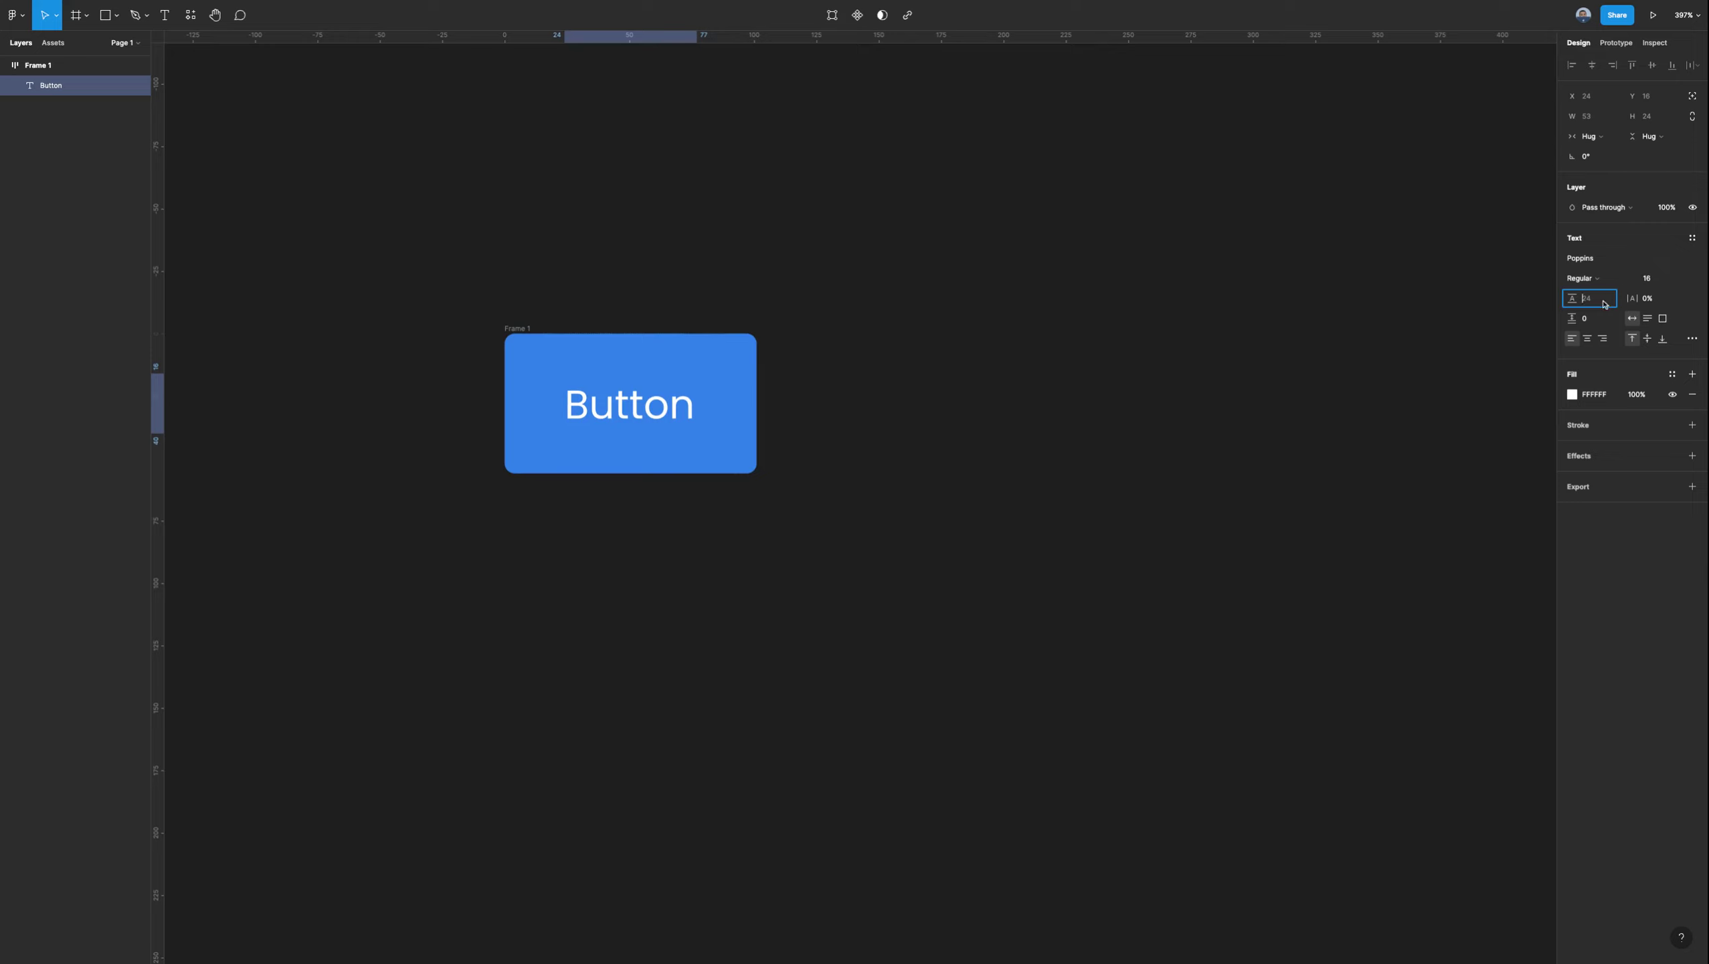
click(1435, 333)
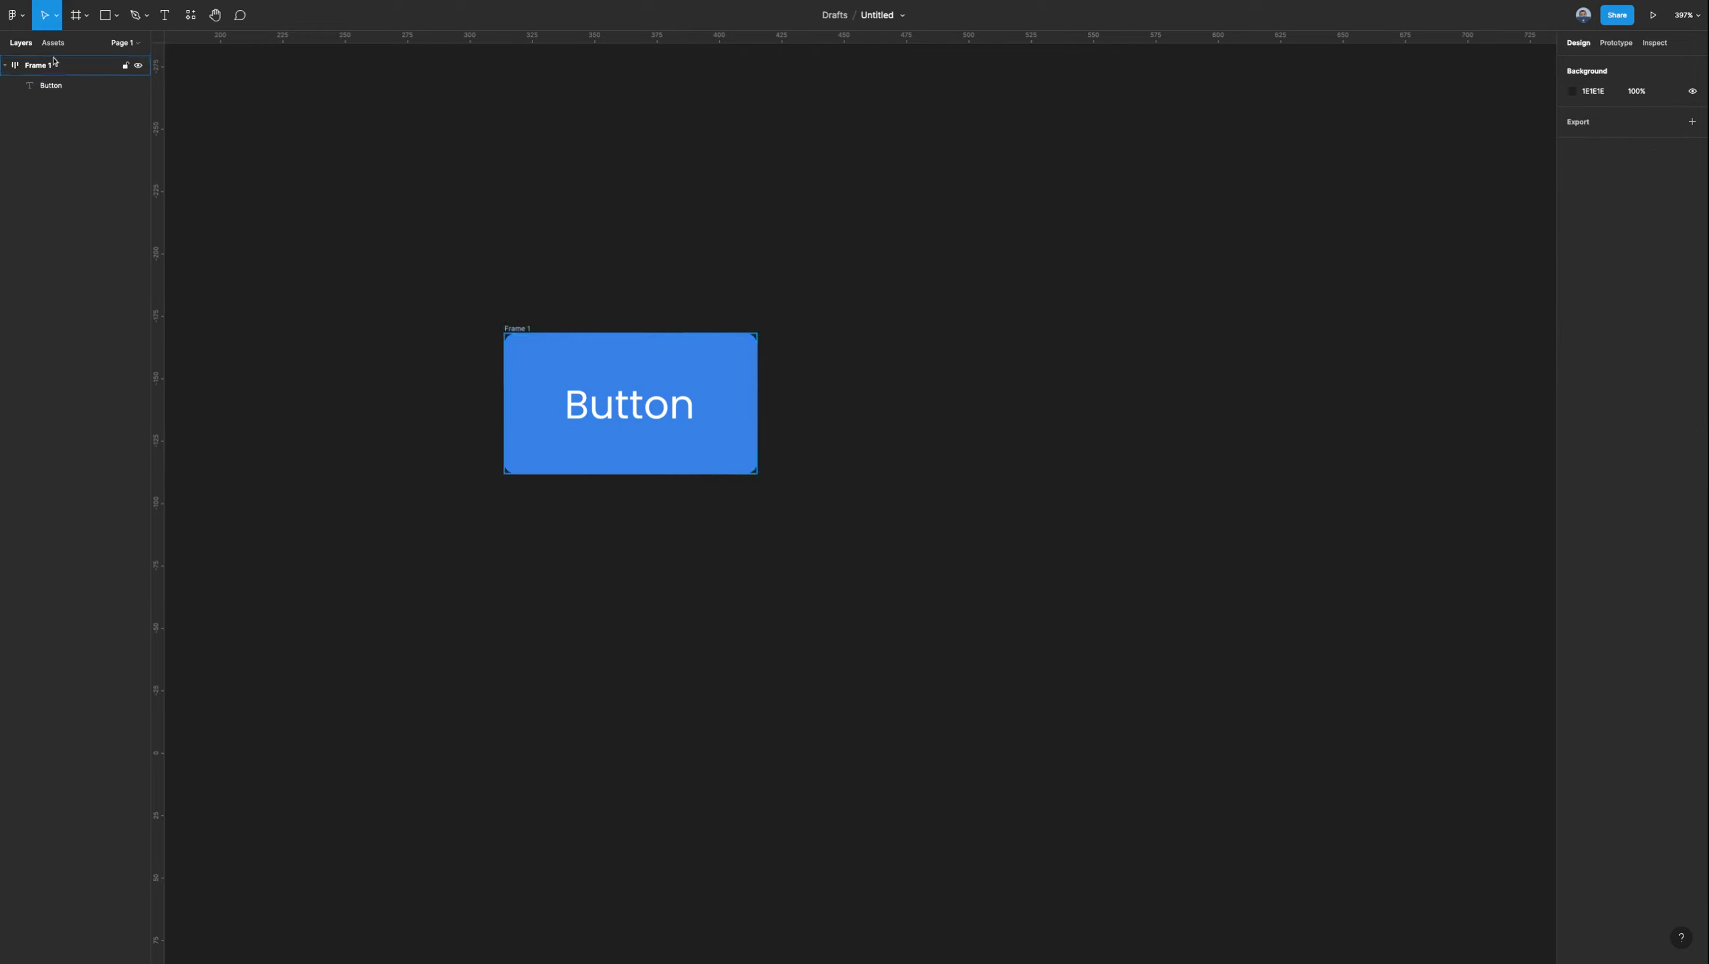
Search the Material Design Icons plugin for "Arrow" and place the outlined 24×24 Arrow forward icon on the canvas.
click(23, 24)
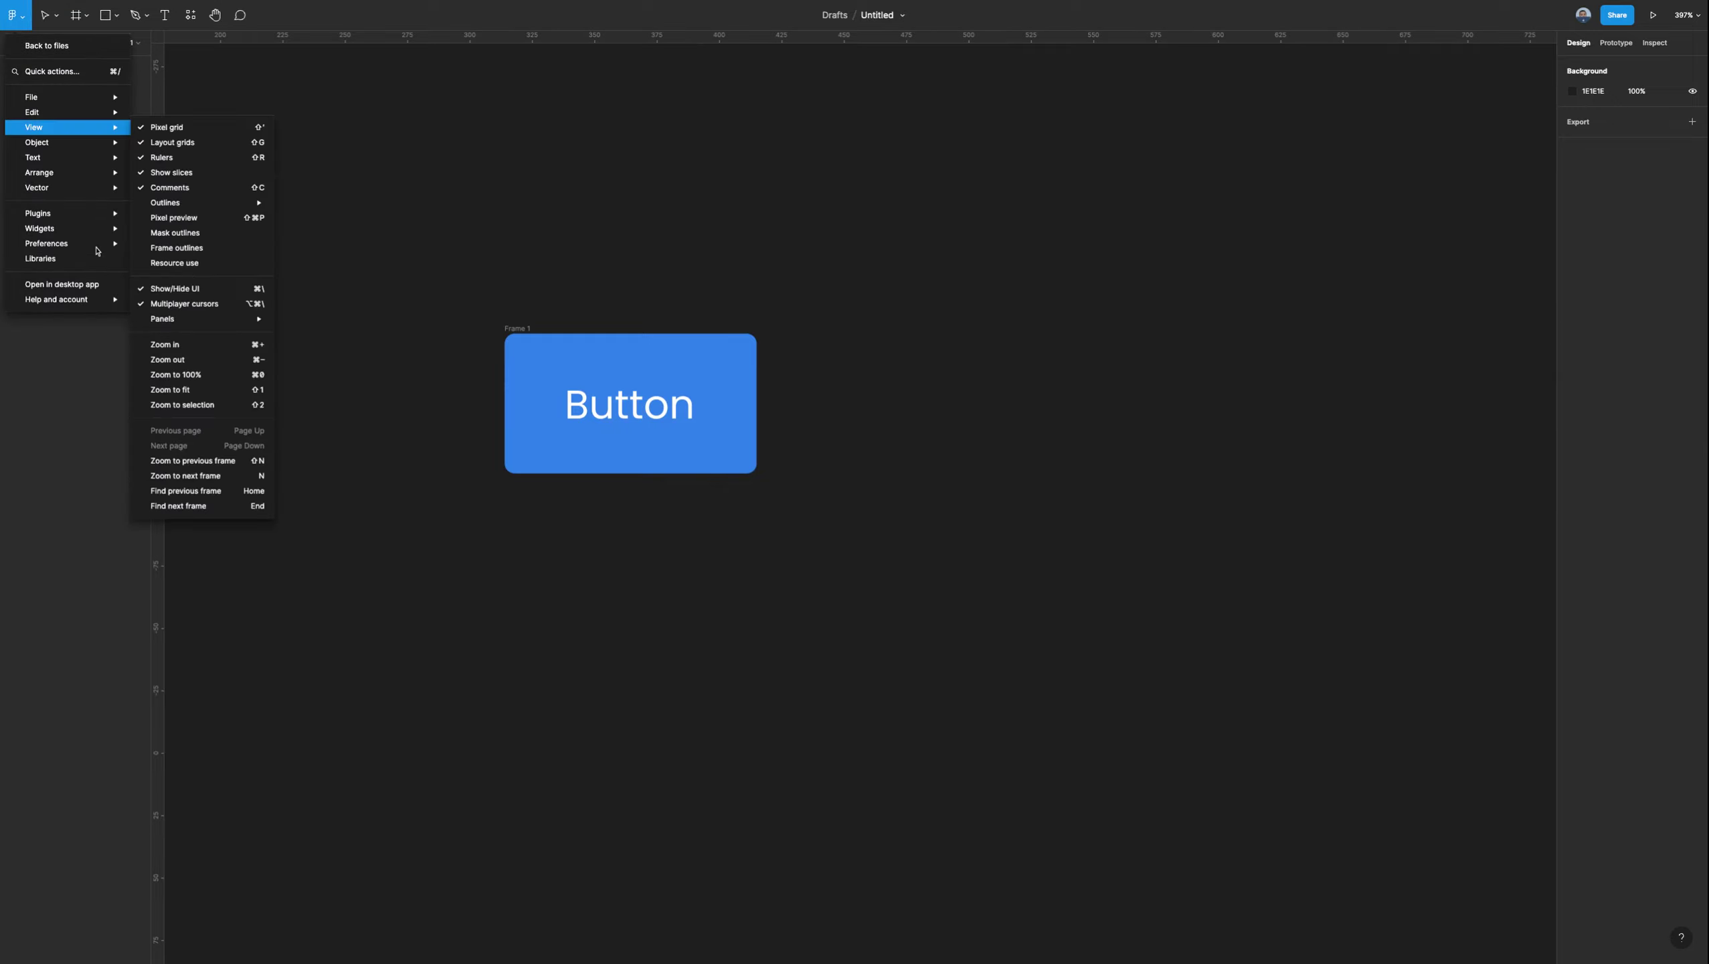
mouse_move(88, 222)
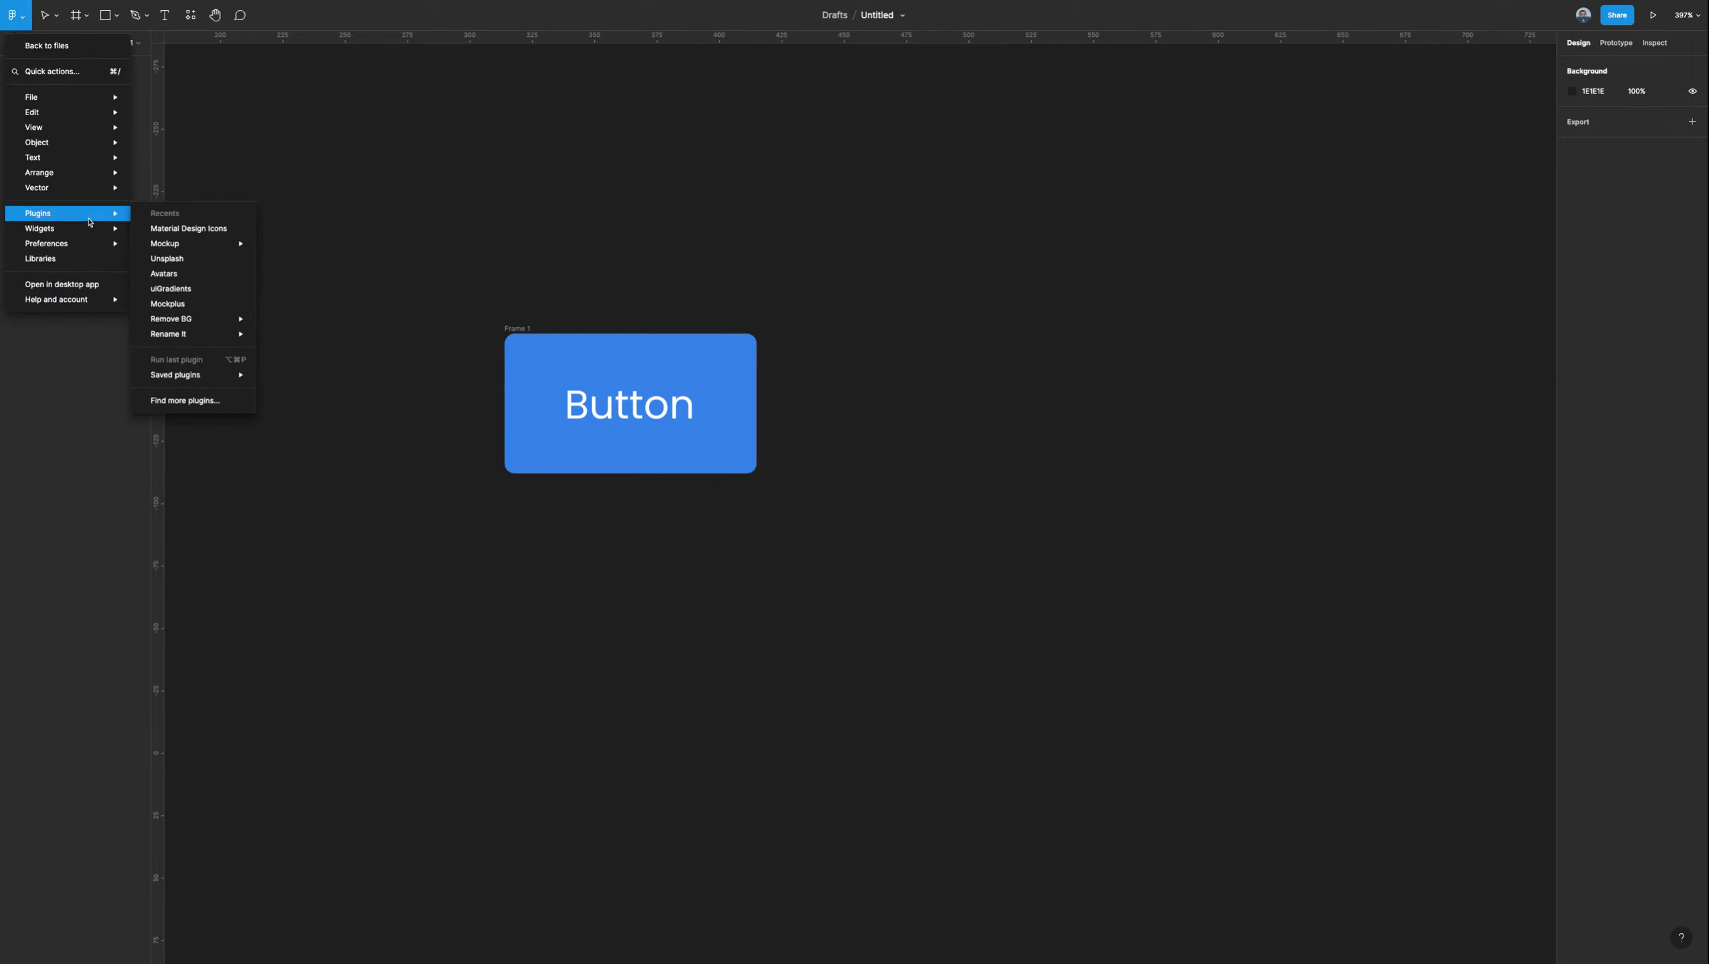
click(202, 229)
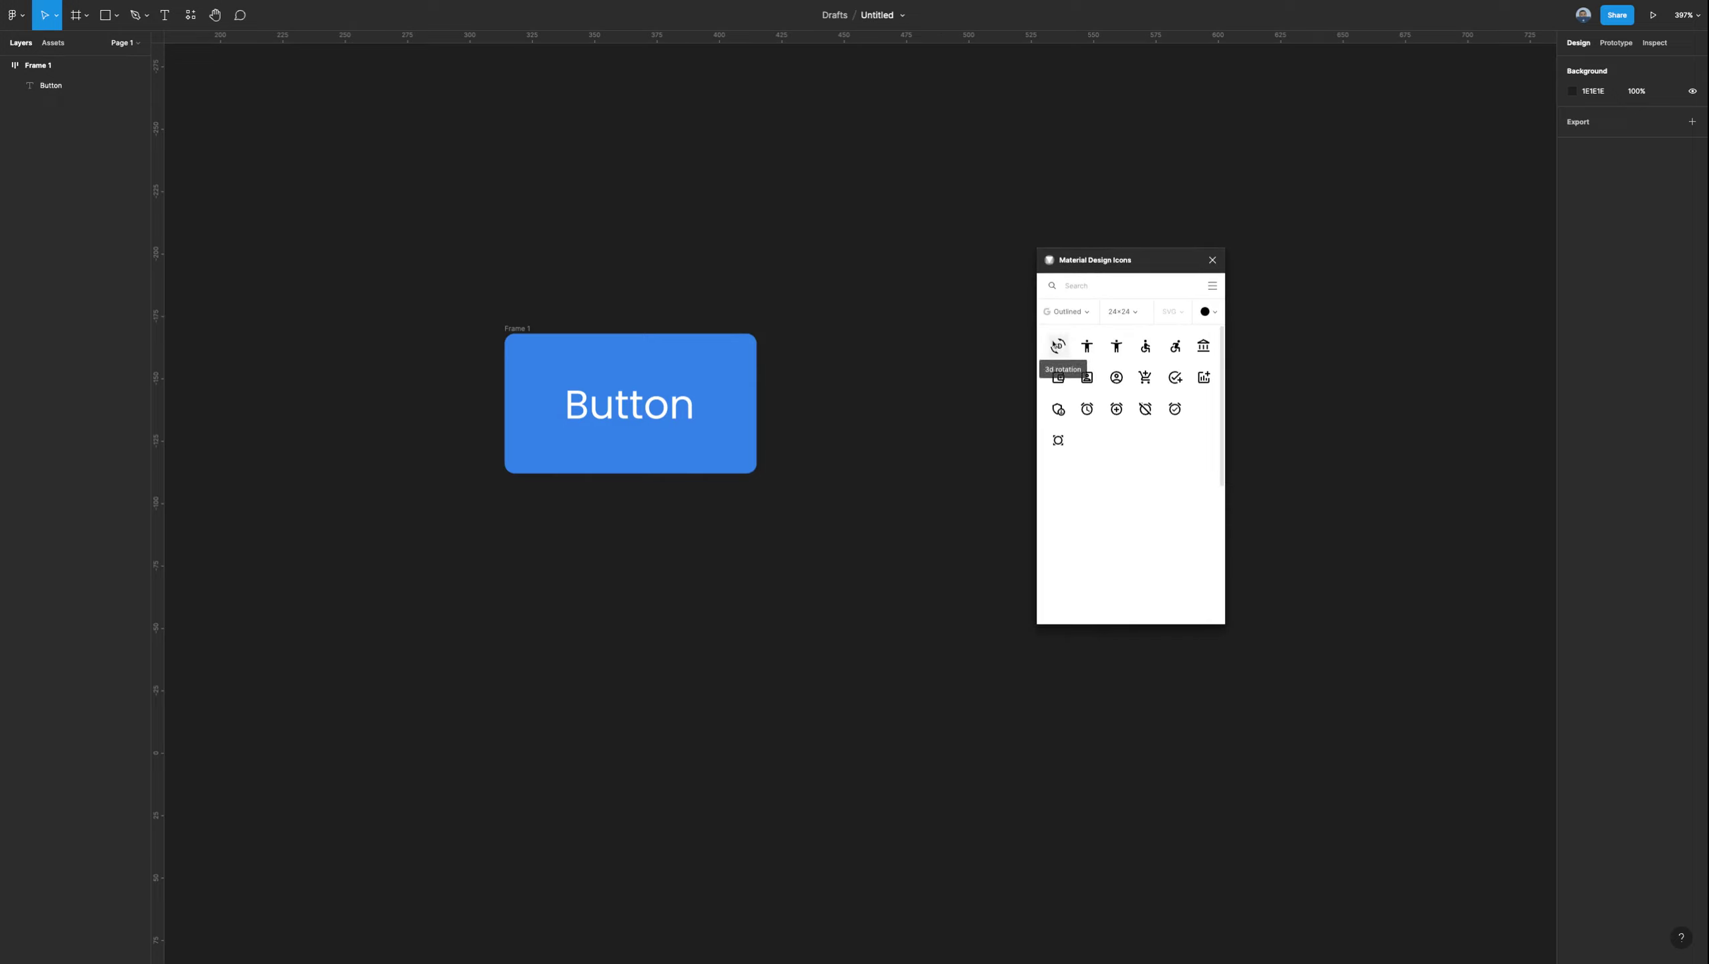
click(1082, 289)
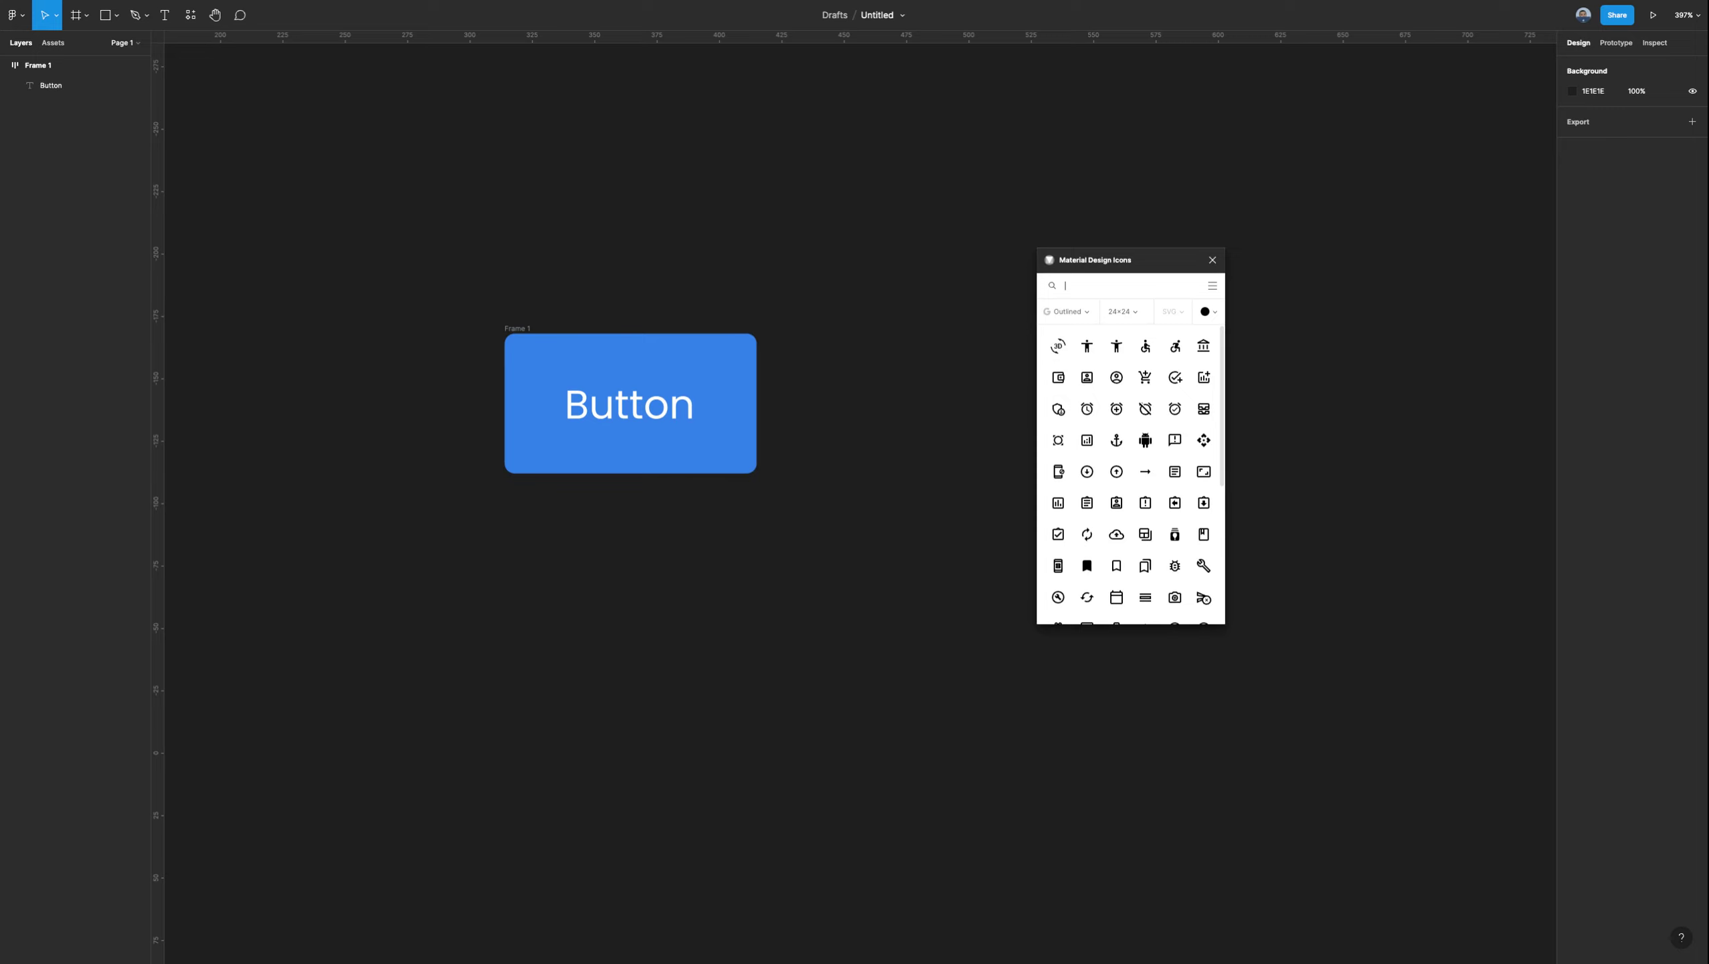
text(Arrow)
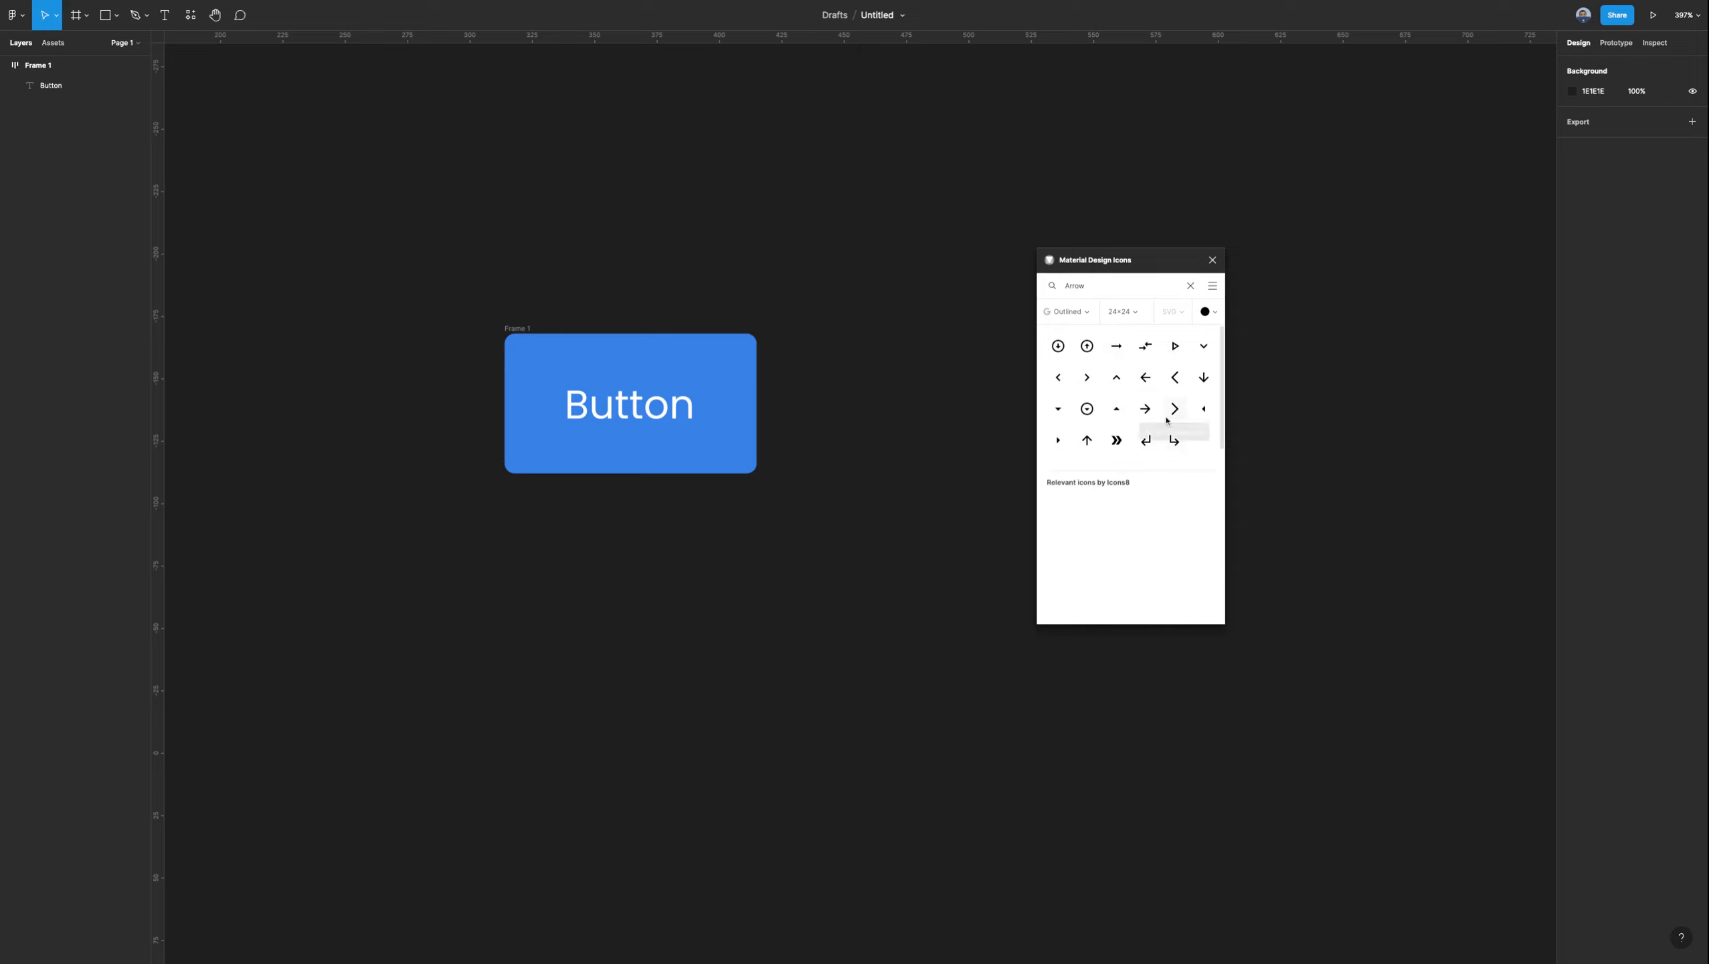
drag(1148, 411, 852, 492)
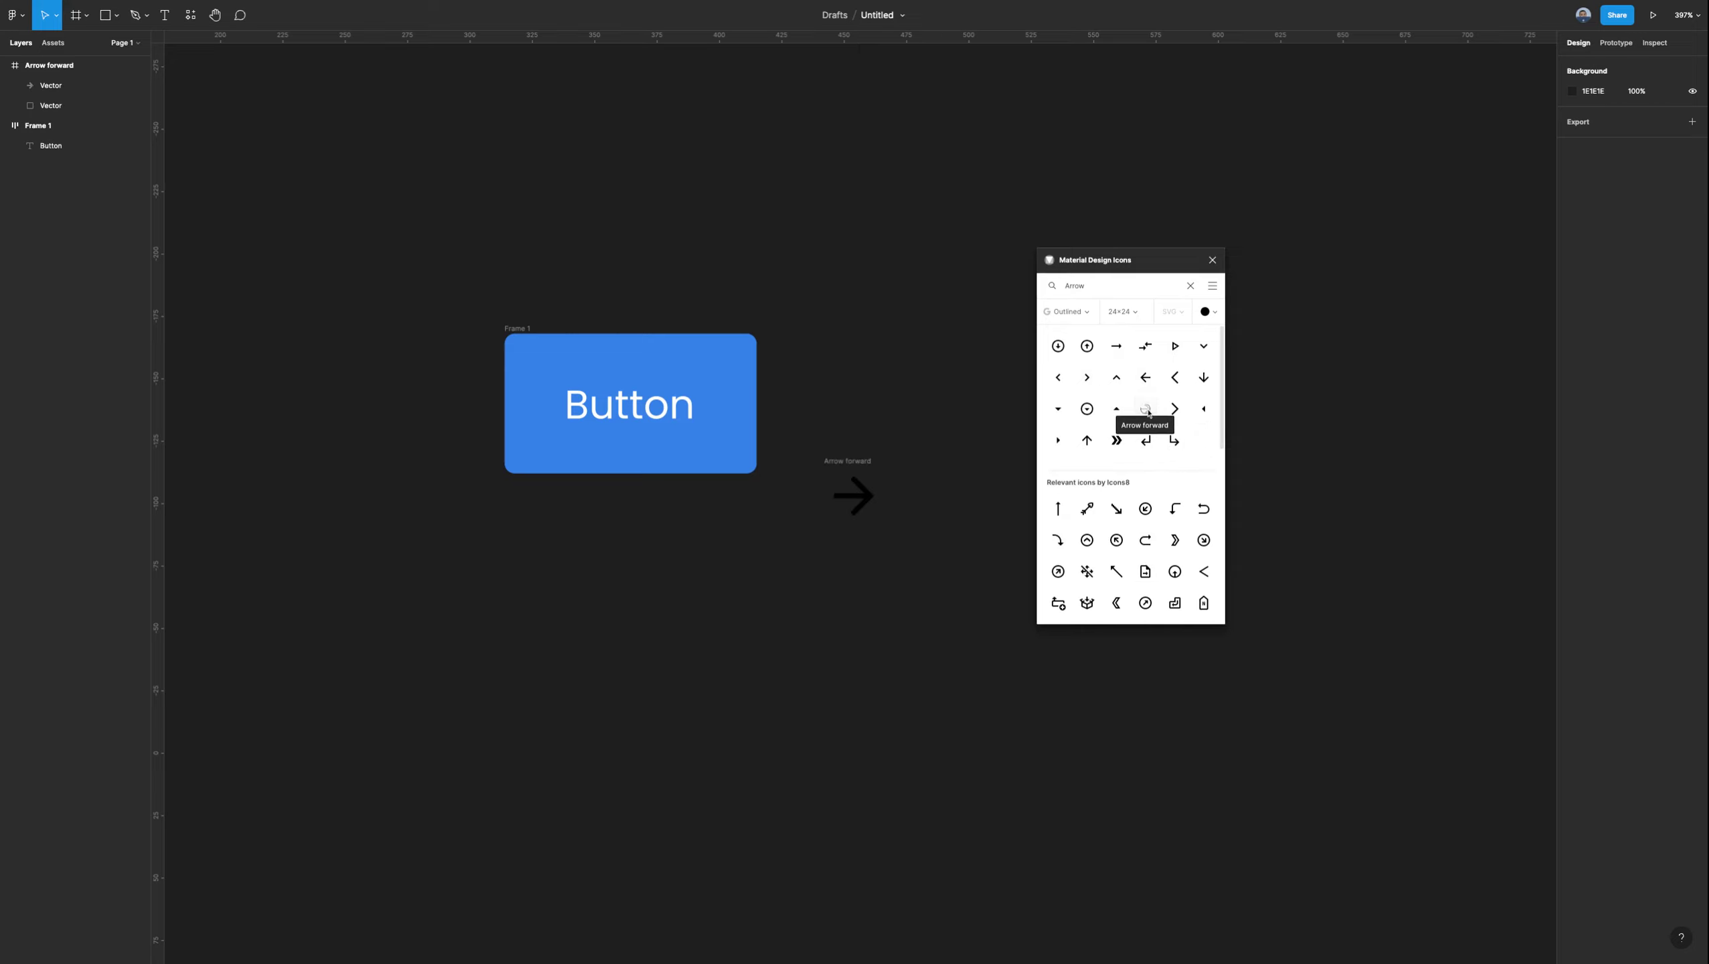
Move the Arrow forward icon into the button's auto layout frame, after the "Button" label.
click(852, 460)
click(858, 466)
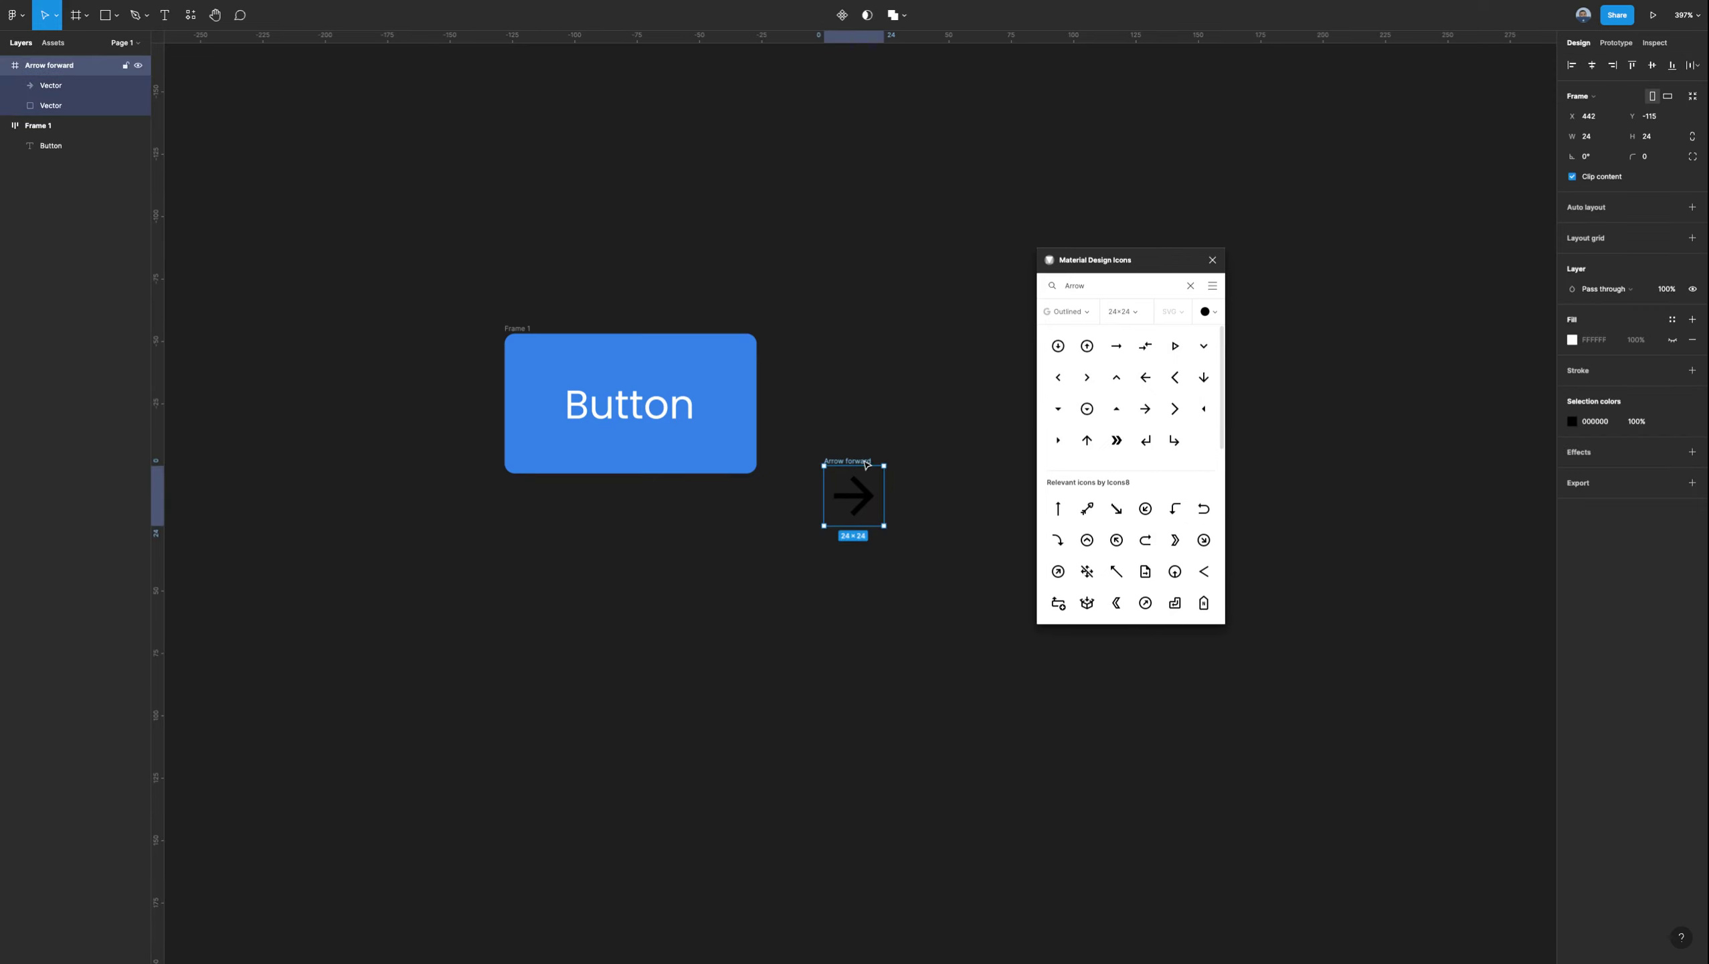
key(ctrl+z)
drag(864, 465, 858, 473)
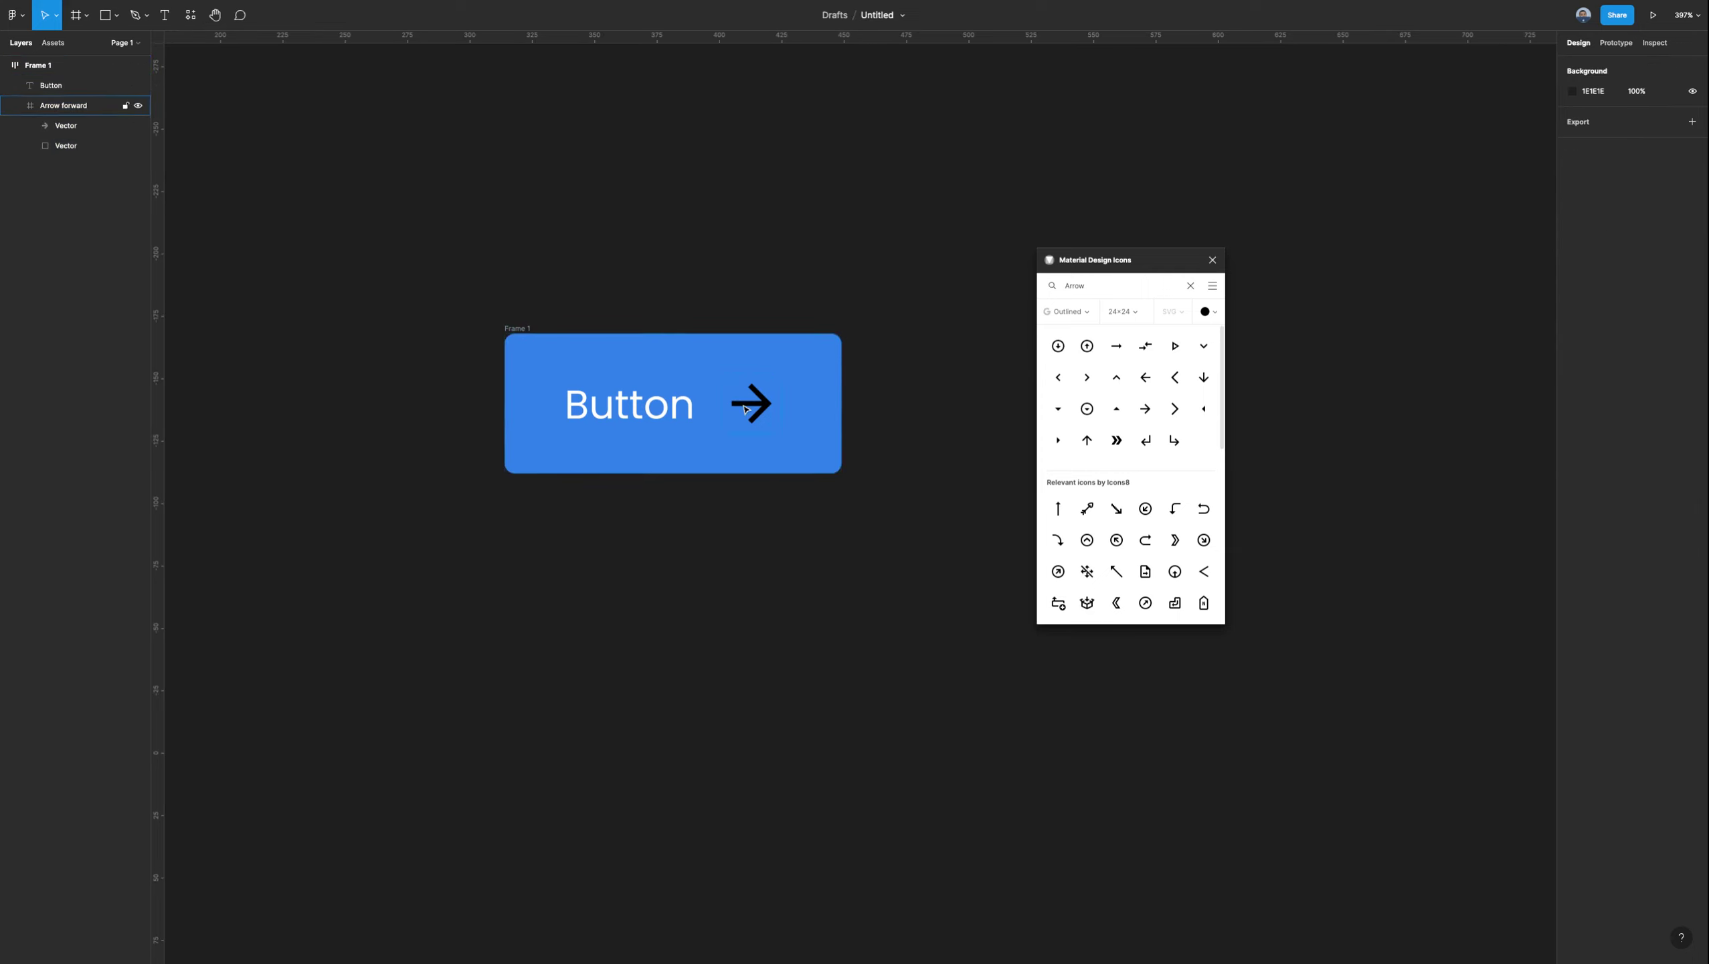
Change the color of the arrow icon in the button to FFFFFF.
click(1573, 440)
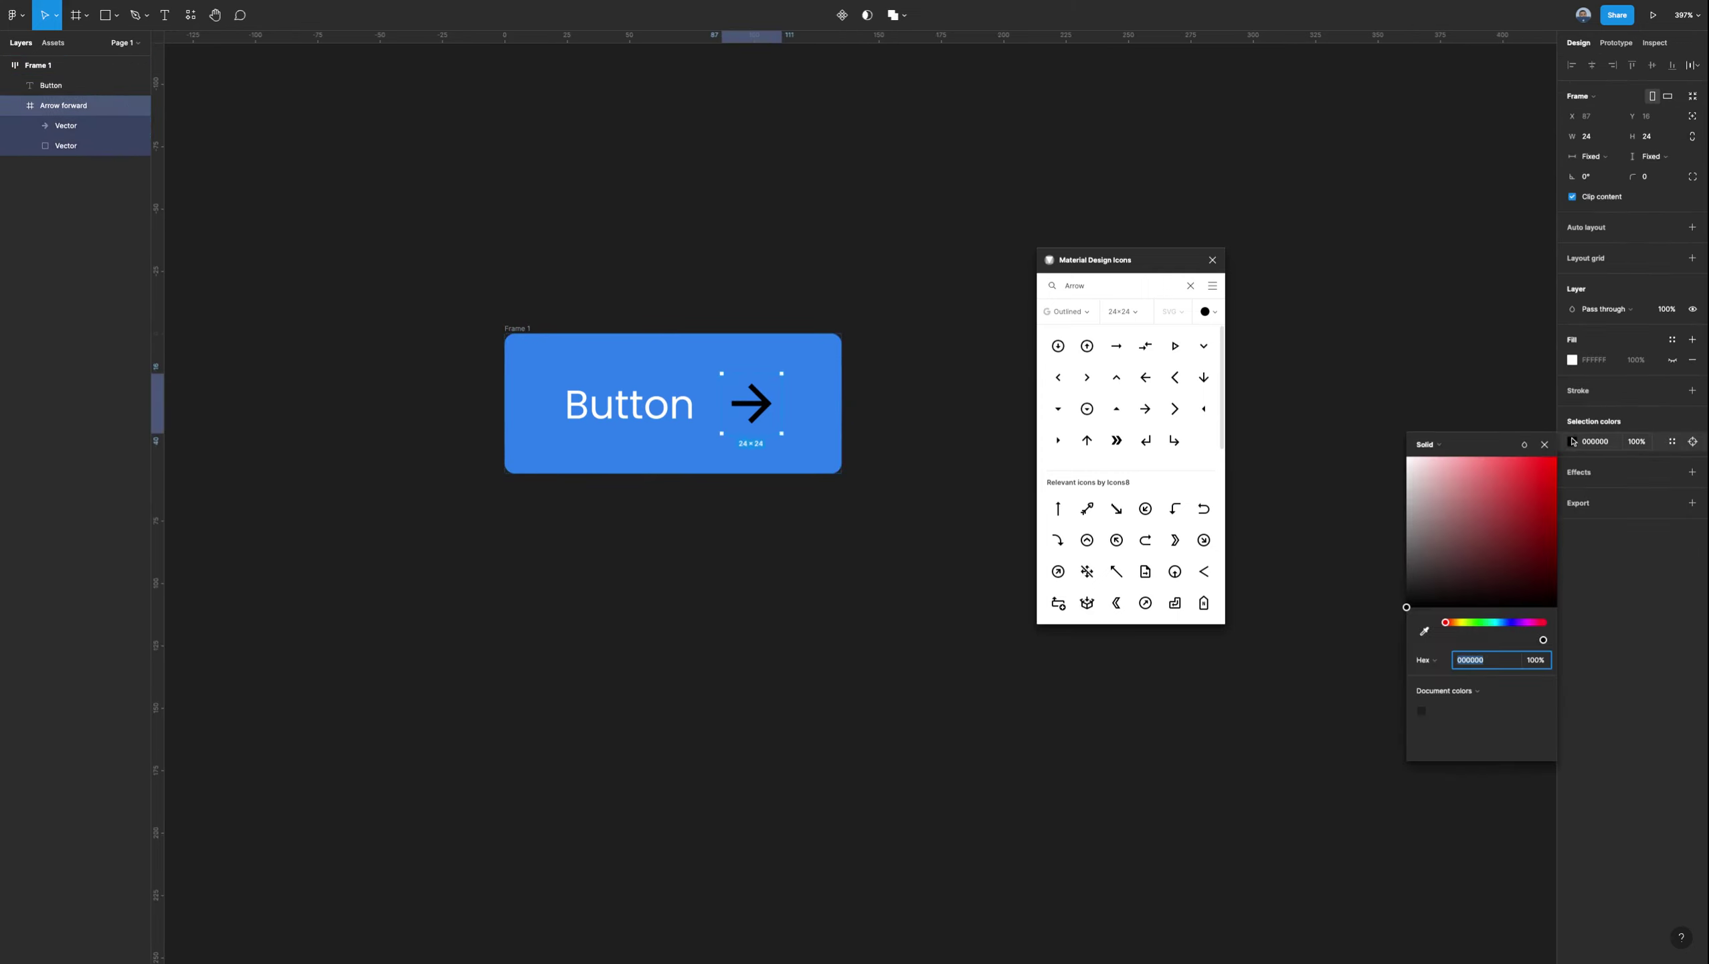
text(ffffff)
key(Return)
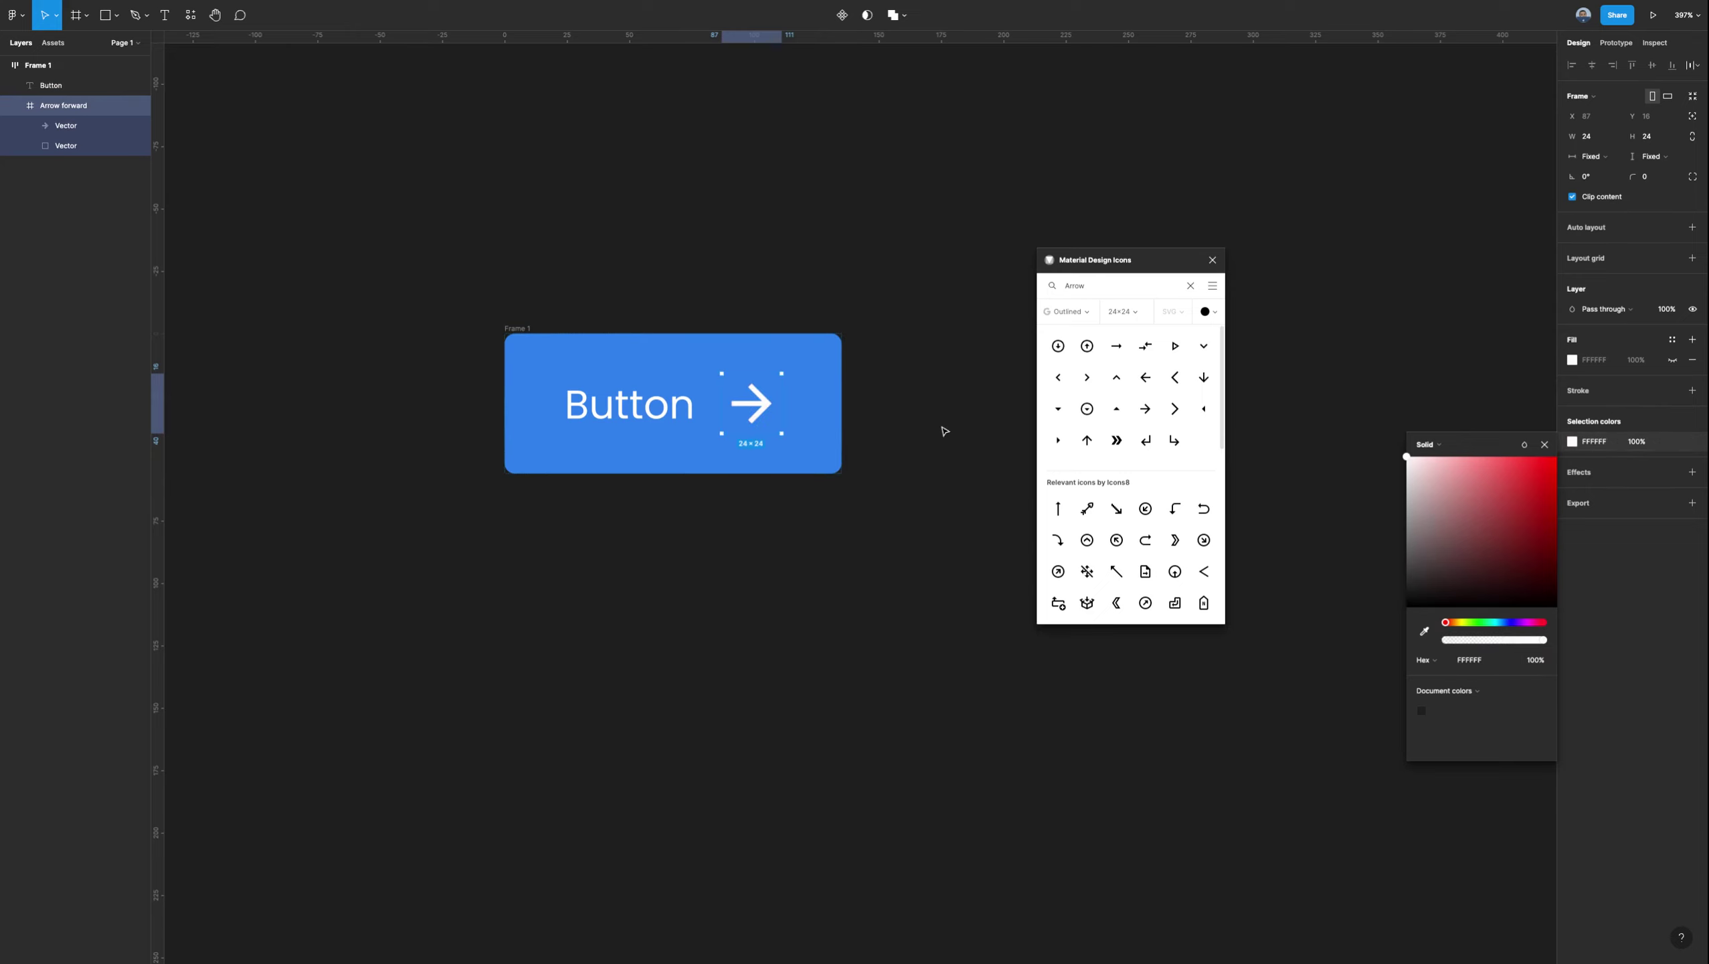
Duplicate the arrow icon inside the button and move one of the two arrows in front of the "Button" label.
click(904, 437)
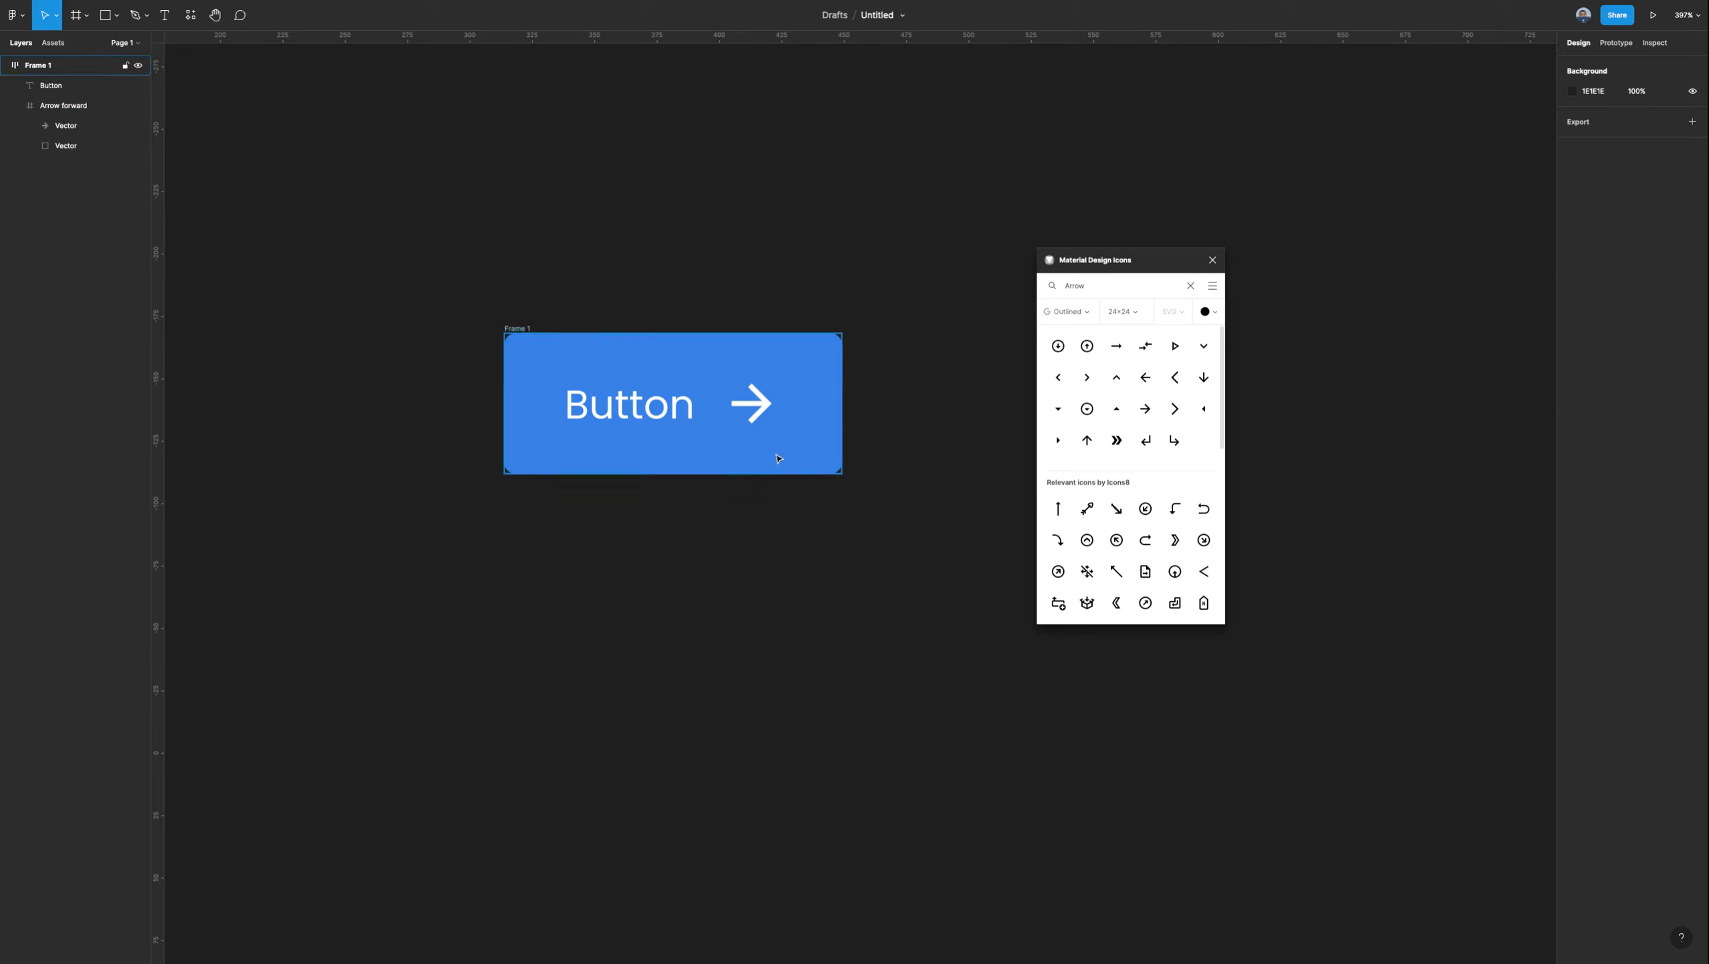
click(751, 413)
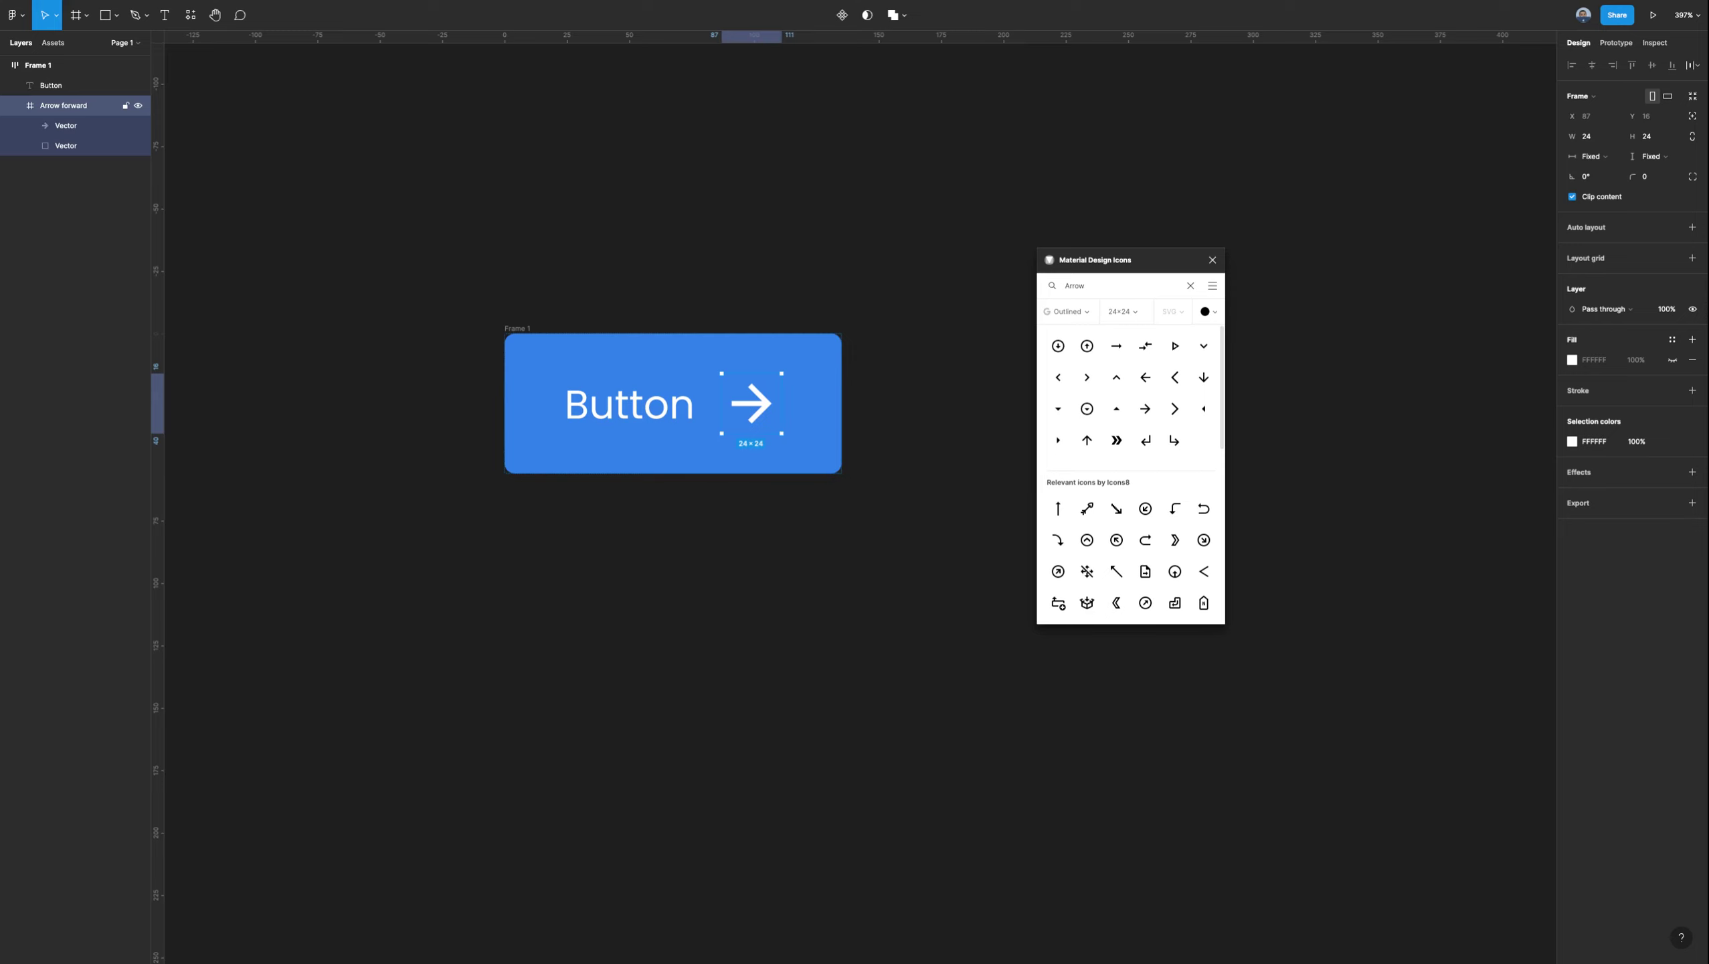
key(ctrl+d)
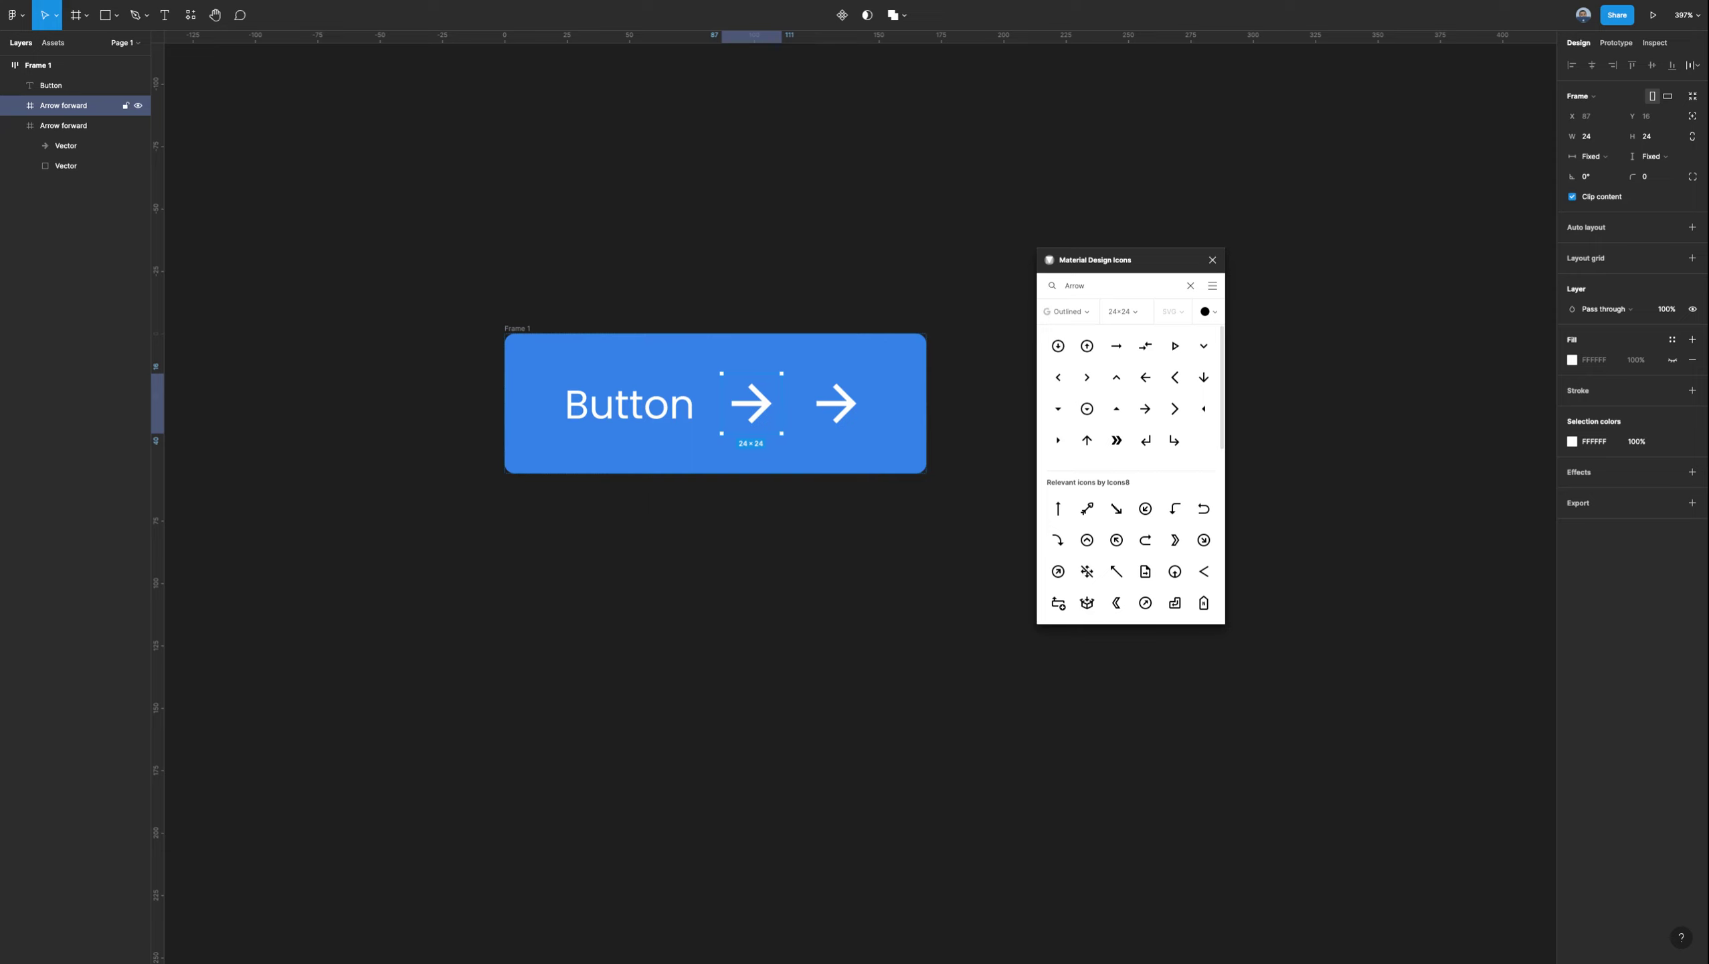
key(Delete)
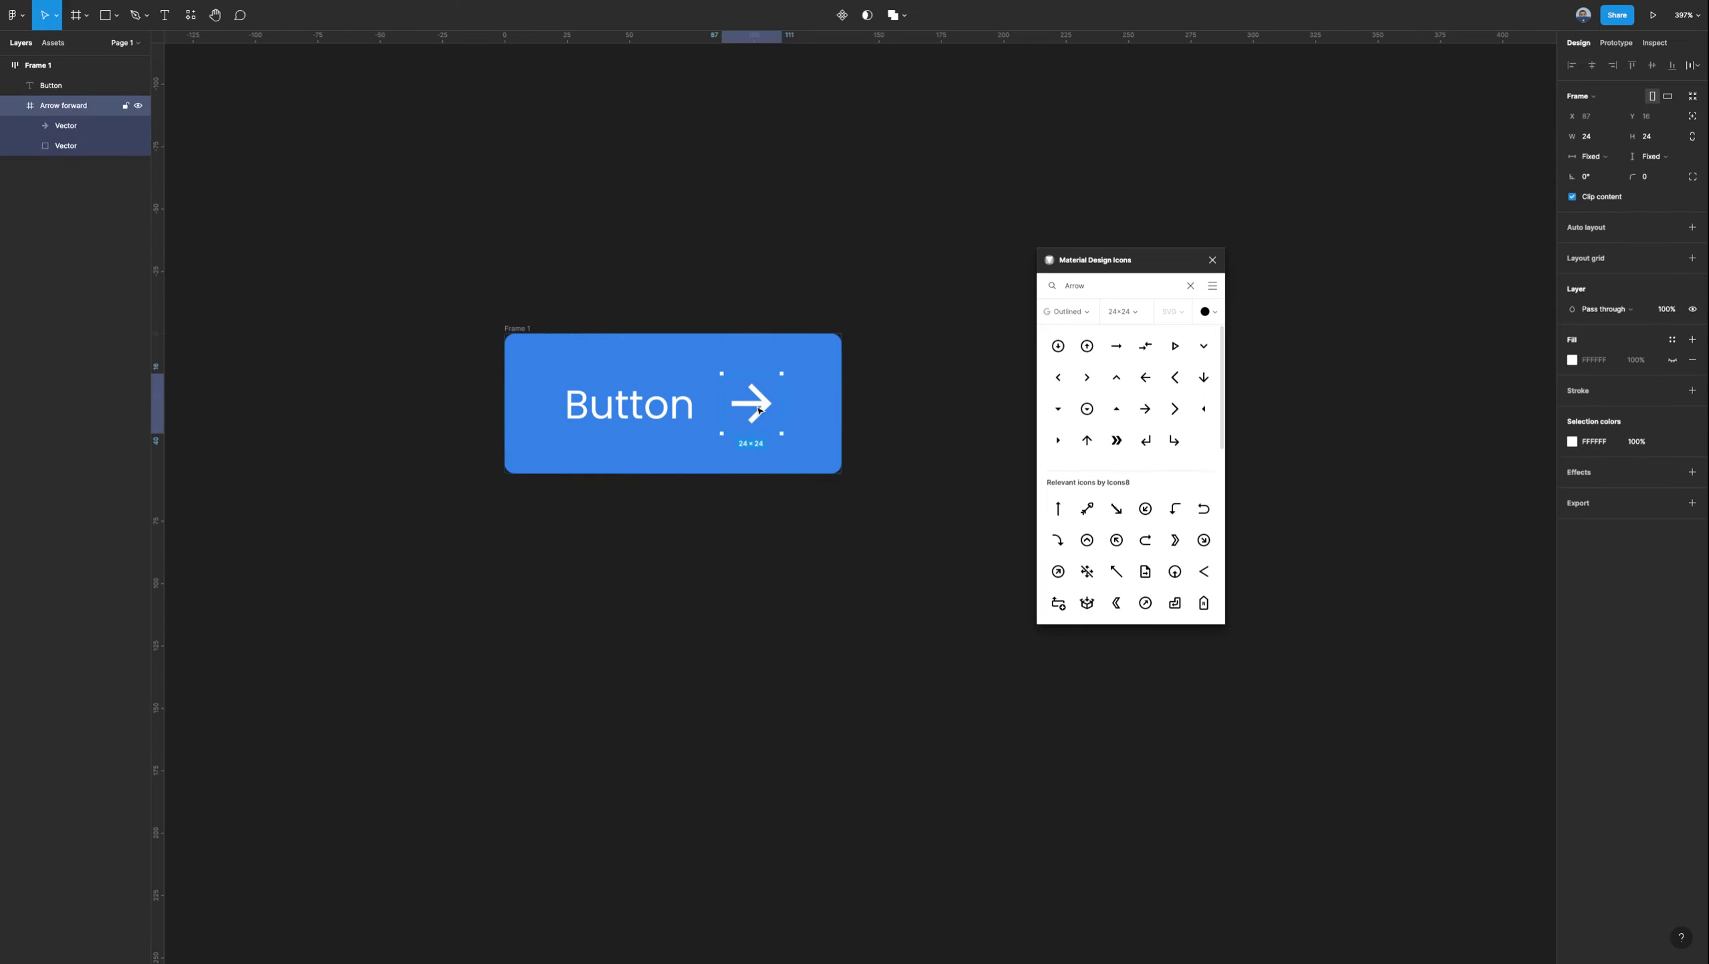
key(ctrl+d)
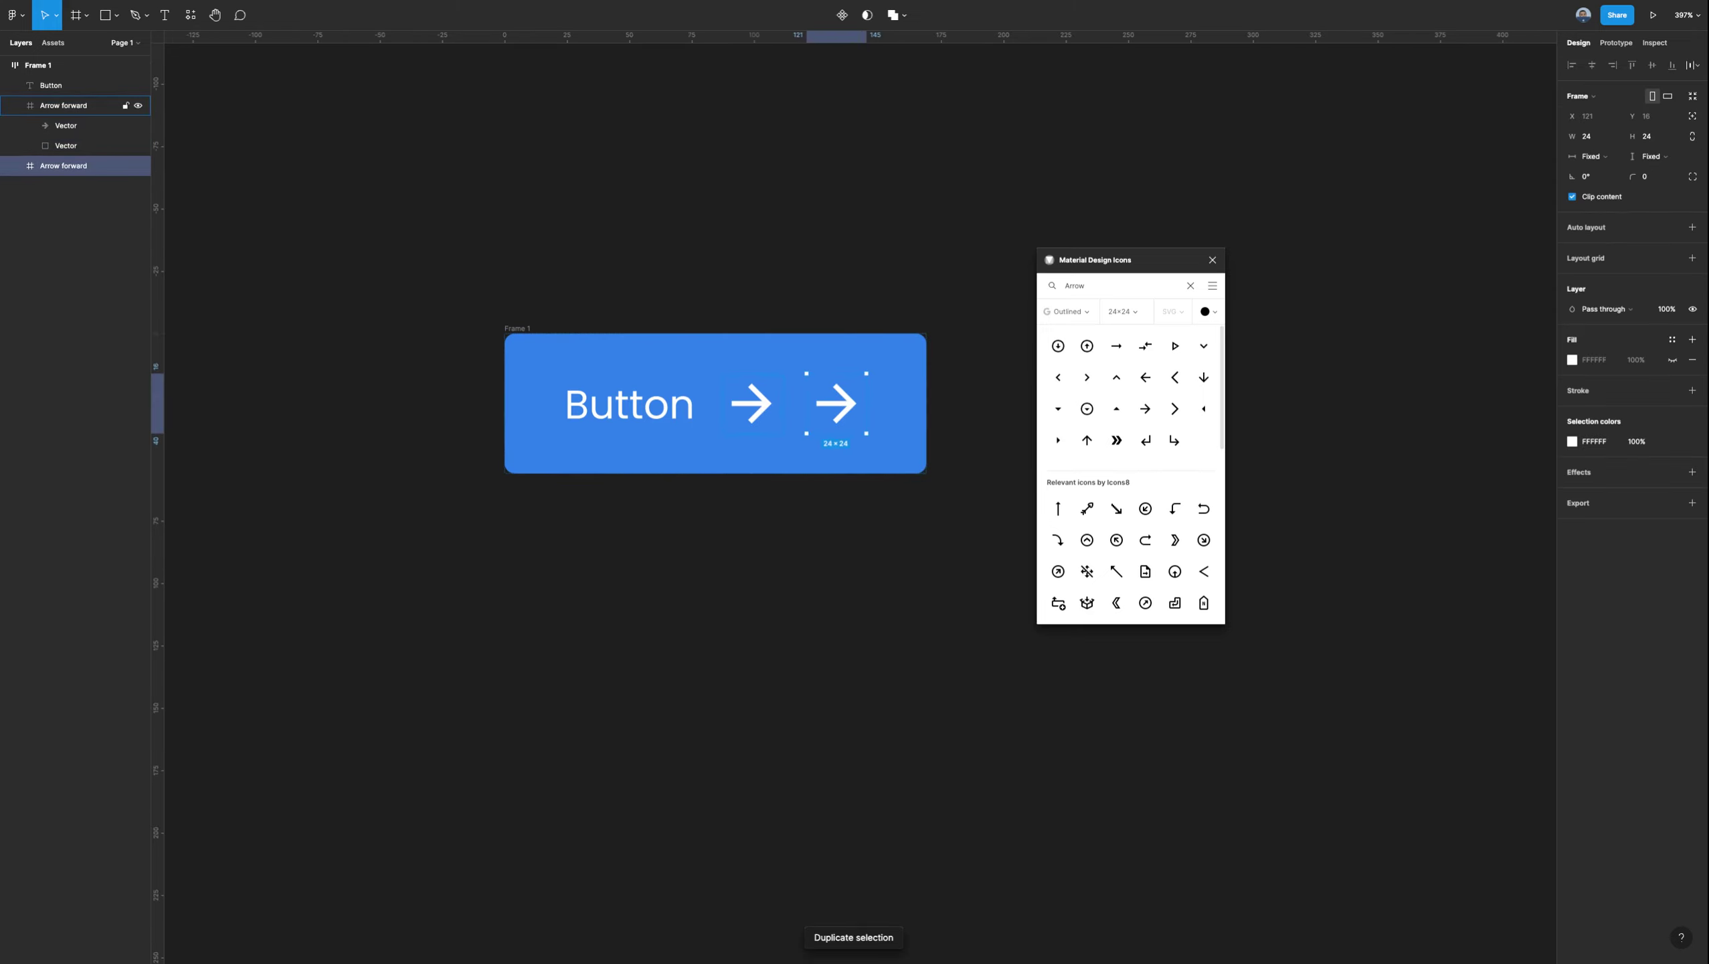
click(756, 409)
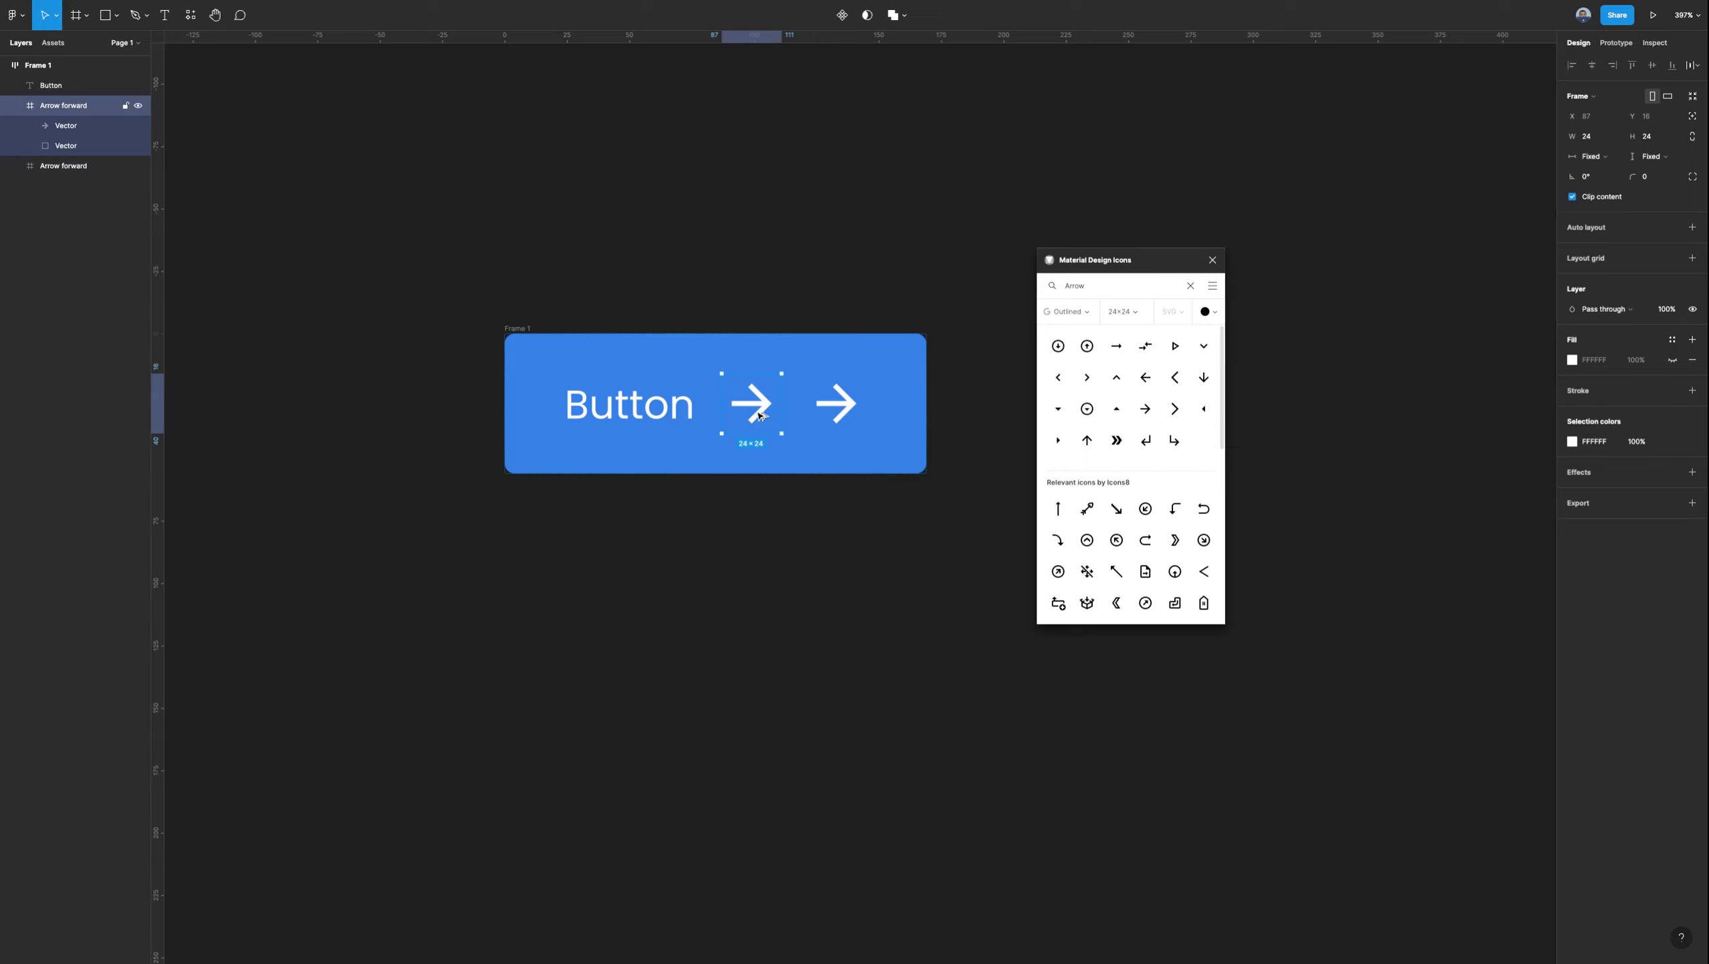
key(Left)
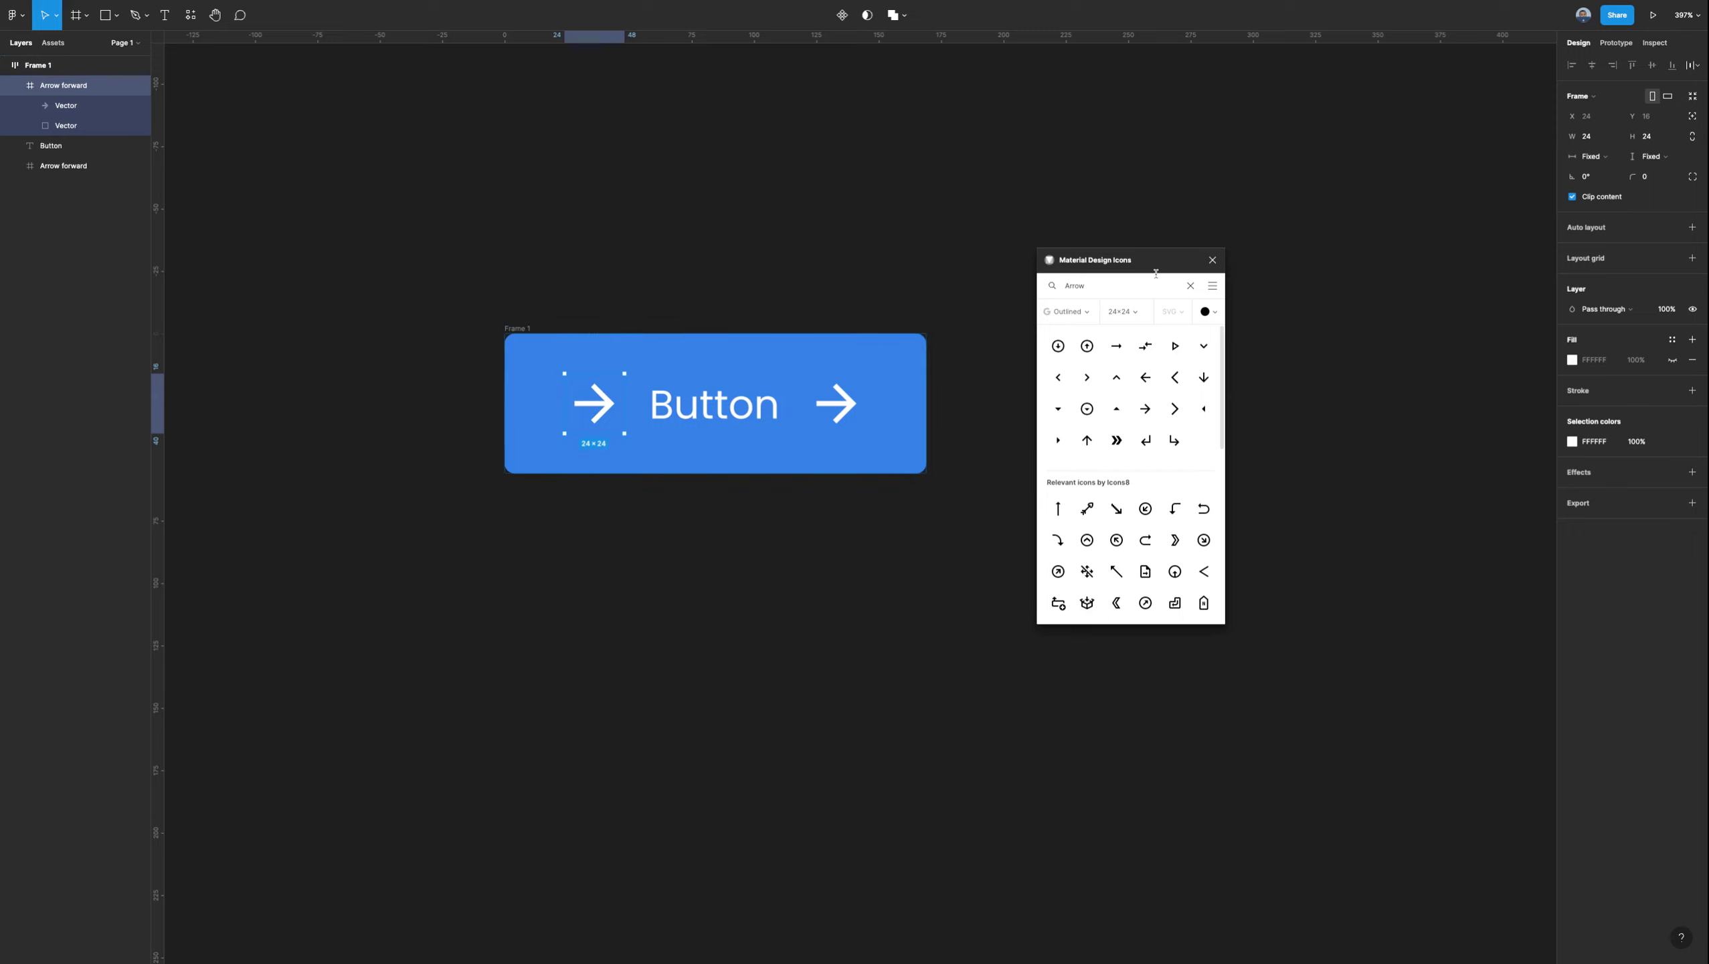
Rename the button's frame from its default name to "Button".
drag(1152, 270, 1307, 265)
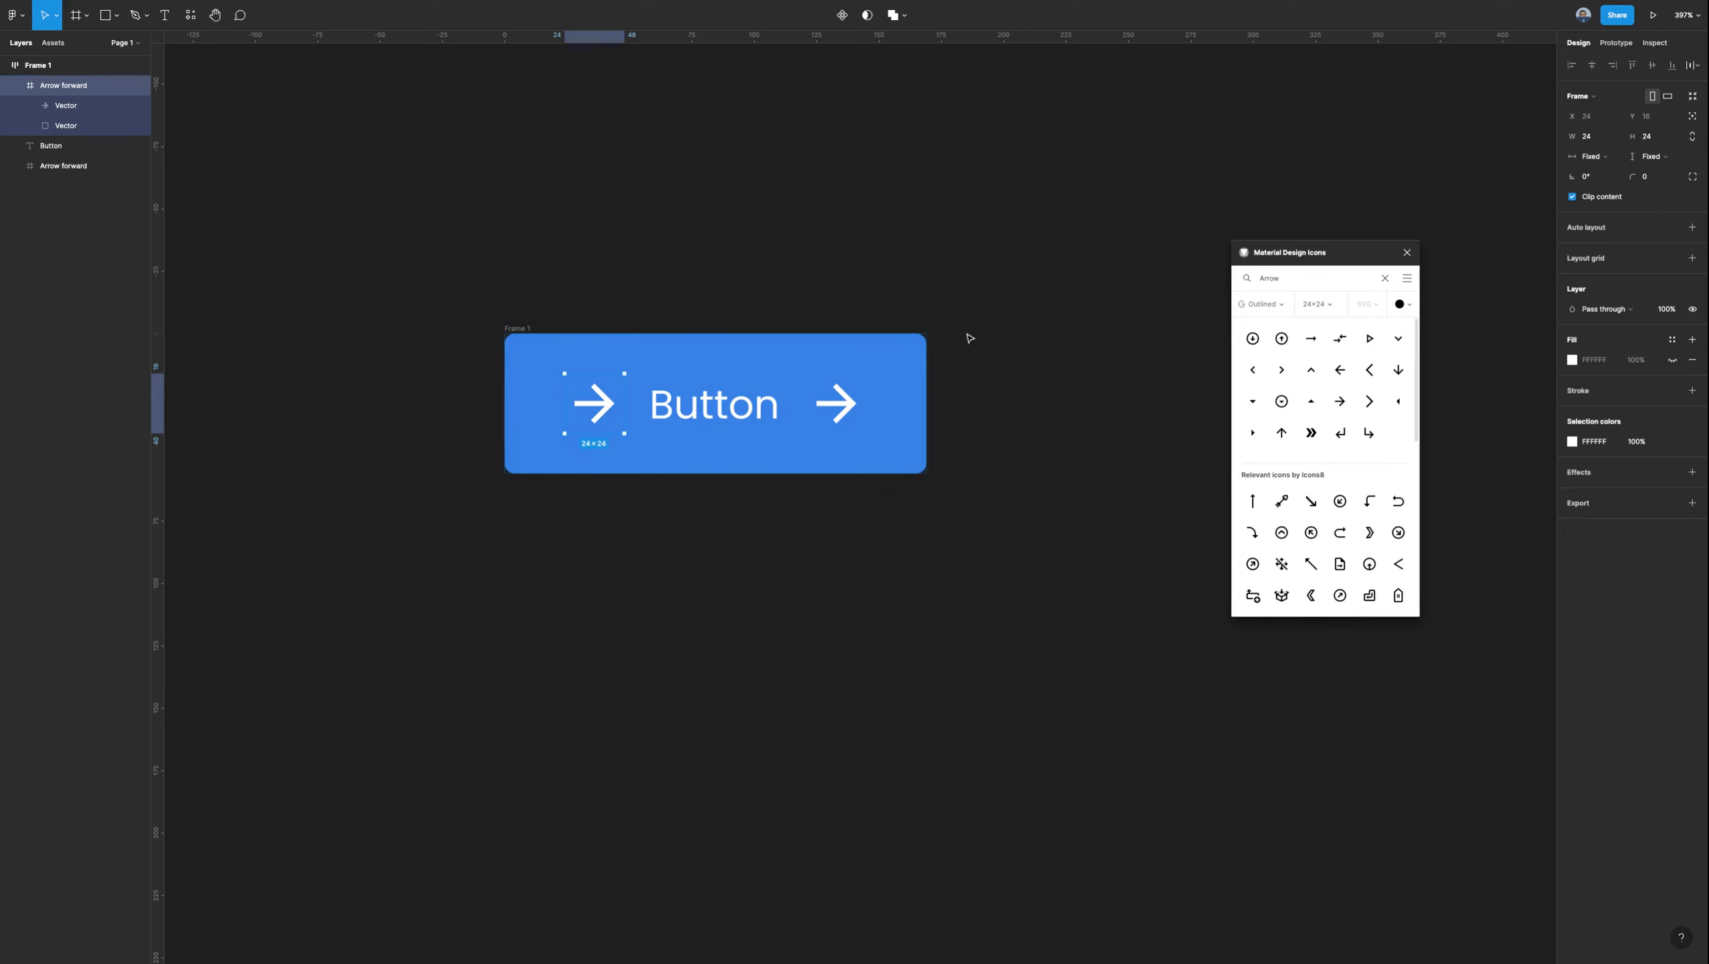
click(516, 330)
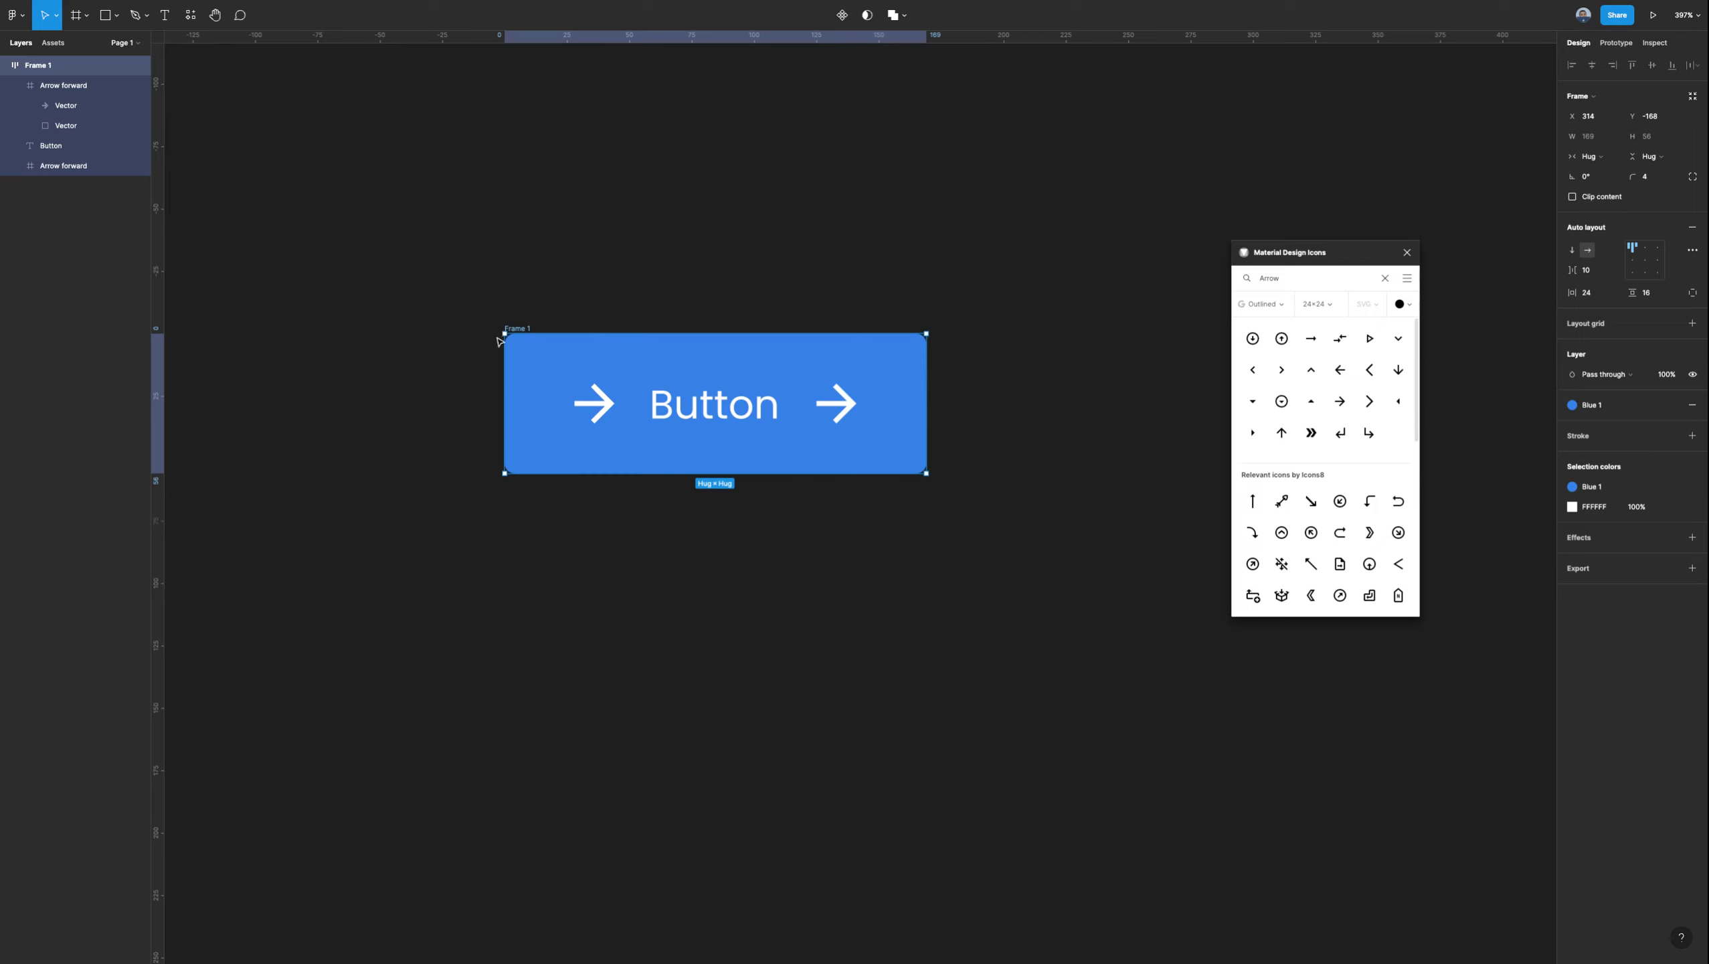
scroll(554, 355, down, 5)
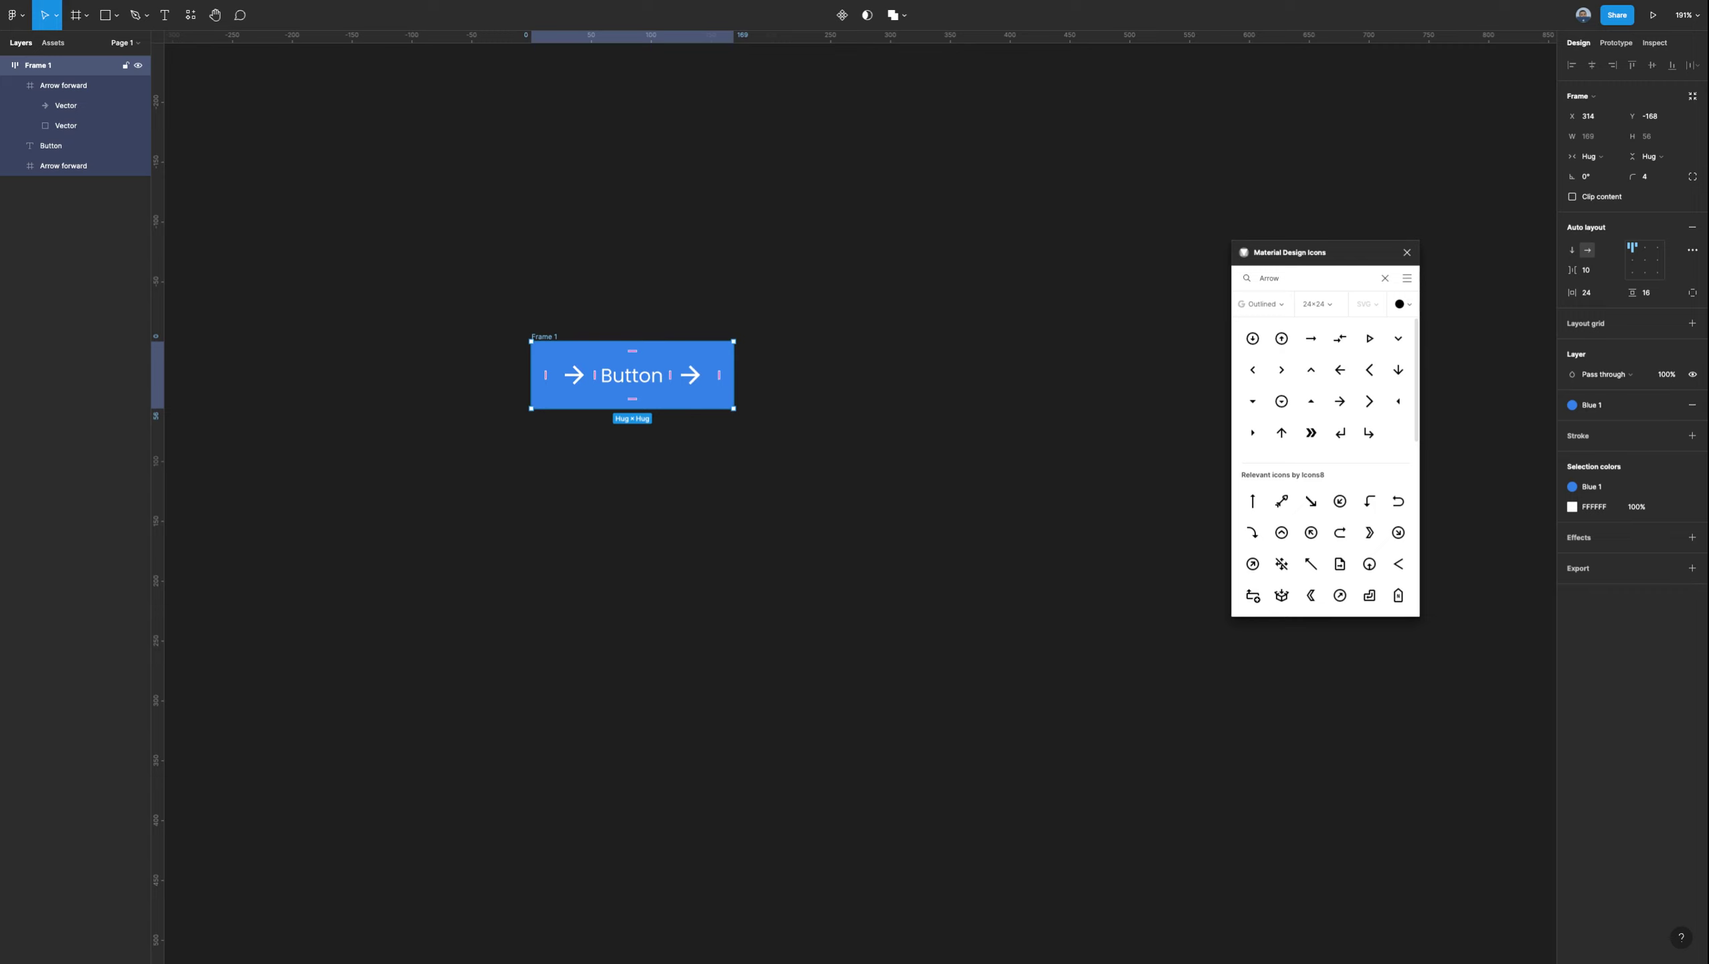
key(ctrl+d)
key(ctrl+z)
double_click(36, 71)
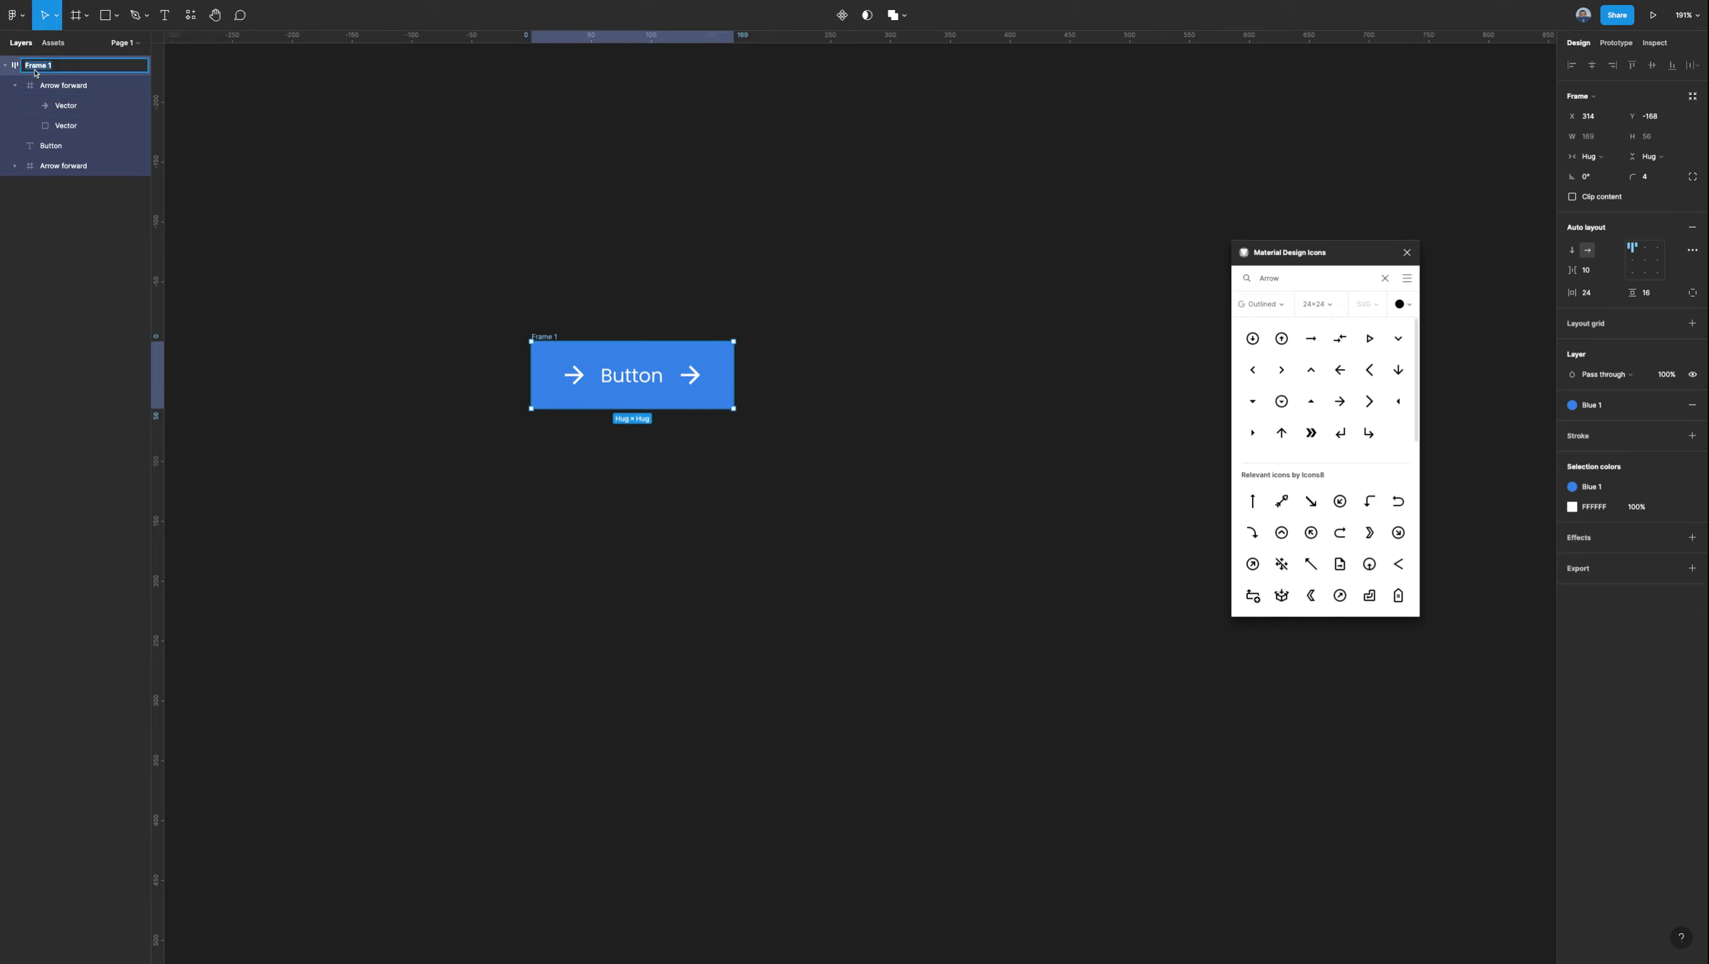
text(Button)
click(289, 144)
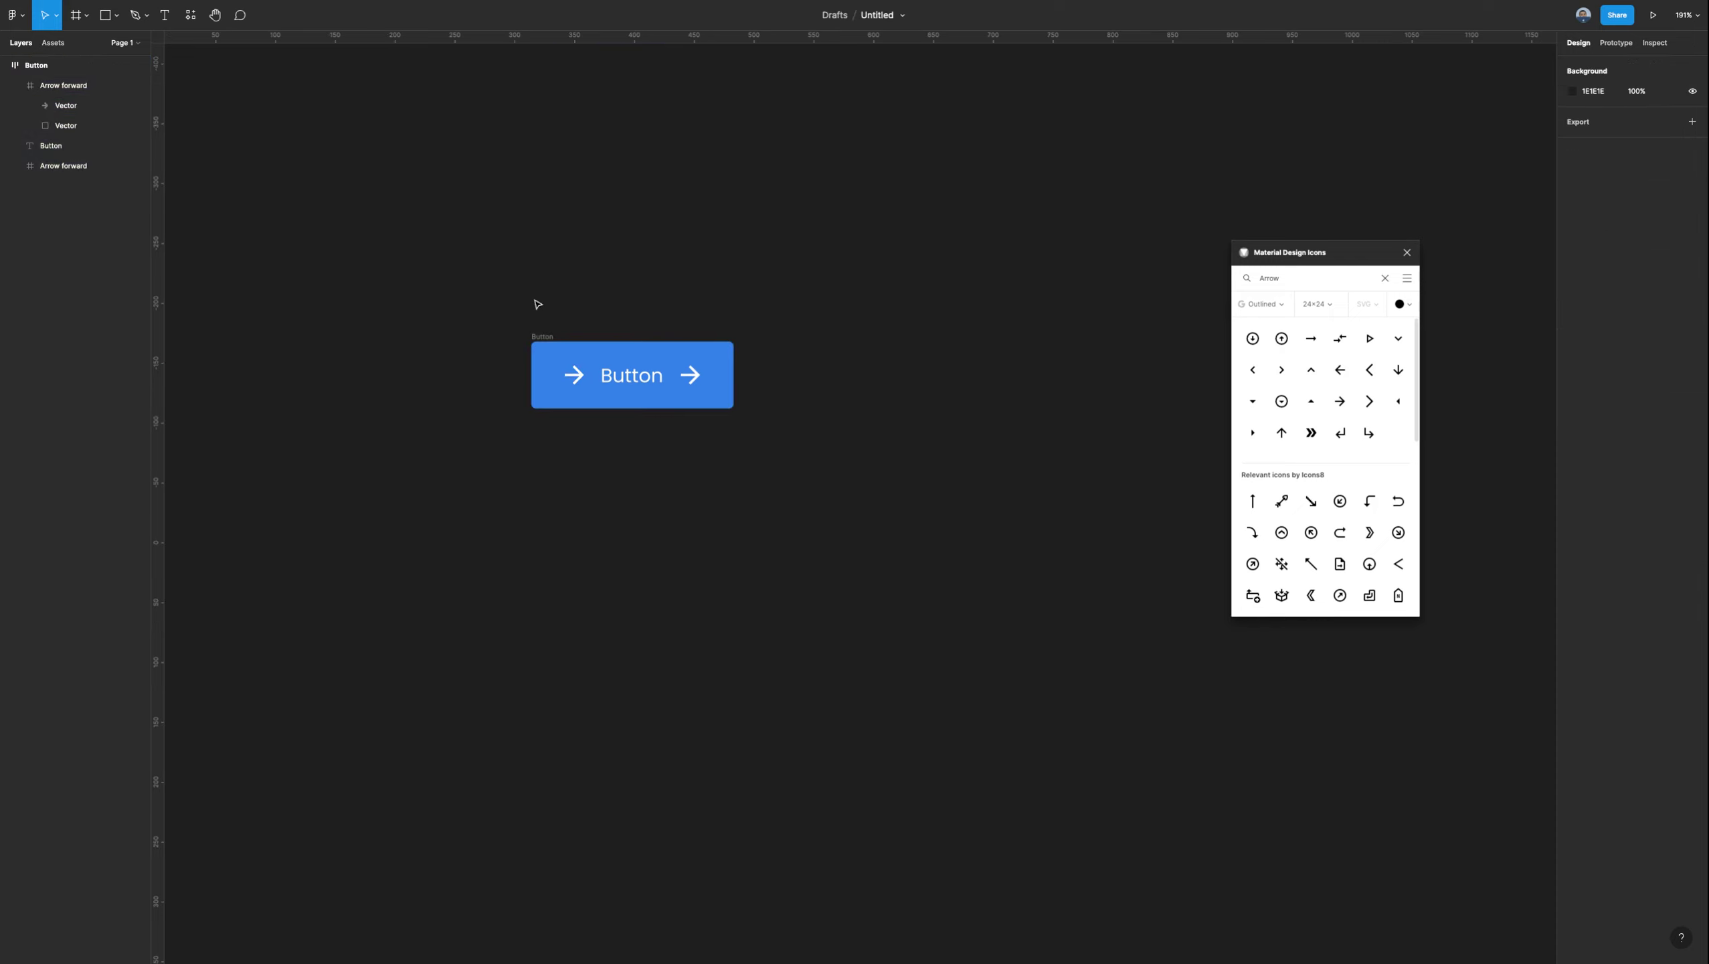
Duplicate the Button frame twice and place one copy directly below the other, aligned with it.
click(544, 336)
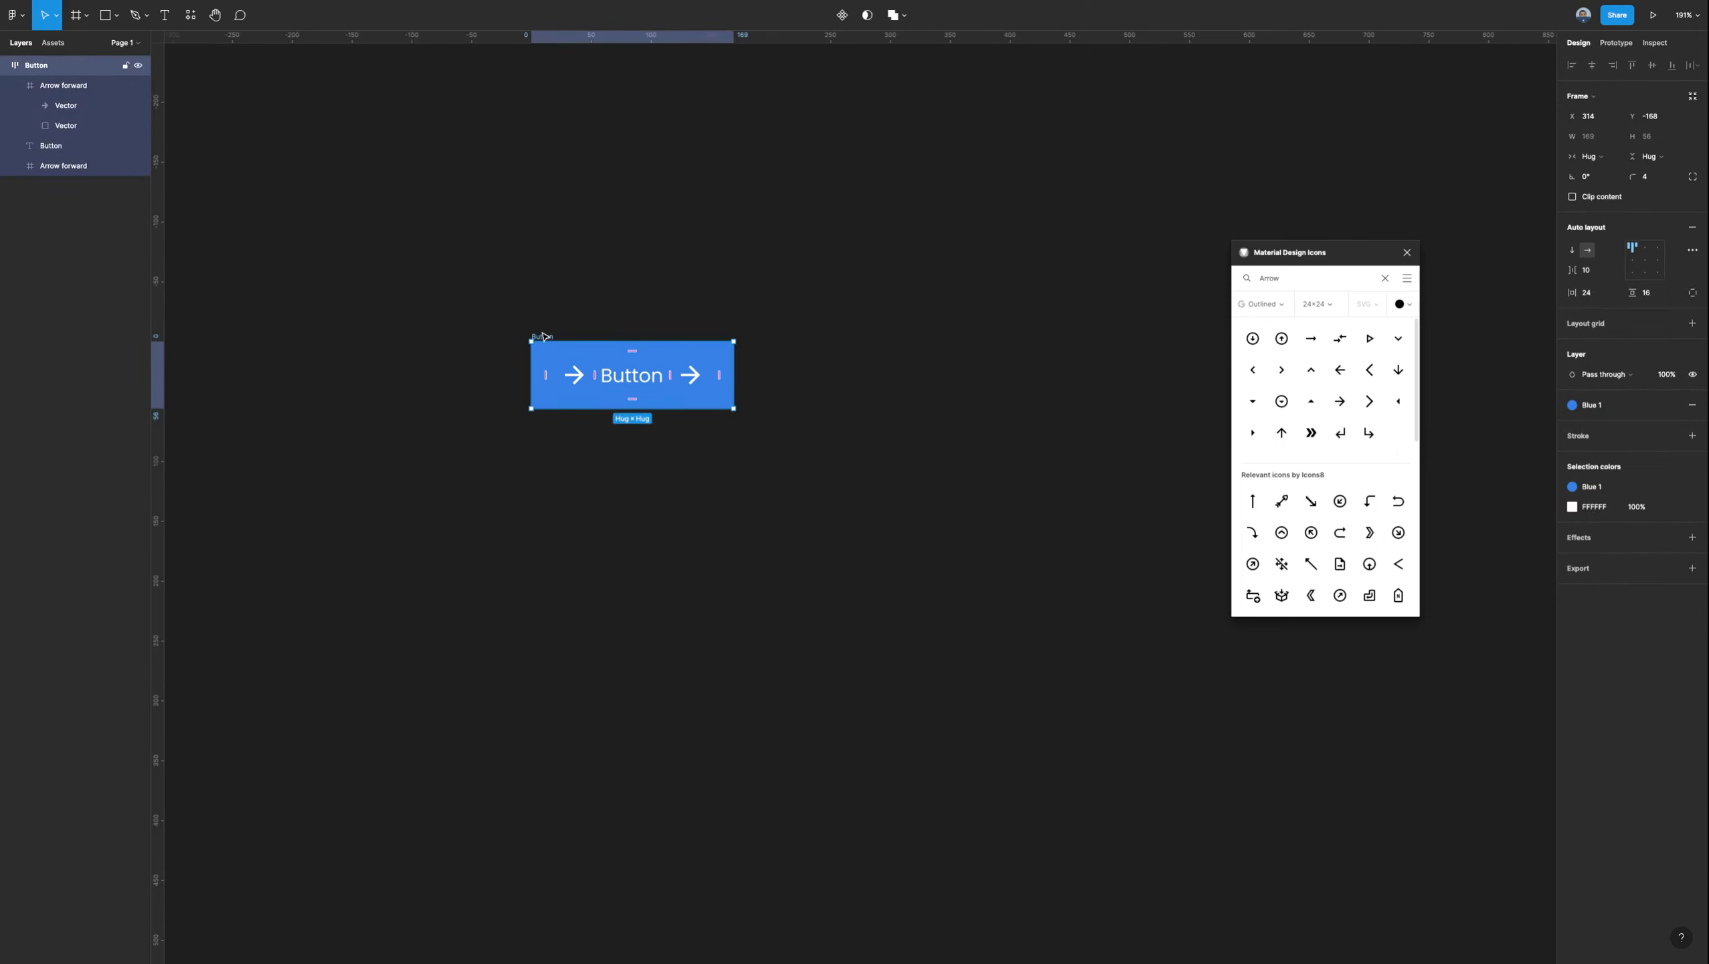
key(ctrl+d)
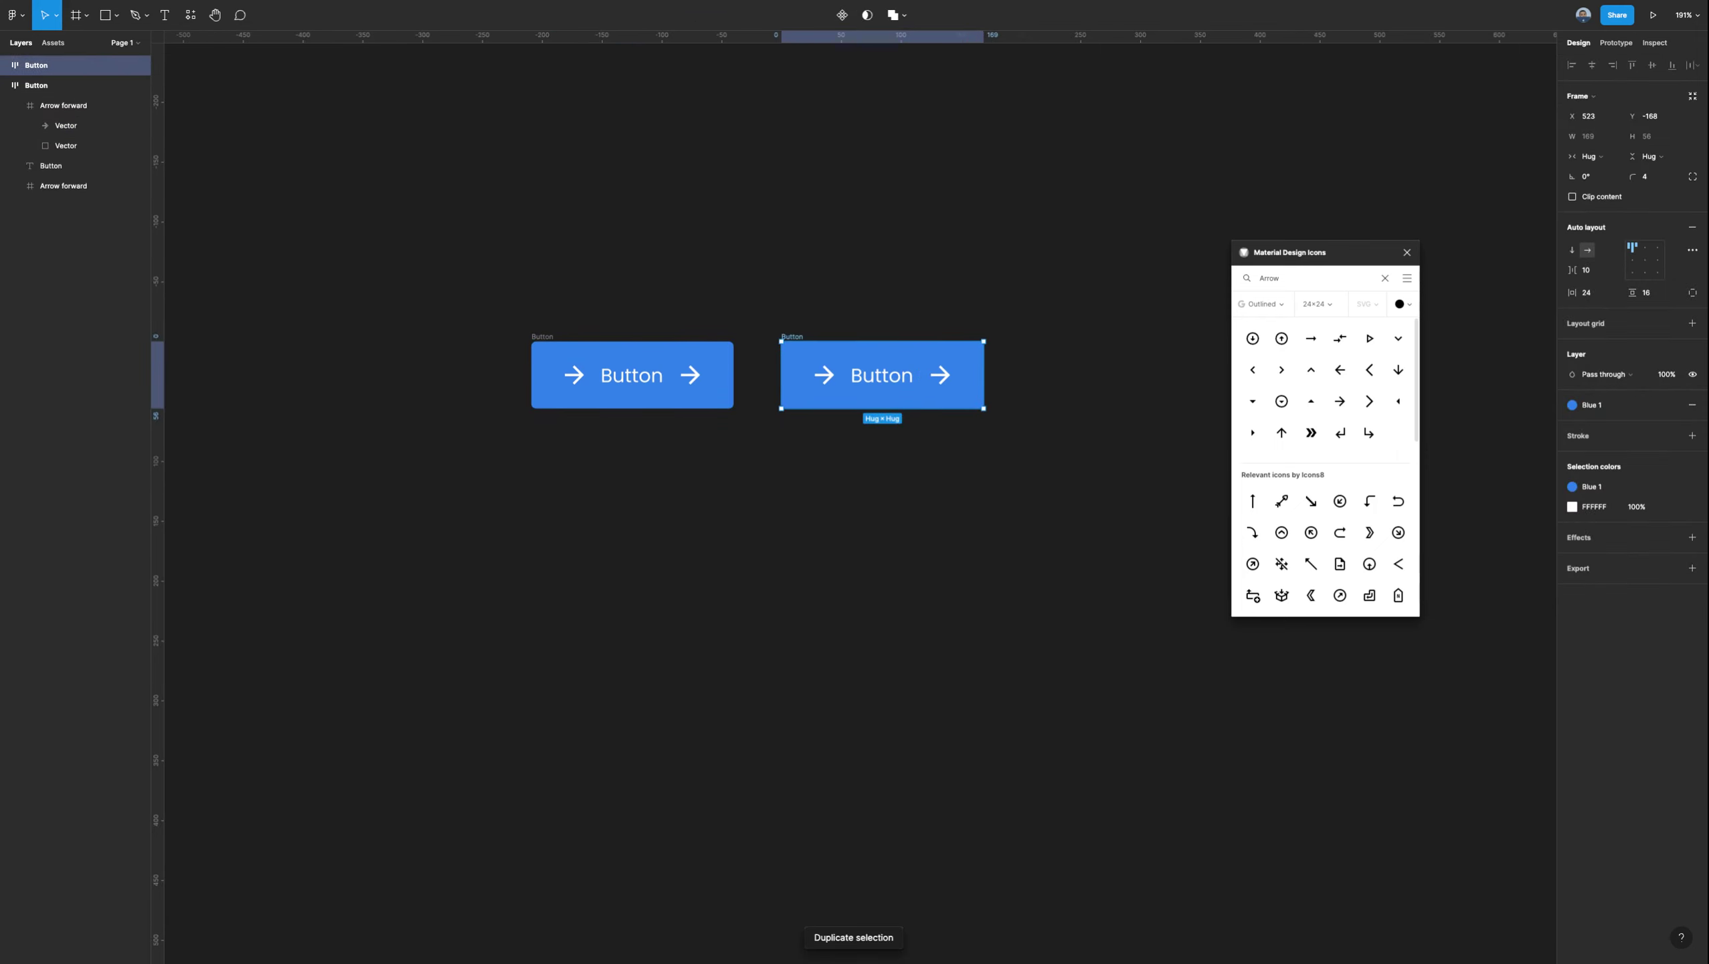
key(ctrl+d)
scroll(843, 440, down, 5)
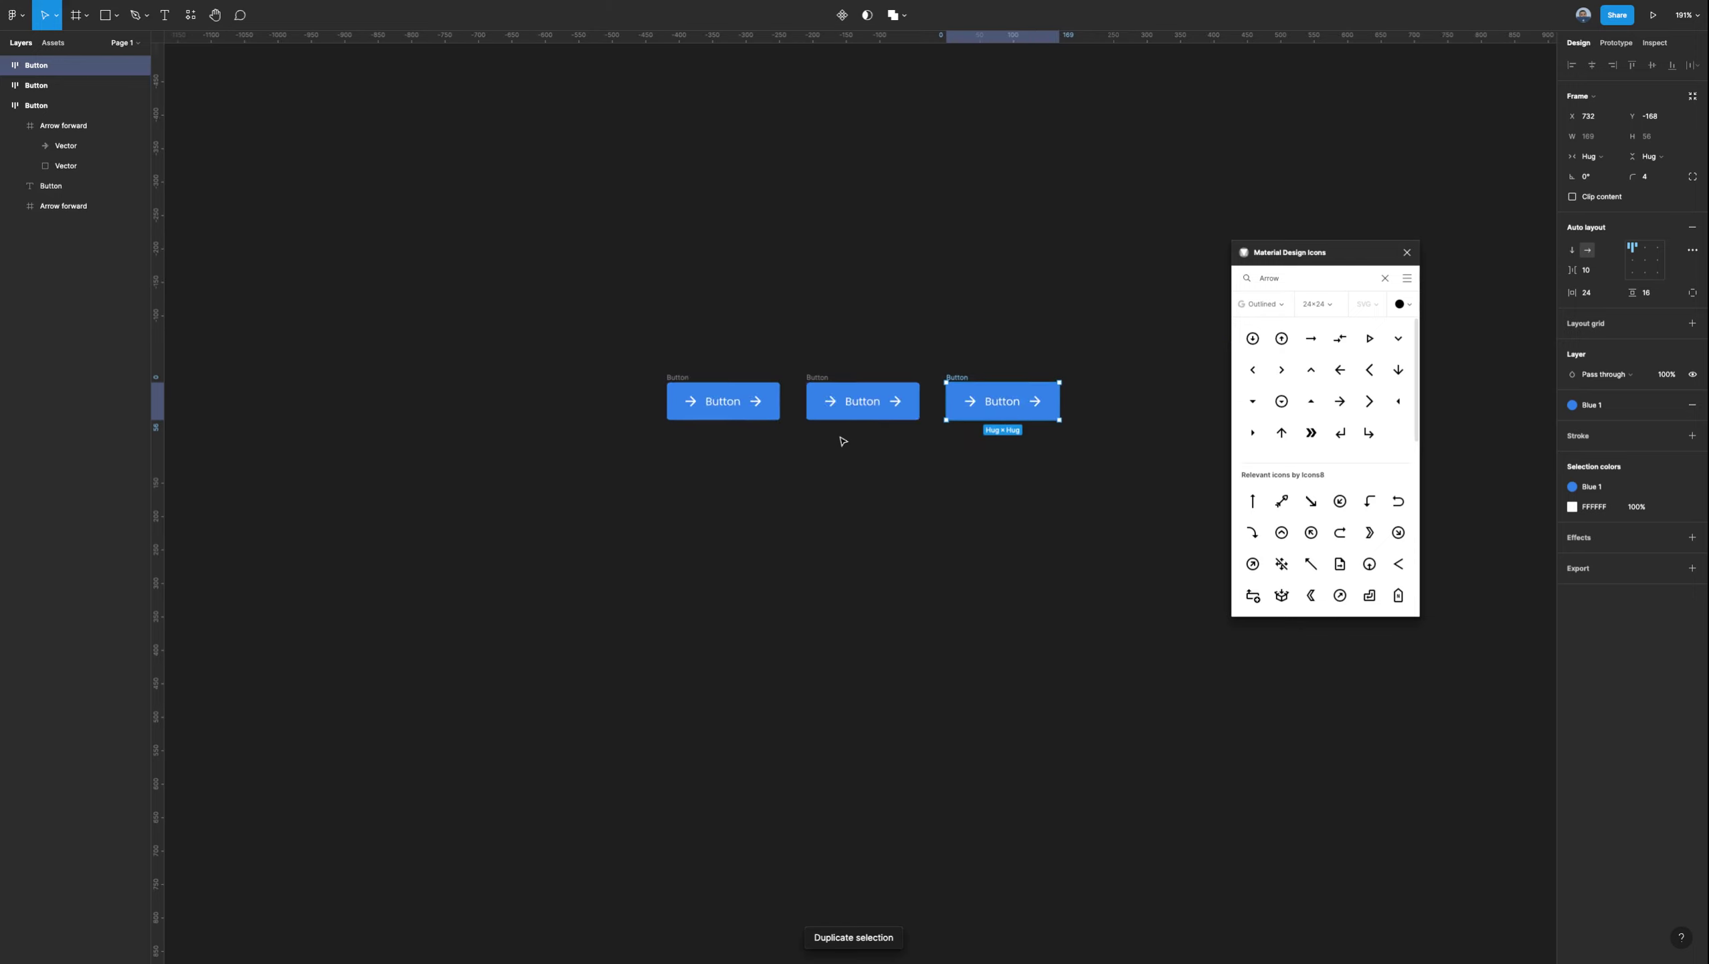
drag(822, 385, 961, 447)
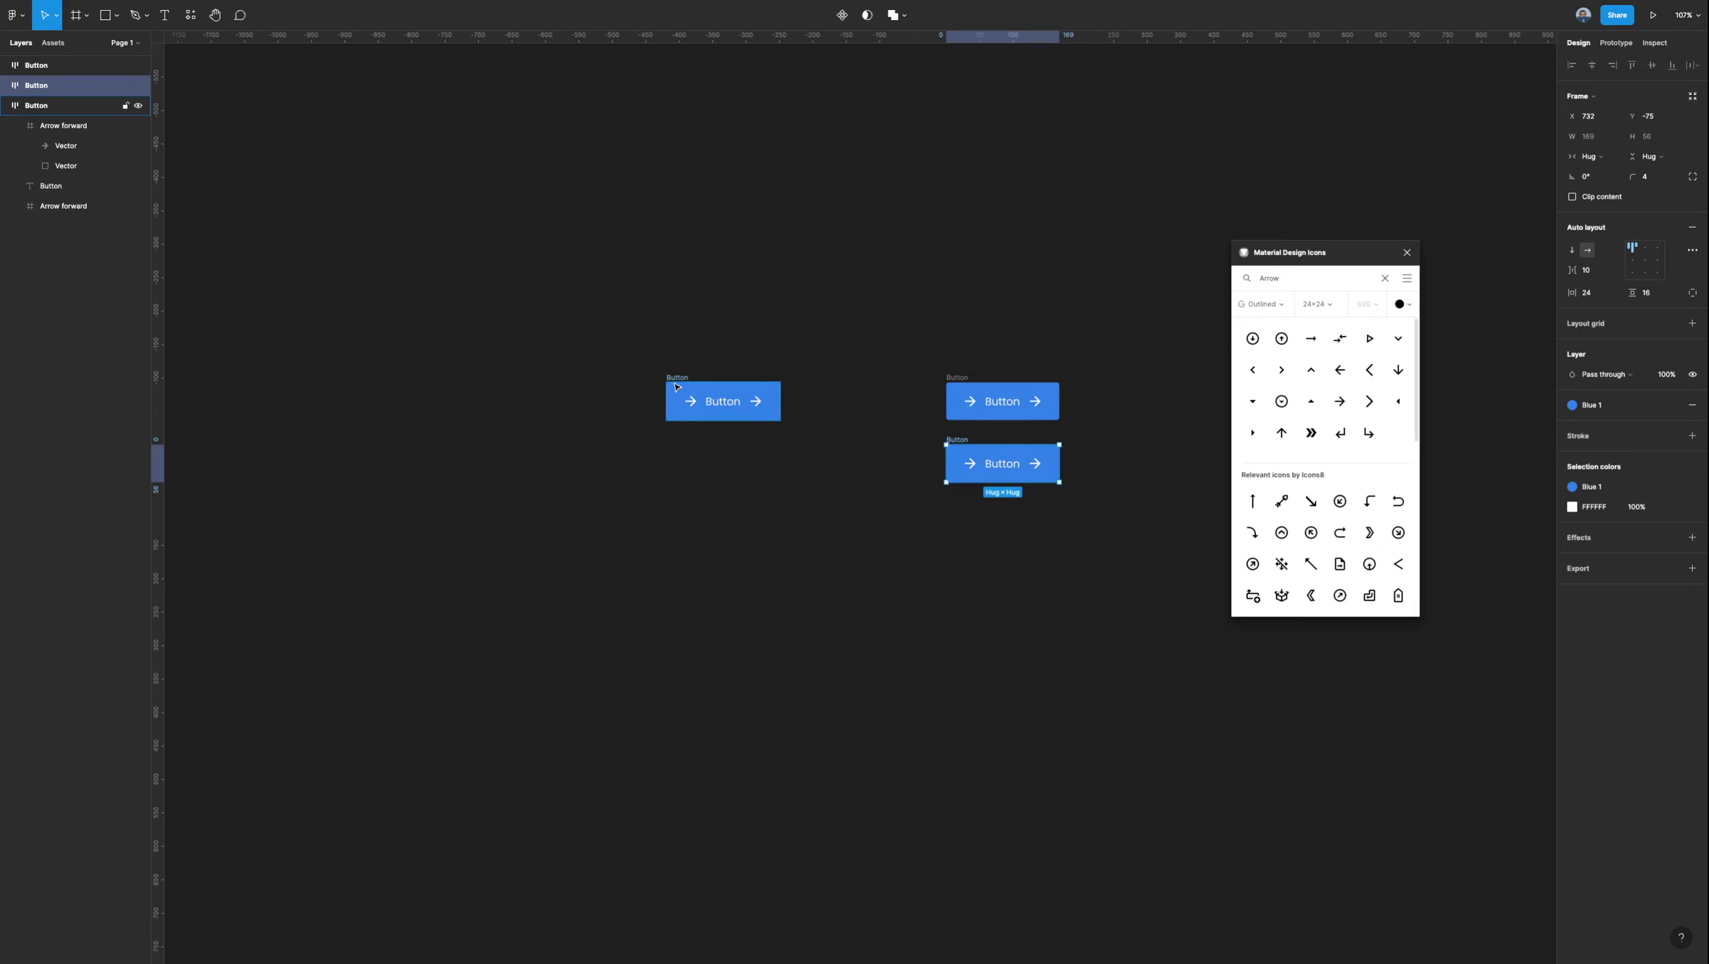
Turn the original Button frame into a component.
click(676, 386)
scroll(675, 382, up, 5)
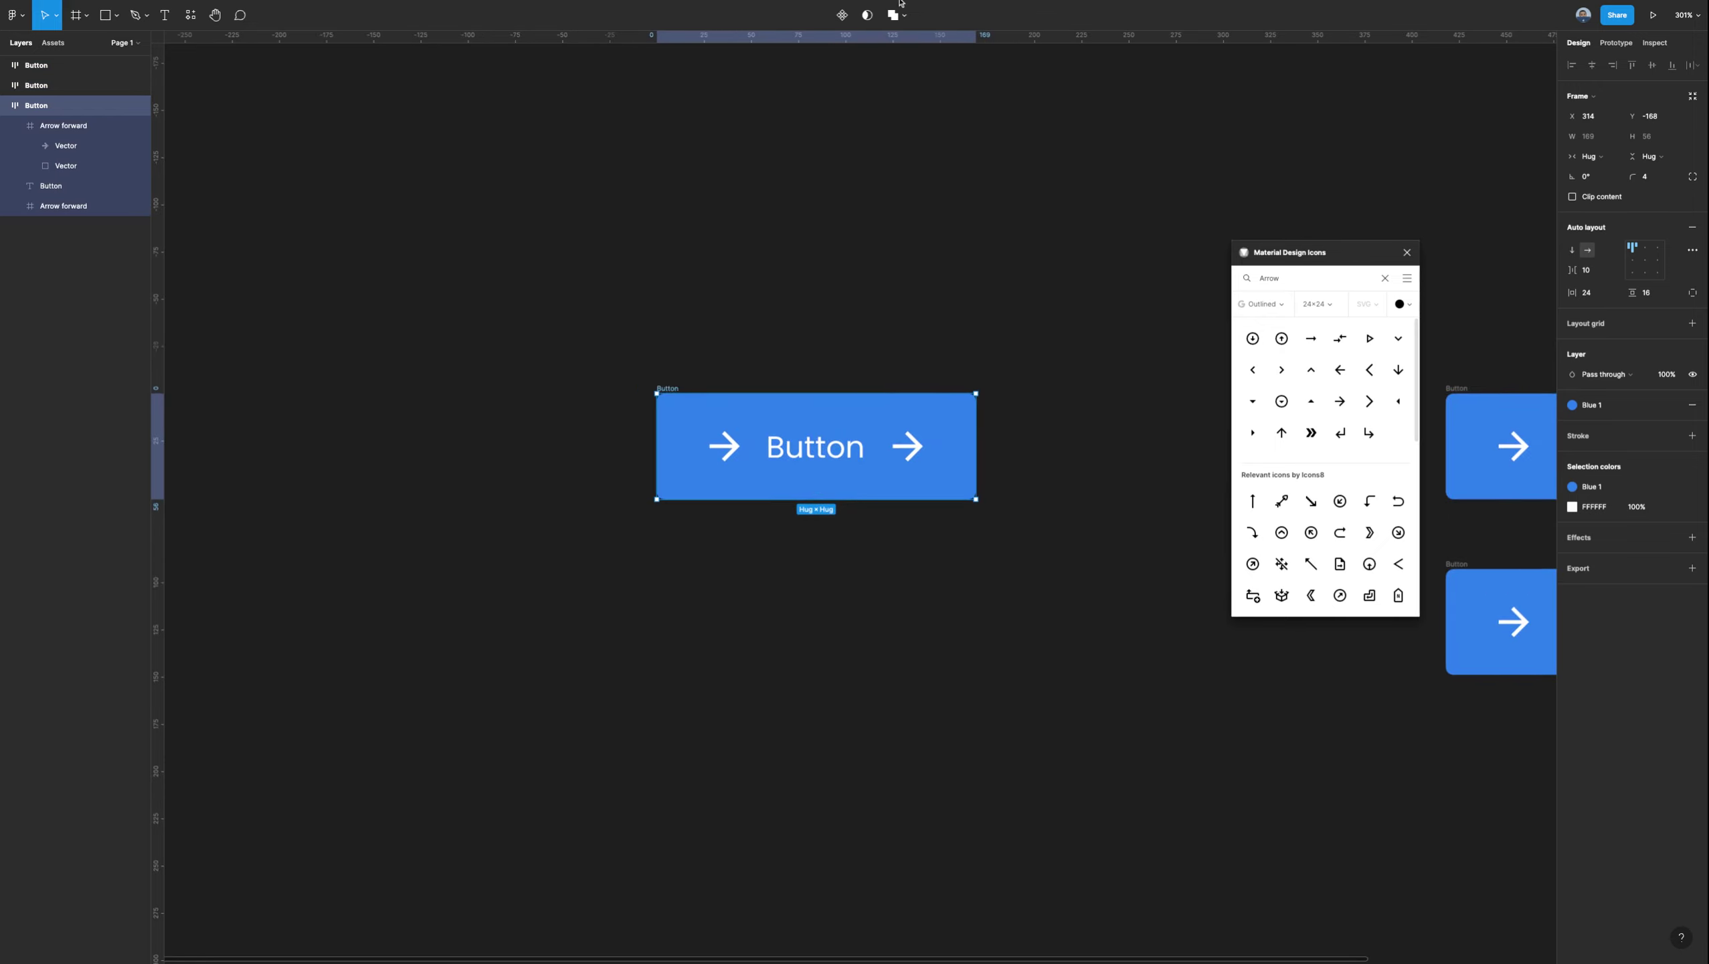
click(842, 16)
scroll(848, 179, down, 5)
scroll(847, 182, left, 3)
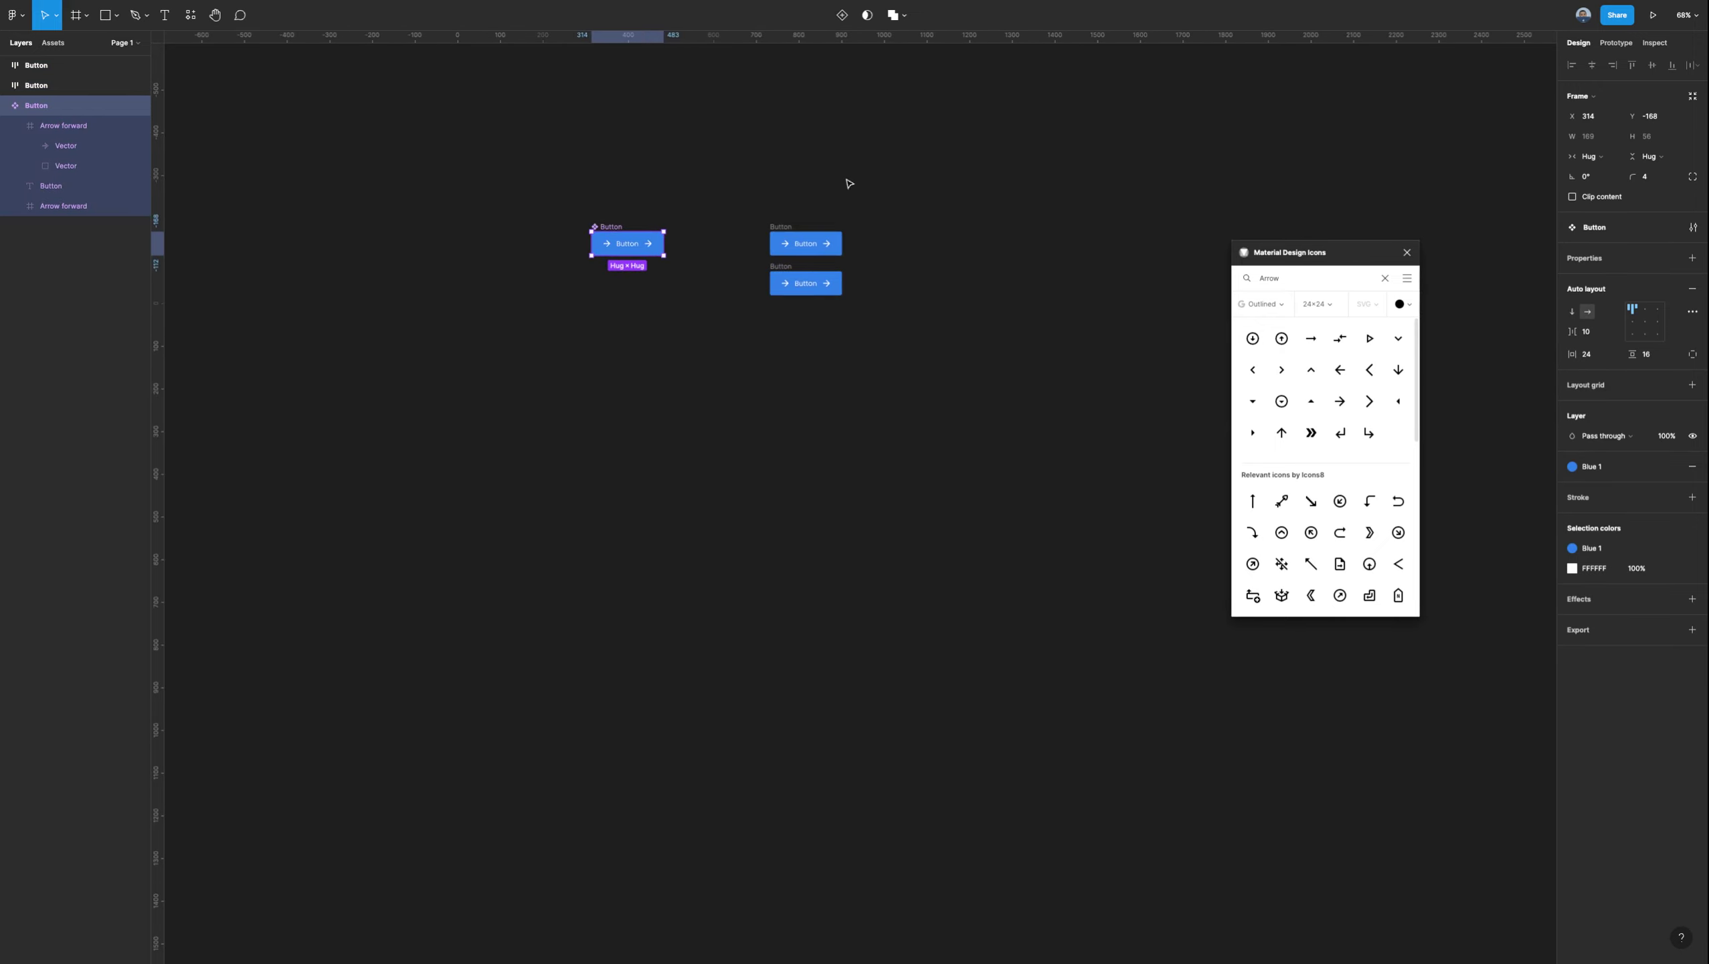
Make the two stacked Button copies into separate components and combine them as variants.
scroll(817, 203, up, 5)
click(454, 377)
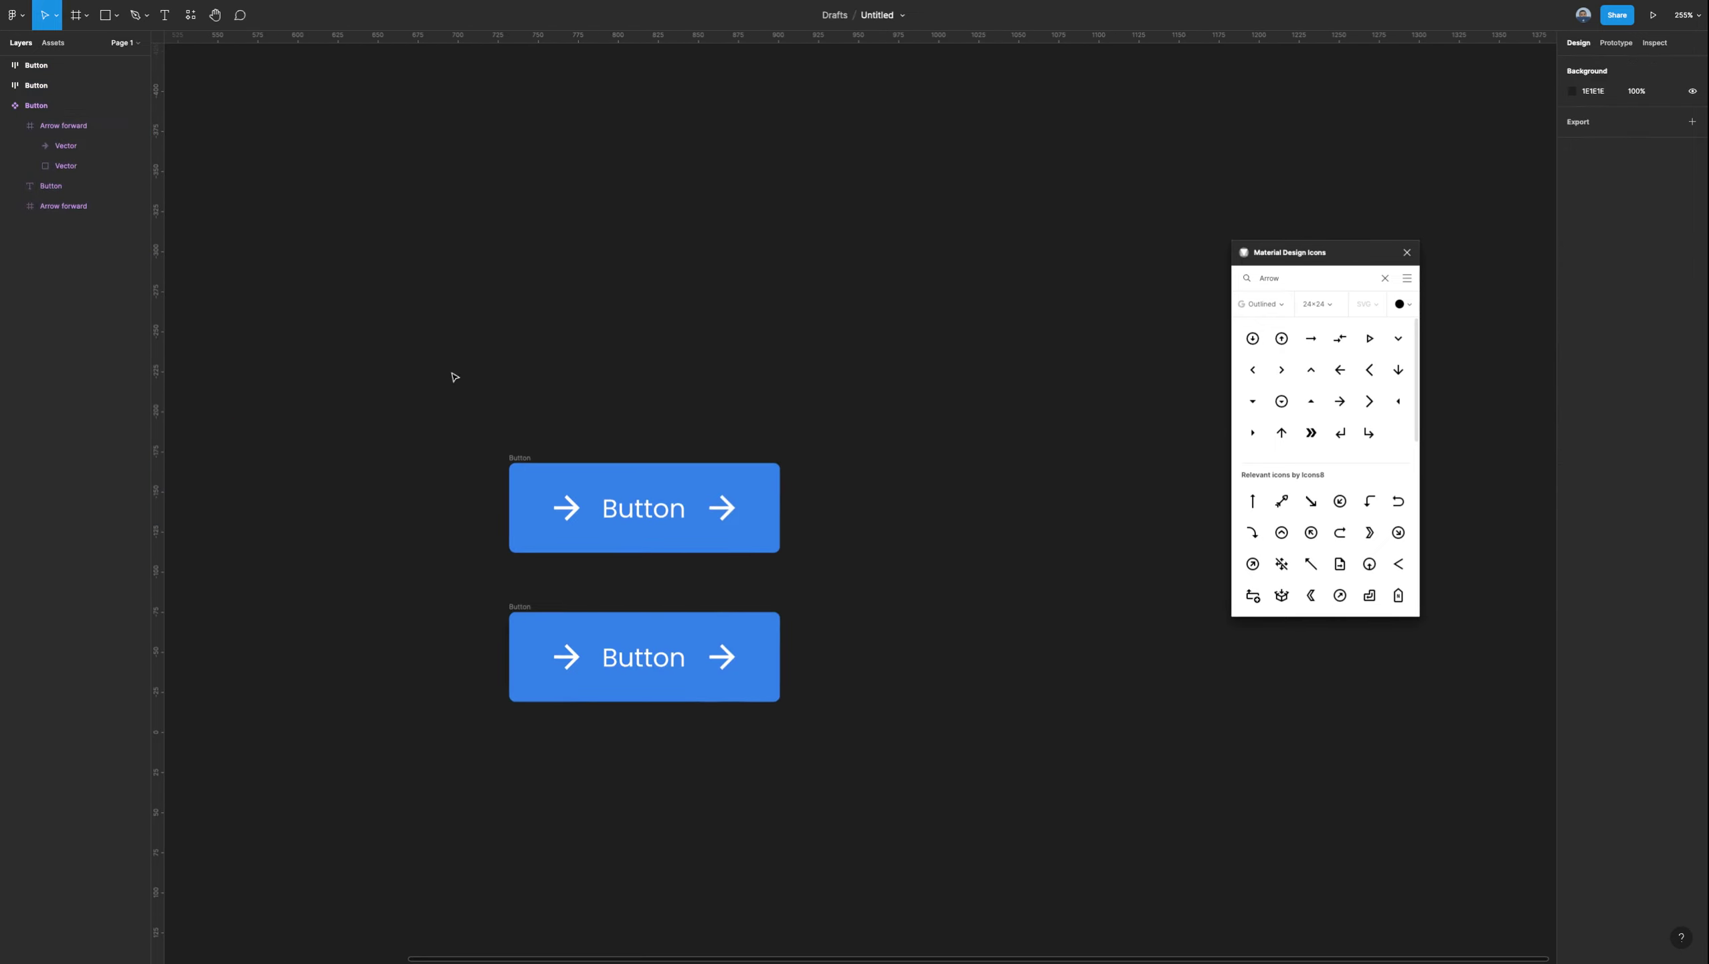
drag(453, 377, 855, 816)
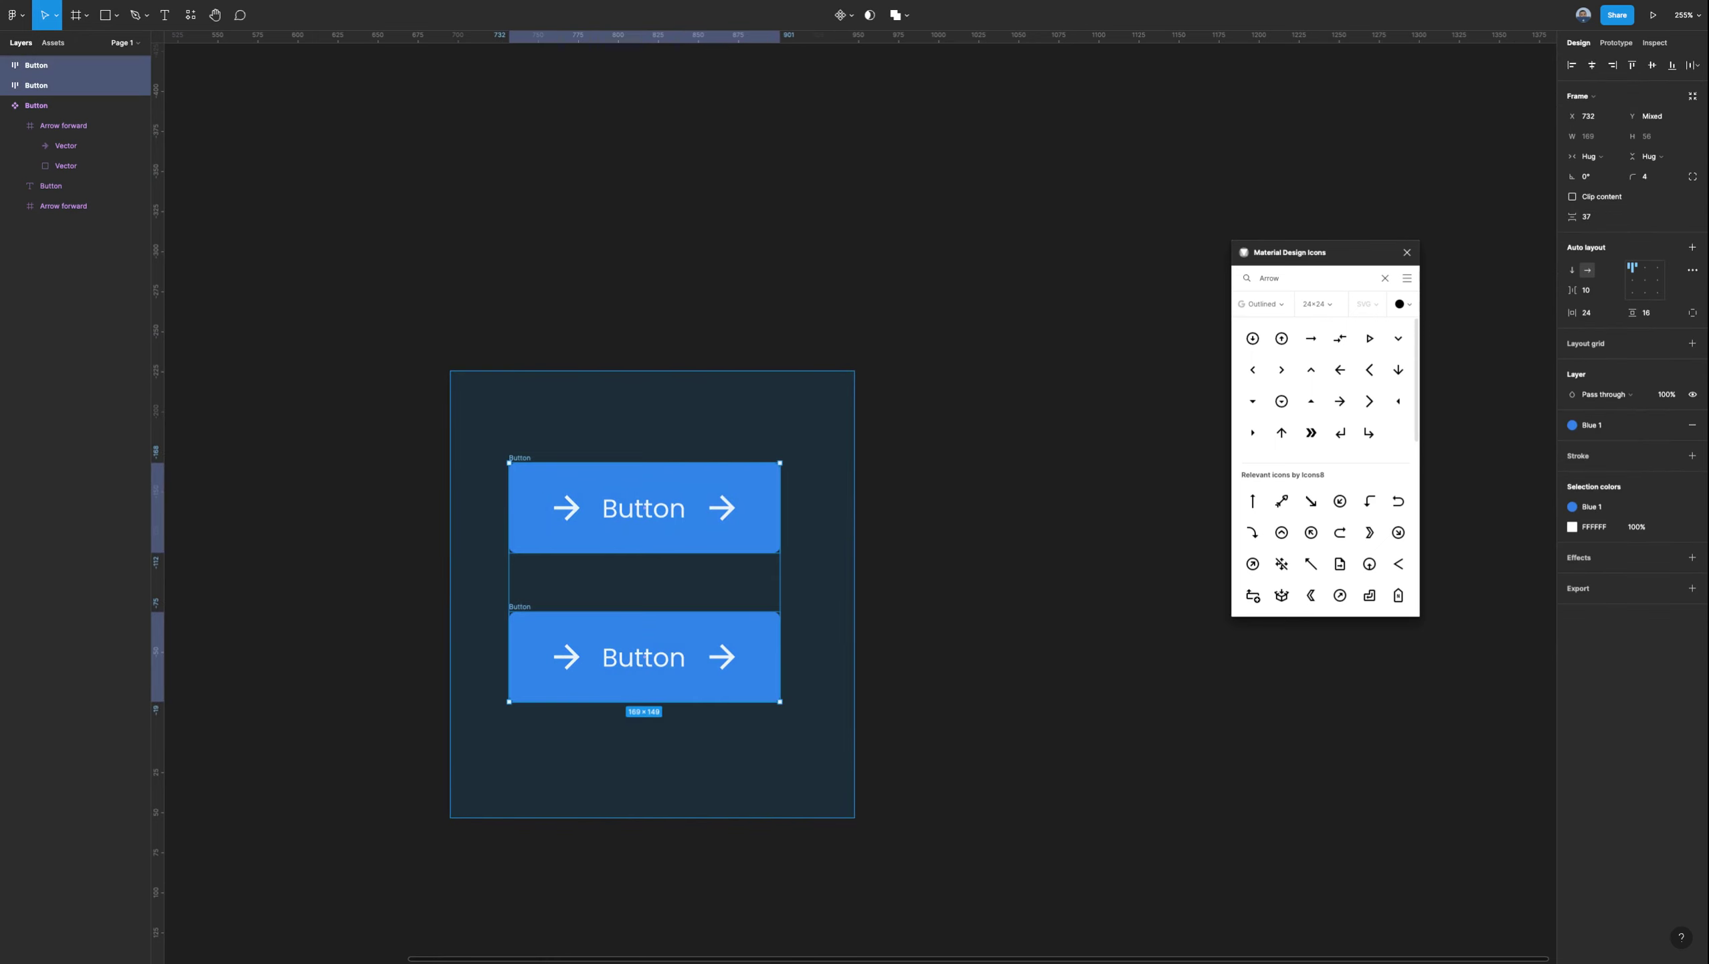
click(840, 16)
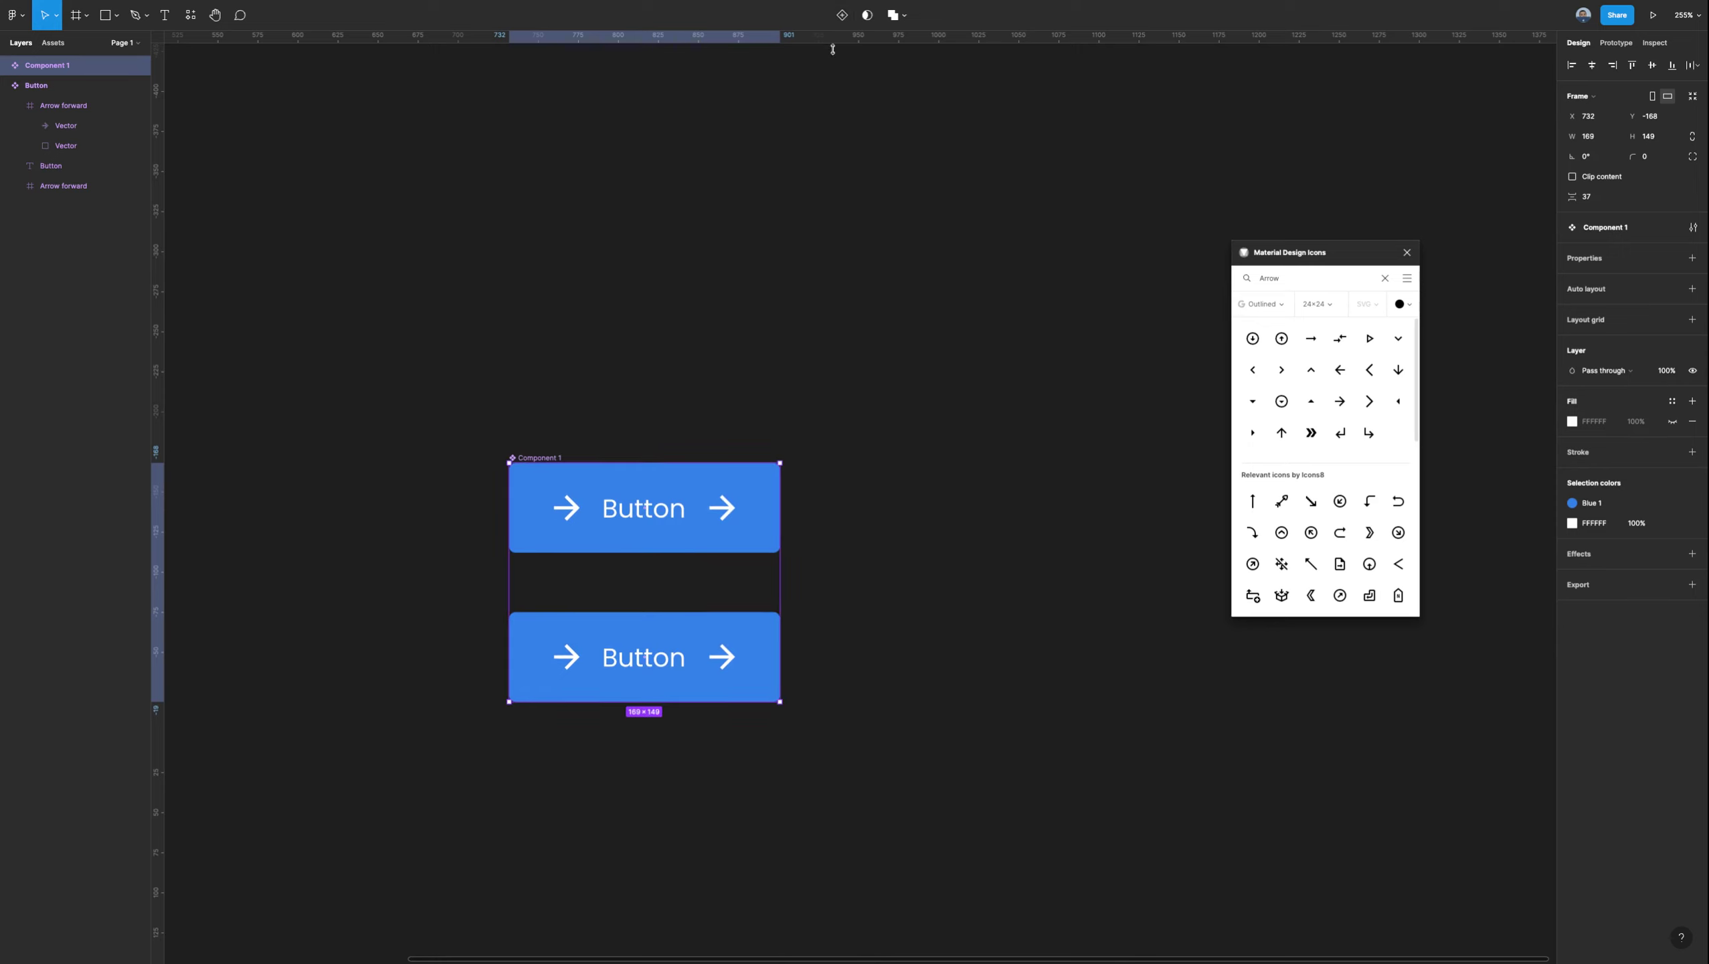
key(ctrl+z)
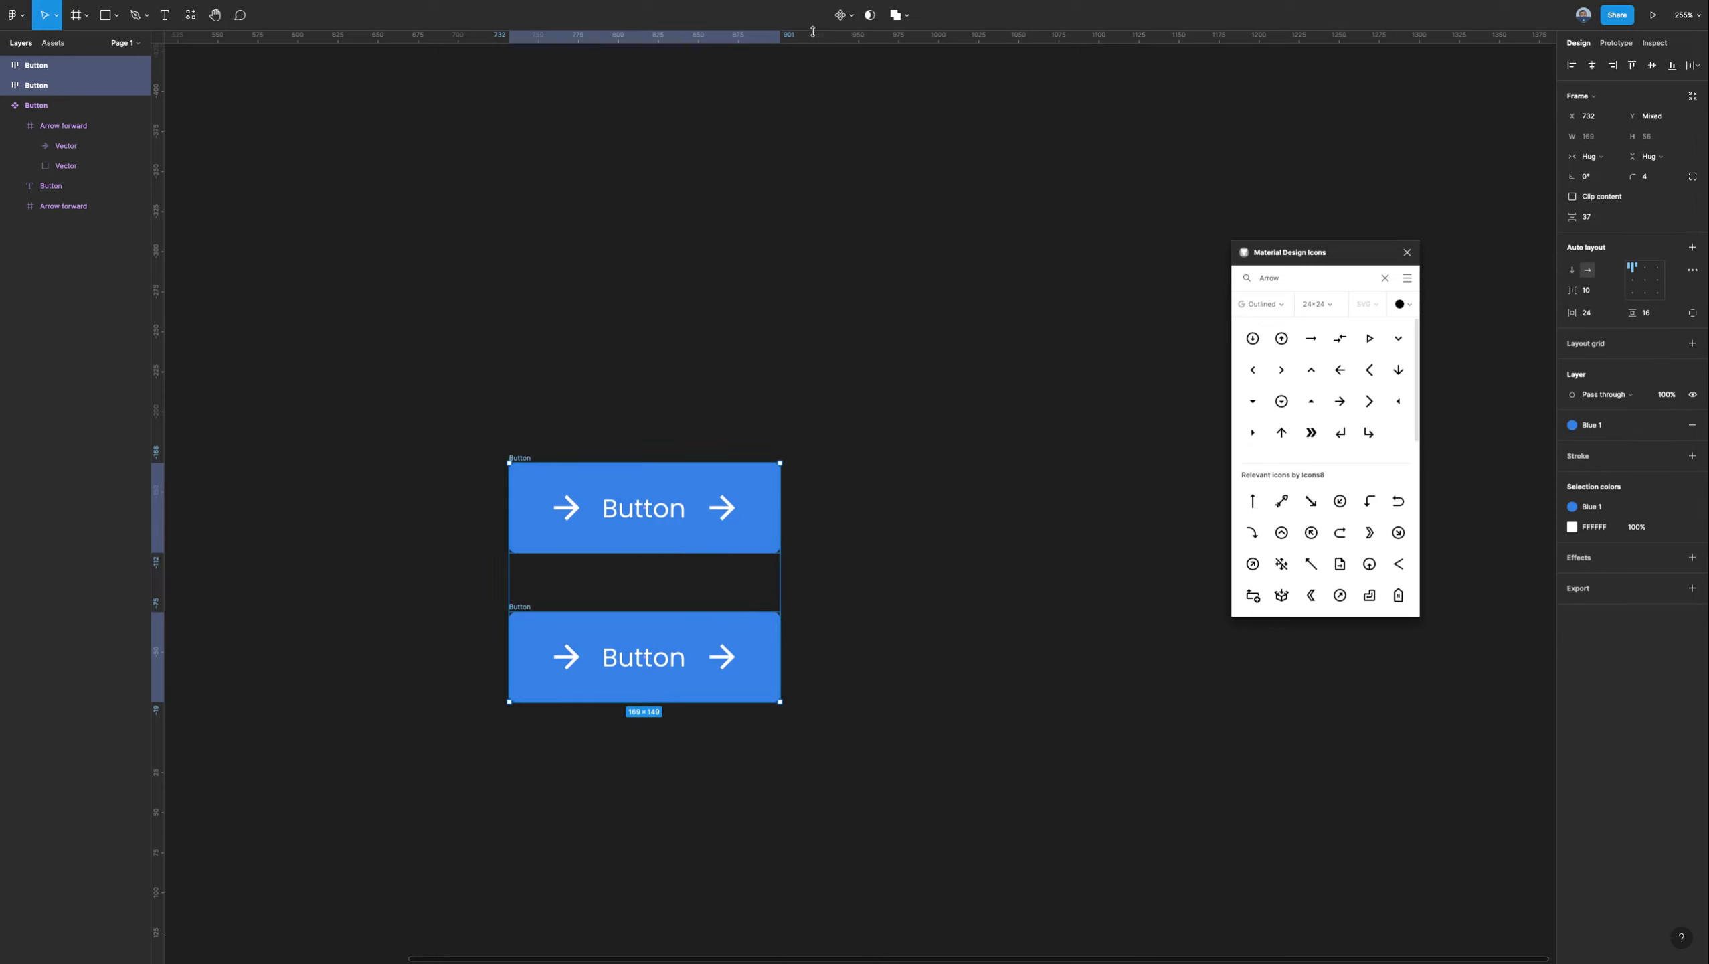
click(841, 14)
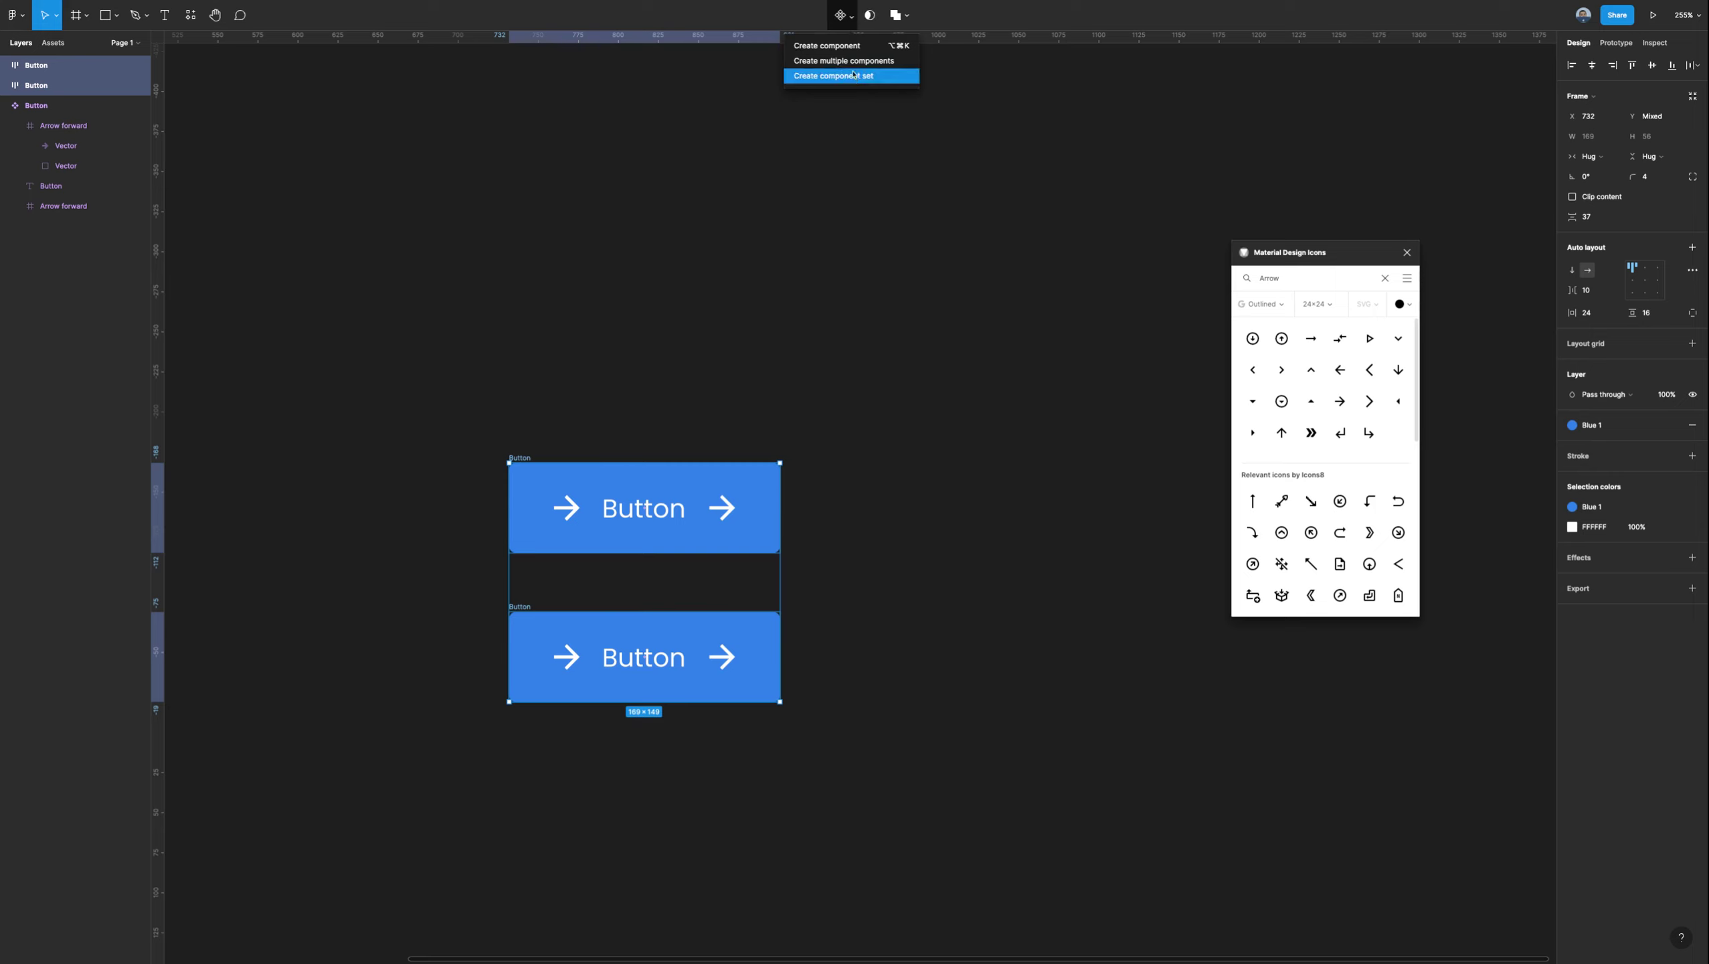
click(844, 61)
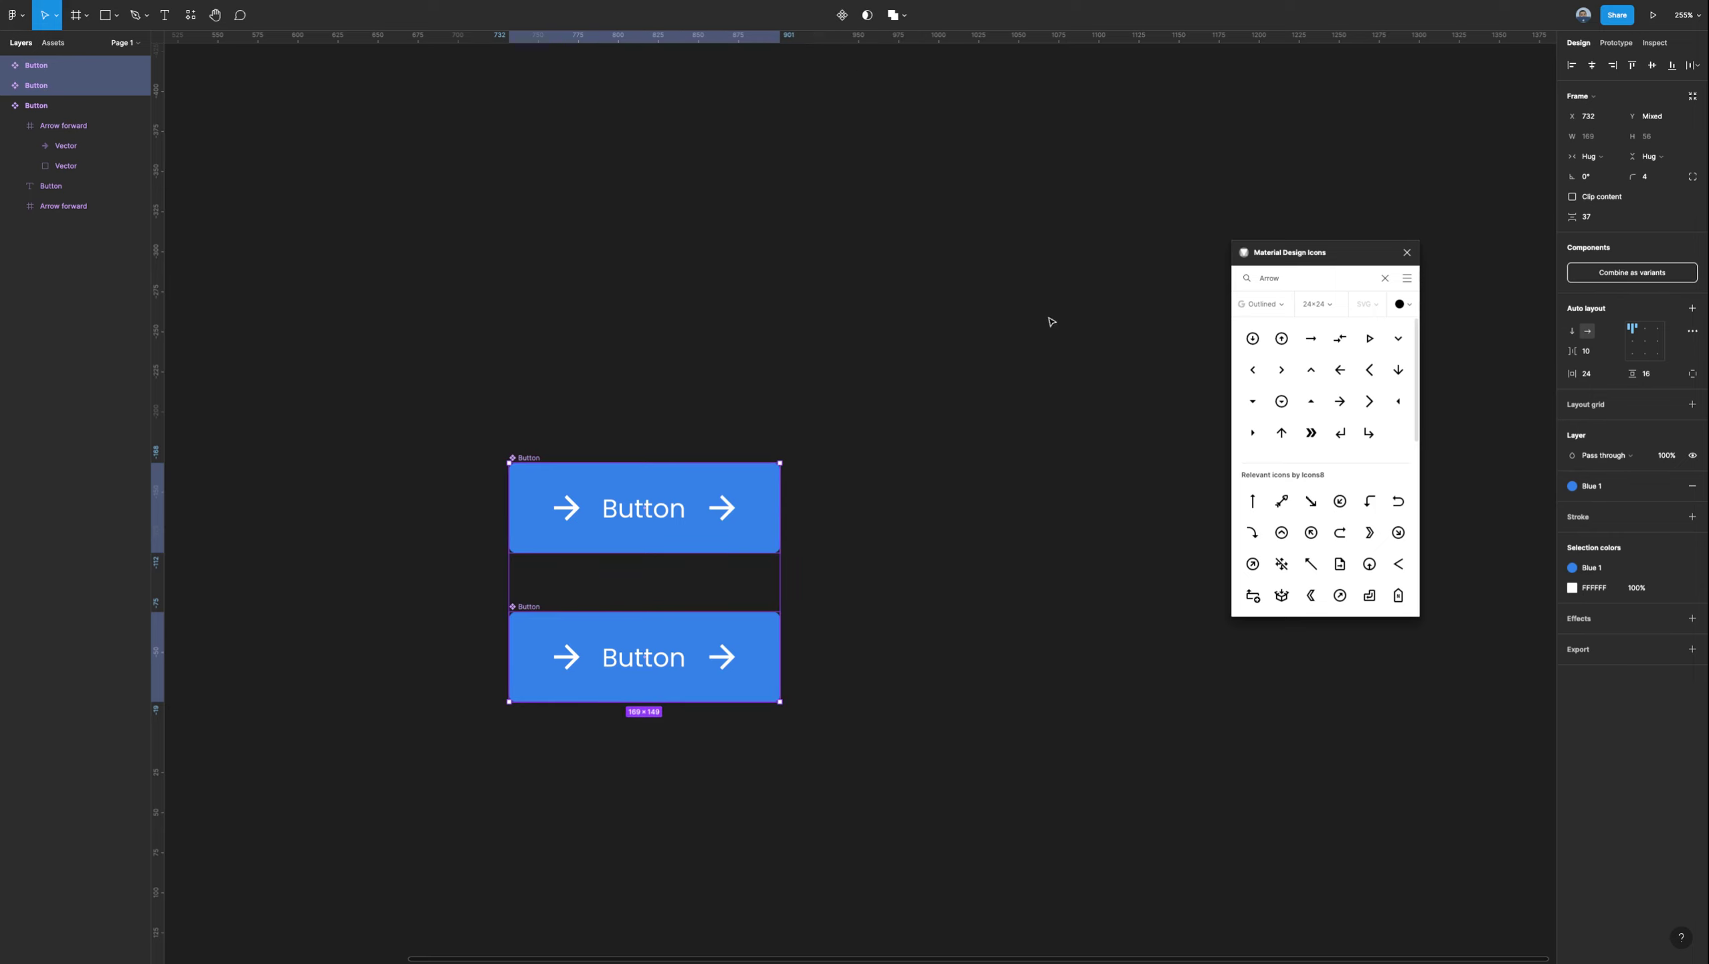
click(1623, 279)
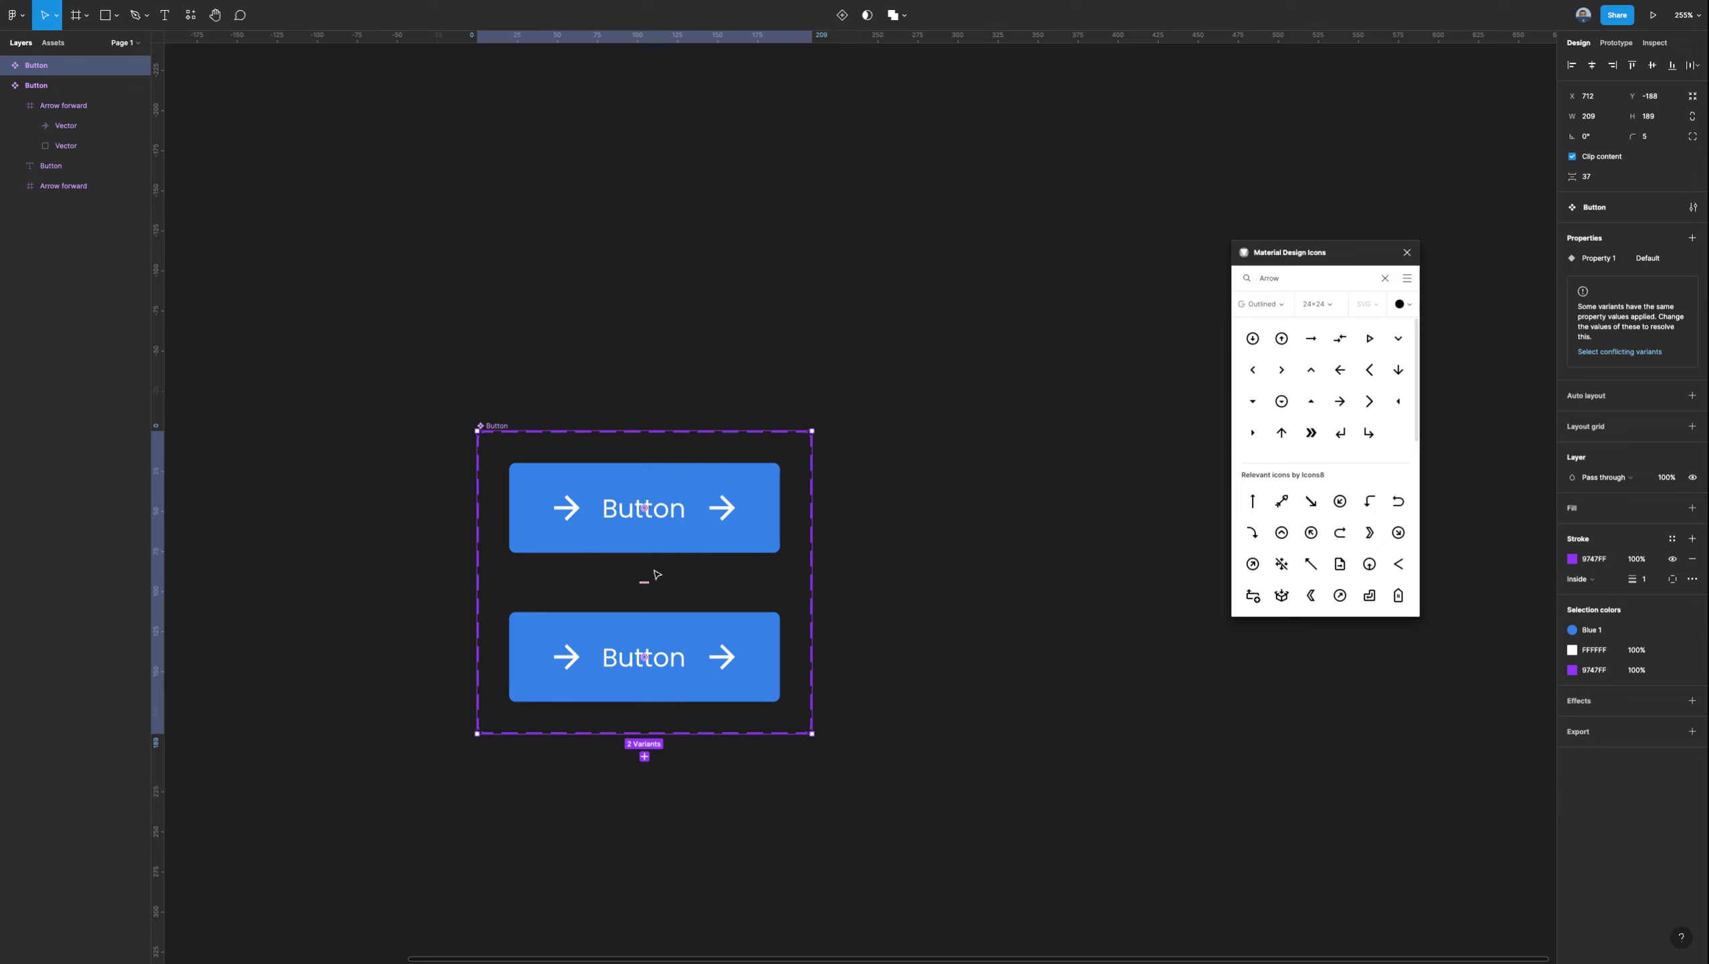
Add auto layout to the Button component set that holds the two variants.
double_click(498, 427)
click(534, 420)
click(508, 427)
key(shift+a)
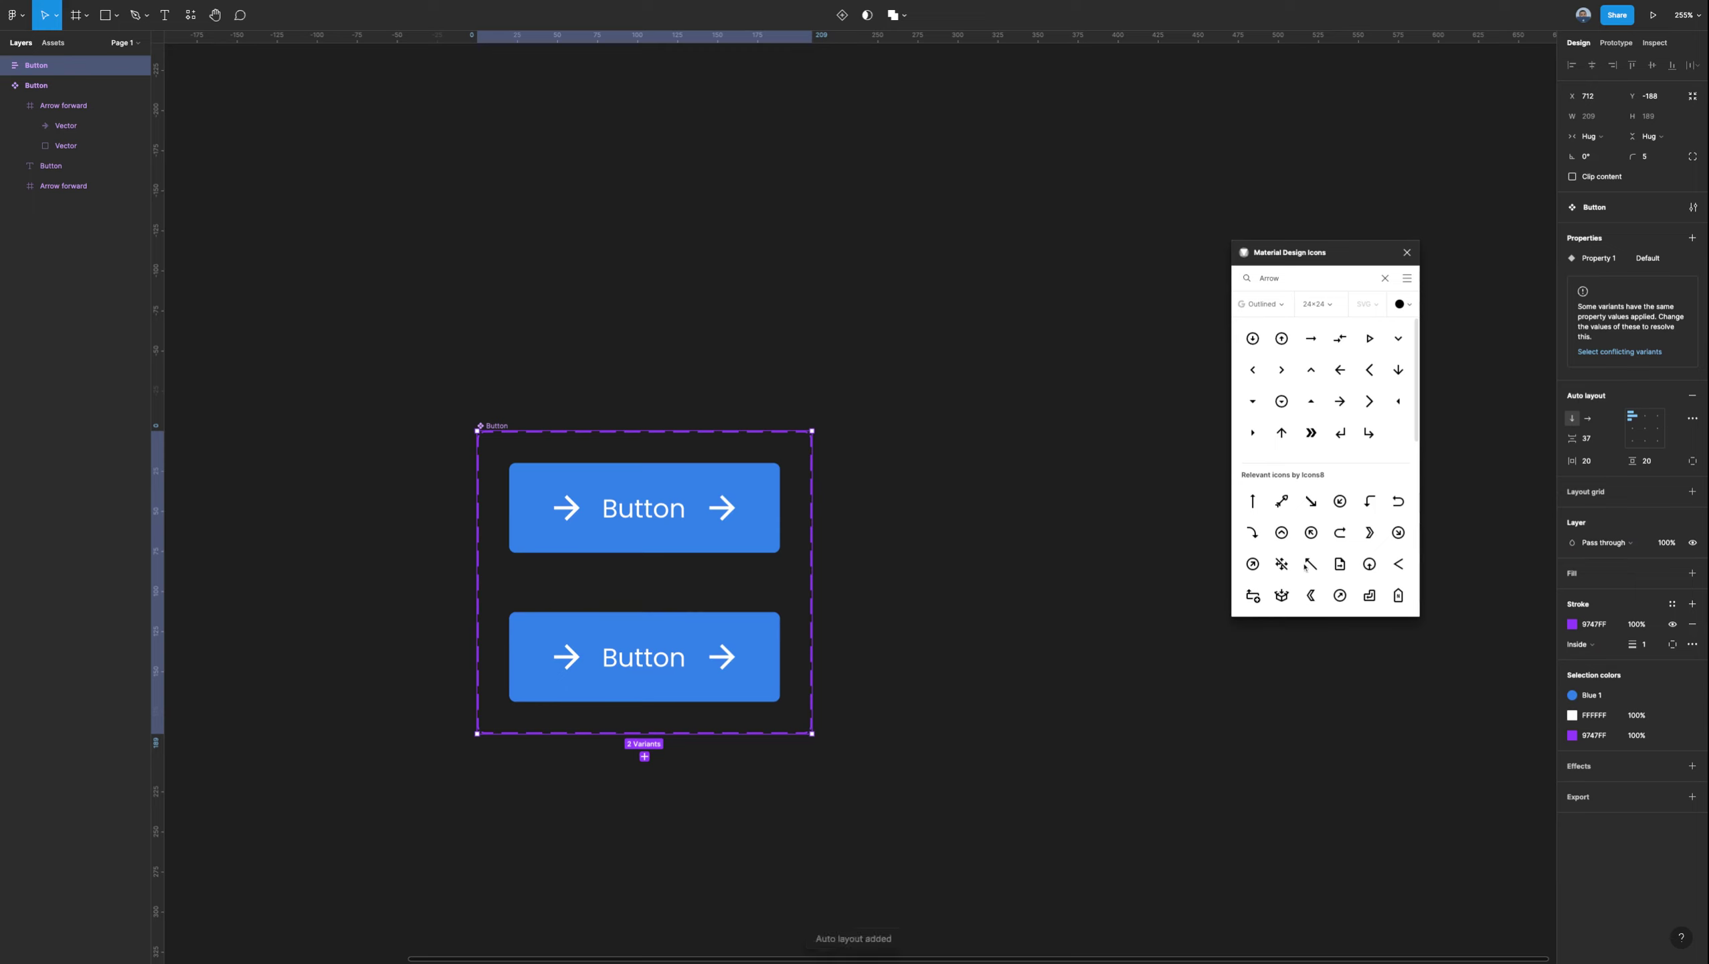
Set the vertical spacing between the variants in the Button component set to 20.
click(1593, 443)
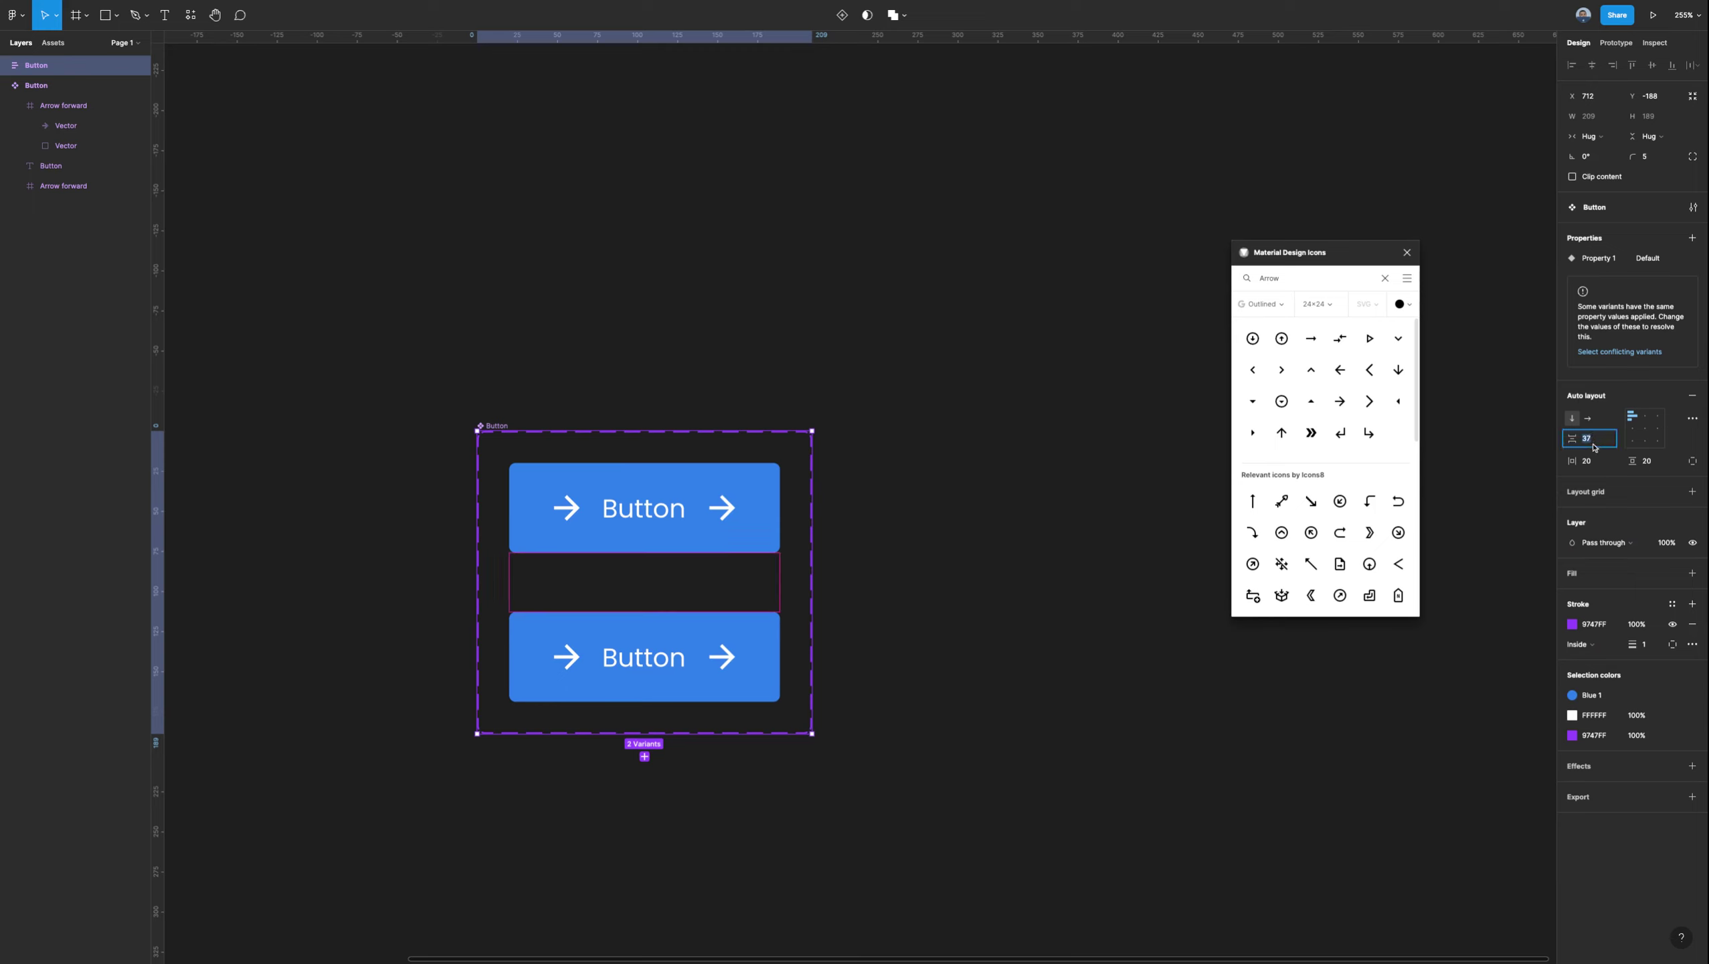
key(Down)
key(Down)
key(Down)
key(Down)
key(Down)
key(Down)
key(Down)
key(Down)
key(Down)
key(Down)
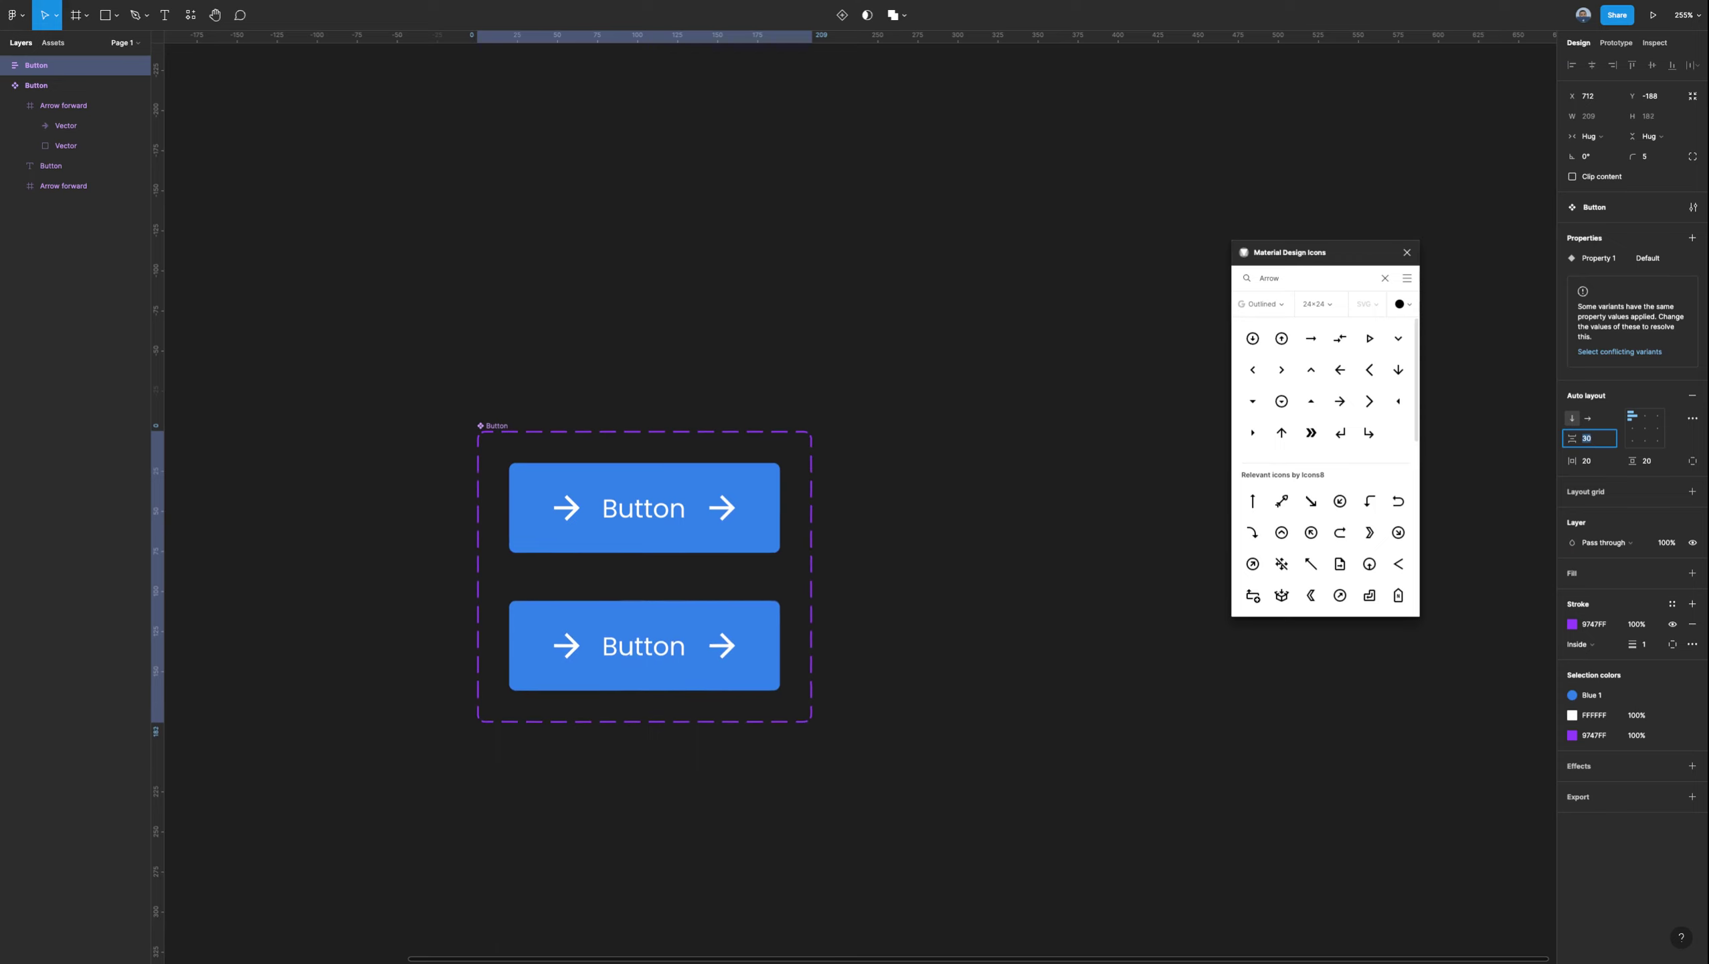
key(Down)
key(Down)
key(Down)
key(Down)
key(Down)
key(Down)
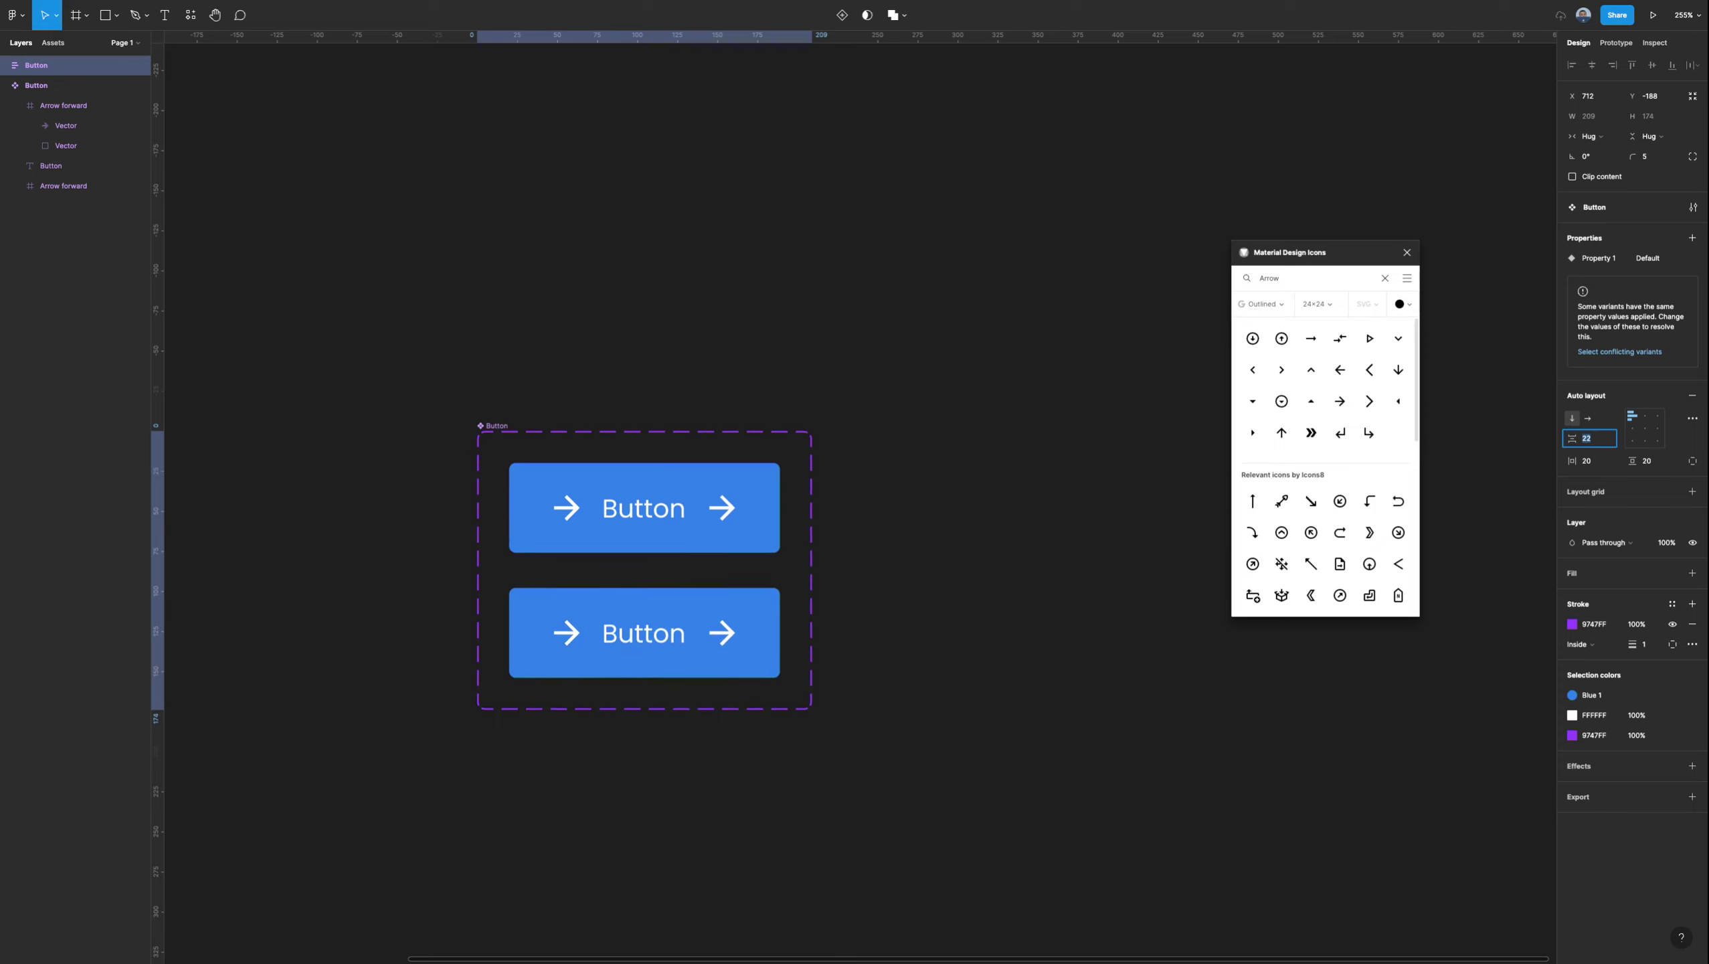
key(Down)
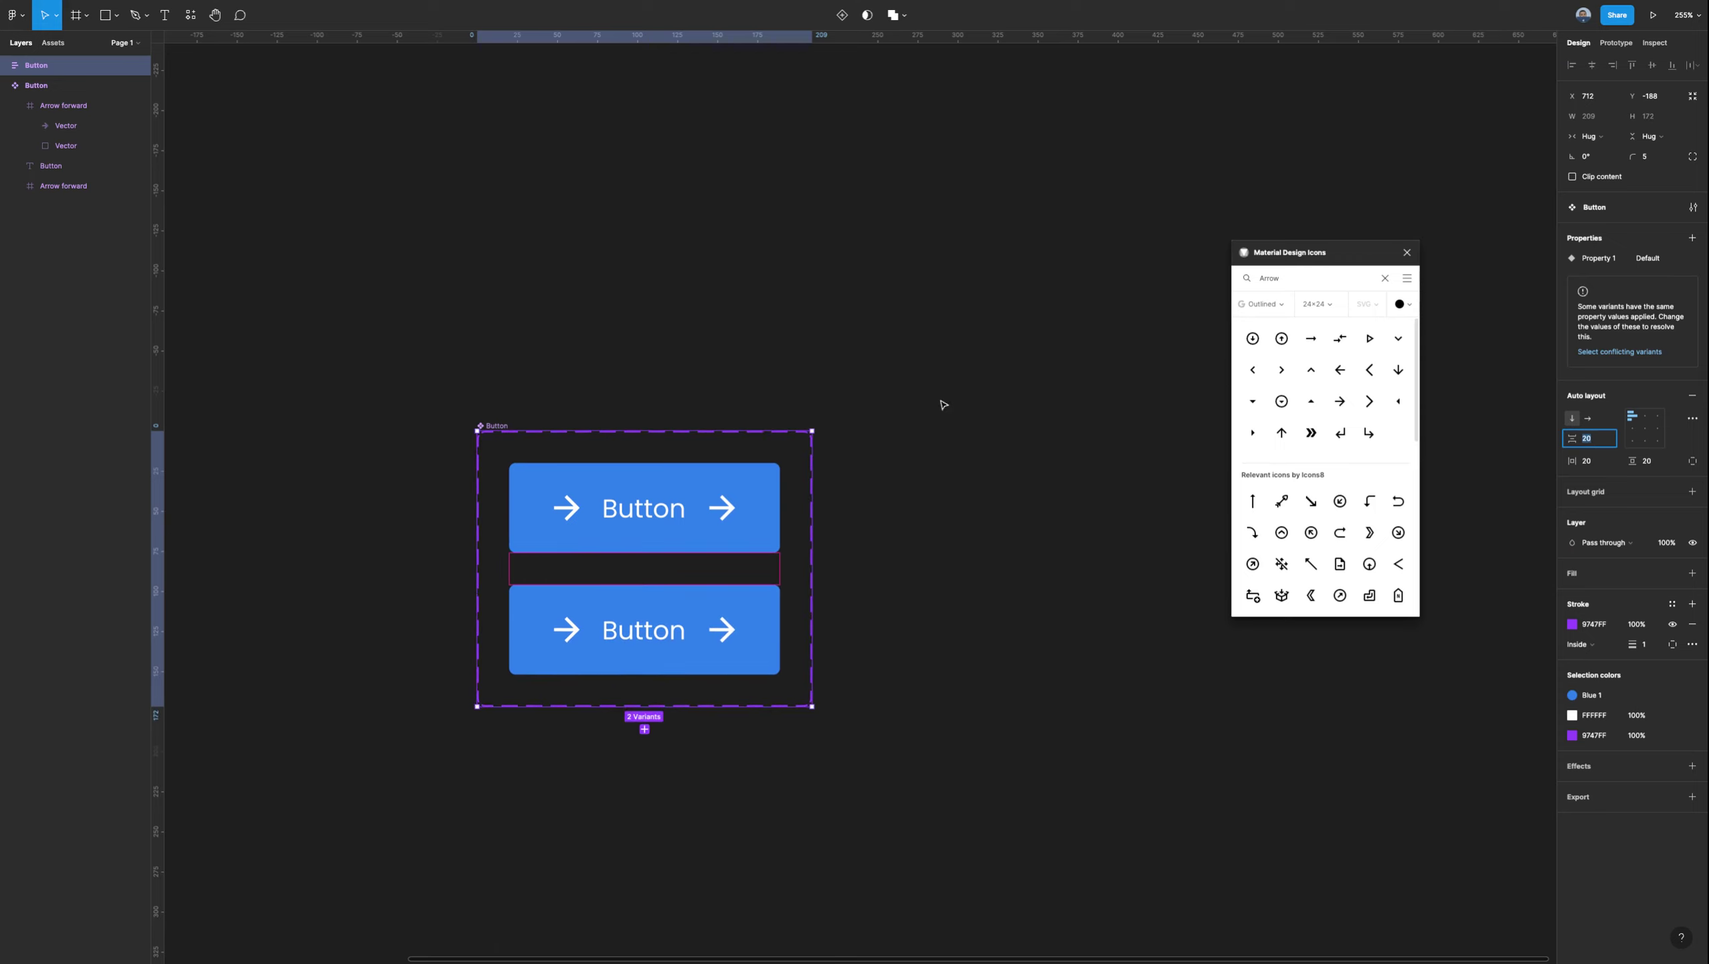
key(Escape)
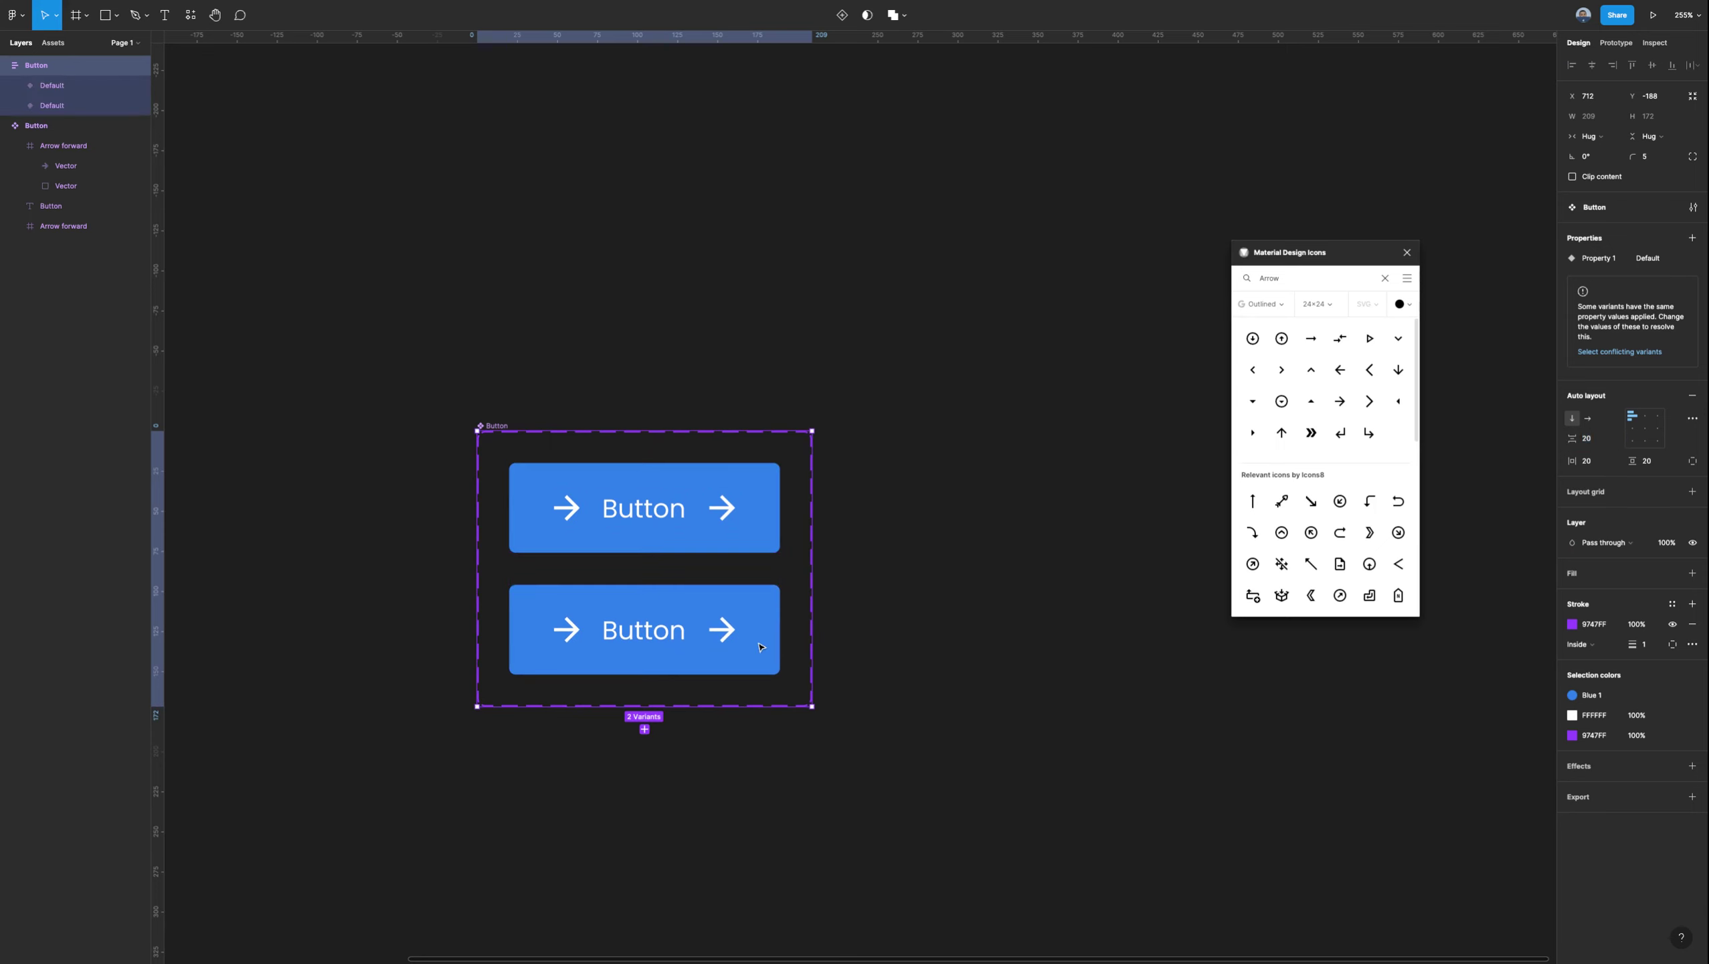
Add a third variant to the Button component set, based on the second button, keeping the name Variant3.
click(759, 646)
click(890, 818)
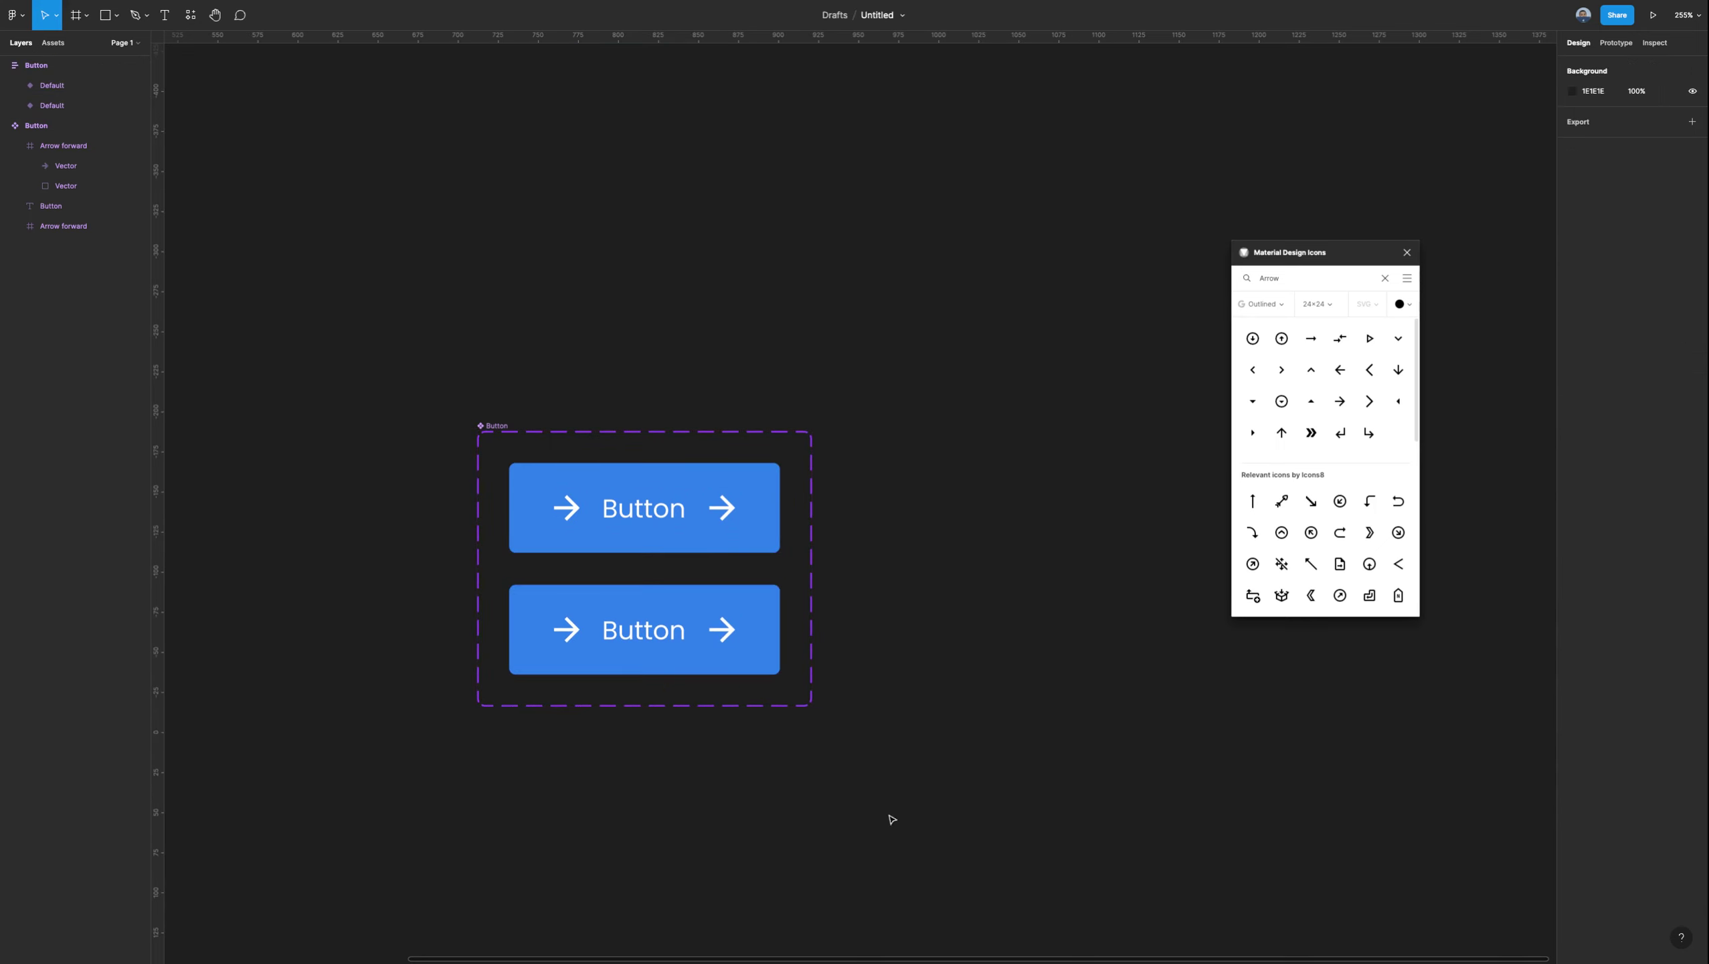
click(737, 661)
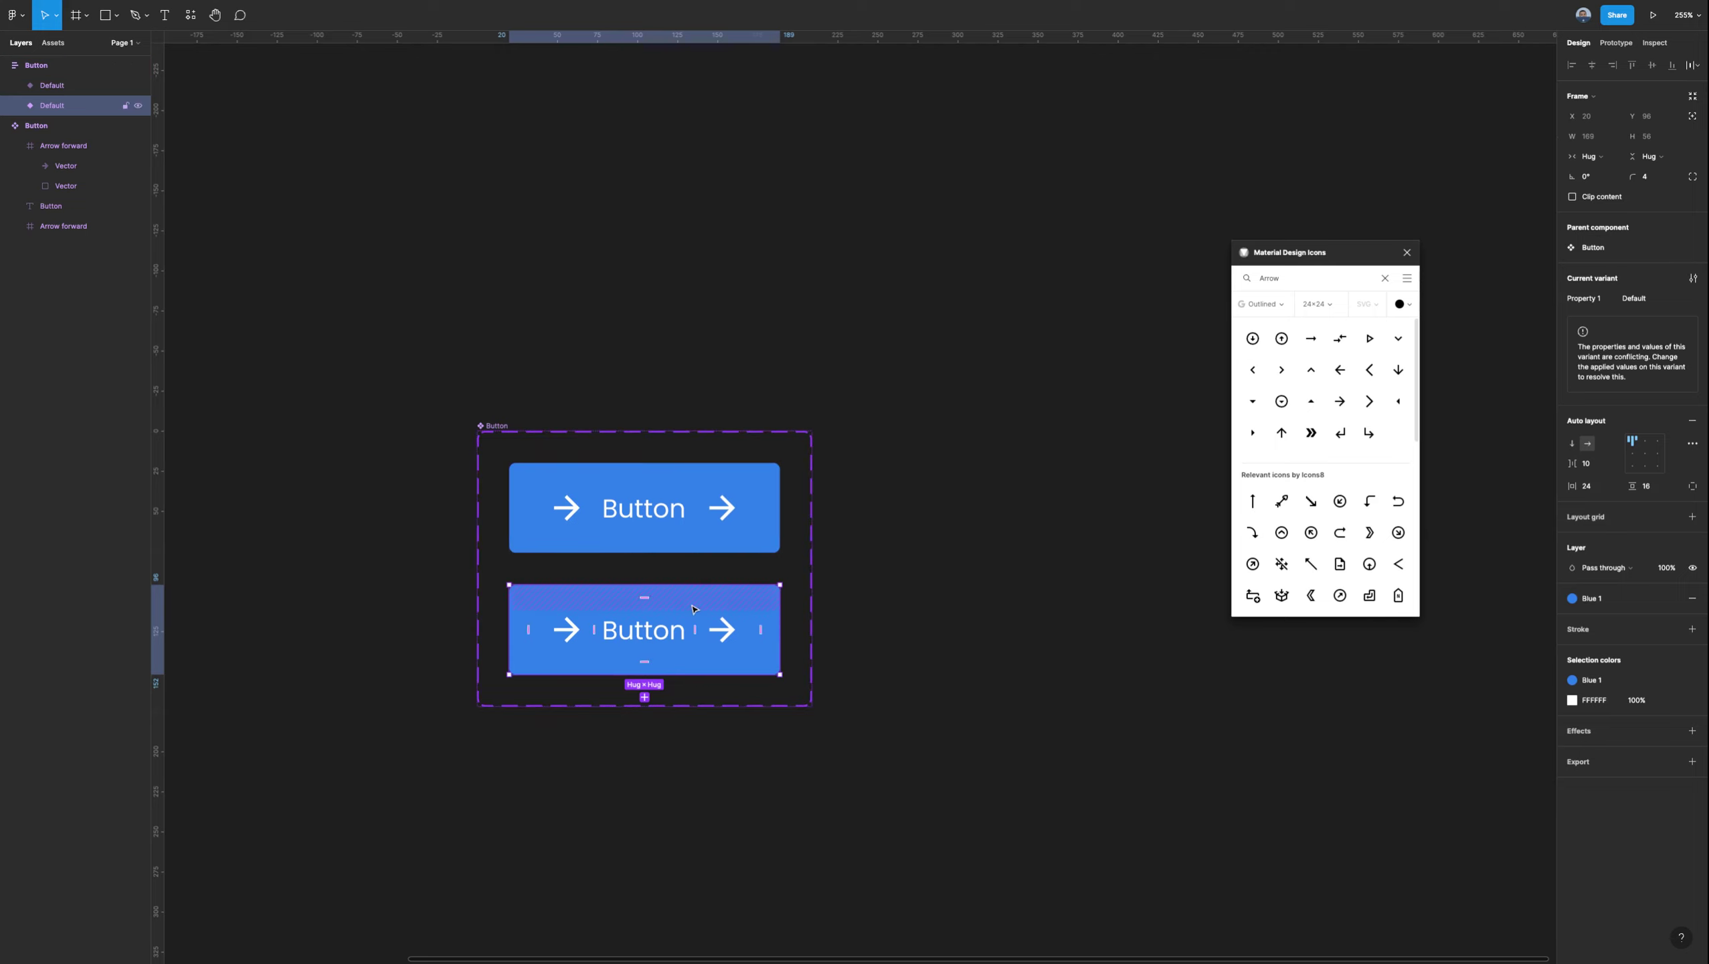
click(645, 697)
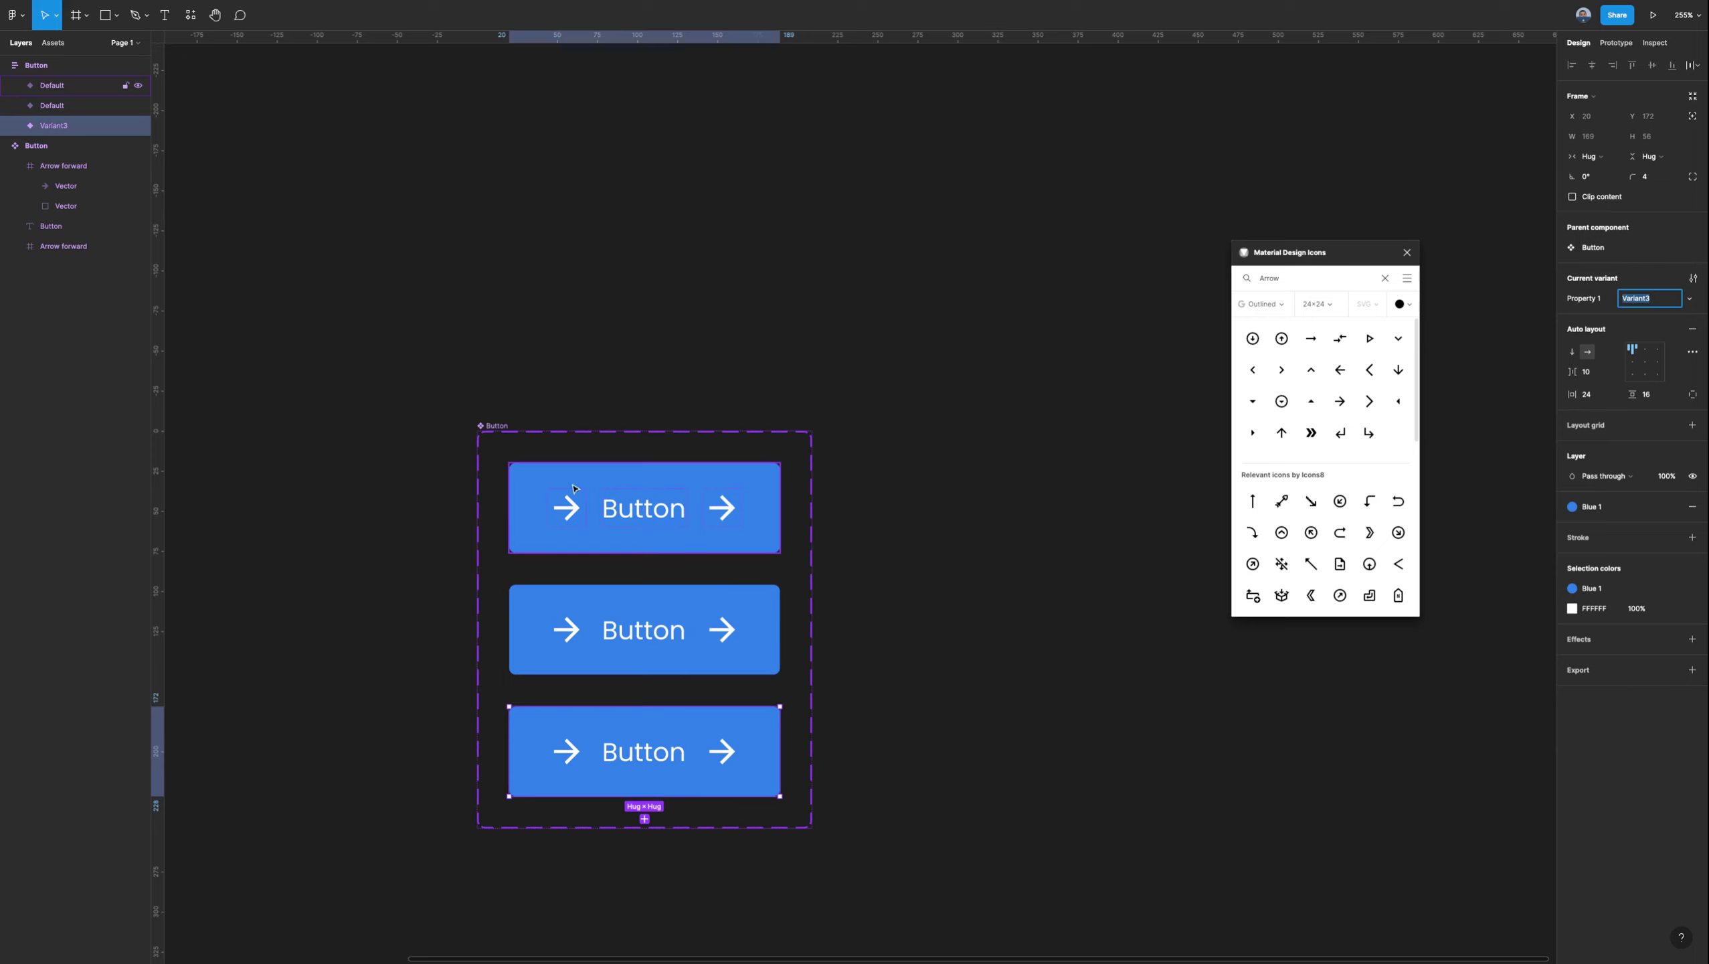
key(Return)
Hide both arrow icons in the first variant of the Button component set, leaving only its label.
click(724, 506)
click(725, 507)
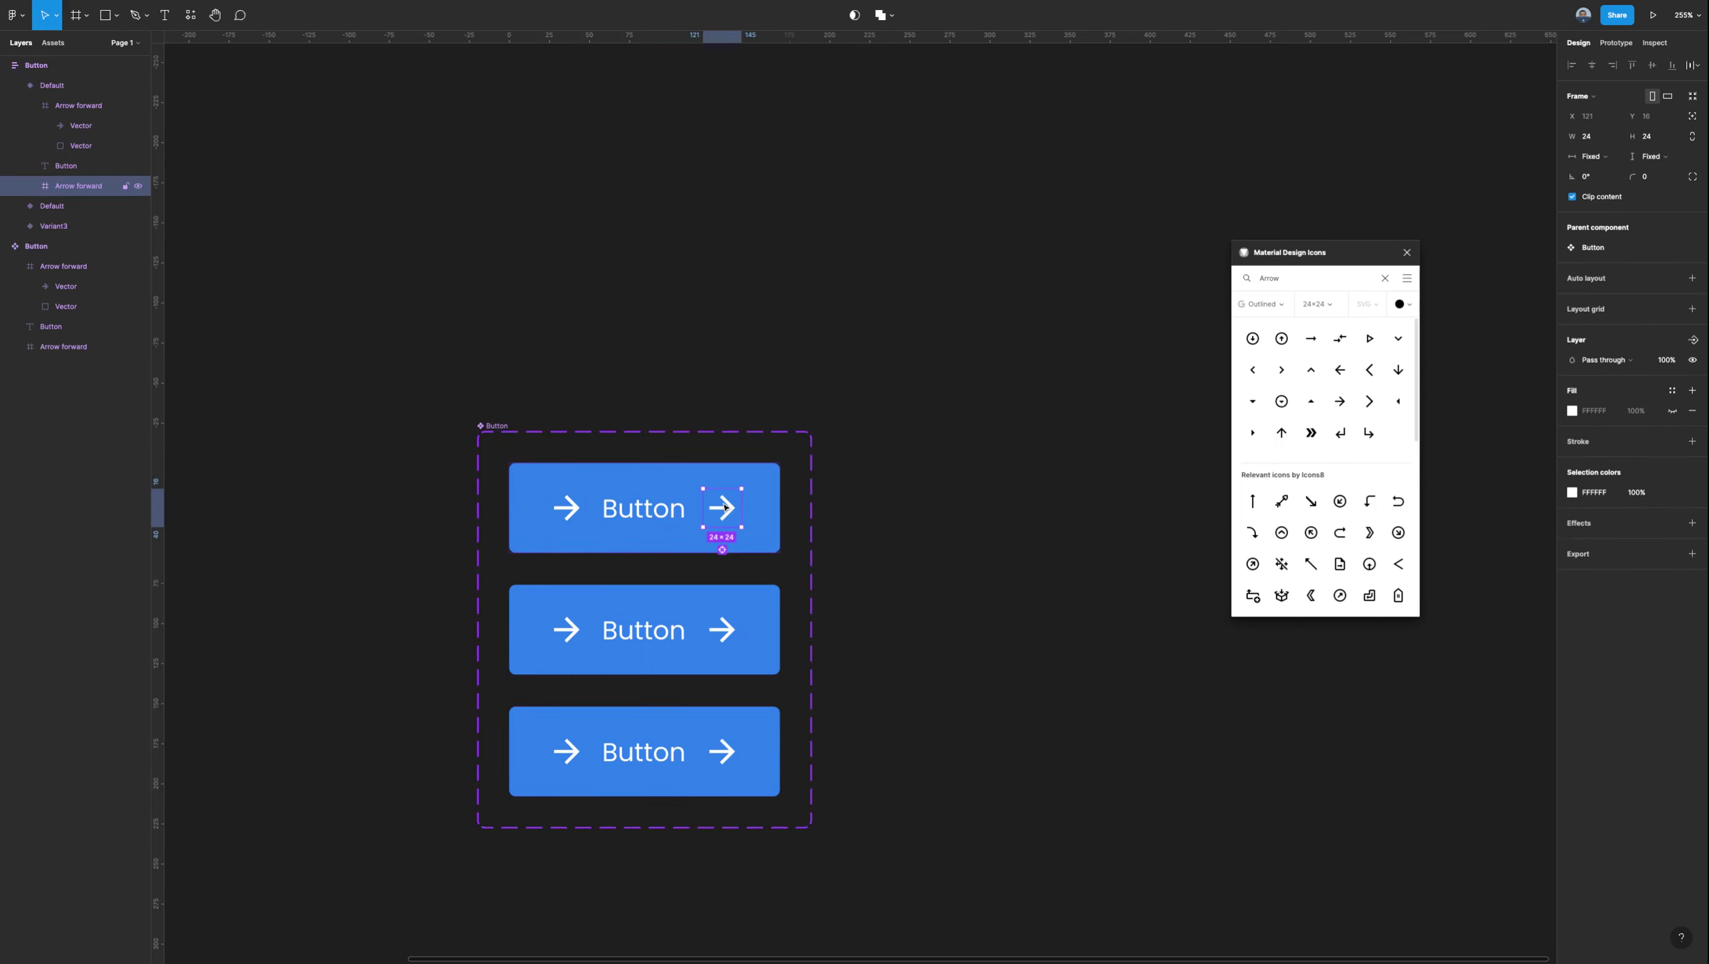
click(138, 186)
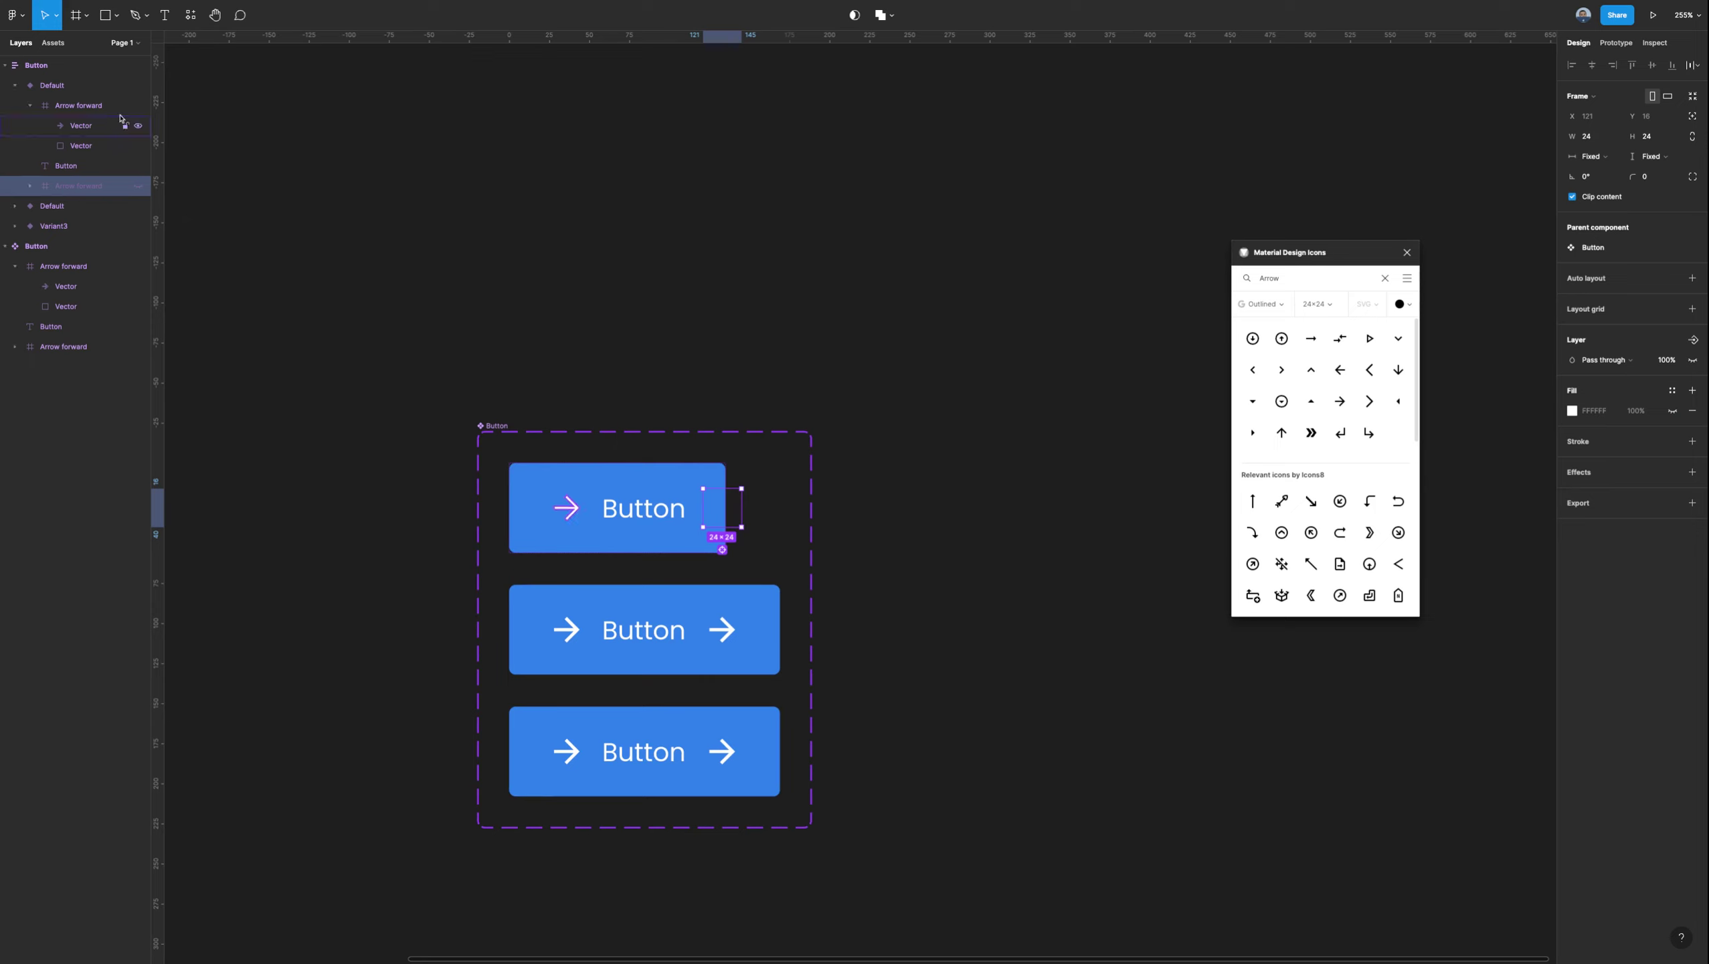
click(137, 106)
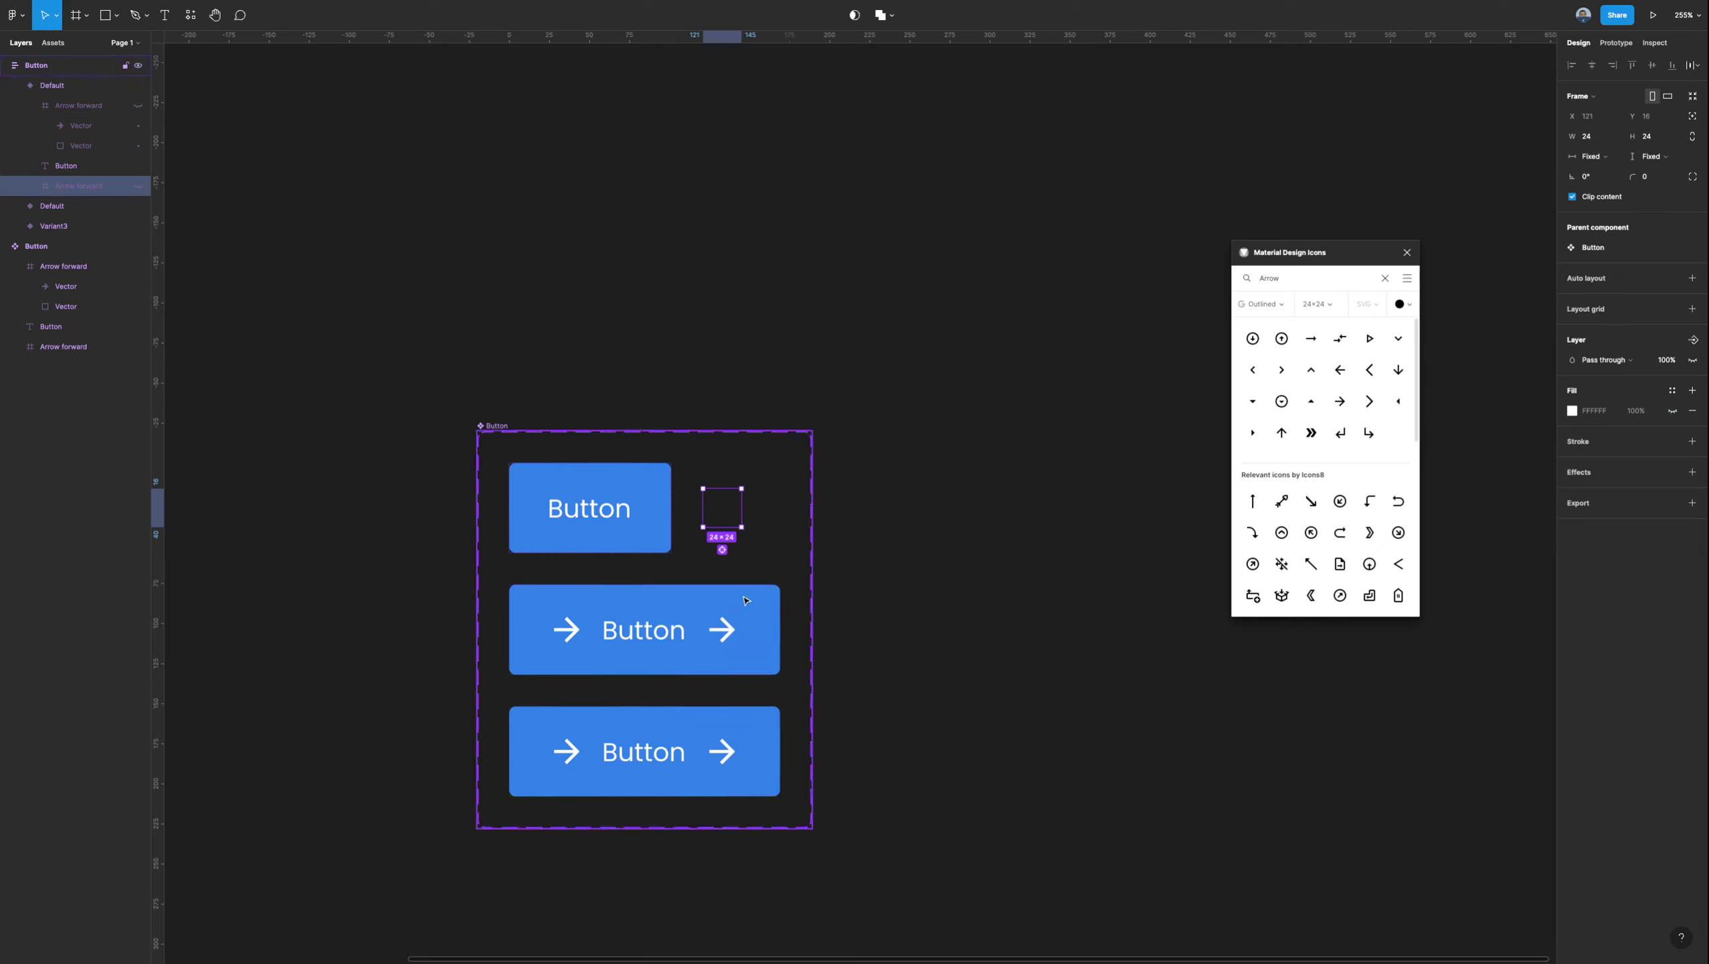
click(911, 704)
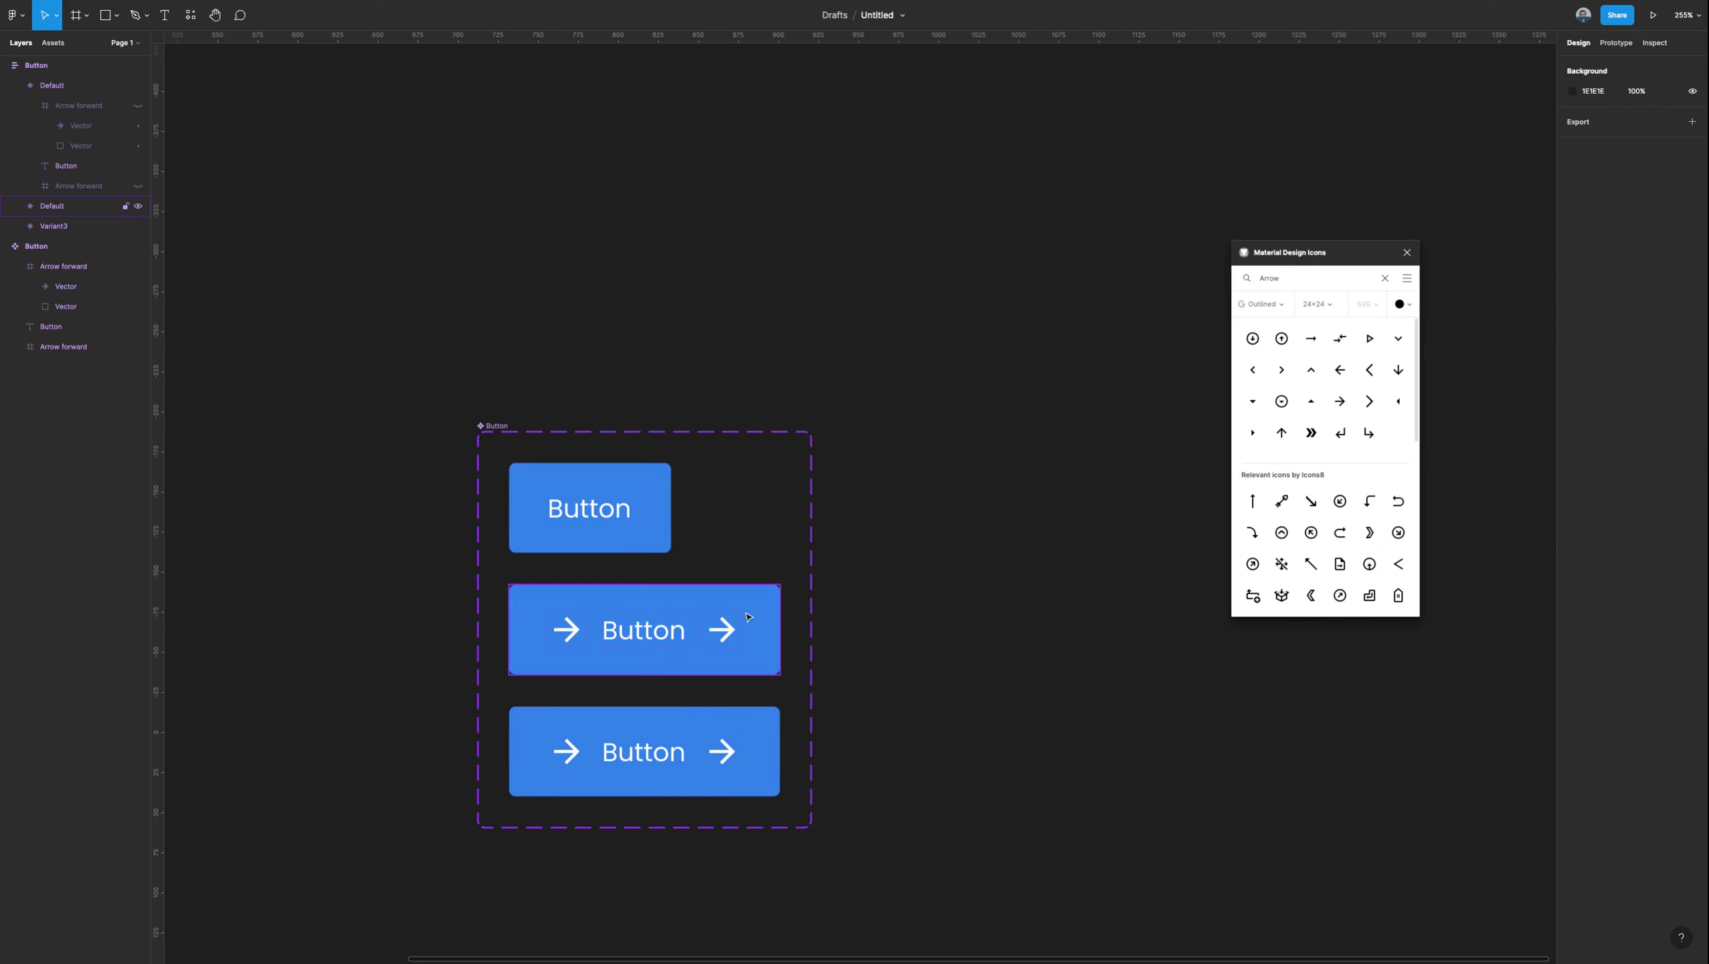
Delete the arrow after the label in the second variant and the arrow before the label in the third variant.
click(767, 649)
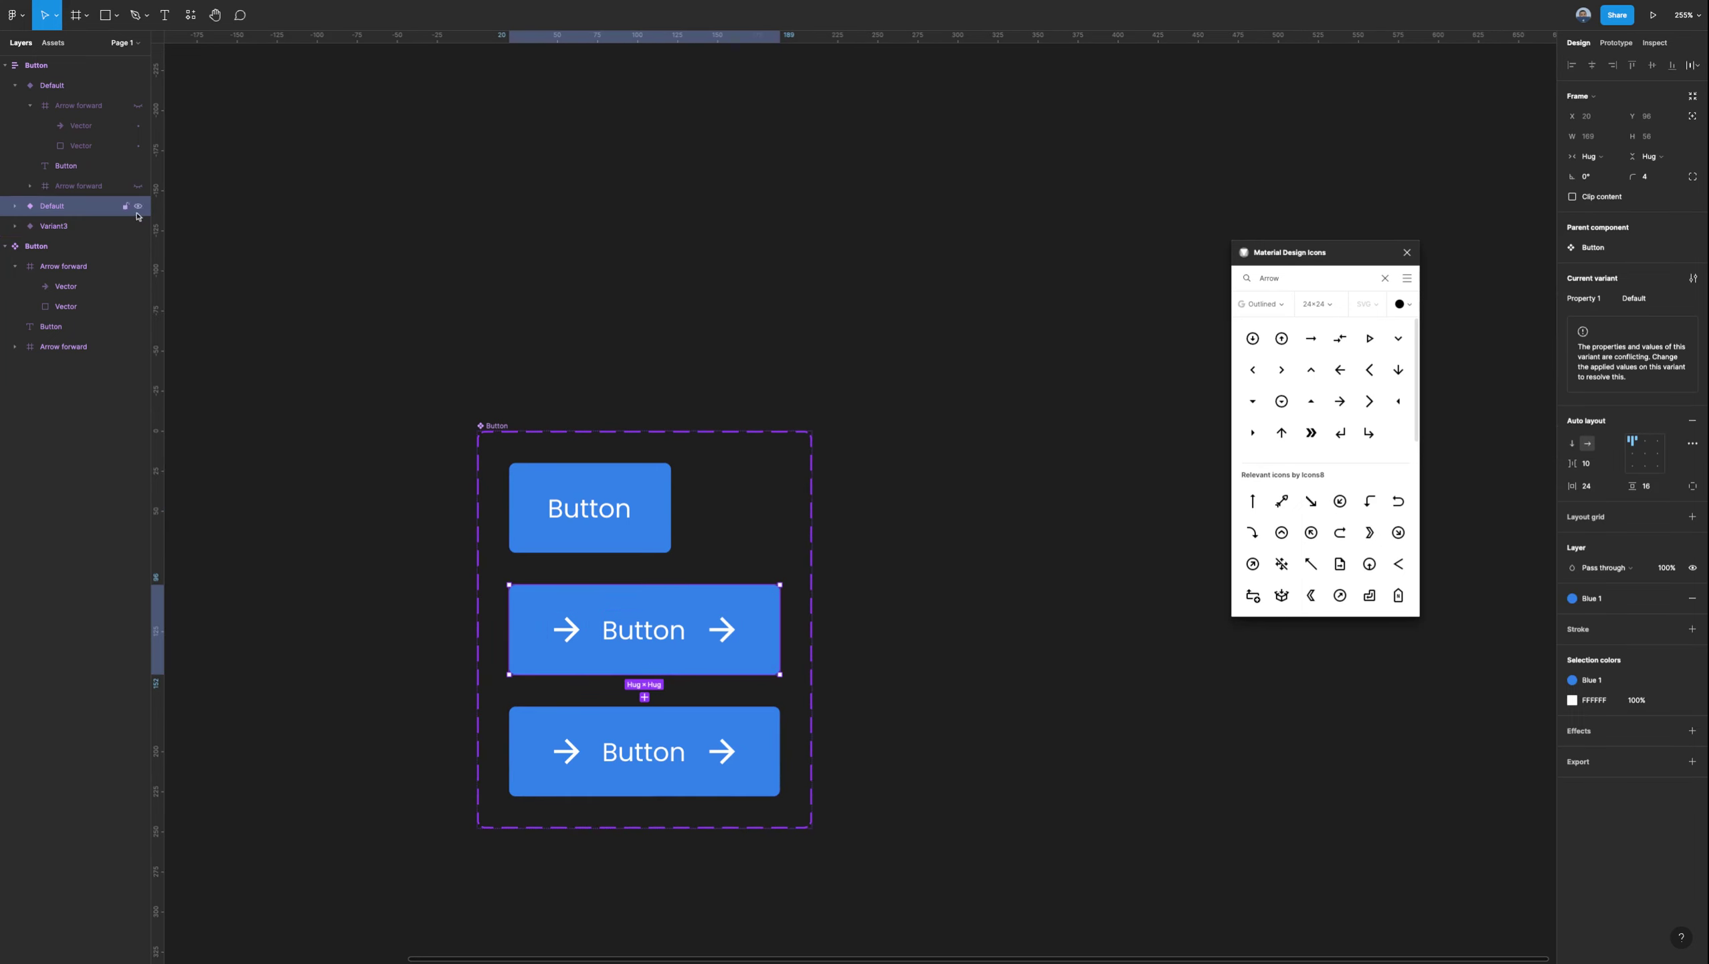
click(729, 638)
key(Delete)
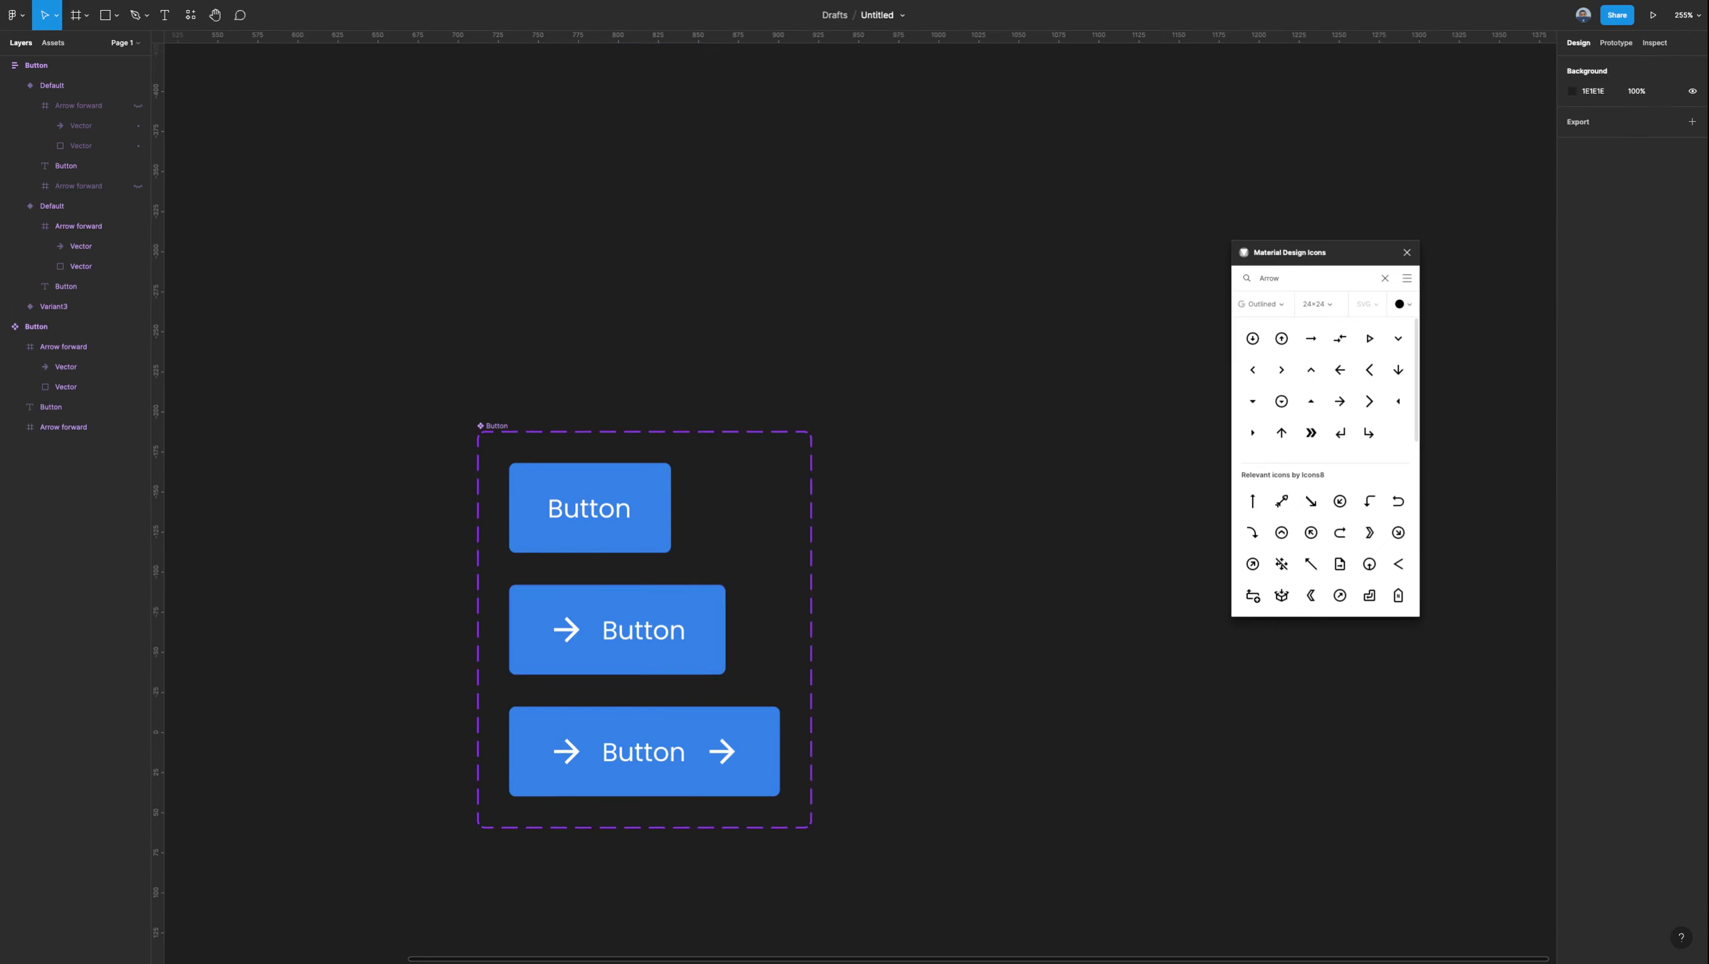
click(577, 758)
click(577, 757)
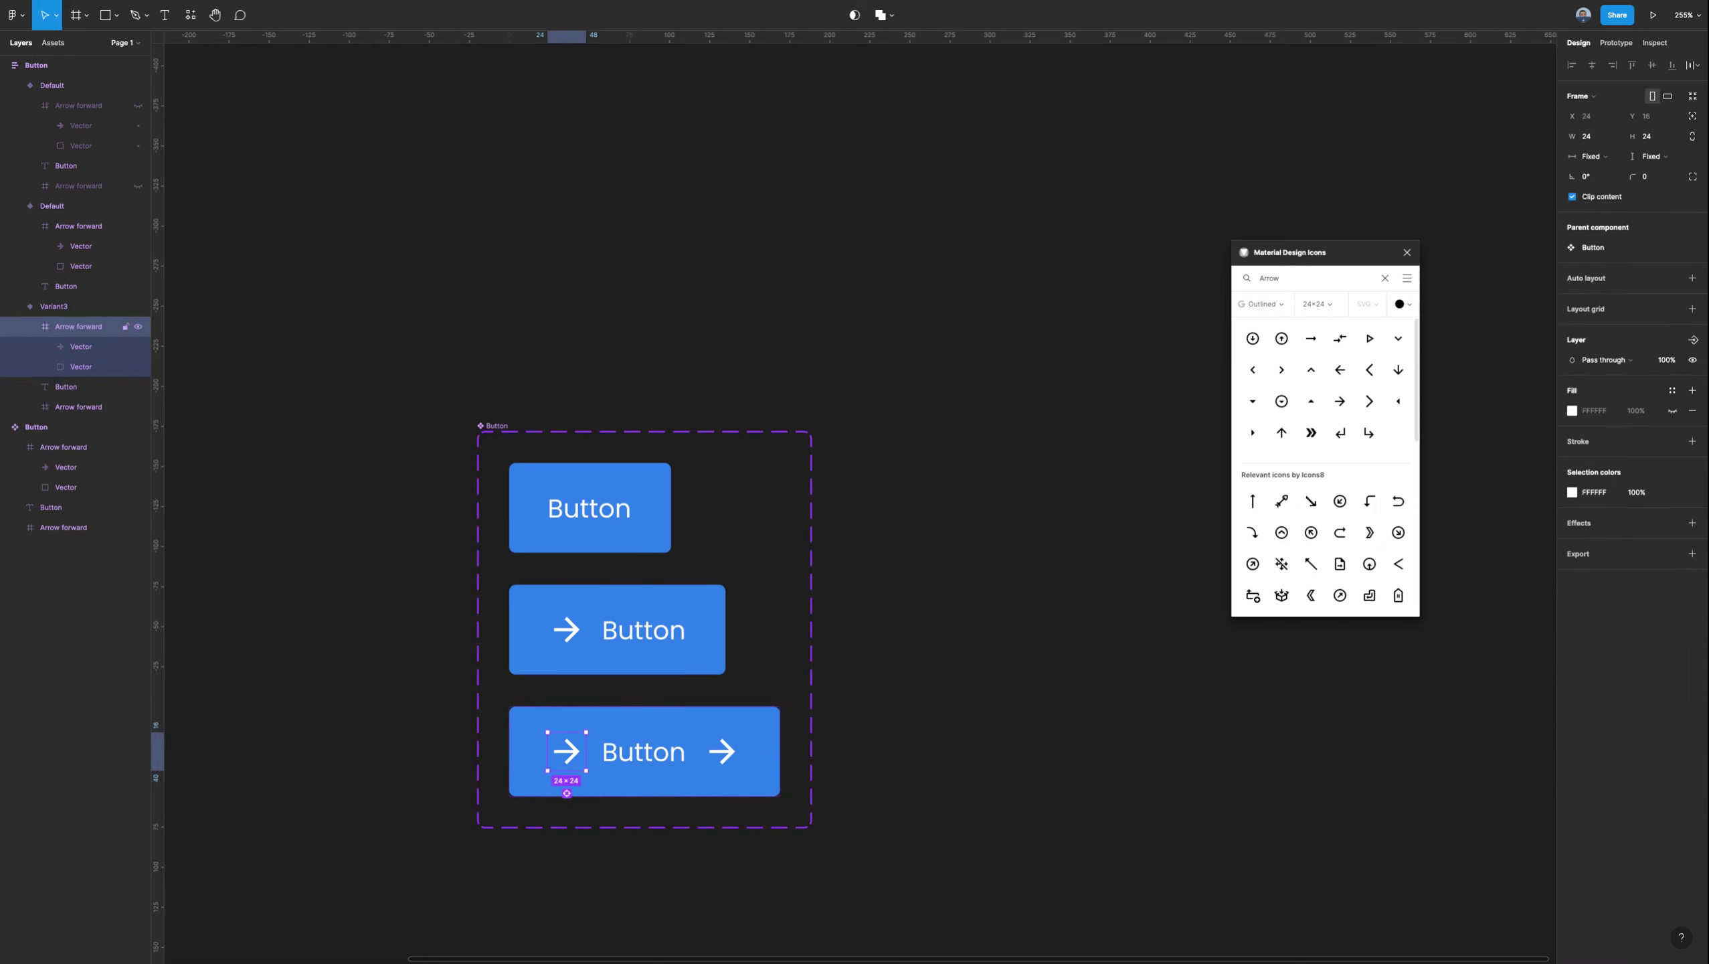
key(Delete)
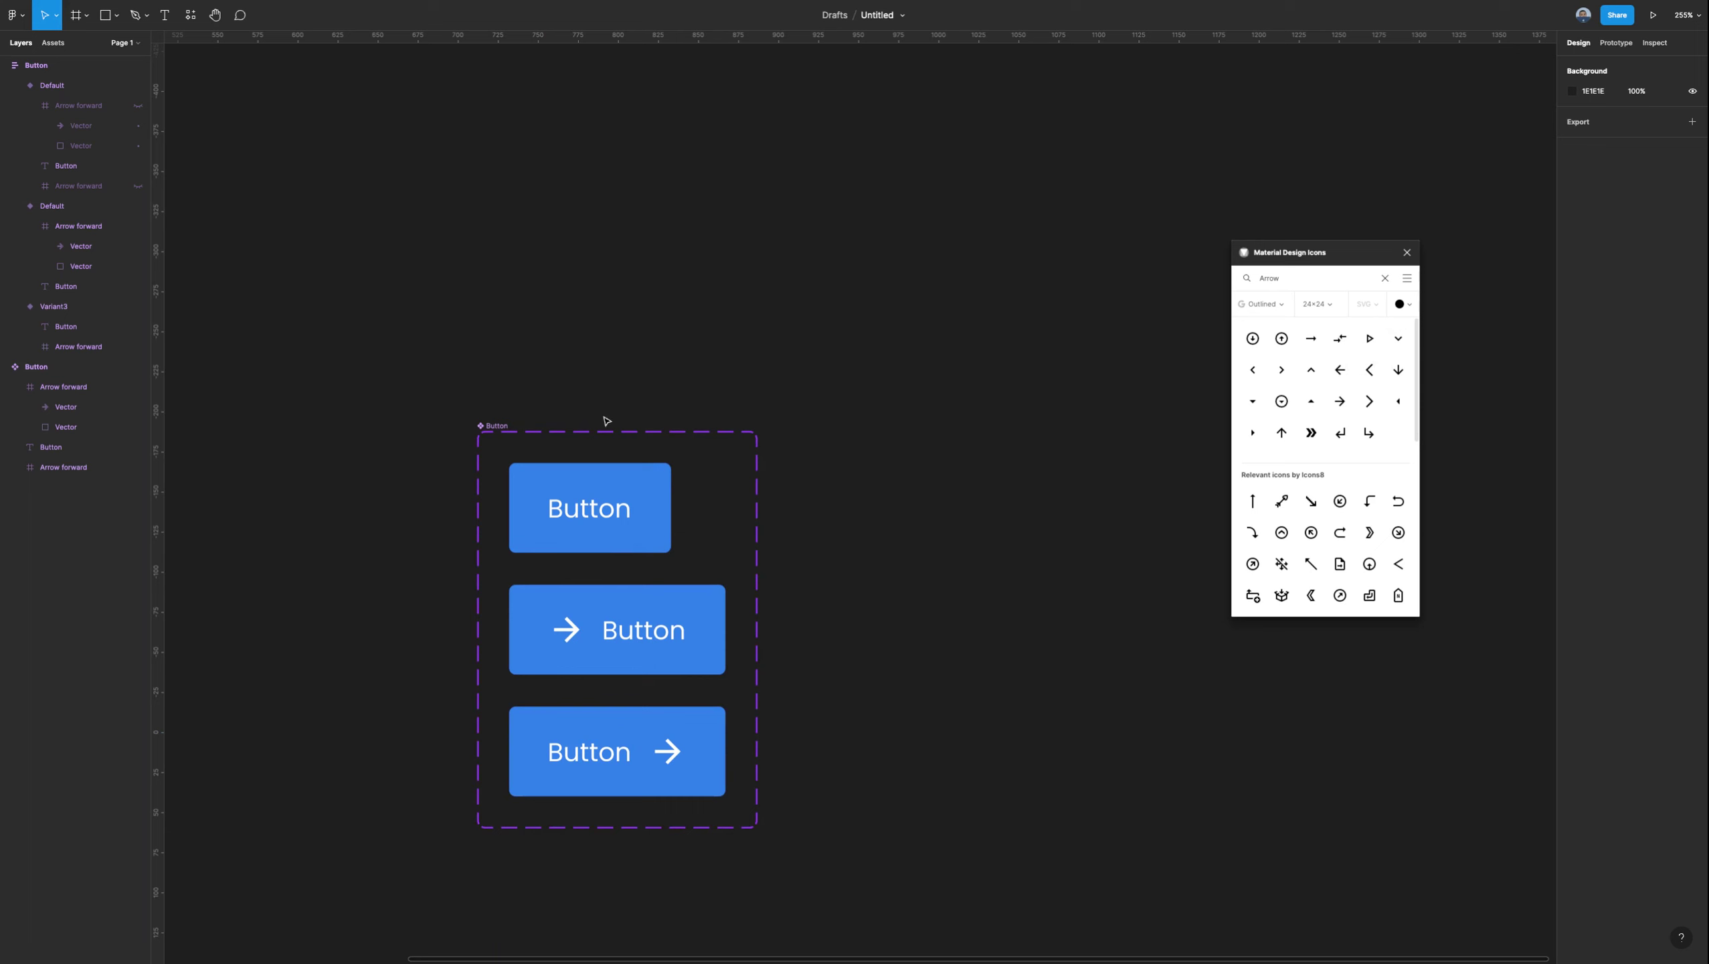
Find the conflicting variants in the Button component set and rename the property Property 1 to Button.
click(504, 427)
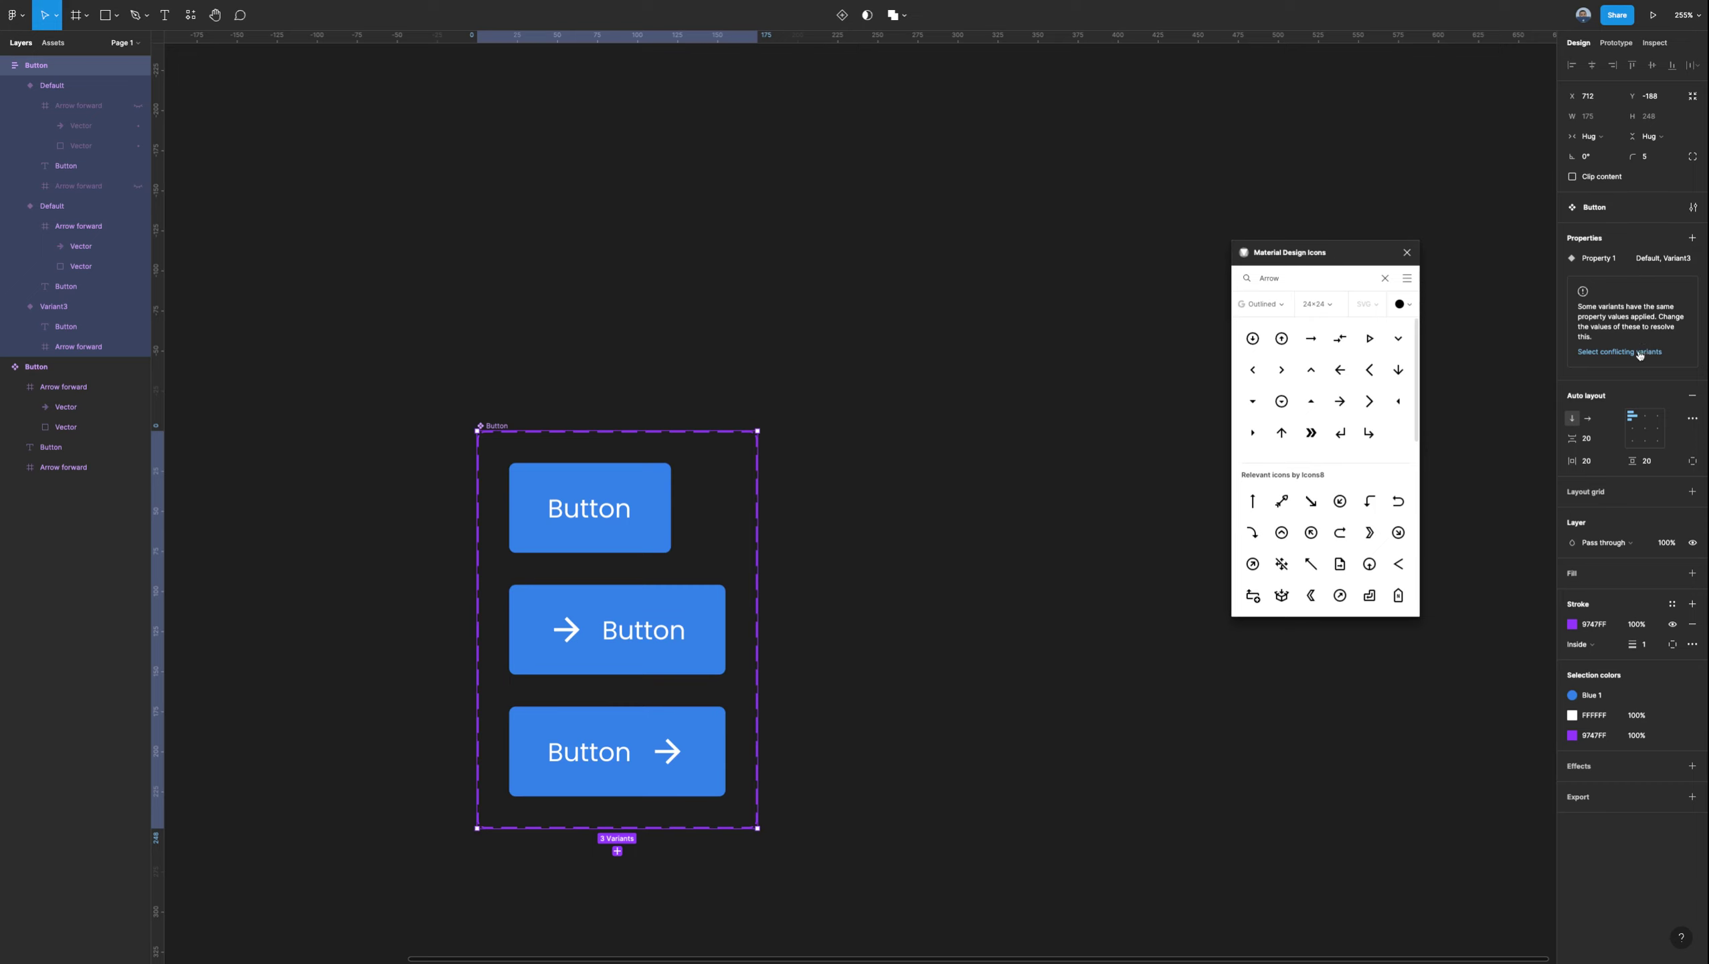
click(1606, 352)
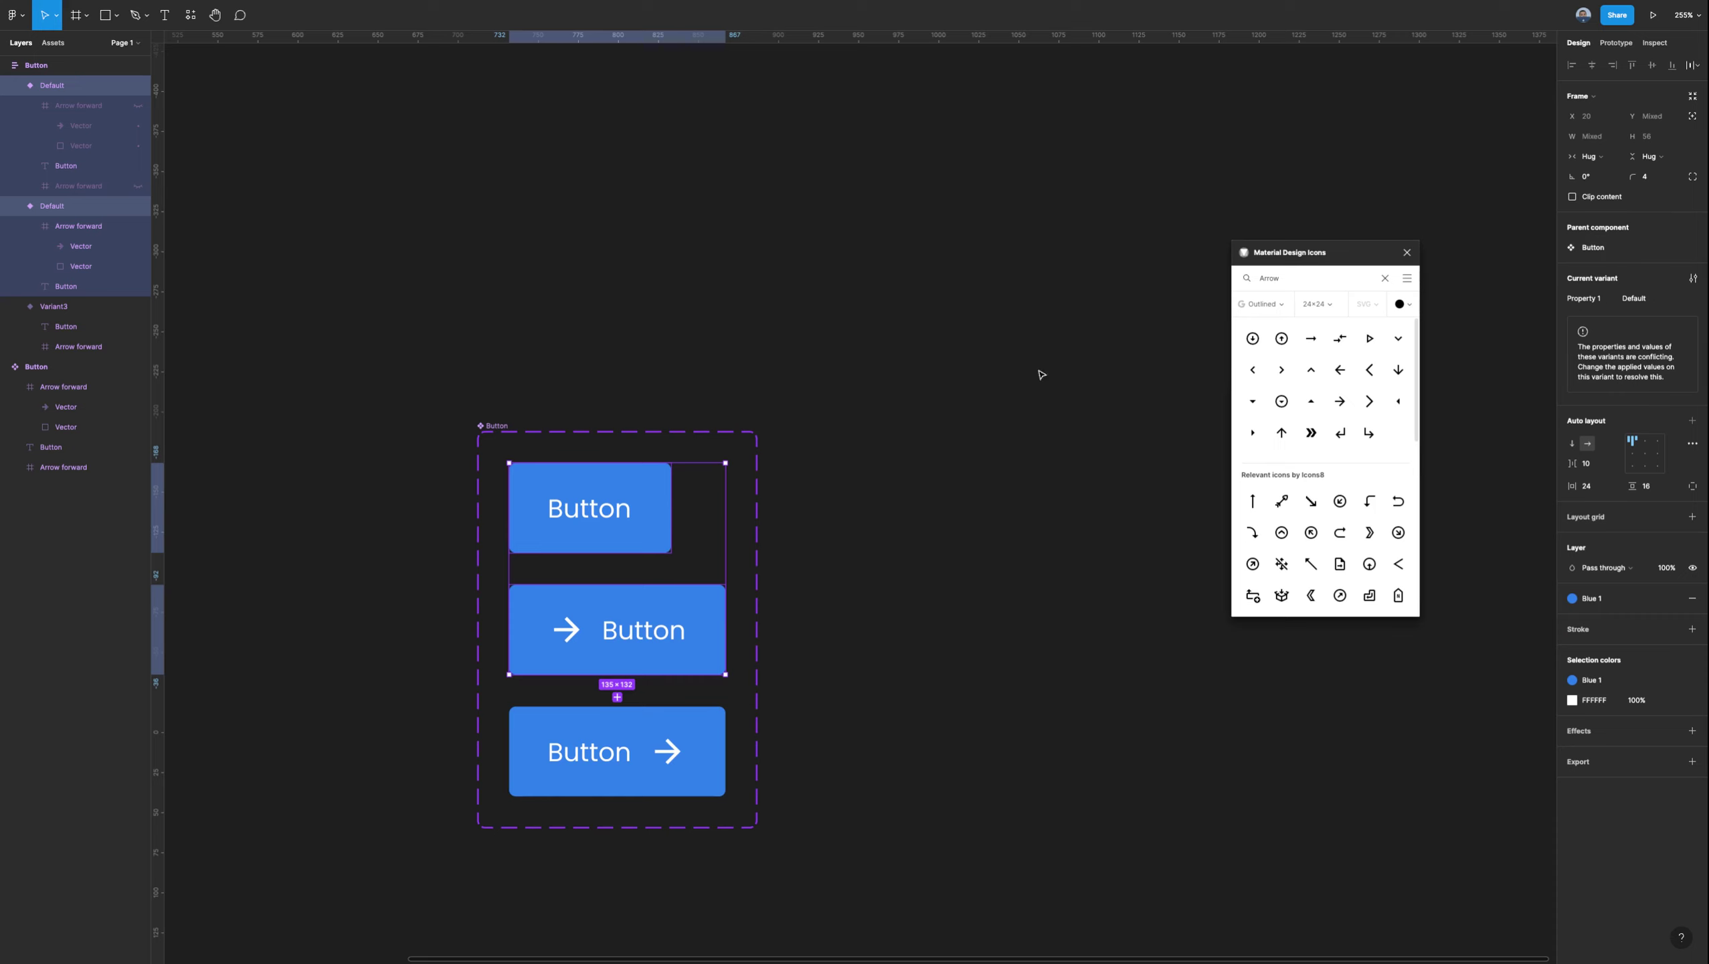
click(653, 500)
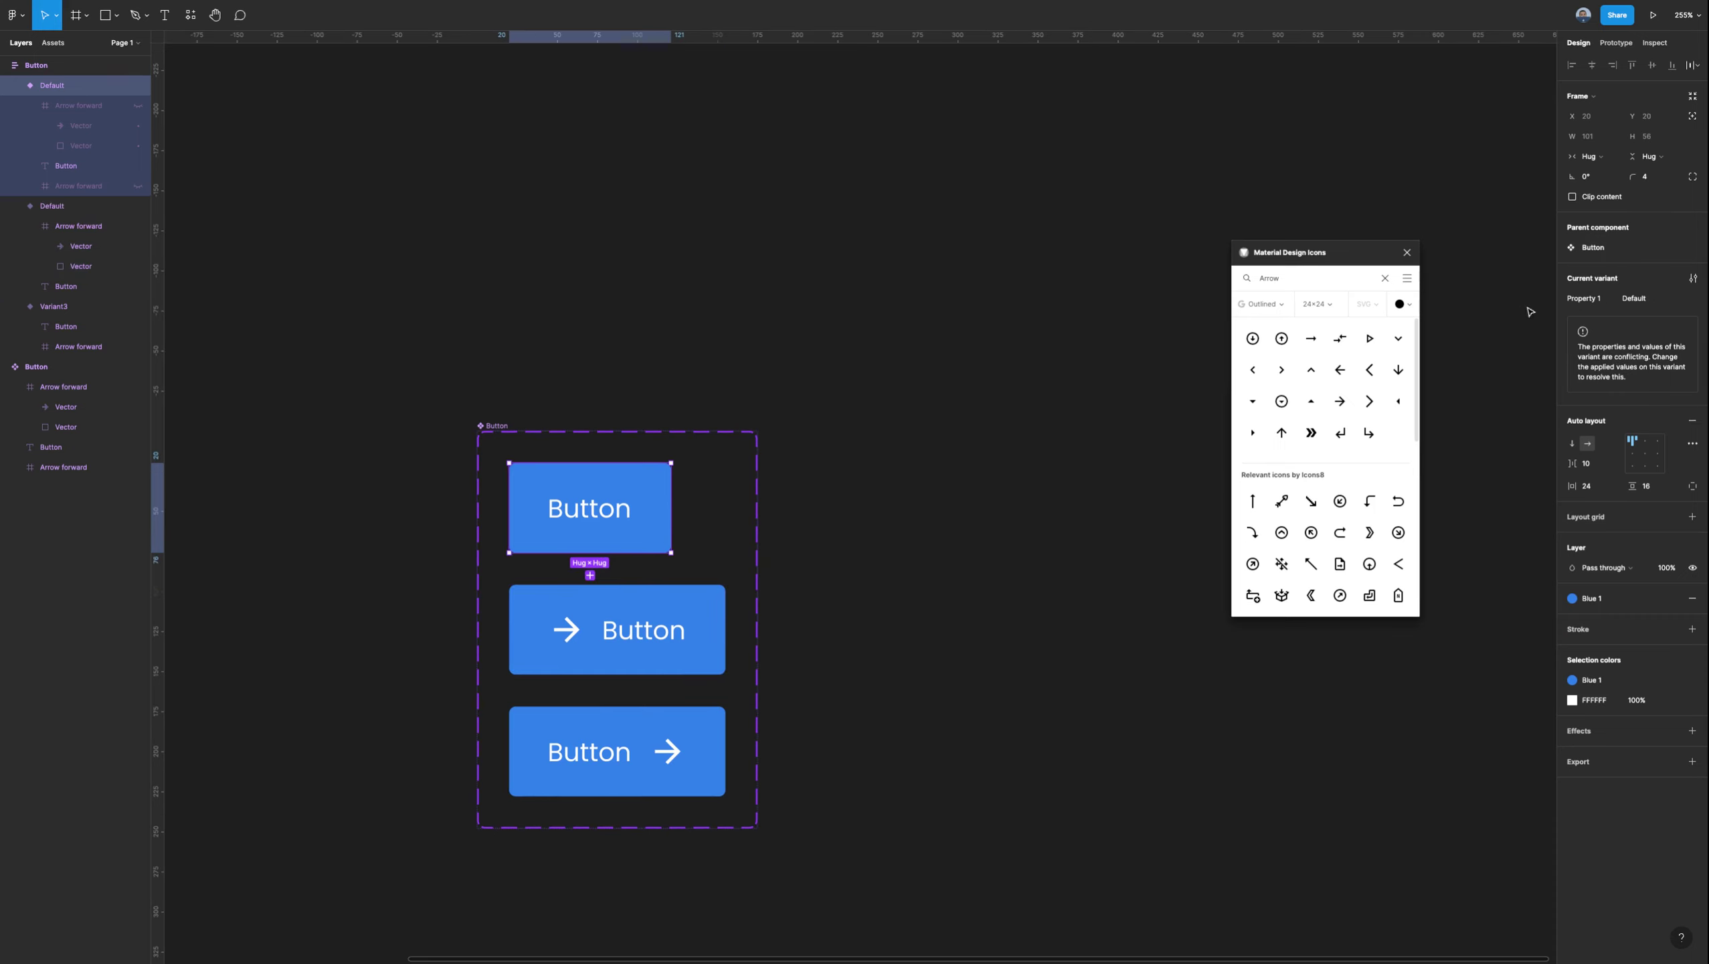
double_click(1595, 299)
text(Button)
key(Return)
Set the Button property value of the icon-free first variant to Primary.
click(1643, 304)
text(N)
key(ctrl+z)
key(Right)
text(Prima)
click(1546, 290)
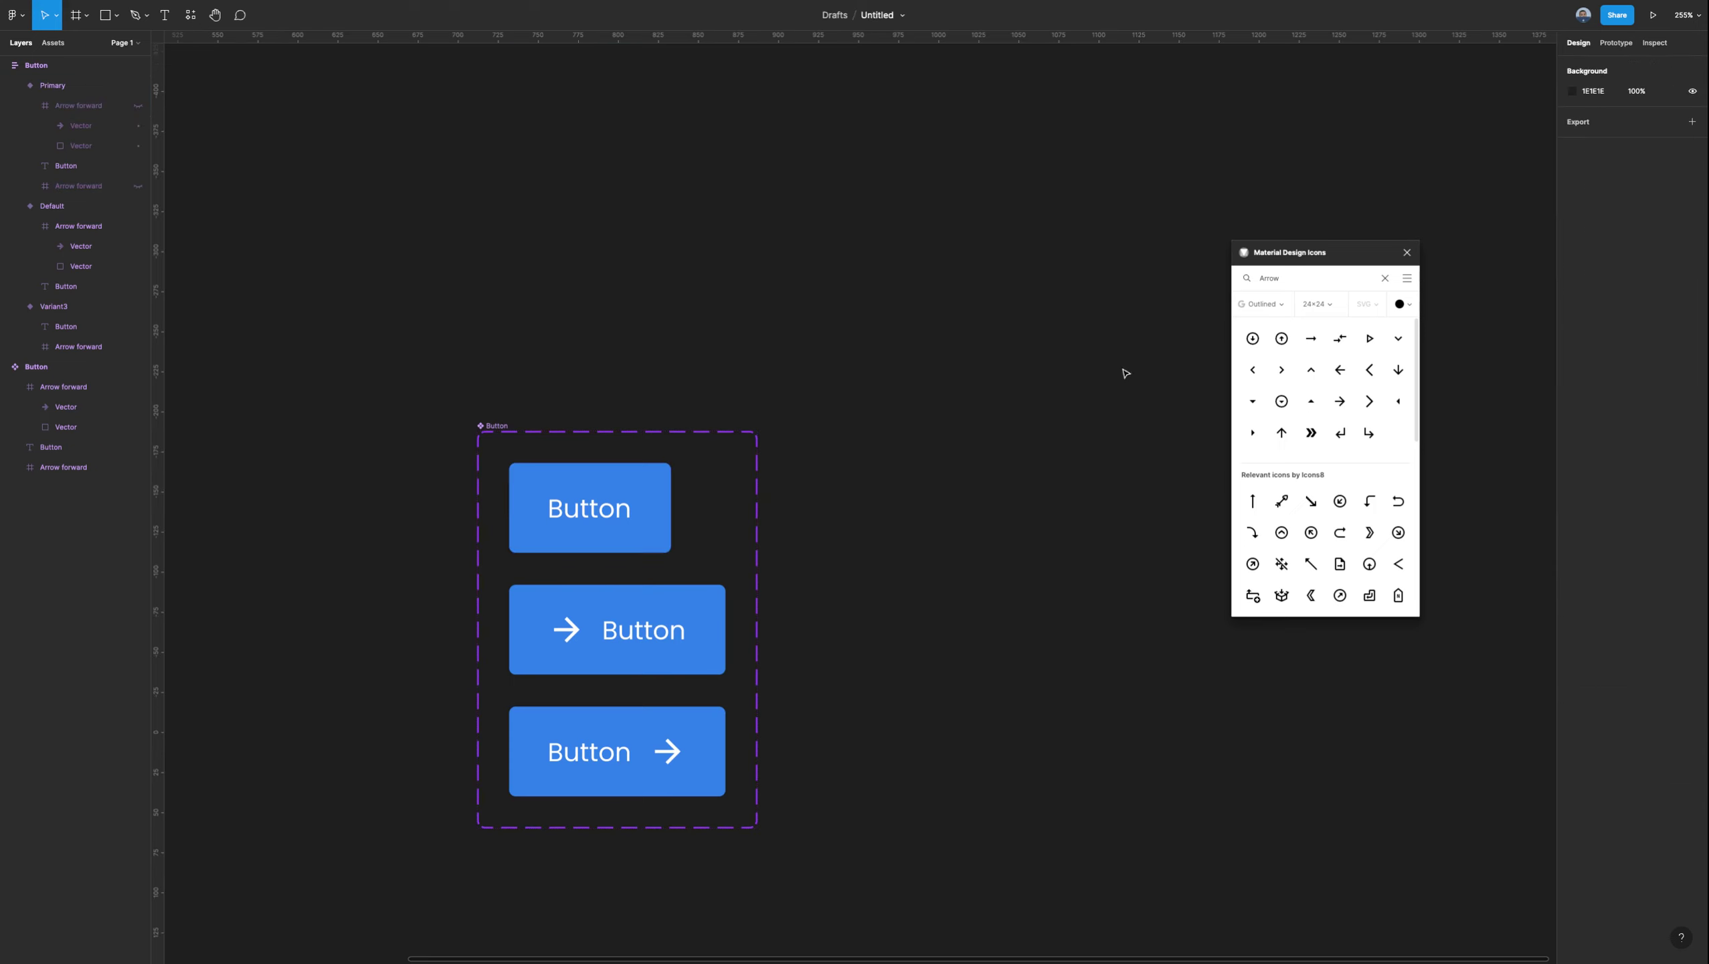
Set the Button property value of the second variant, with the arrow before the label, to Icon Left.
click(678, 610)
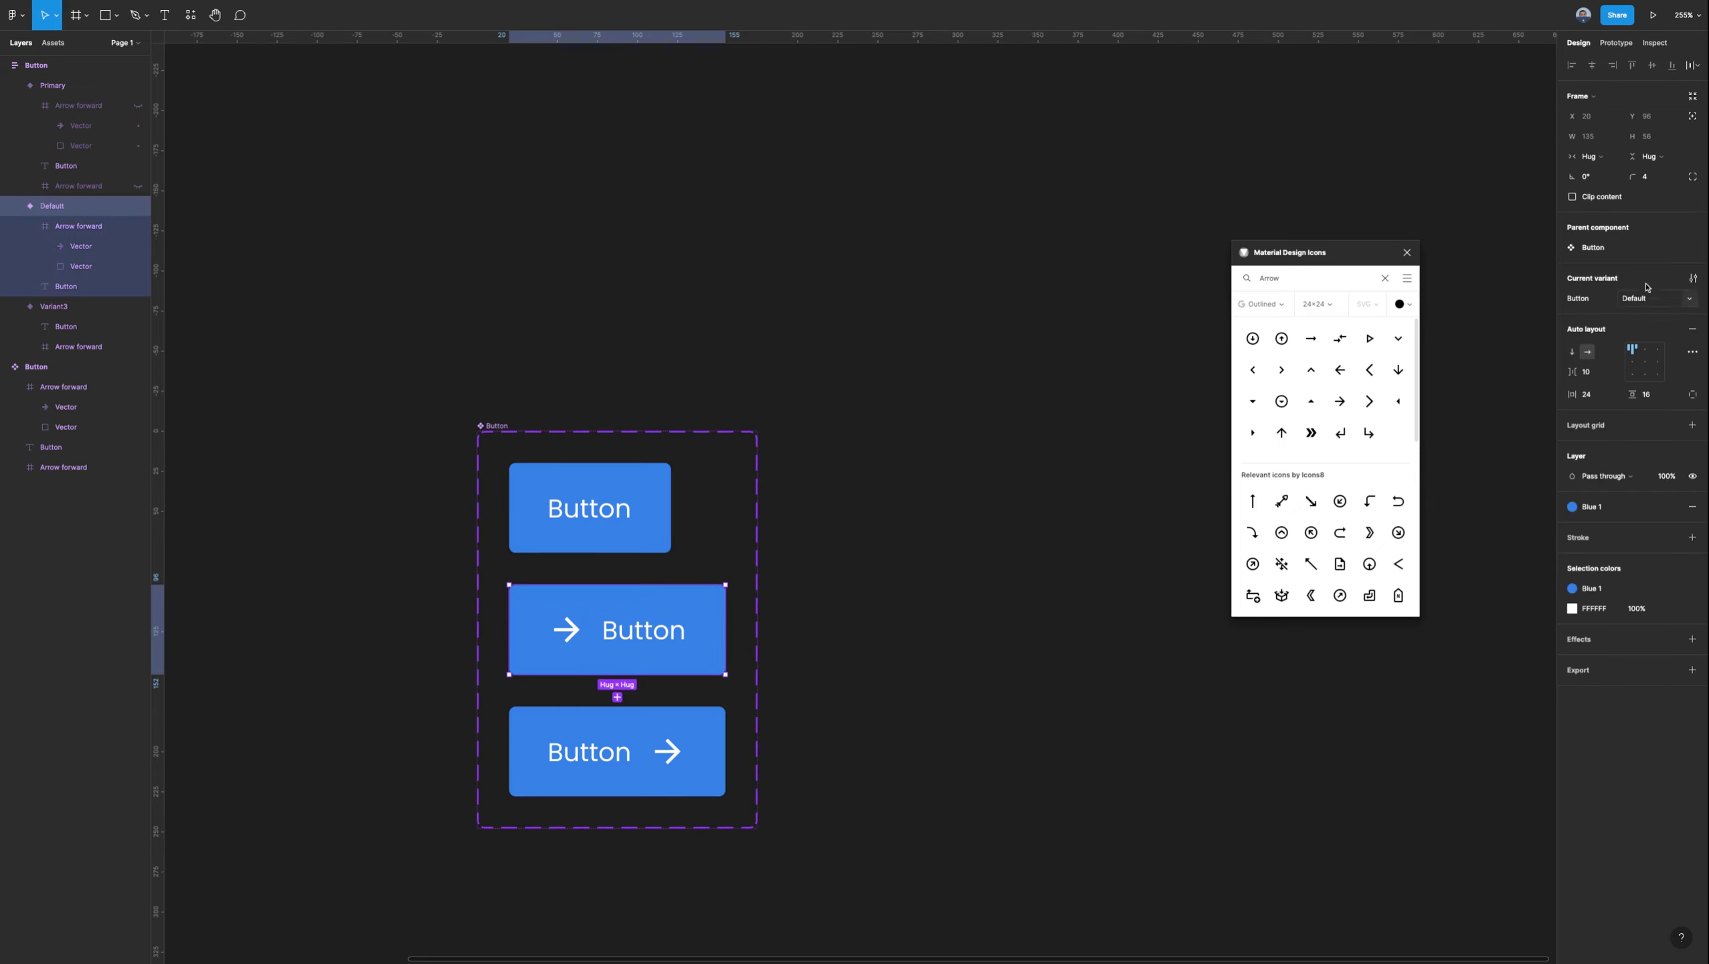
click(1694, 279)
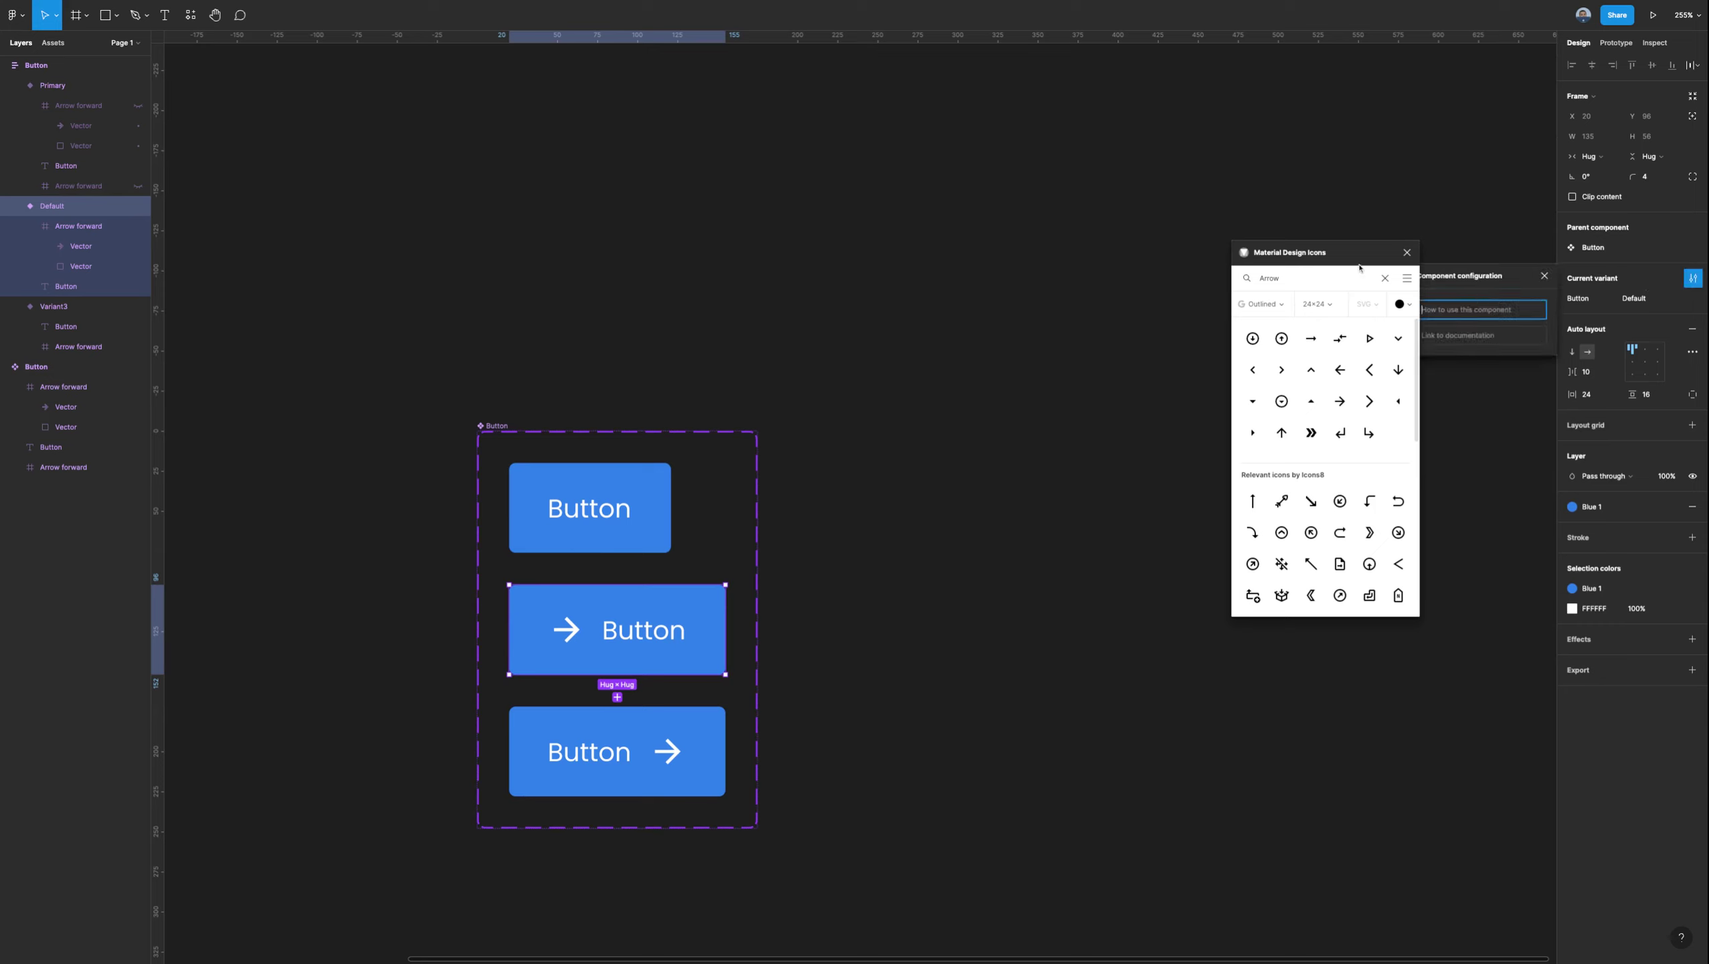
click(1467, 397)
click(718, 610)
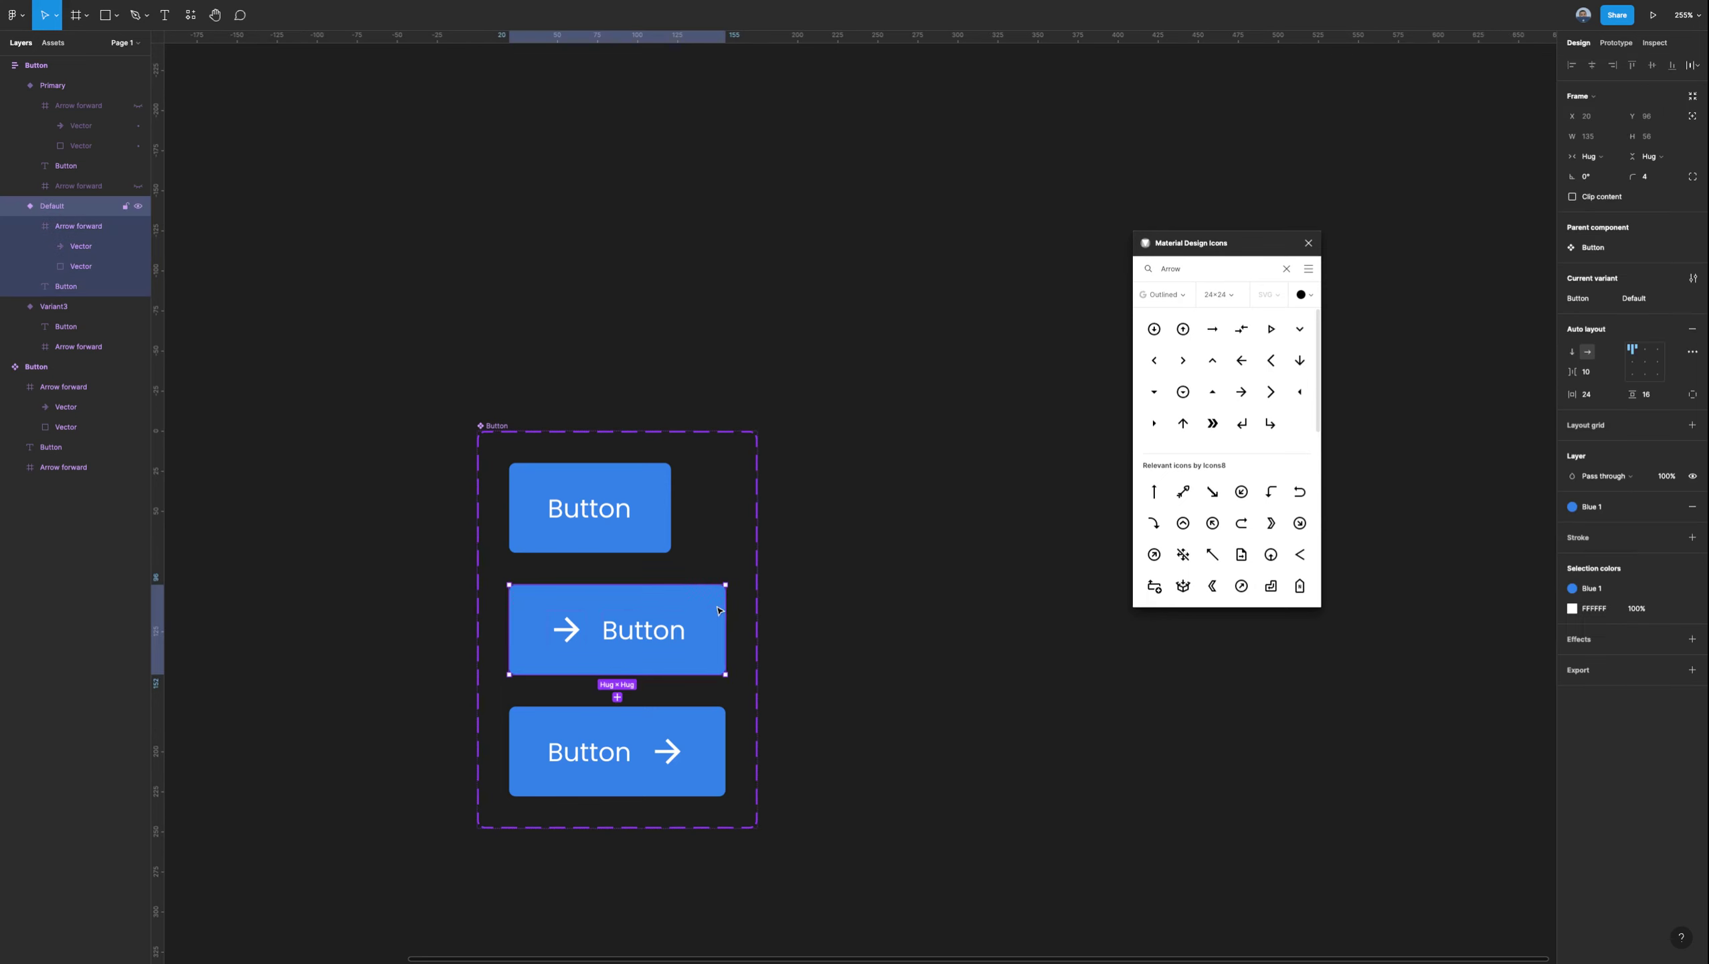
click(1643, 300)
text(R)
click(1442, 565)
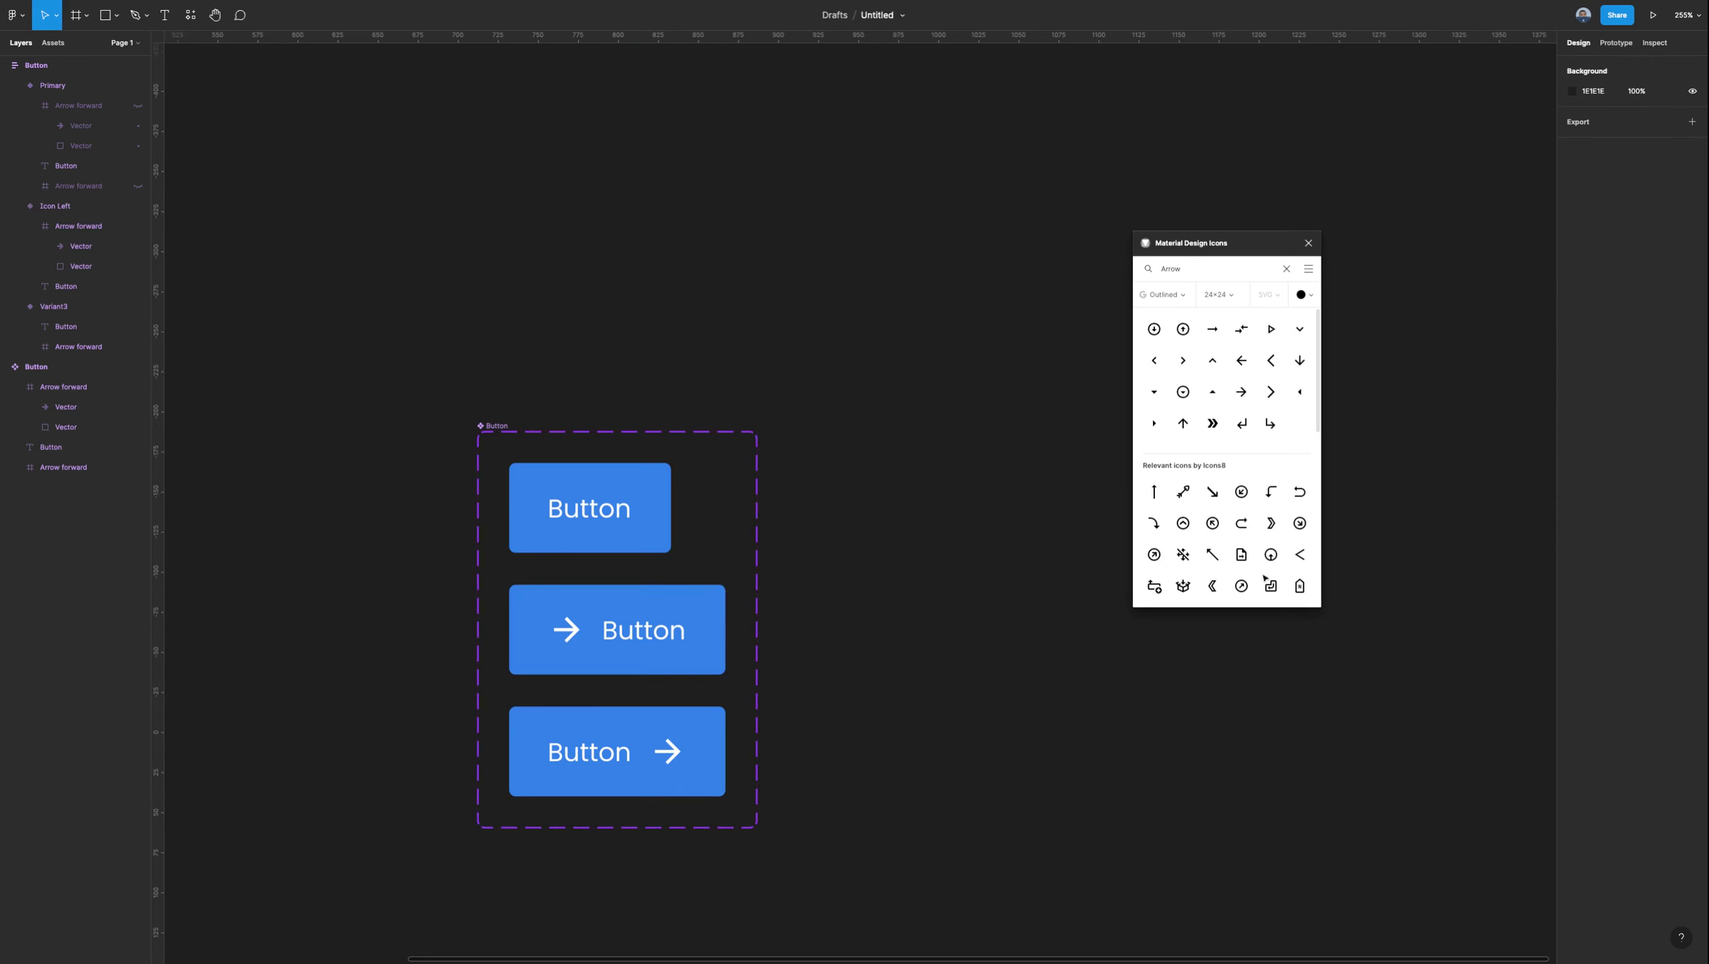
Set the Button property value of the third variant to Icon right.
click(81, 306)
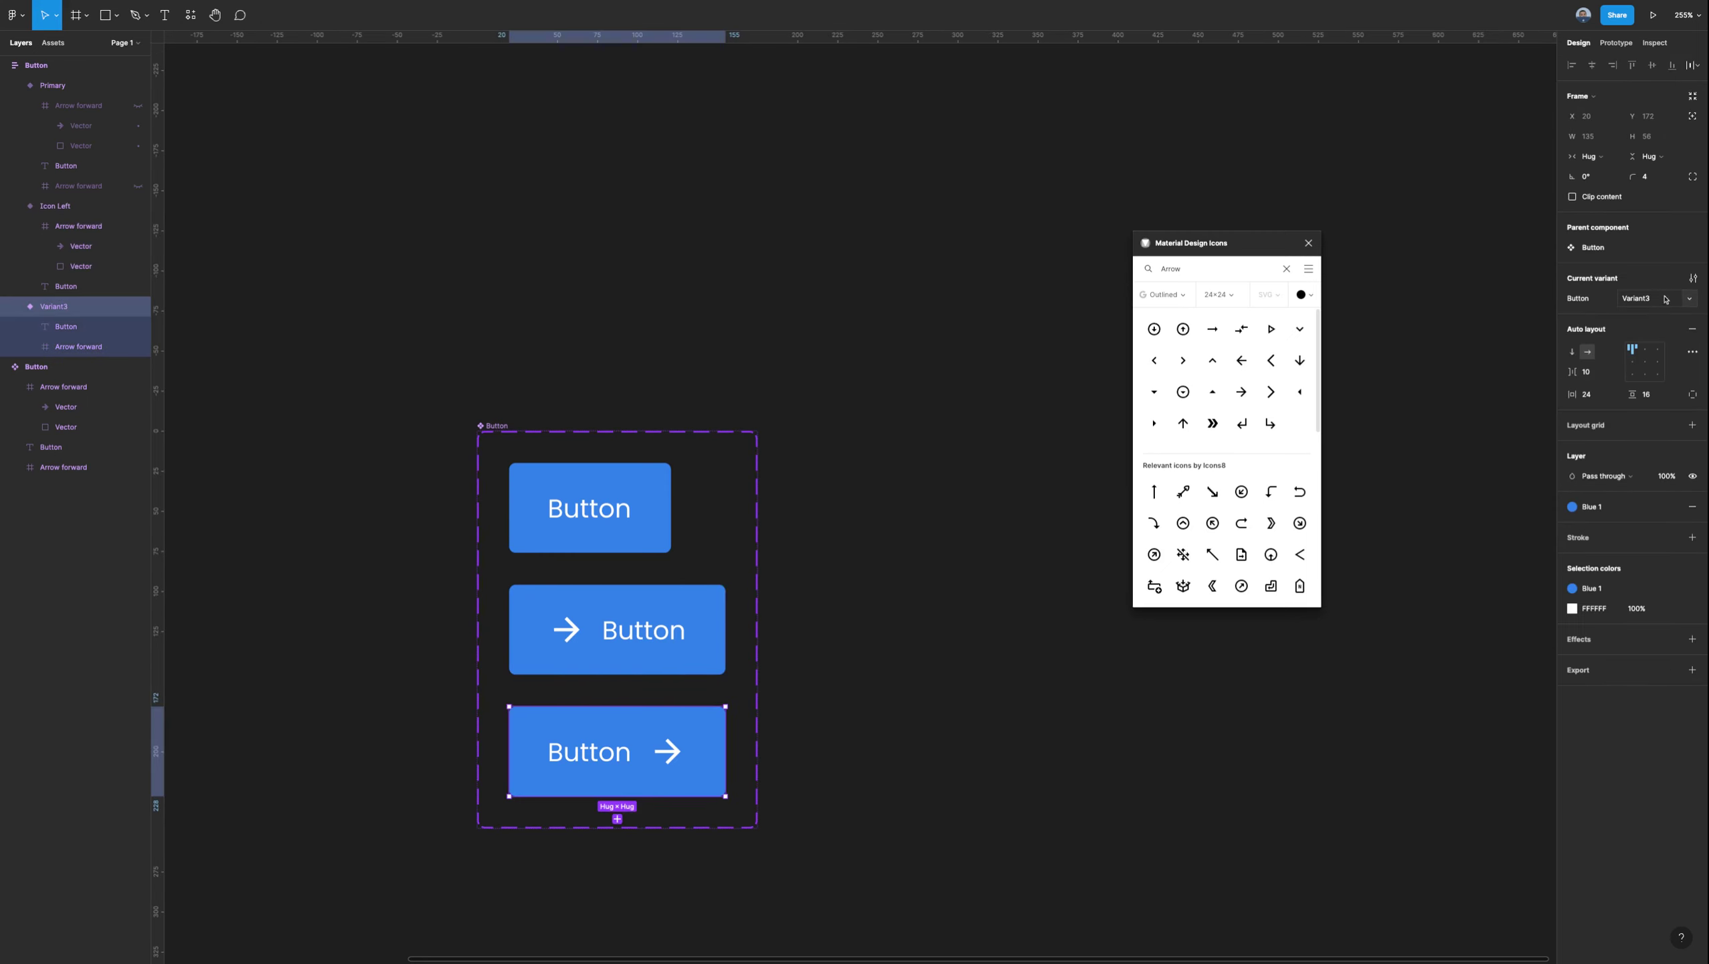
click(1640, 300)
text(Icon right)
click(1442, 534)
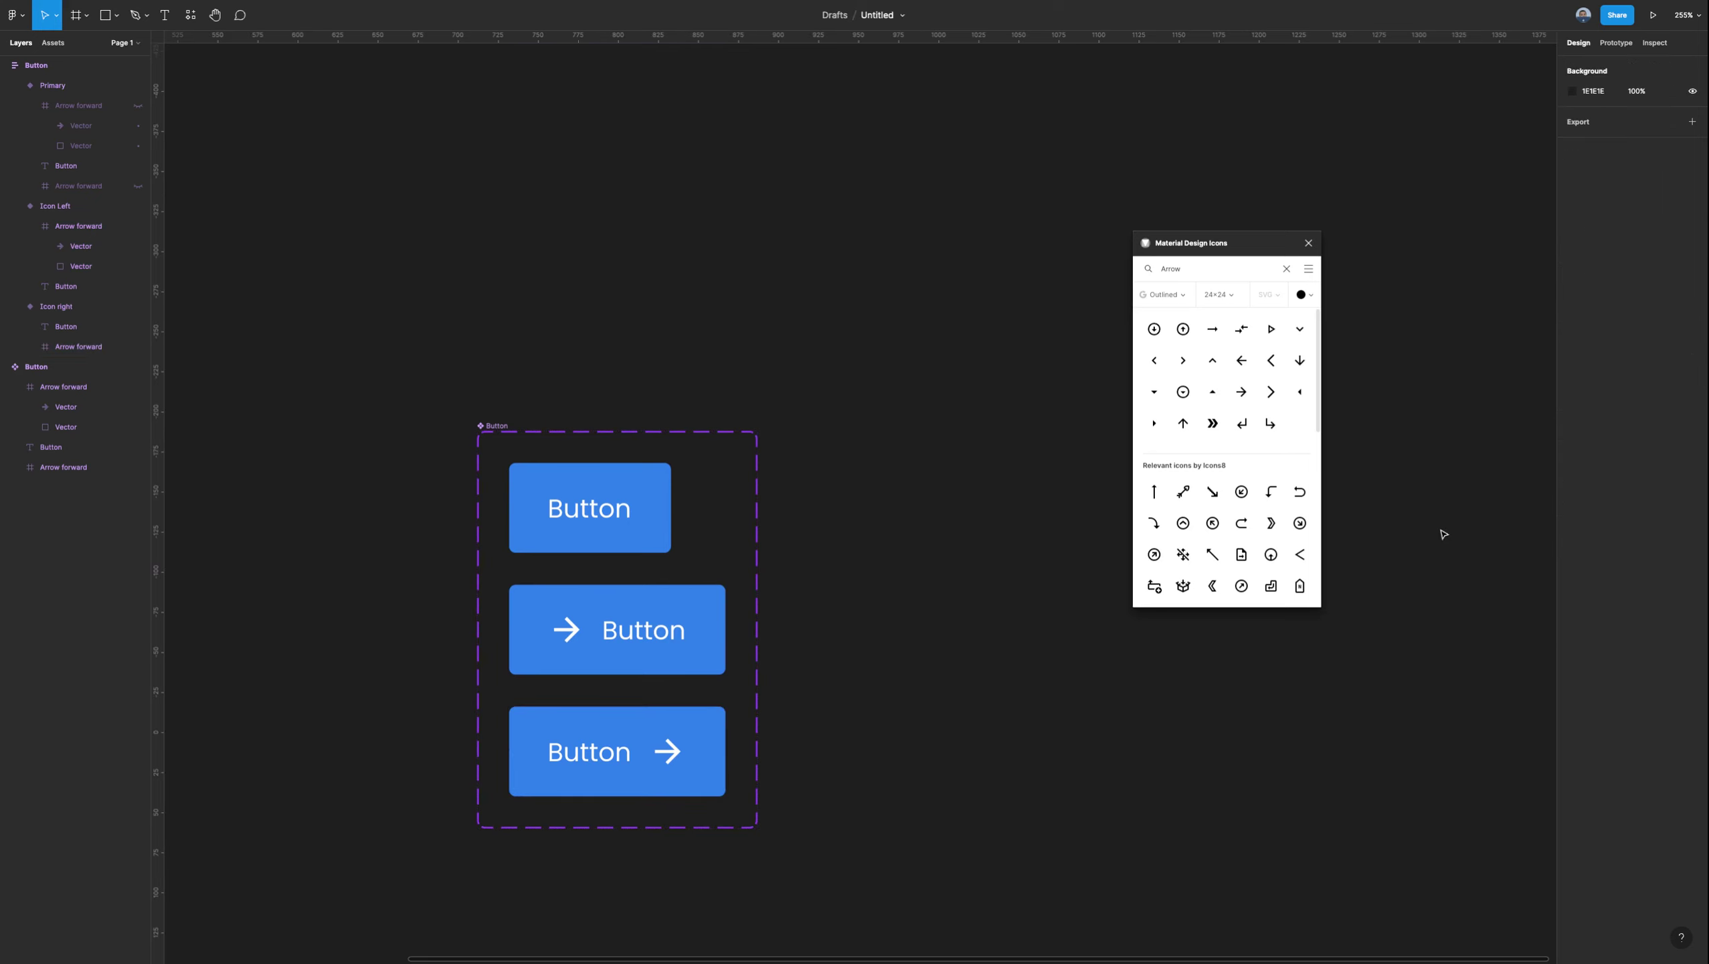
Place an instance of the Button component set from the local components on the canvas beside the set.
click(503, 429)
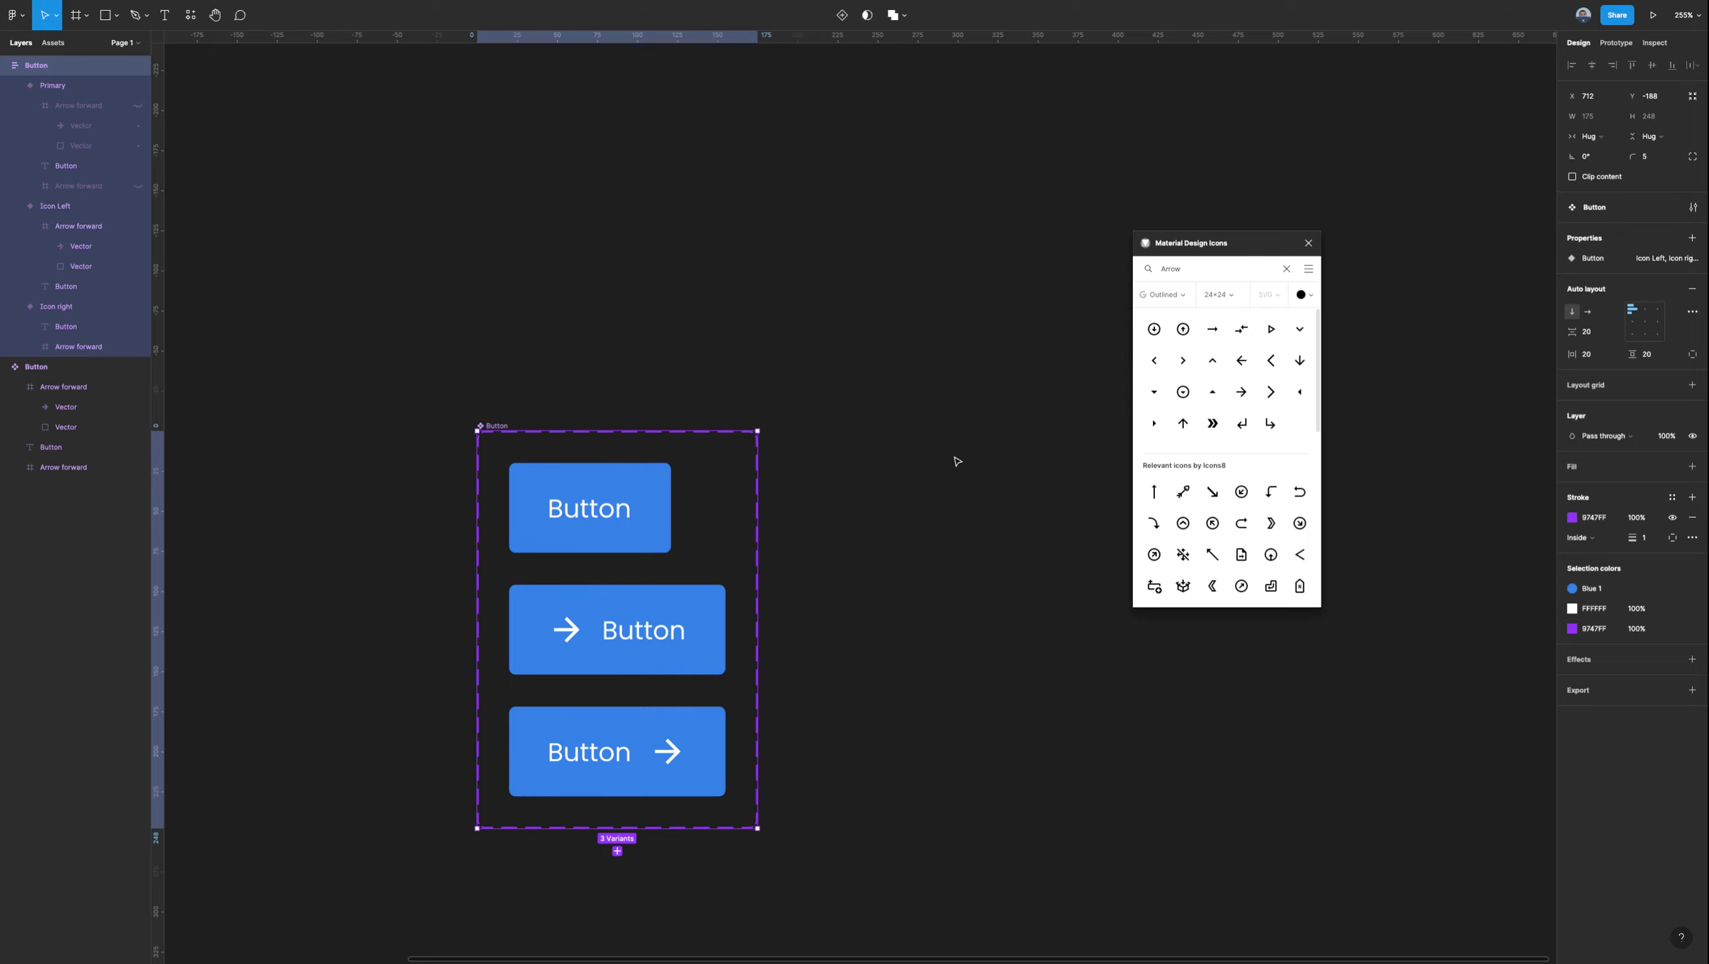
scroll(857, 350, down, 3)
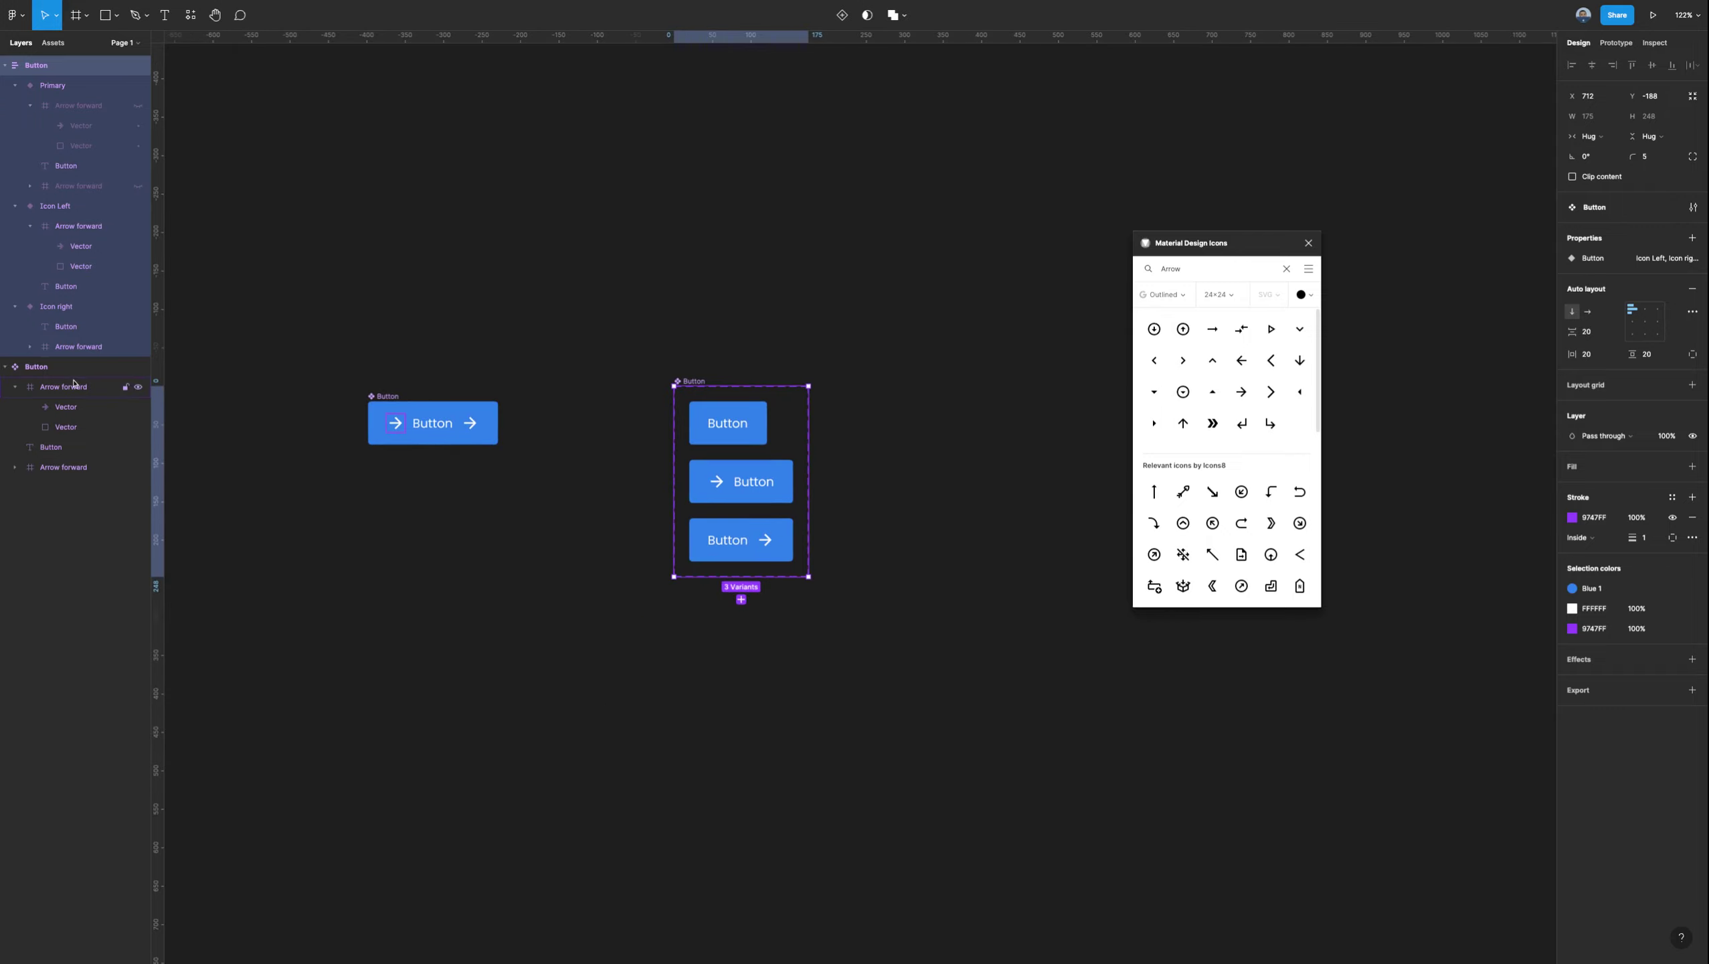
click(6, 368)
scroll(497, 328, up, 5)
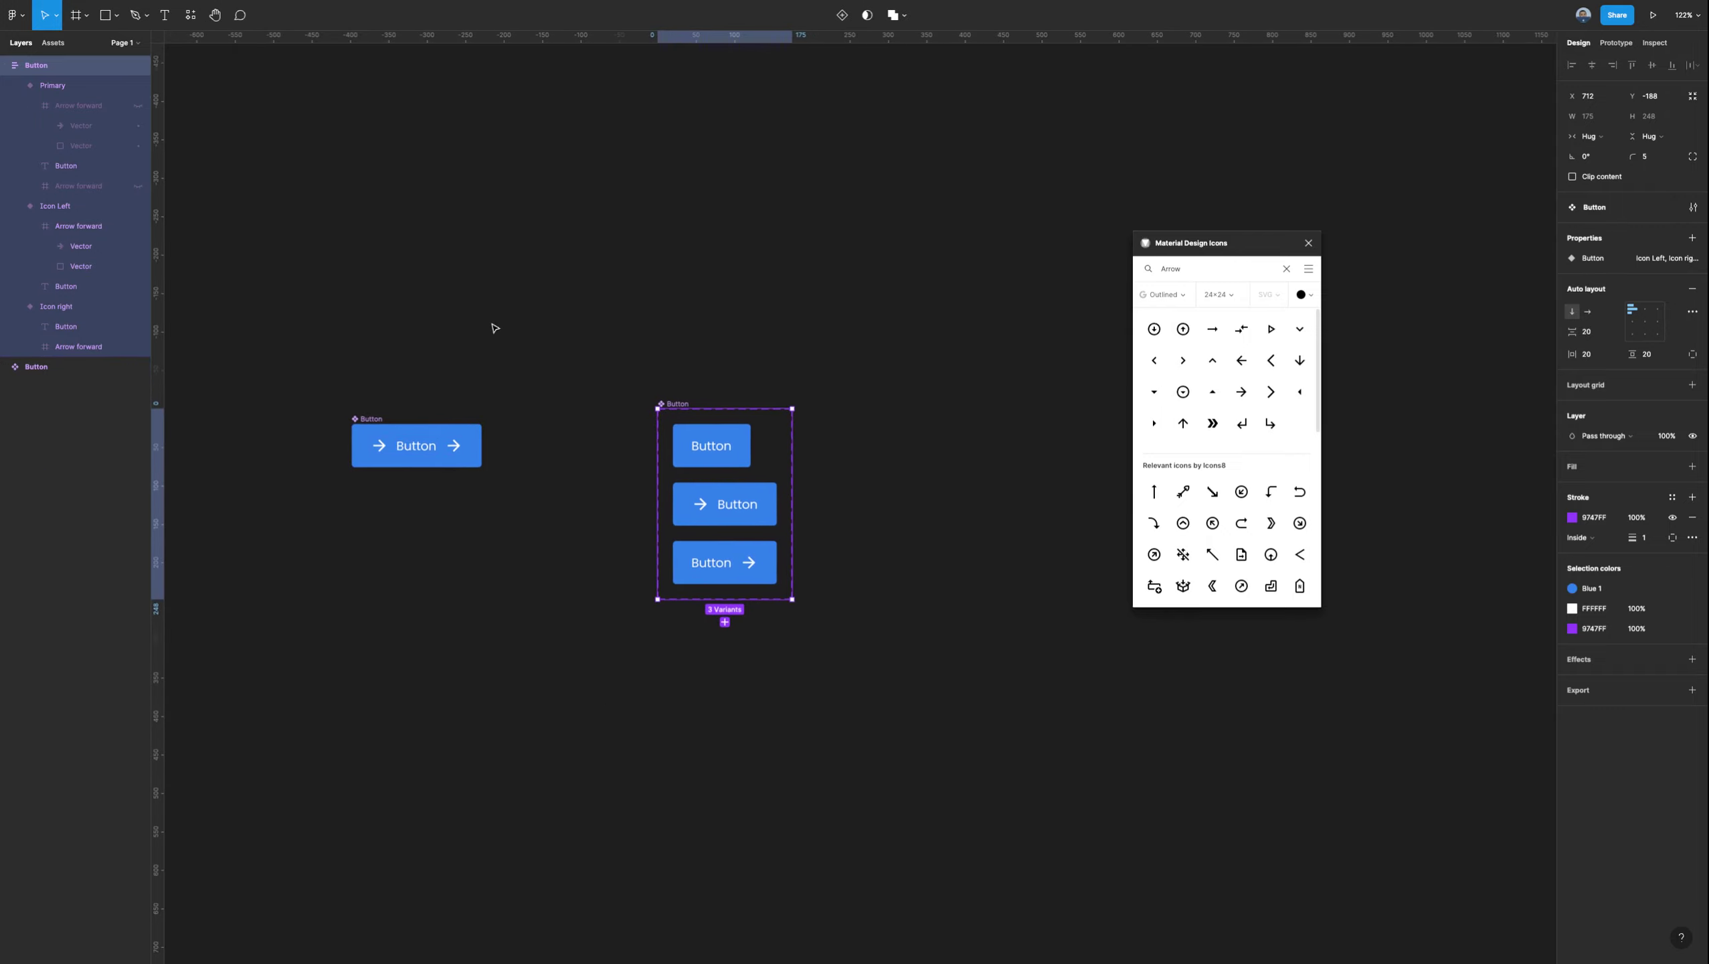
scroll(672, 443, right, 3)
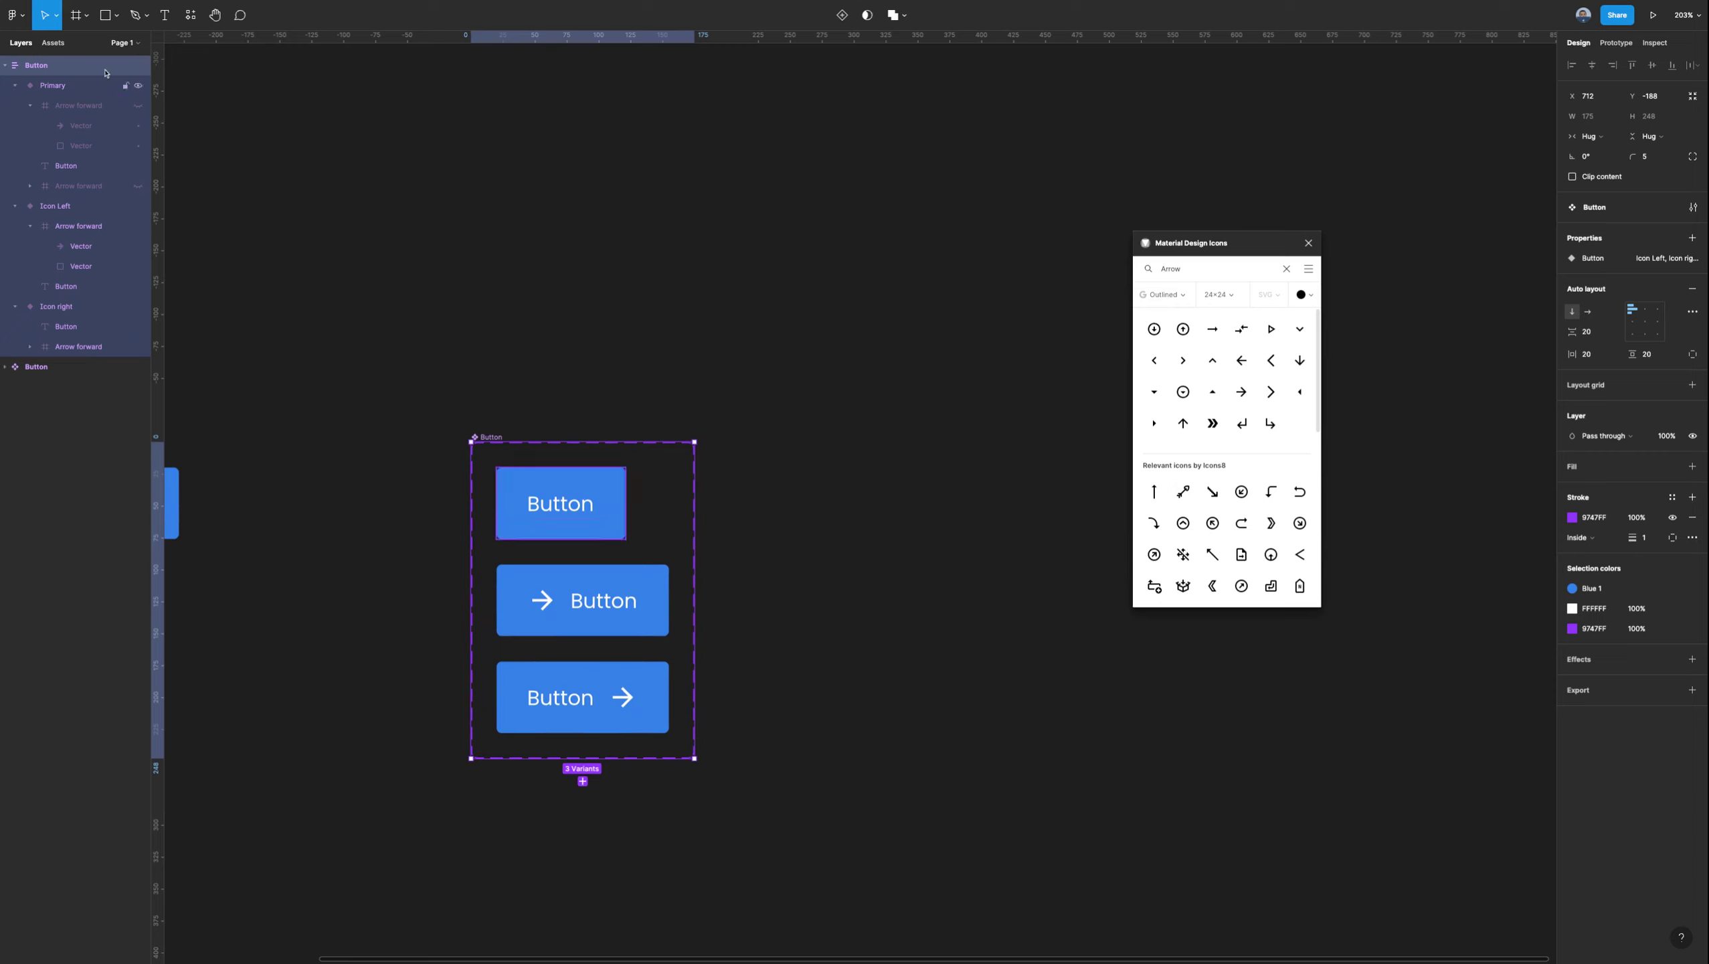
click(54, 43)
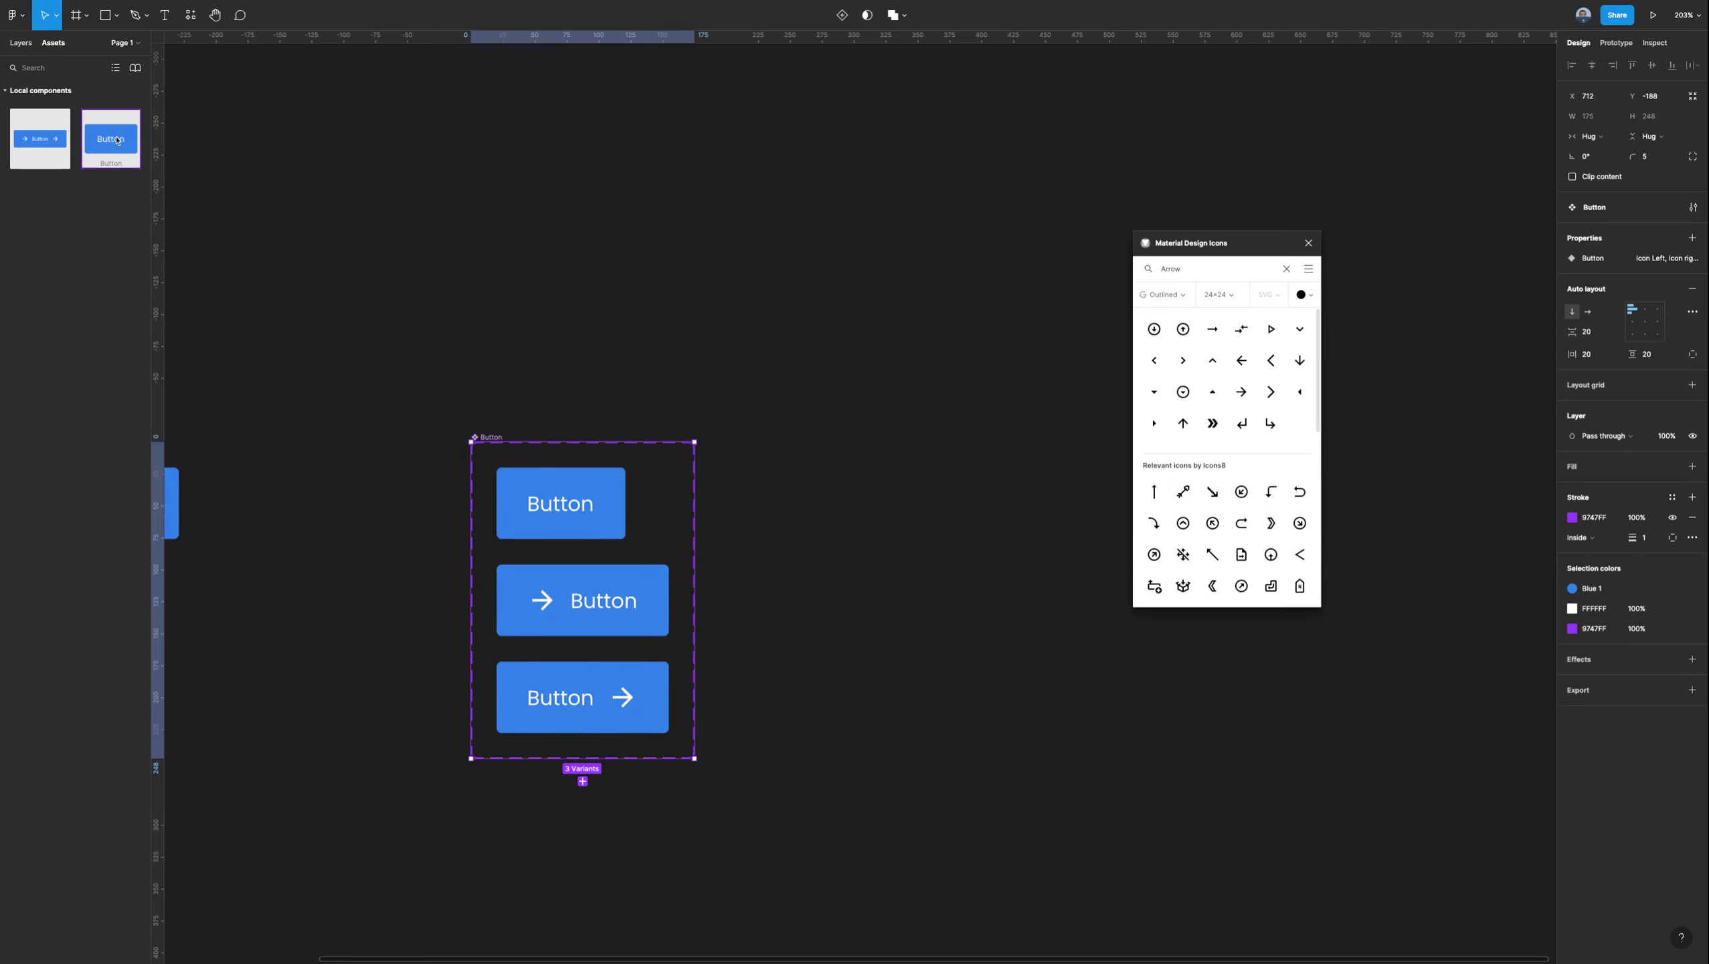
drag(117, 140, 811, 496)
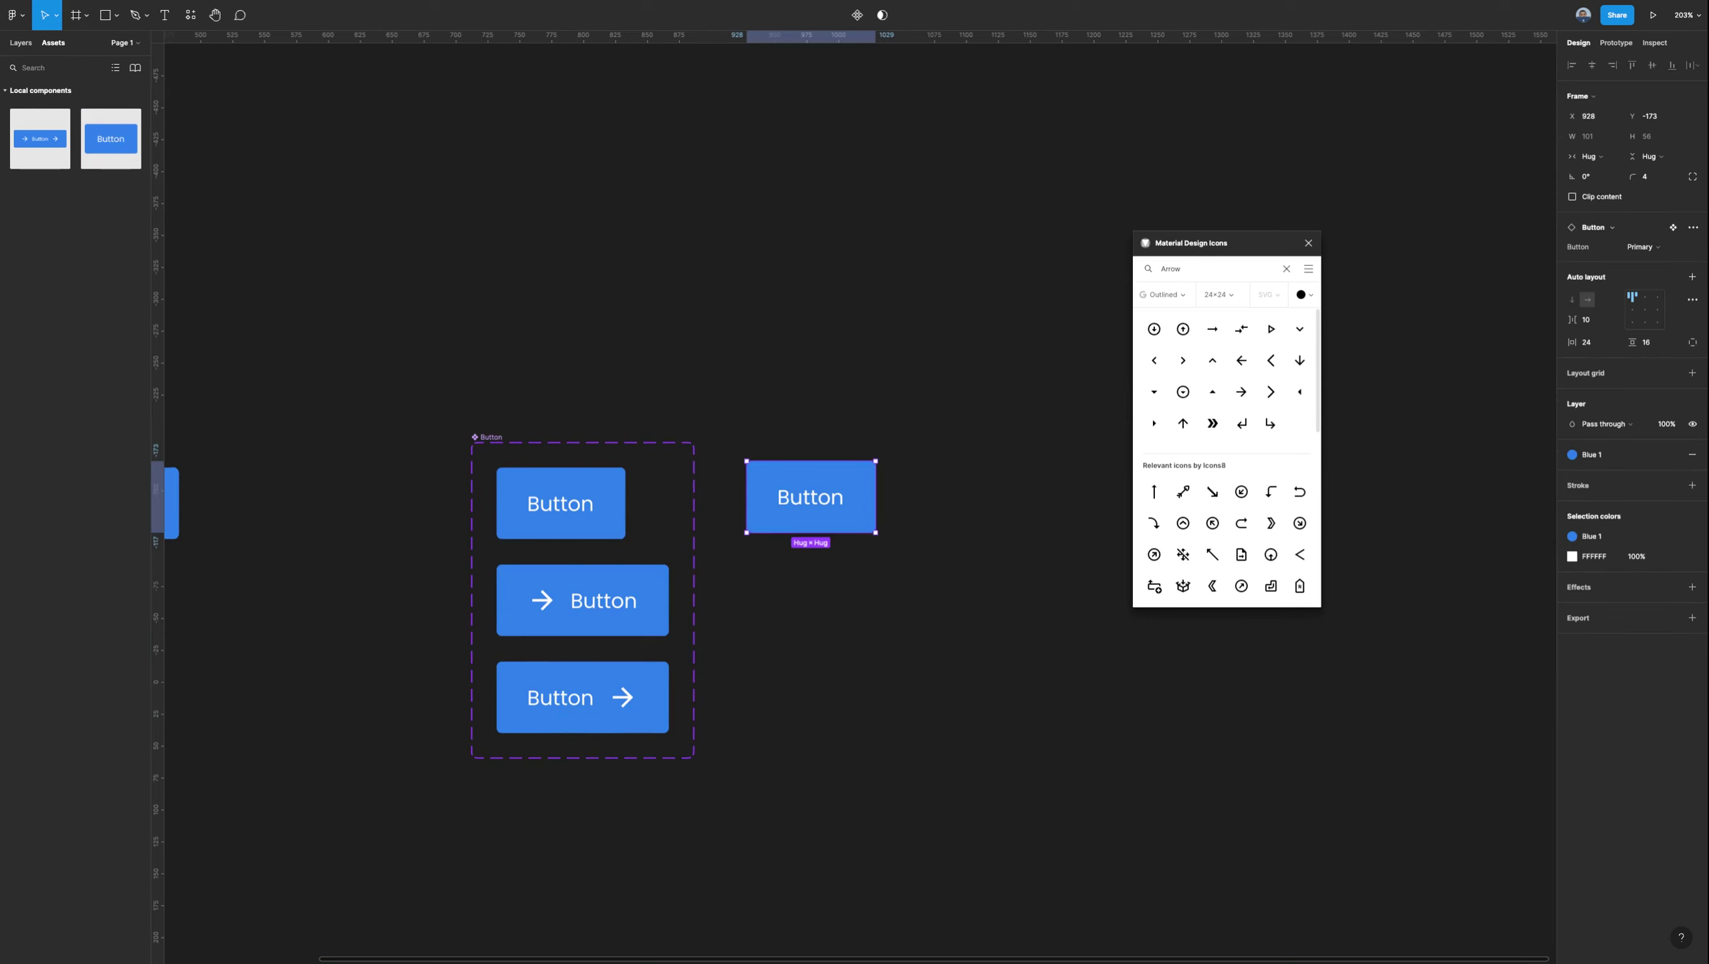
Test the Icon right and Icon Left variants on the Button instance, return it to Primary, and move it higher than the component set.
click(1659, 247)
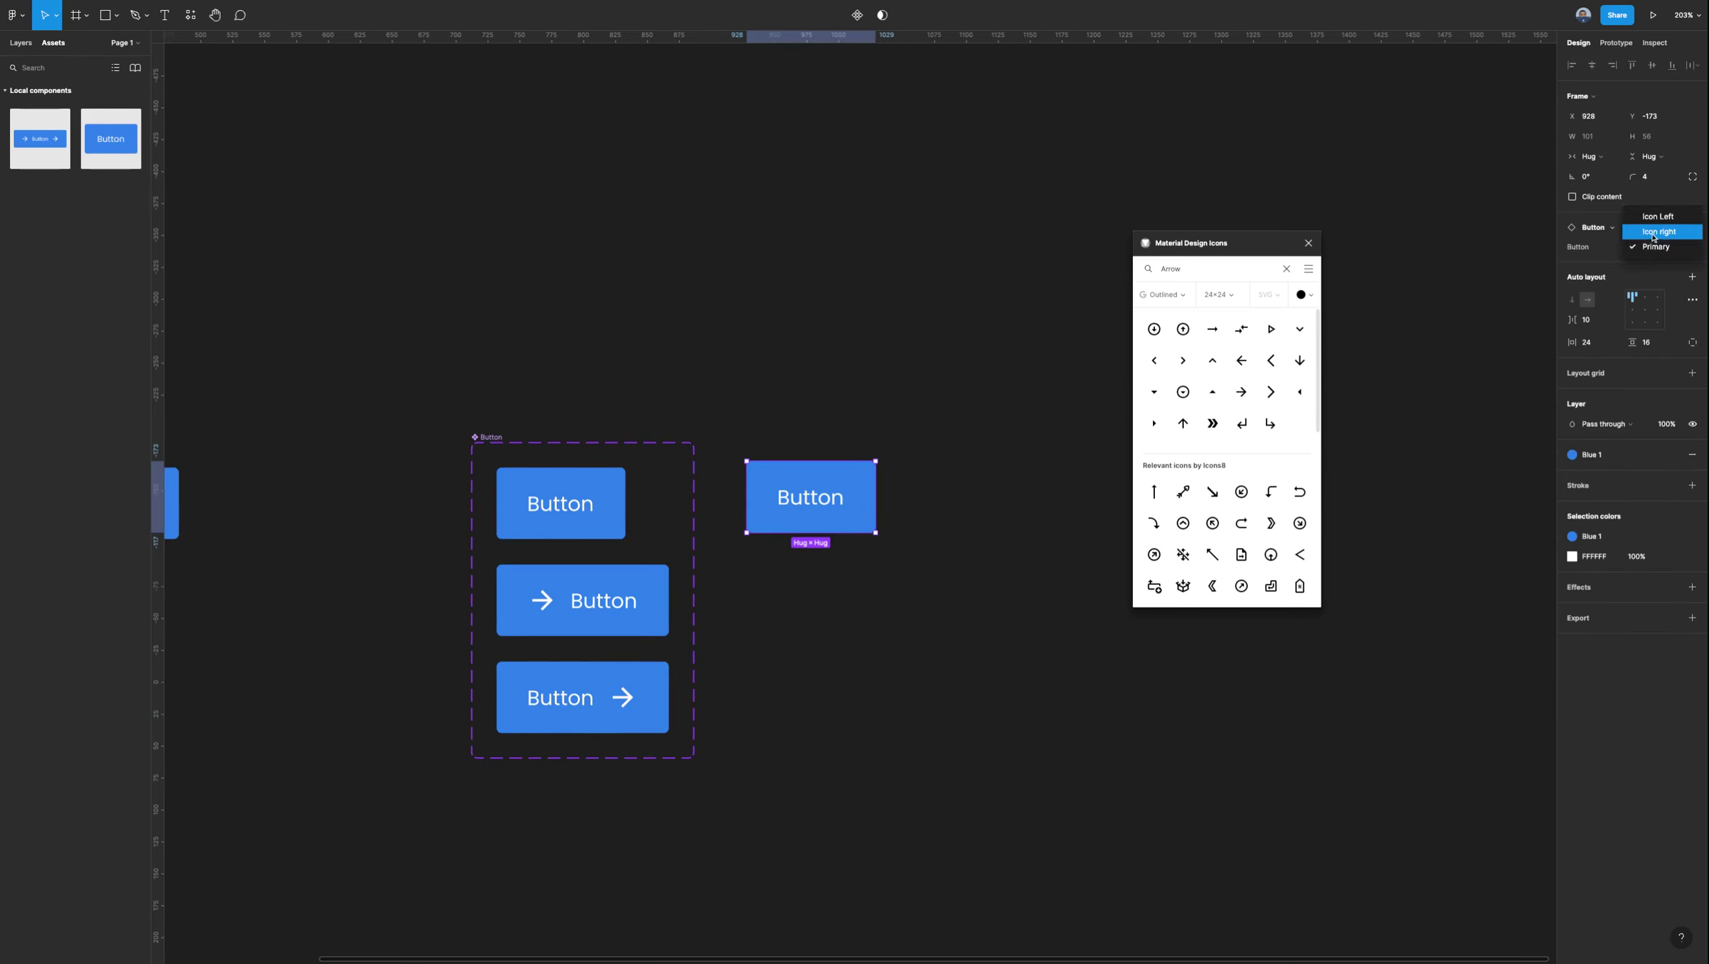
click(1658, 231)
click(1682, 252)
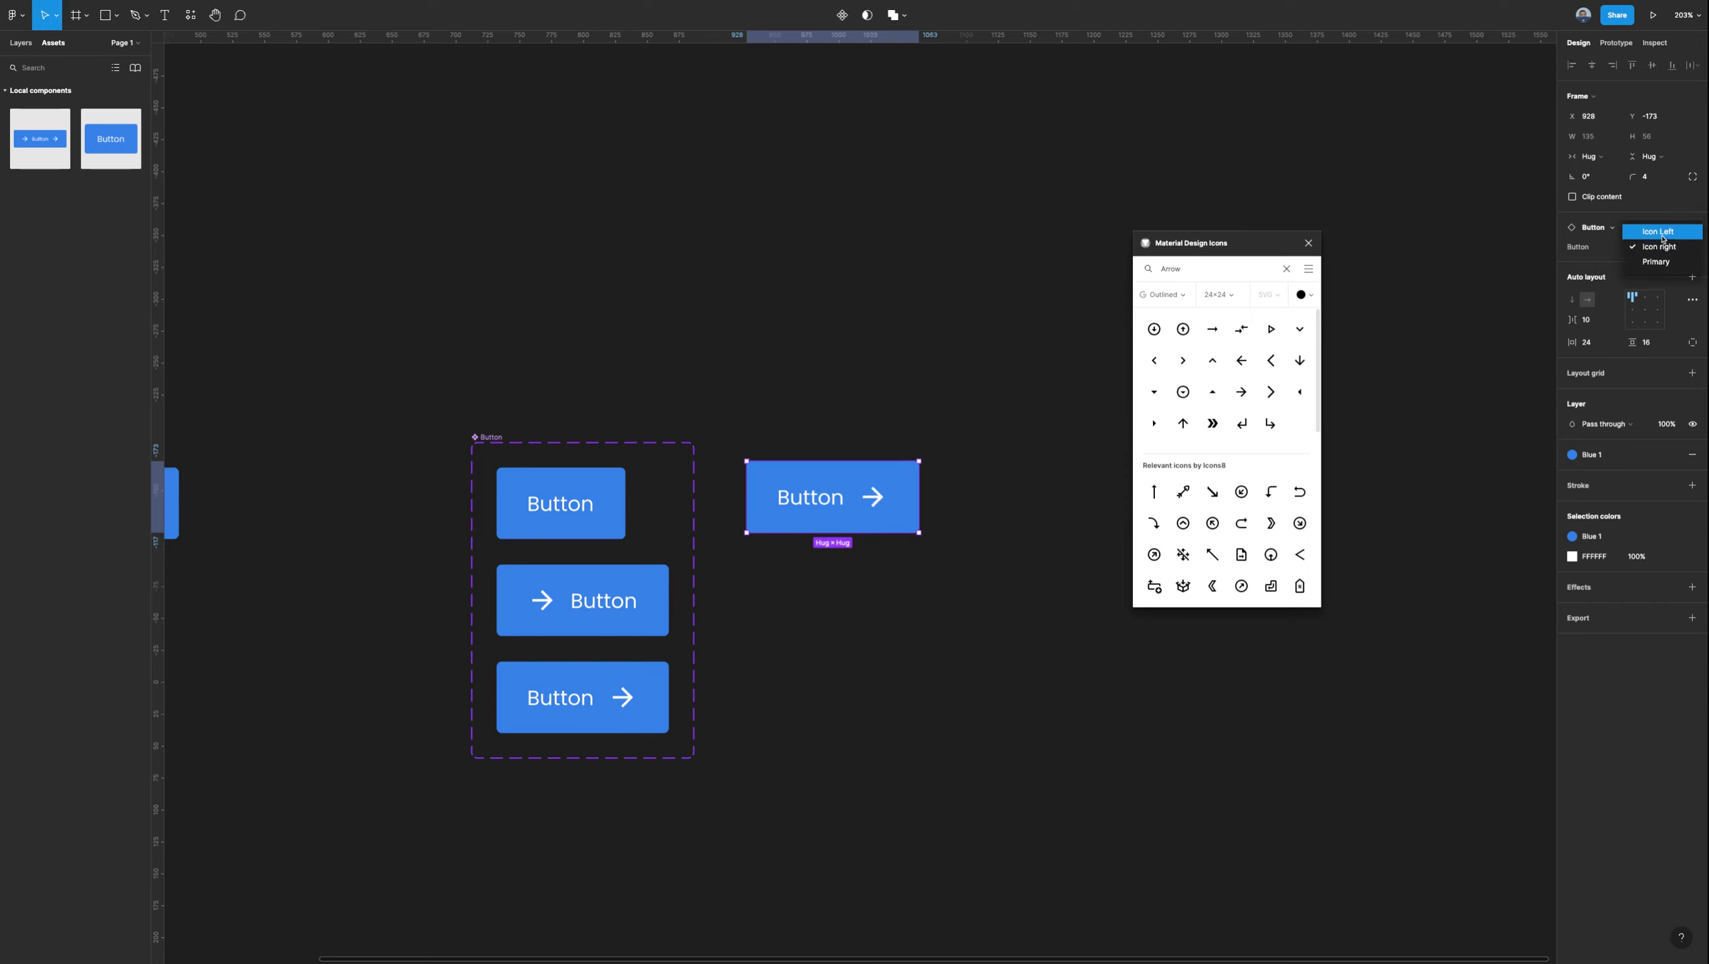
click(1663, 235)
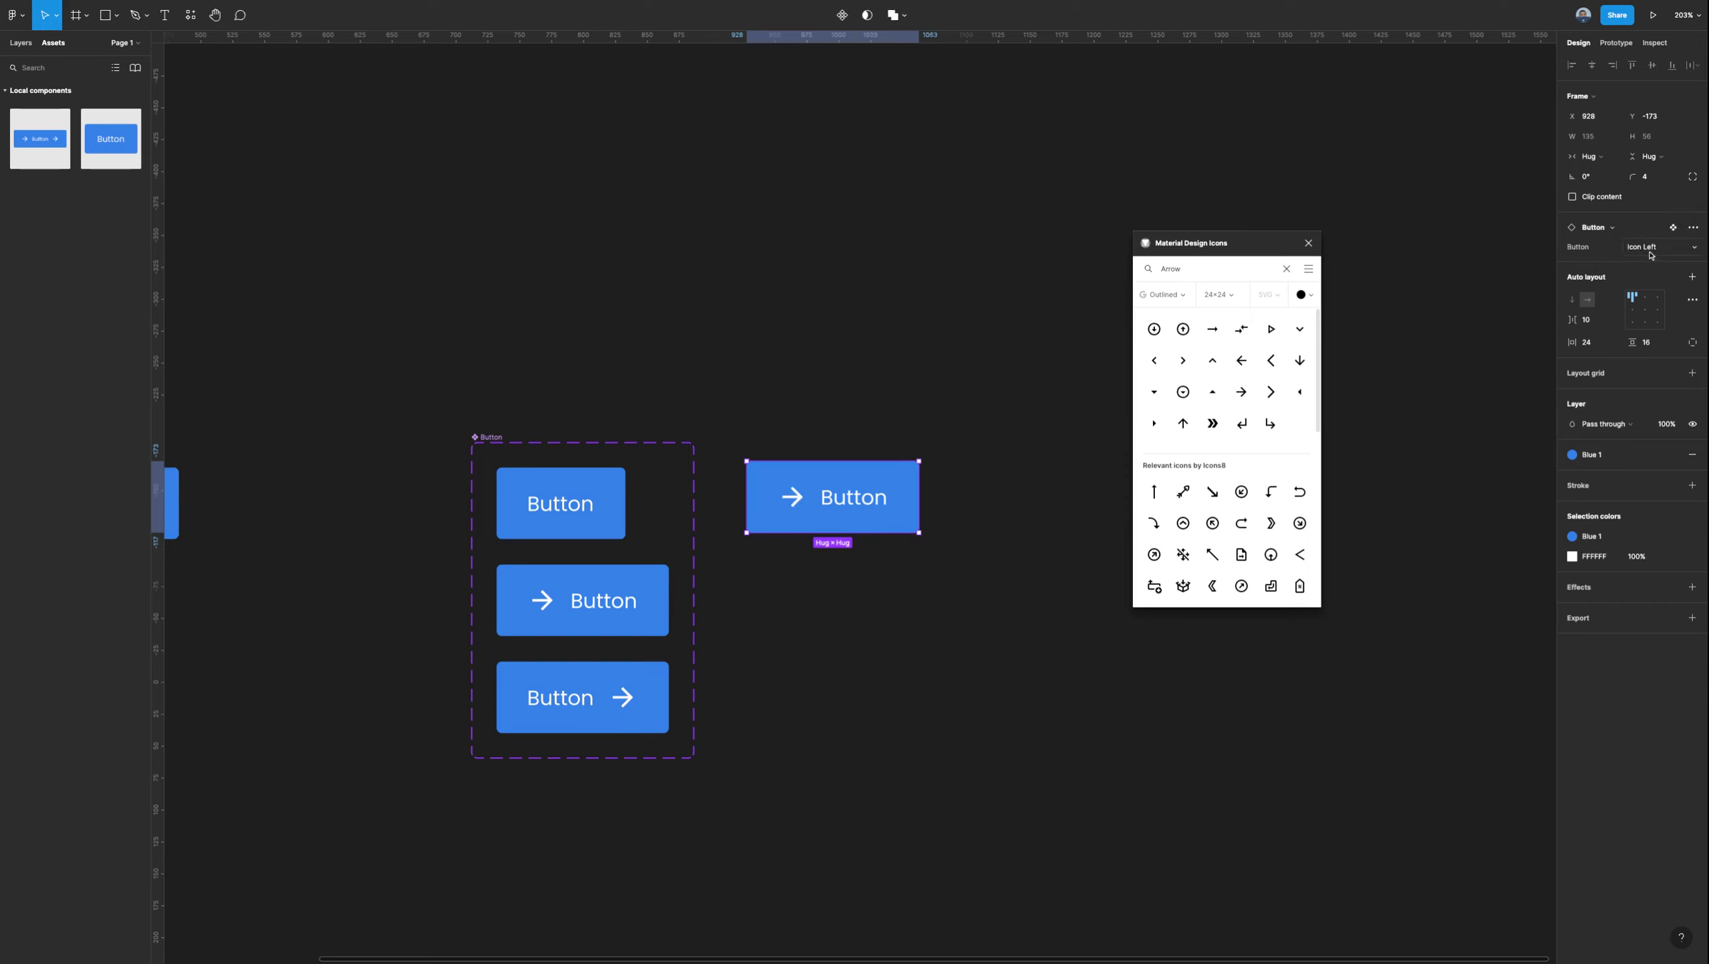
click(1649, 250)
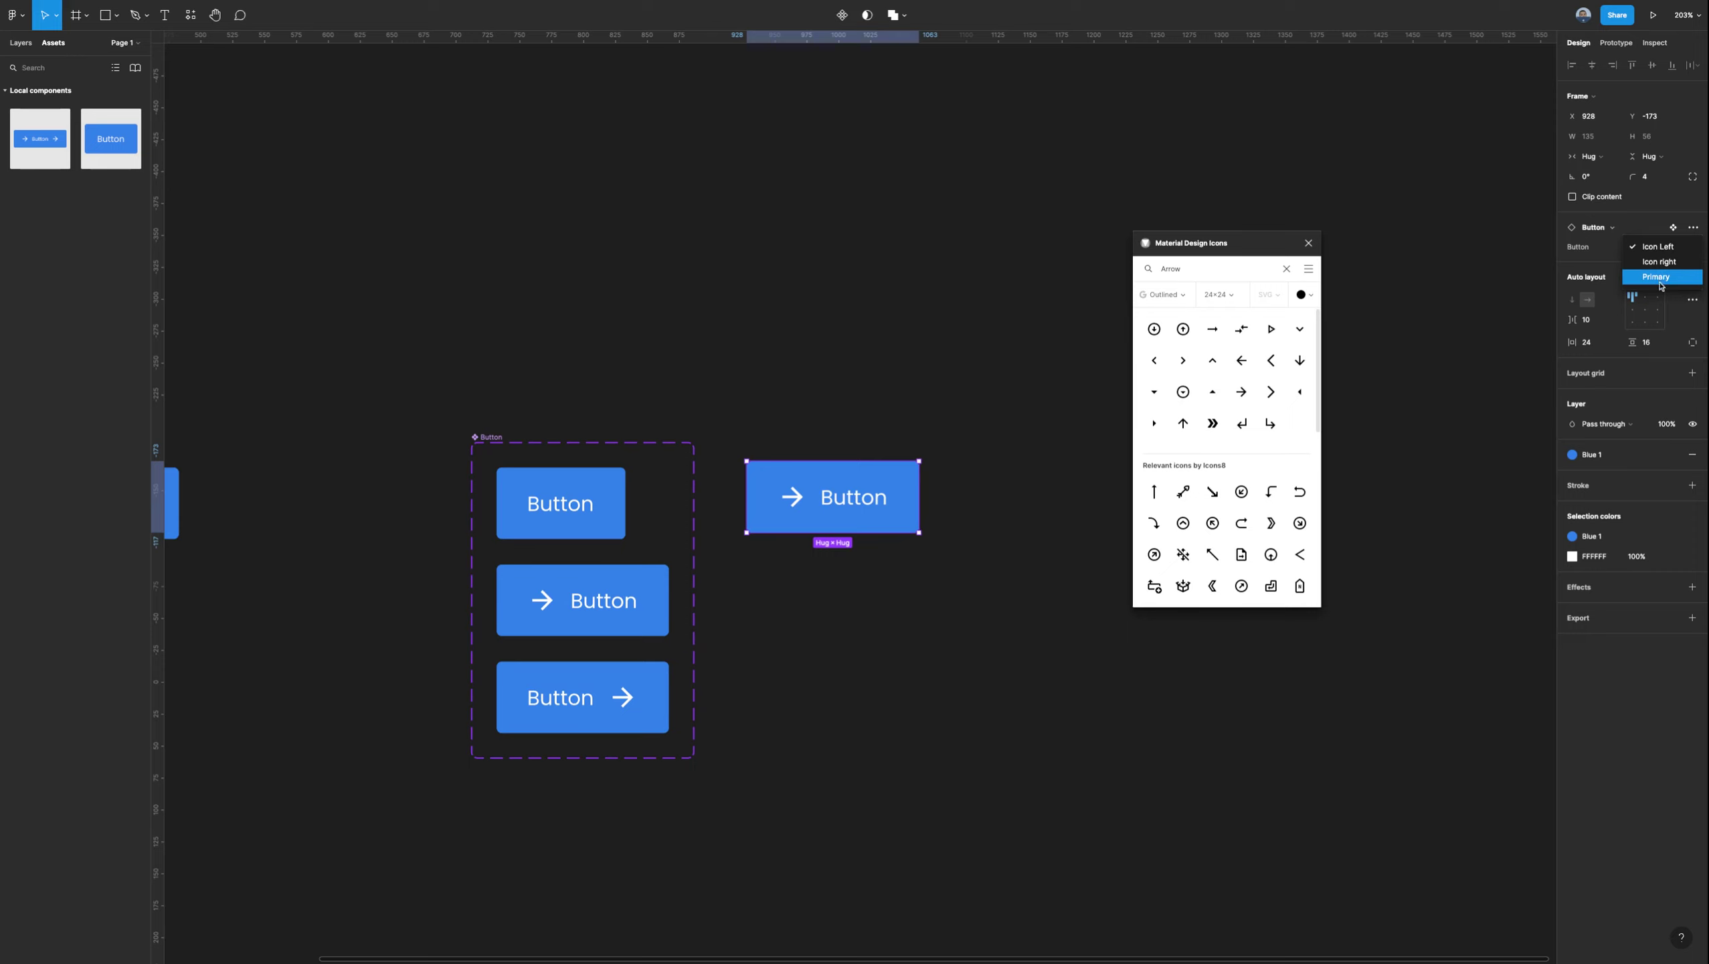
click(1659, 277)
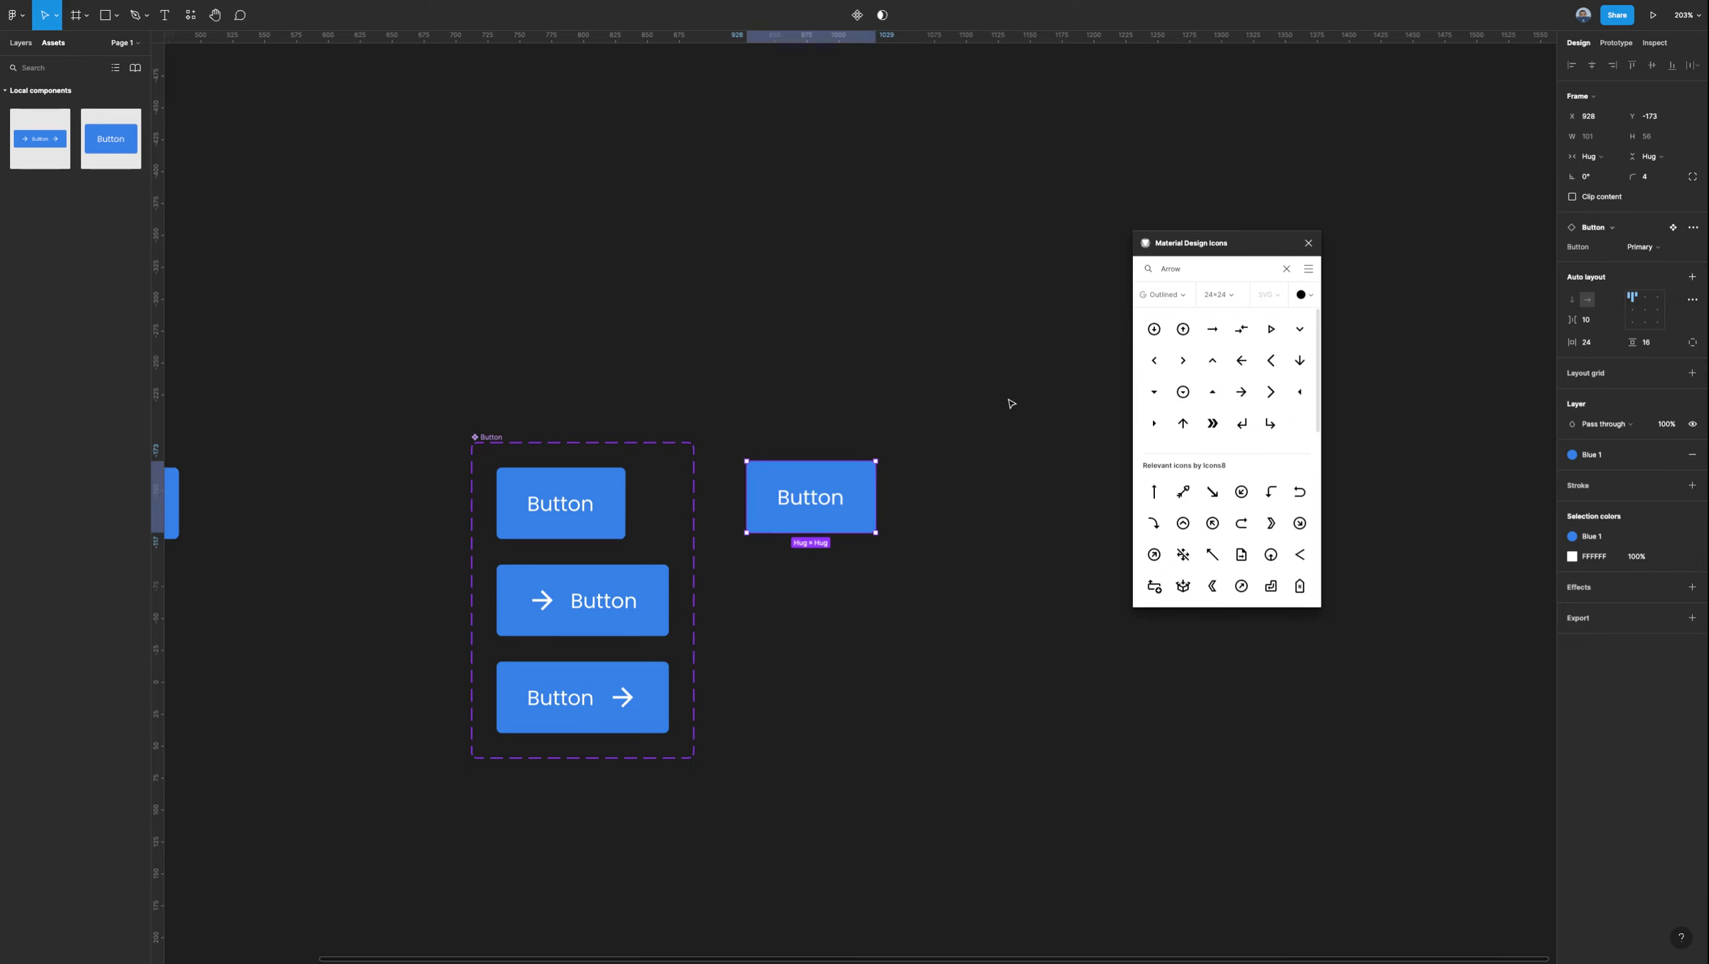
drag(860, 493, 852, 361)
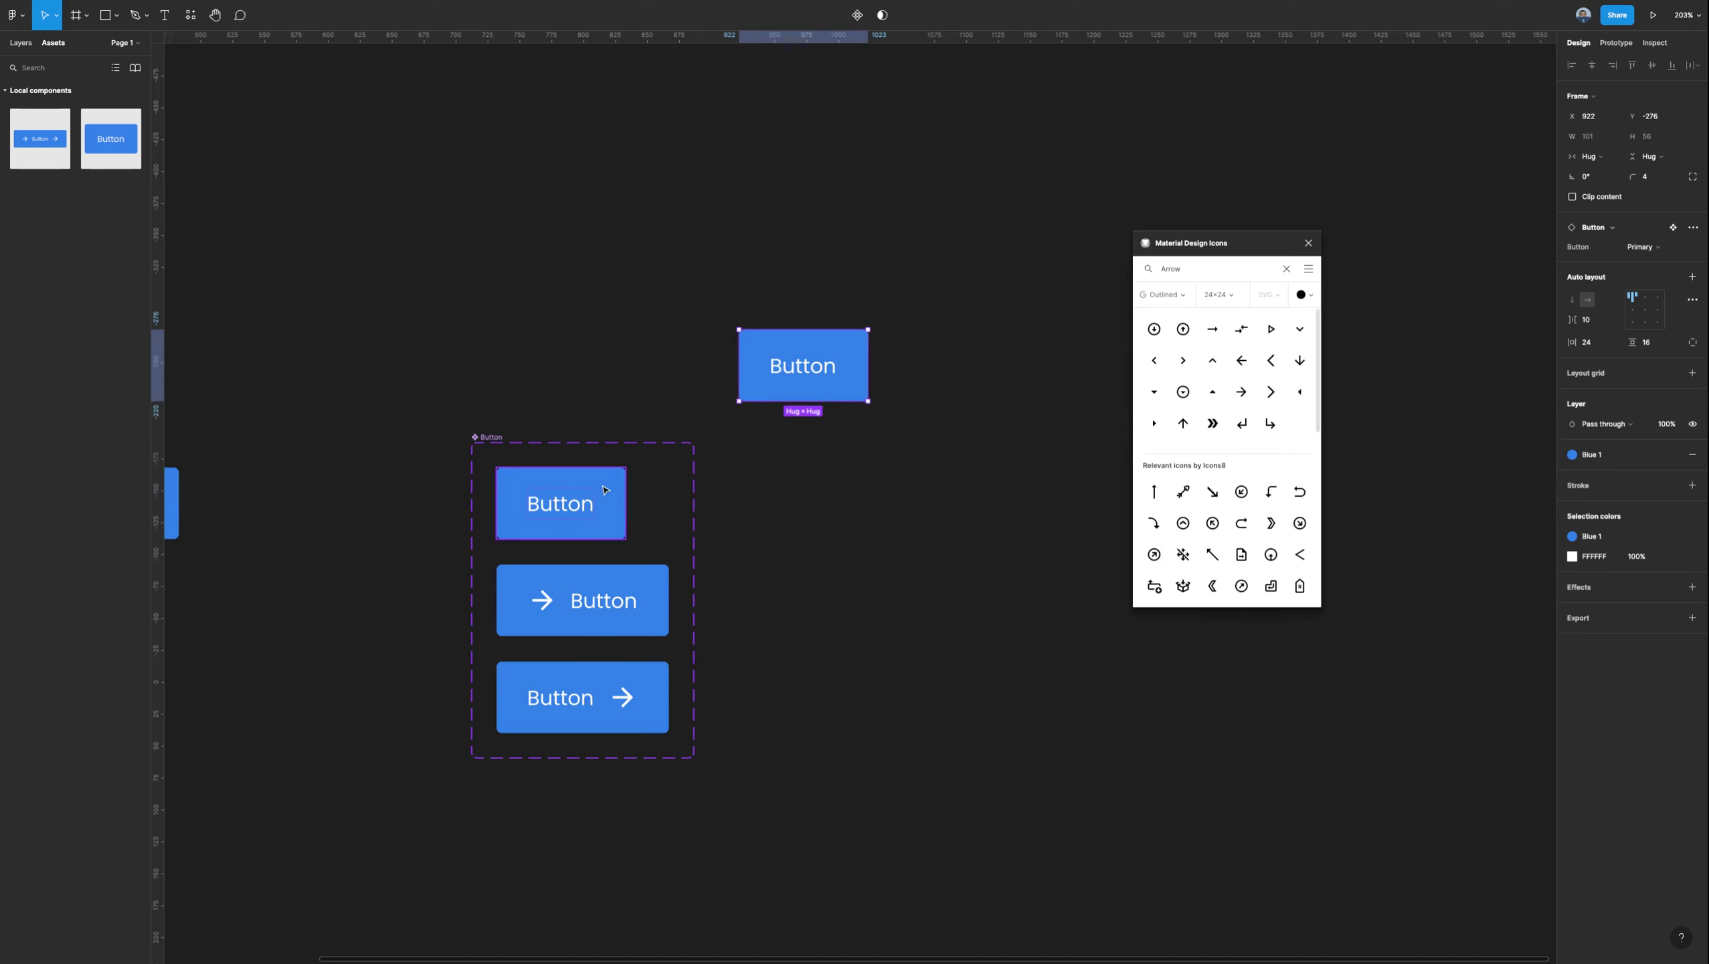
Duplicate the Primary, Icon Left and Icon right variants together inside the Button component set.
click(608, 488)
scroll(626, 489, up, 3)
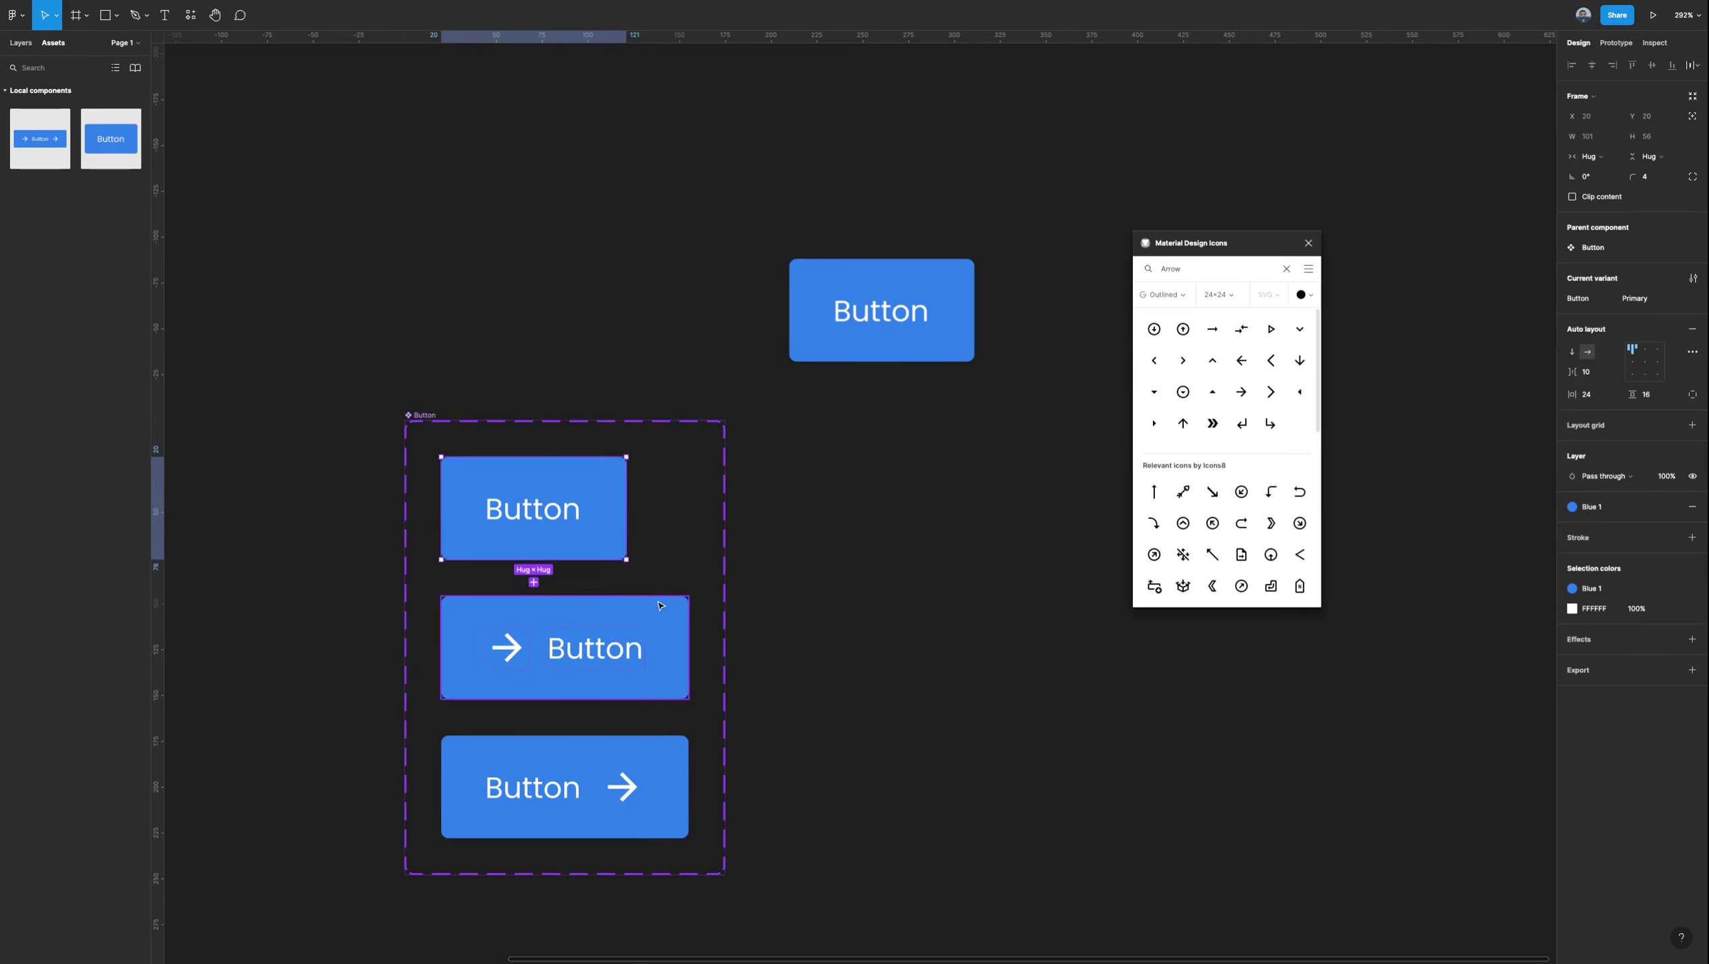
scroll(661, 630, down, 2)
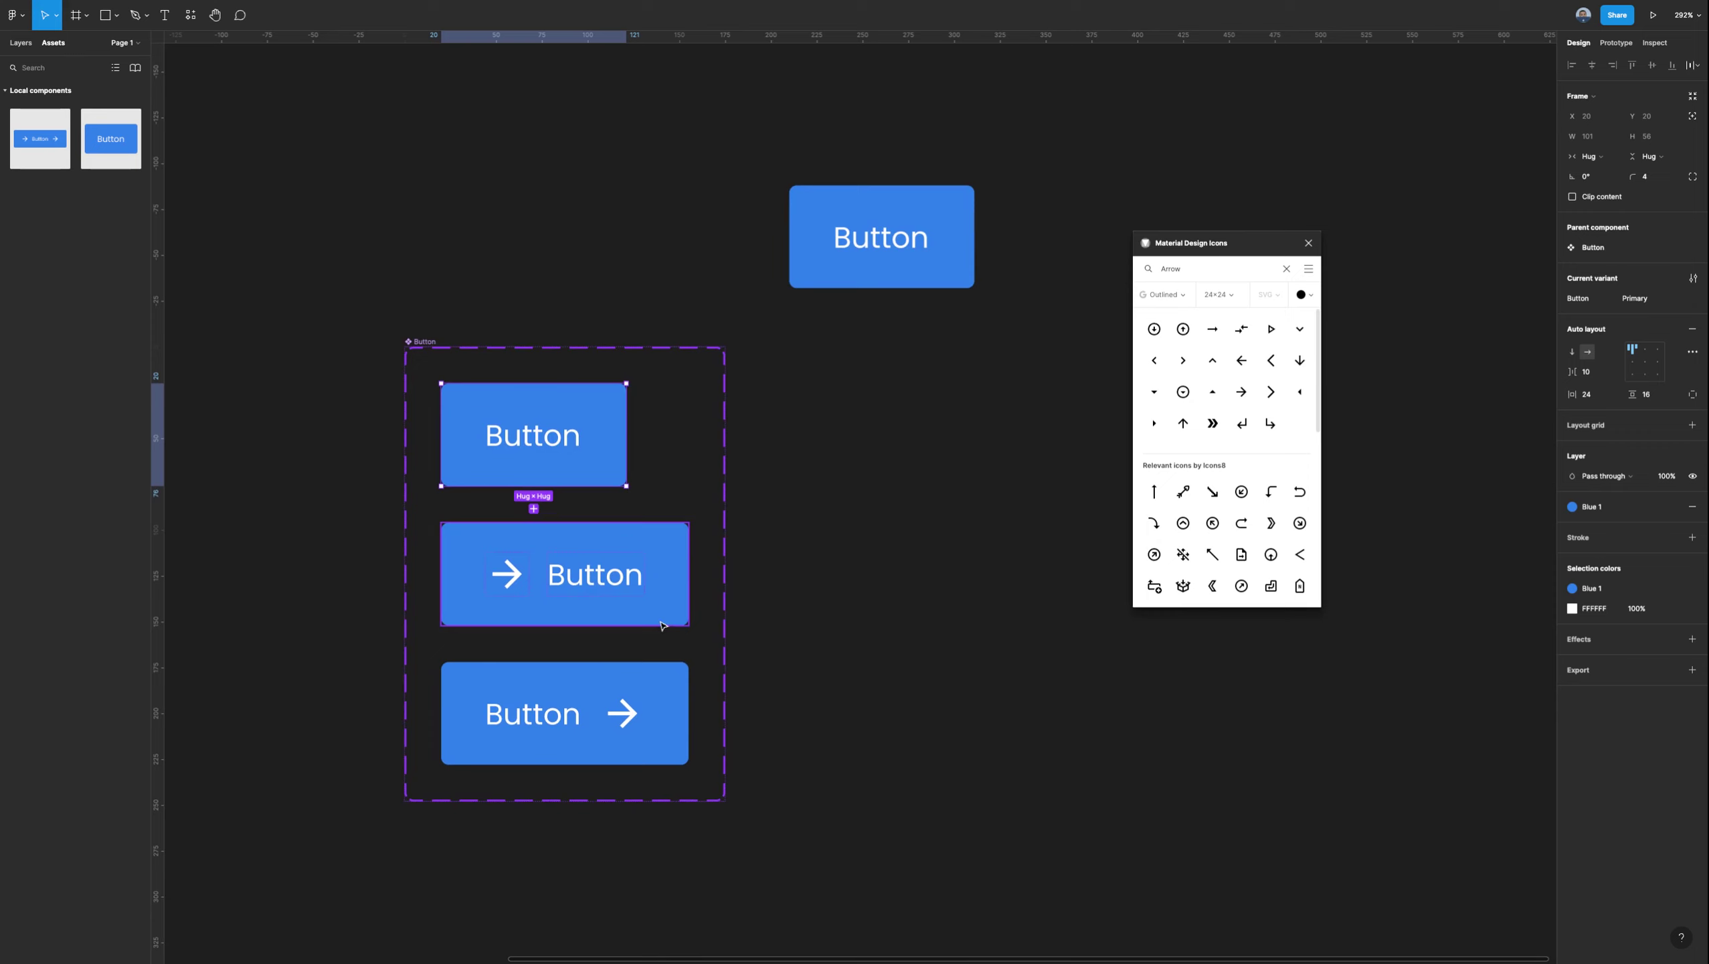
shift+click(667, 554)
shift+click(668, 703)
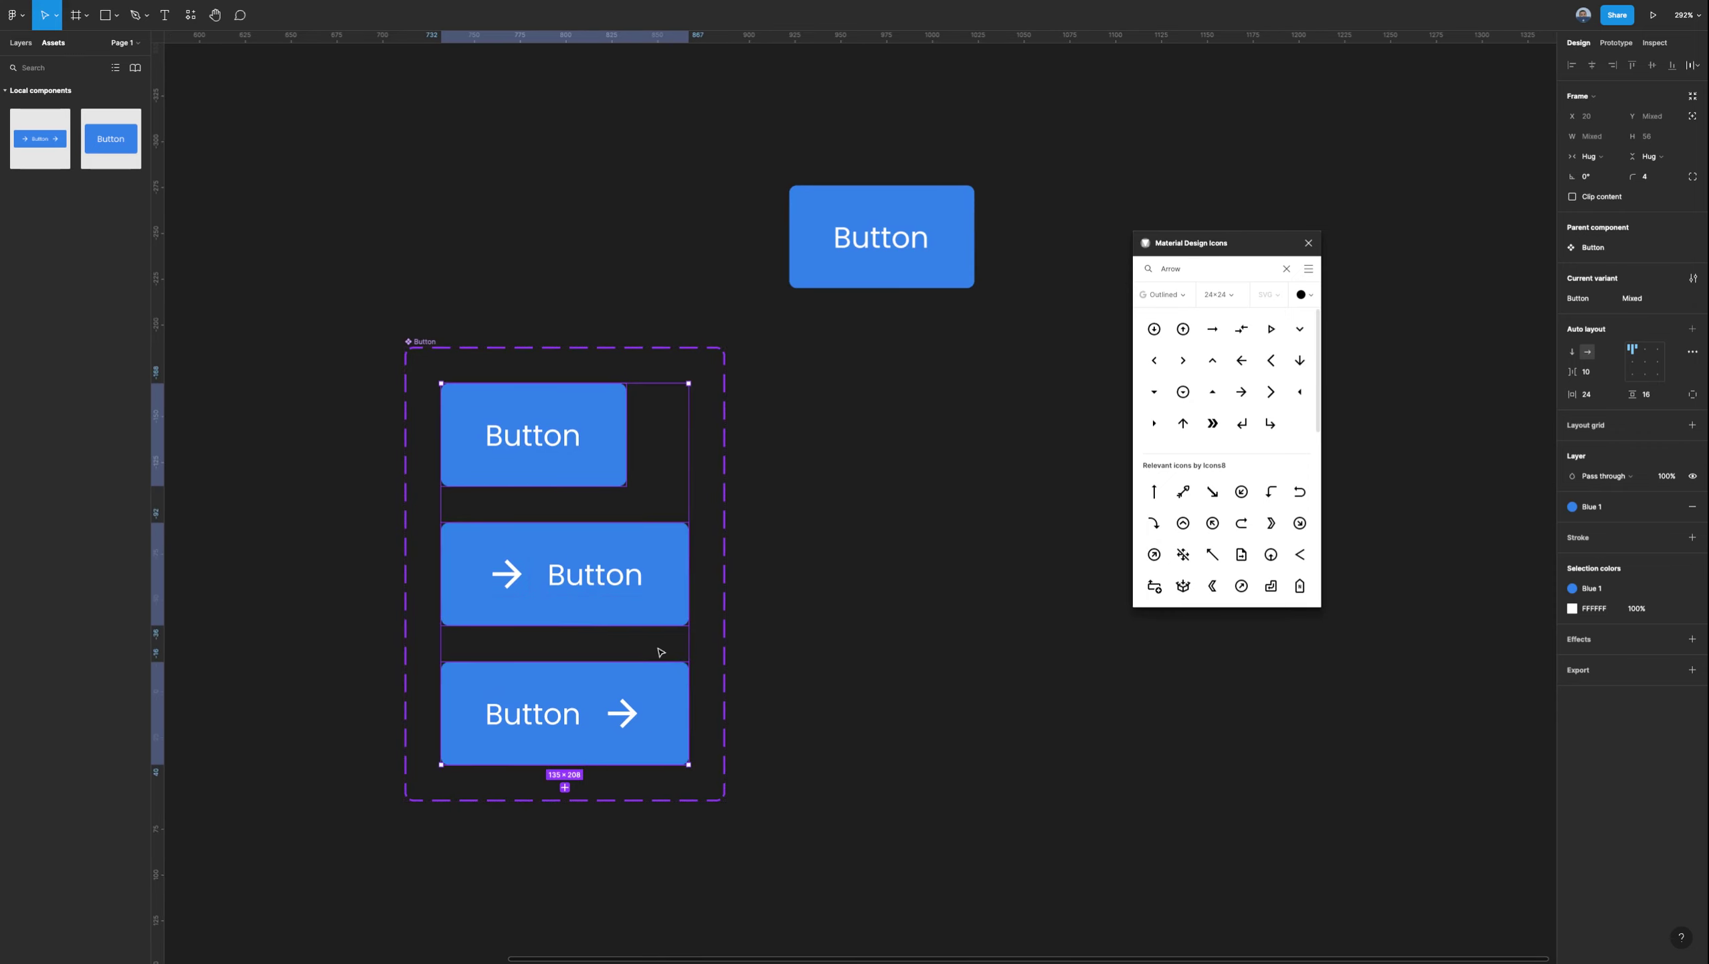
key(ctrl+d)
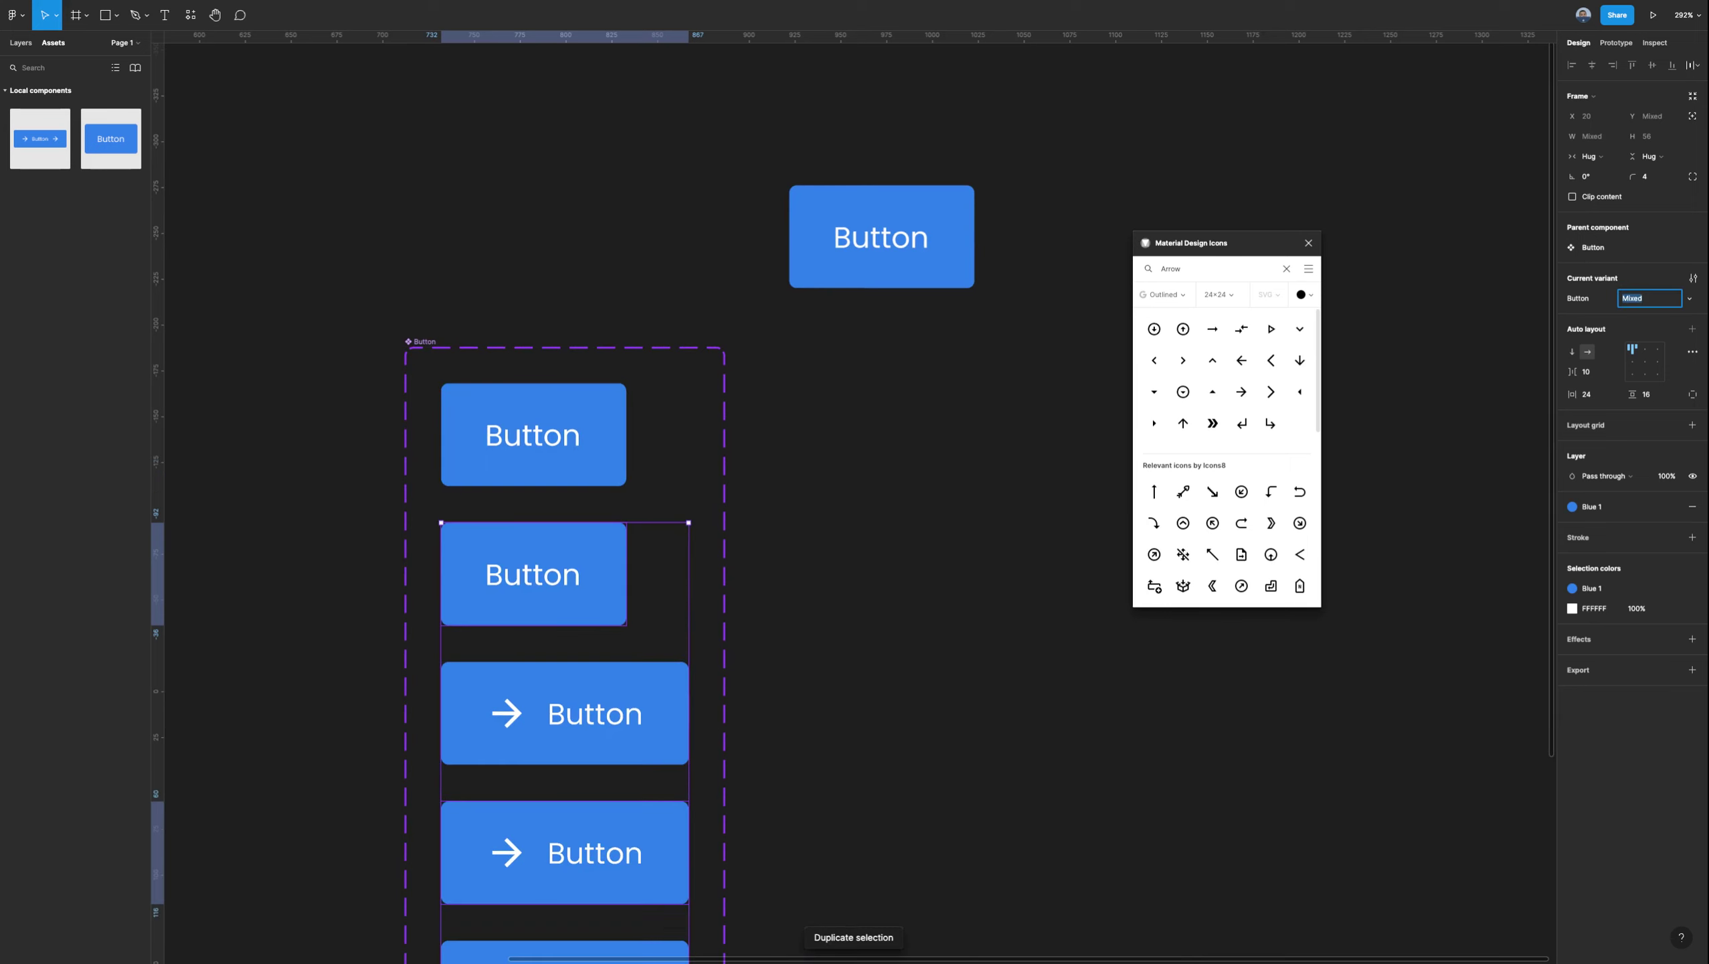
scroll(681, 669, down, 5)
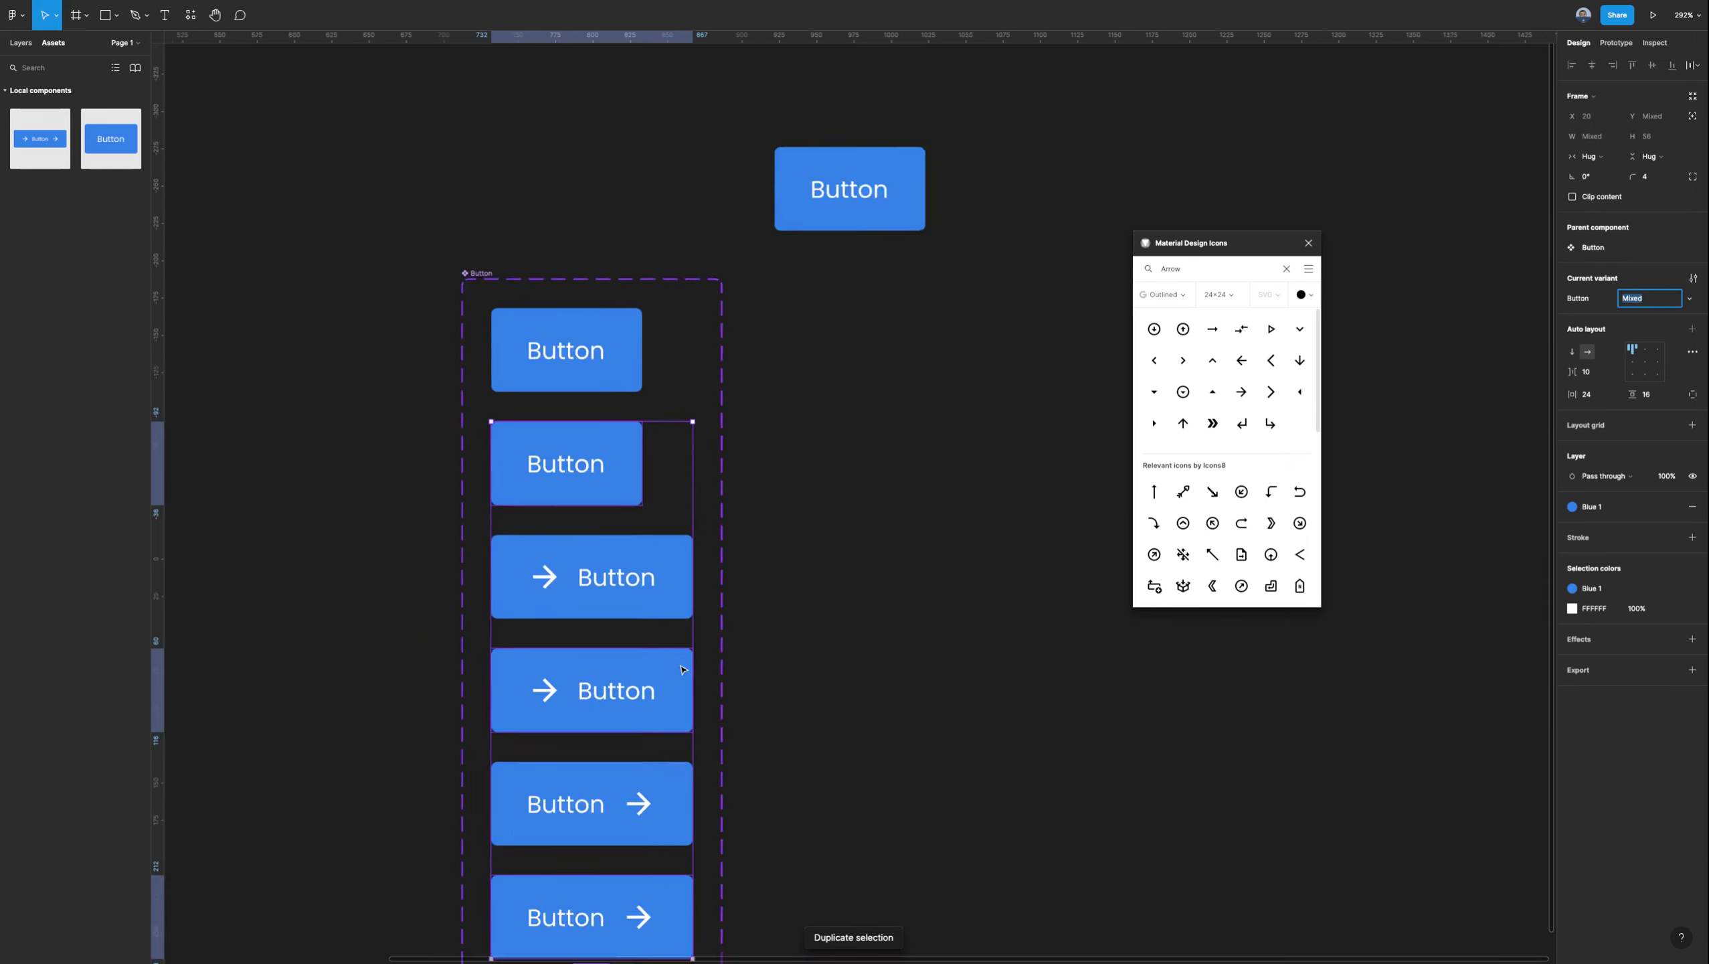
Check the Button property values of the icon variants inside the Button component set.
scroll(681, 669, down, 2)
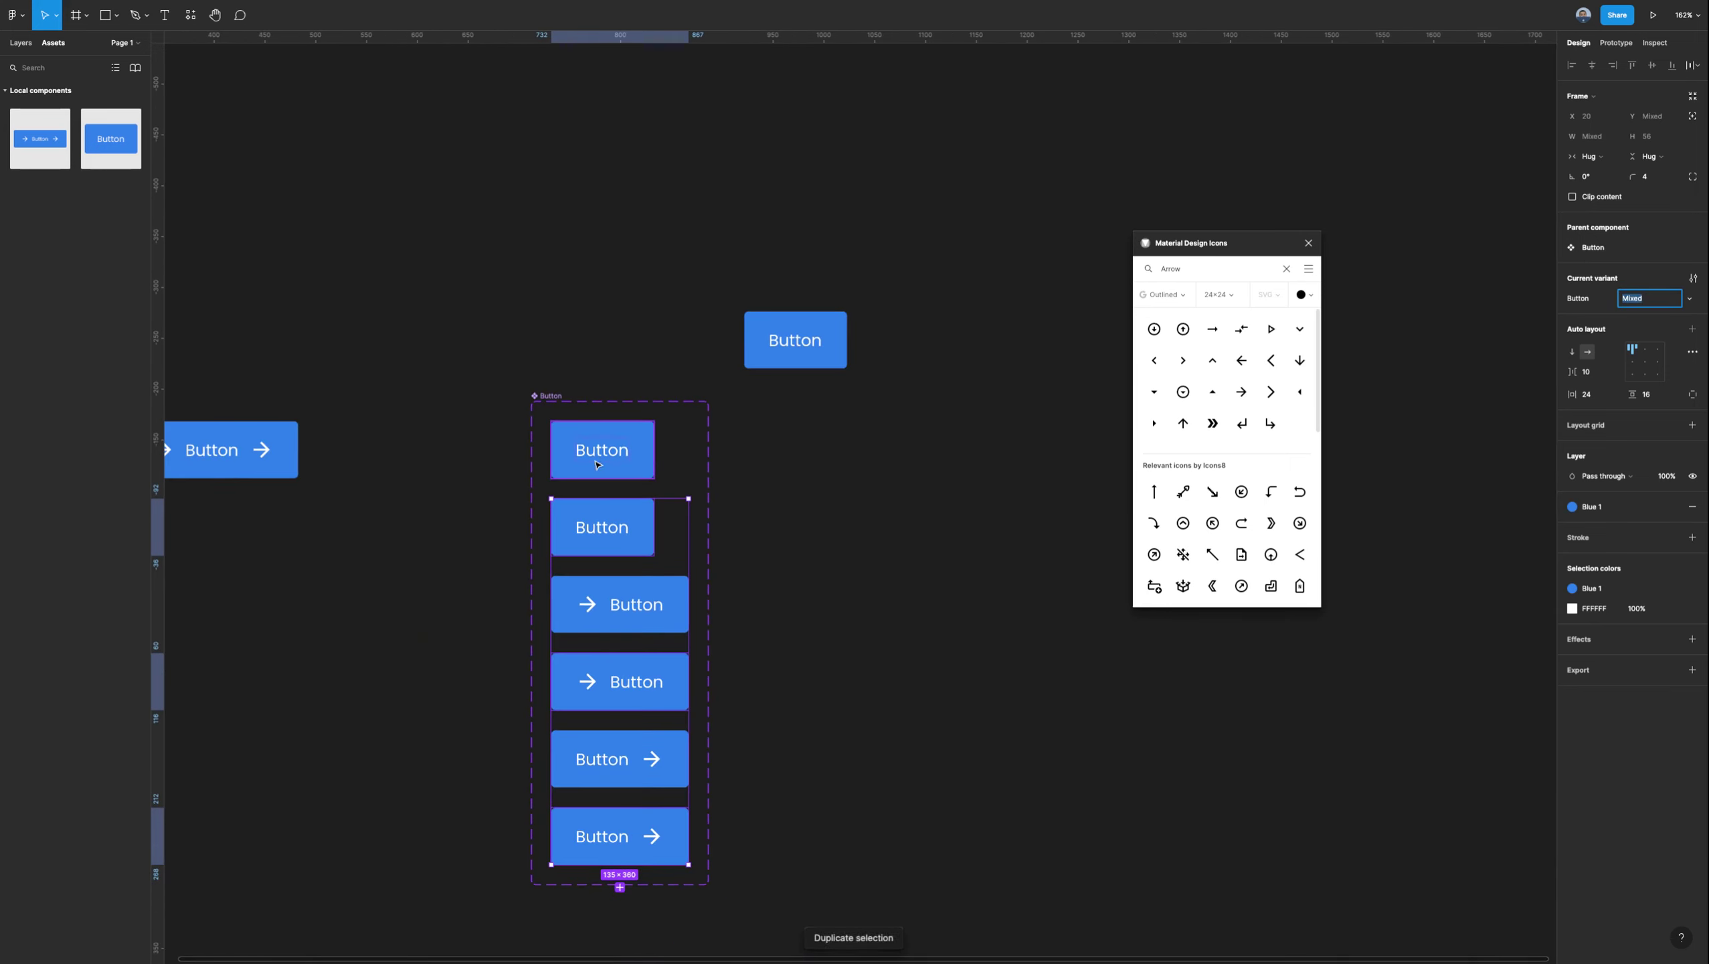
click(559, 397)
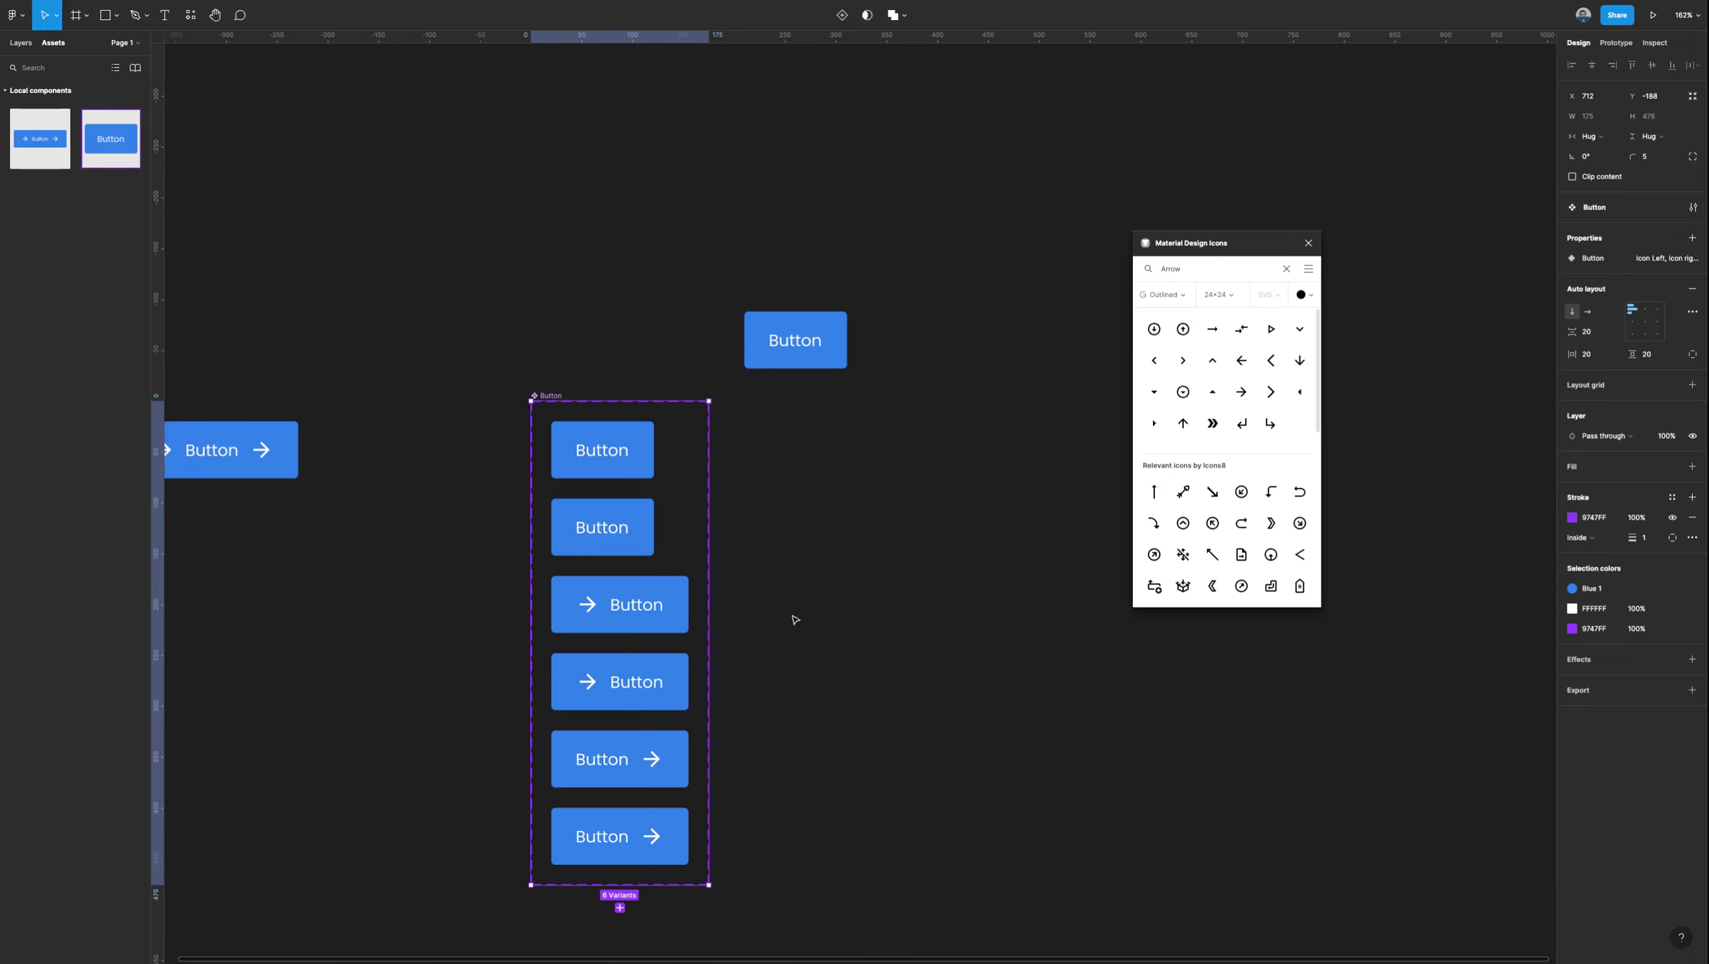
click(665, 596)
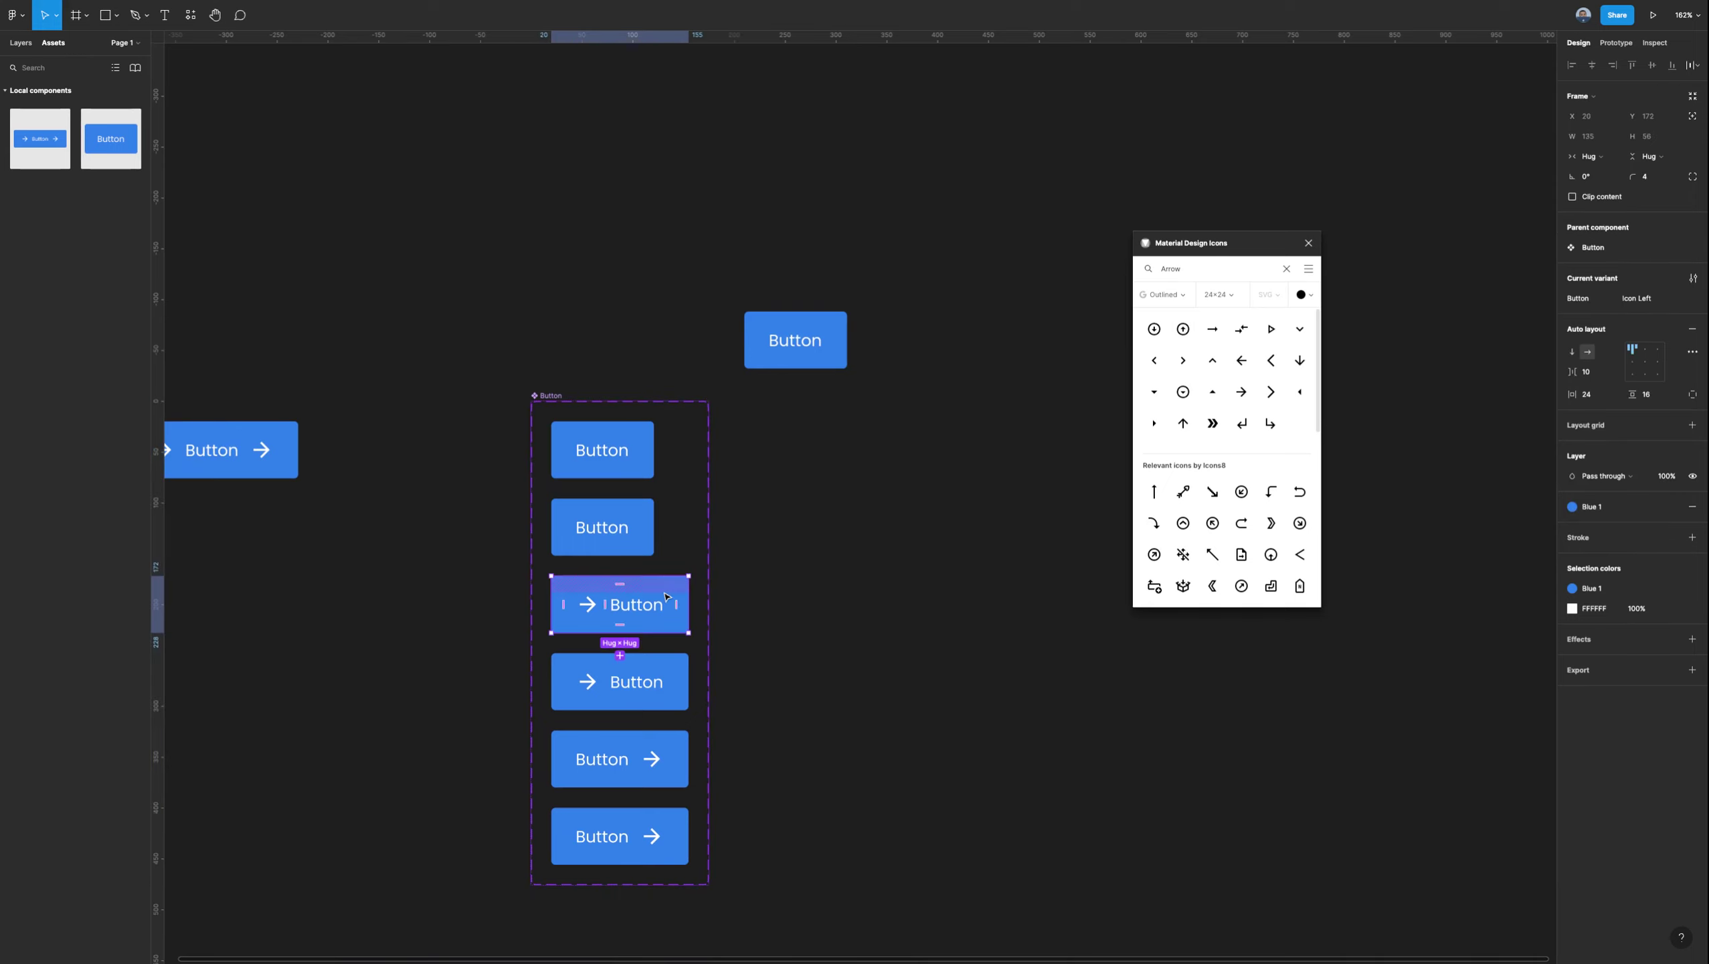
click(676, 679)
click(673, 739)
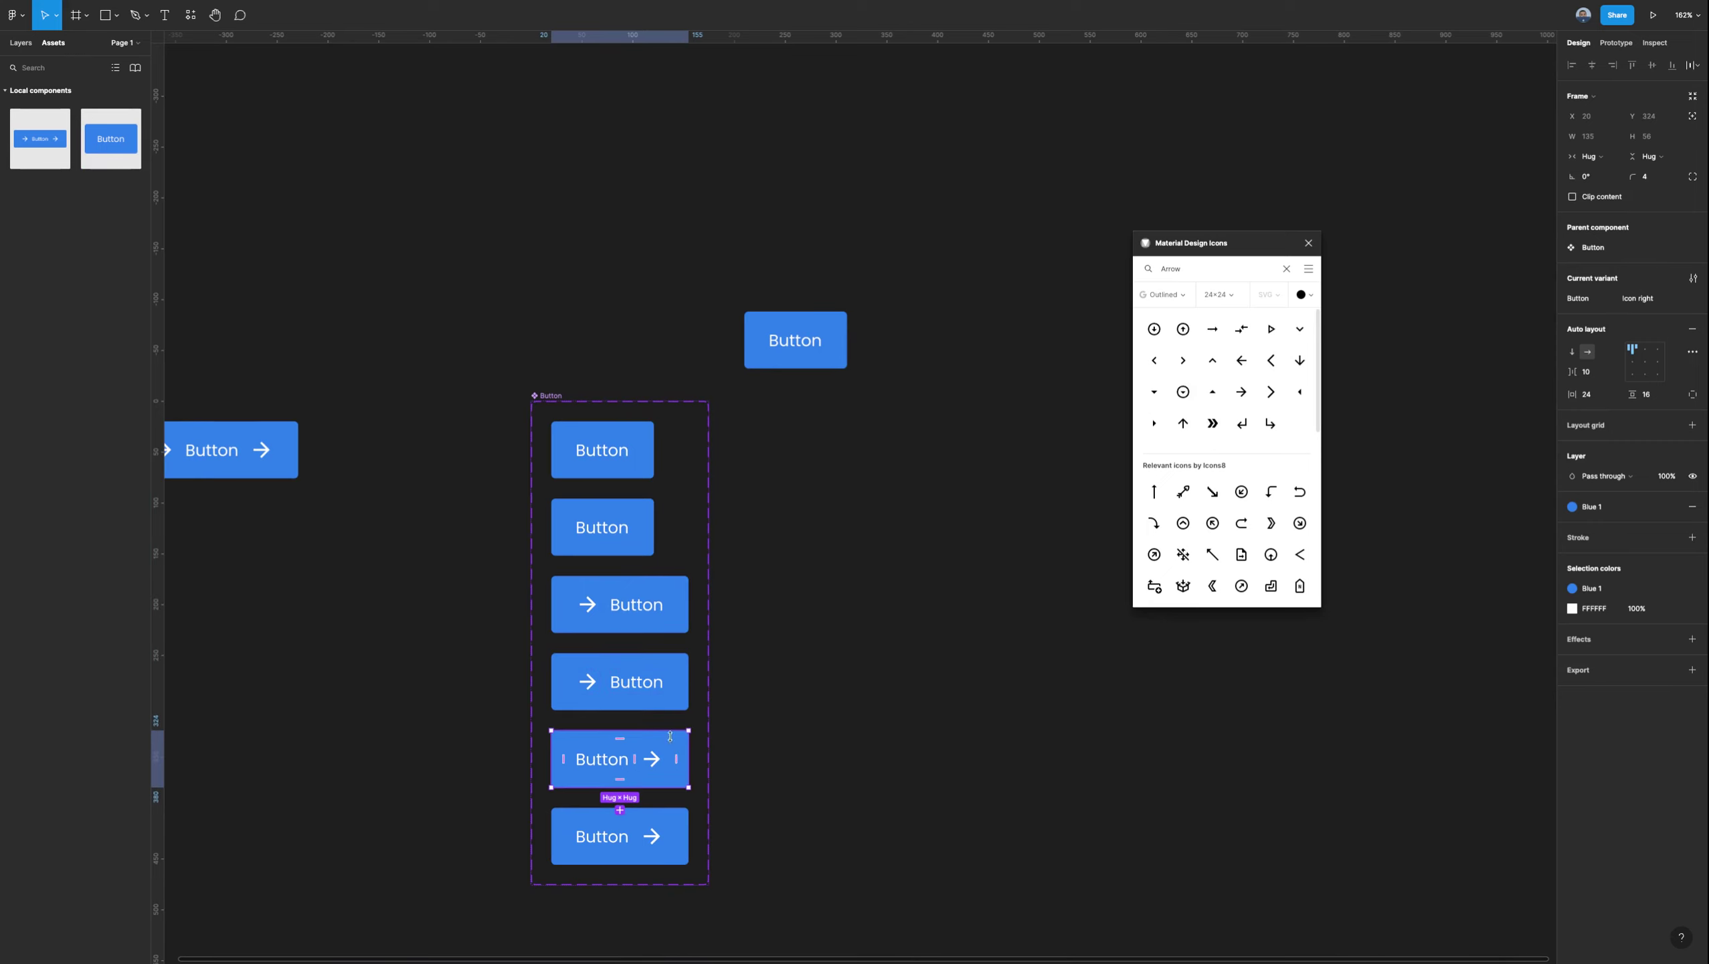
click(662, 821)
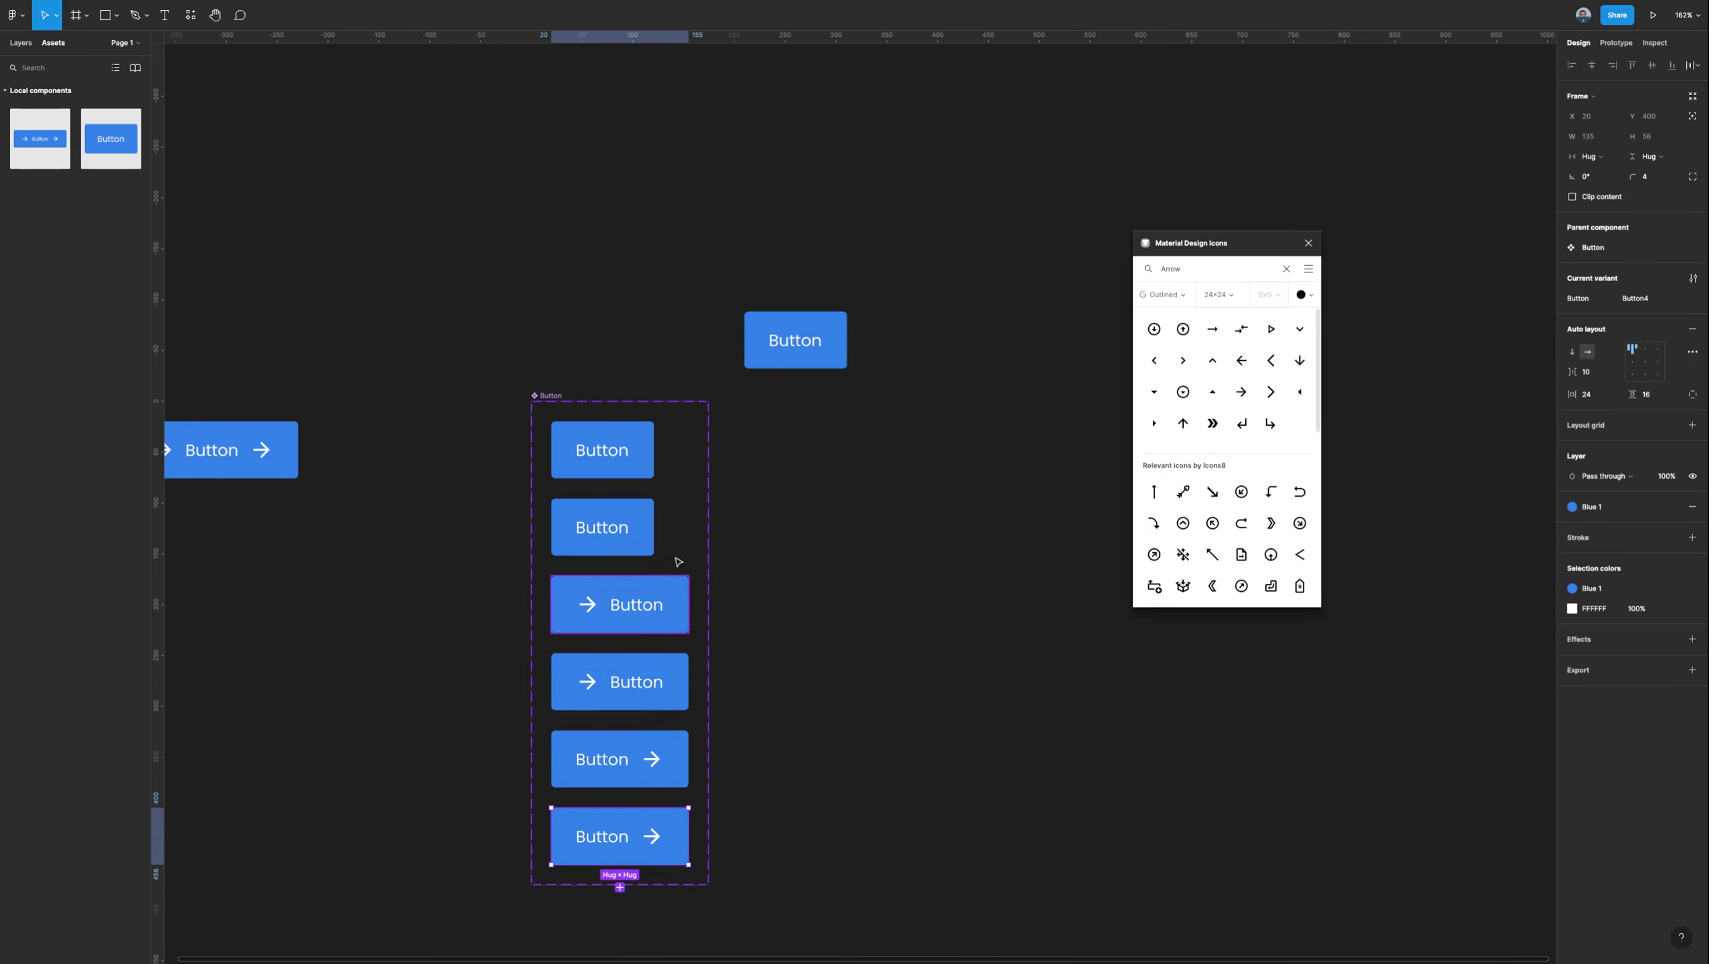
Recolour the three duplicated variants together, trying the Red color style and settling on Gray 3.
click(643, 509)
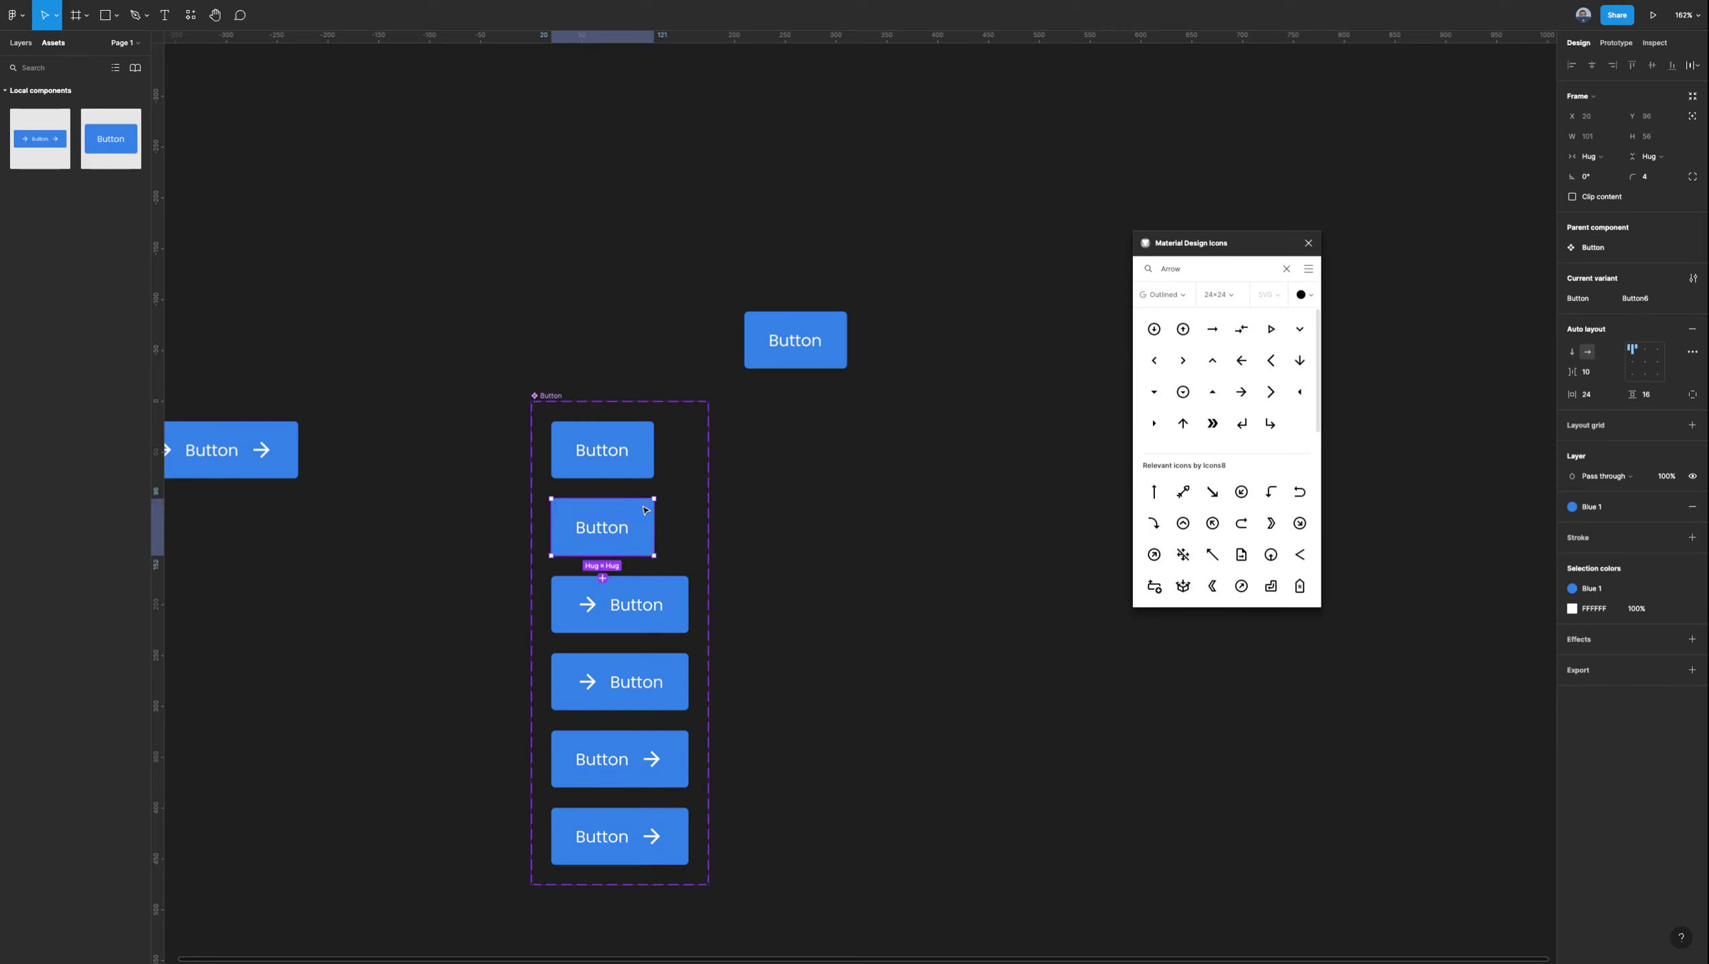
shift+click(634, 668)
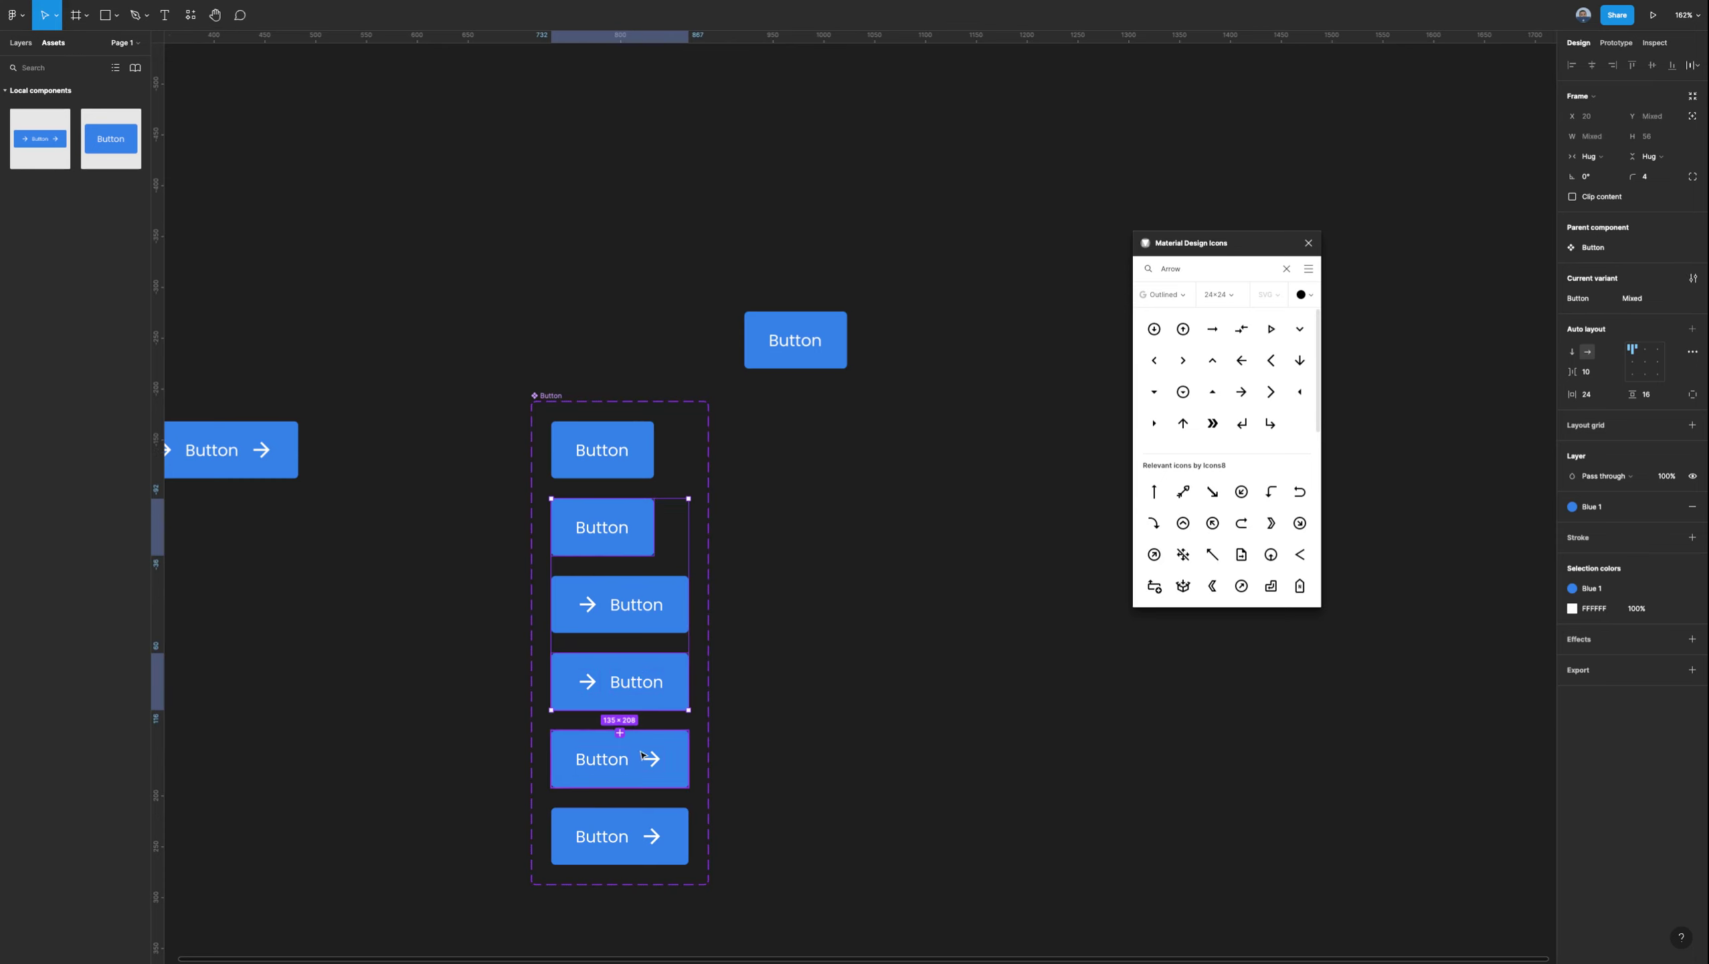
shift+click(630, 813)
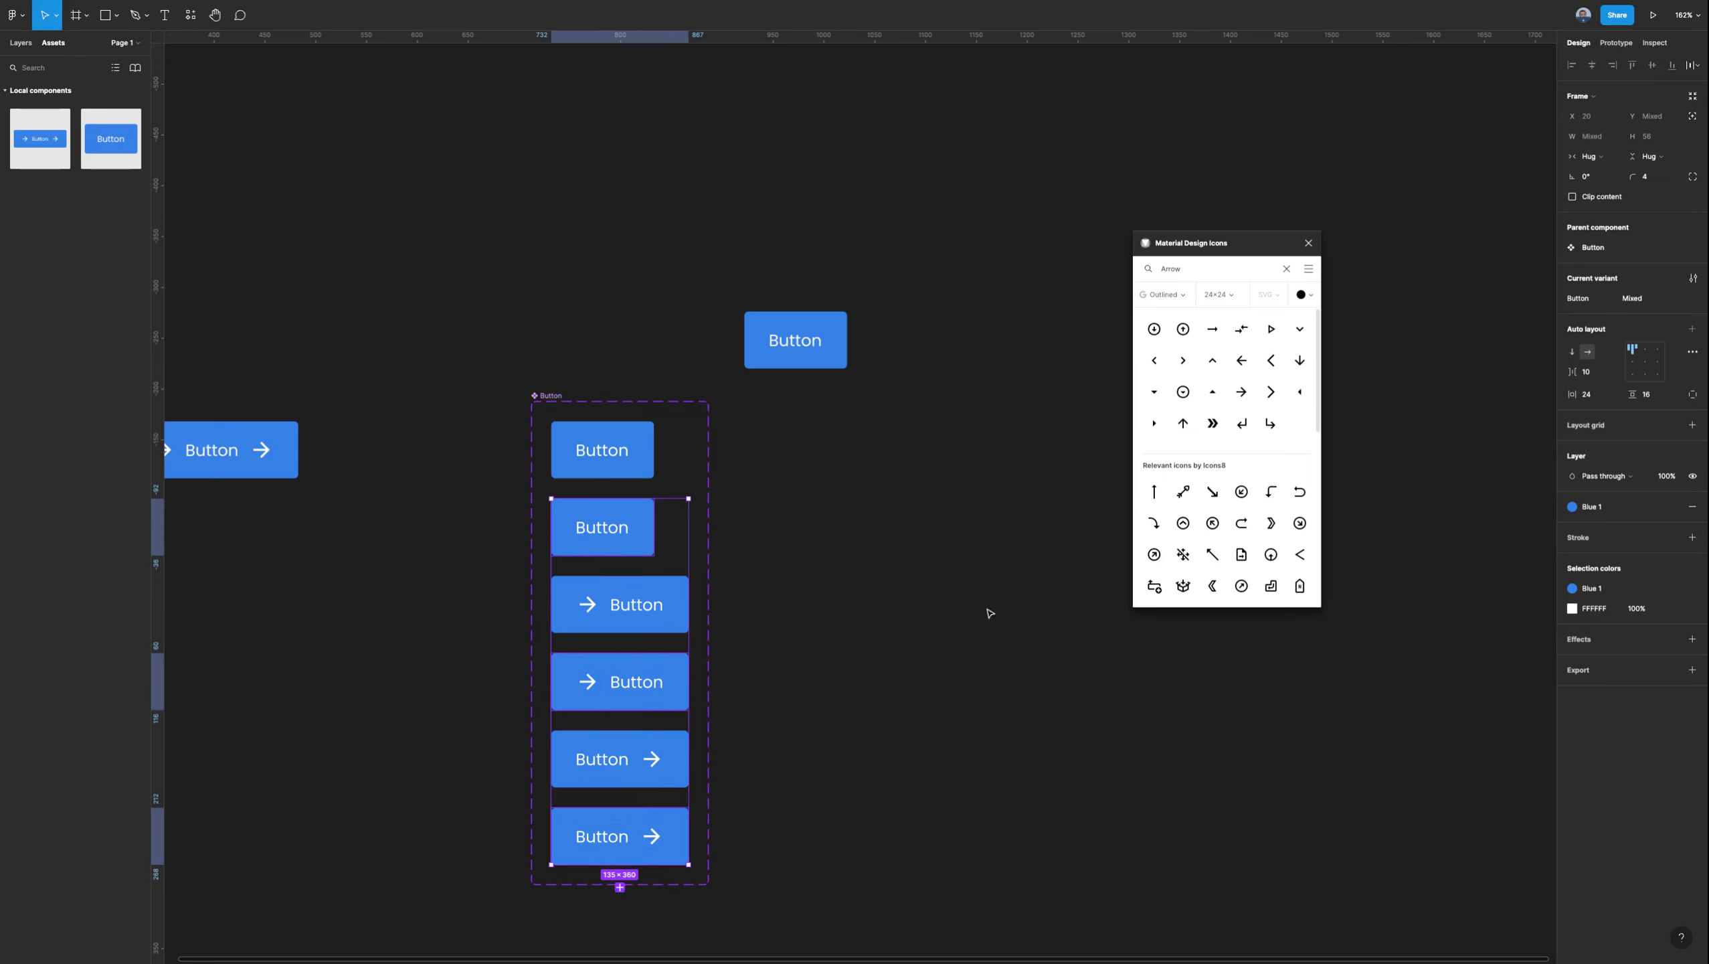
click(1582, 506)
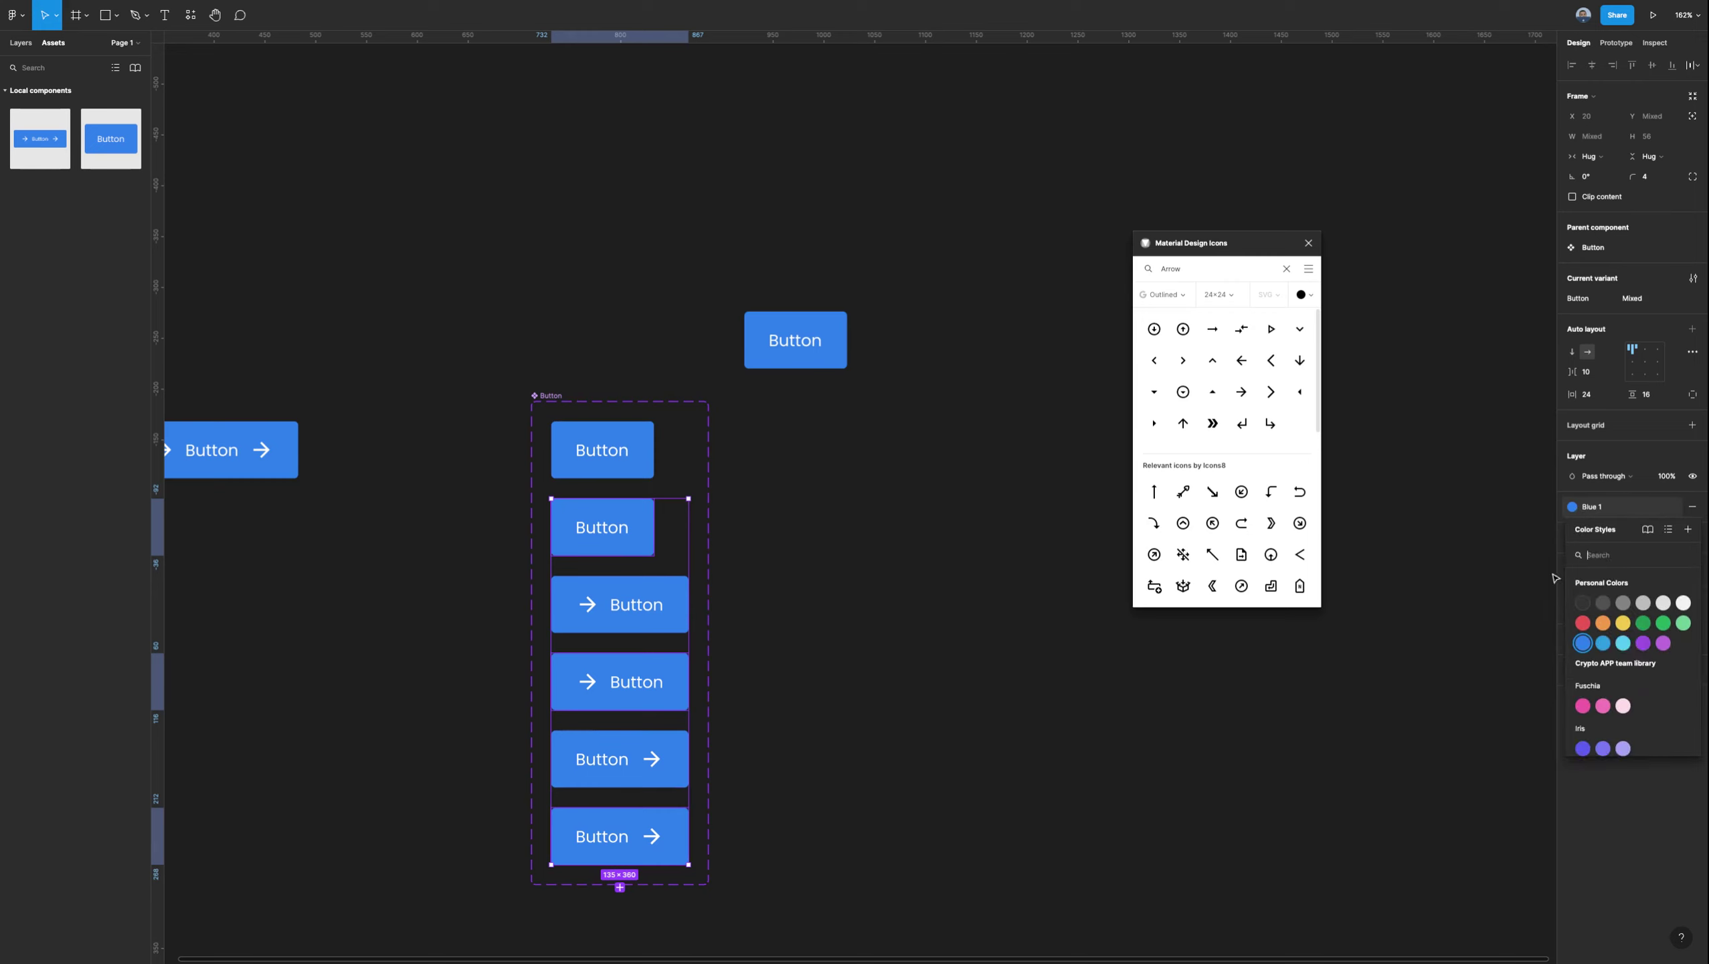
scroll(1645, 601, down, 1)
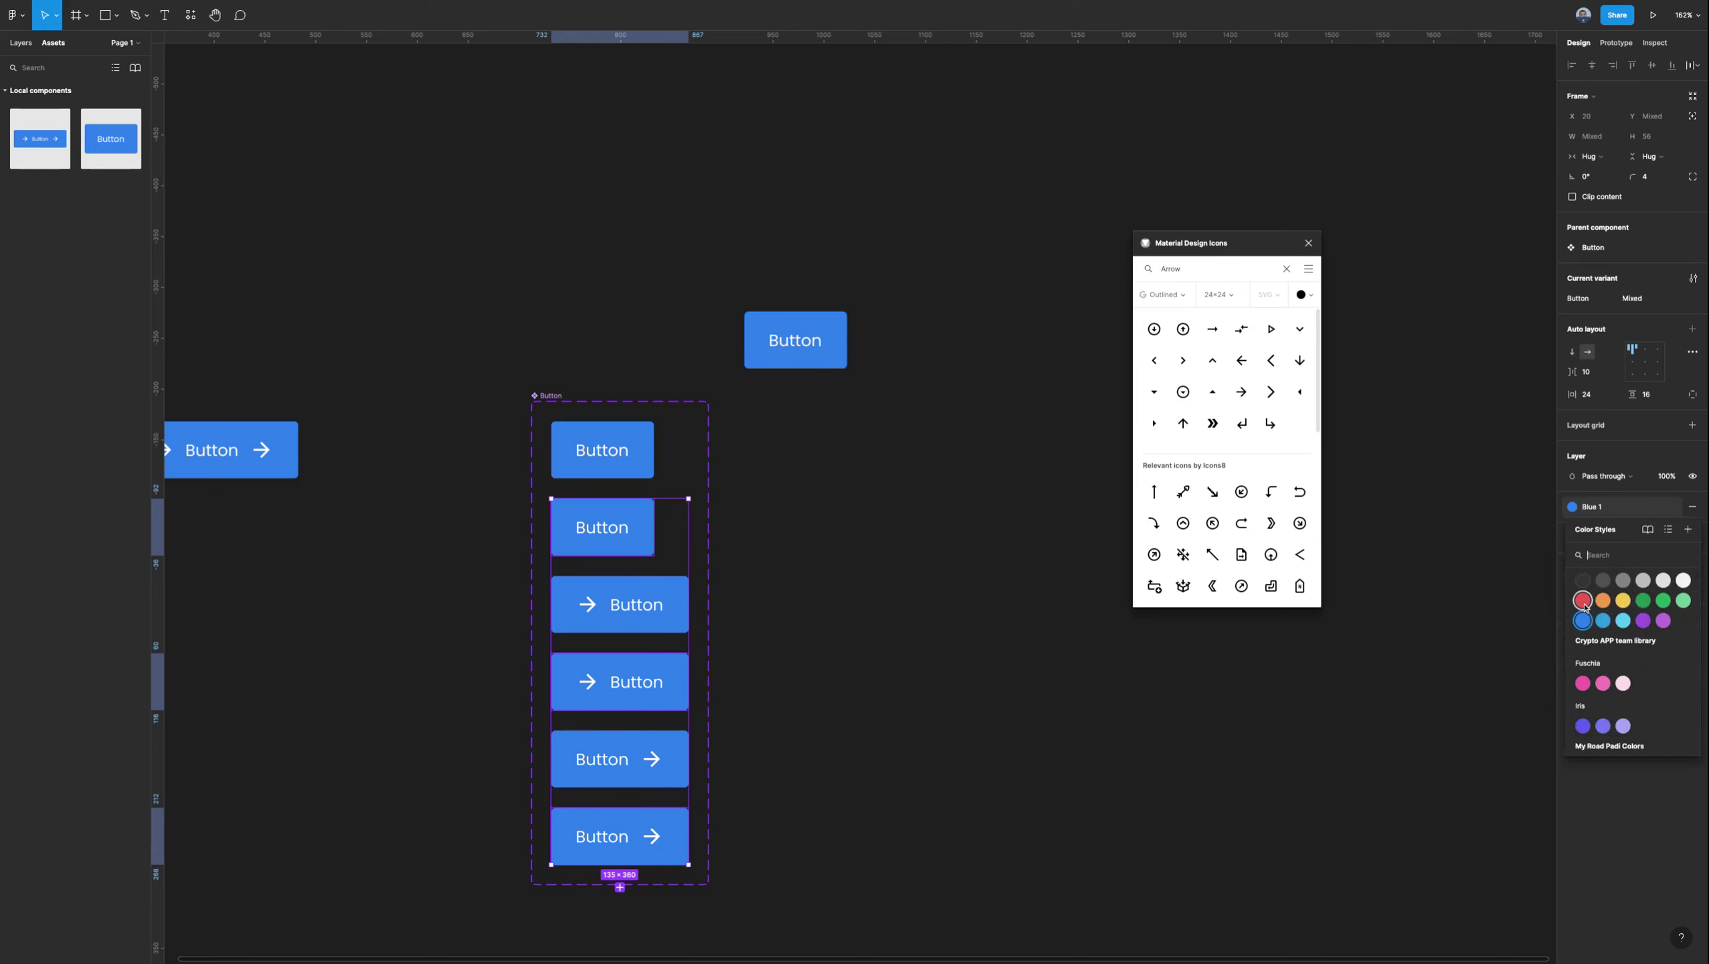
key(Escape)
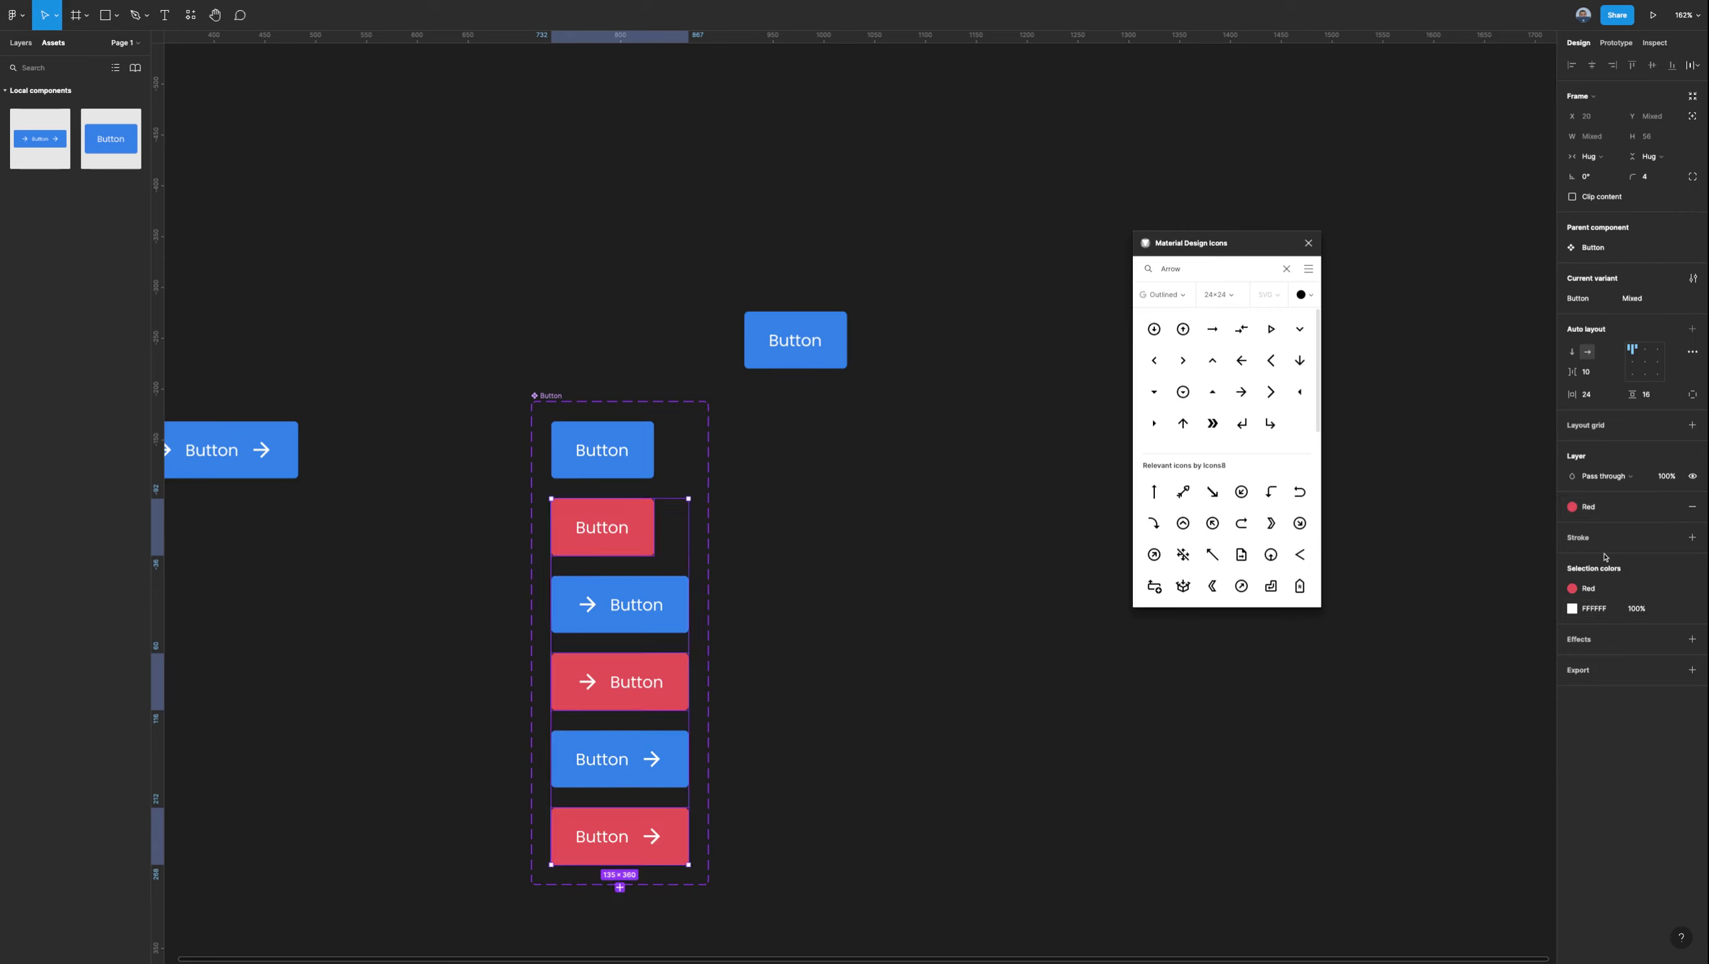
click(1605, 506)
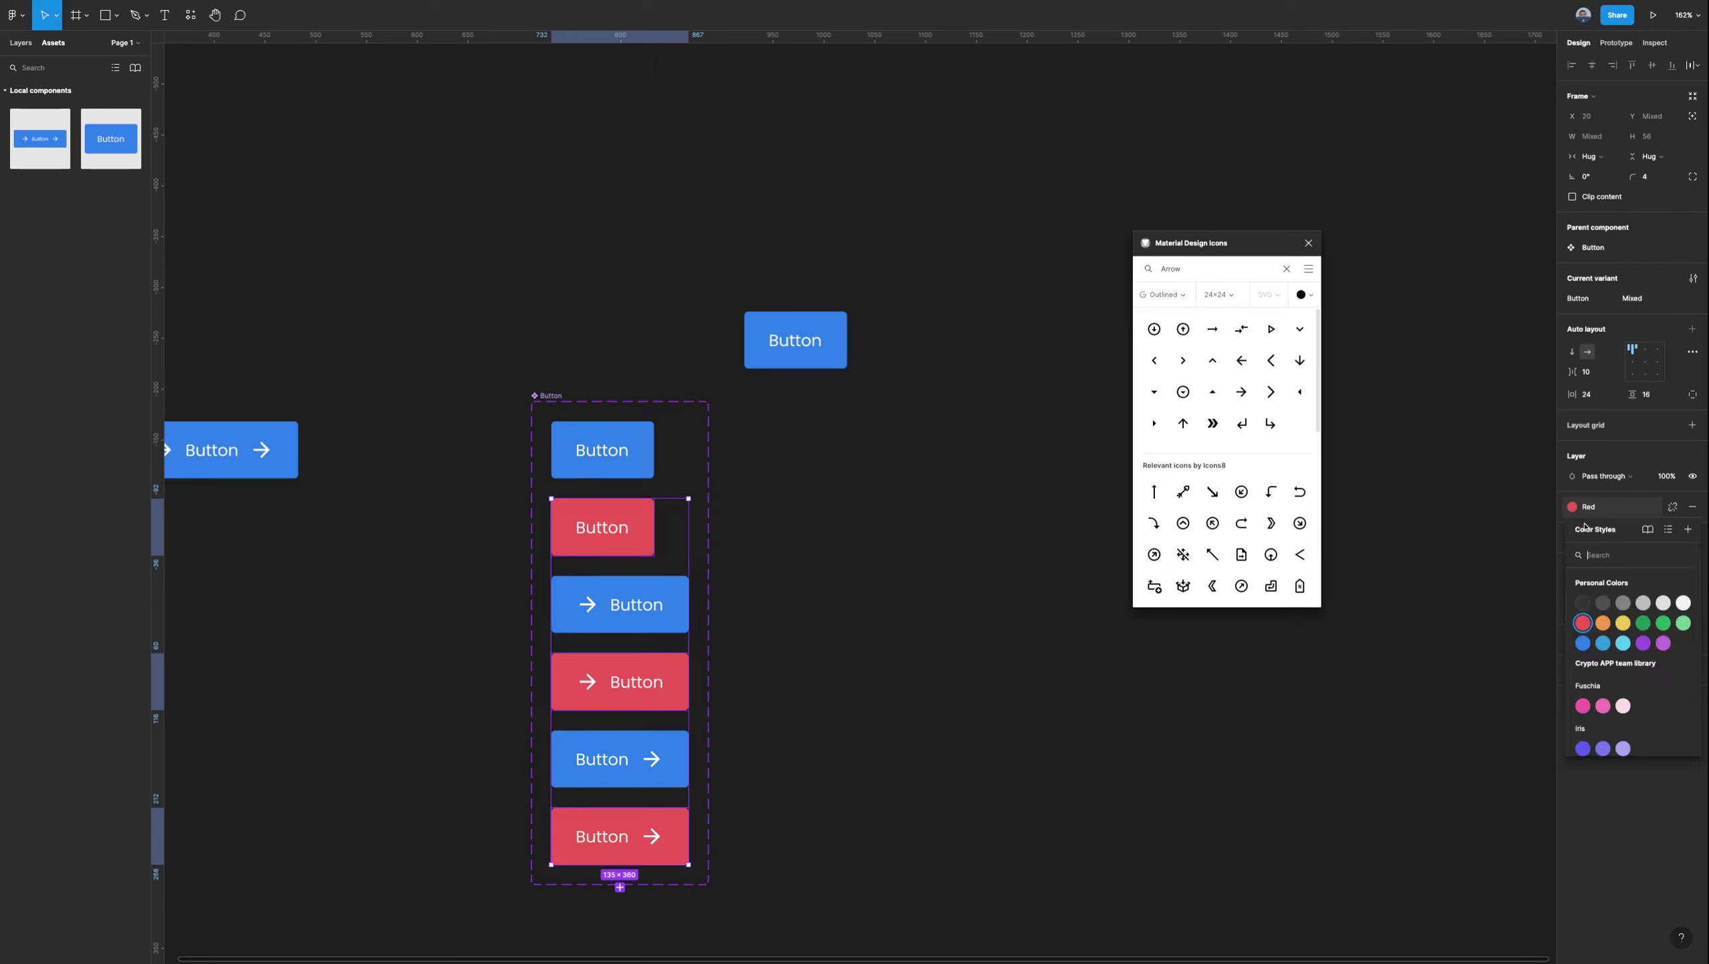
click(1624, 603)
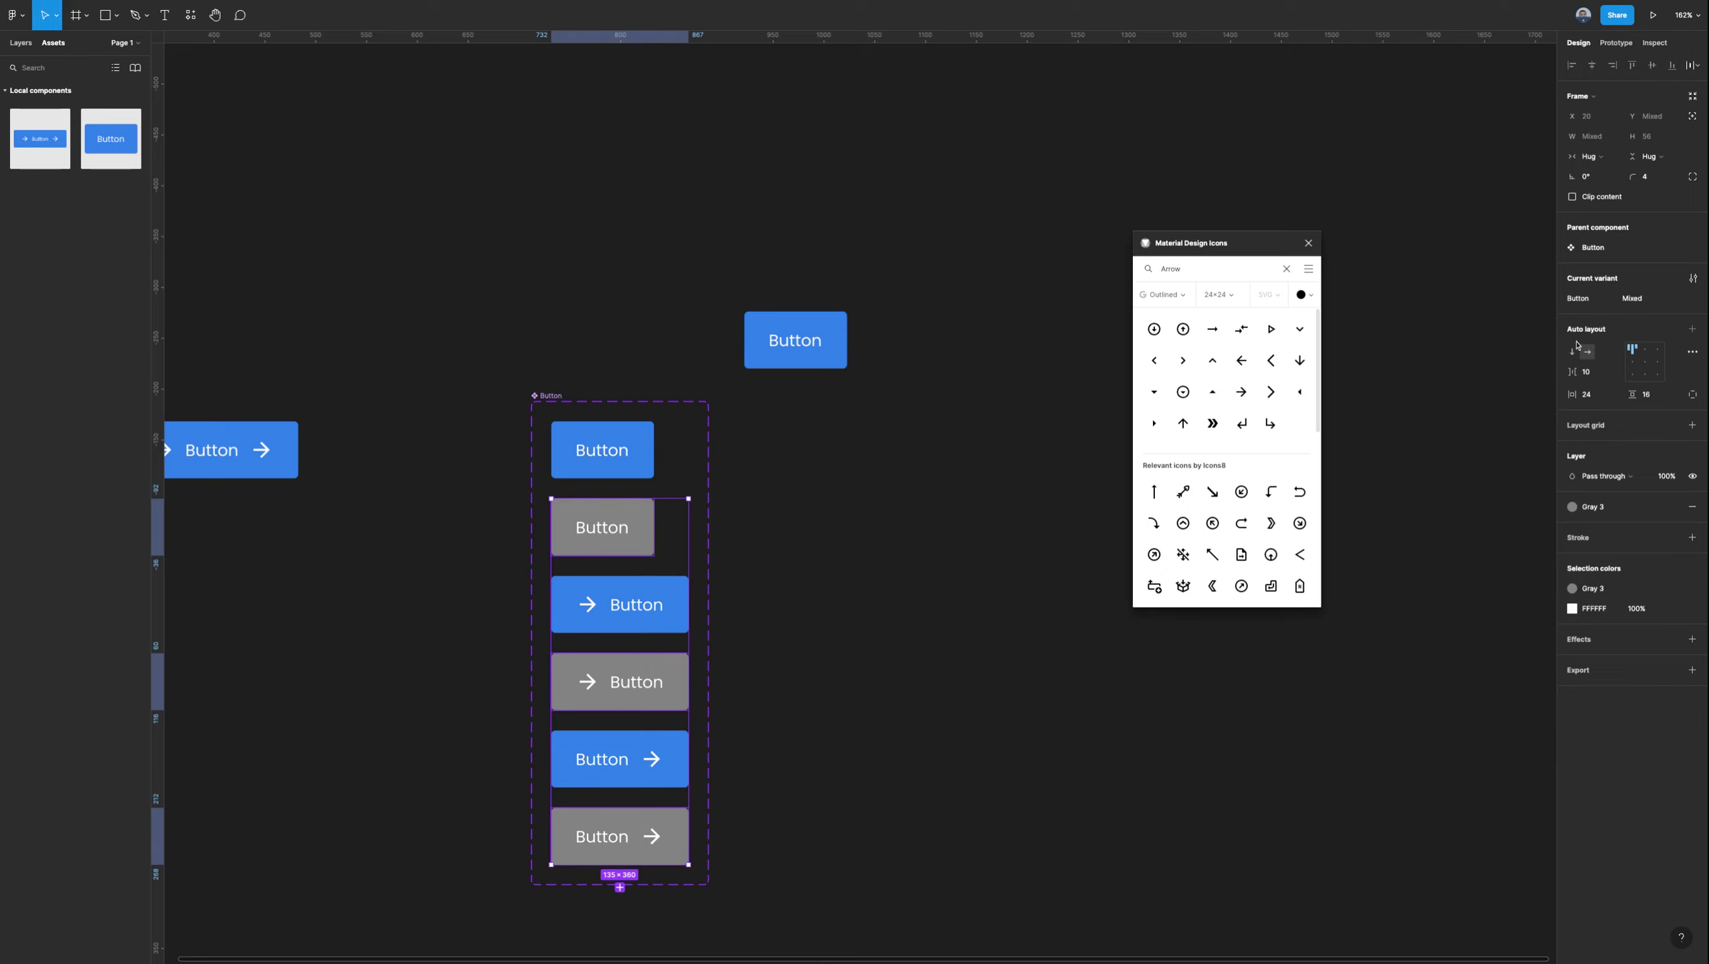
Set the Button property value of the gray variant without an icon to Secondary.
click(645, 518)
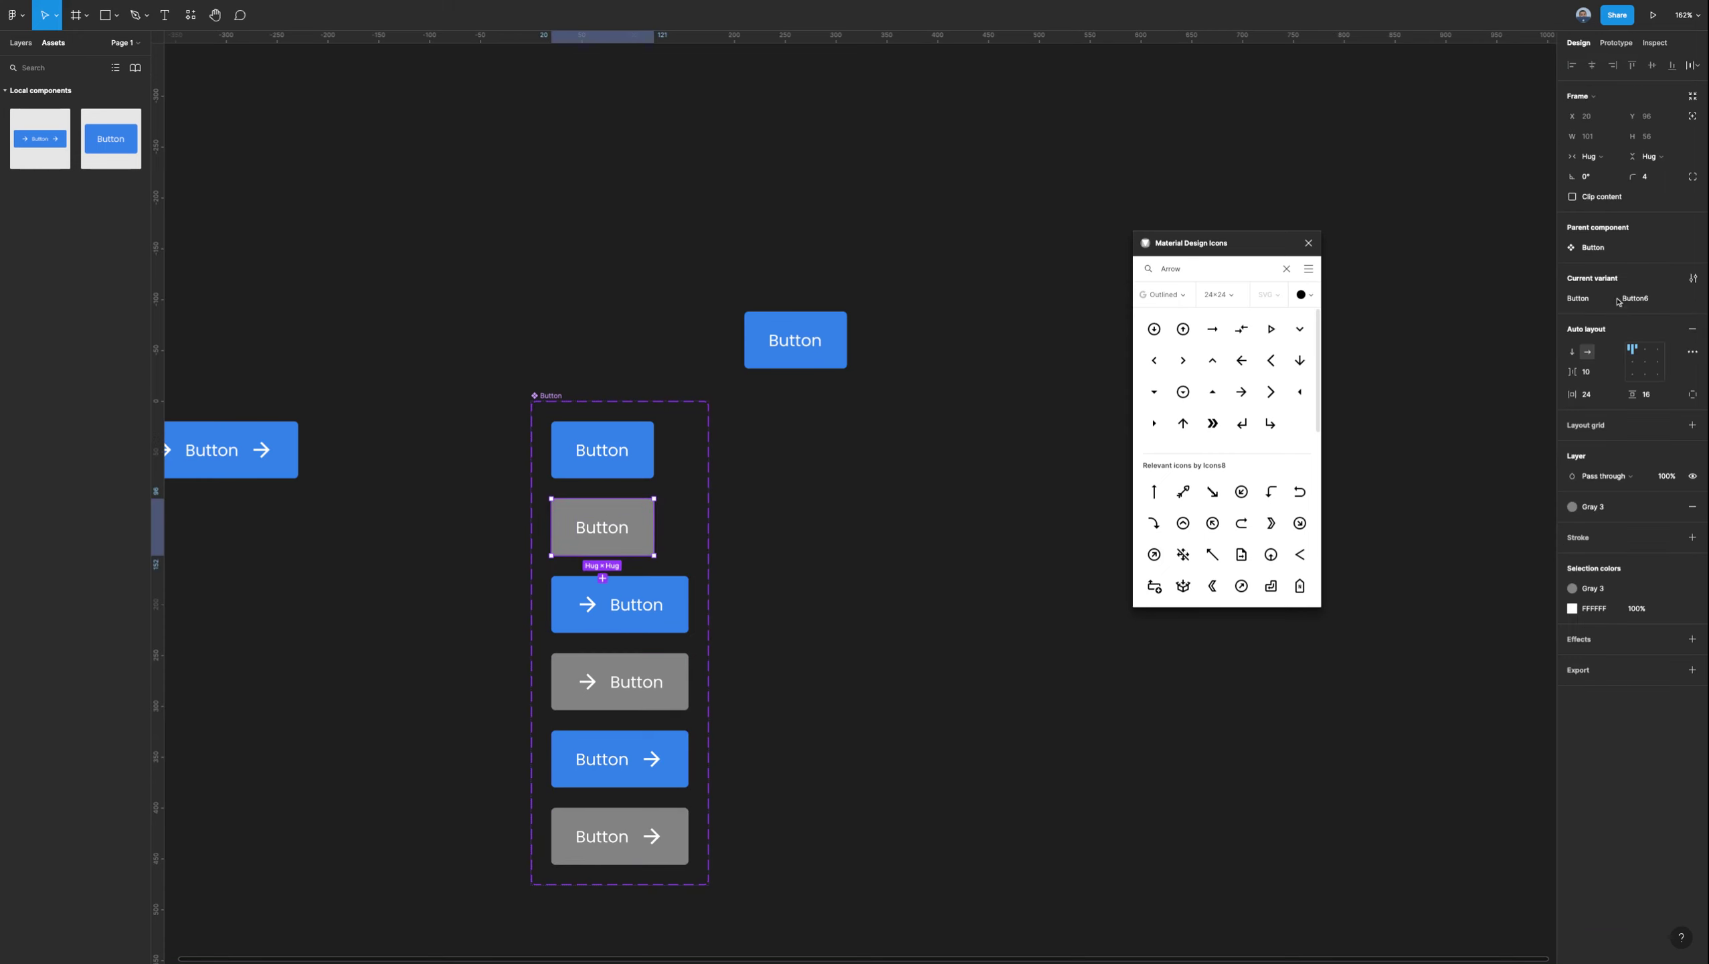
click(1651, 301)
text(Secondary)
Set the Button property value of the gray variant with the left arrow to Secondary Icon Left.
click(649, 672)
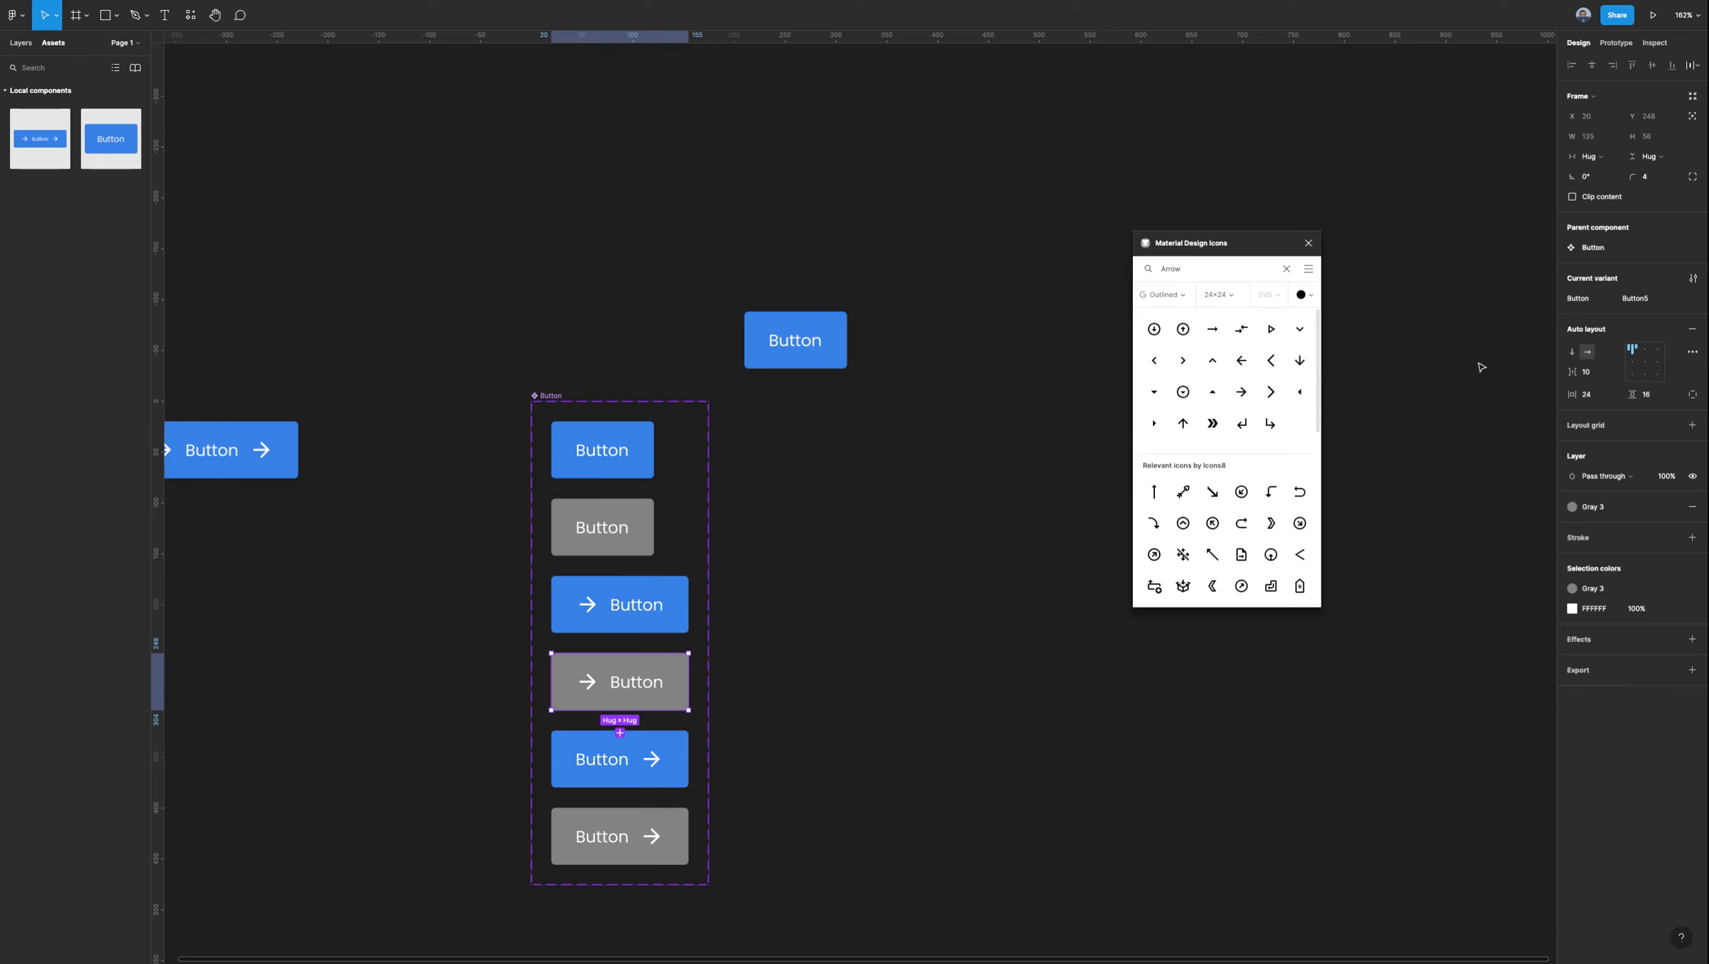
click(1650, 301)
text(IC)
text(Secondary)
text( Icon)
text( Lef)
text(t)
click(958, 630)
Set the Button property value of the gray variant with the right arrow to Secondary Right Icon.
click(666, 826)
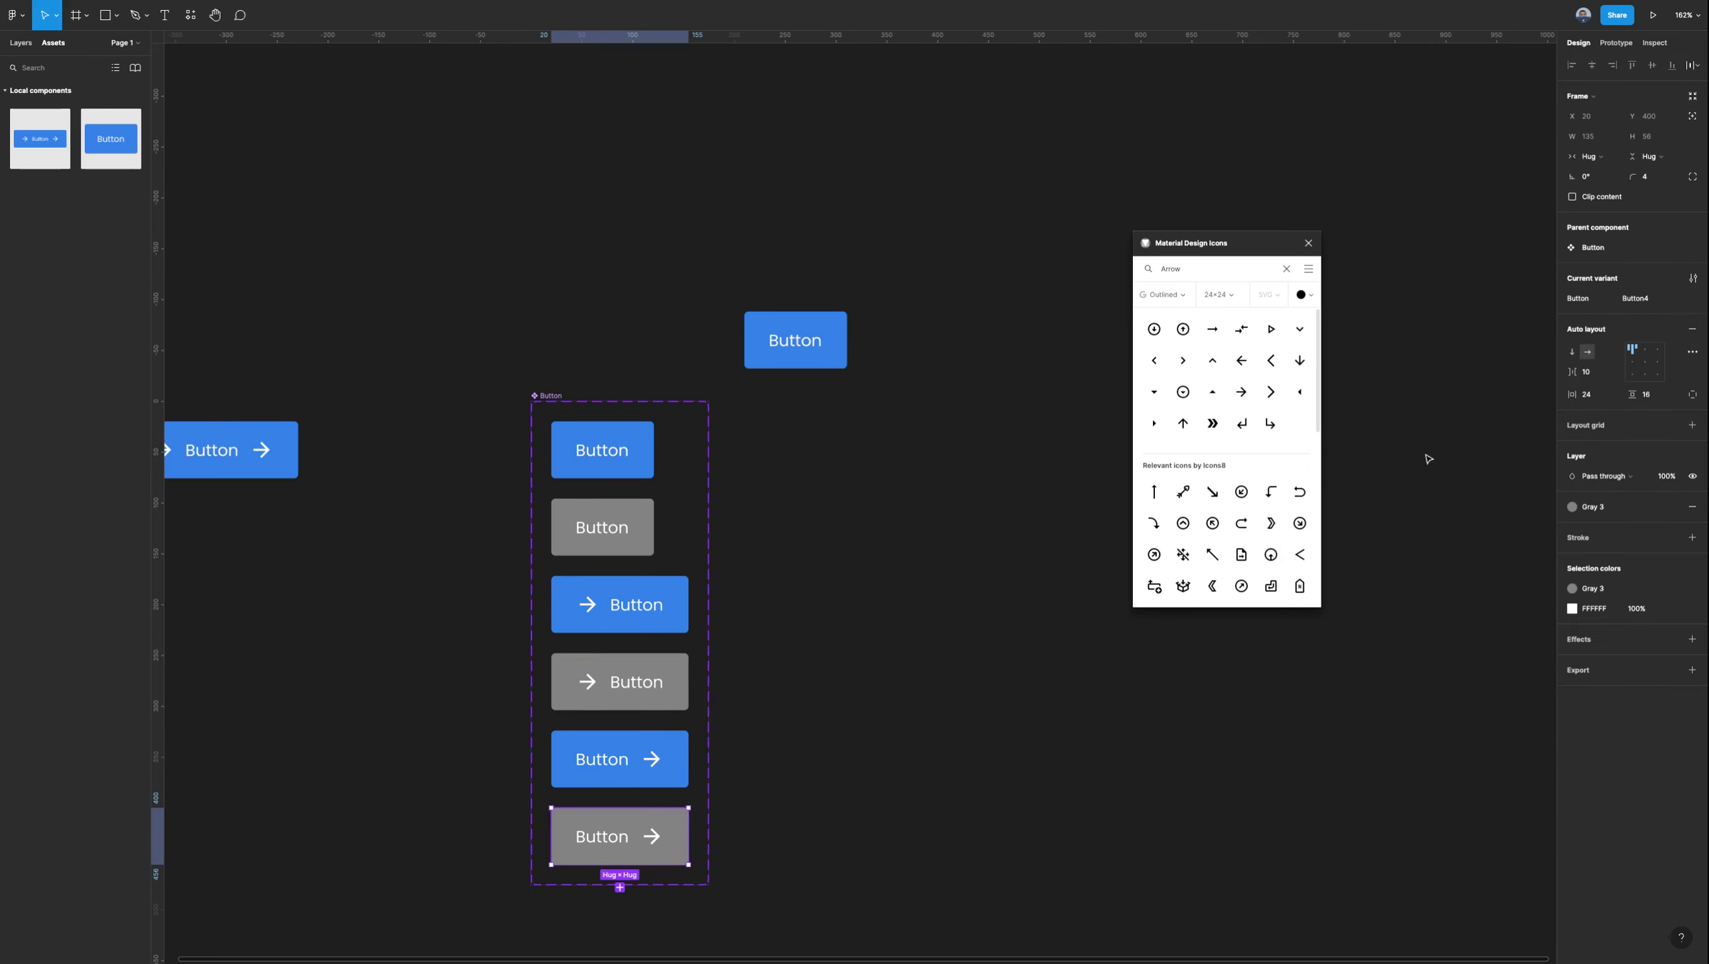
click(1654, 298)
text(Secon)
text(dary L)
text(ight Icon)
click(968, 498)
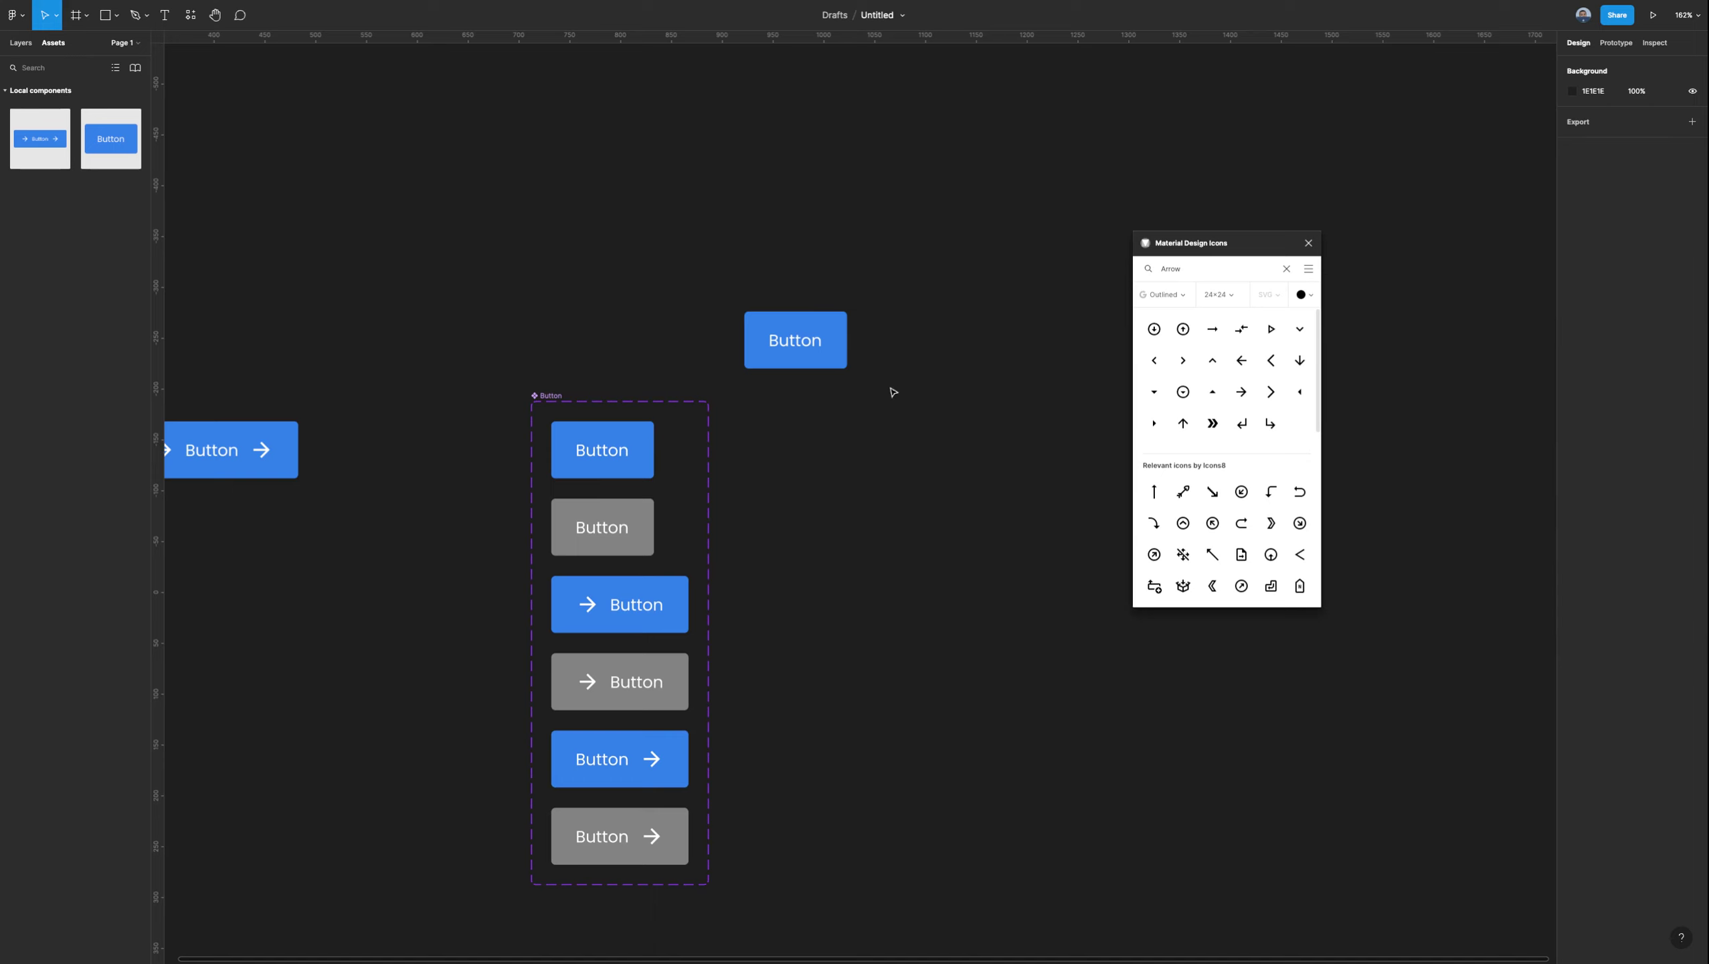
Move the Button instance beside the component set and test its Icon right, Icon Left and Secondary Right Icon variants.
drag(795, 339, 833, 450)
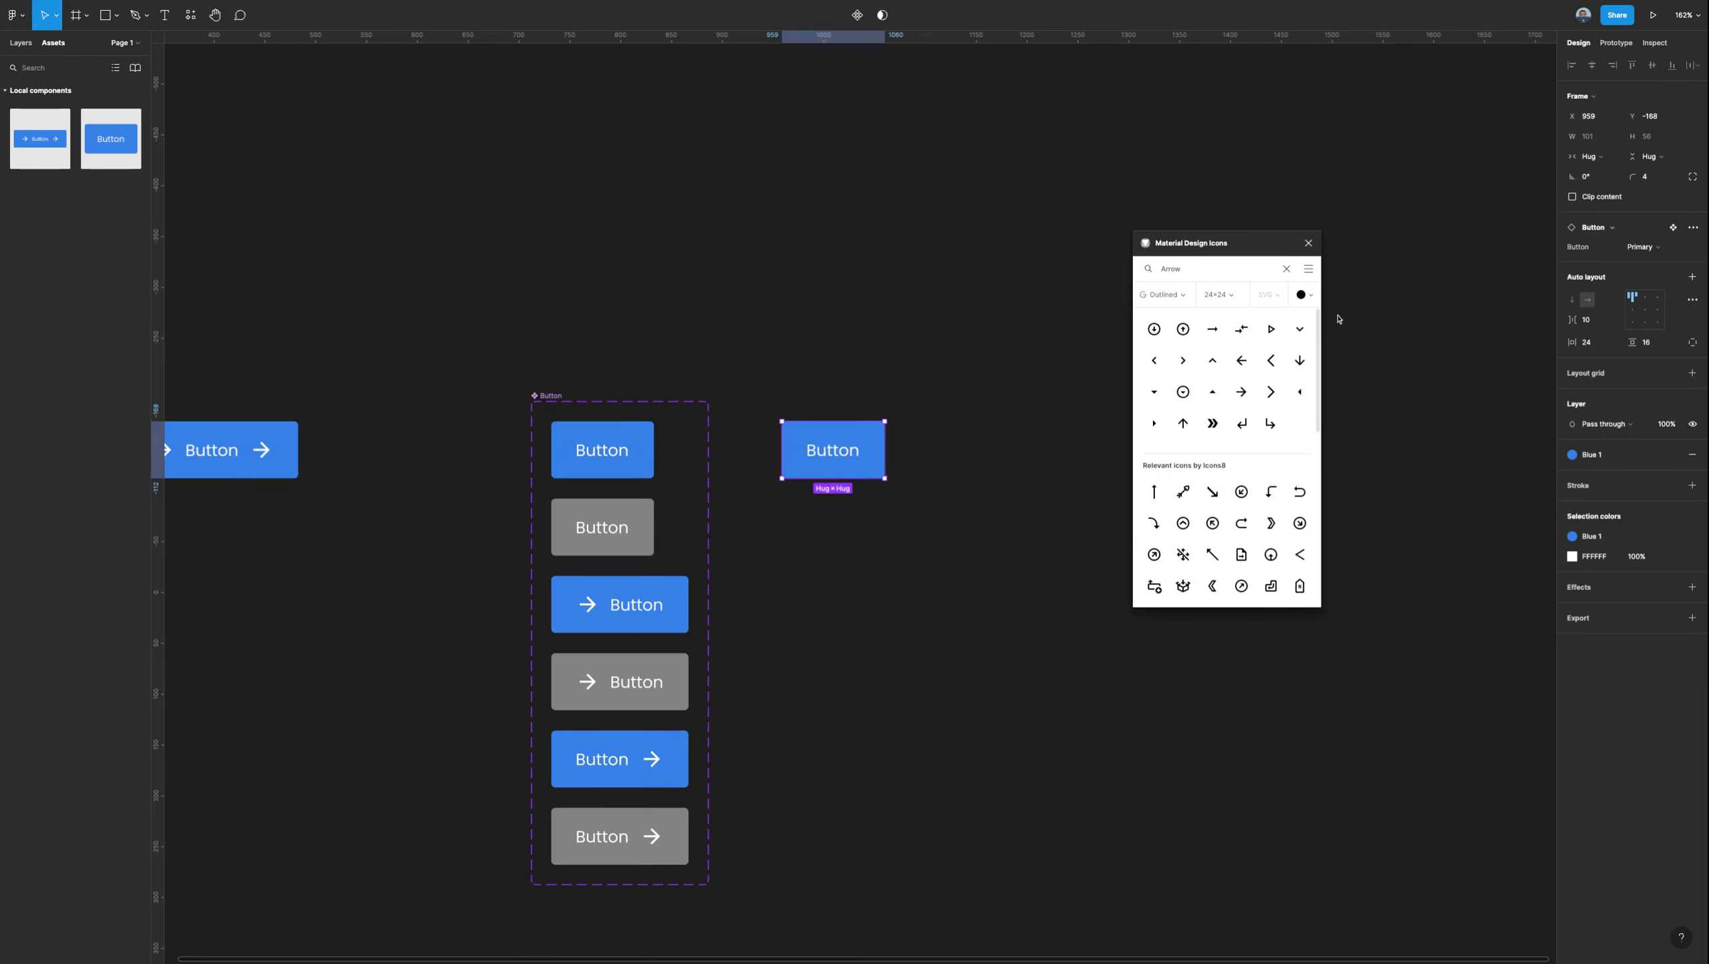
click(1641, 246)
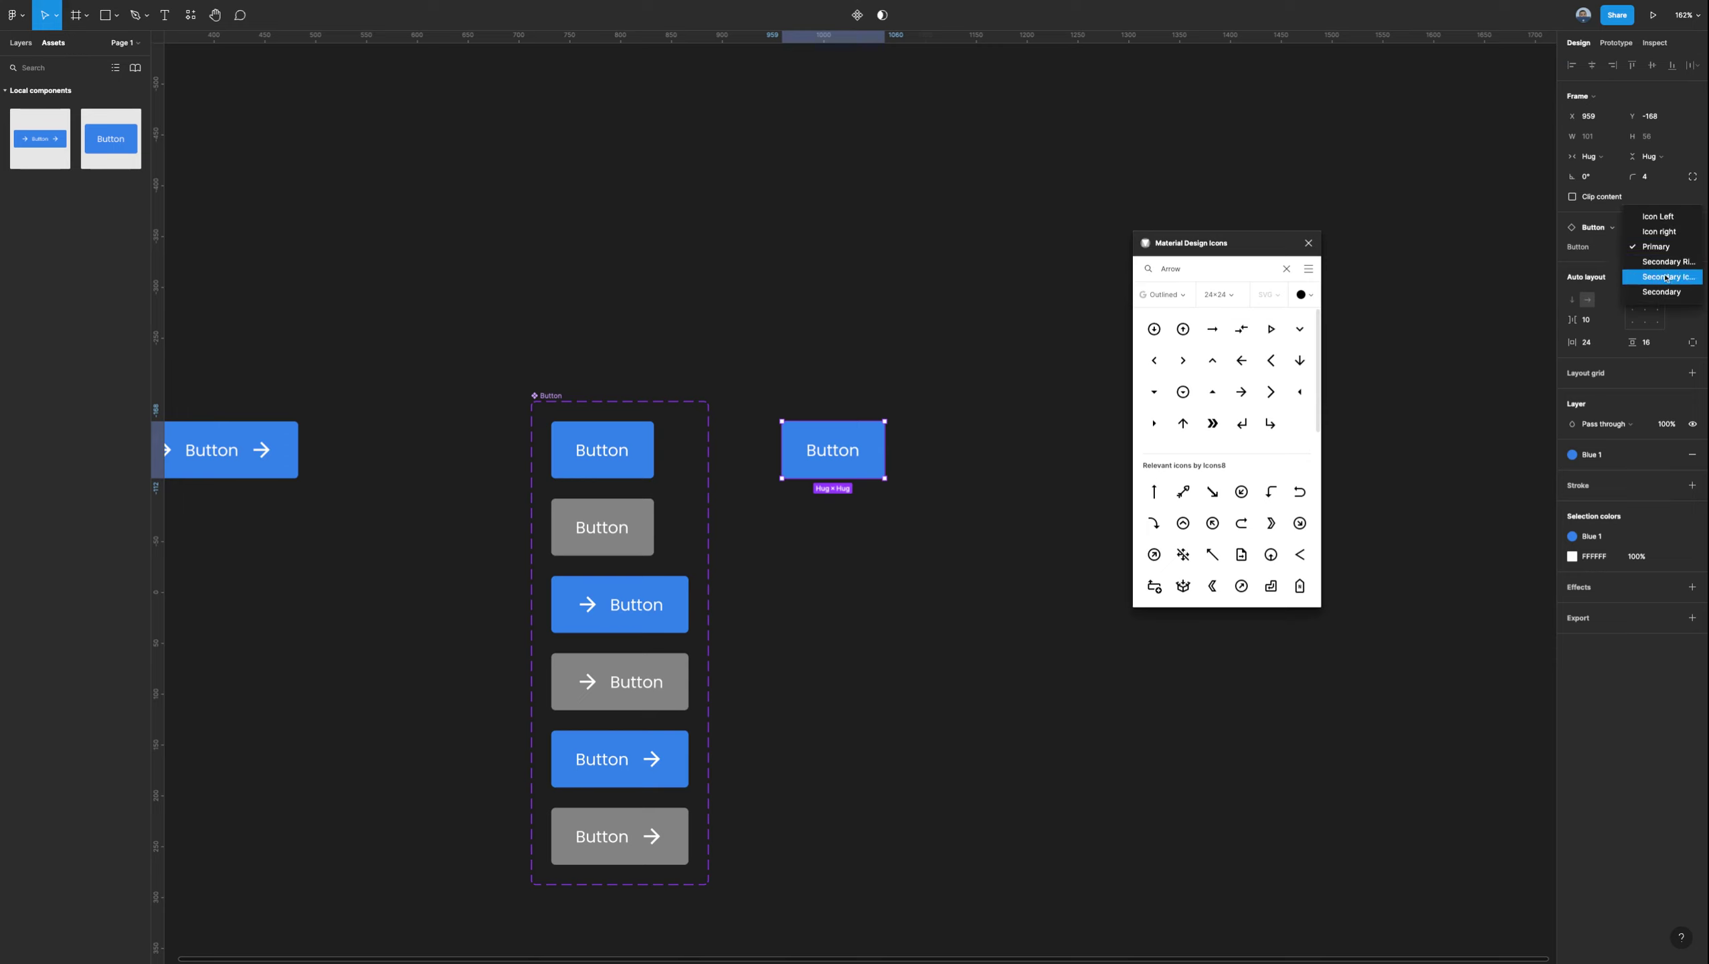
click(1656, 232)
click(1646, 247)
click(1658, 239)
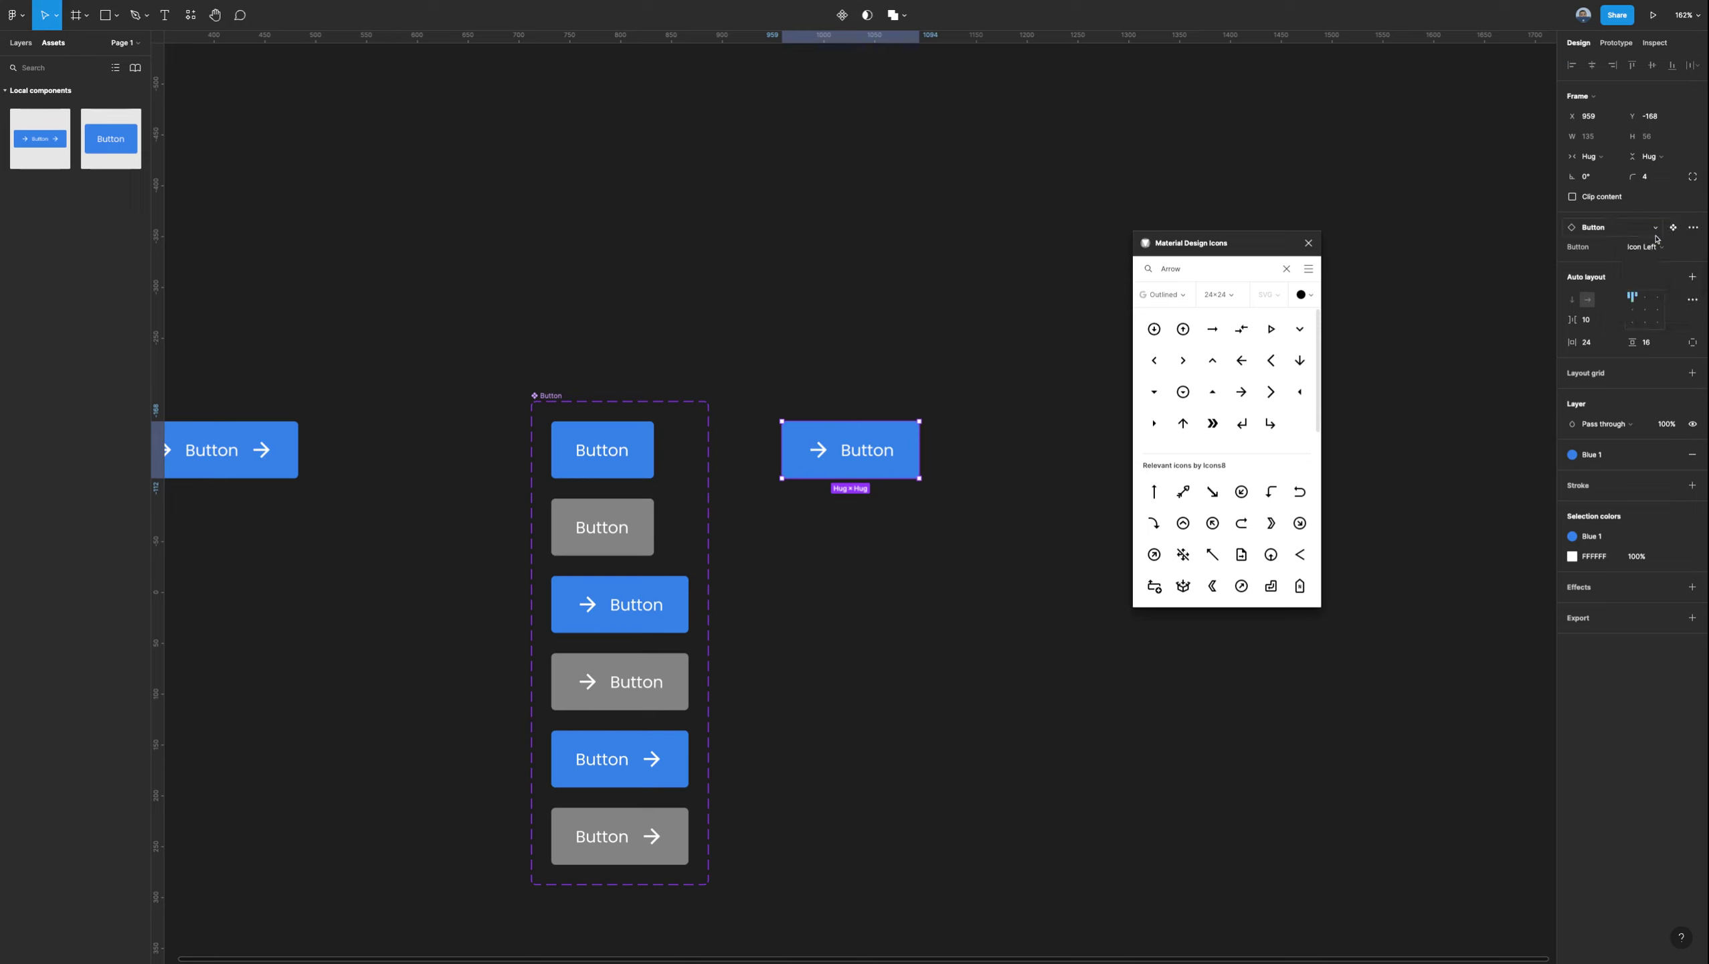
click(1661, 247)
click(1669, 293)
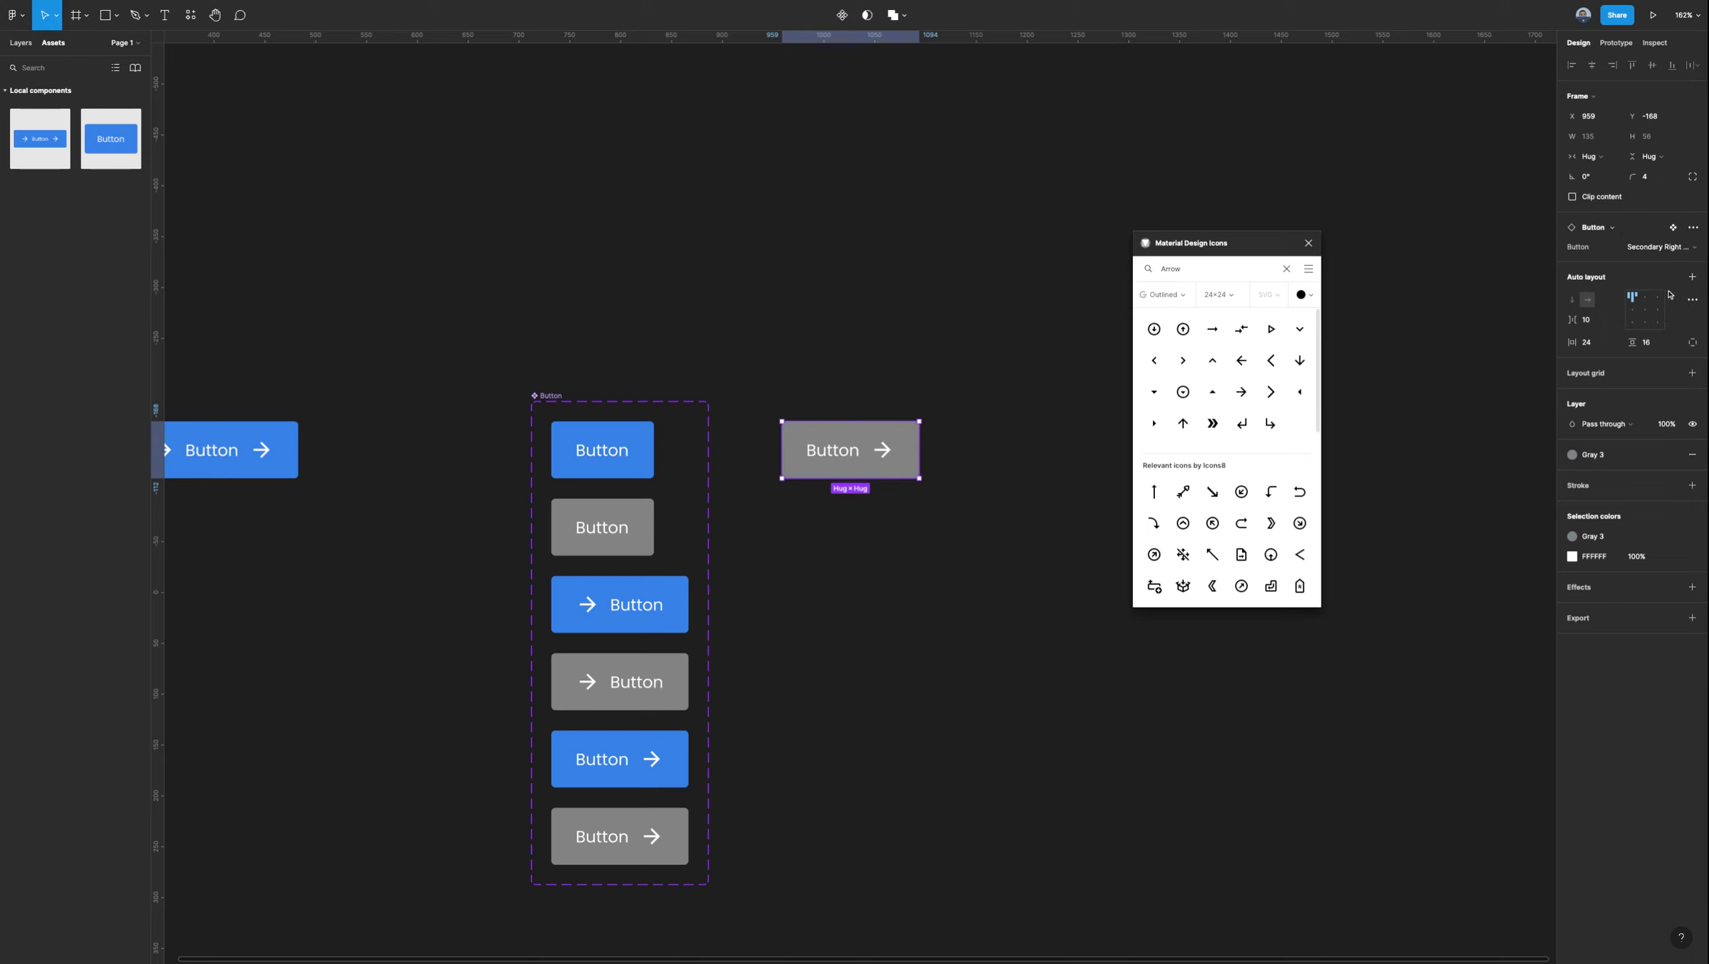
Switch the Button instance through Secondary to Secondary Icon Left and place it above the component set.
click(1660, 247)
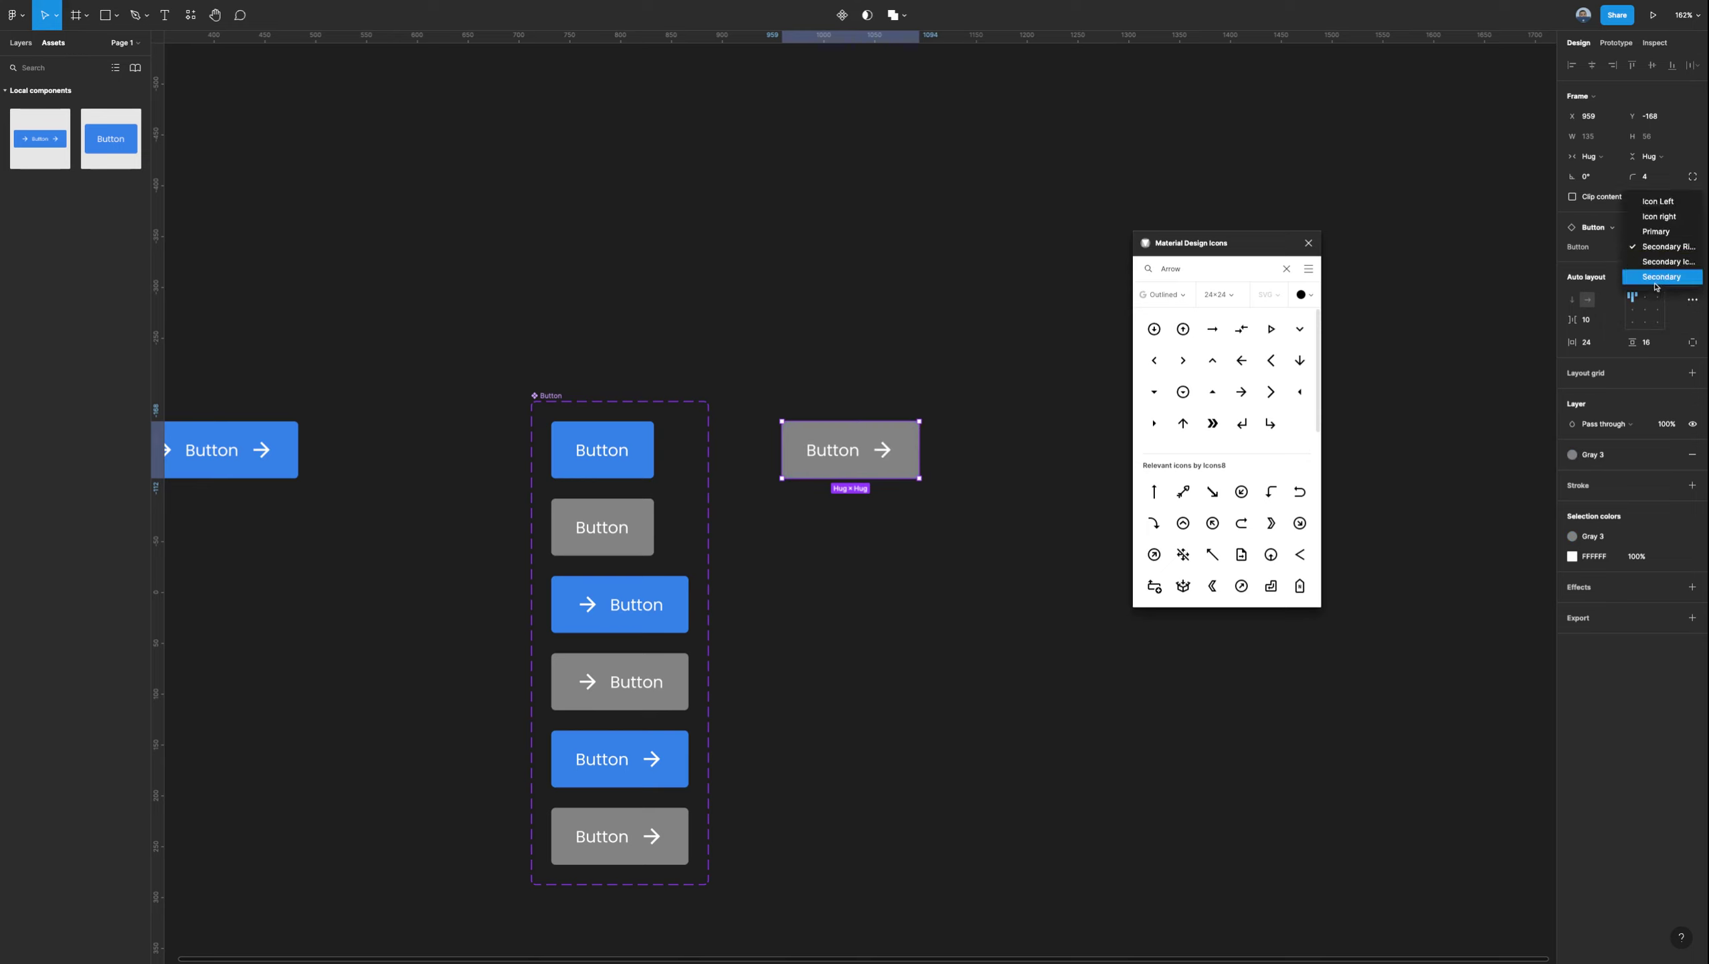
click(1657, 276)
click(1640, 247)
click(1660, 238)
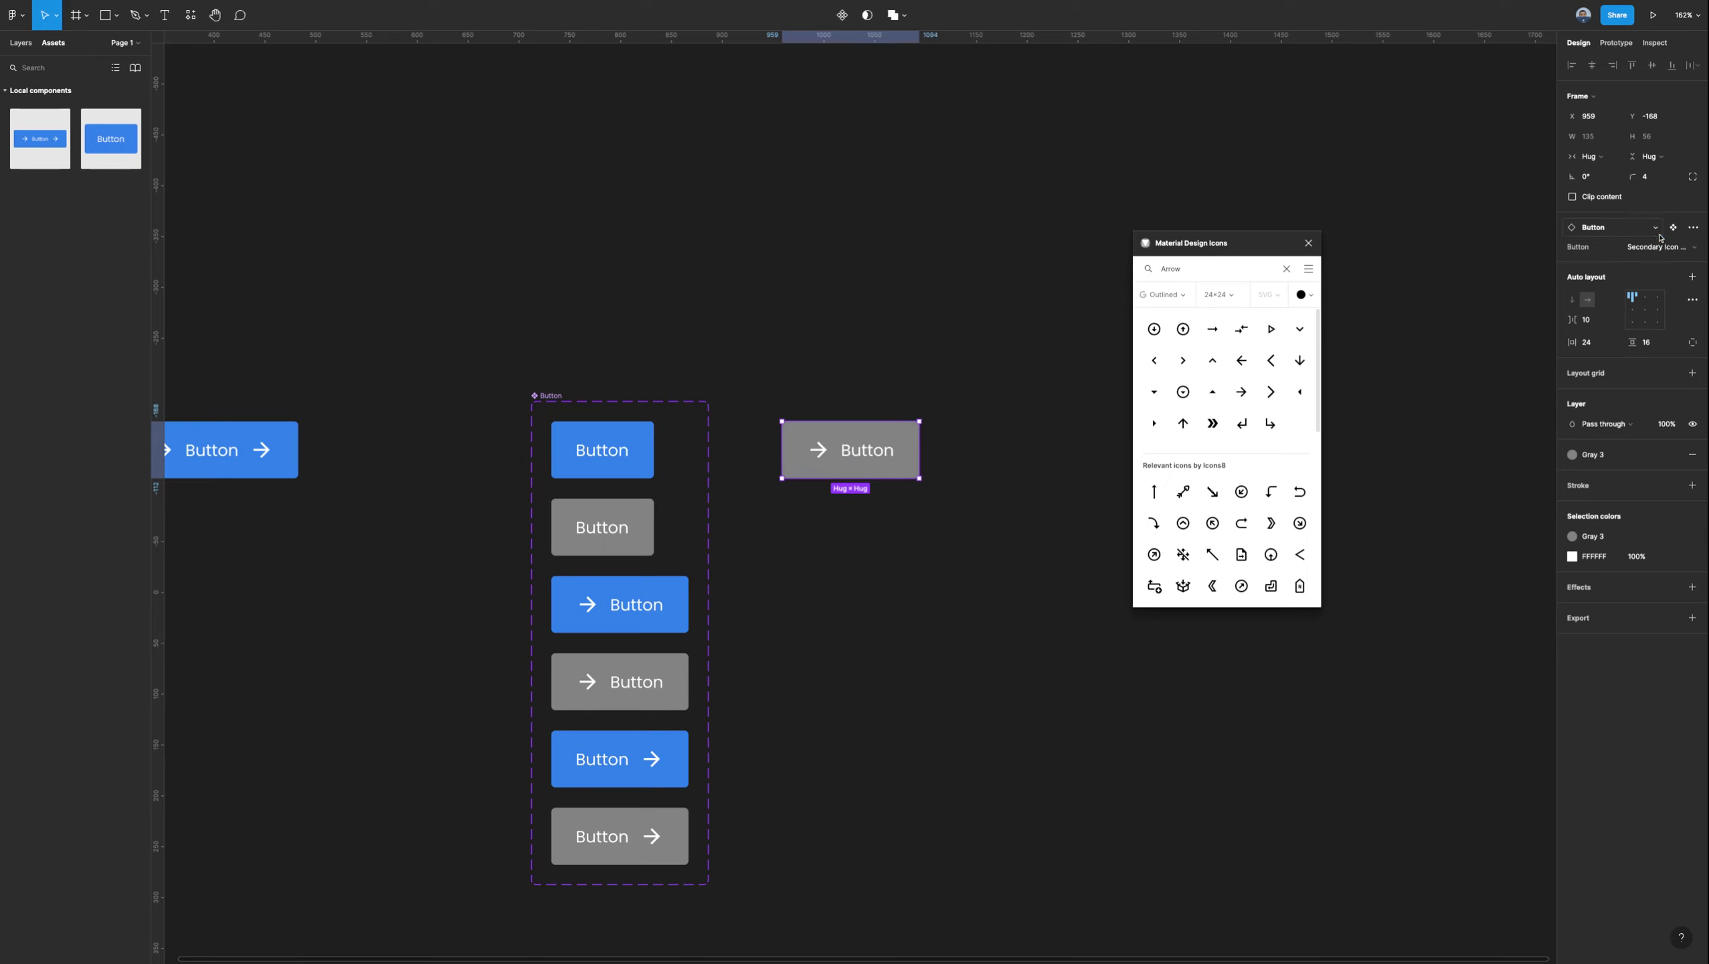
click(1479, 288)
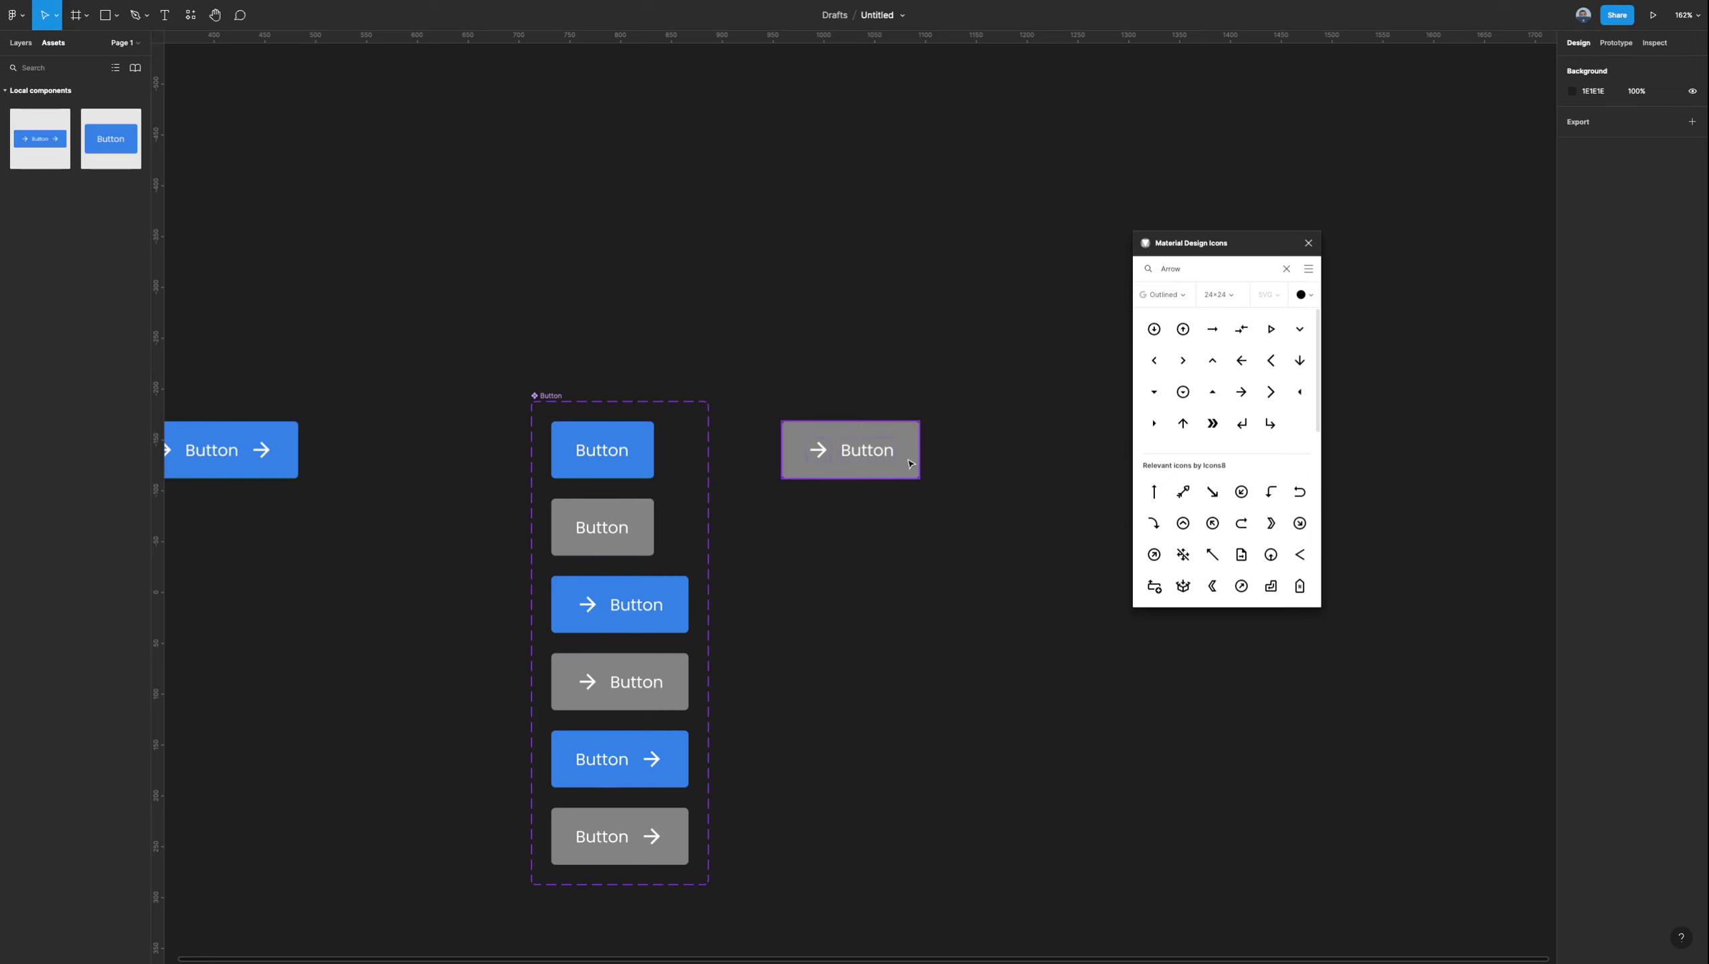
drag(911, 463, 659, 331)
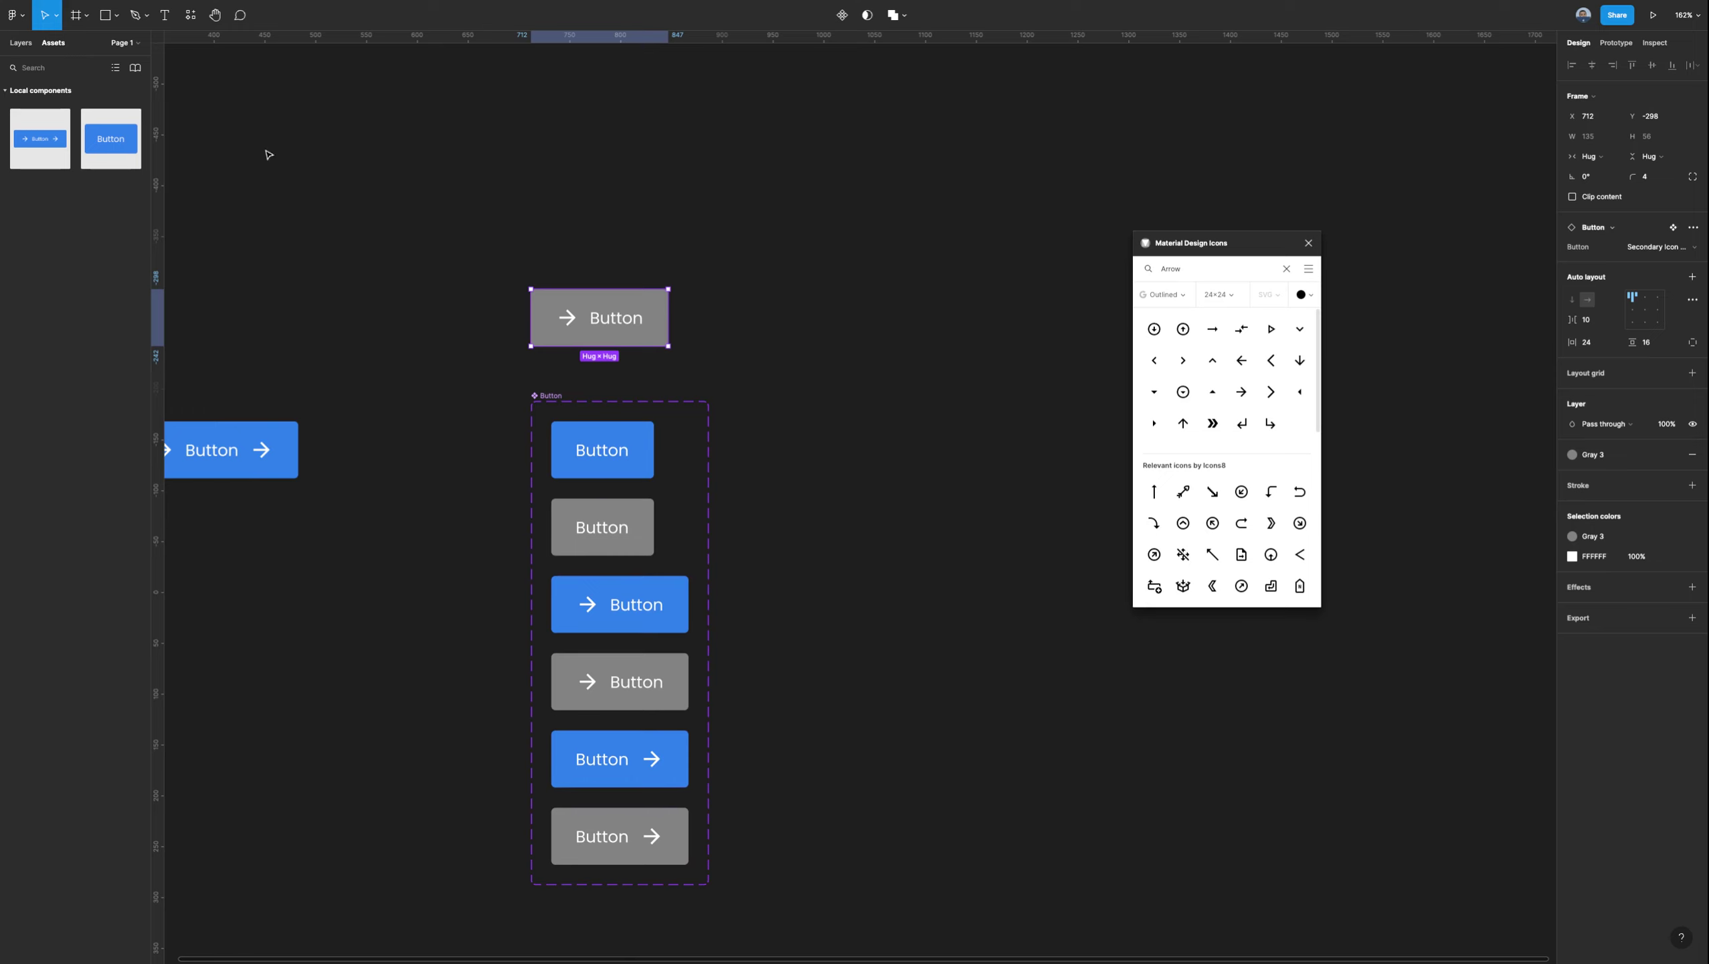
Draw a rectangle about 126 × 37 beside the component set and fully round its corners into a pill.
click(106, 16)
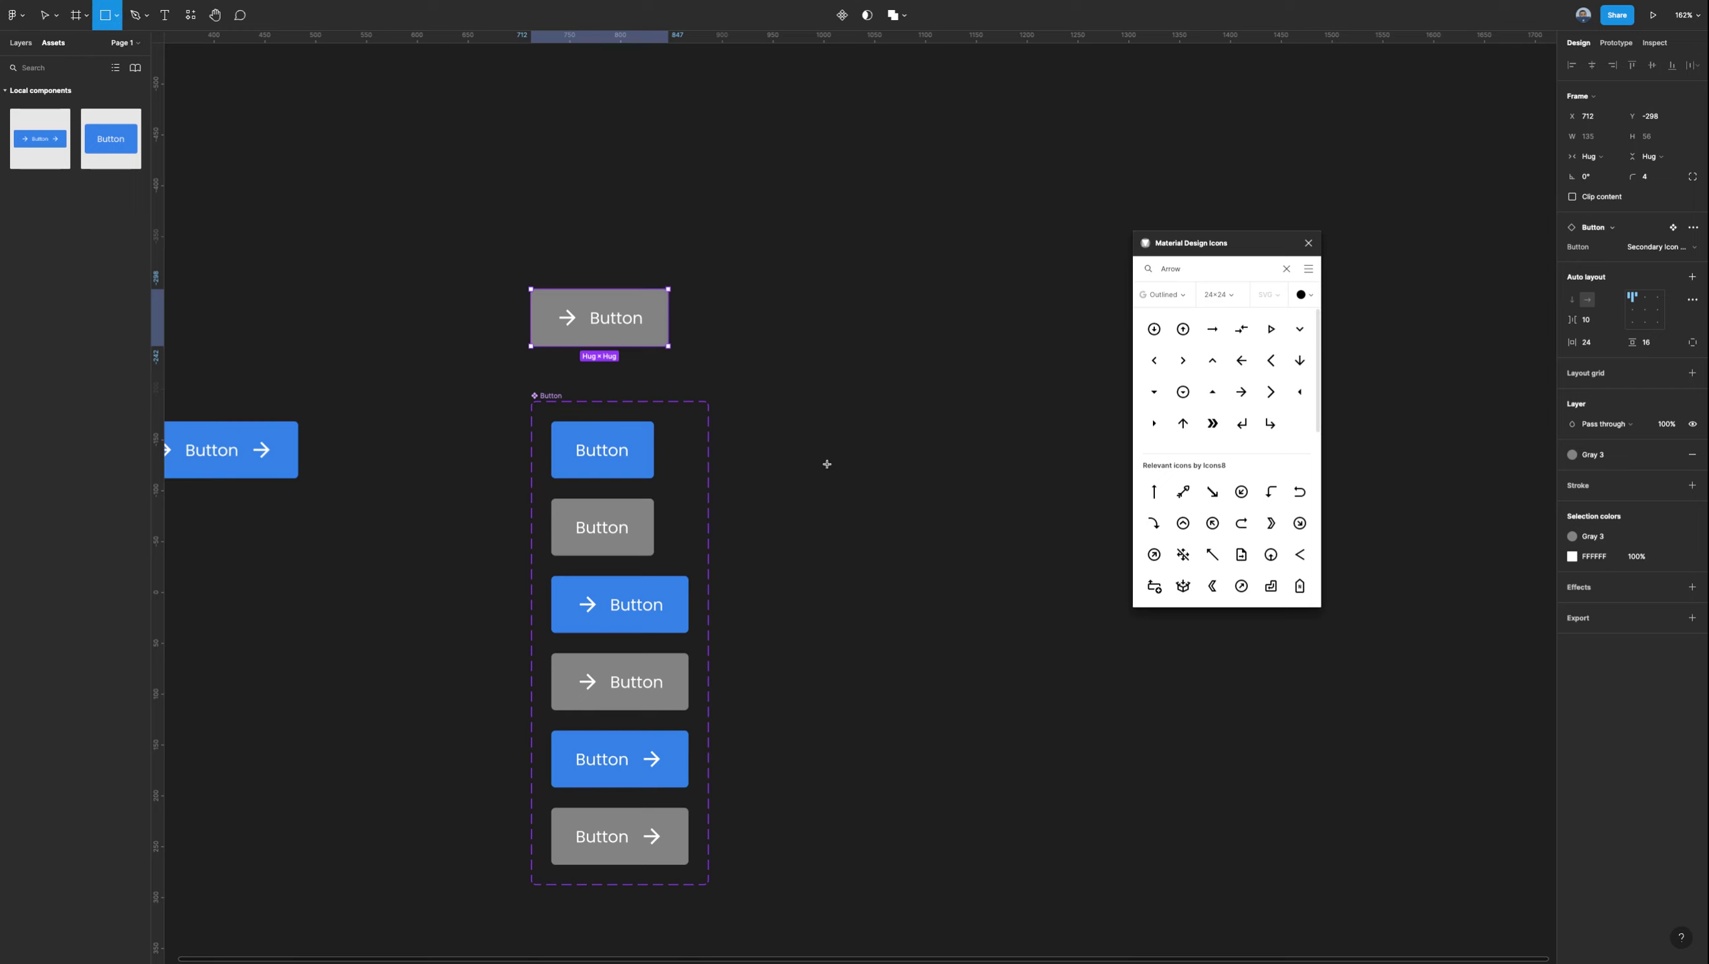
mouse_move(799, 440)
mouse_down()
mouse_move(866, 483)
mouse_move(928, 478)
mouse_move(876, 467)
mouse_up()
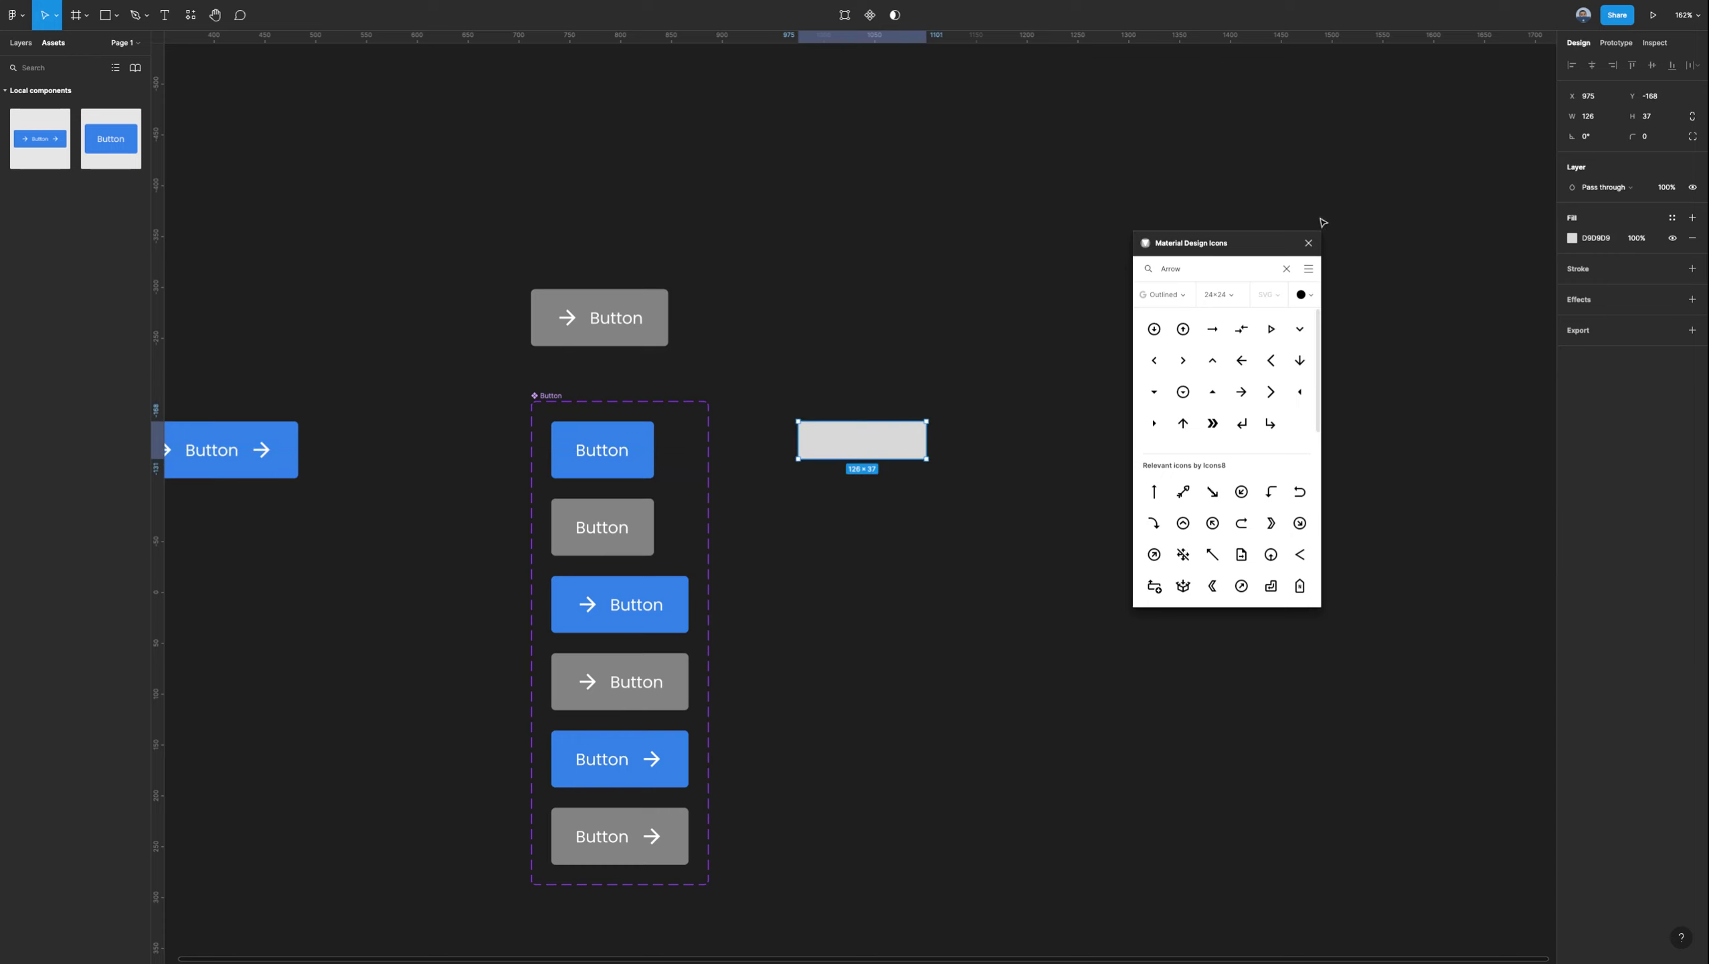
click(1660, 137)
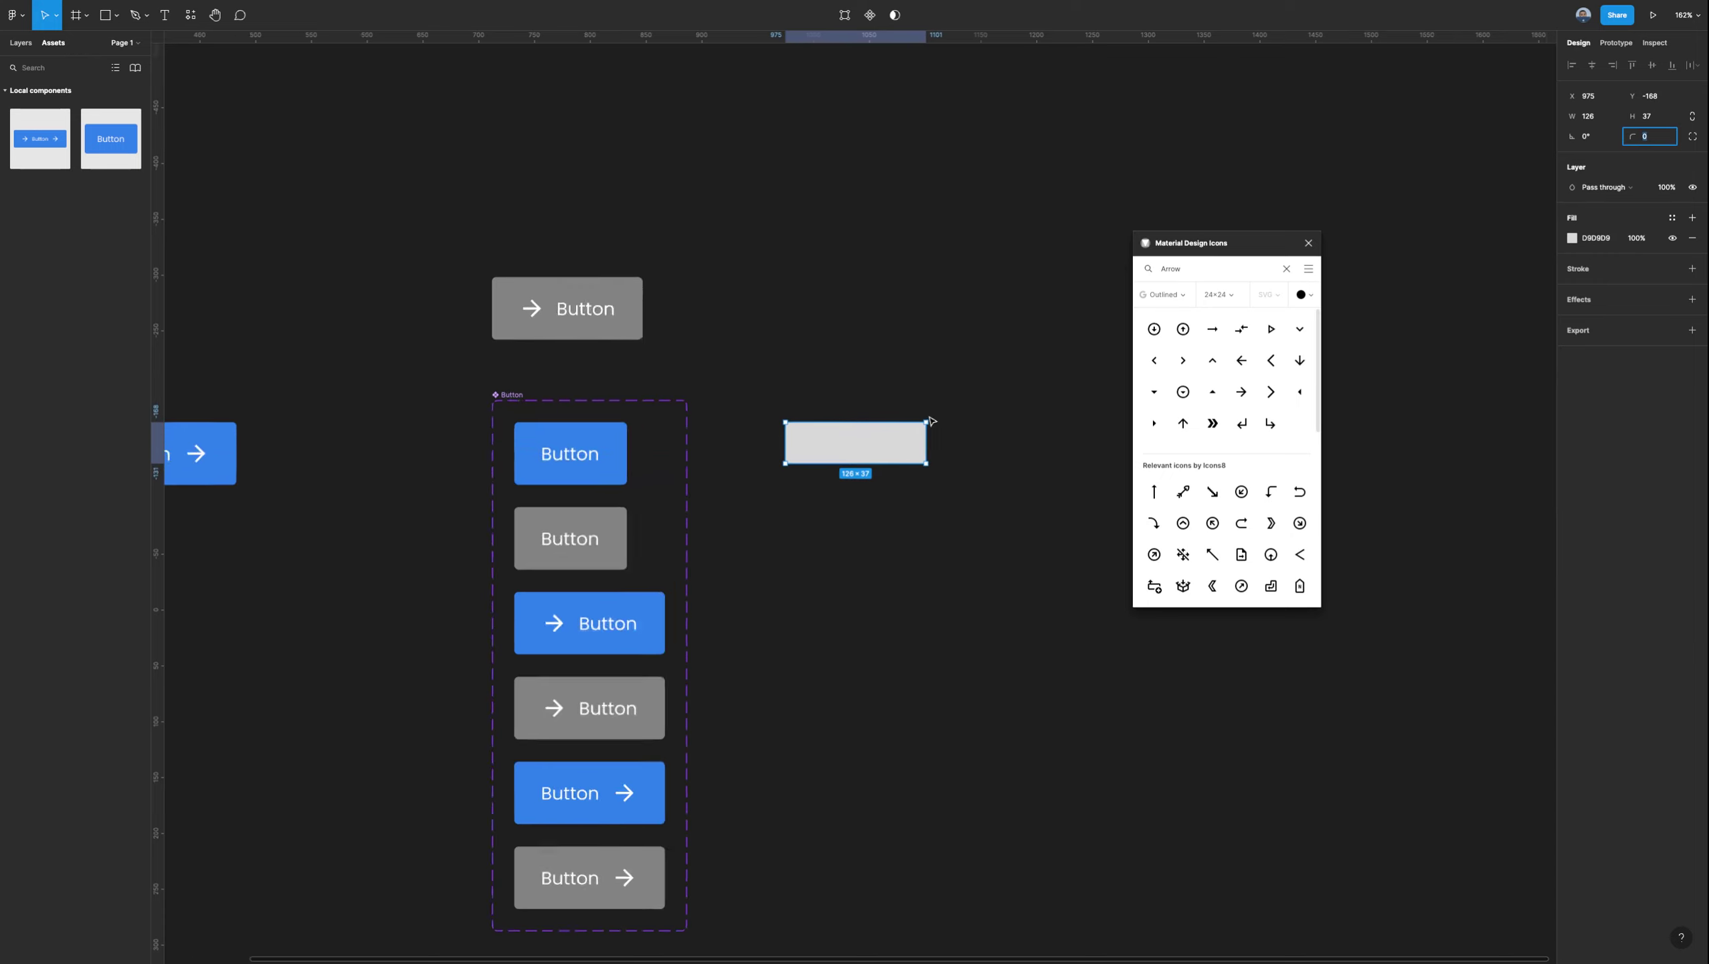
scroll(924, 418, up, 5)
double_click(906, 486)
key(Escape)
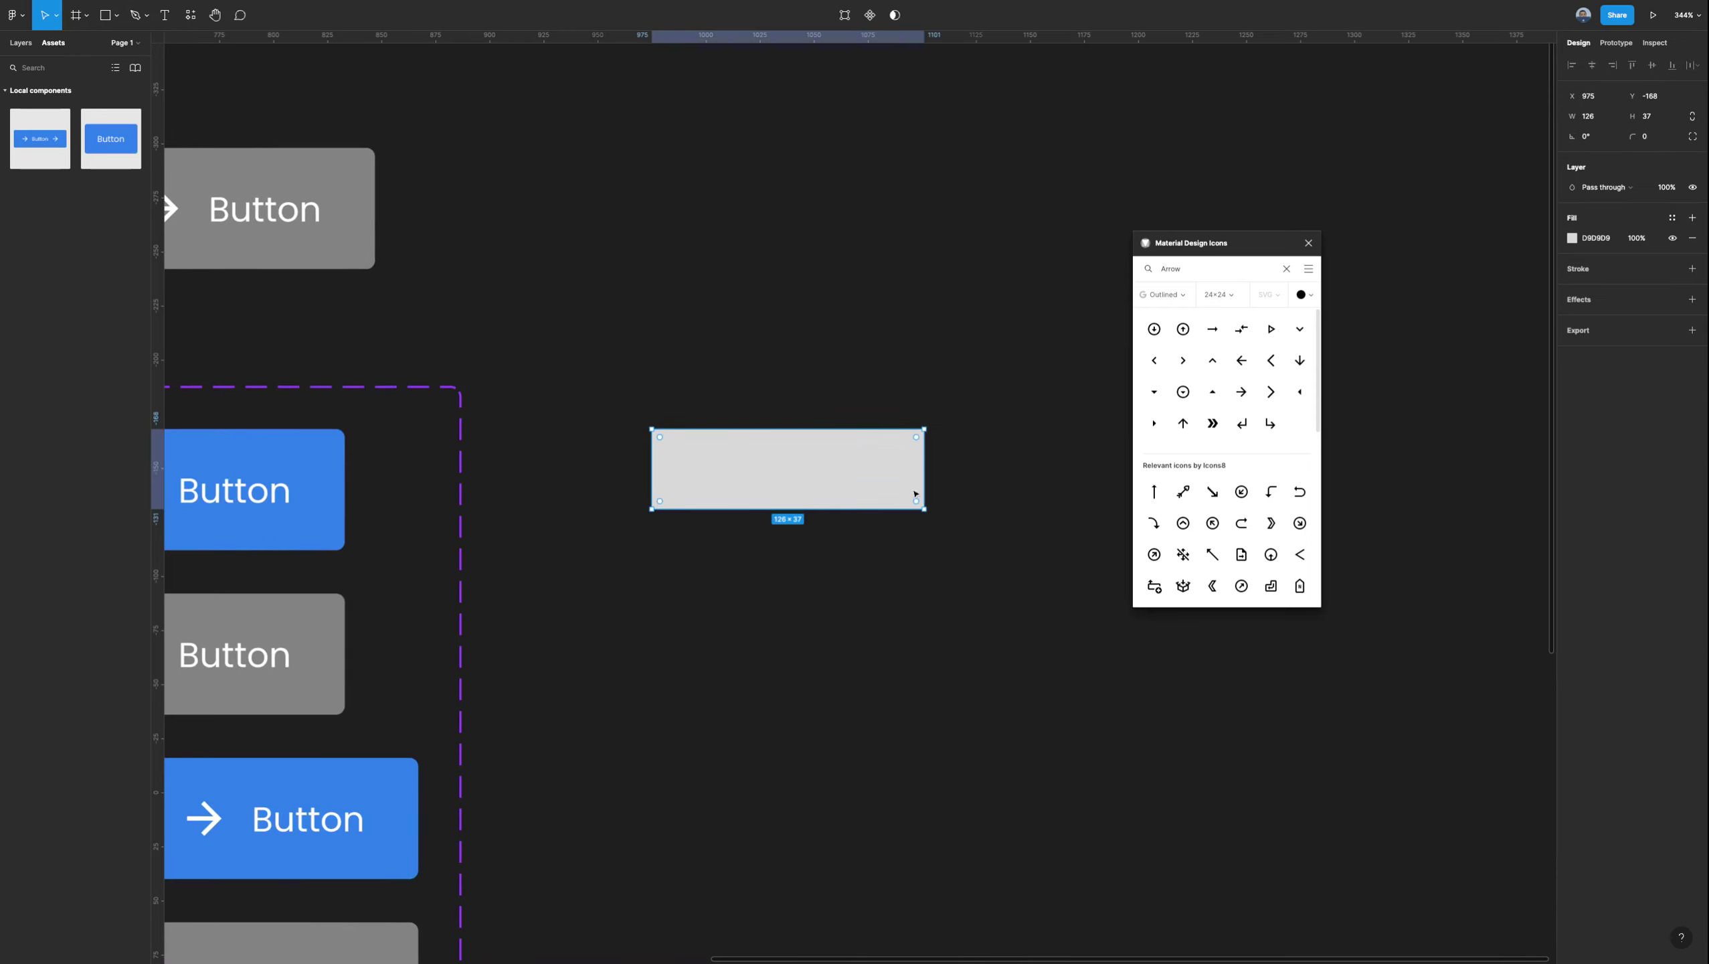
drag(916, 500, 894, 453)
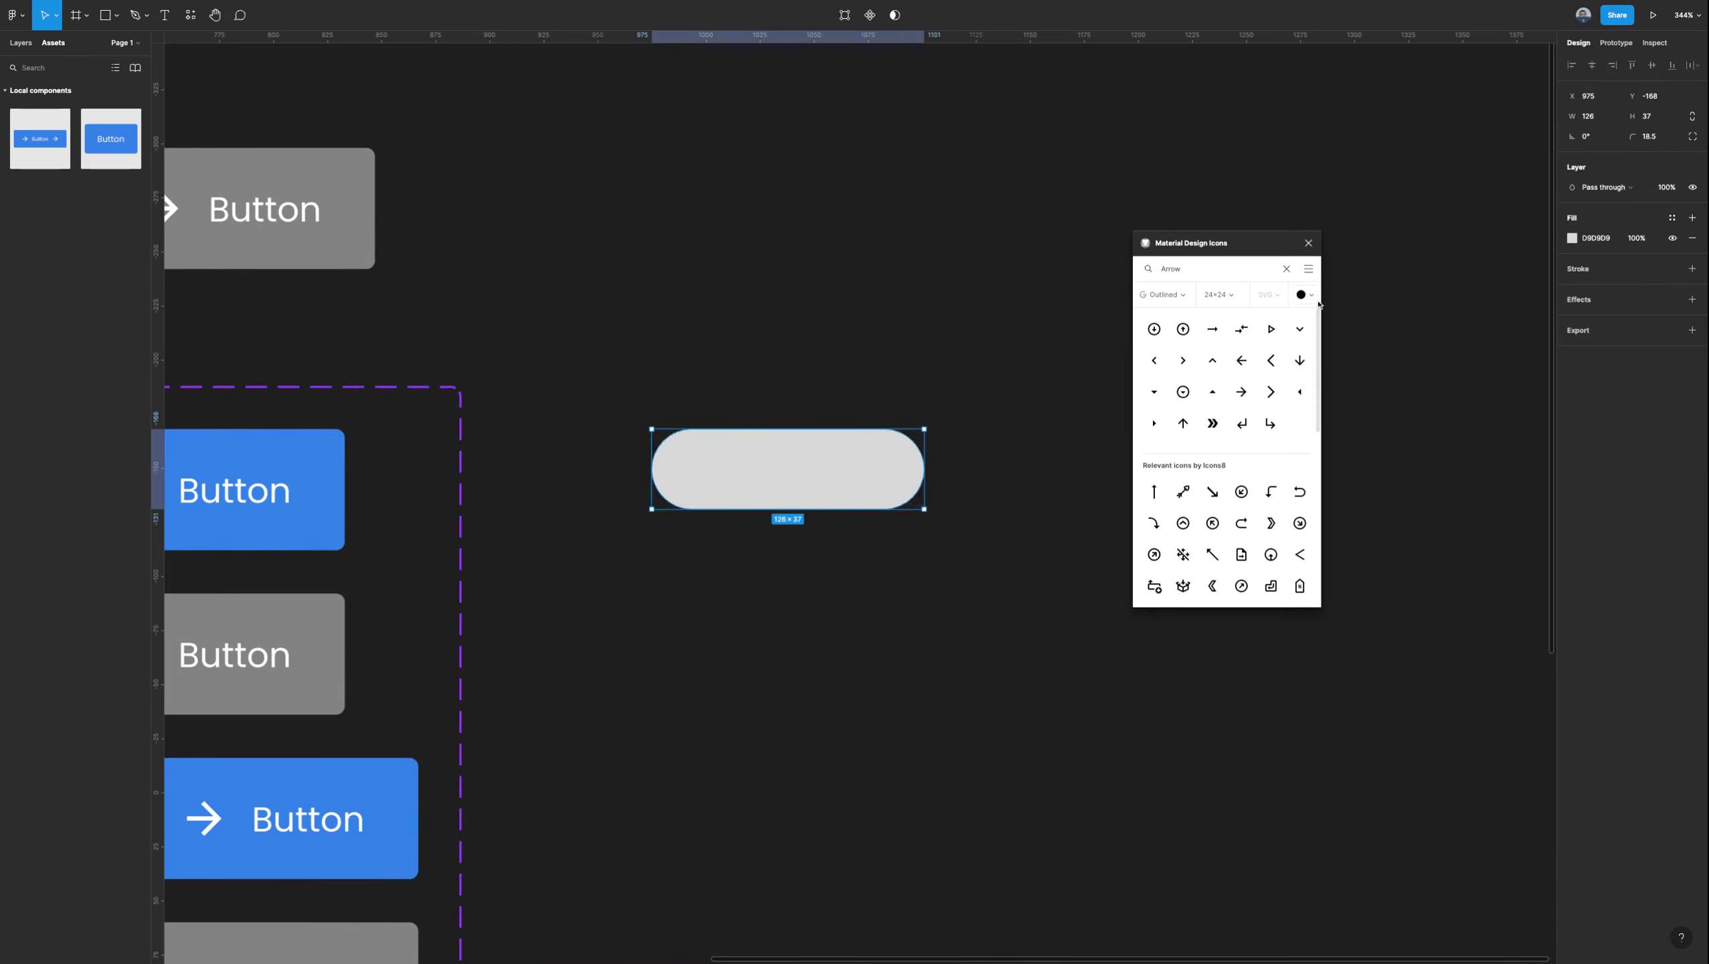
Resize the pill to 120 wide by 40 high and increase its corner radius to 20.
click(1664, 119)
key(Return)
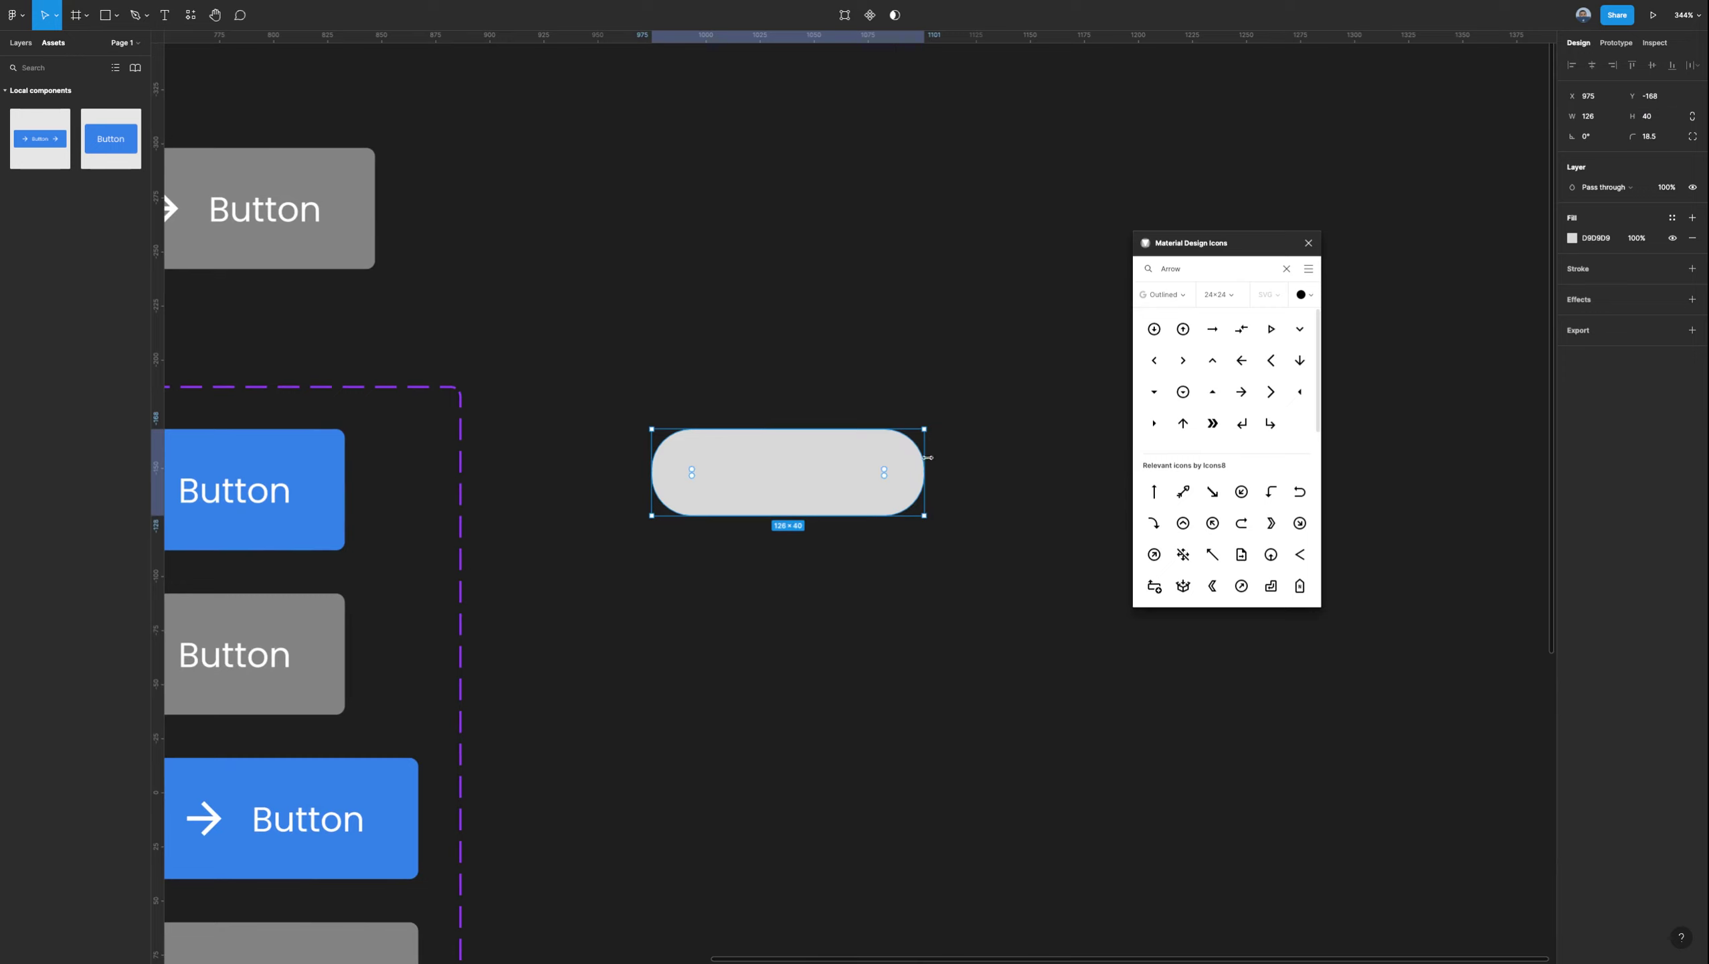
click(1601, 117)
text(120)
key(Return)
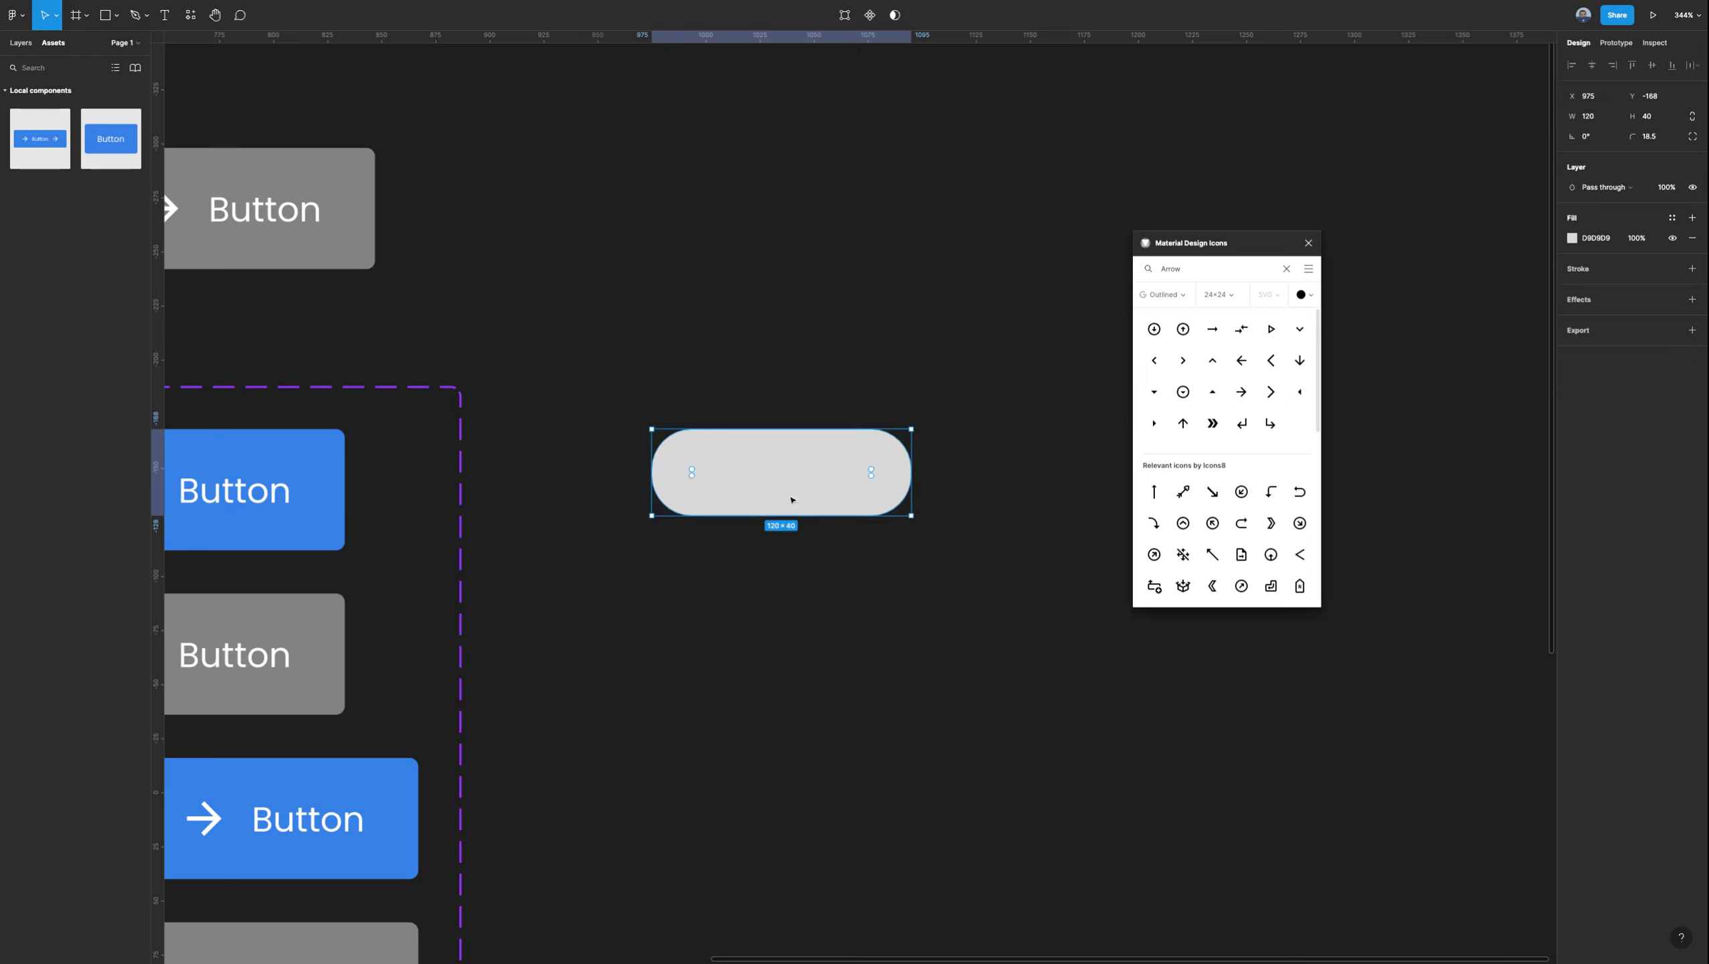
drag(870, 472, 867, 471)
Duplicate the pill and narrow the copy to a 40 × 40 circle at the pill's right end.
key(ctrl+d)
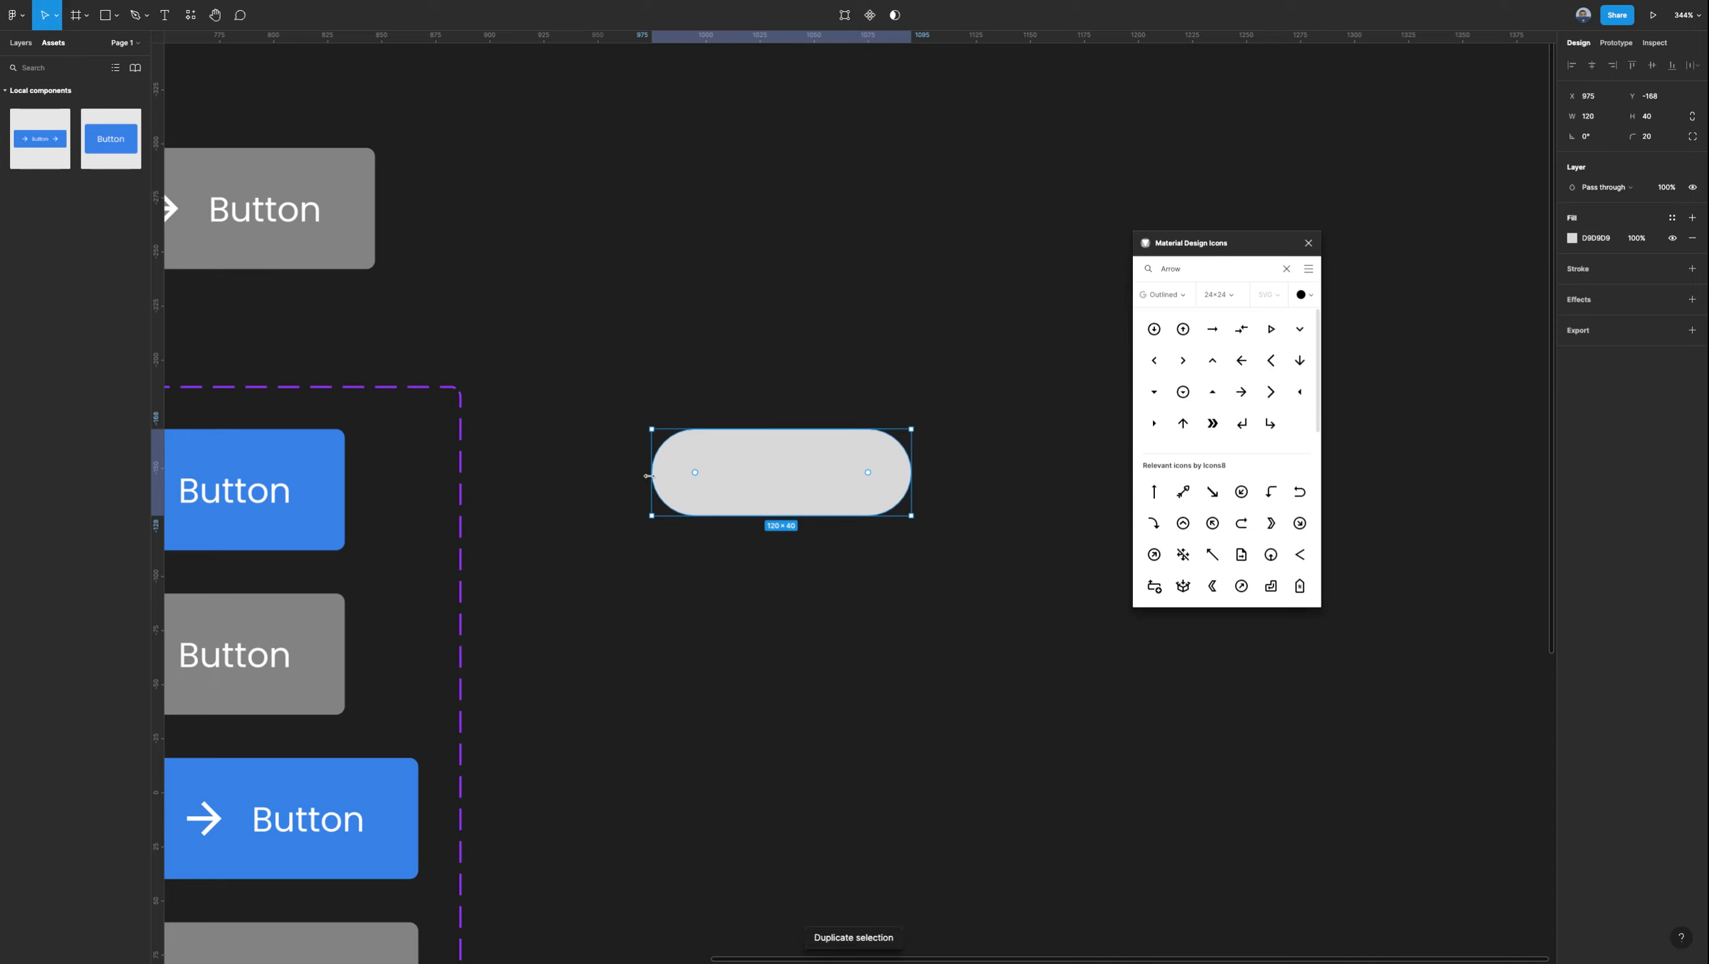
drag(647, 475, 826, 476)
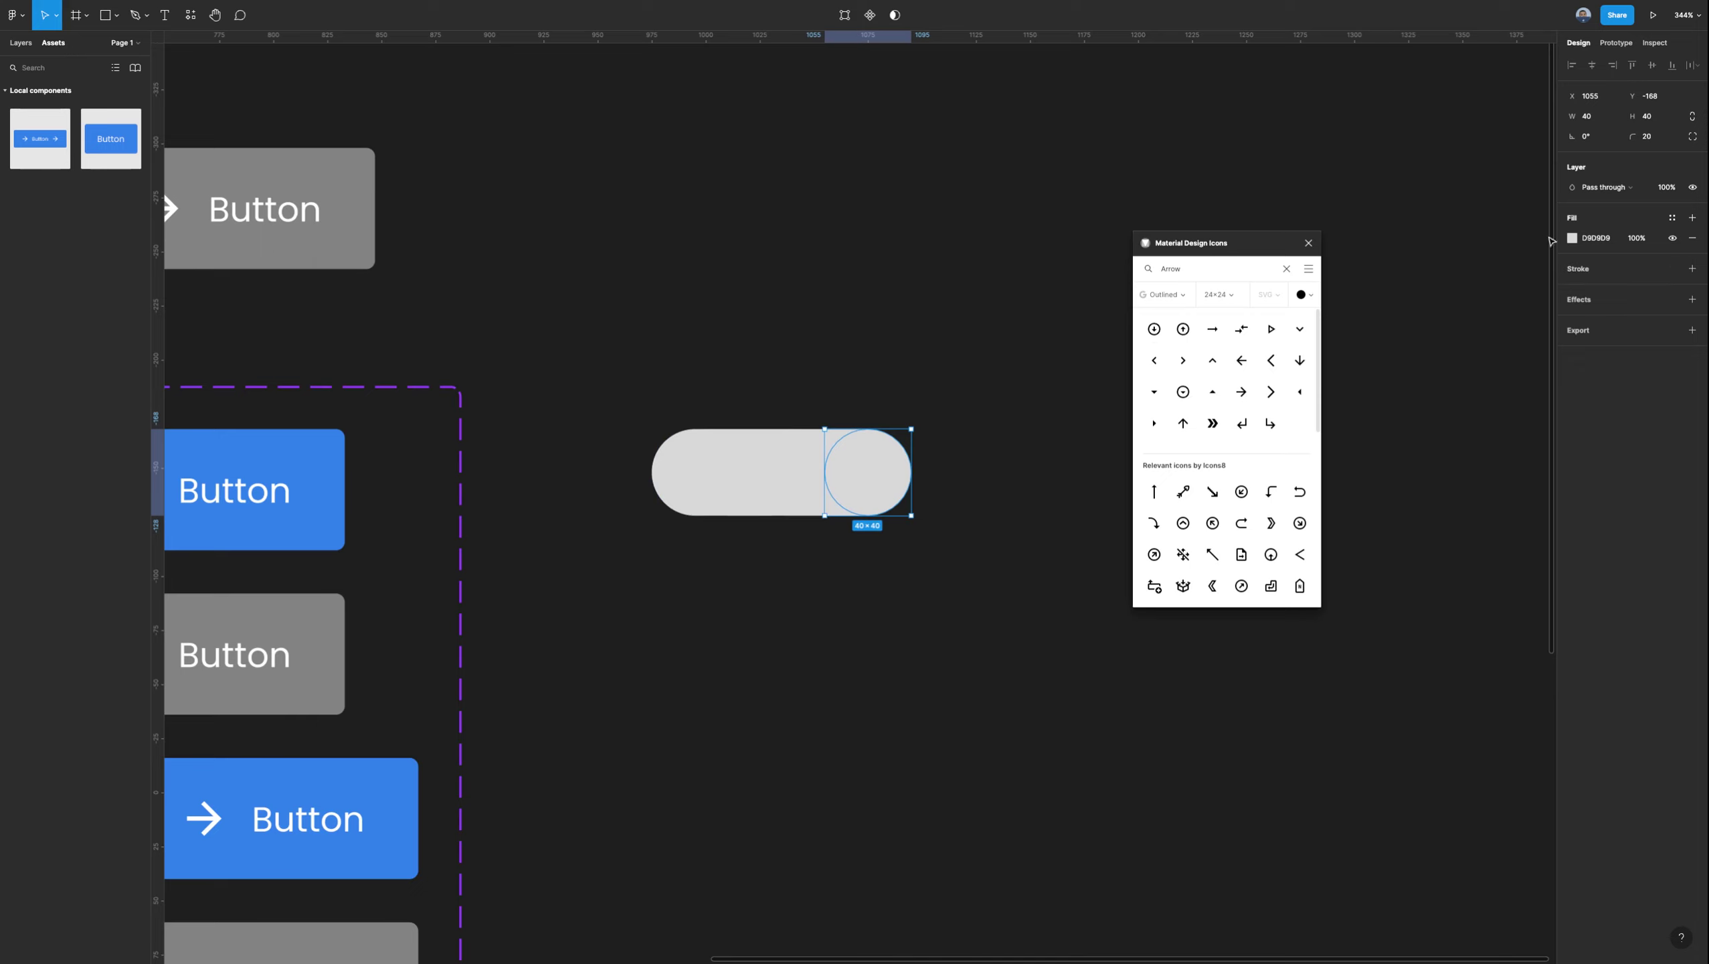
Apply the Blue 1 color style to the 40 × 40 circle at the pill's right end.
click(1572, 239)
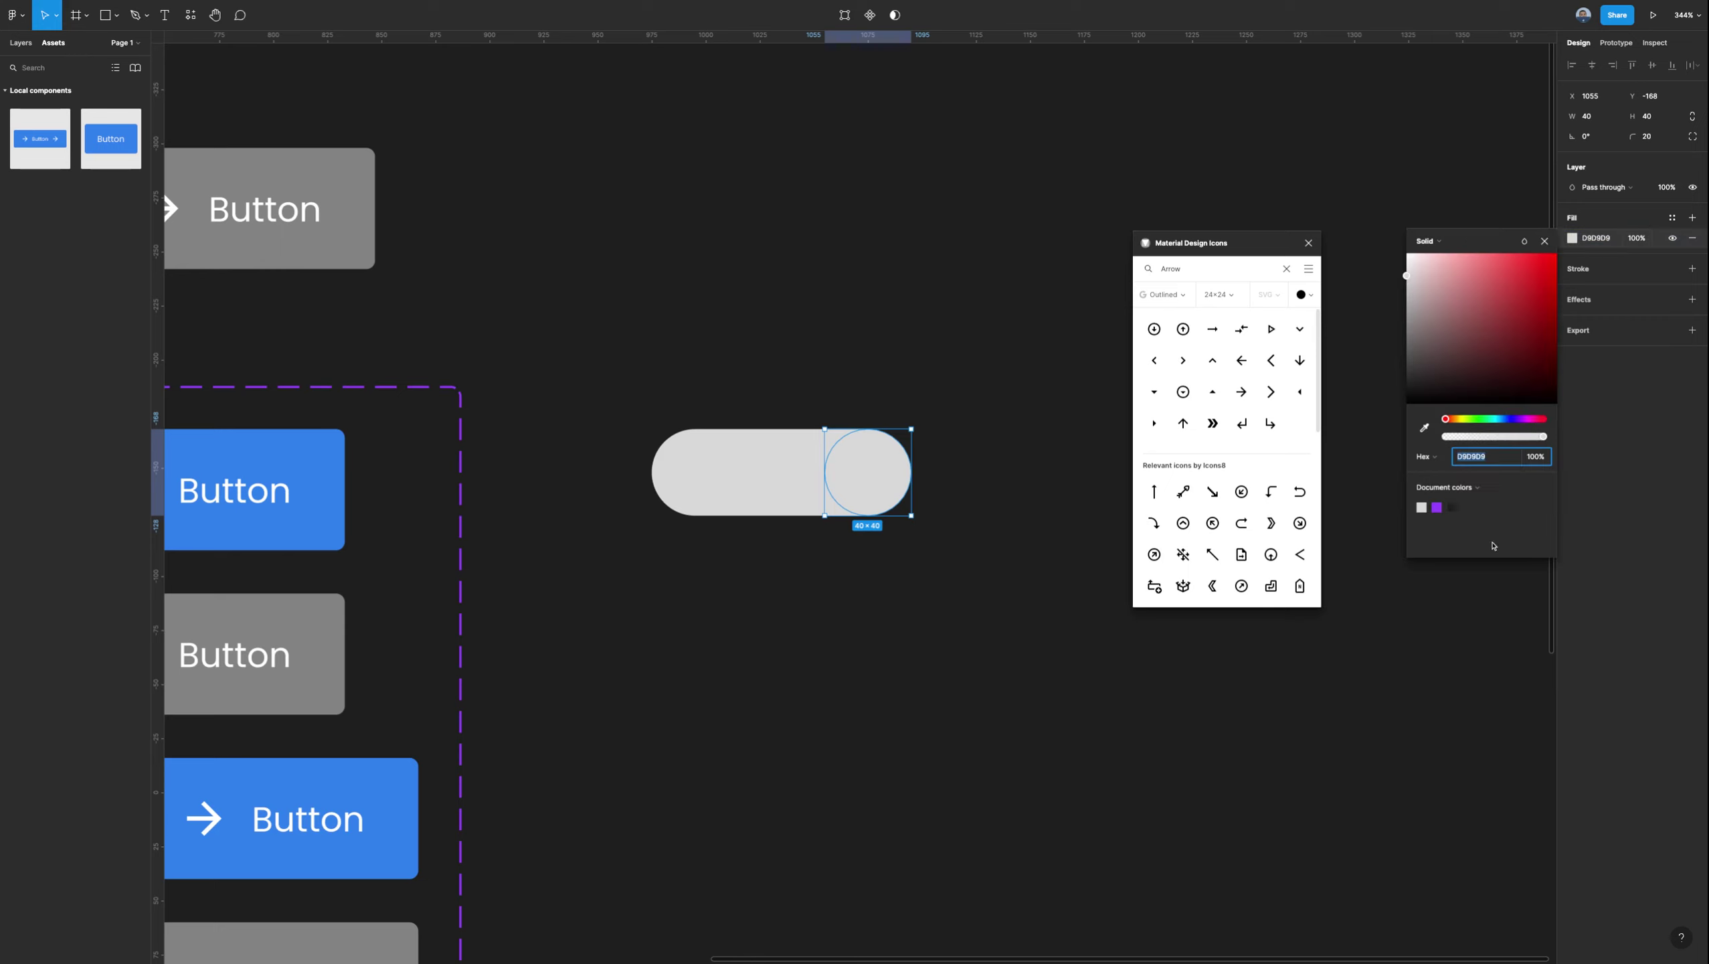
click(1672, 217)
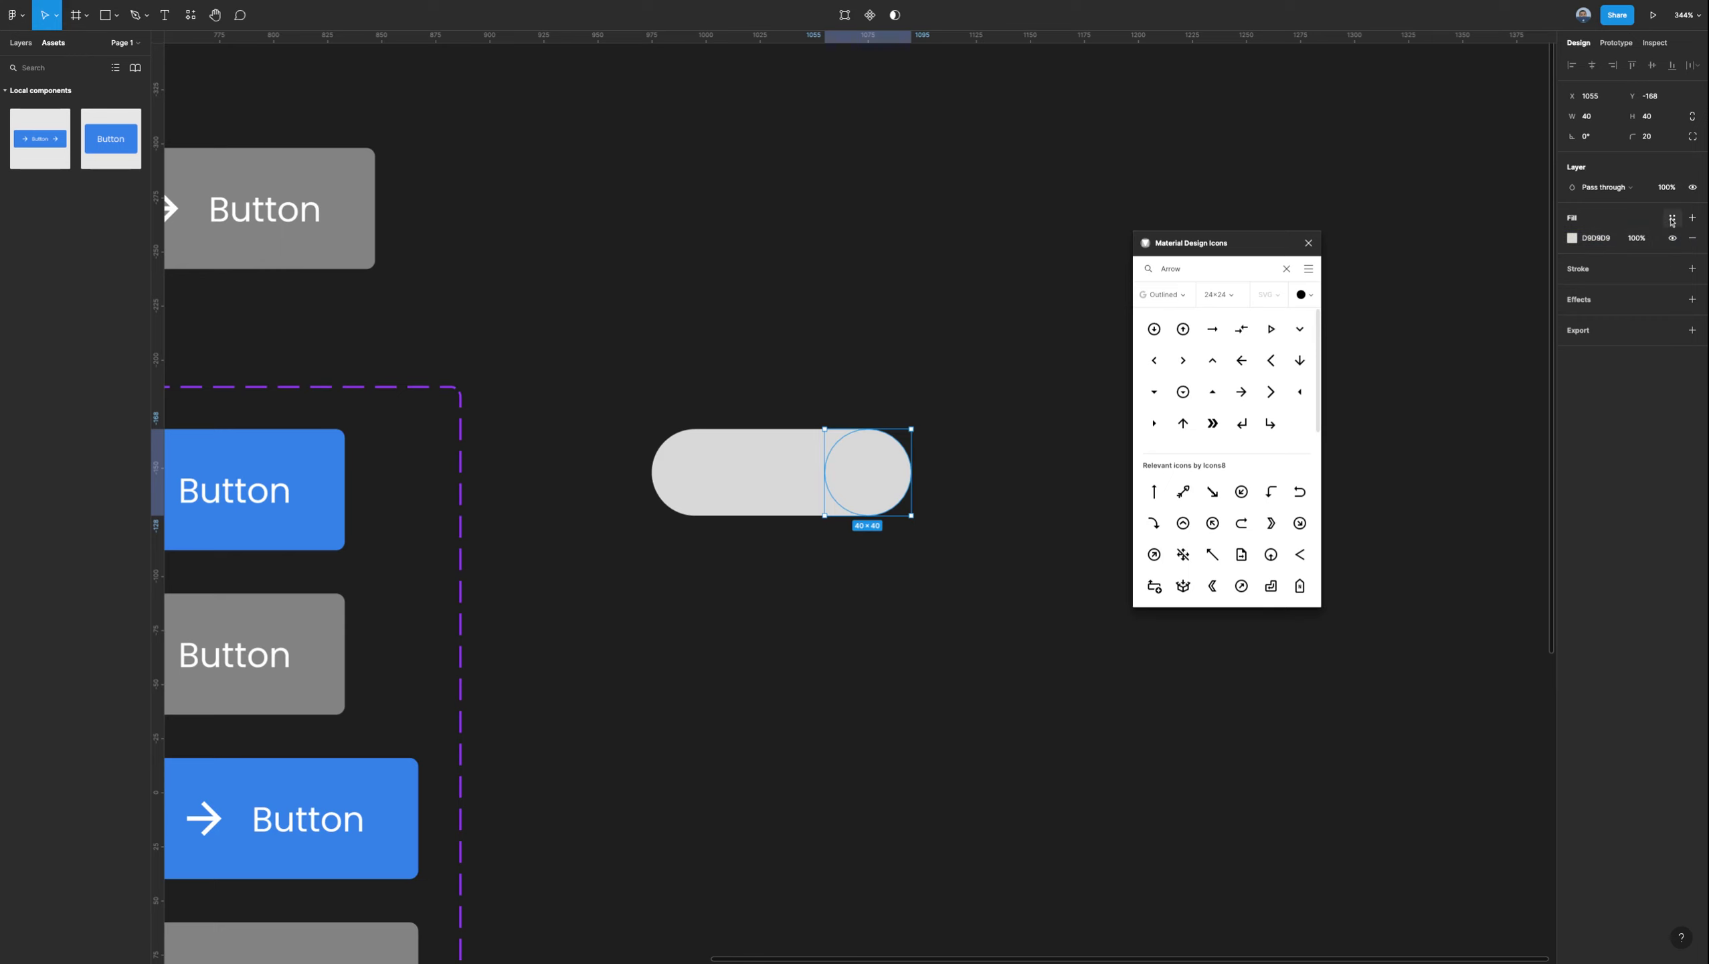
scroll(1601, 402, down, 2)
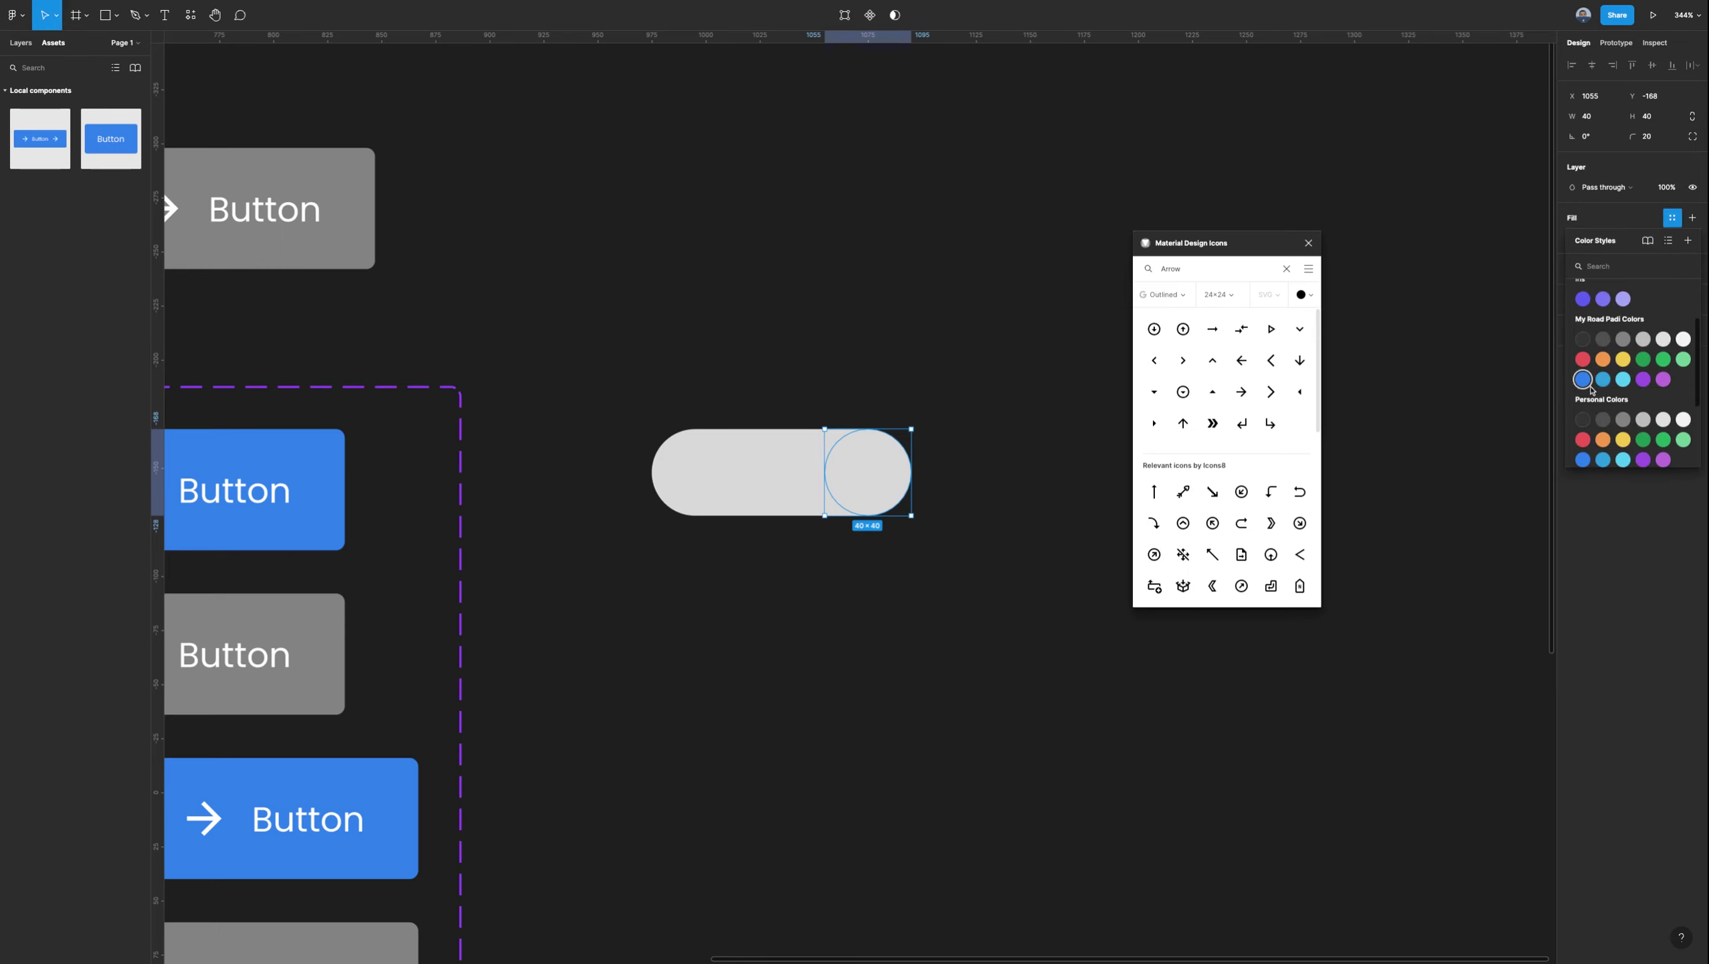
click(1583, 378)
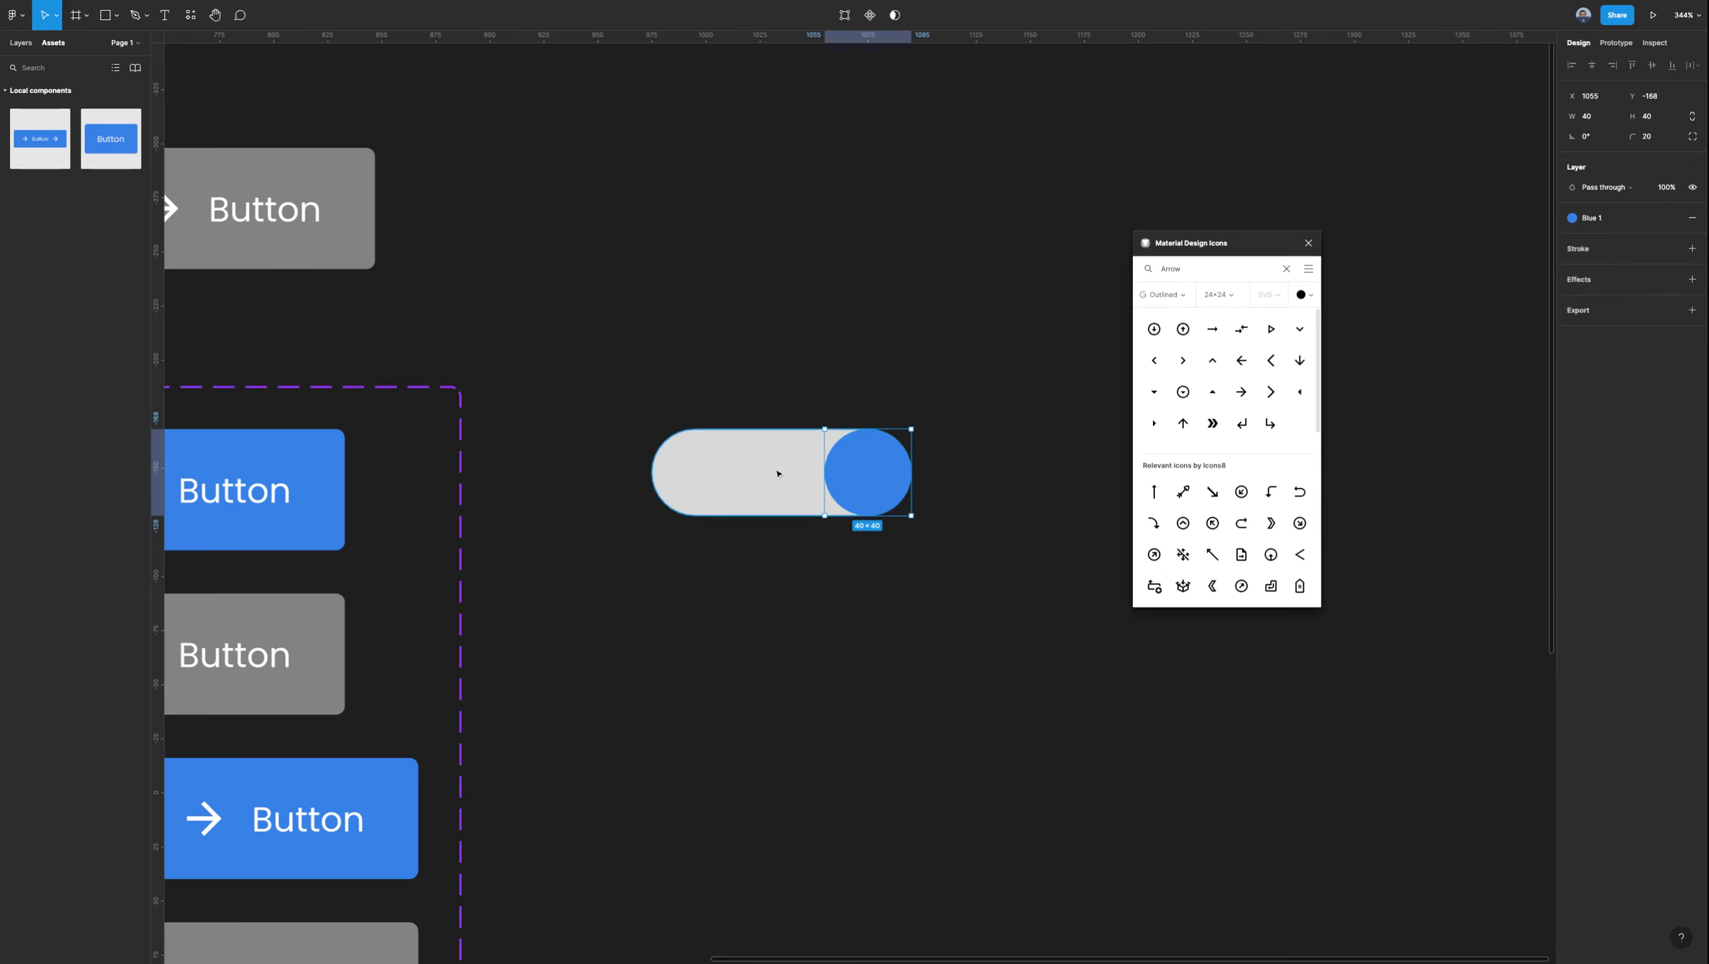
click(777, 473)
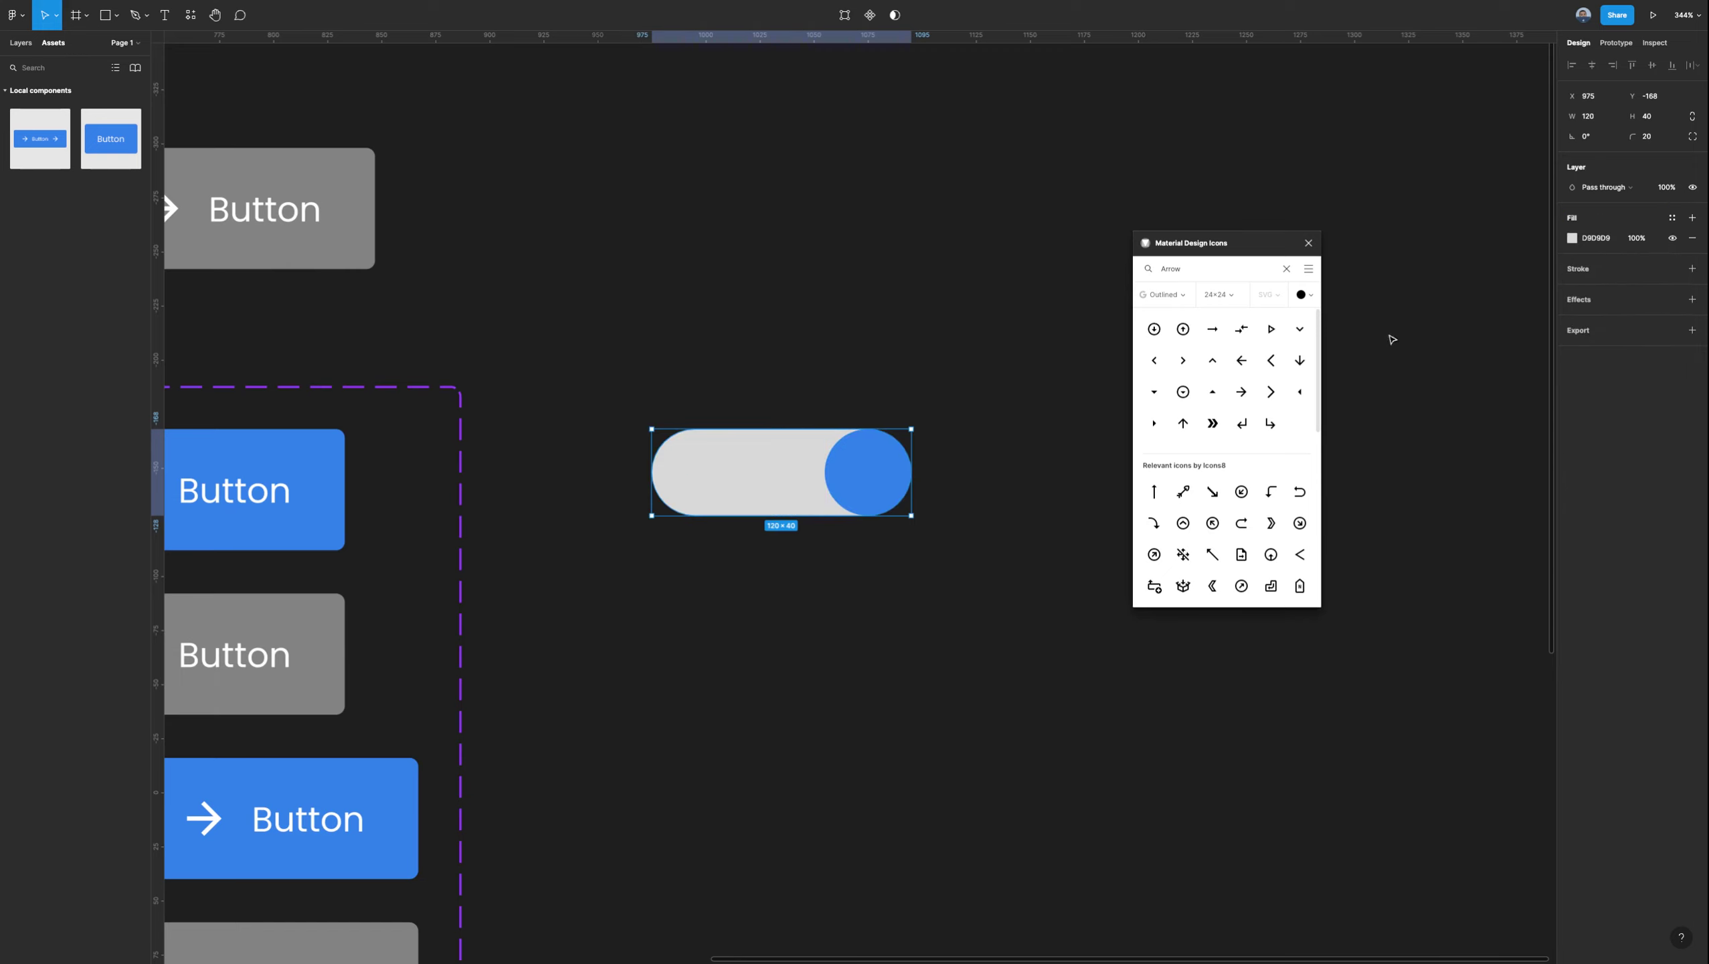
Move the circle horizontally to the left end of the pill so their rounded edges align.
click(871, 473)
key(shift+Left)
key(shift+Left)
key(shift+Left)
key(shift+Left)
key(shift+Left)
key(shift+Left)
key(shift+Left)
key(shift+Left)
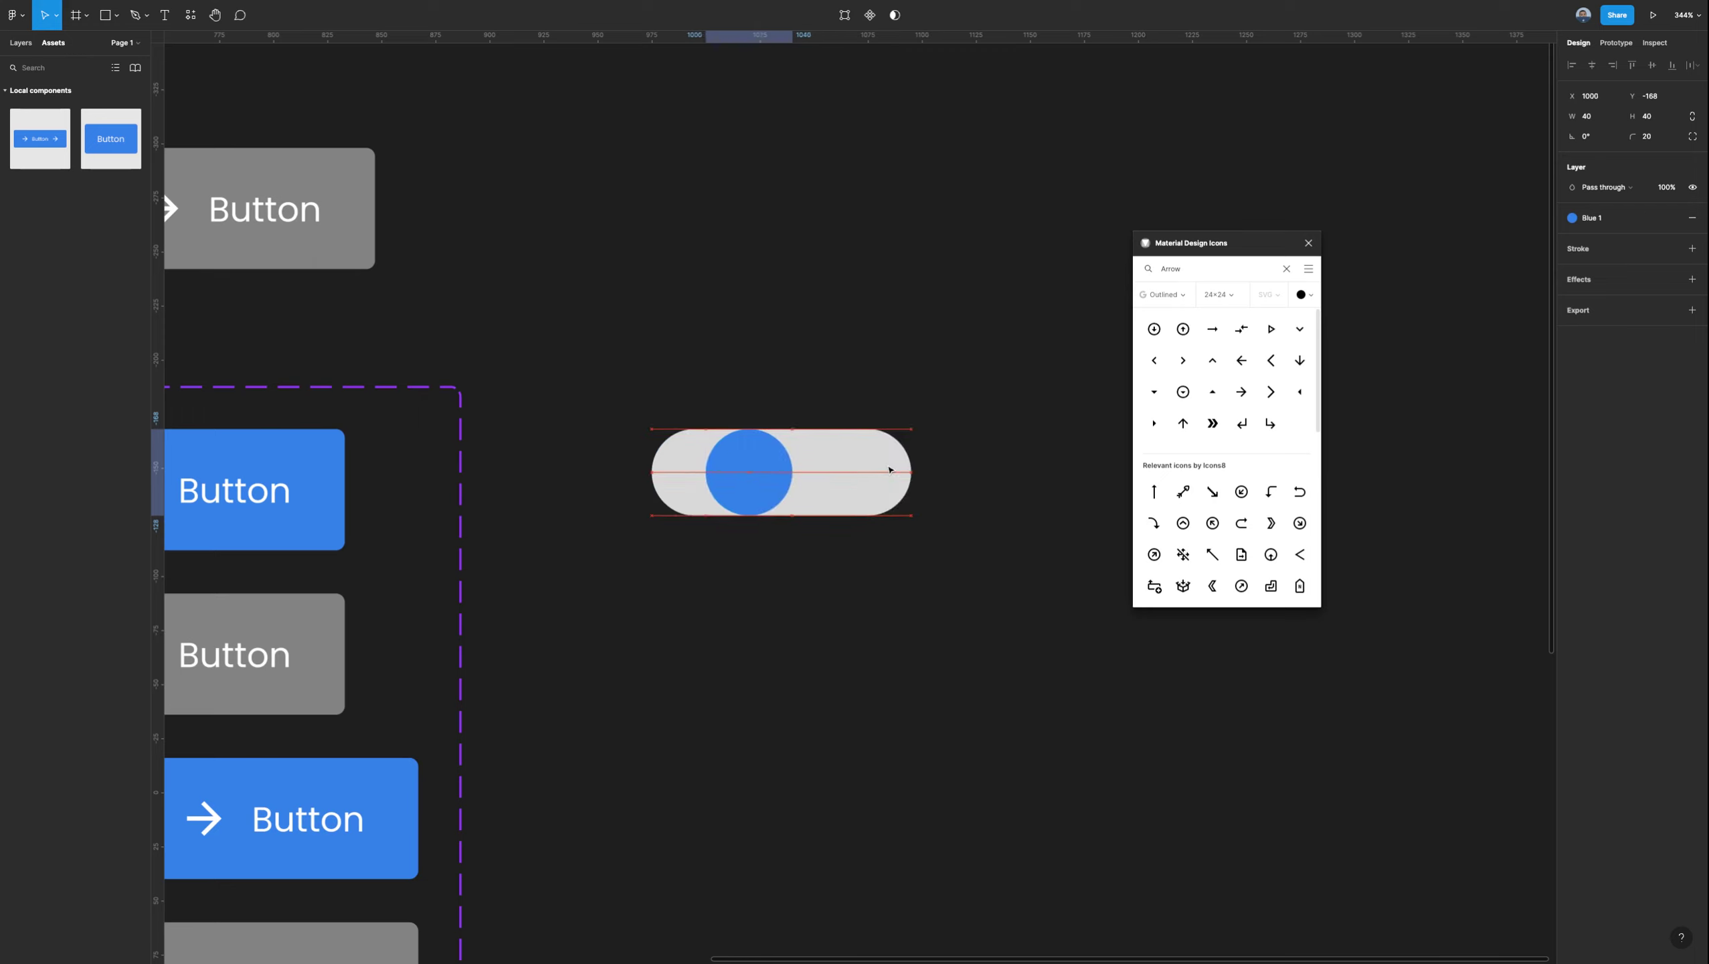
key(Left)
key(Left)
Apply the Gray 4 color style to the pill and the Gray 2 color style to the circle.
click(877, 470)
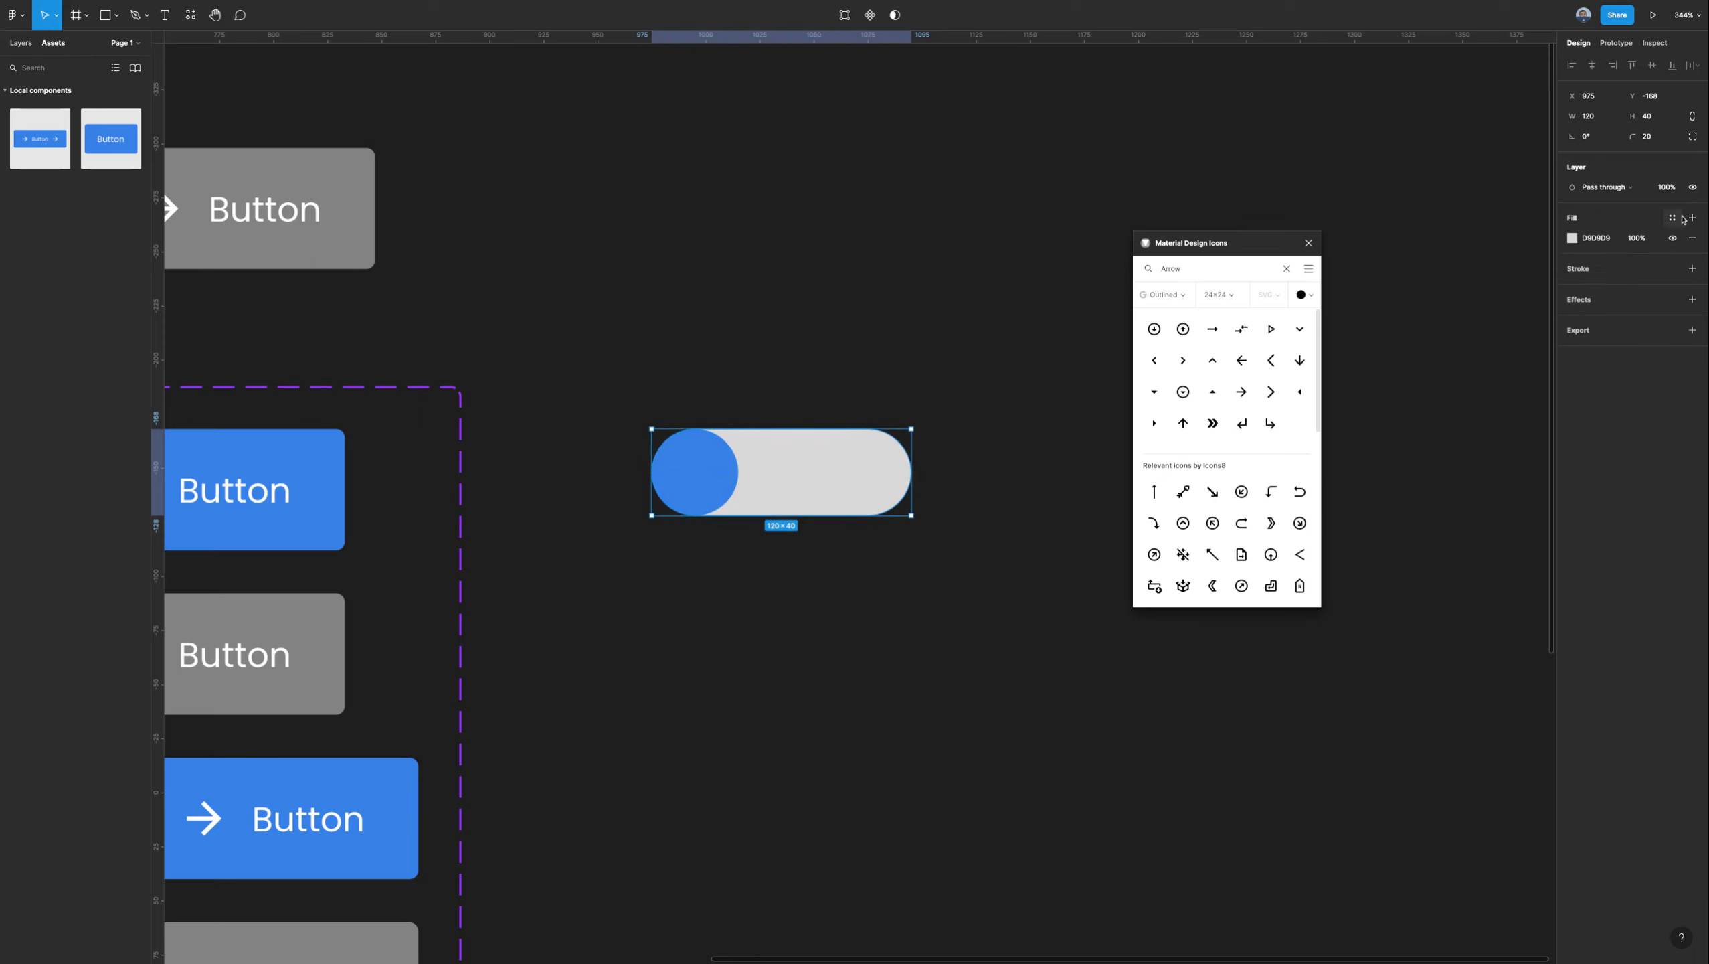
click(1673, 217)
click(1643, 419)
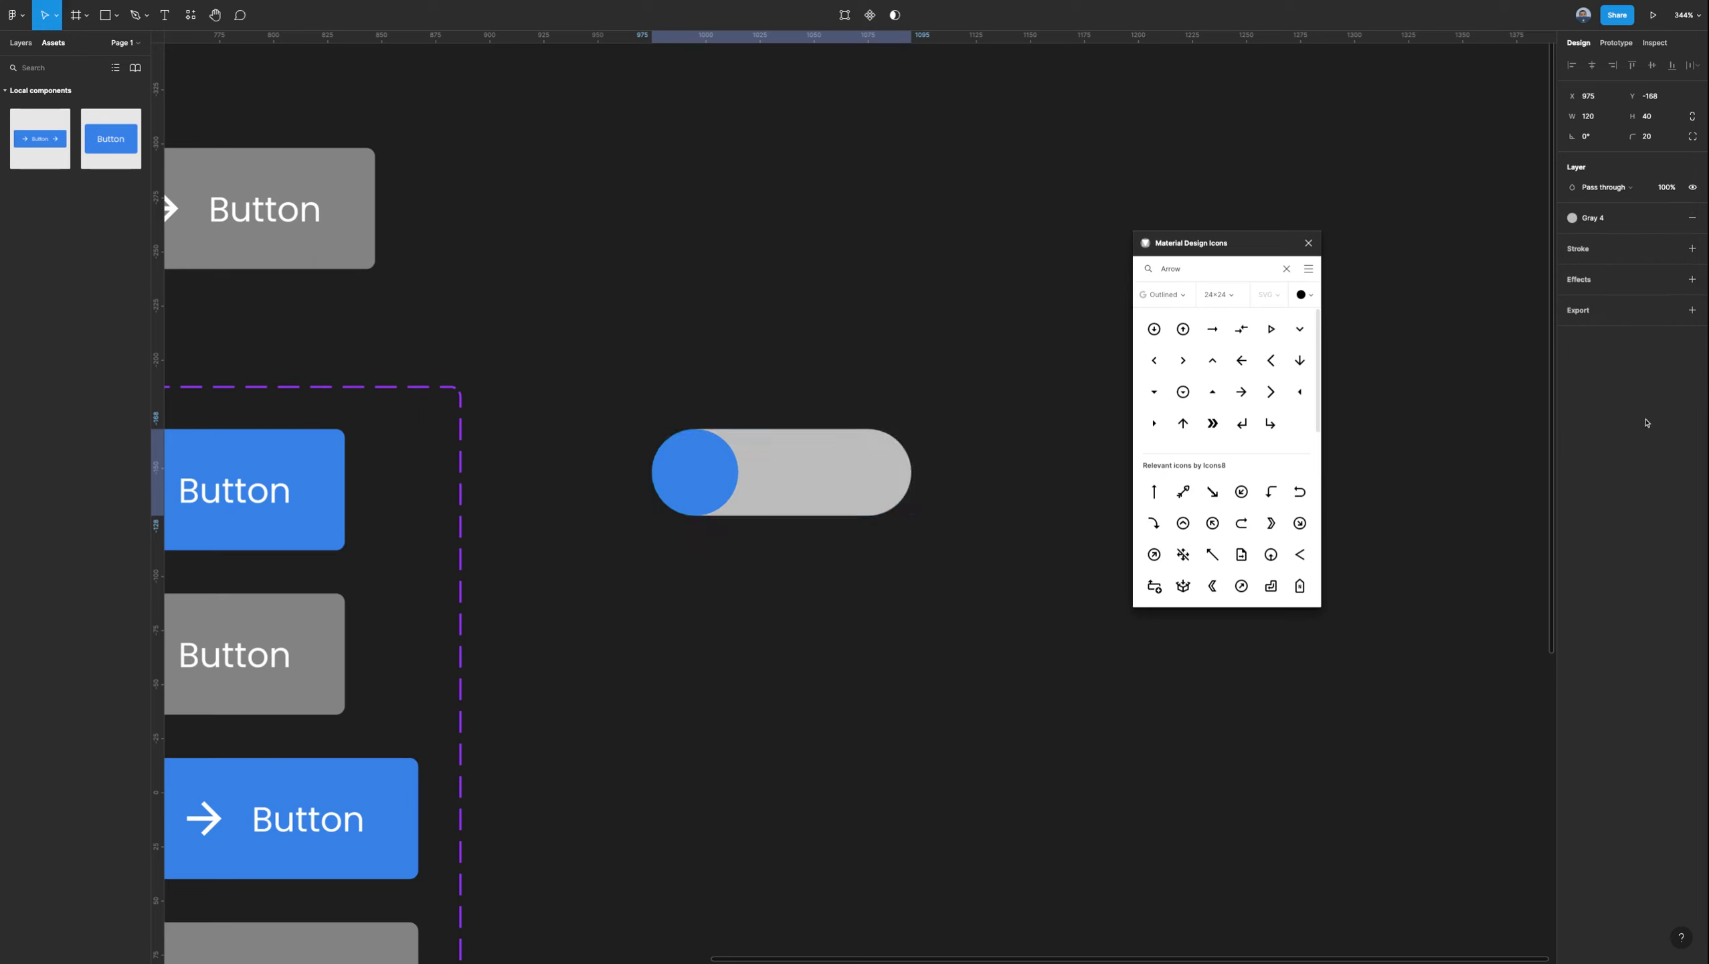
click(720, 492)
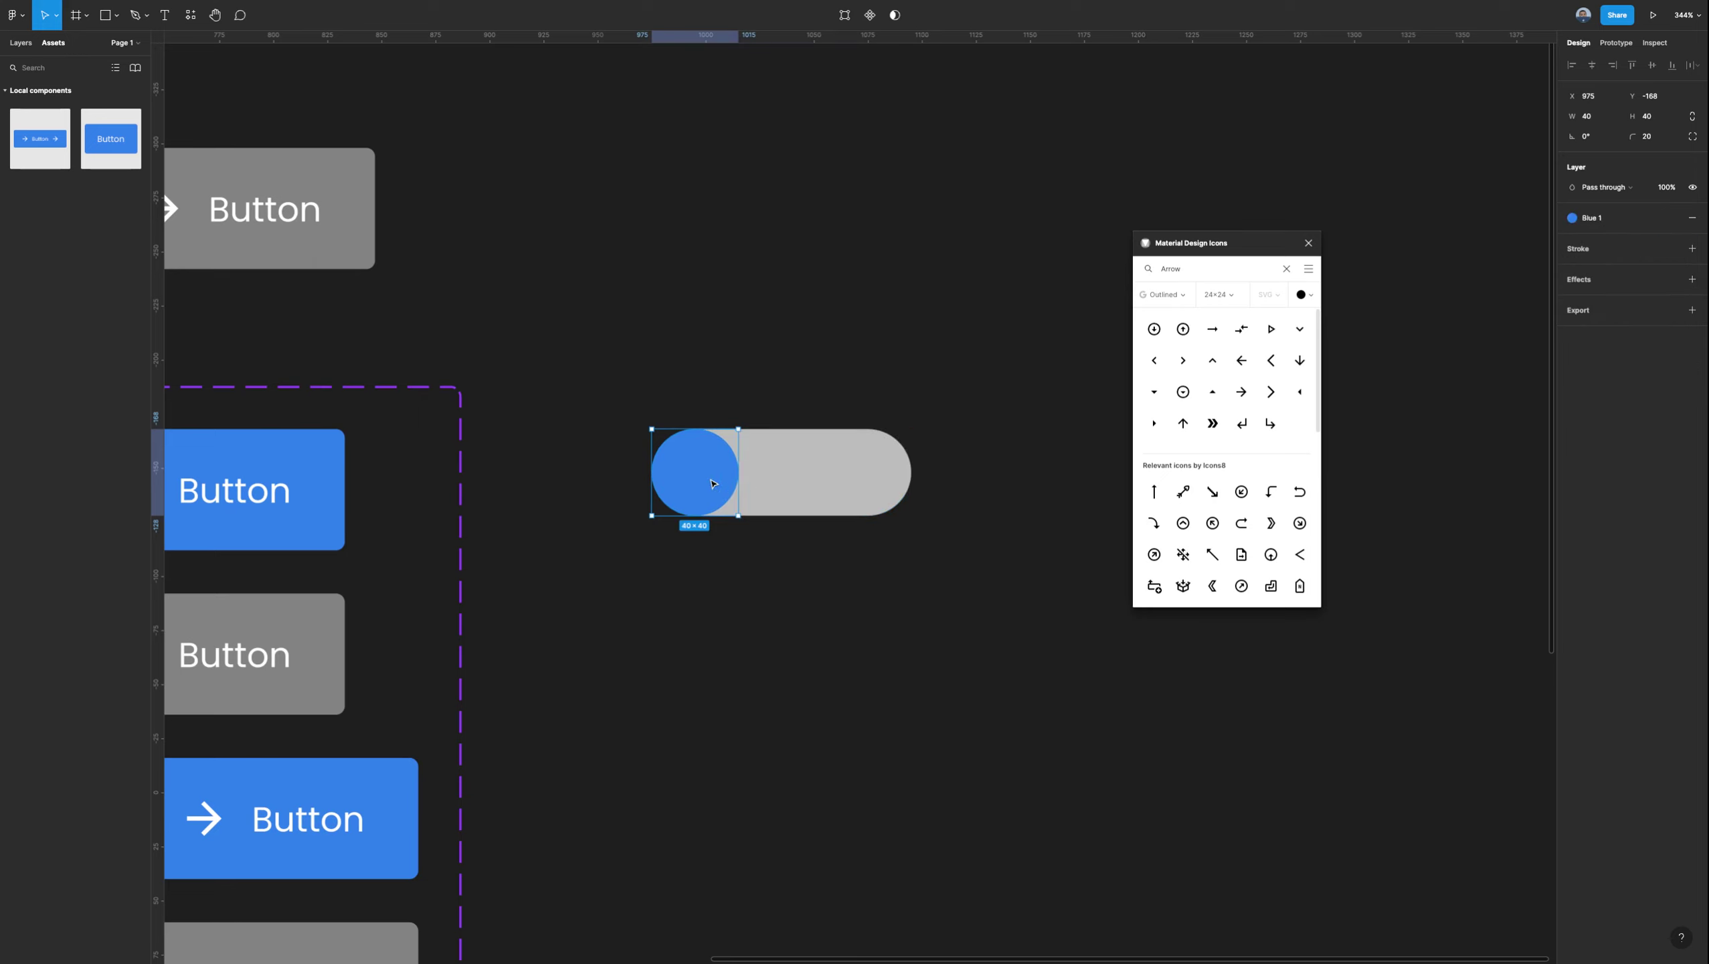
click(1672, 218)
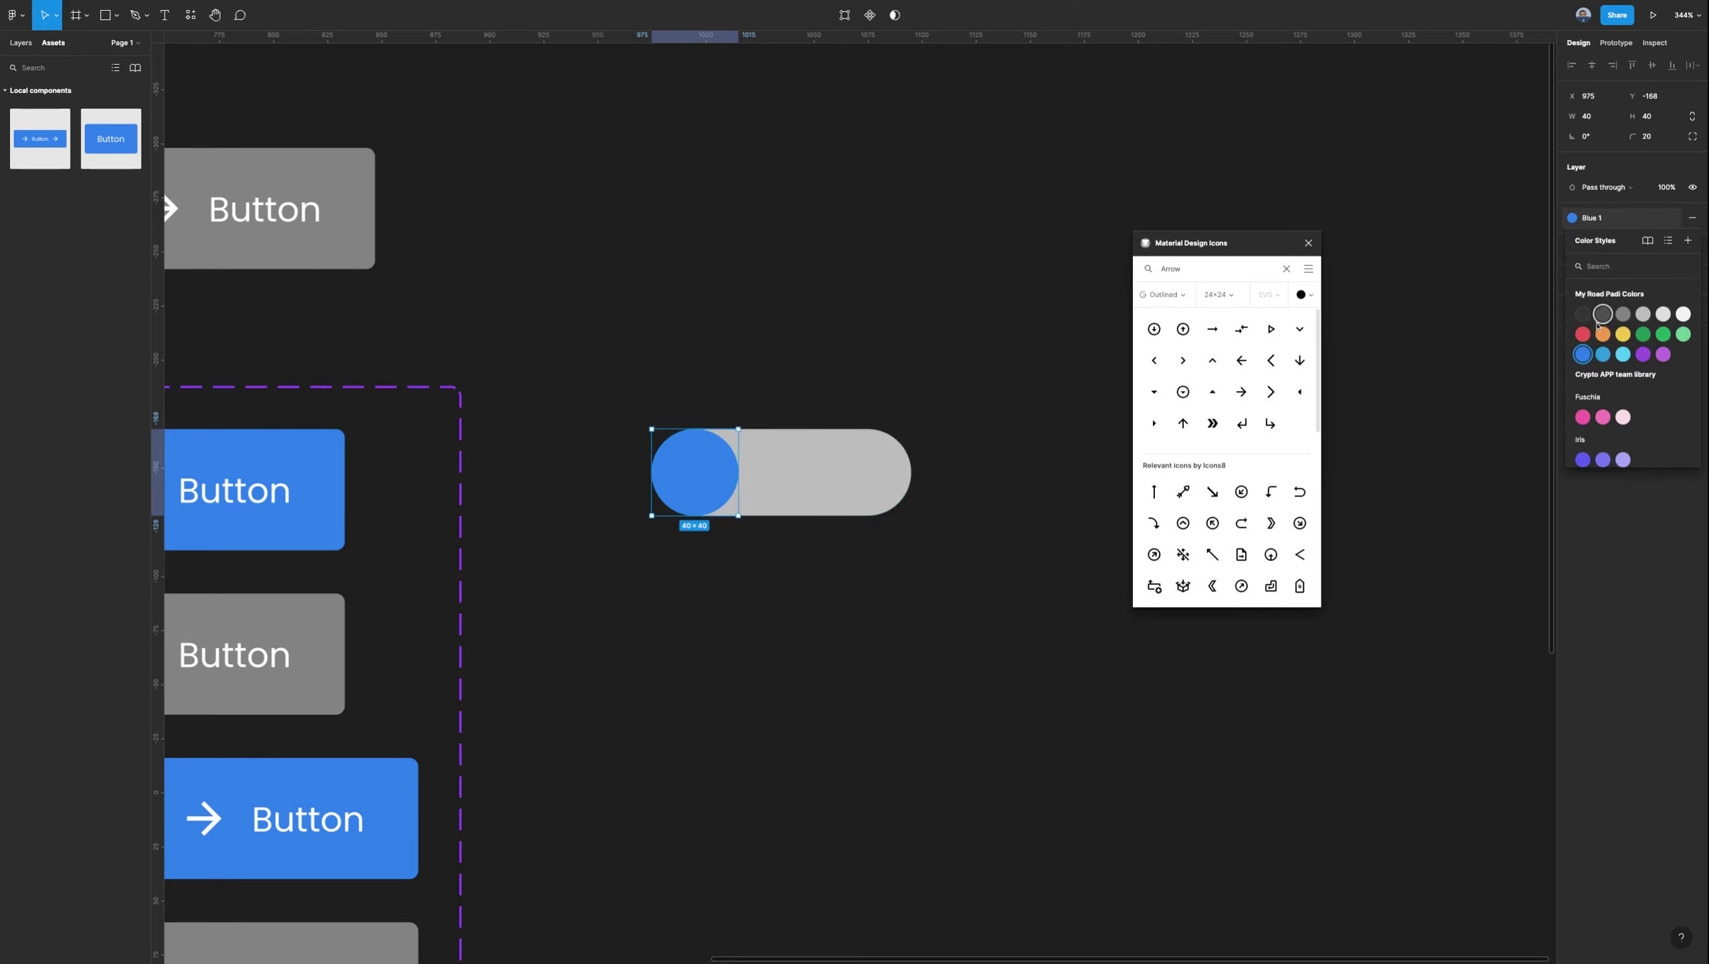
click(1603, 321)
Narrow the pill to about 99 wide and duplicate the toggle below it with the copied circle at the right end.
click(808, 473)
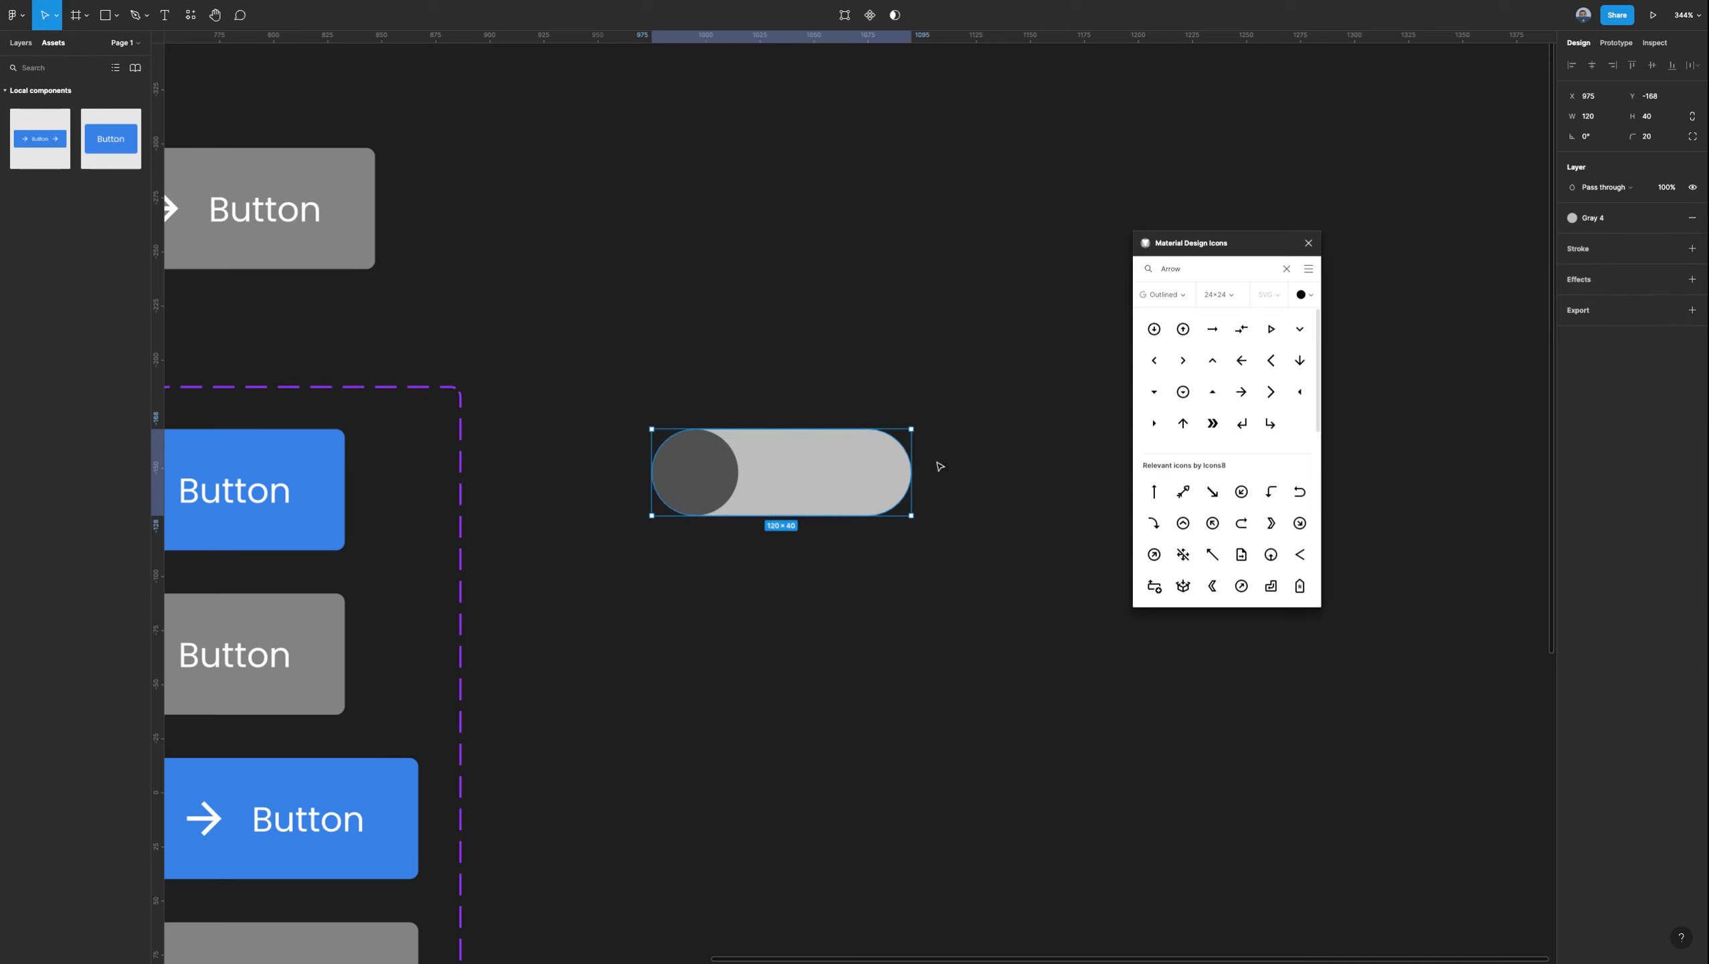
drag(914, 467, 866, 467)
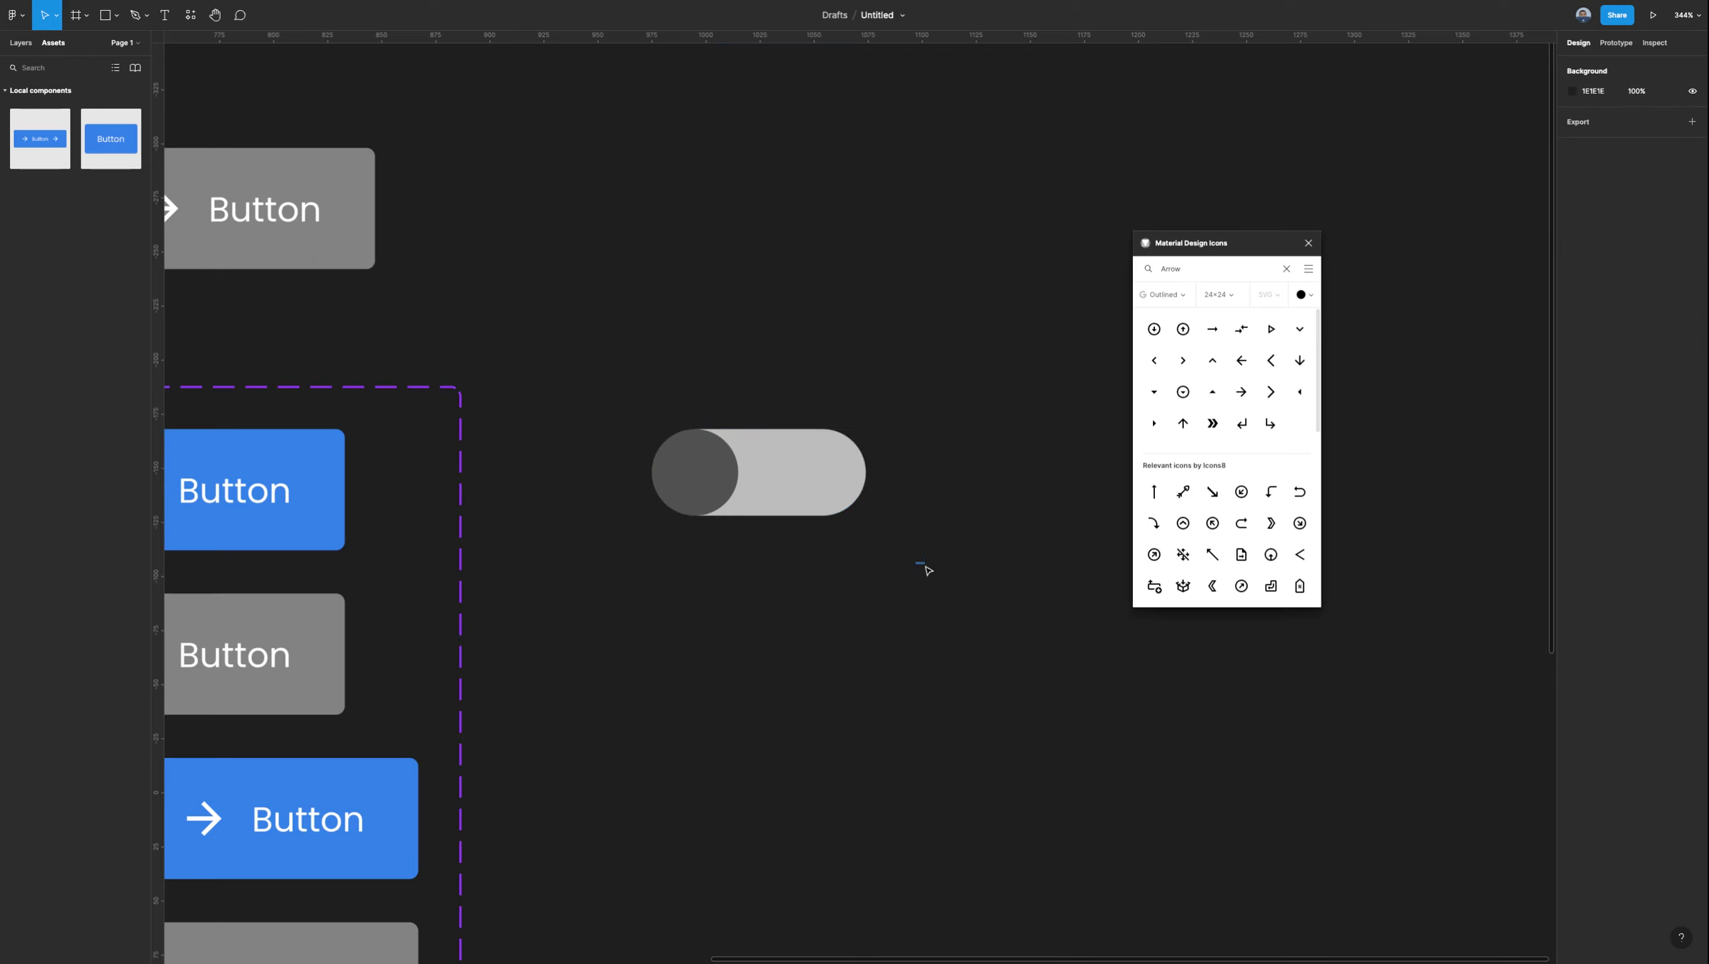
drag(923, 565, 850, 586)
click(713, 588)
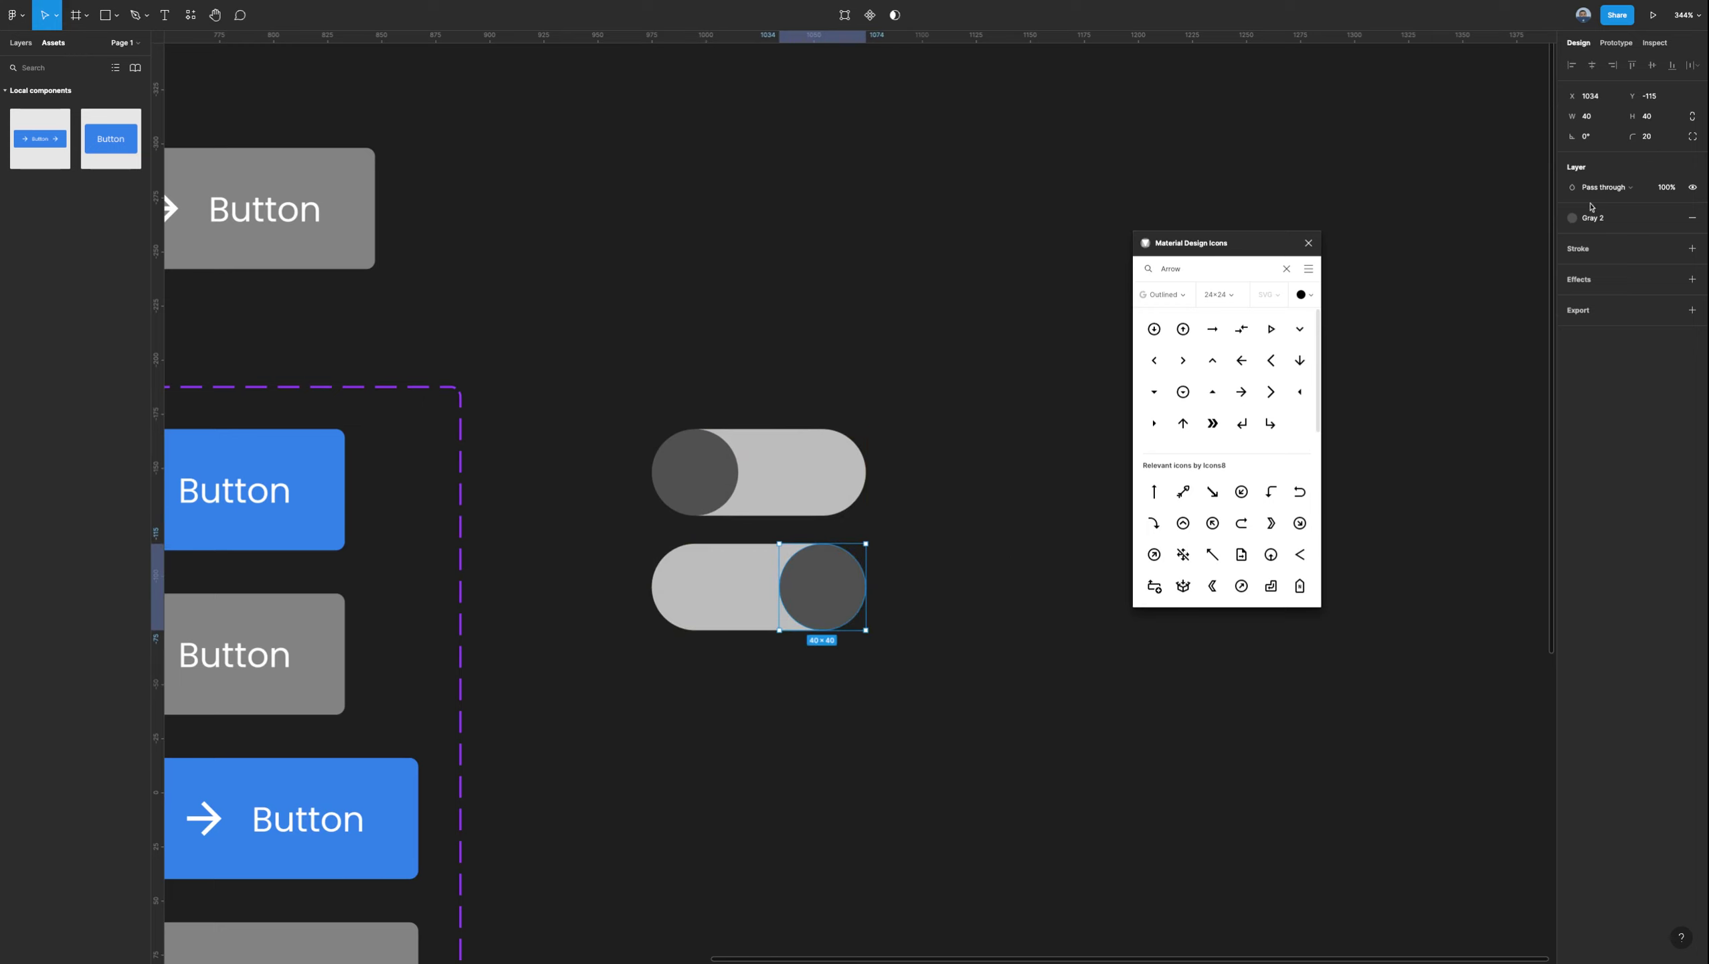
Fill the lower toggle's circle with the Blue 1 style and its pill with the Blue 3 style.
click(1592, 217)
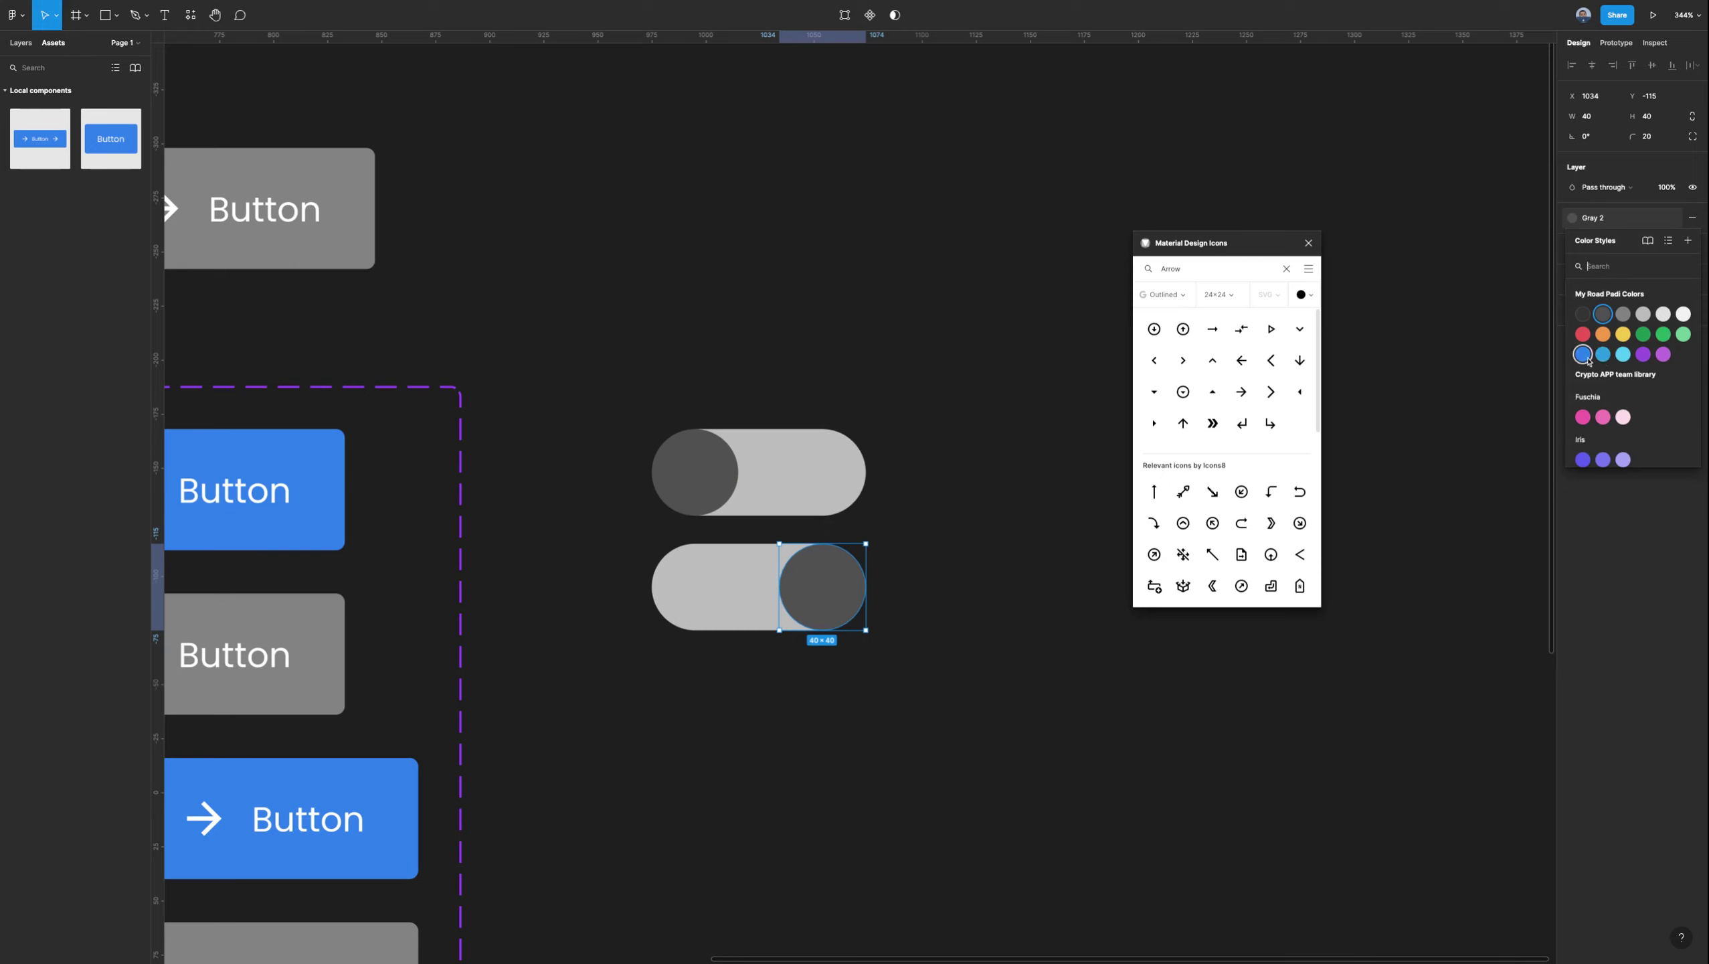
click(1583, 353)
click(737, 591)
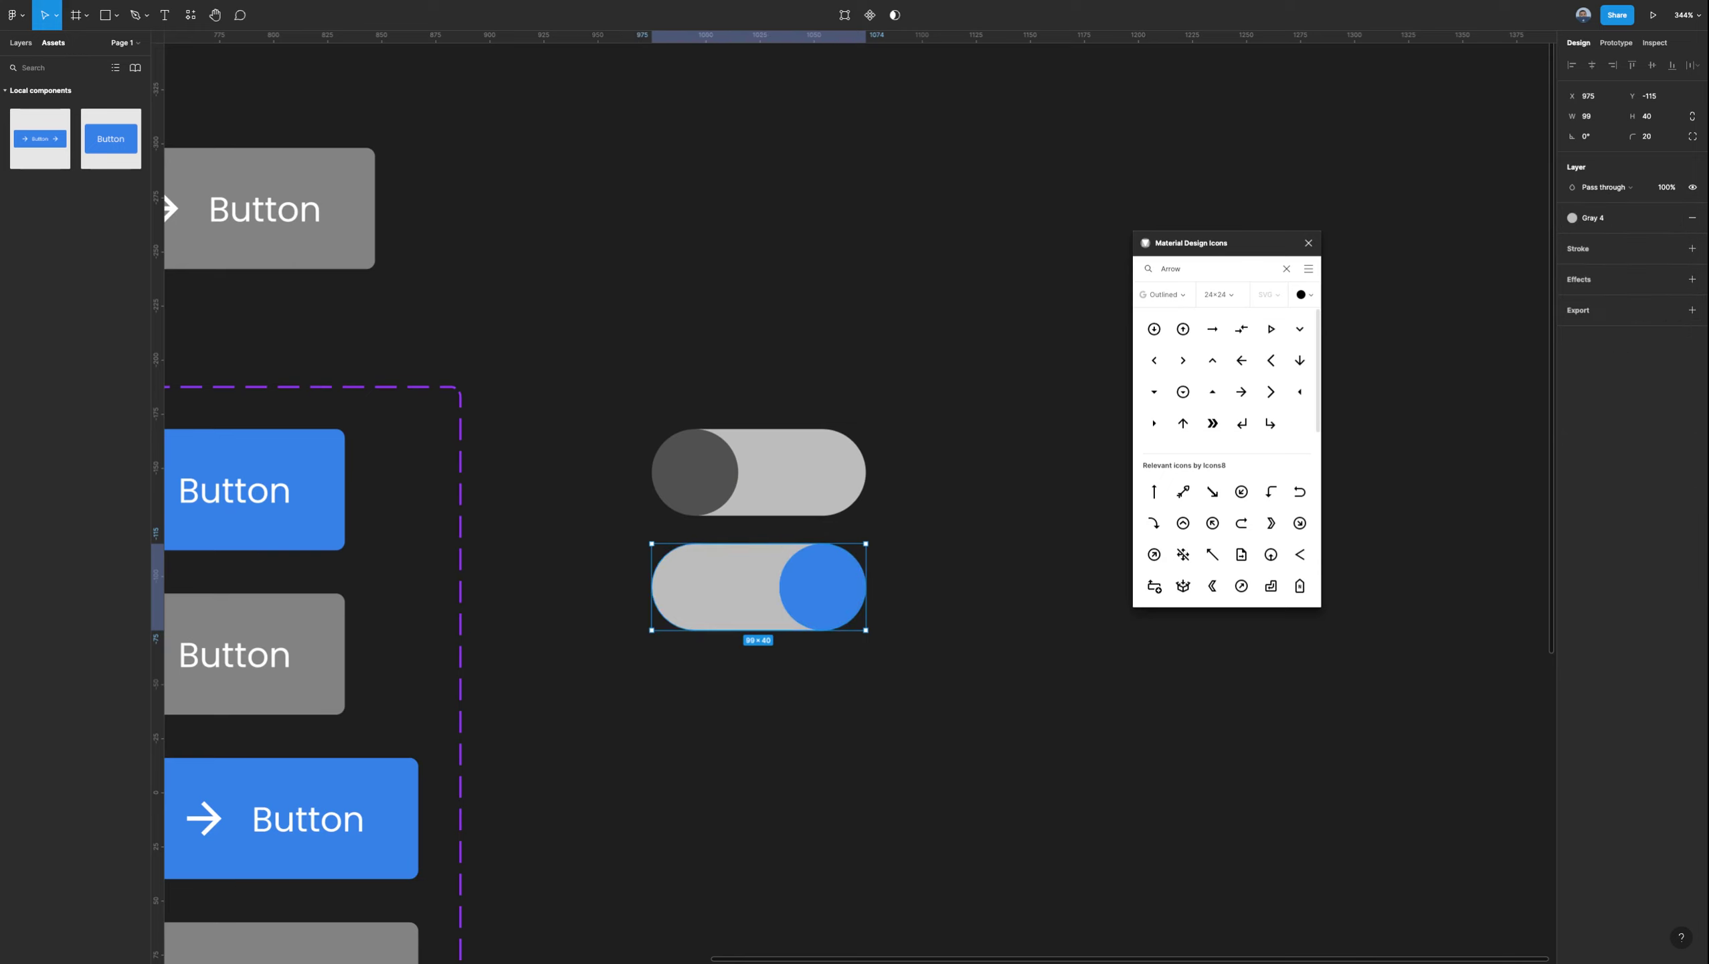
click(1605, 218)
click(1626, 360)
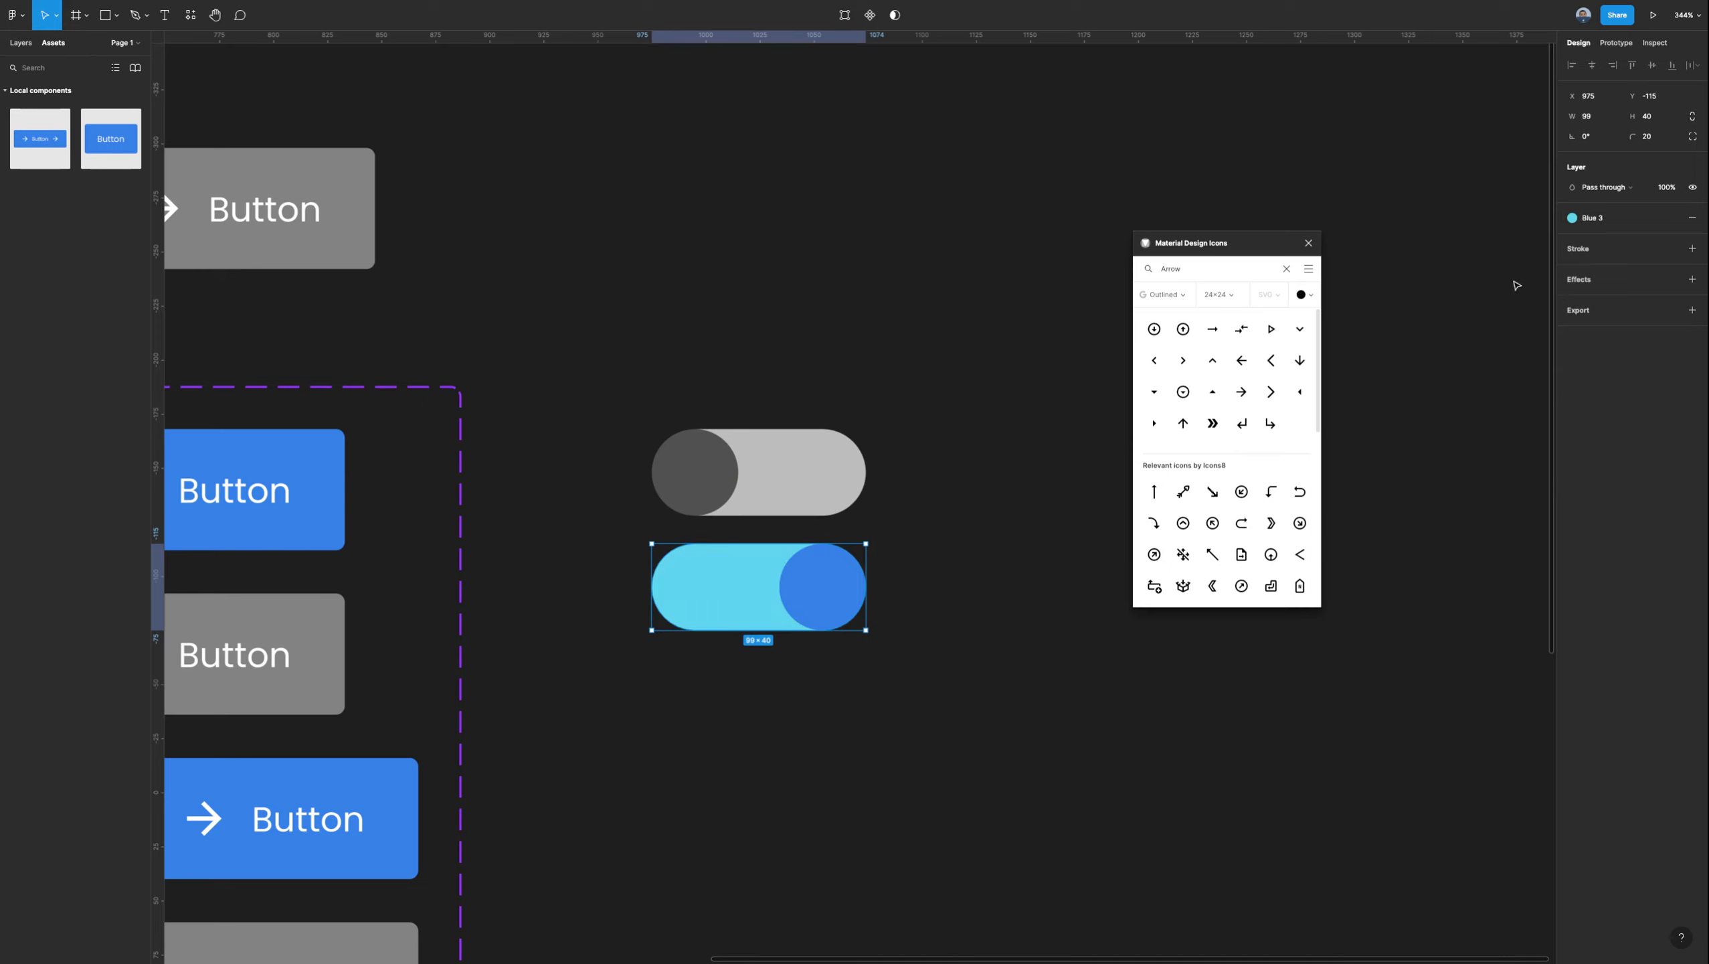
Change the lower toggle's pill fill to the Gray 6 color style and deselect it.
click(1596, 220)
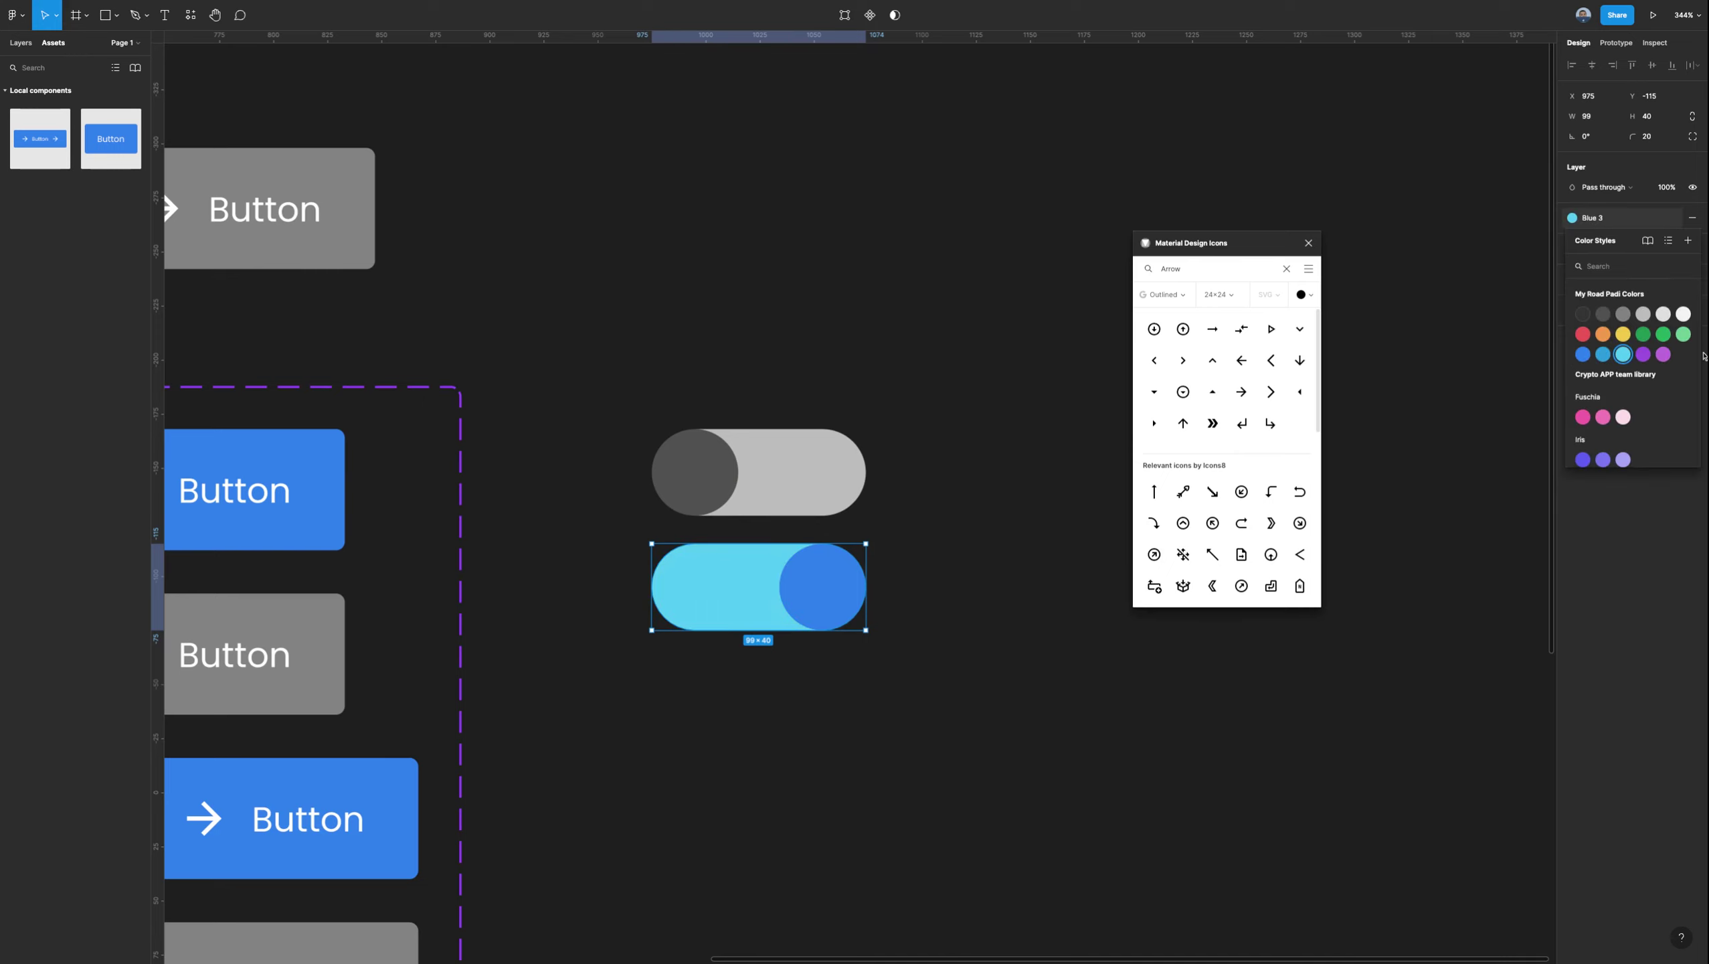
scroll(1652, 331, down, 3)
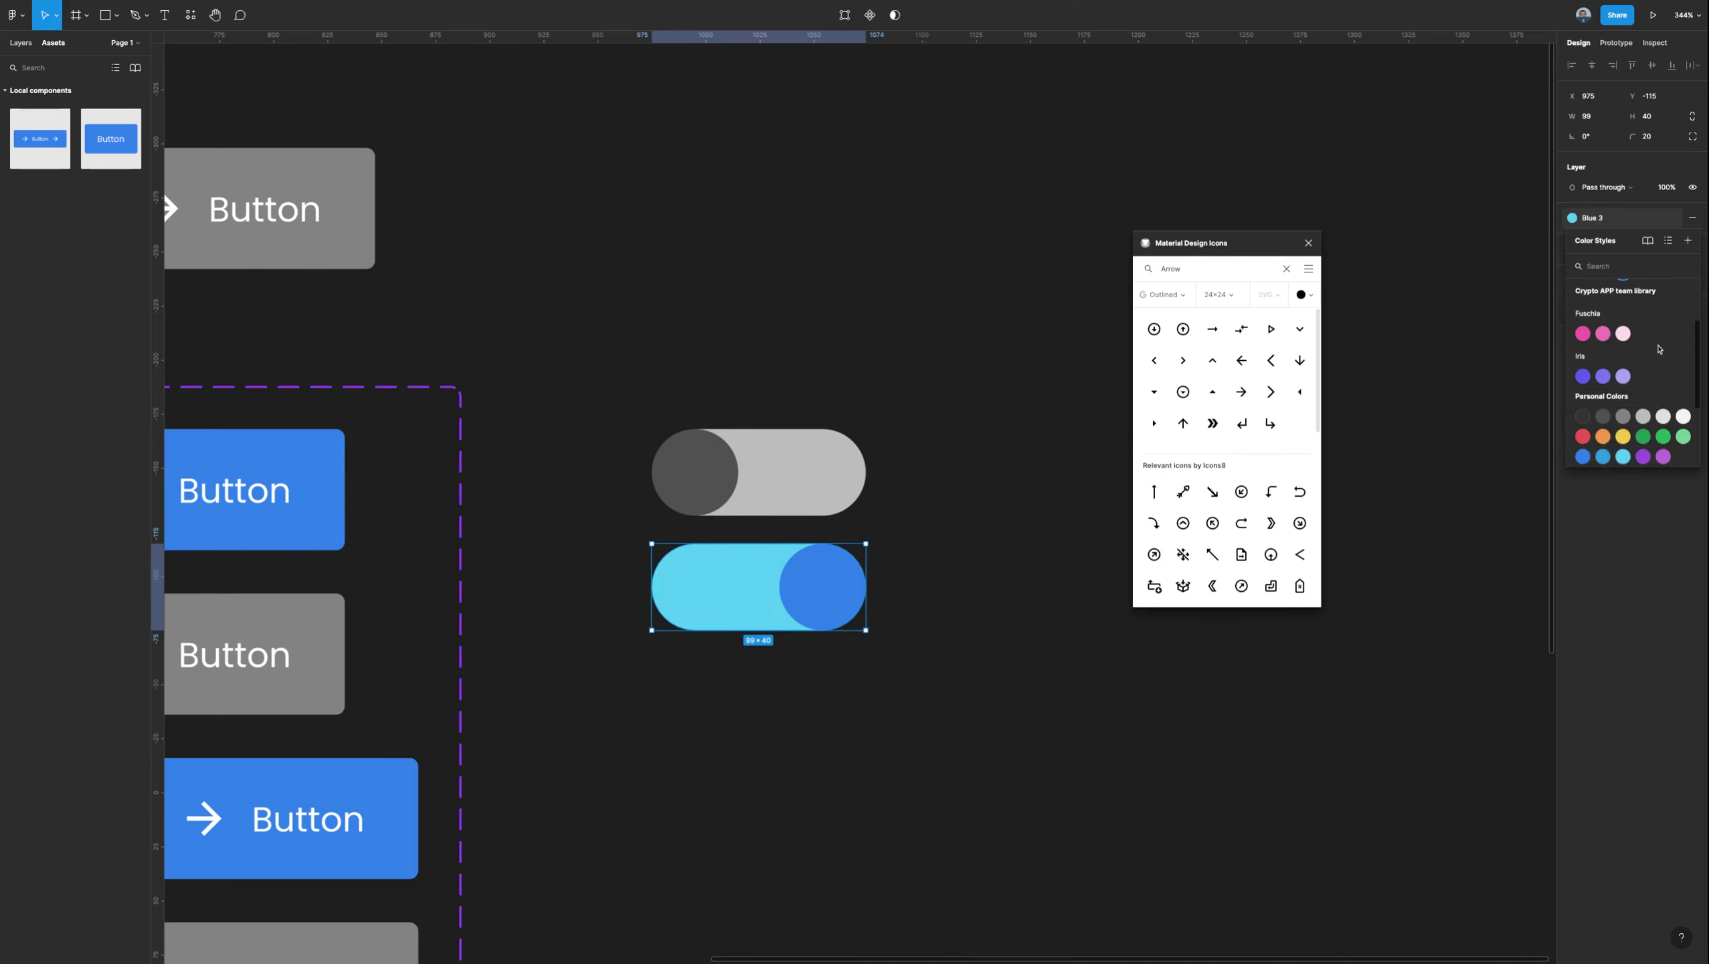
scroll(1643, 292, up, 3)
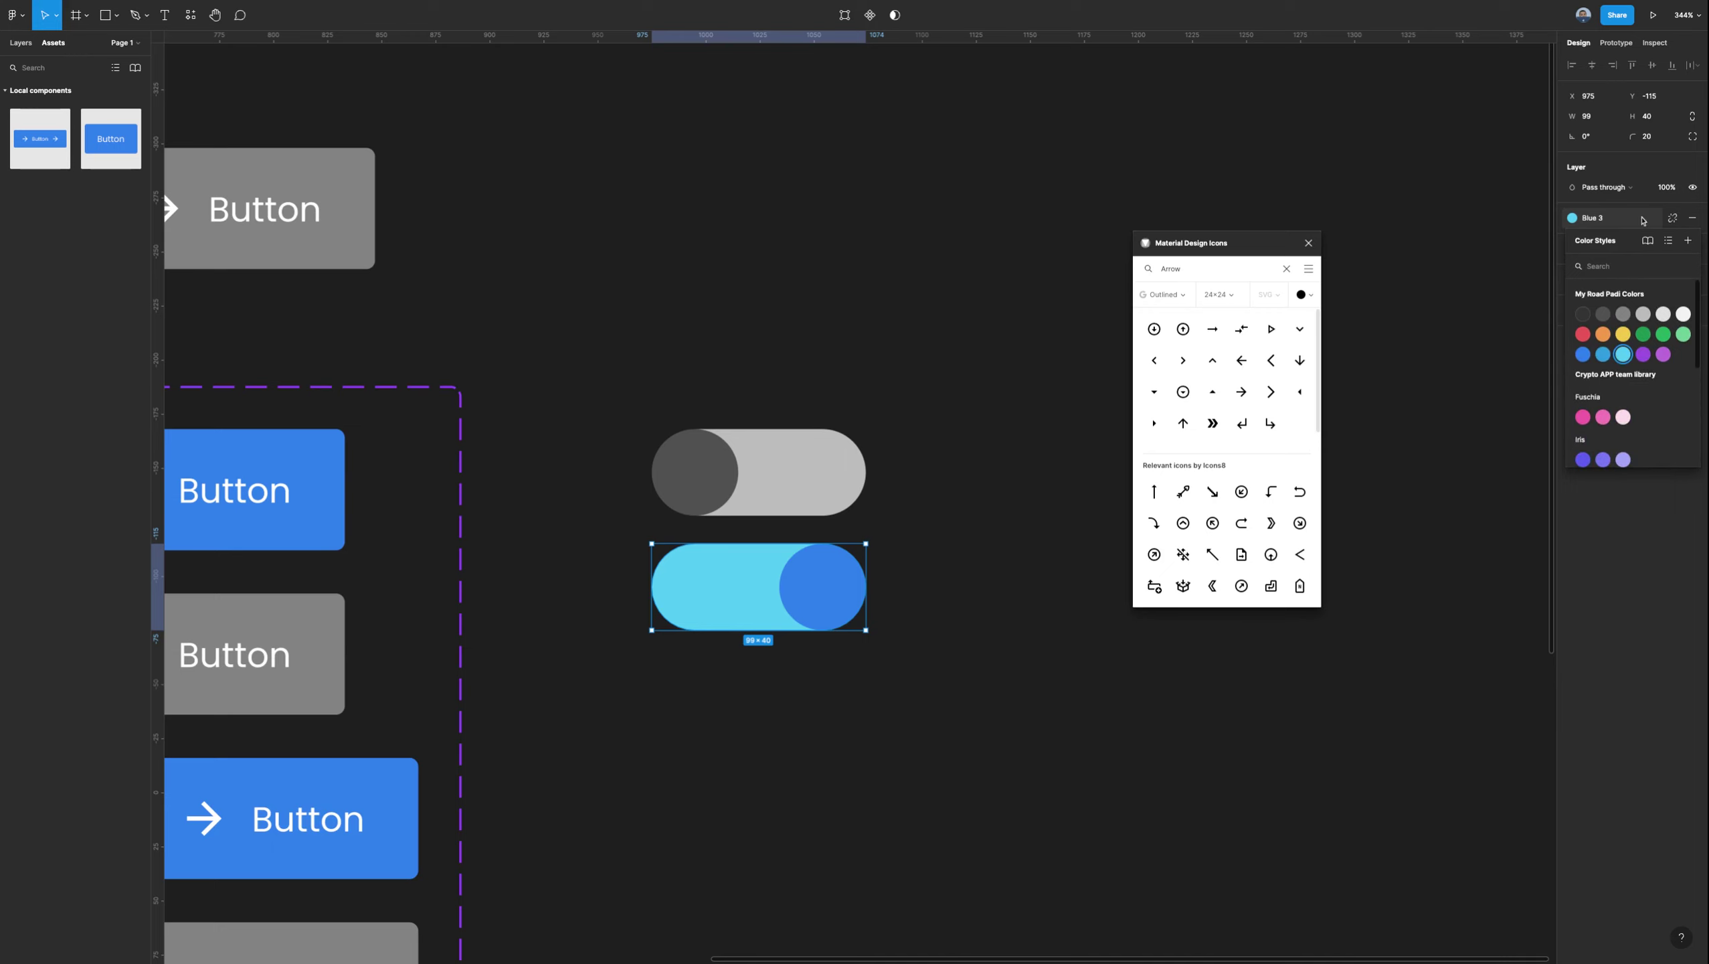
click(1684, 314)
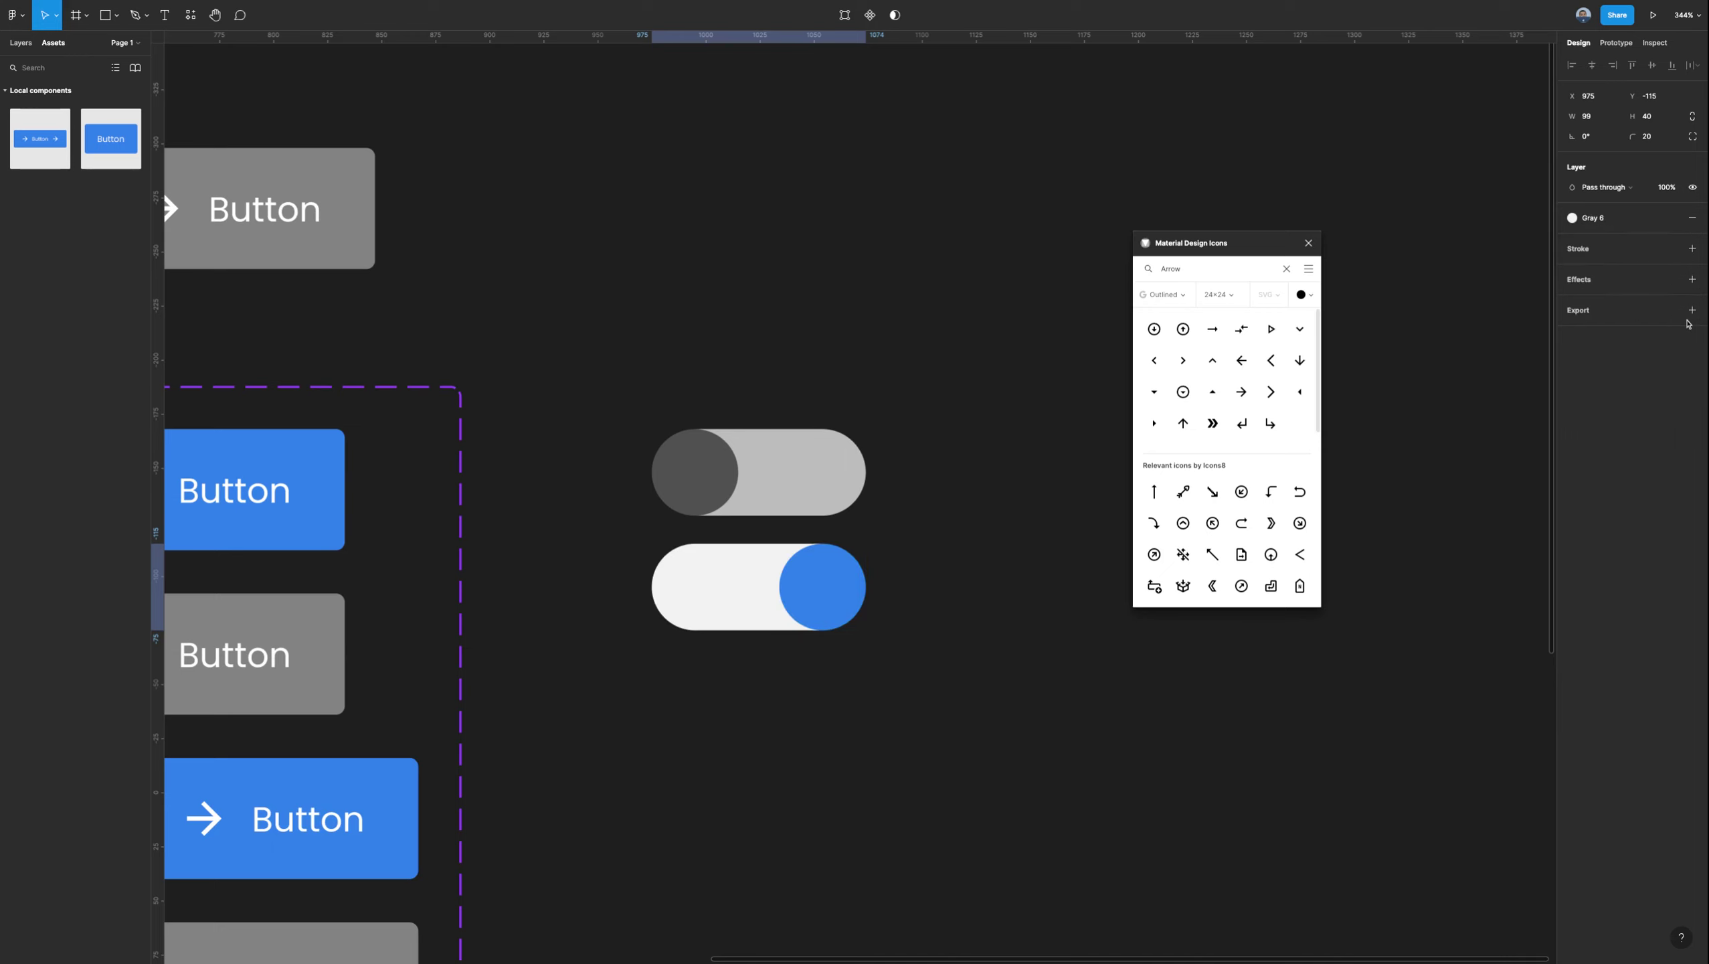
click(939, 524)
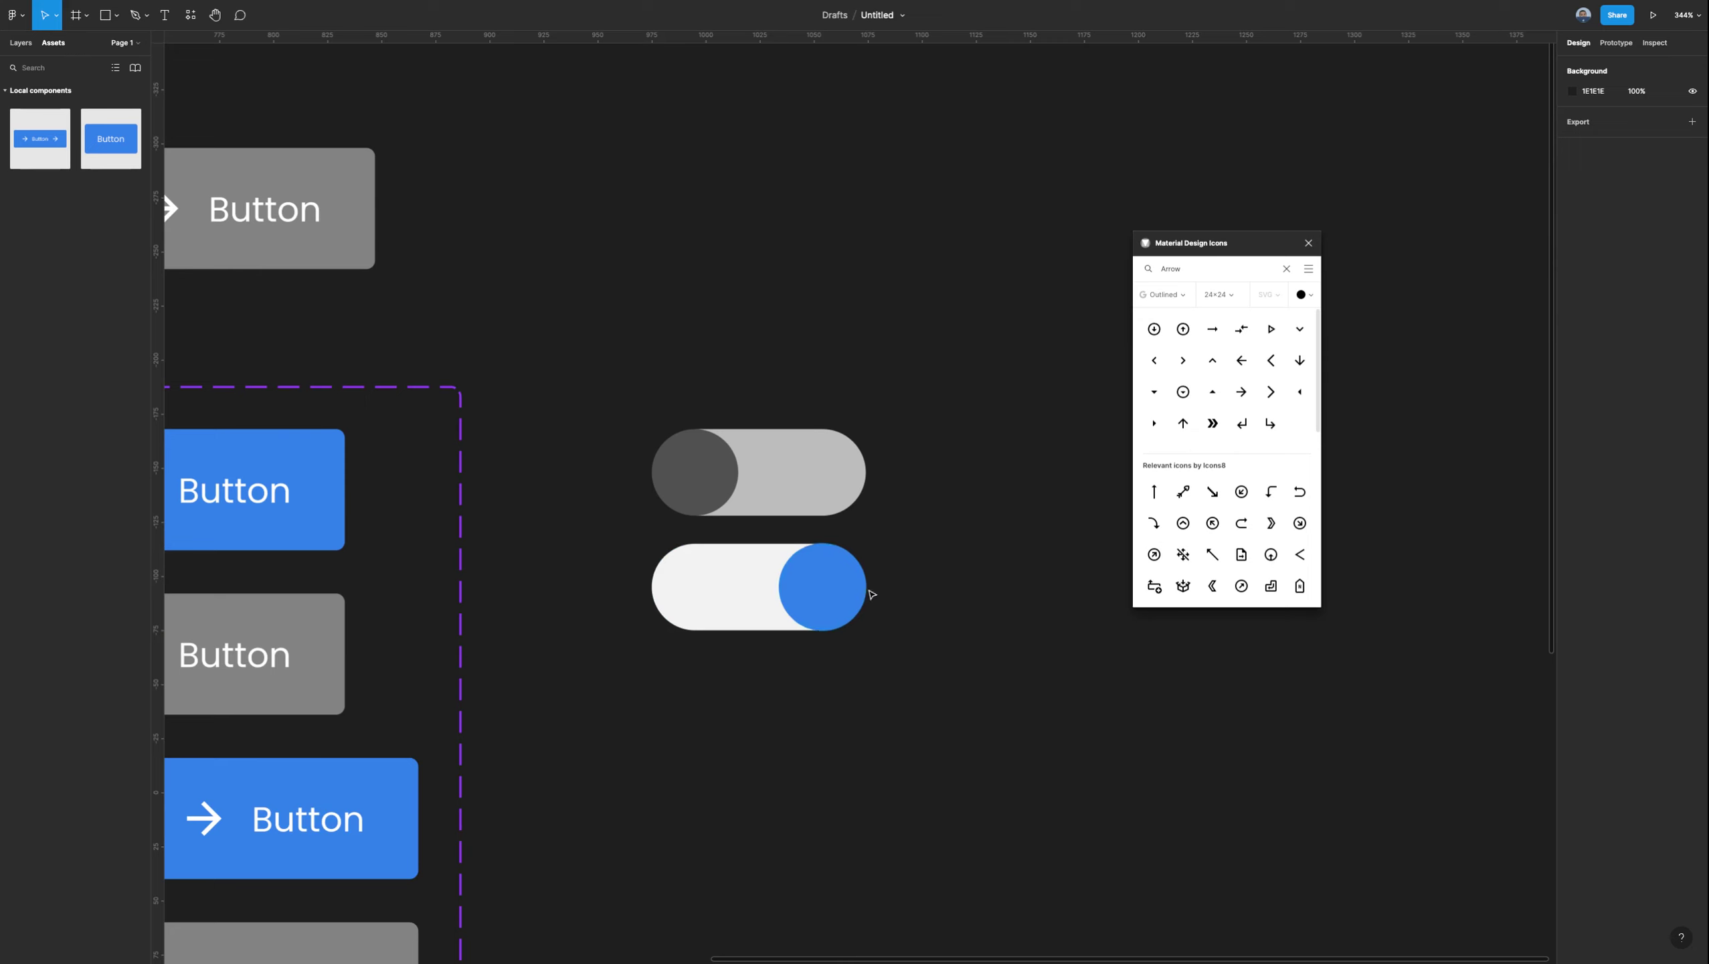
Try creating separate components from all four toggle shapes at once, and undo it.
drag(966, 733, 572, 317)
drag(953, 732, 629, 382)
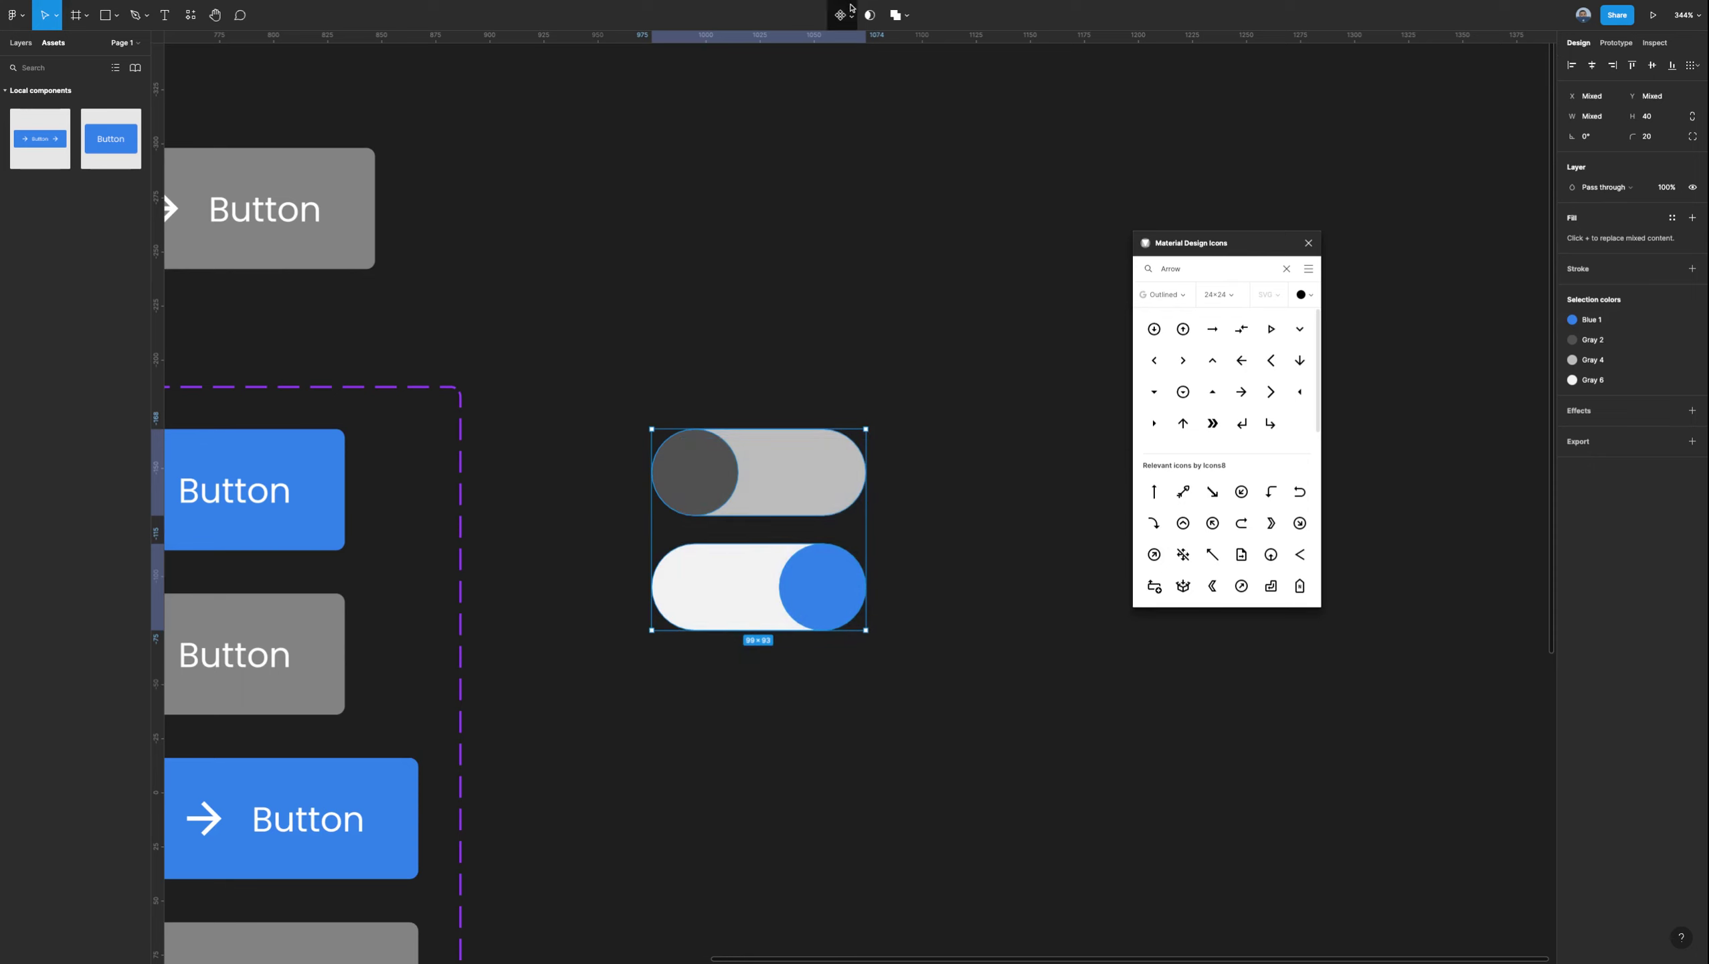
click(851, 15)
click(851, 61)
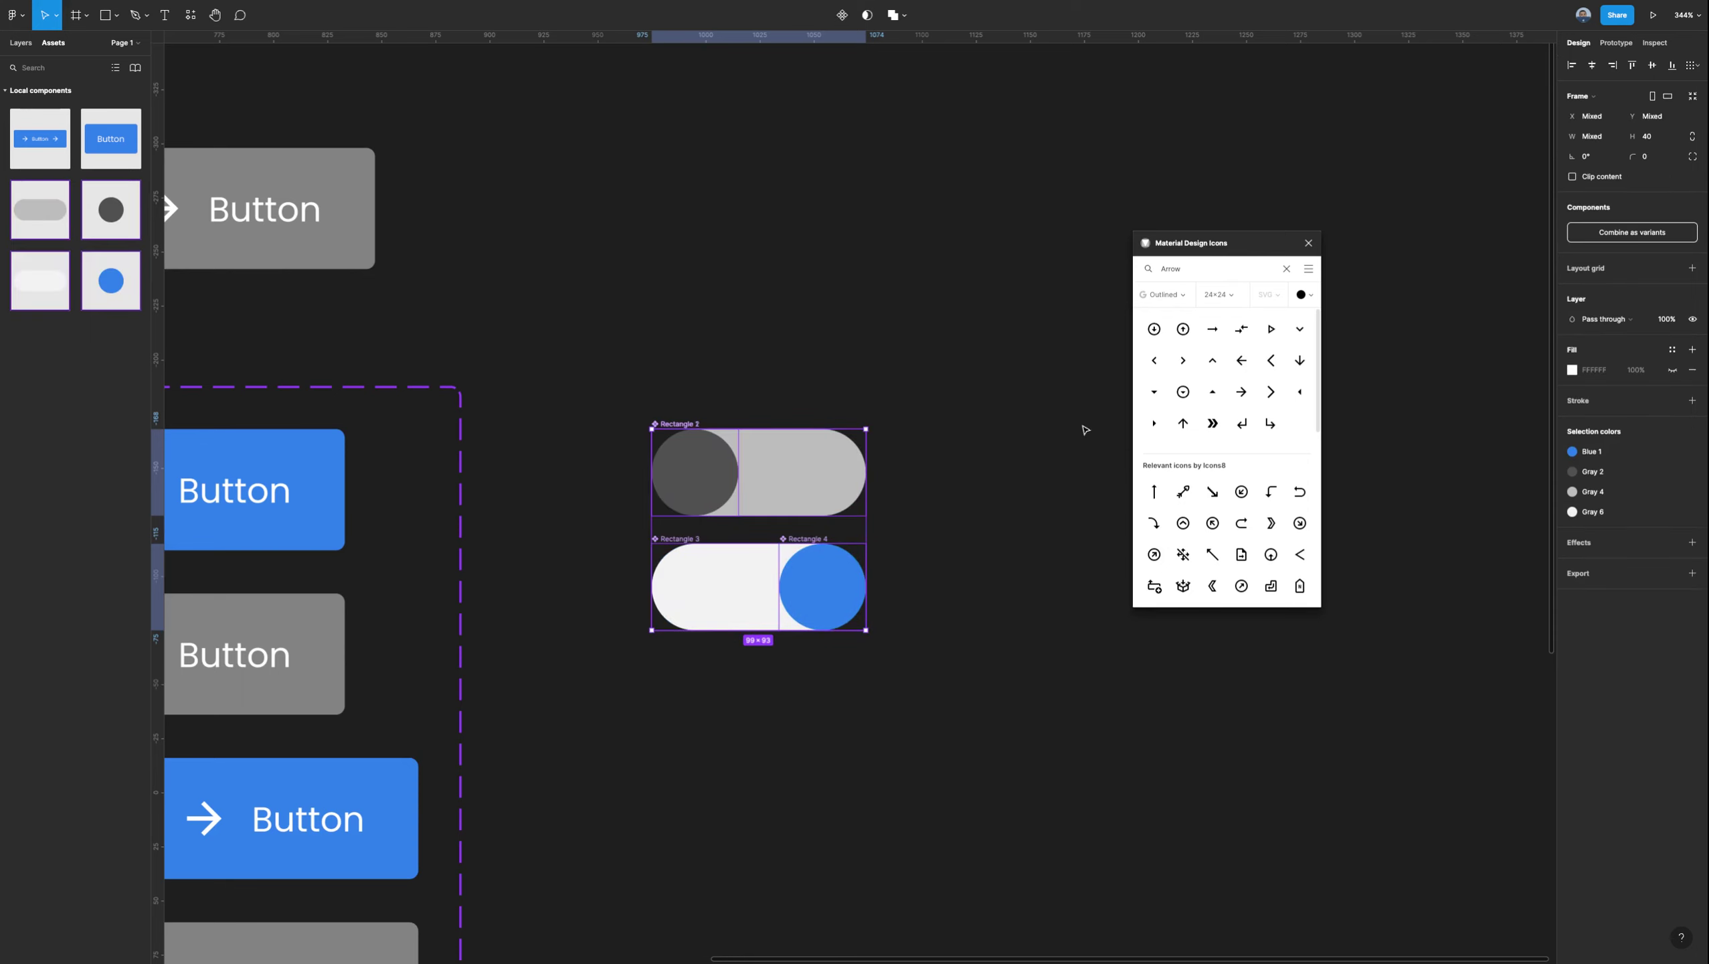
key(ctrl+z)
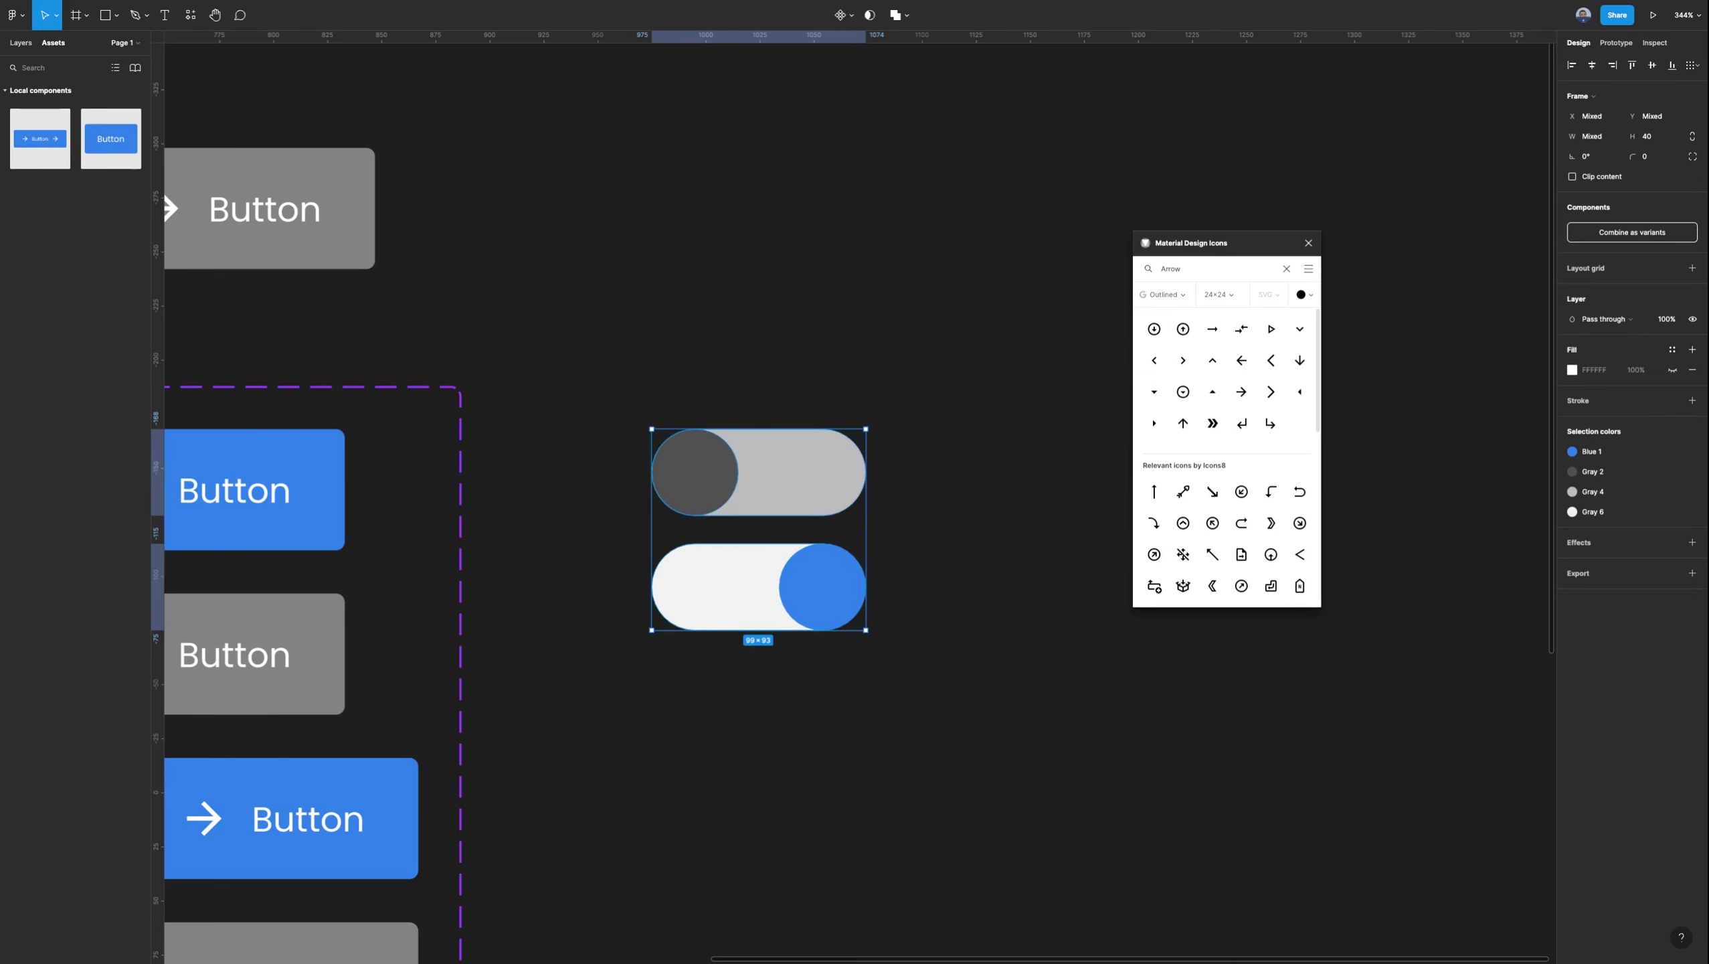
Wrap the lower toggle's pill and blue circle in a frame.
click(958, 594)
drag(962, 668, 614, 543)
right_click(726, 587)
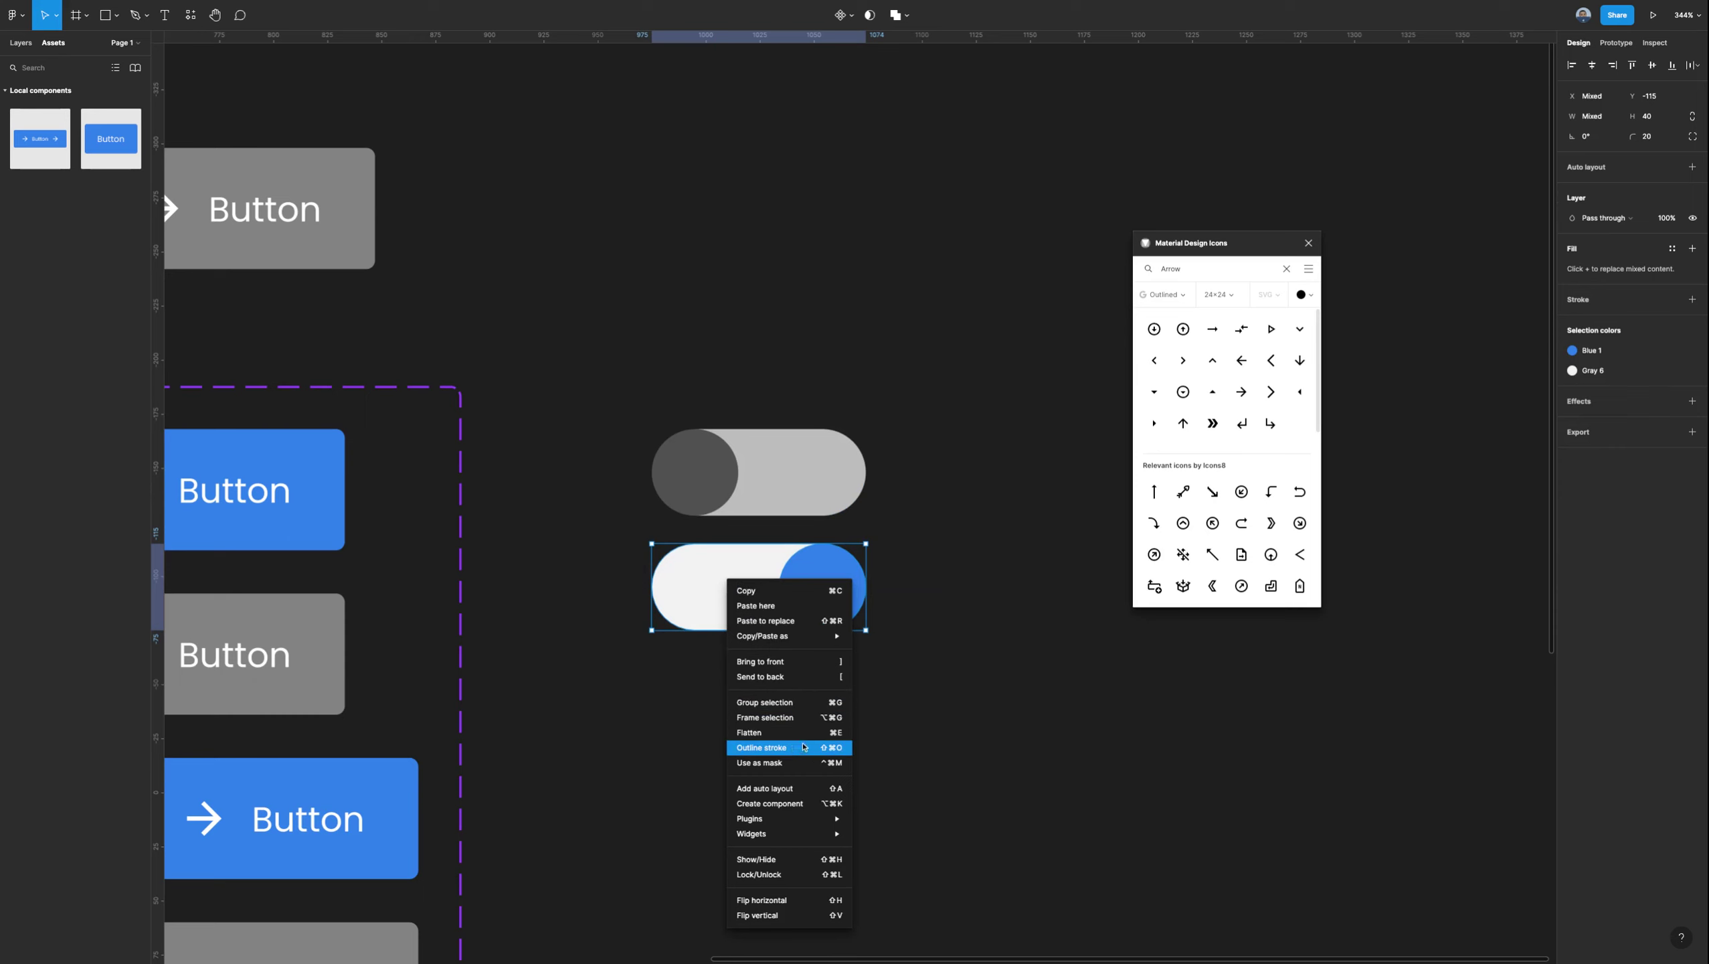
click(784, 720)
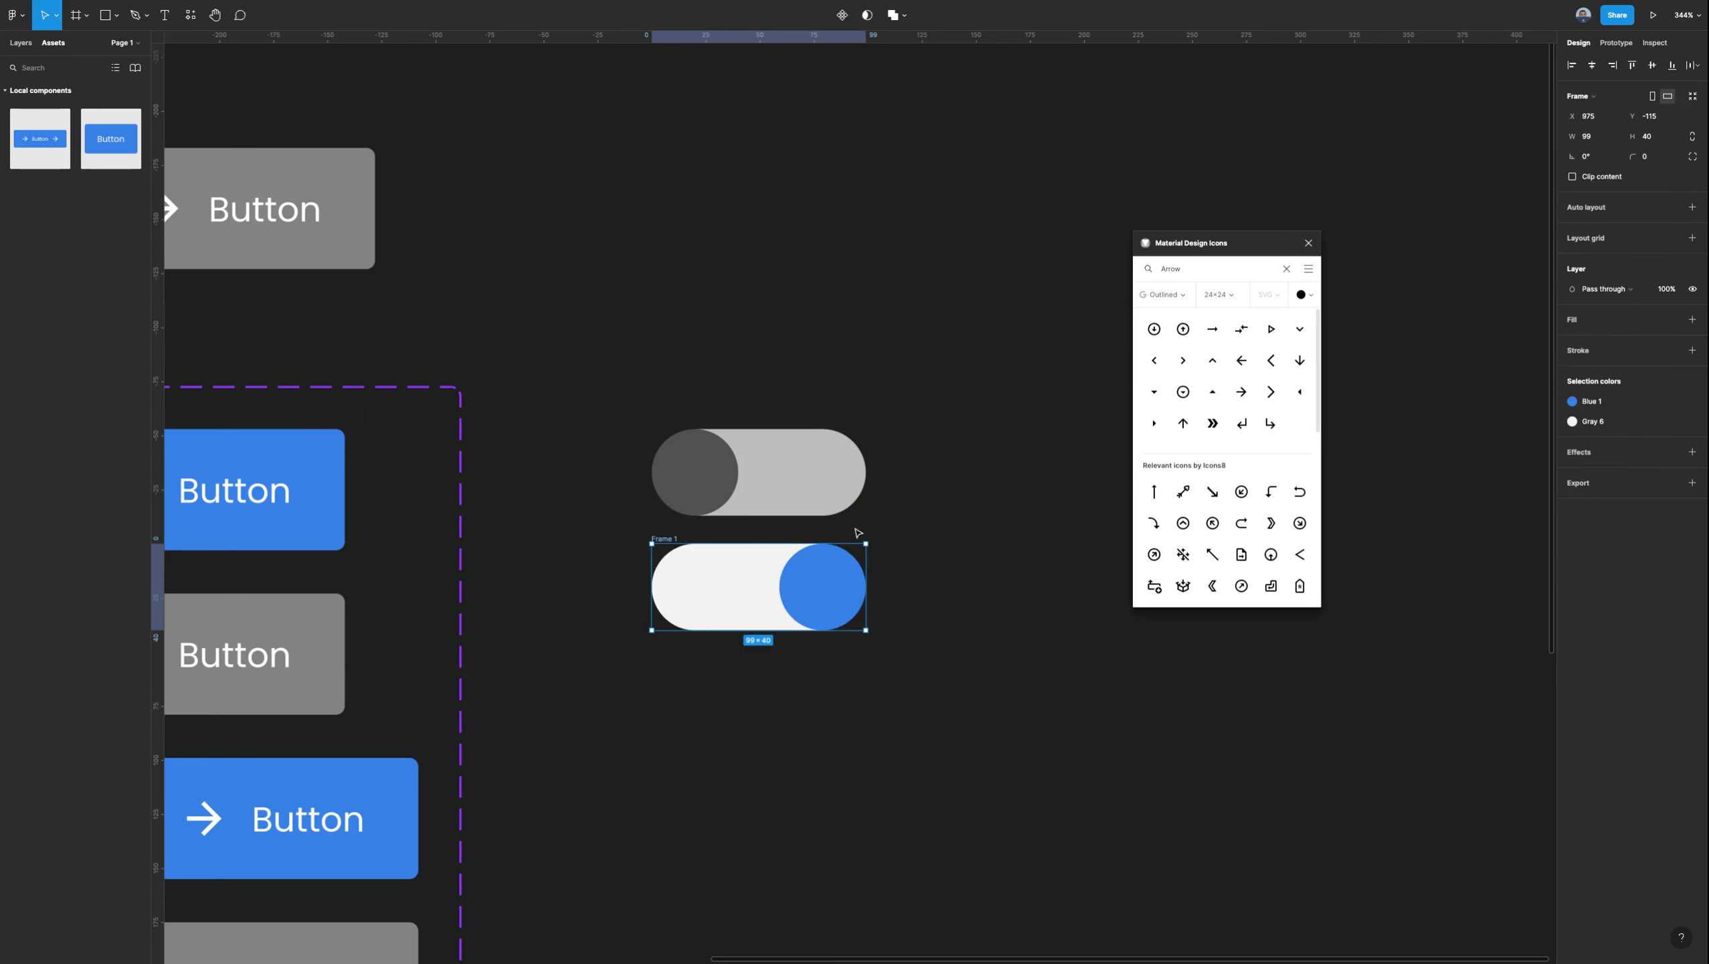
Wrap the upper toggle's pill and dark gray circle in a frame.
right_click(778, 506)
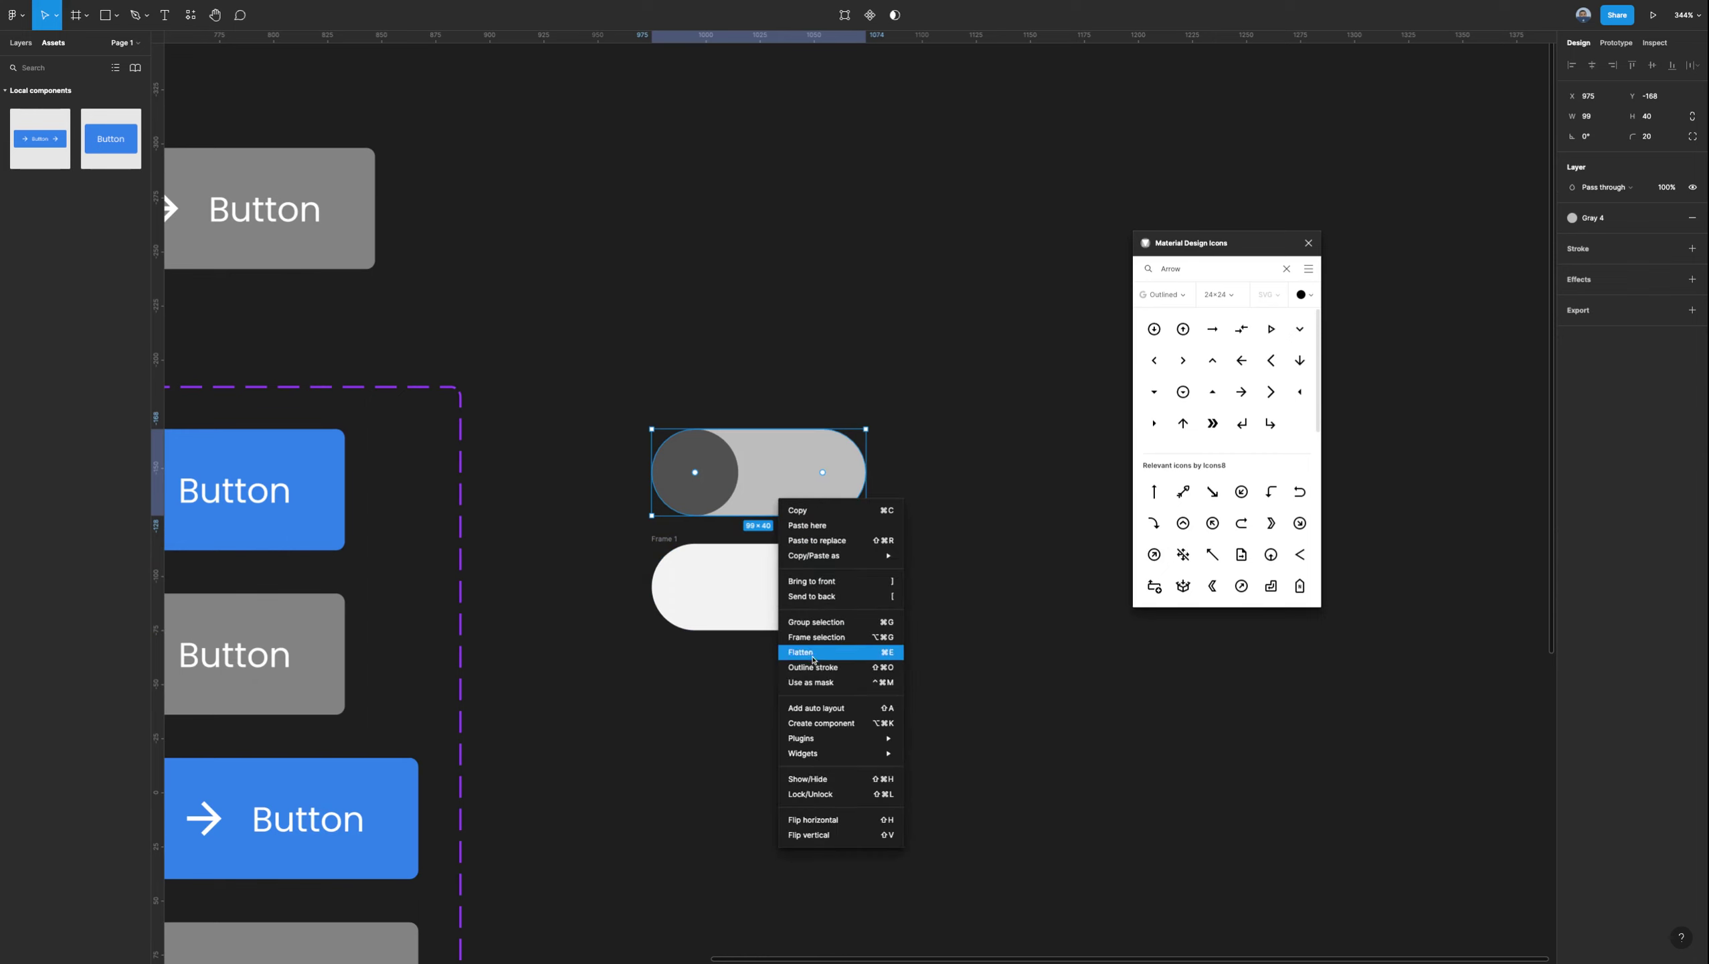
click(814, 659)
click(783, 482)
right_click(782, 481)
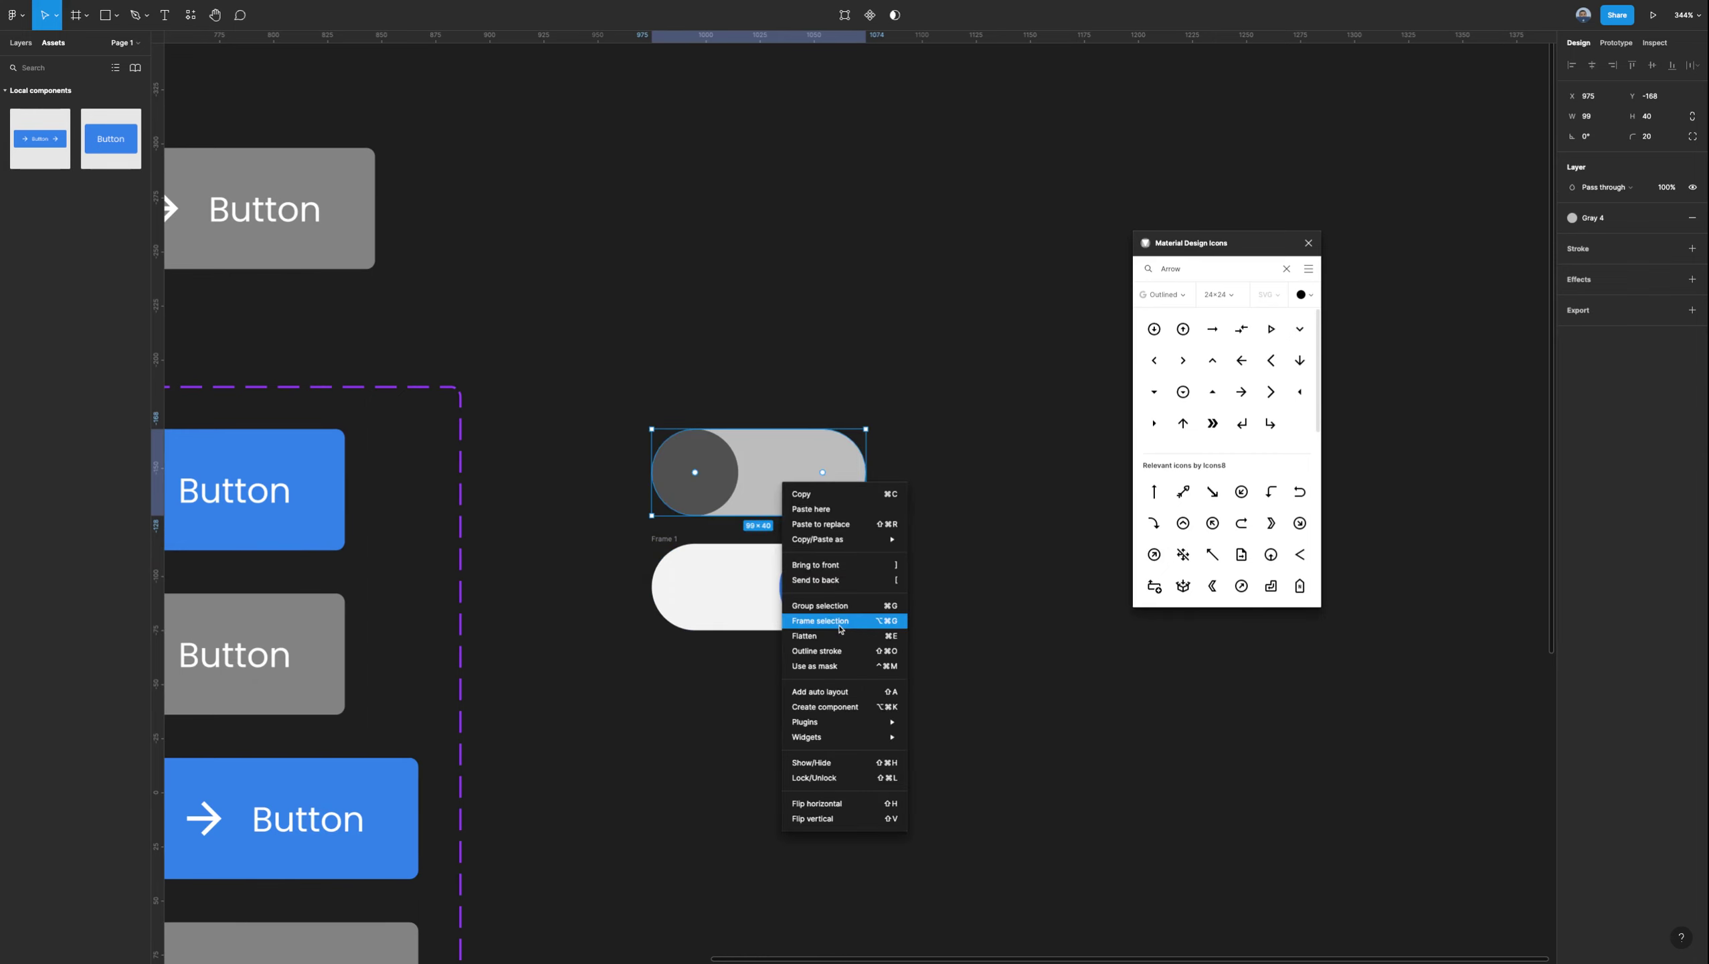
click(821, 621)
click(877, 679)
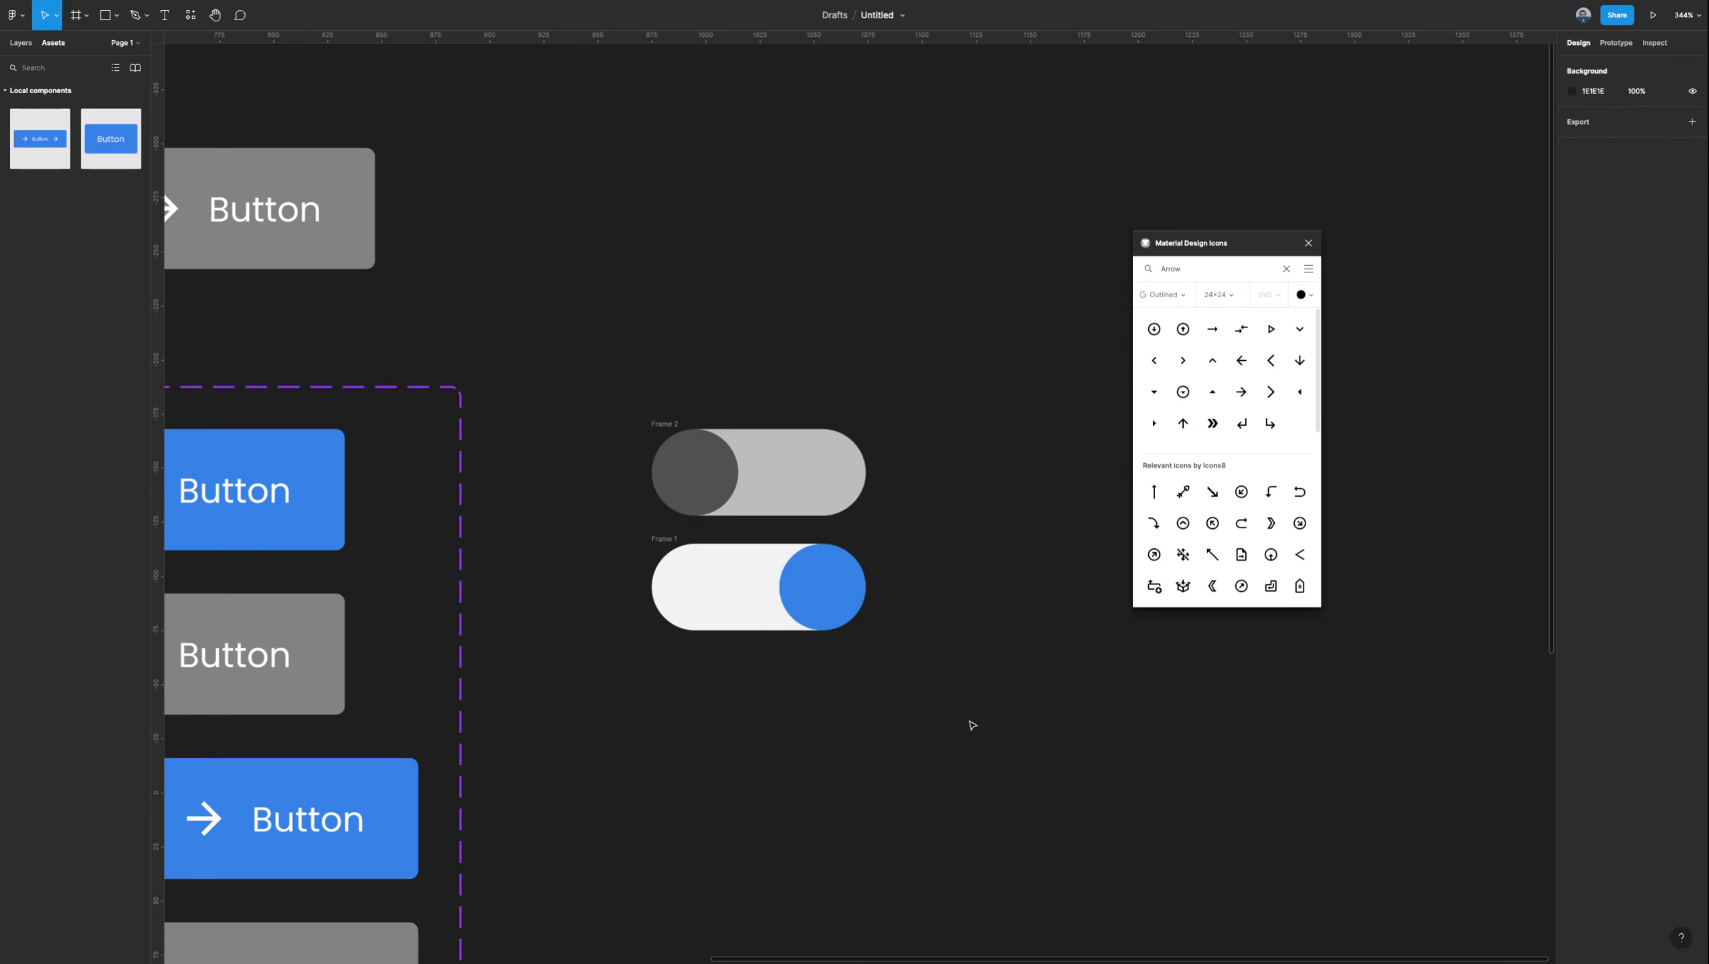
Create a separate component from each of the two toggle frames and space them 29 apart vertically.
drag(660, 439, 971, 719)
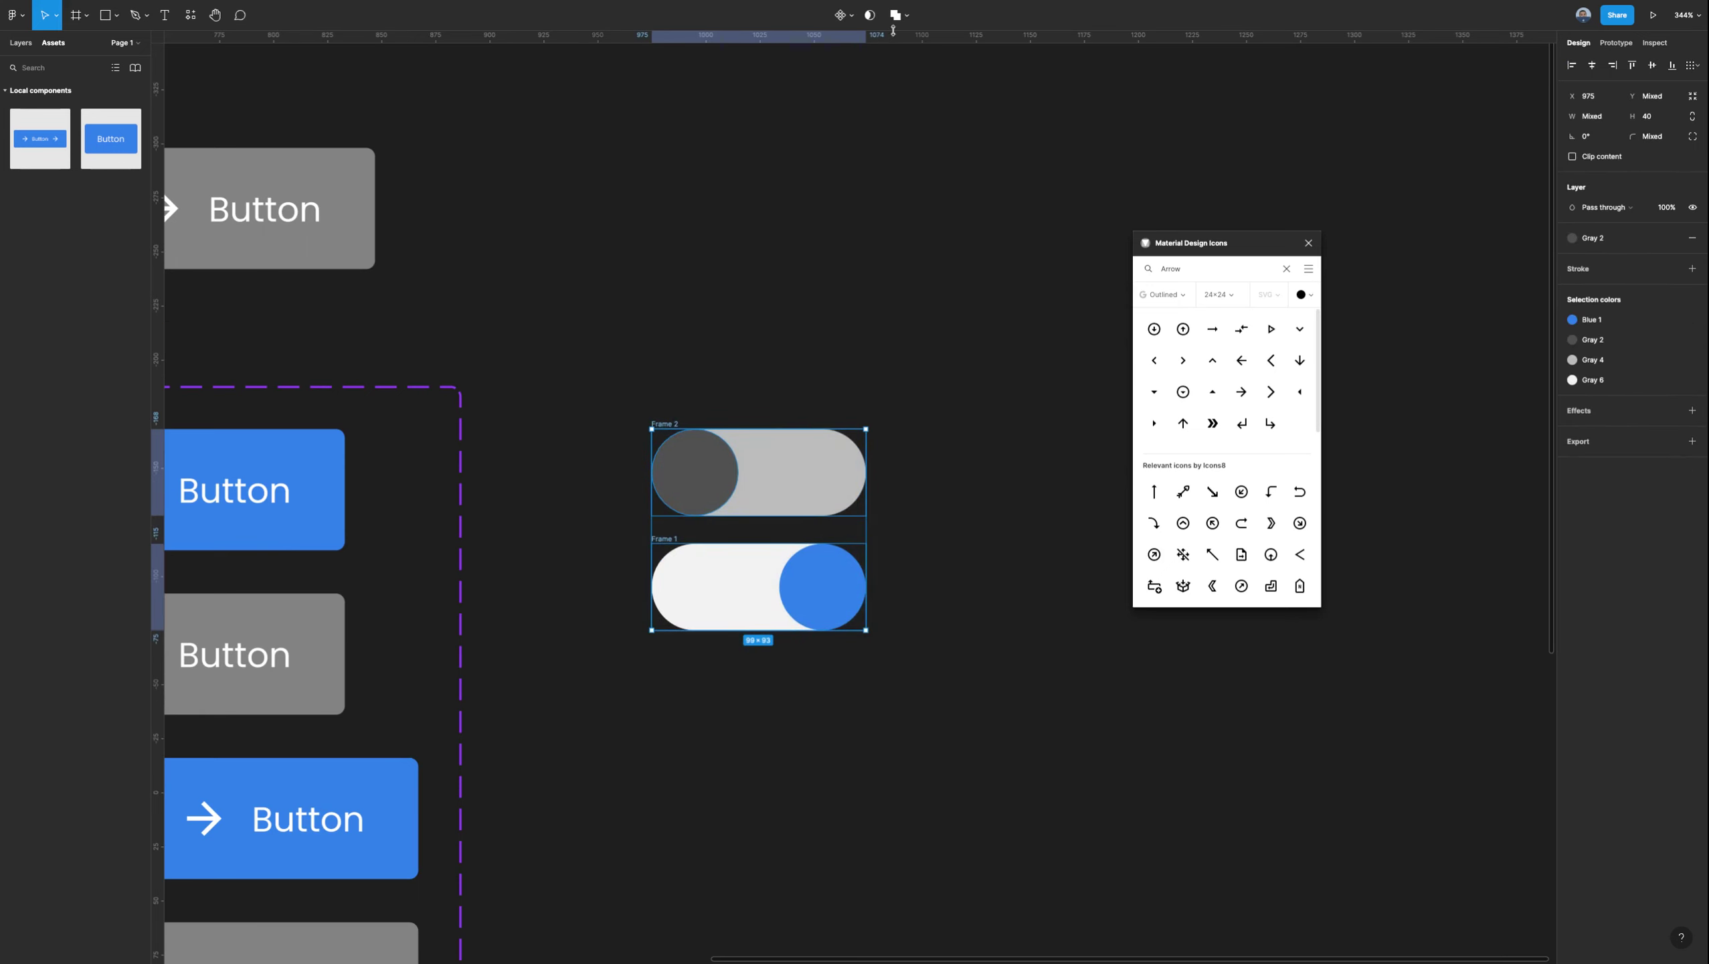
click(852, 14)
click(859, 63)
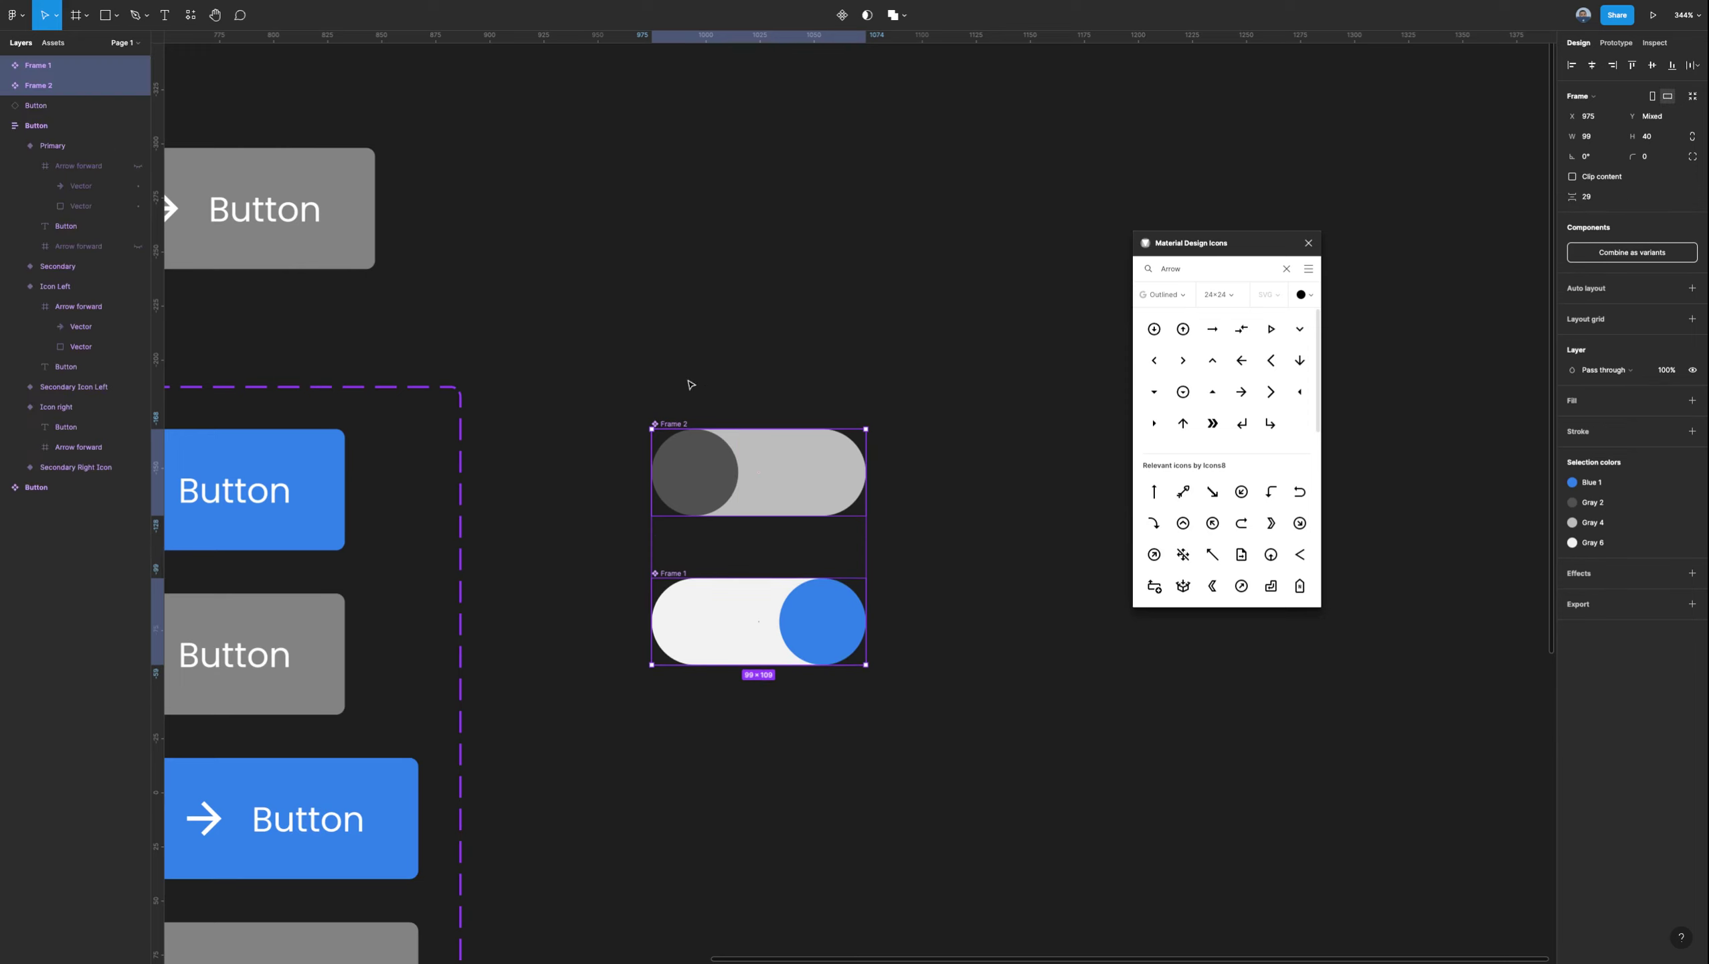
Combine the two toggle components as variants in one component set.
click(688, 383)
click(680, 422)
shift+click(670, 579)
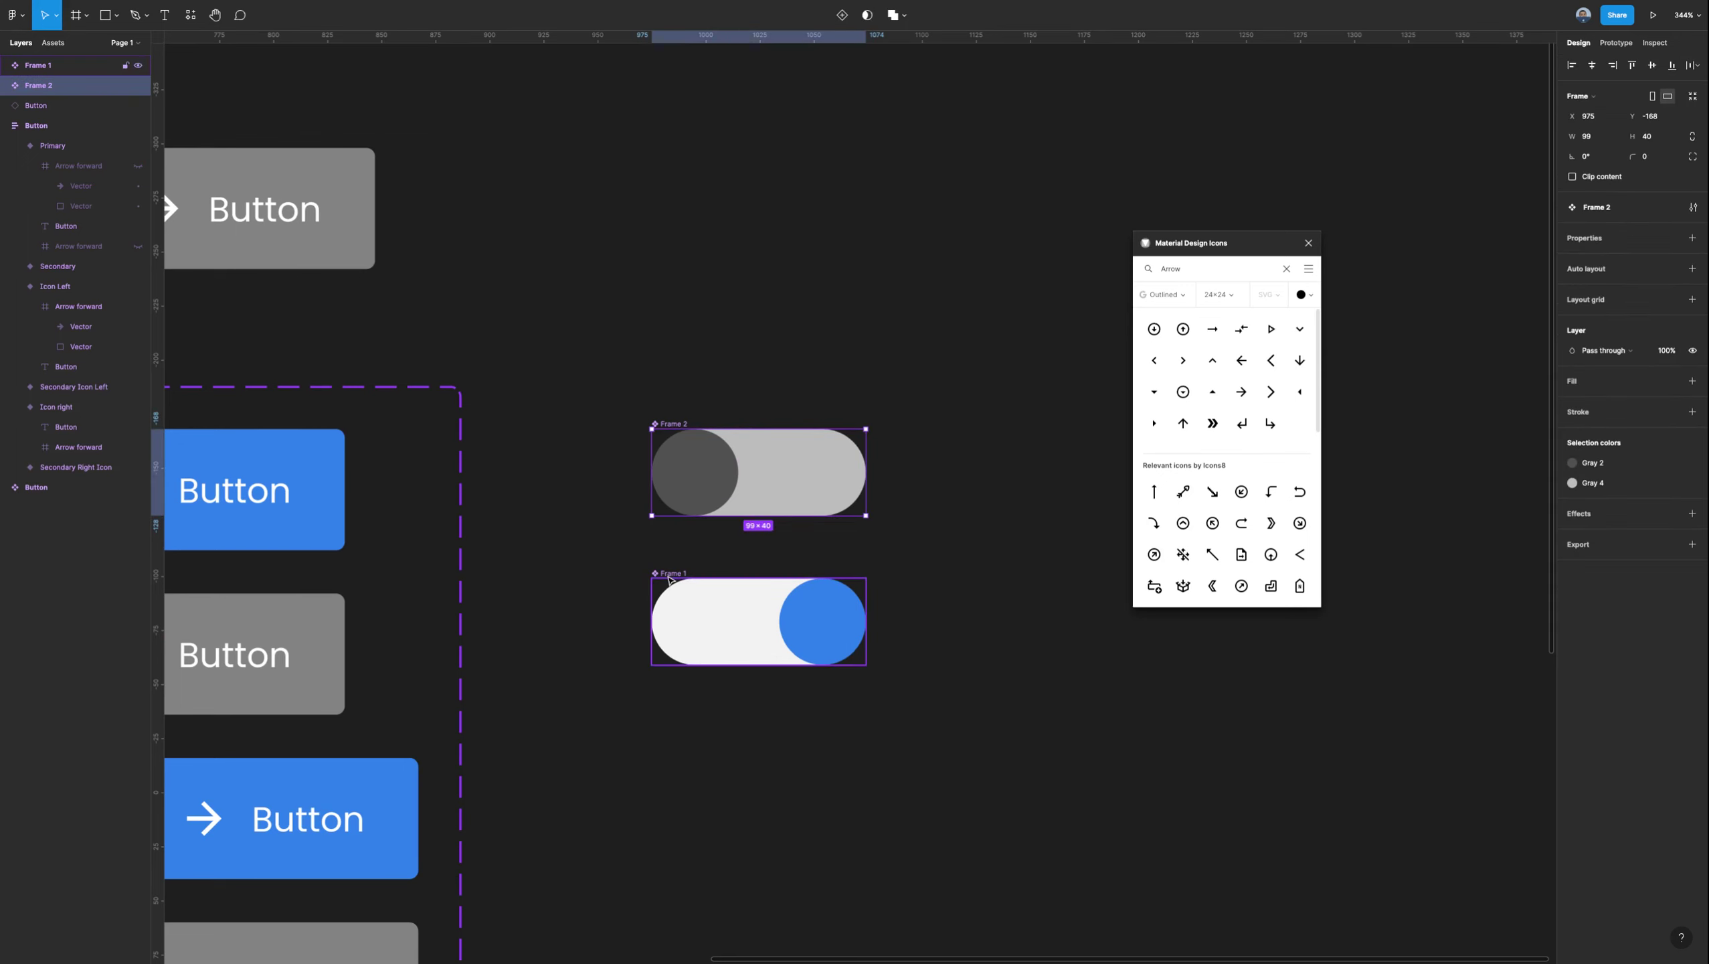
click(1659, 253)
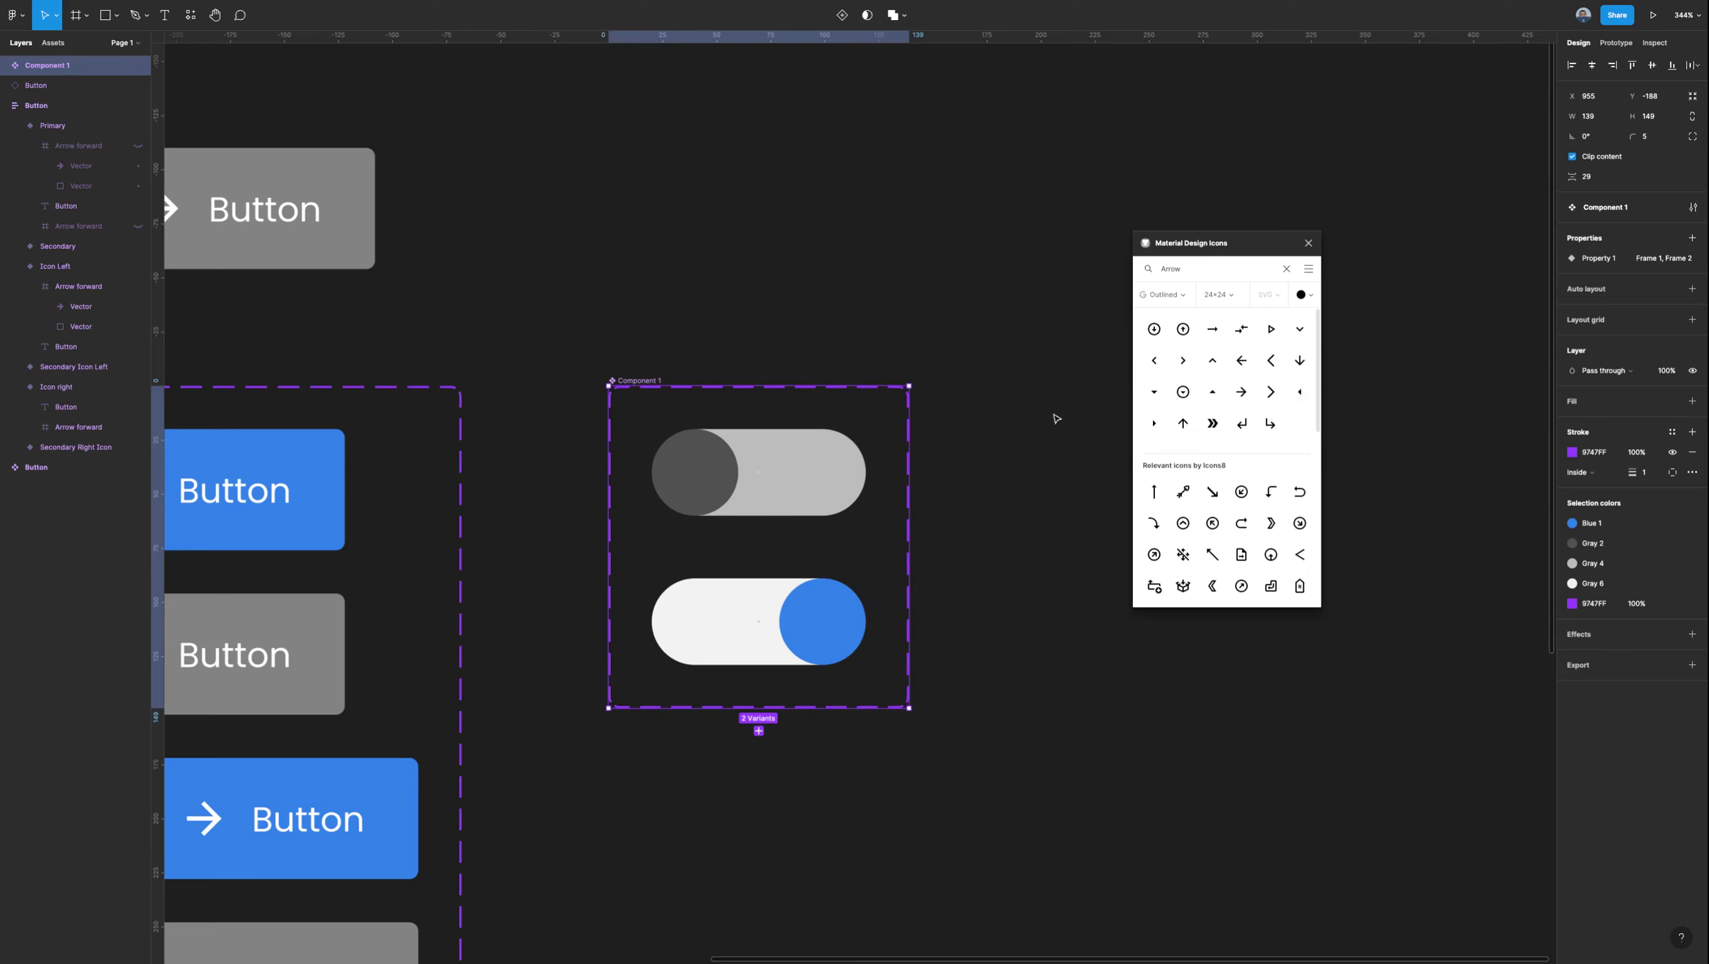
Add auto layout to the toggle component set and set the spacing between its variants to 20.
key(shift+a)
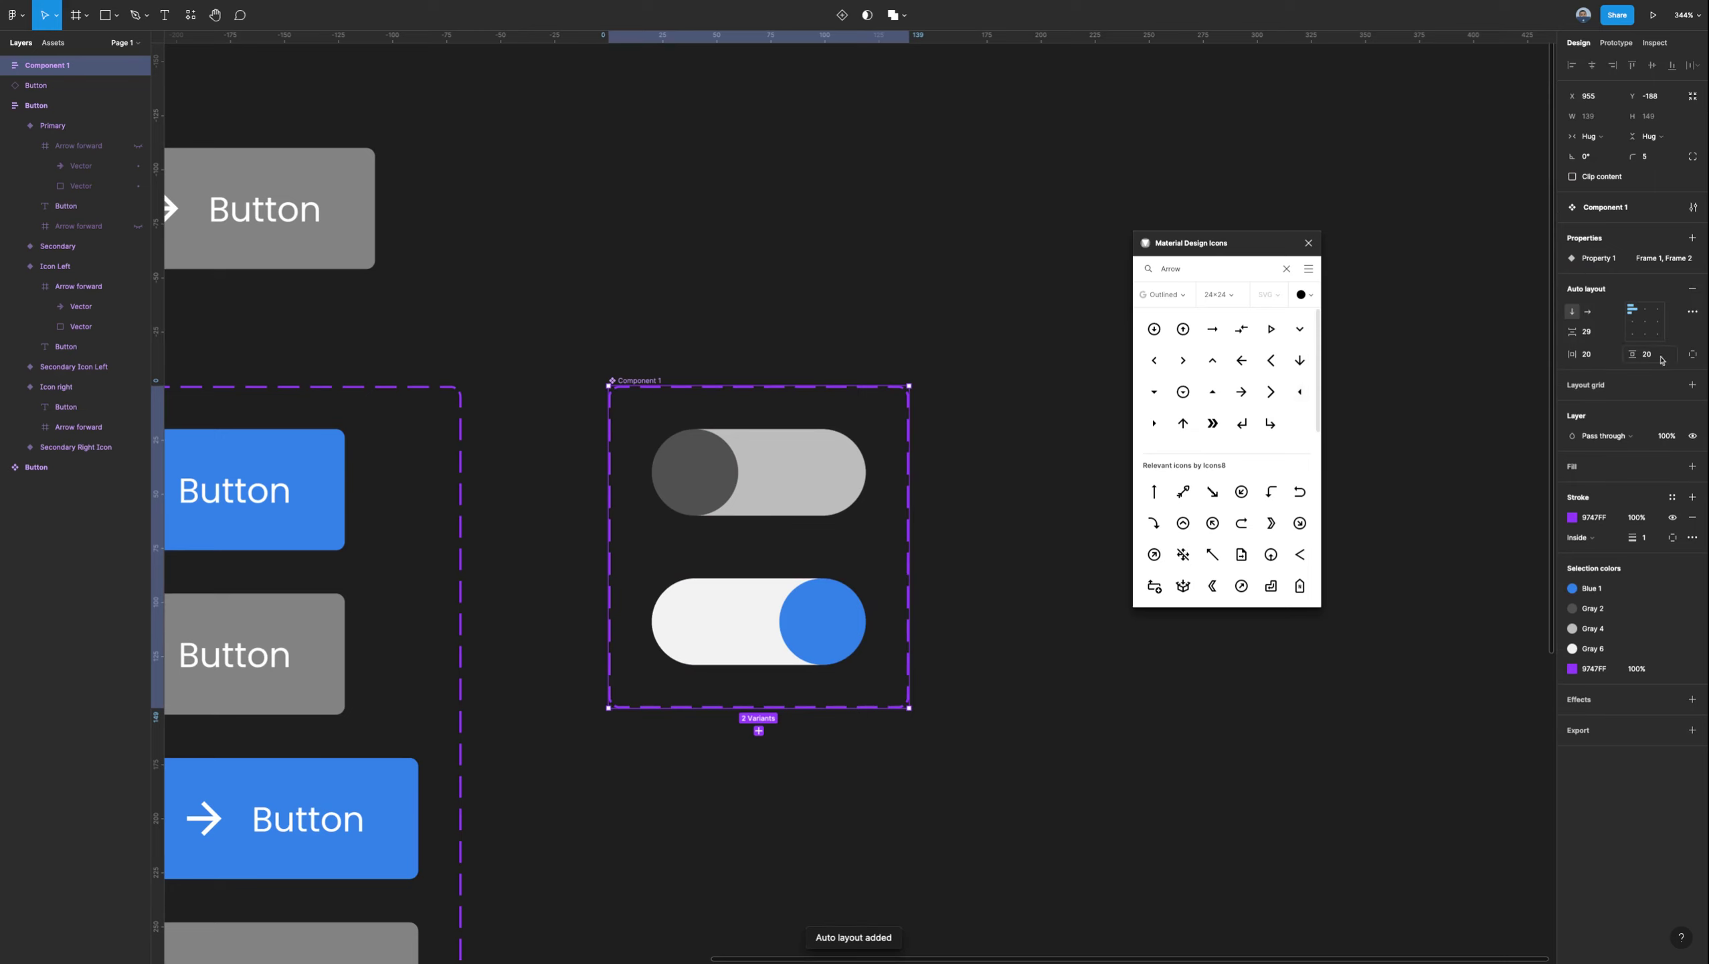
click(1591, 333)
text(2)
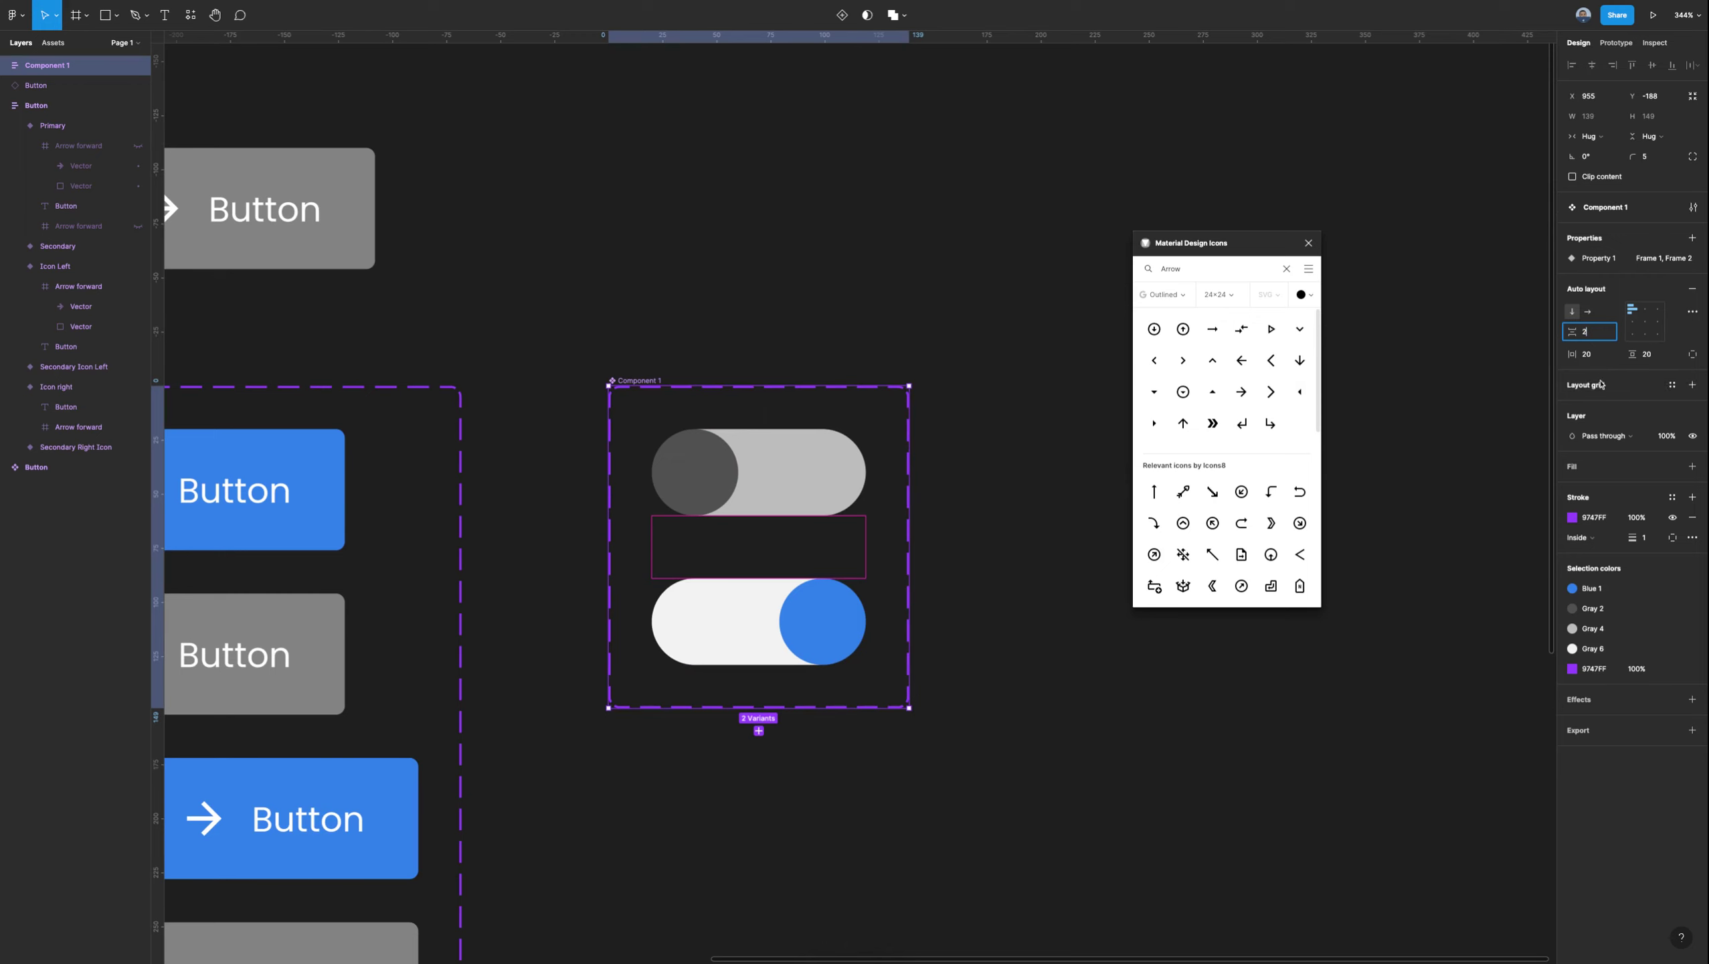
text(0)
key(Return)
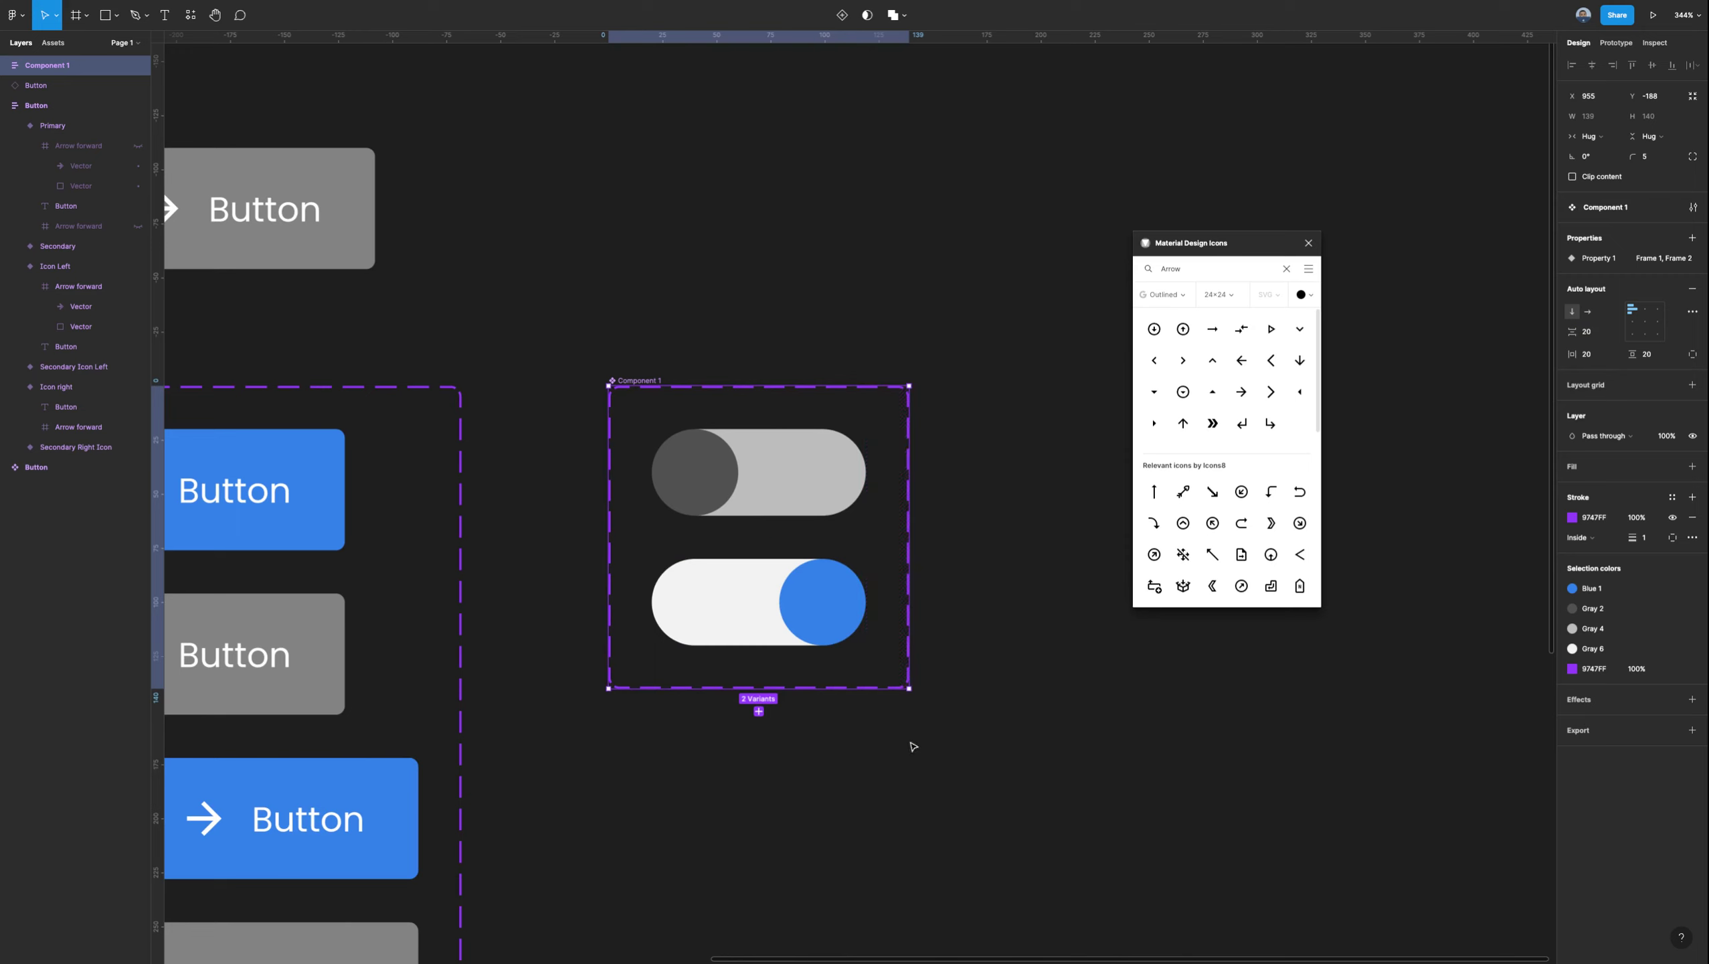
Rename the toggle set's variant property to Switch and set the gray toggle's value to Off.
click(791, 498)
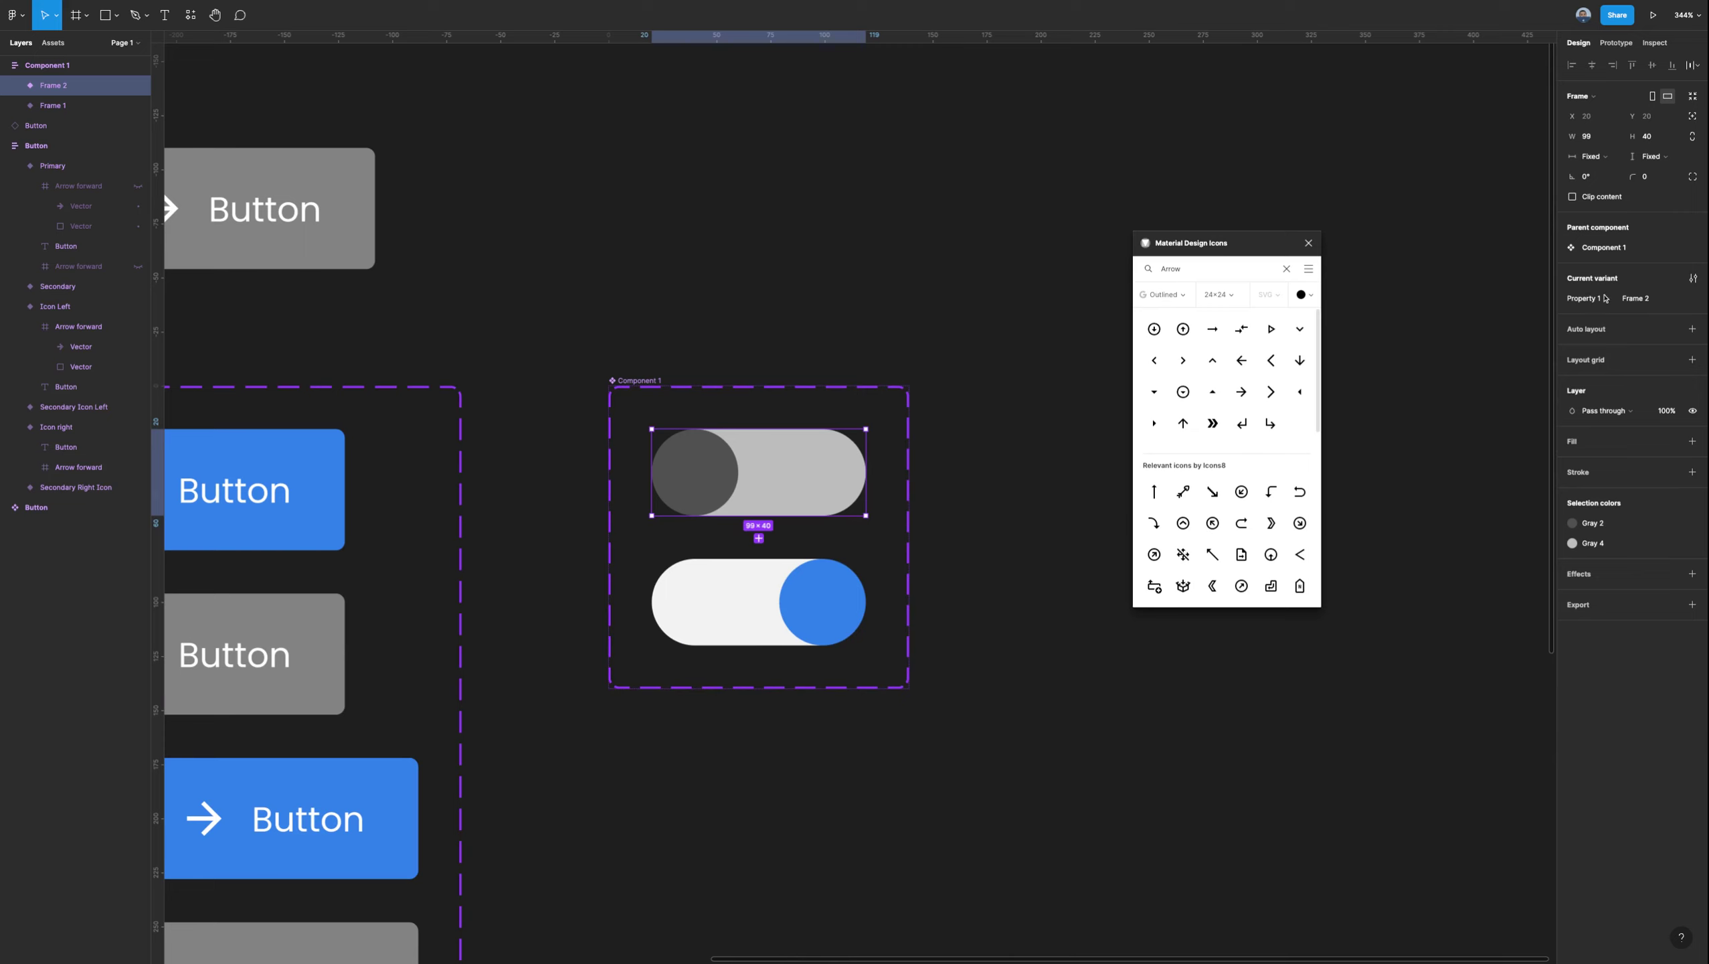
double_click(1594, 299)
key(BackSpace)
key(Return)
click(1657, 305)
text(Off)
click(1017, 370)
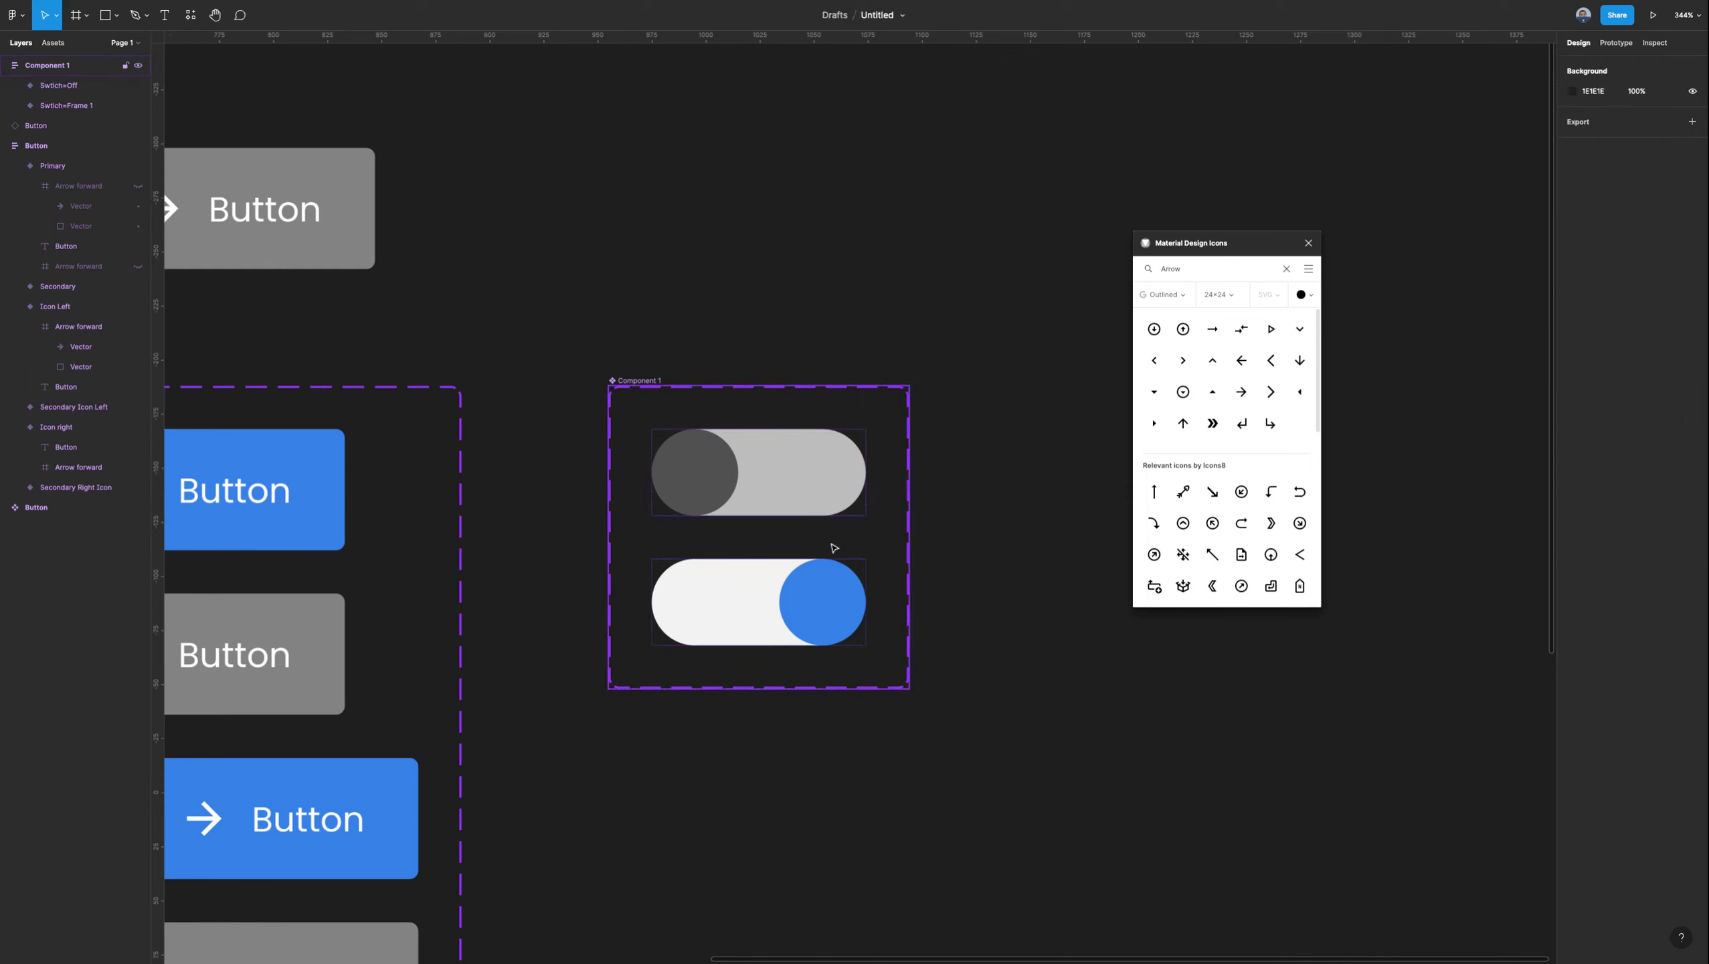
Set the Switch property of the toggle variant with the blue circle to On.
click(850, 559)
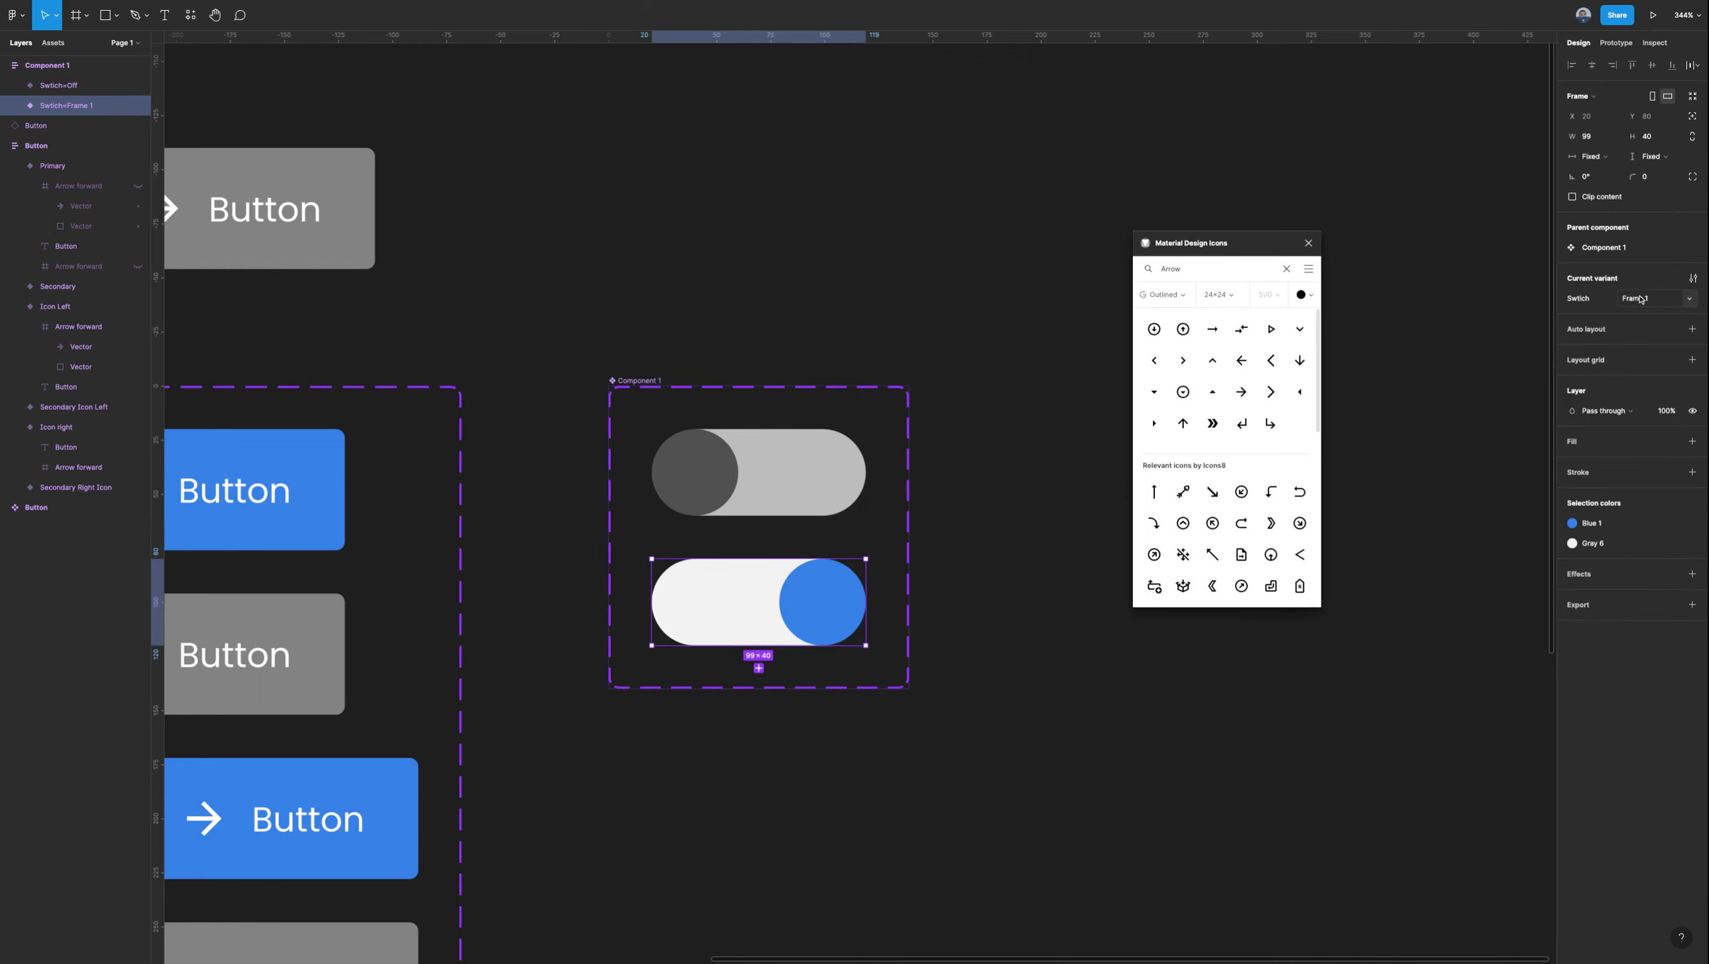
click(1641, 298)
text(On)
click(1392, 649)
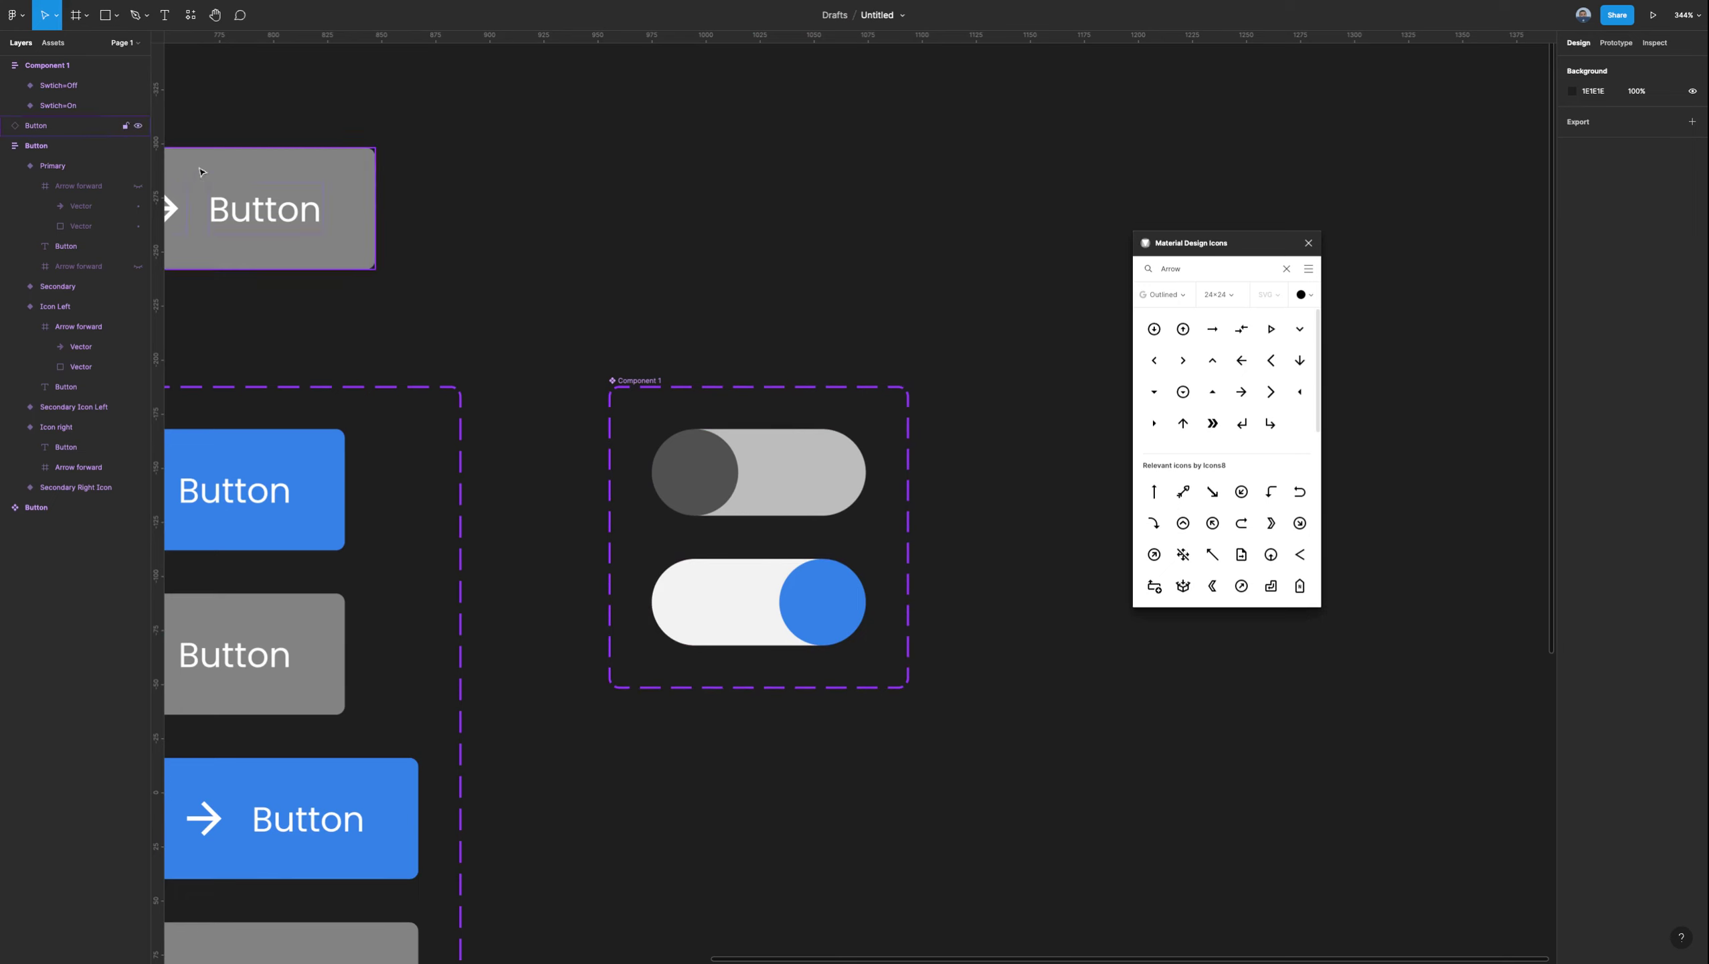
Place an instance of the toggle component from the local components beside the toggle component set.
click(52, 43)
click(40, 213)
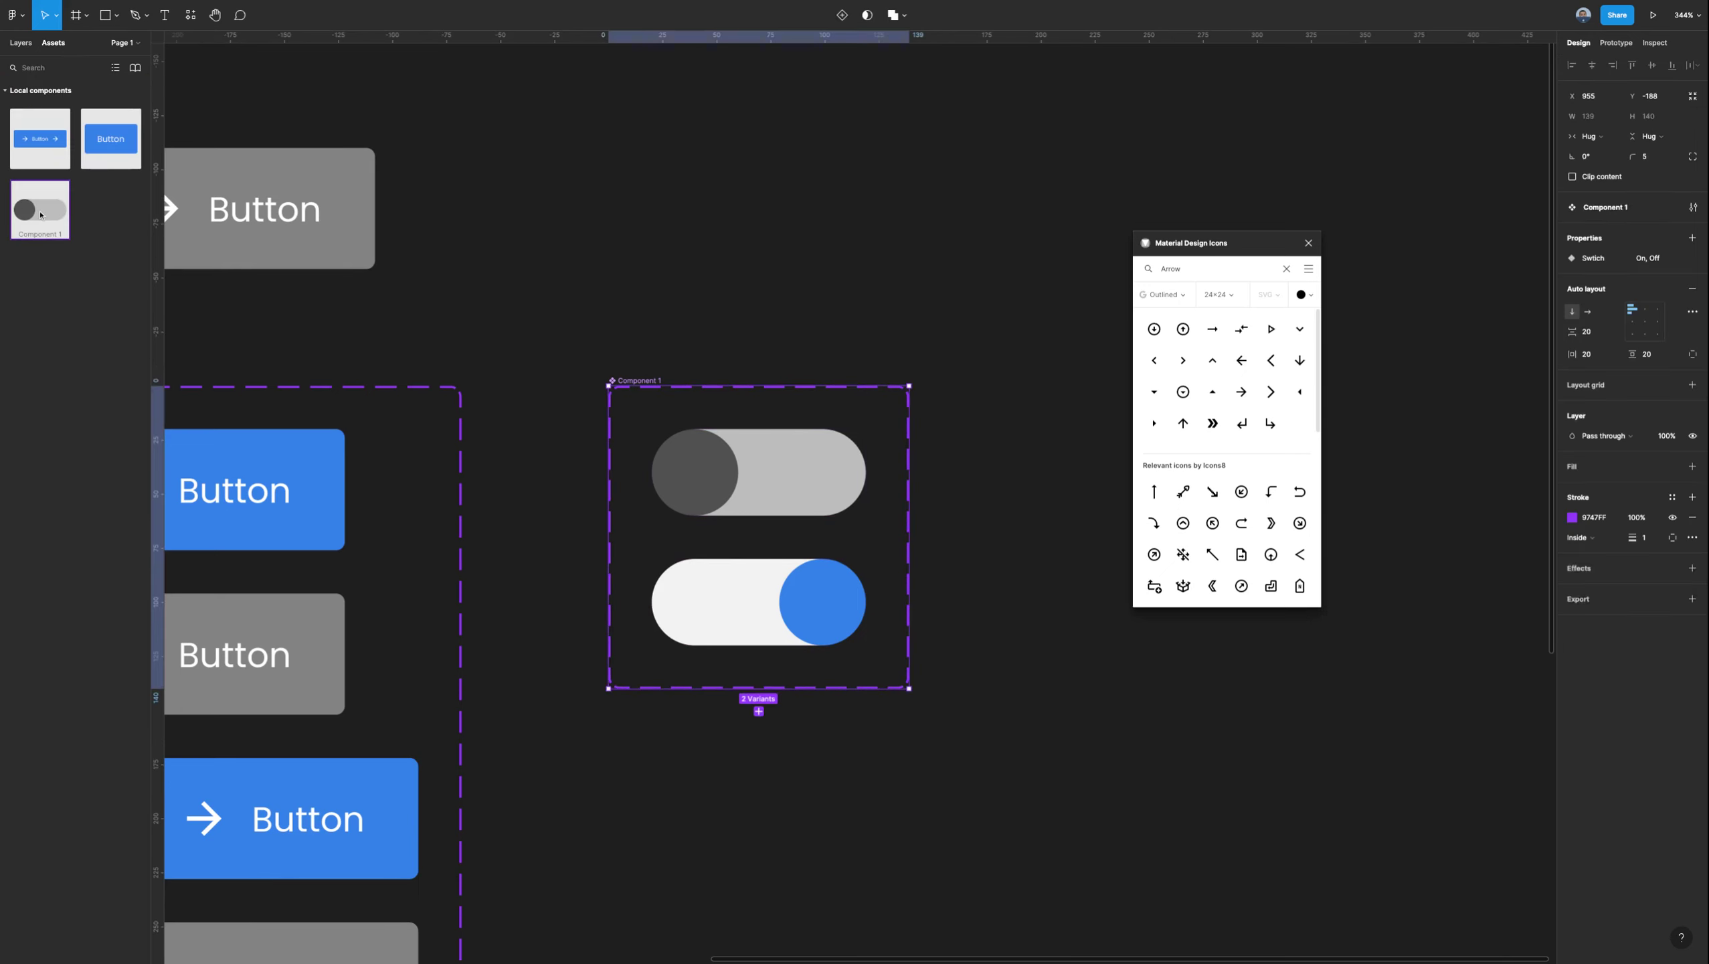
drag(40, 214, 1023, 443)
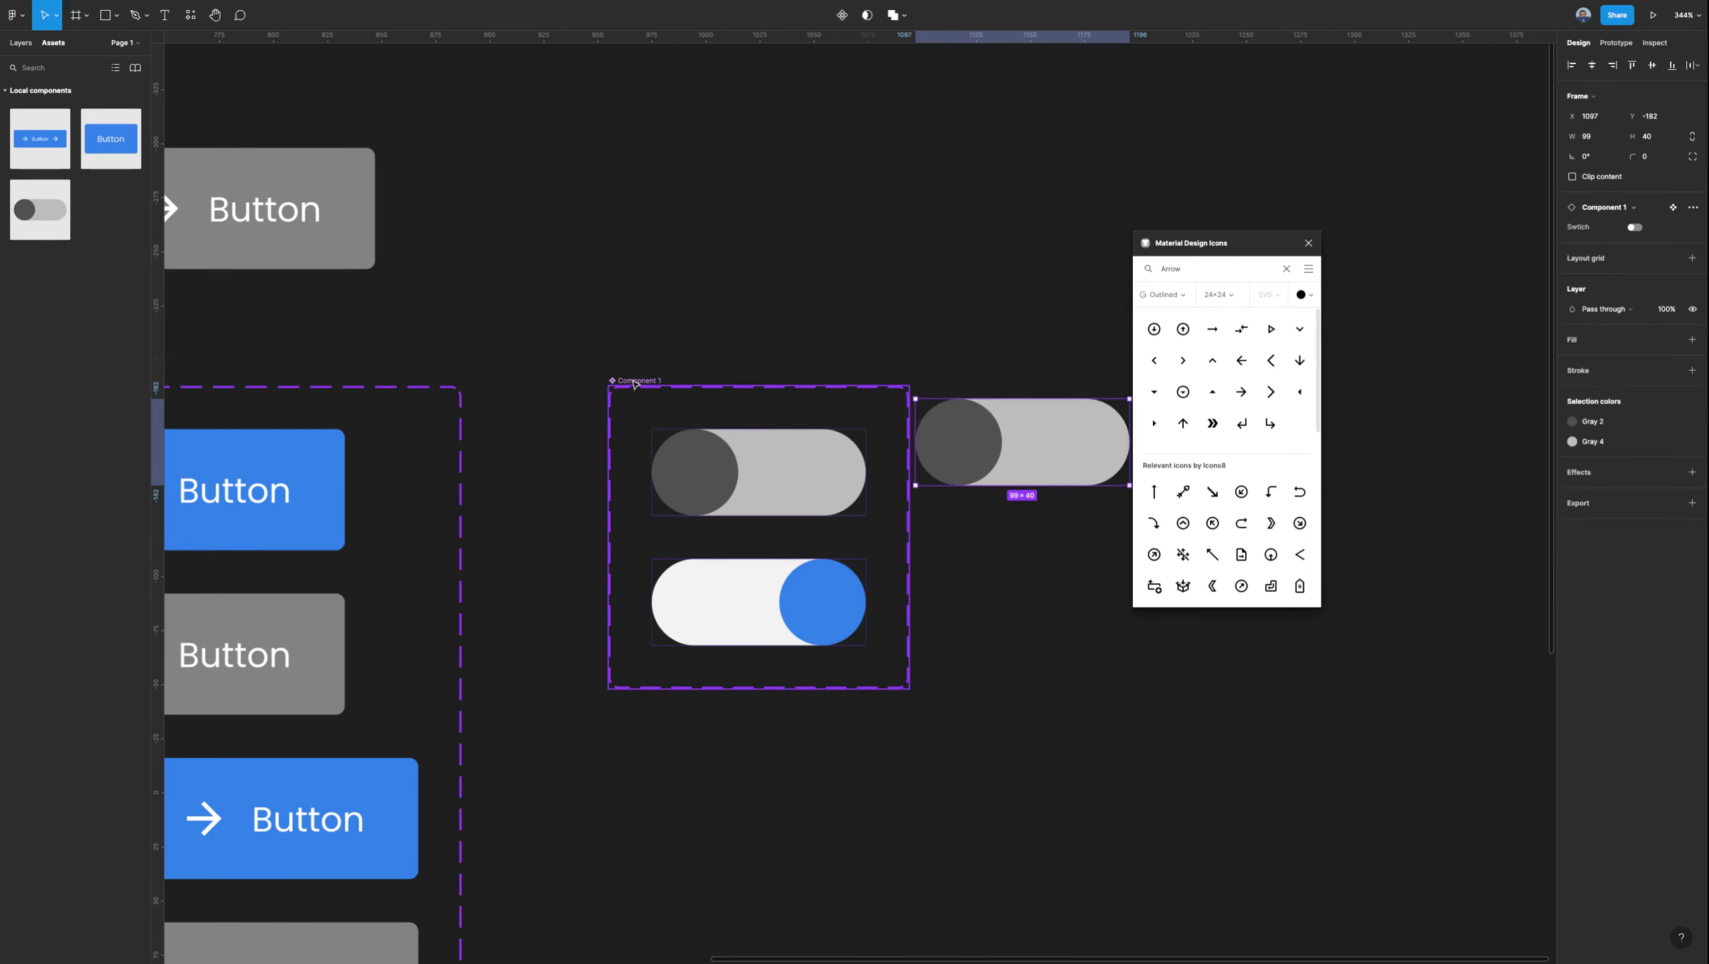
Rename the toggle component set as Switch.
click(634, 381)
text(Switch)
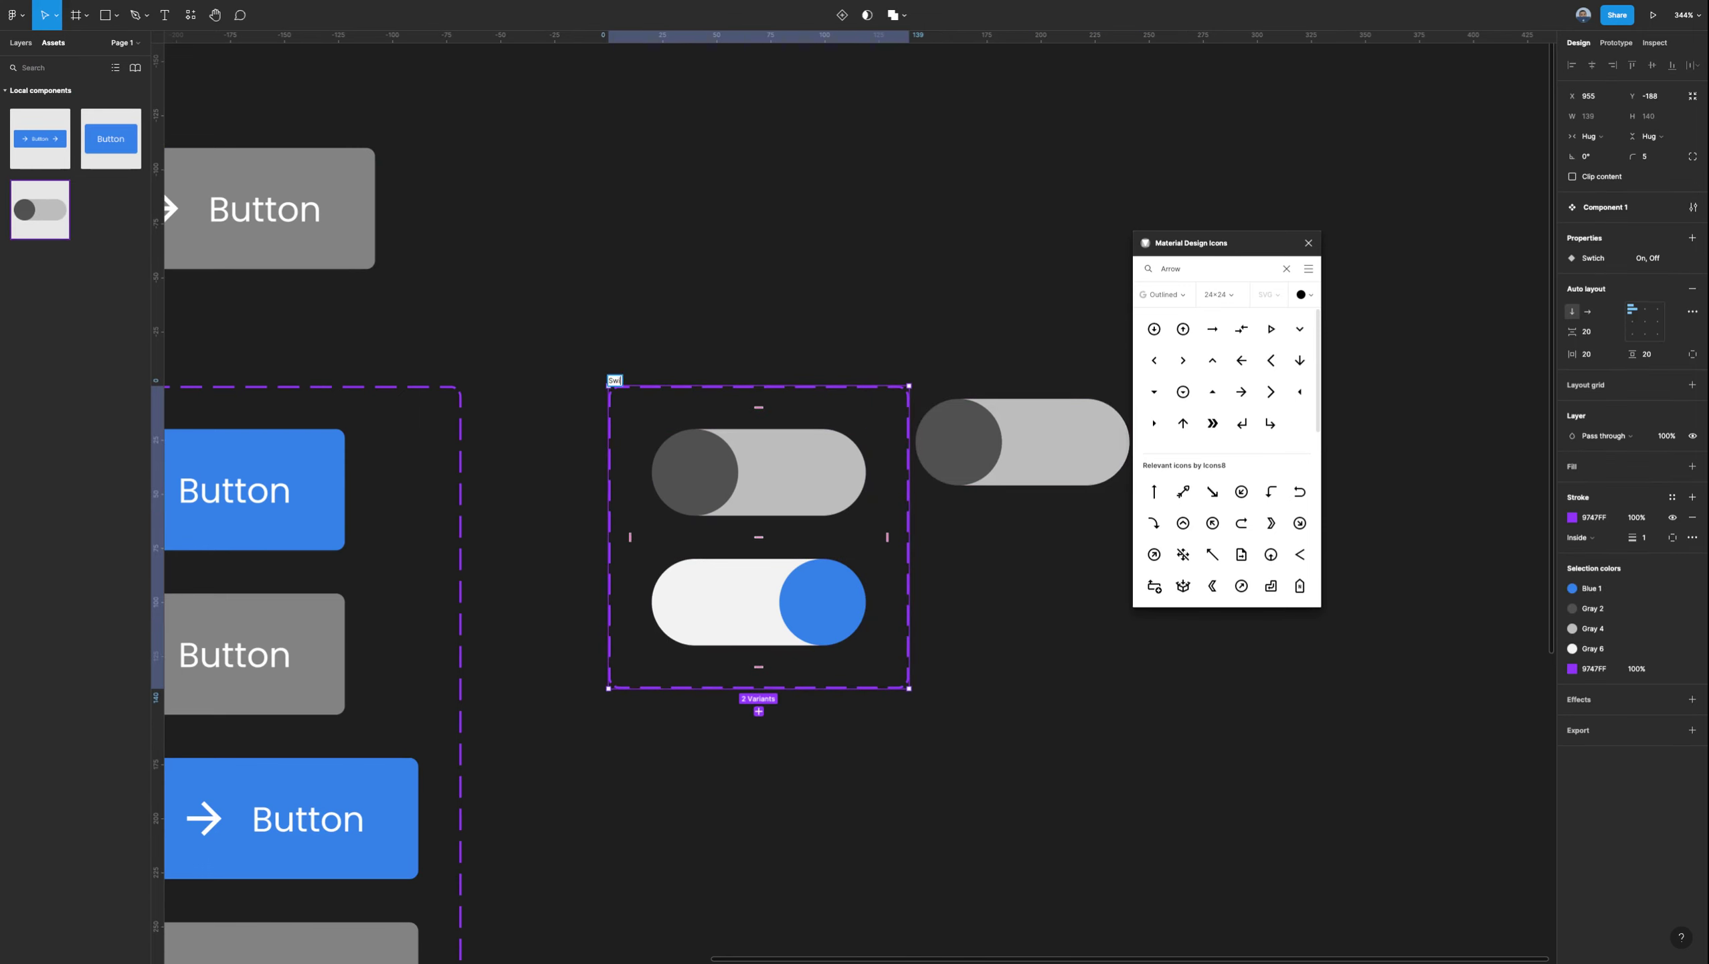
click(694, 365)
Move the toggle instance slightly farther right and down from the Switch set, to X 1114.
scroll(917, 368, right, 5)
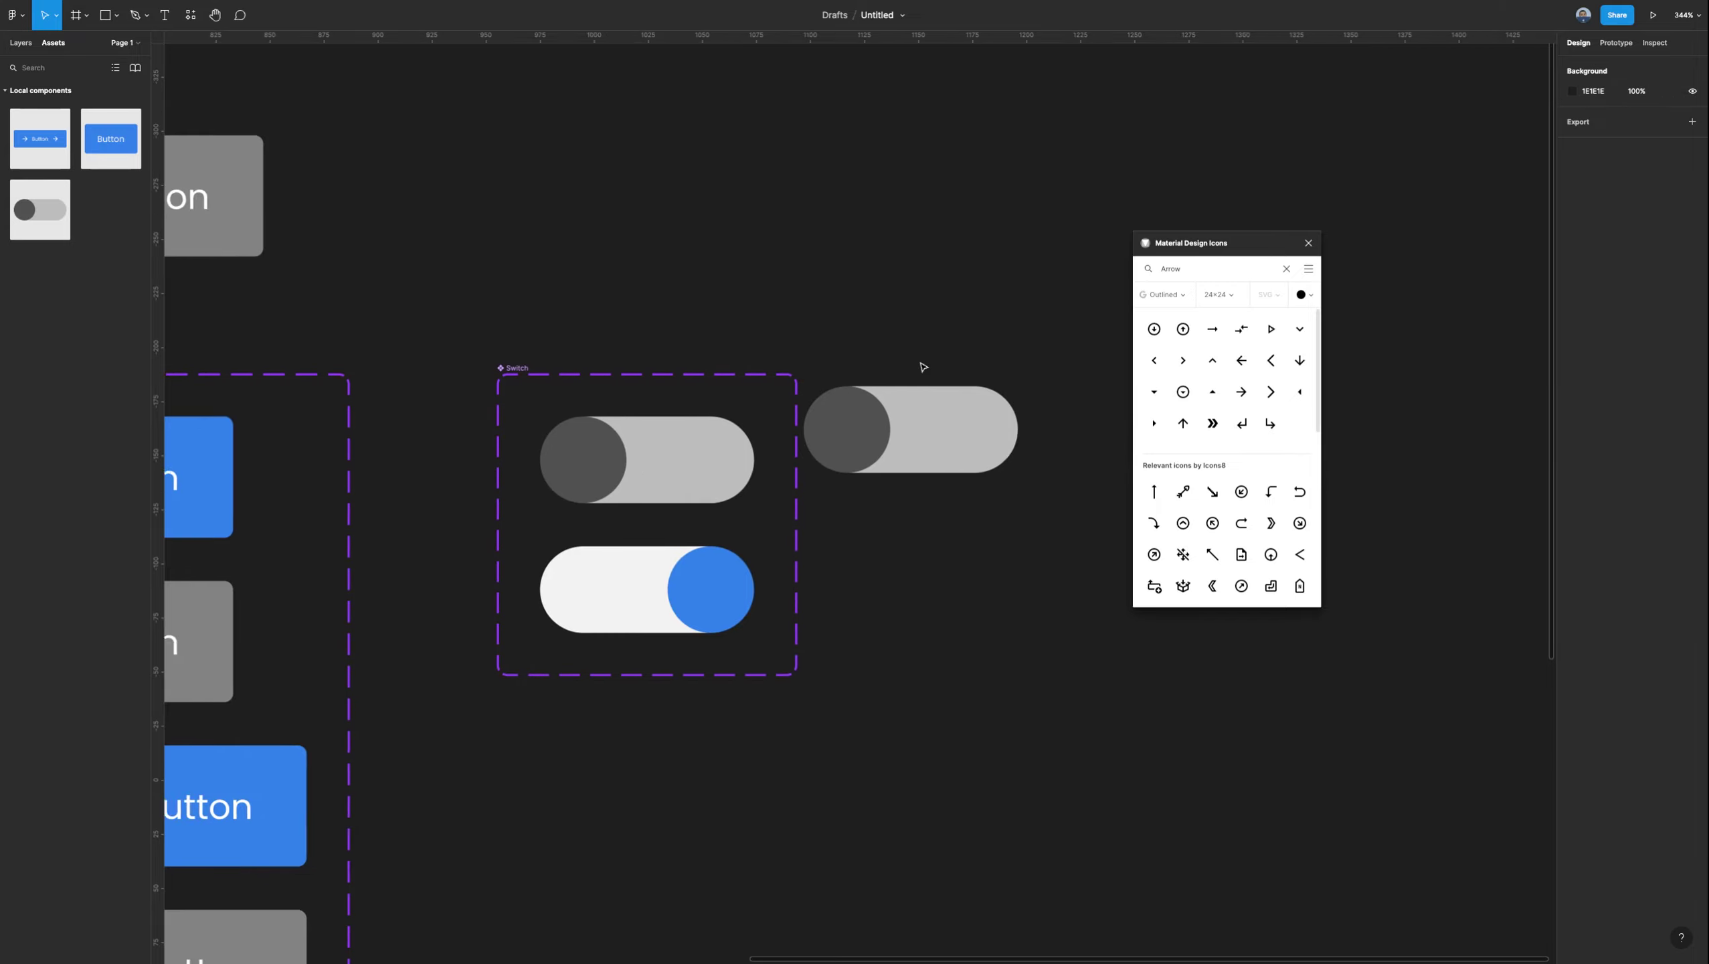
click(842, 420)
drag(842, 419, 830, 436)
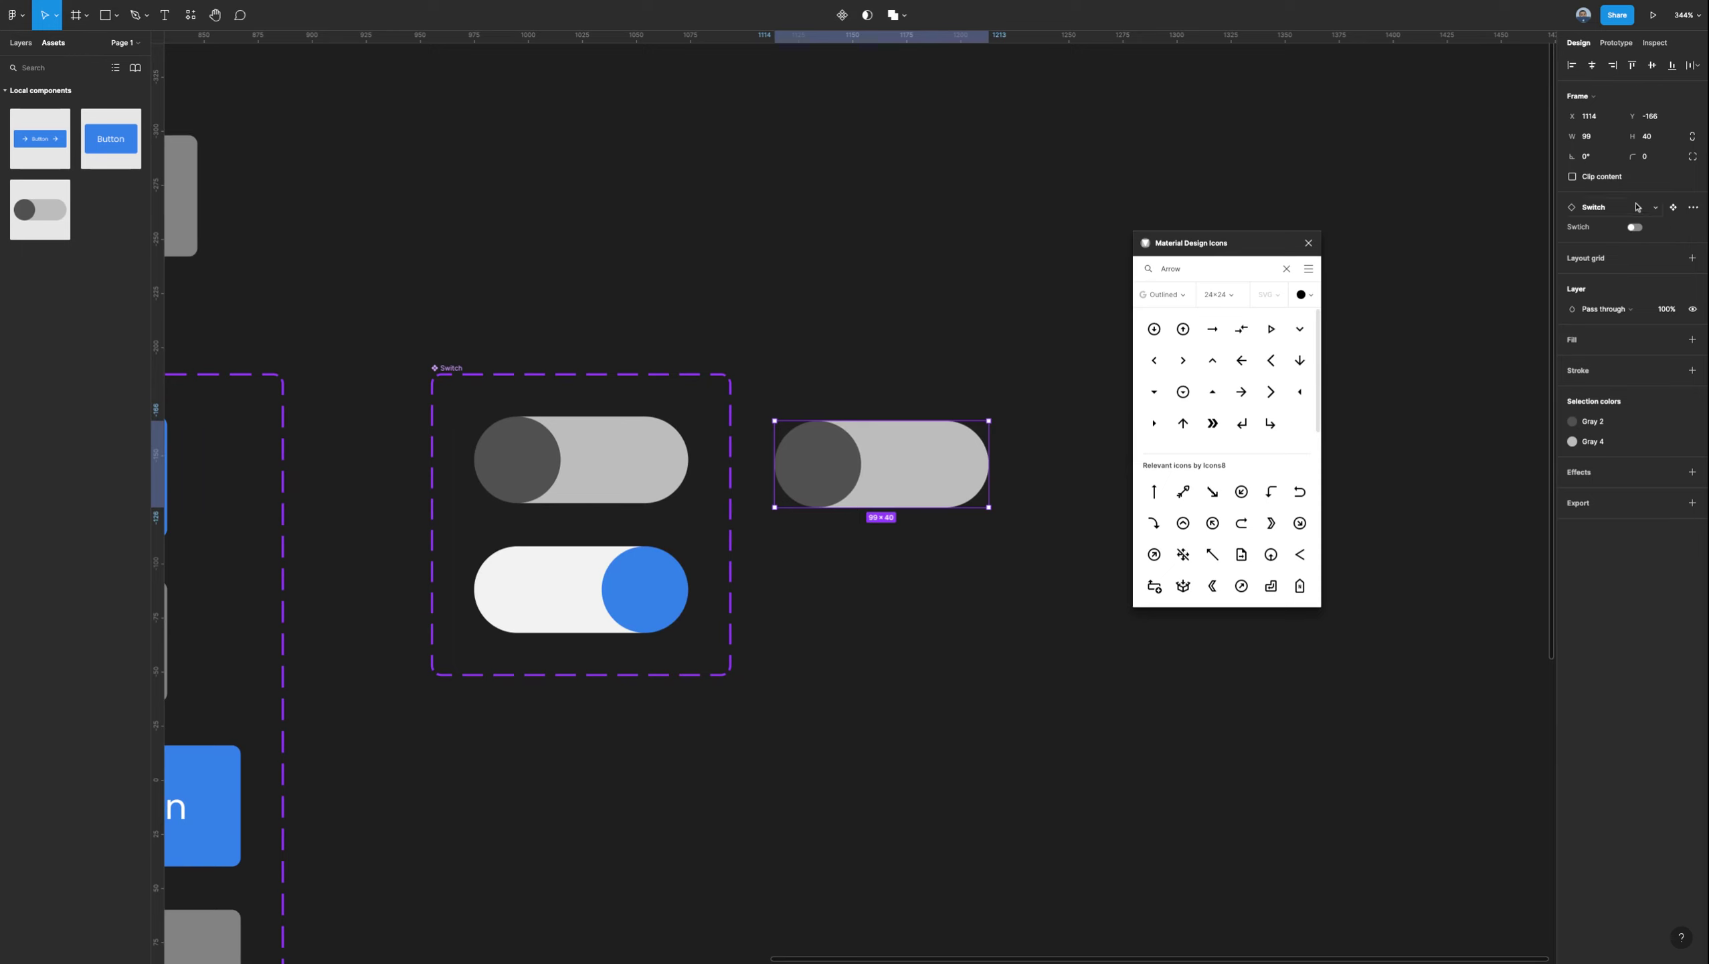
Move the gray button instance directly below the toggle instance and view its list of variants.
scroll(789, 487, down, 10)
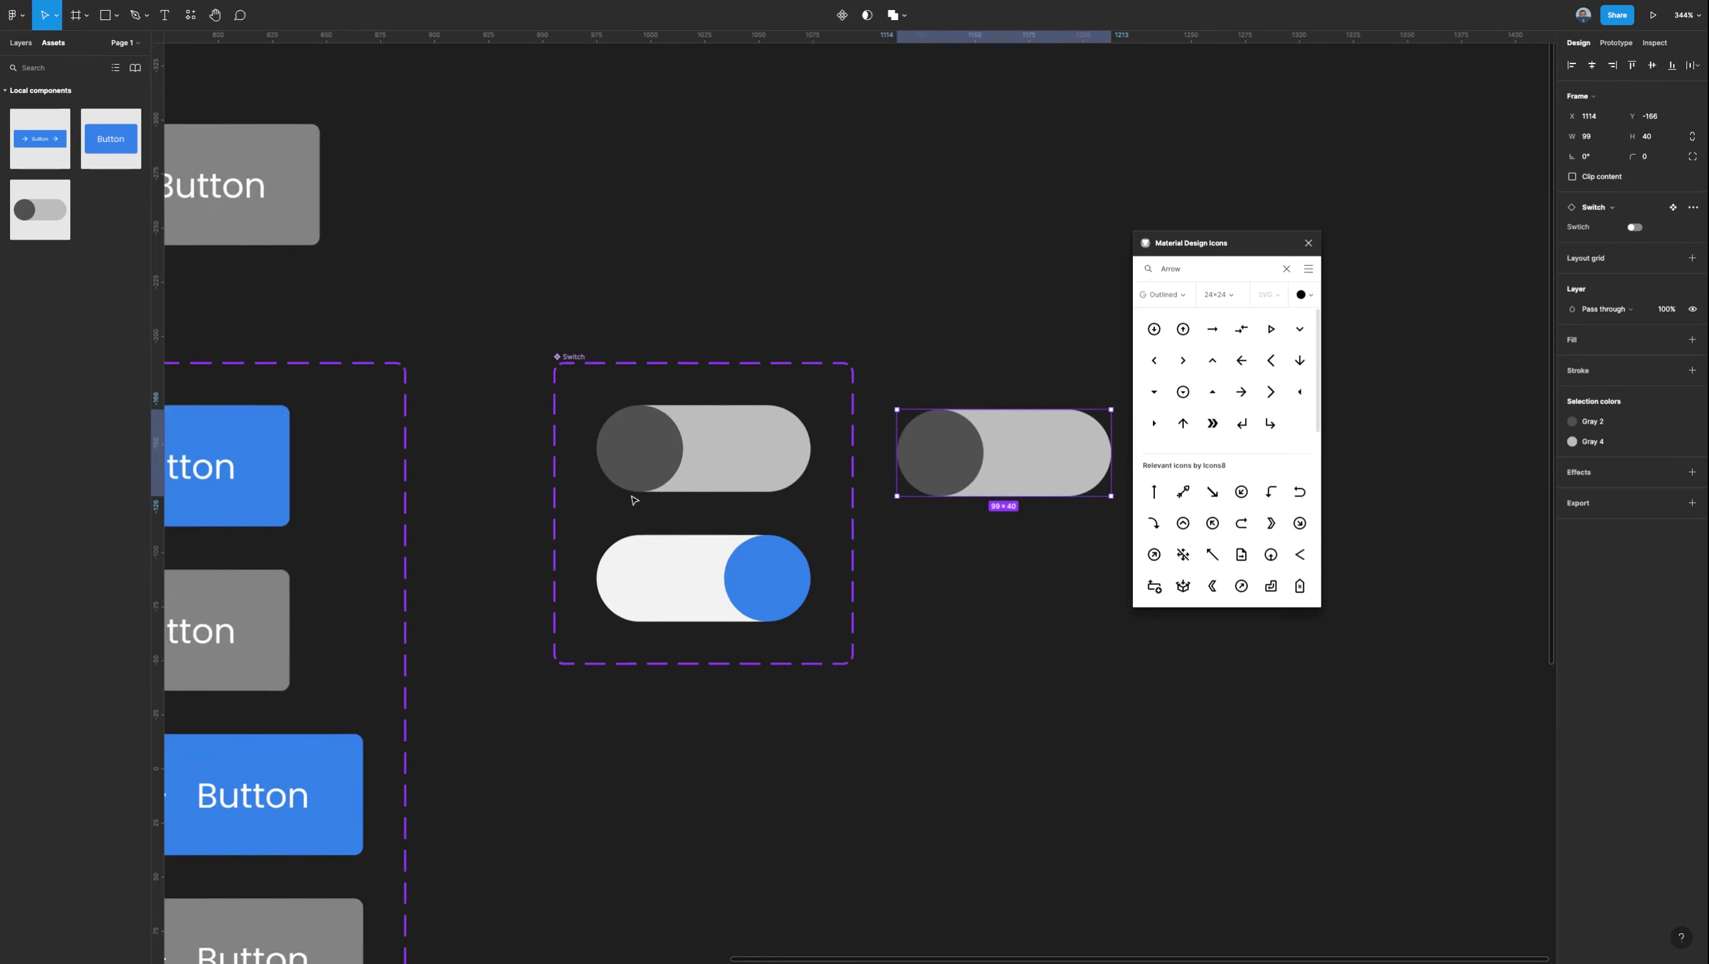
drag(510, 390, 864, 537)
scroll(864, 537, down, 1)
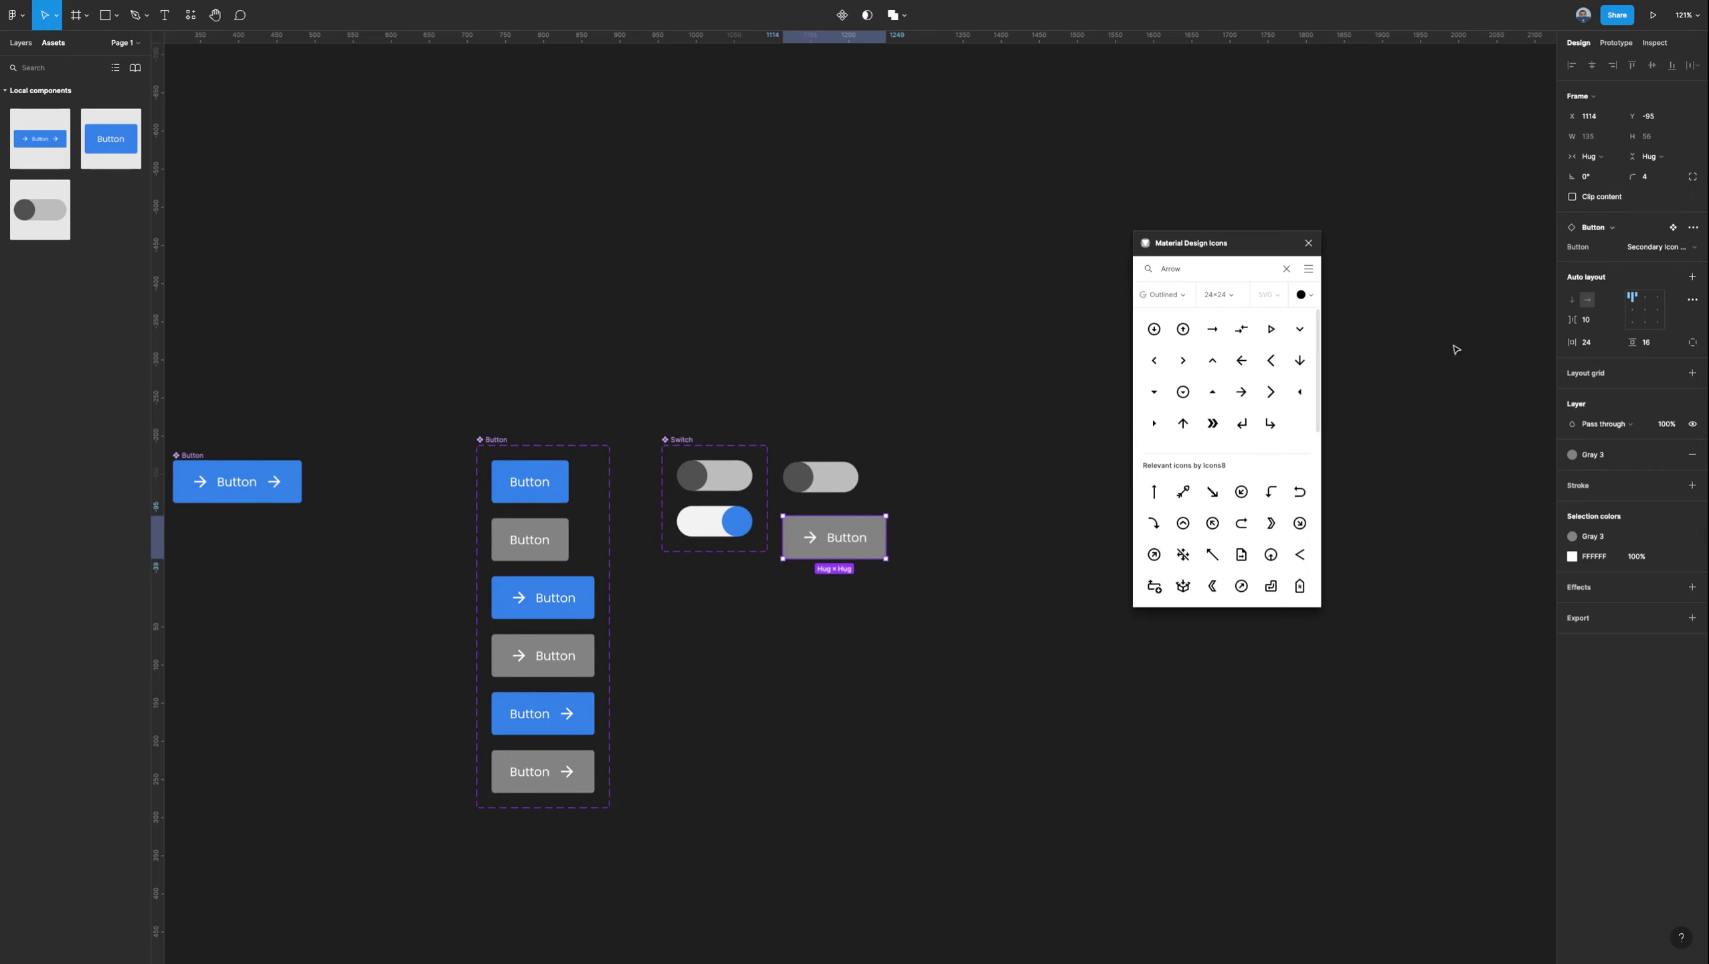
click(1695, 251)
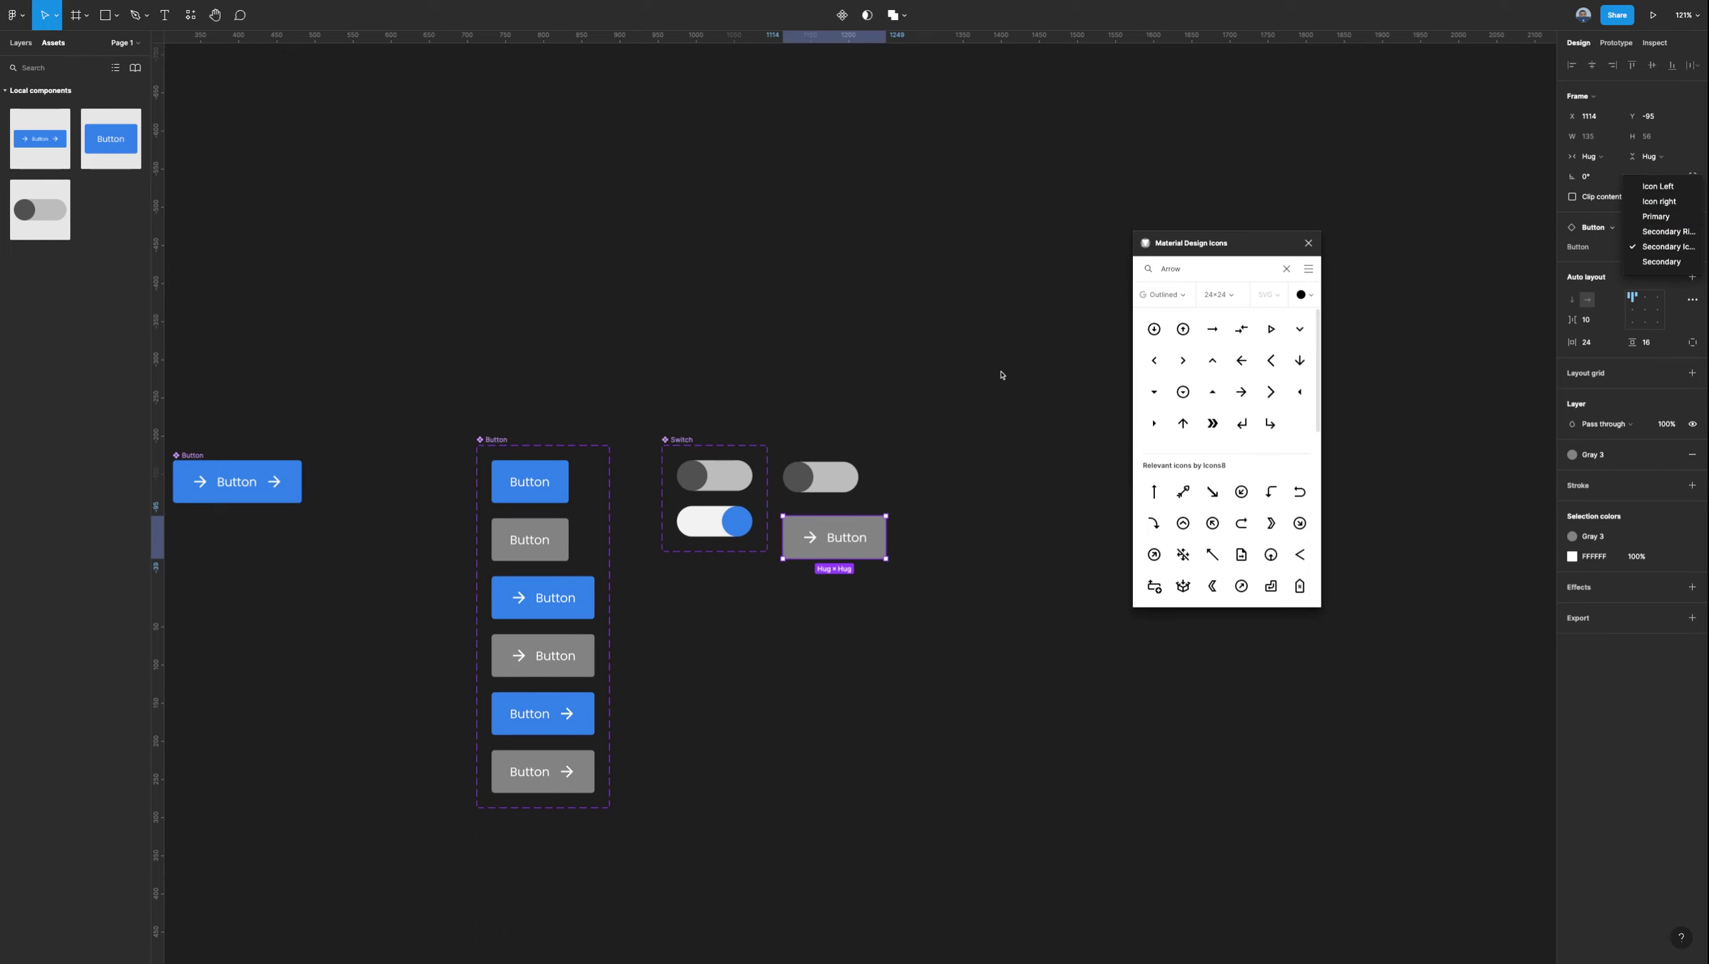
click(843, 477)
Switch the toggle instance back and forth between Off and On, leaving it set to On.
scroll(843, 476, up, 10)
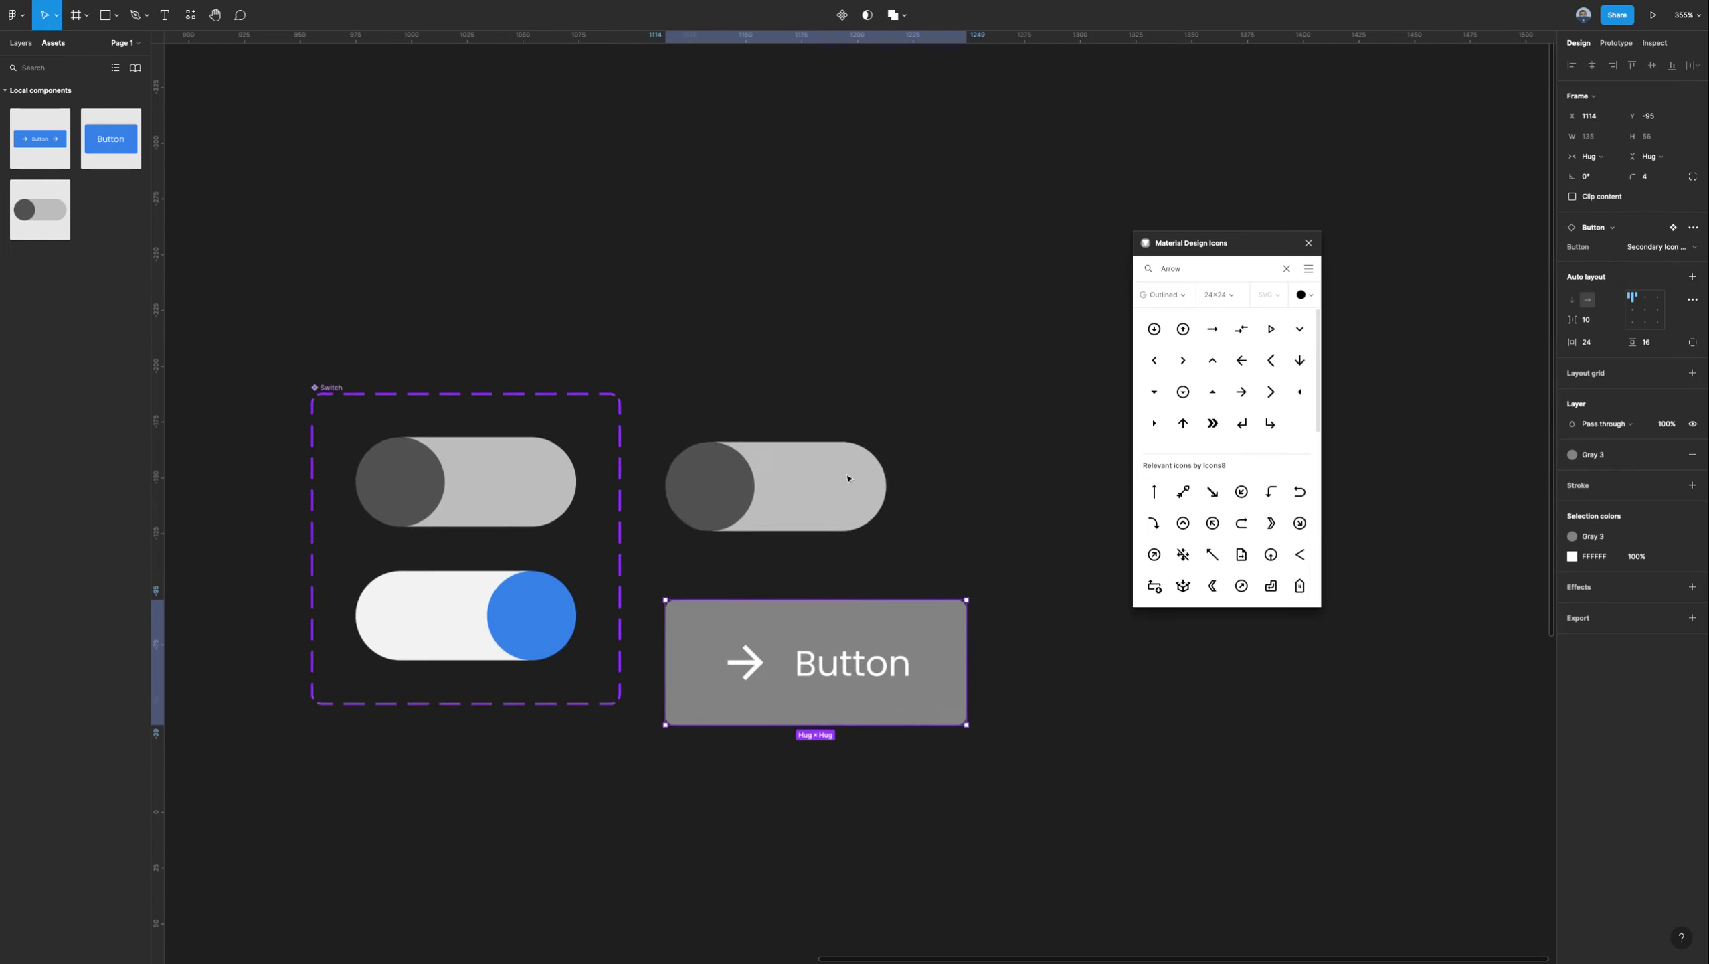
click(845, 478)
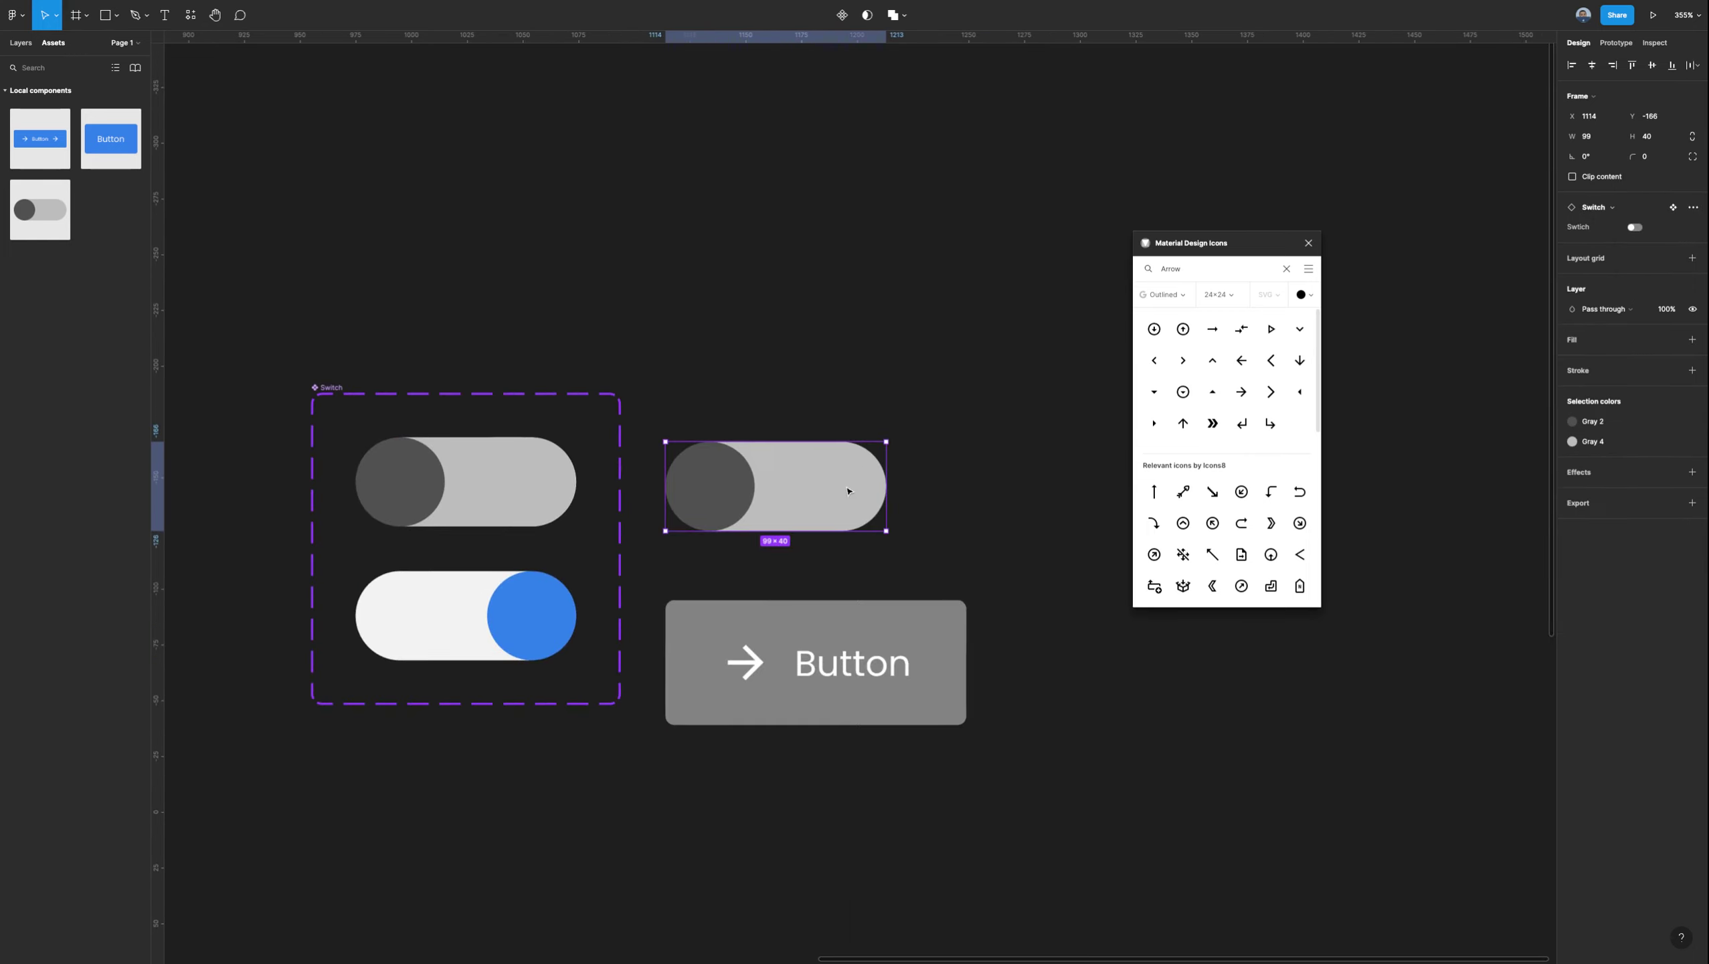
click(1635, 228)
click(1635, 227)
click(1635, 228)
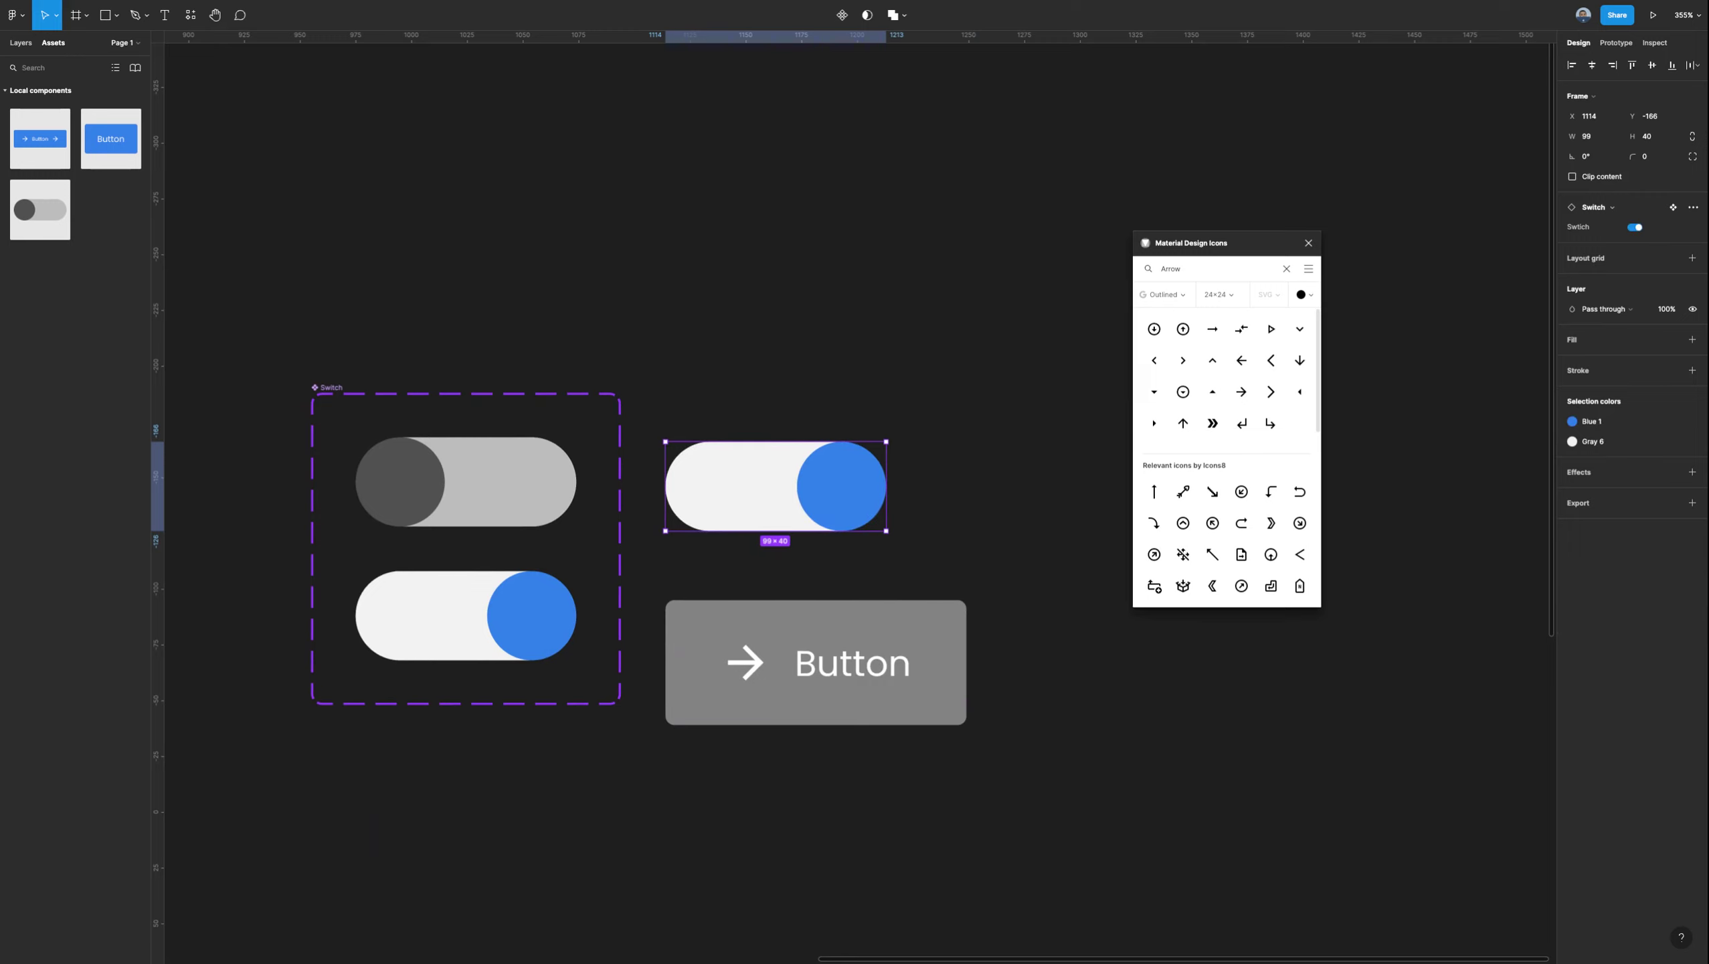
click(1635, 228)
click(1635, 228)
Change the fill of the pill in the On variant to the Blue 1 color style.
click(528, 631)
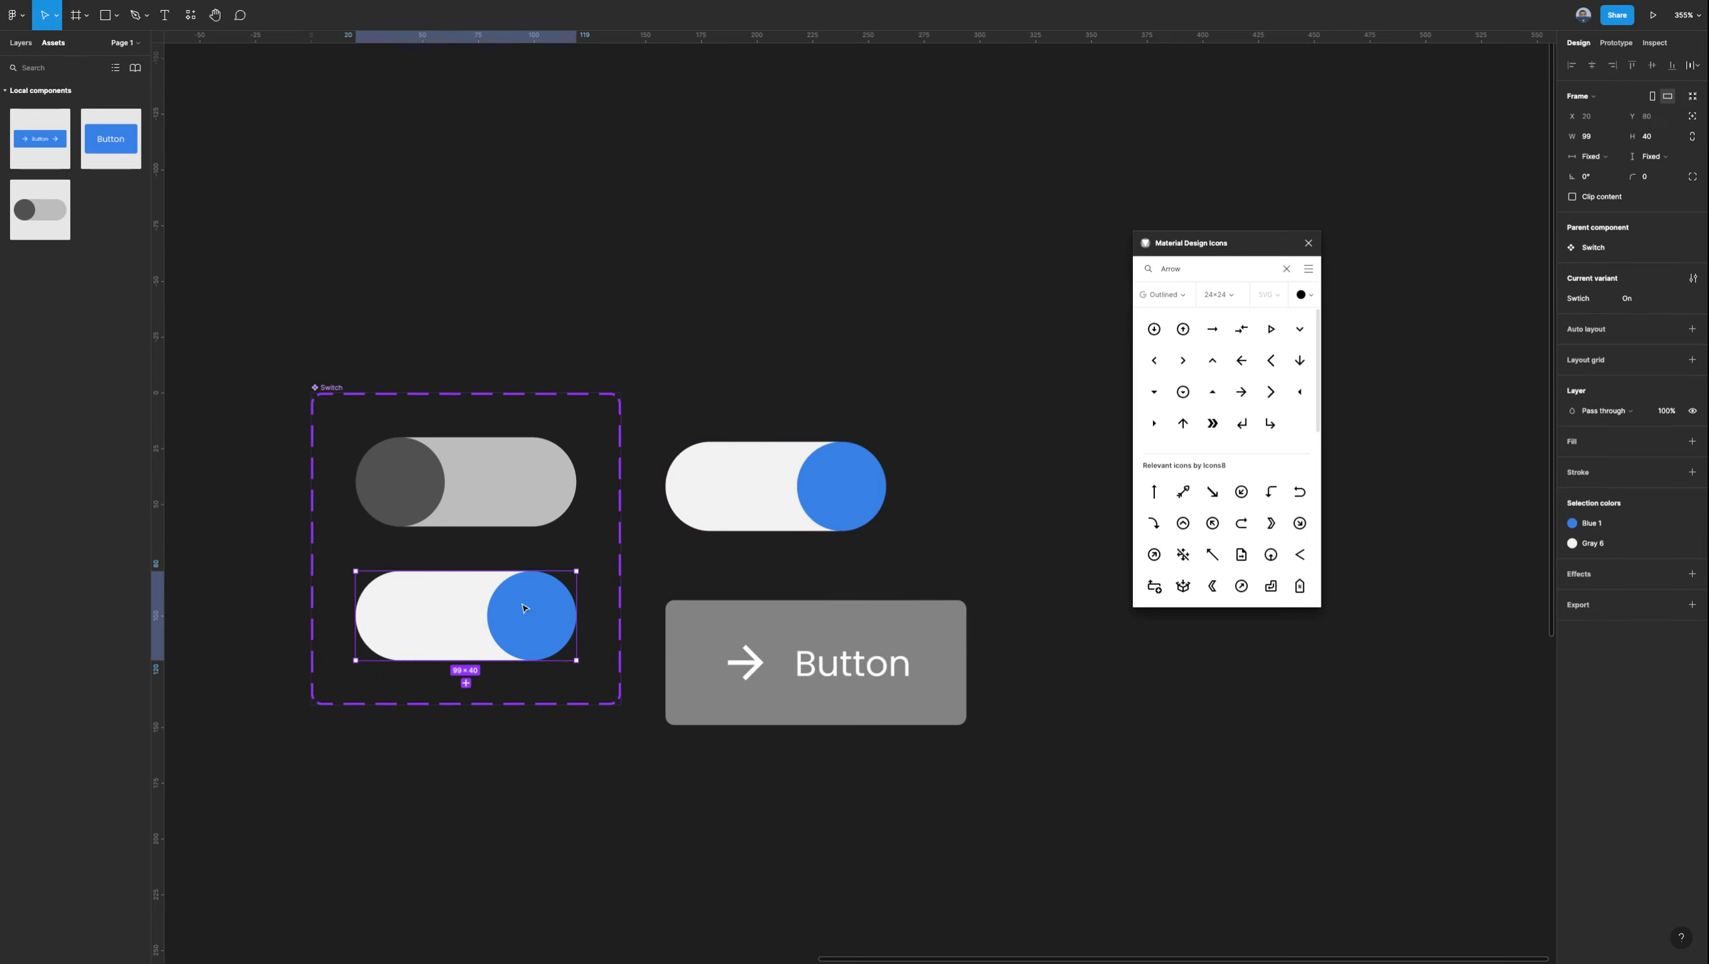
double_click(443, 631)
click(1591, 351)
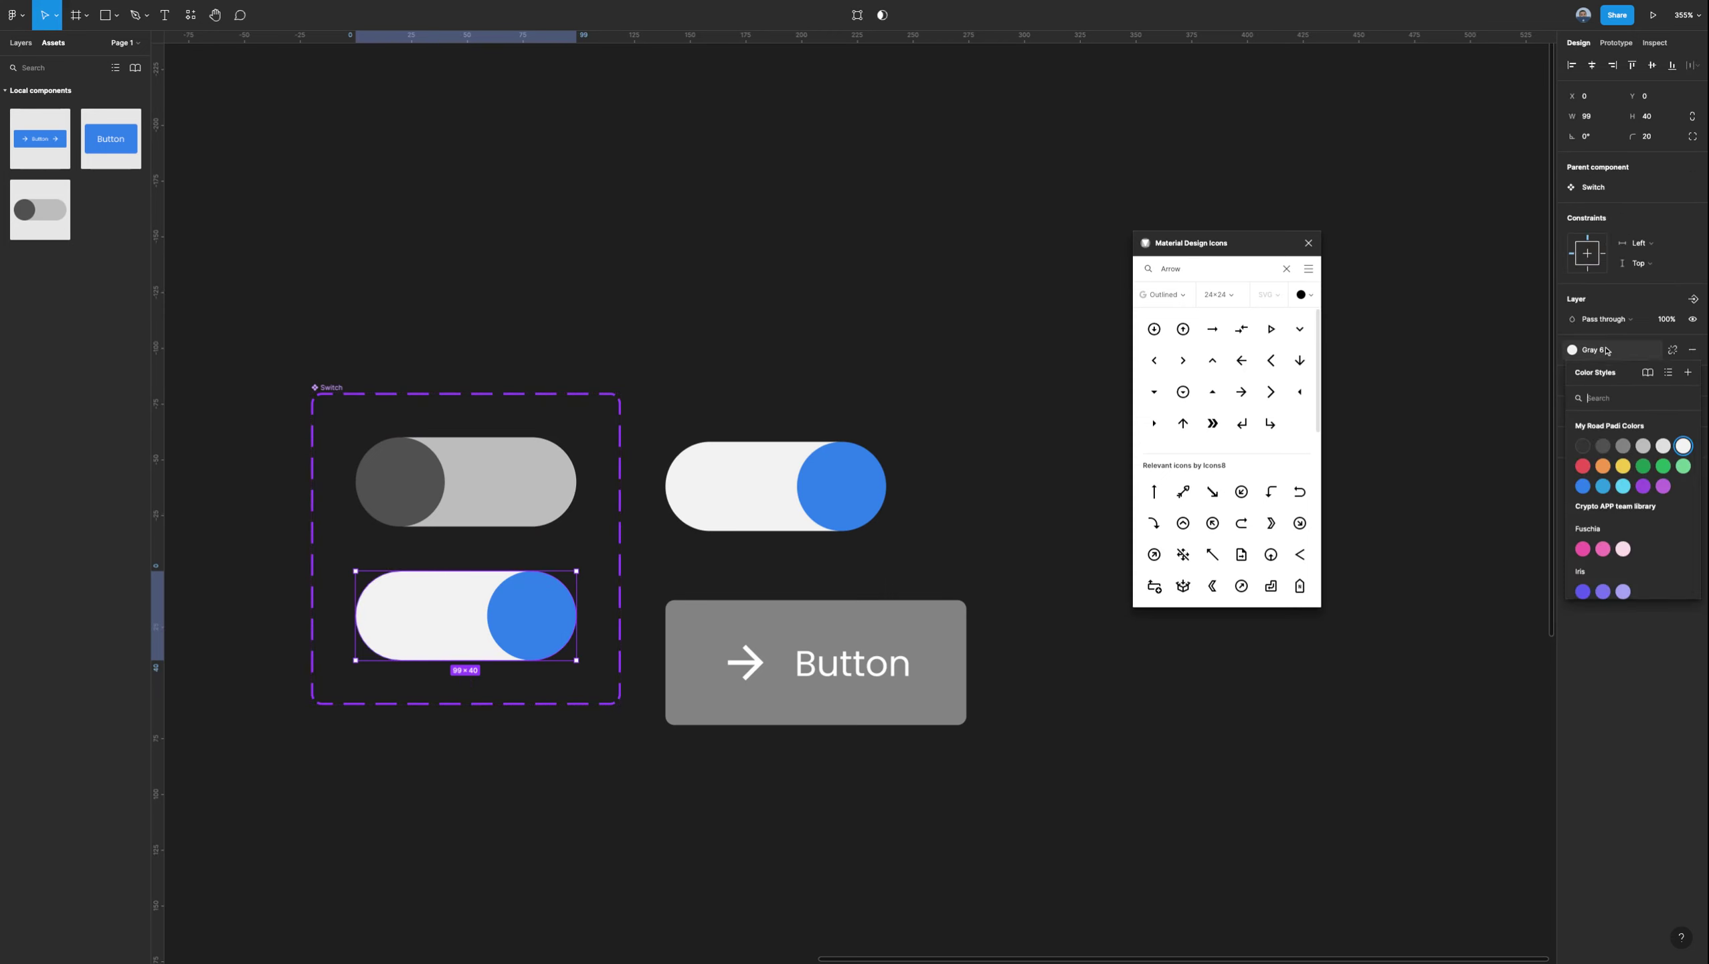
click(1580, 491)
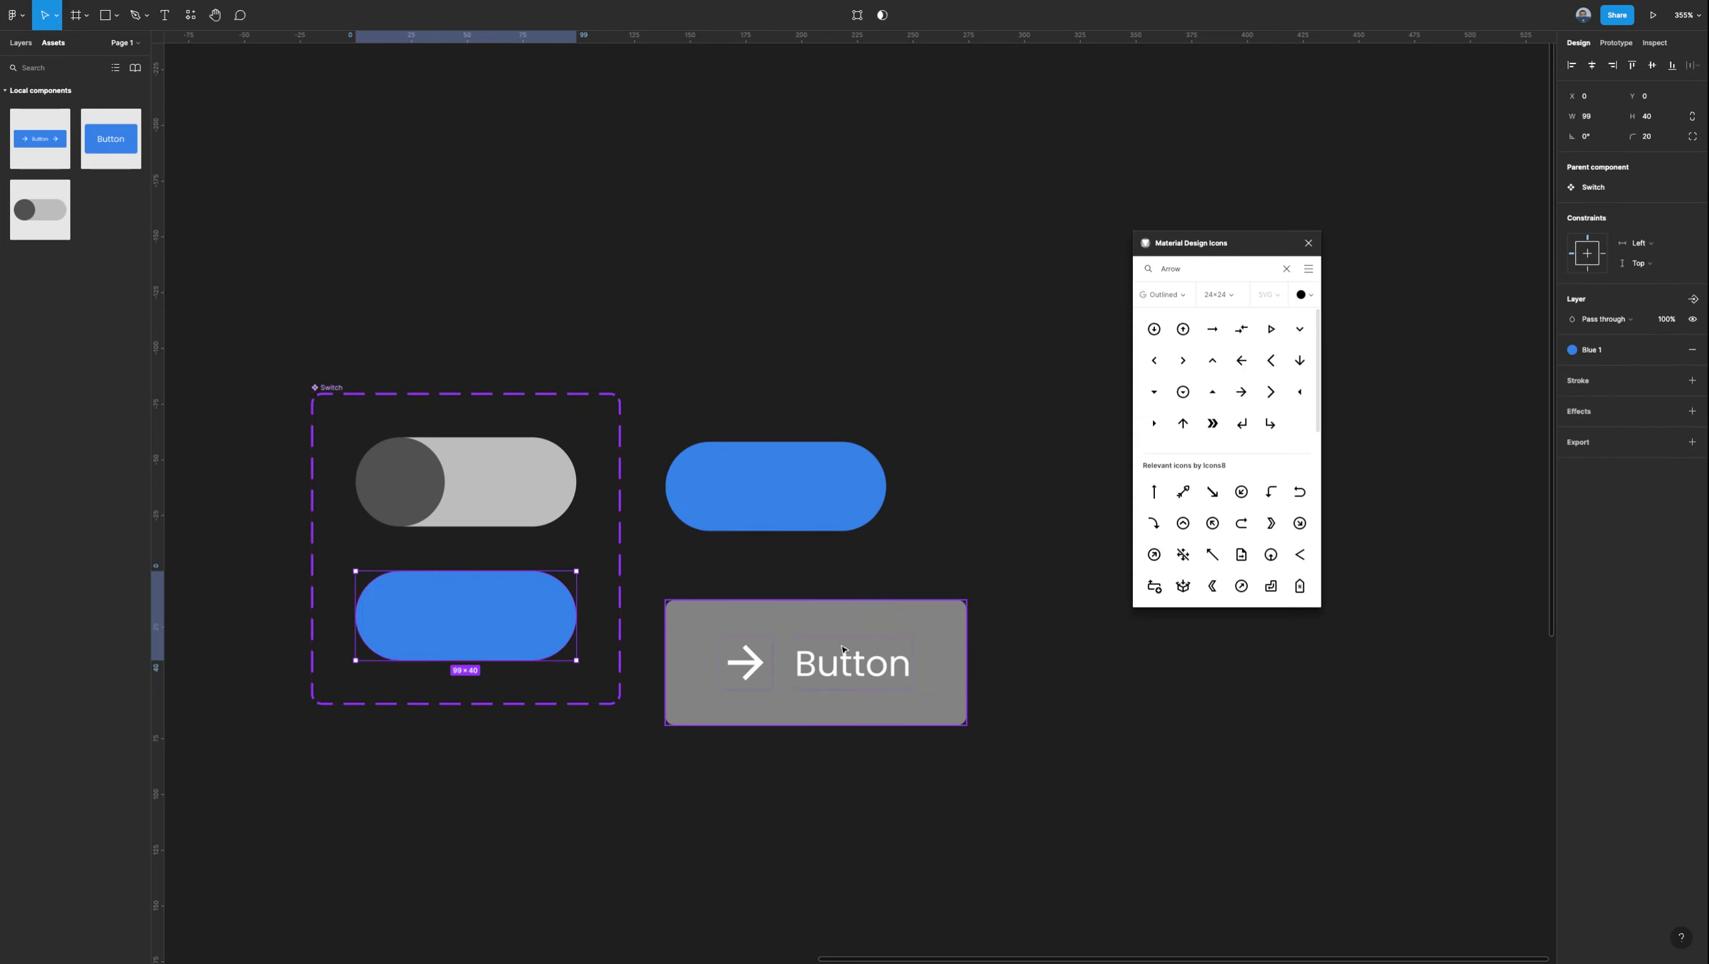
Change the fill of the circle in the On variant to the Gray 6 color style.
click(563, 624)
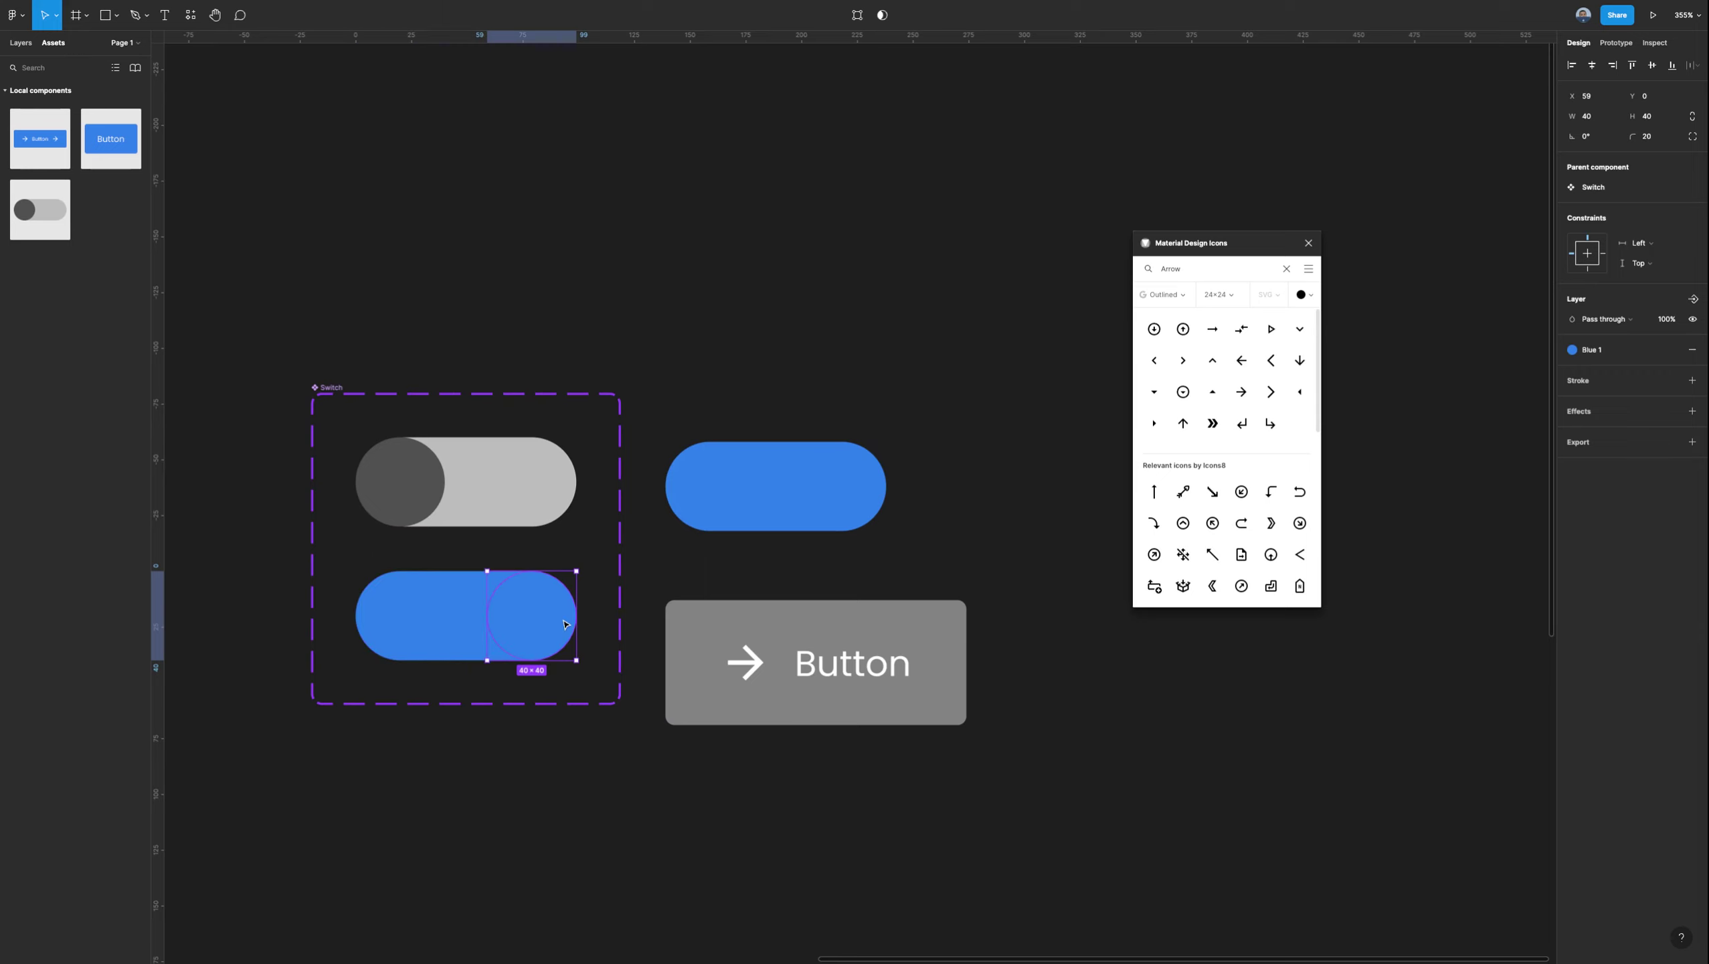
click(1595, 349)
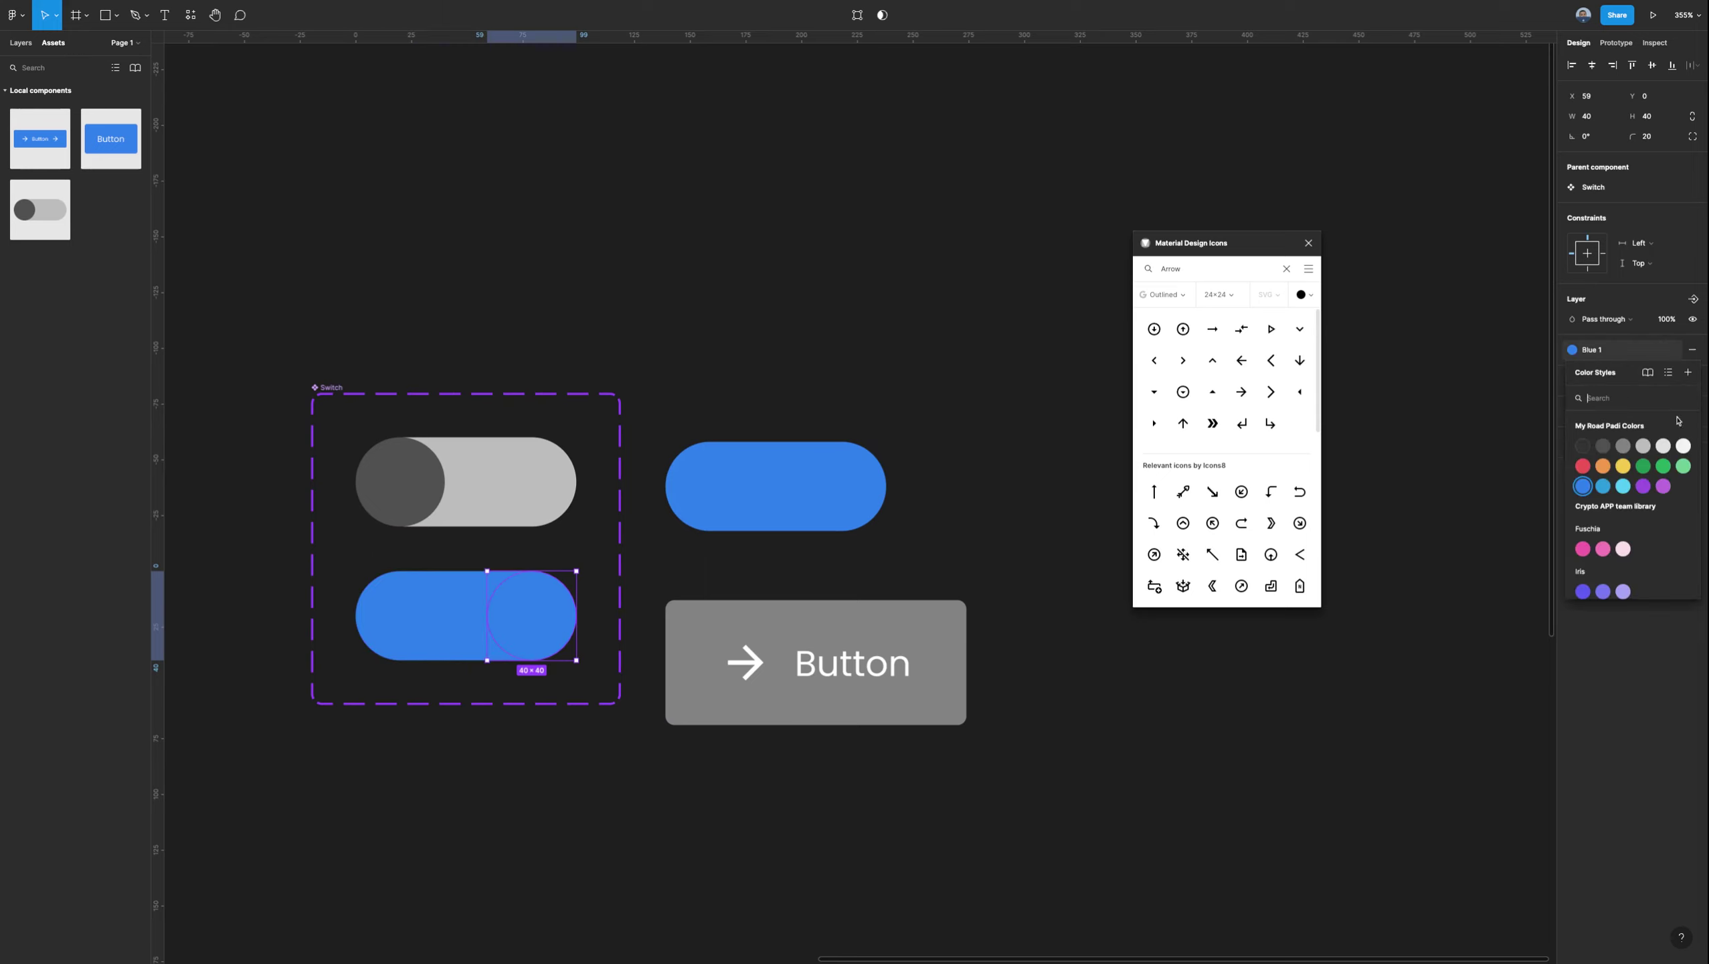
click(1684, 465)
click(1057, 481)
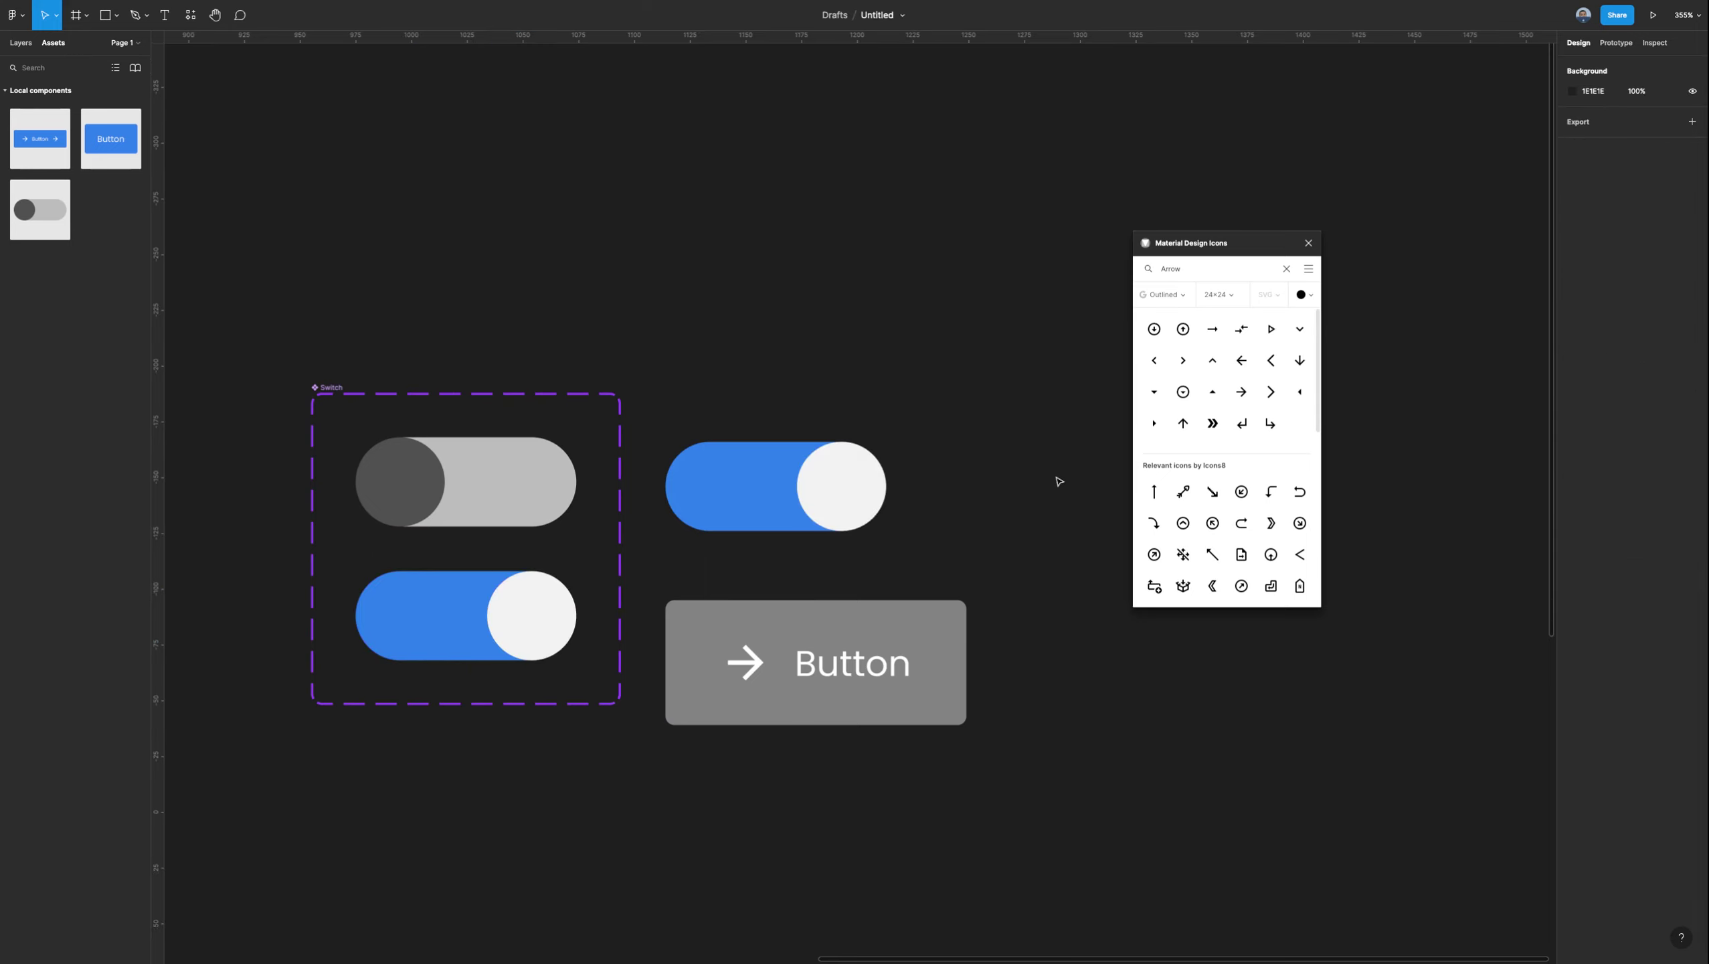
Move the gray button instance above the toggle instance, left-aligned with it at X 1114, Y -247.
scroll(878, 521, down, 5)
scroll(879, 521, up, 4)
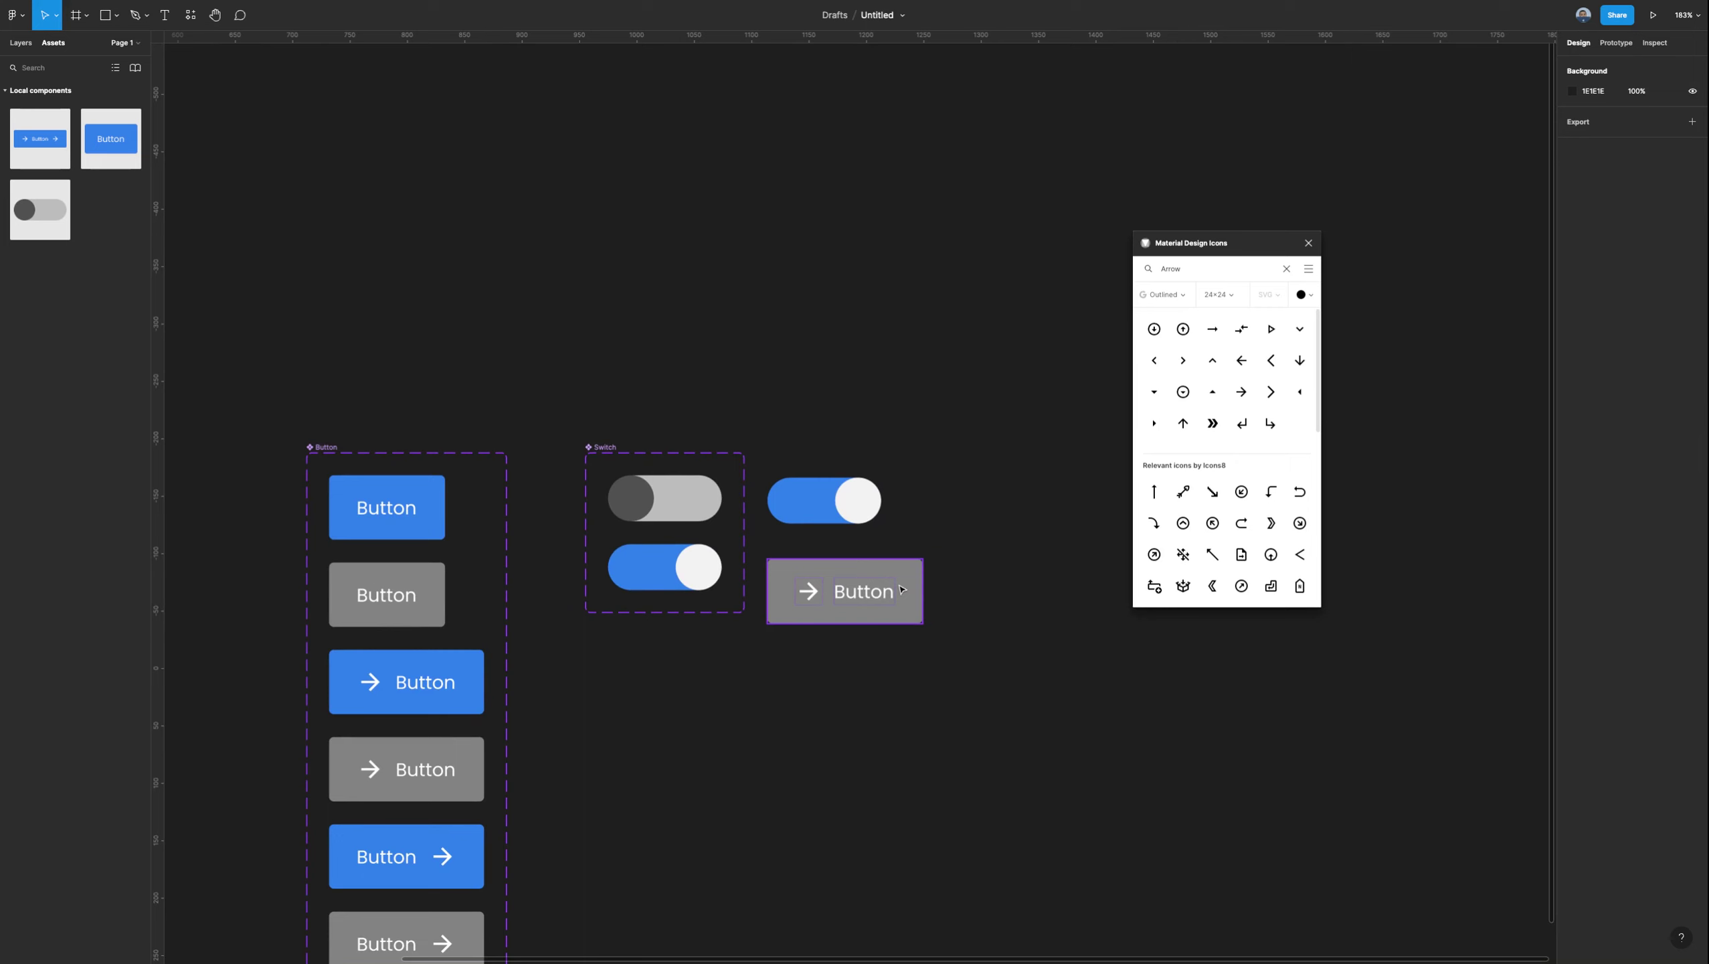
scroll(774, 581, up, 3)
click(776, 583)
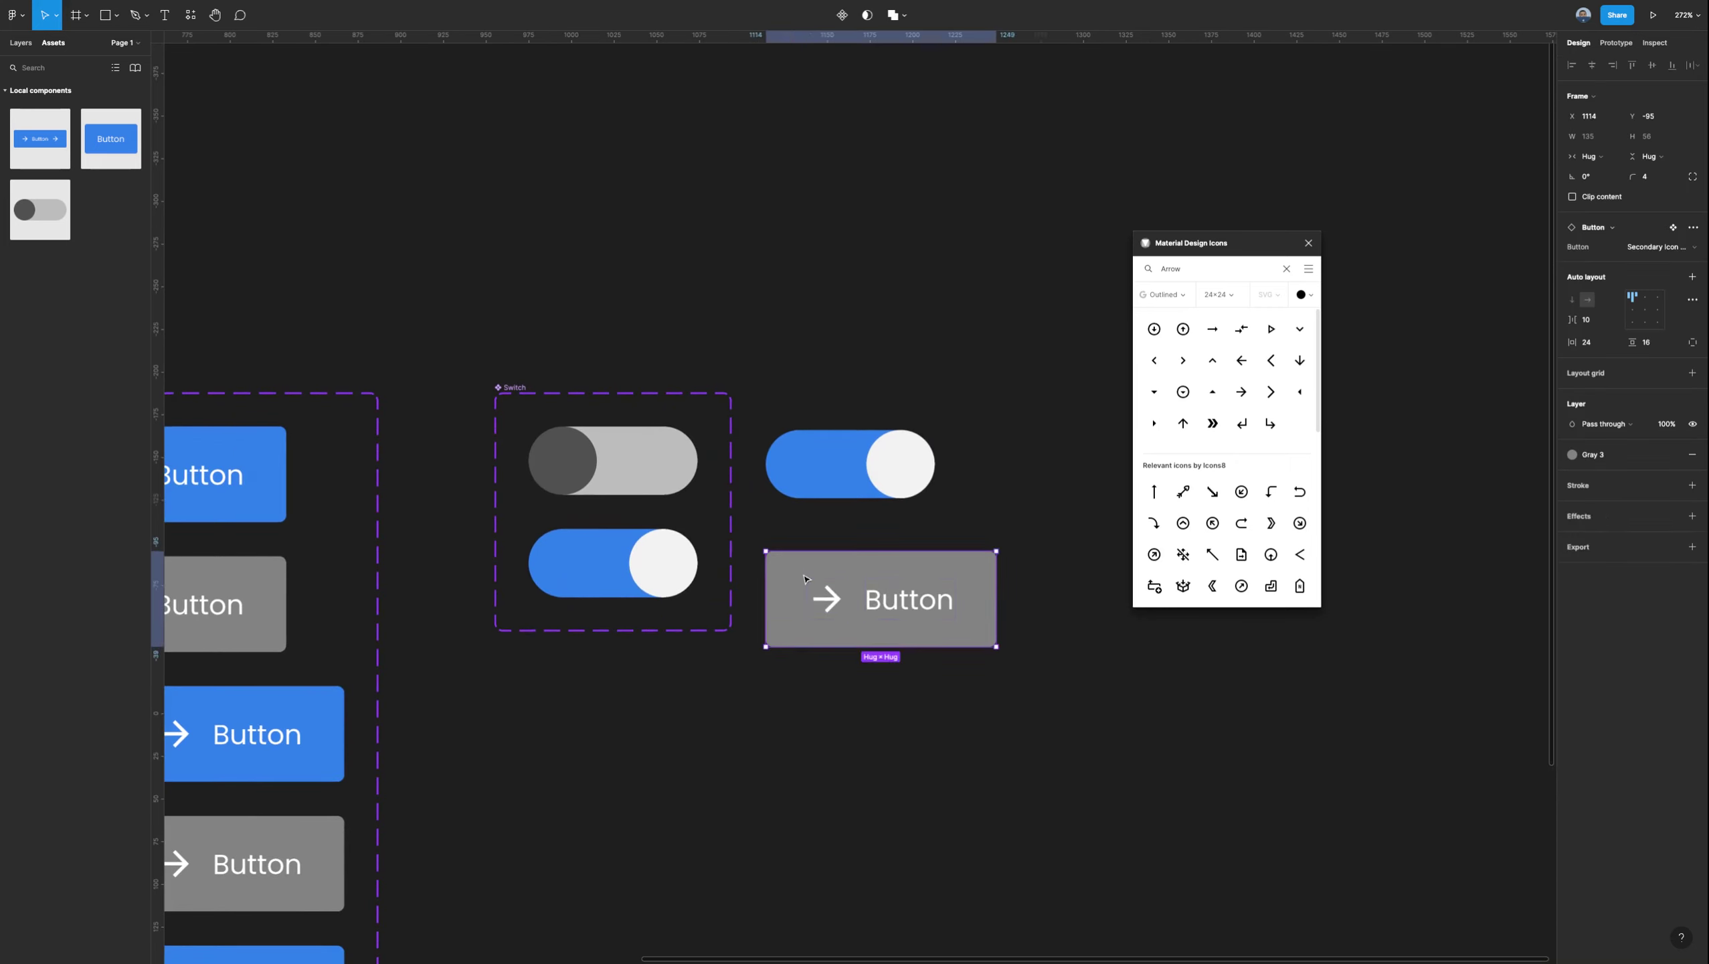
key(shift+Up)
key(shift+Up)
key(shift+Up)
key(shift+Up)
key(shift+Up)
key(shift+Up)
key(shift+Up)
key(shift+Up)
key(shift+Up)
key(shift+Up)
key(shift+Up)
key(shift+Up)
key(shift+Up)
key(shift+Up)
key(Up)
key(Up)
key(Up)
key(Up)
key(Up)
key(Up)
key(Up)
key(Right)
key(Right)
key(Right)
key(Right)
key(Right)
key(Right)
key(Right)
key(Right)
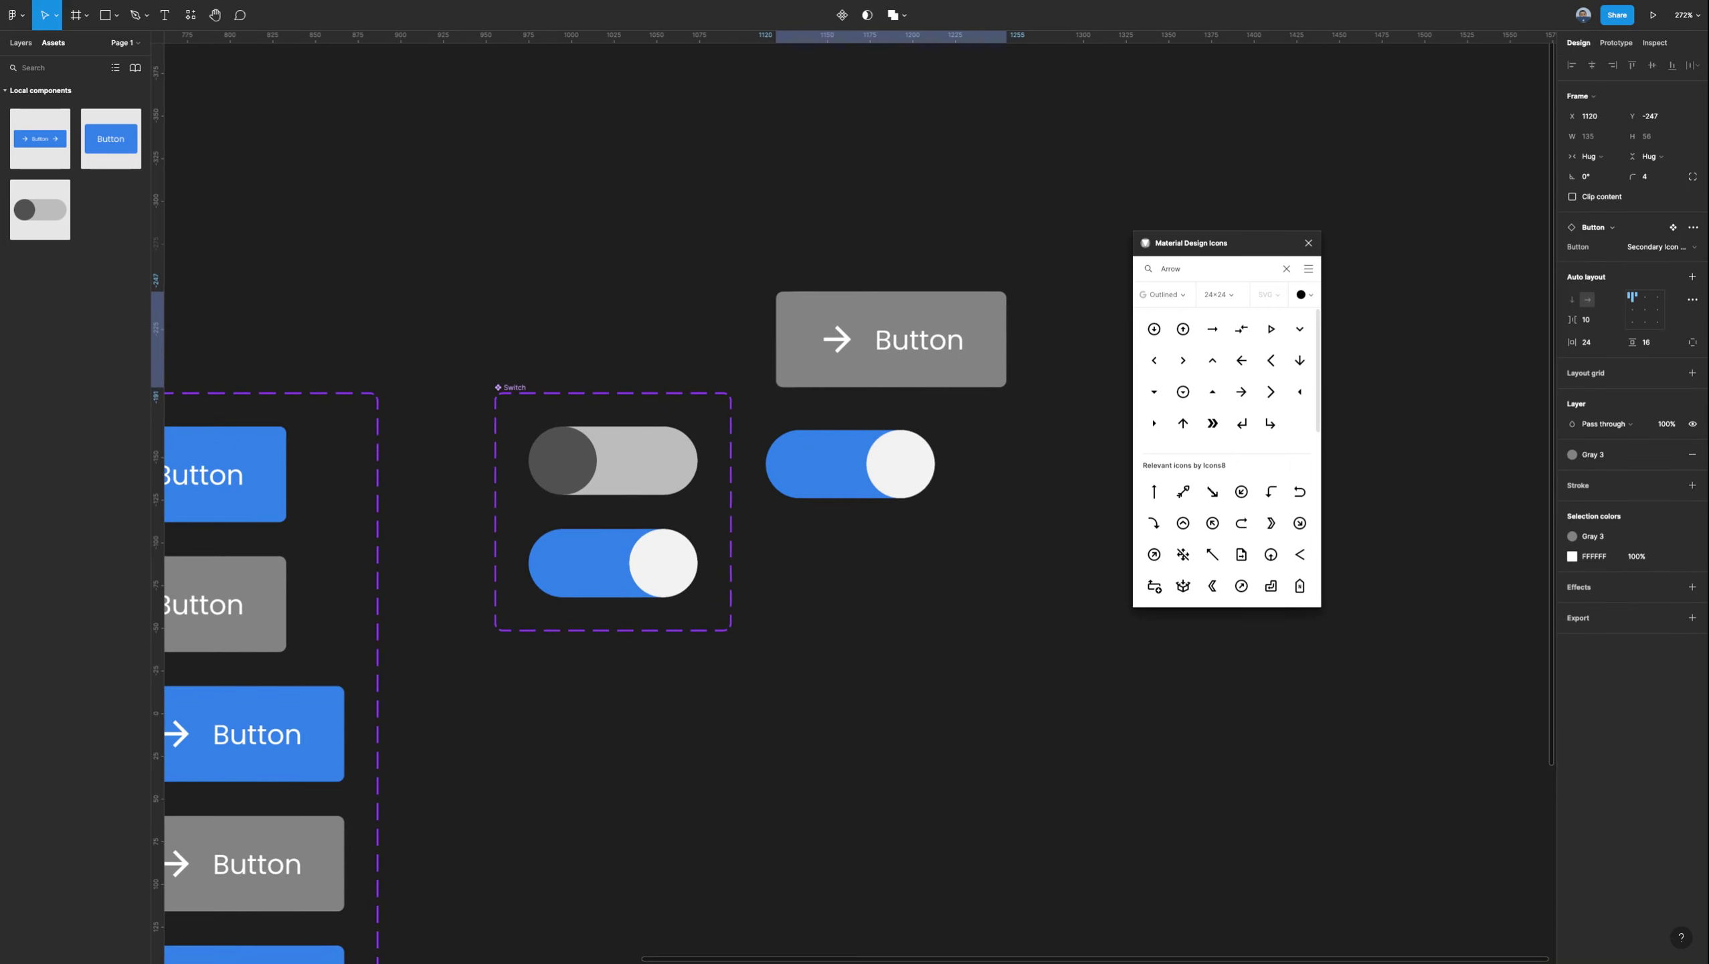
scroll(800, 387, down, 5)
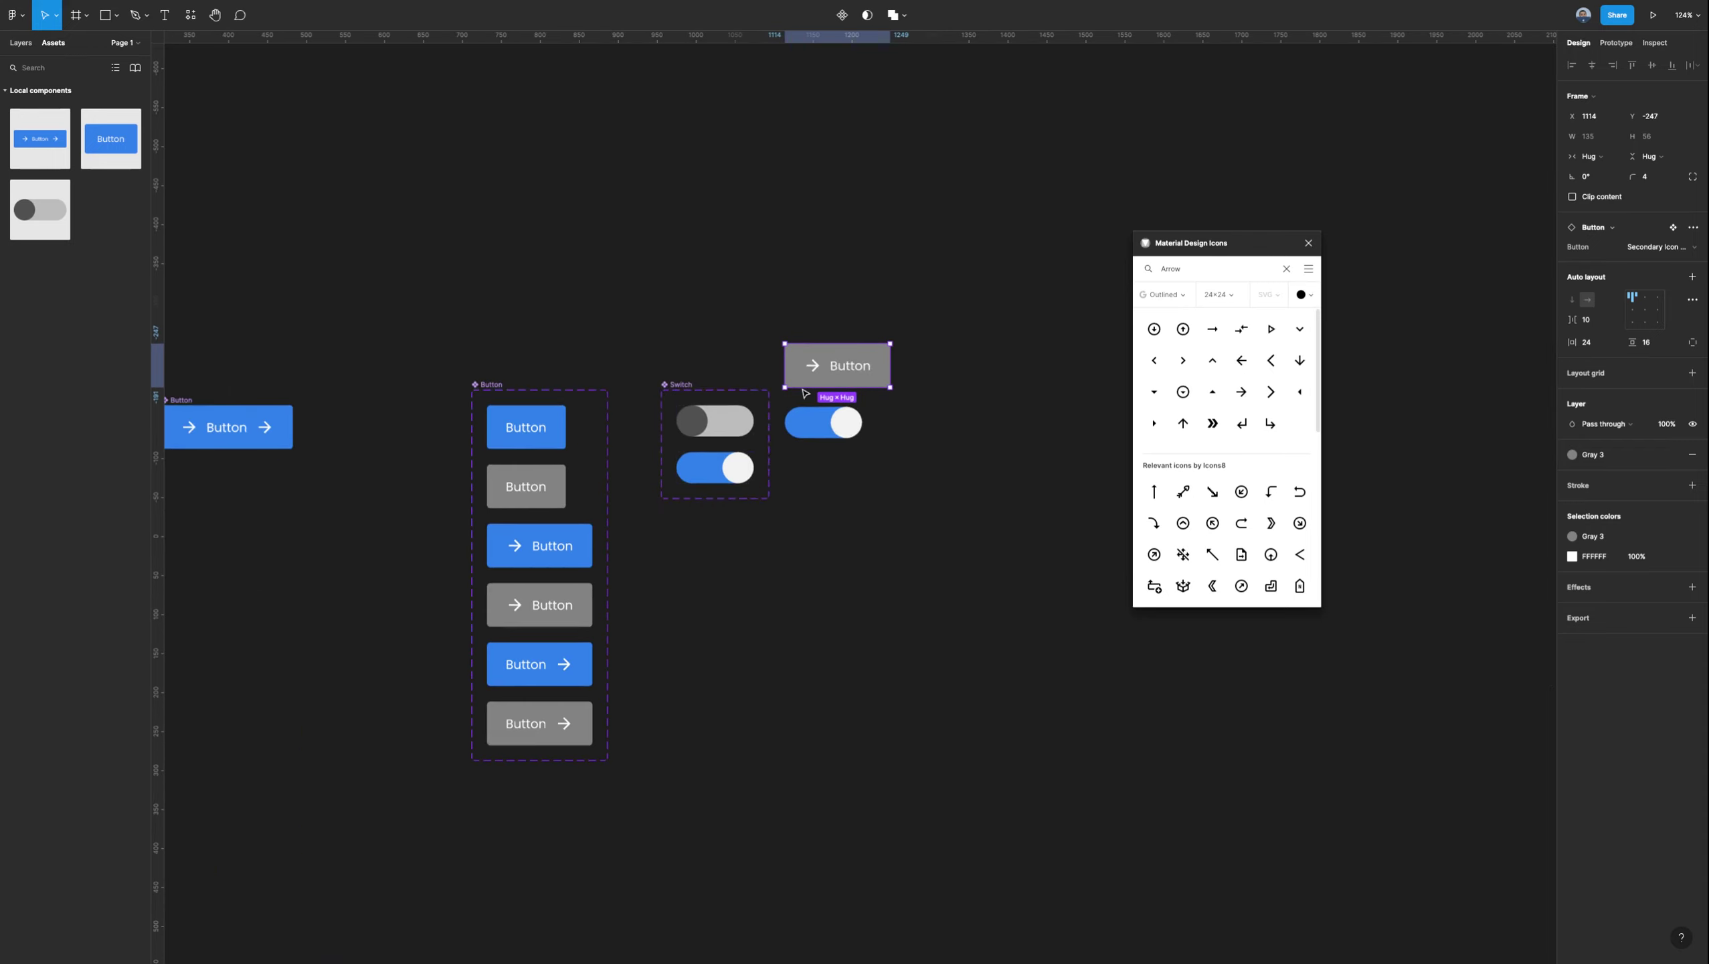
Examine the Button and Switch component sets along with the button and toggle instances placed beside them.
click(824, 431)
scroll(820, 425, up, 5)
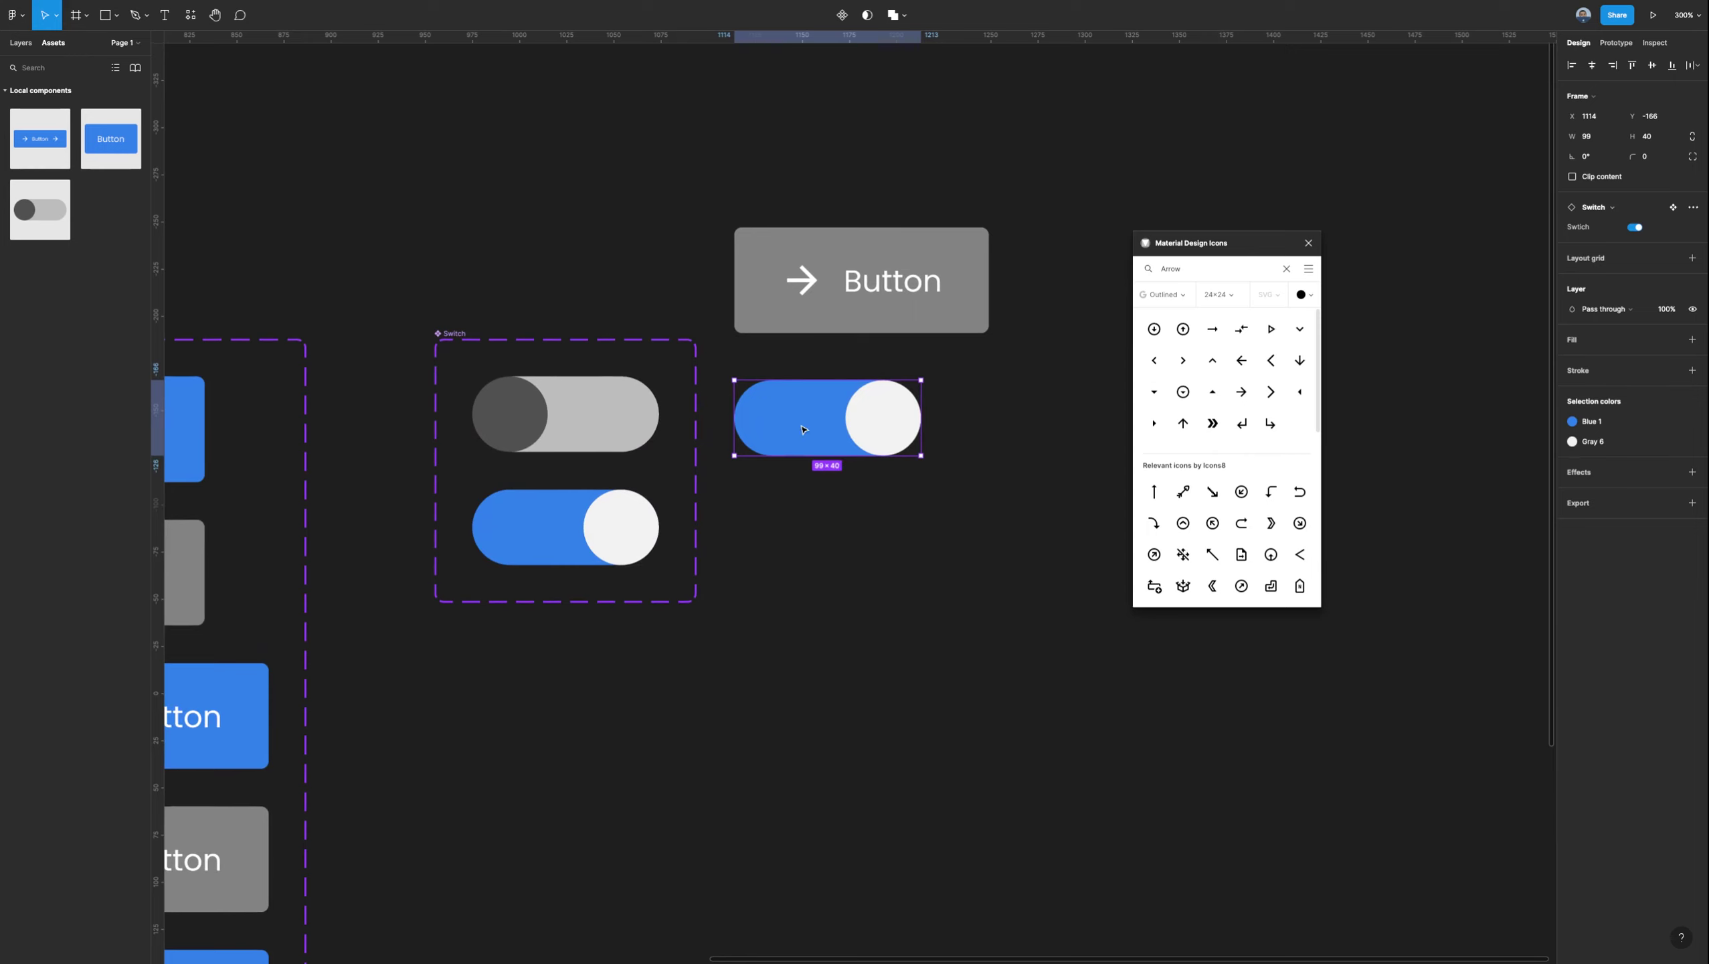
scroll(780, 418, left, 6)
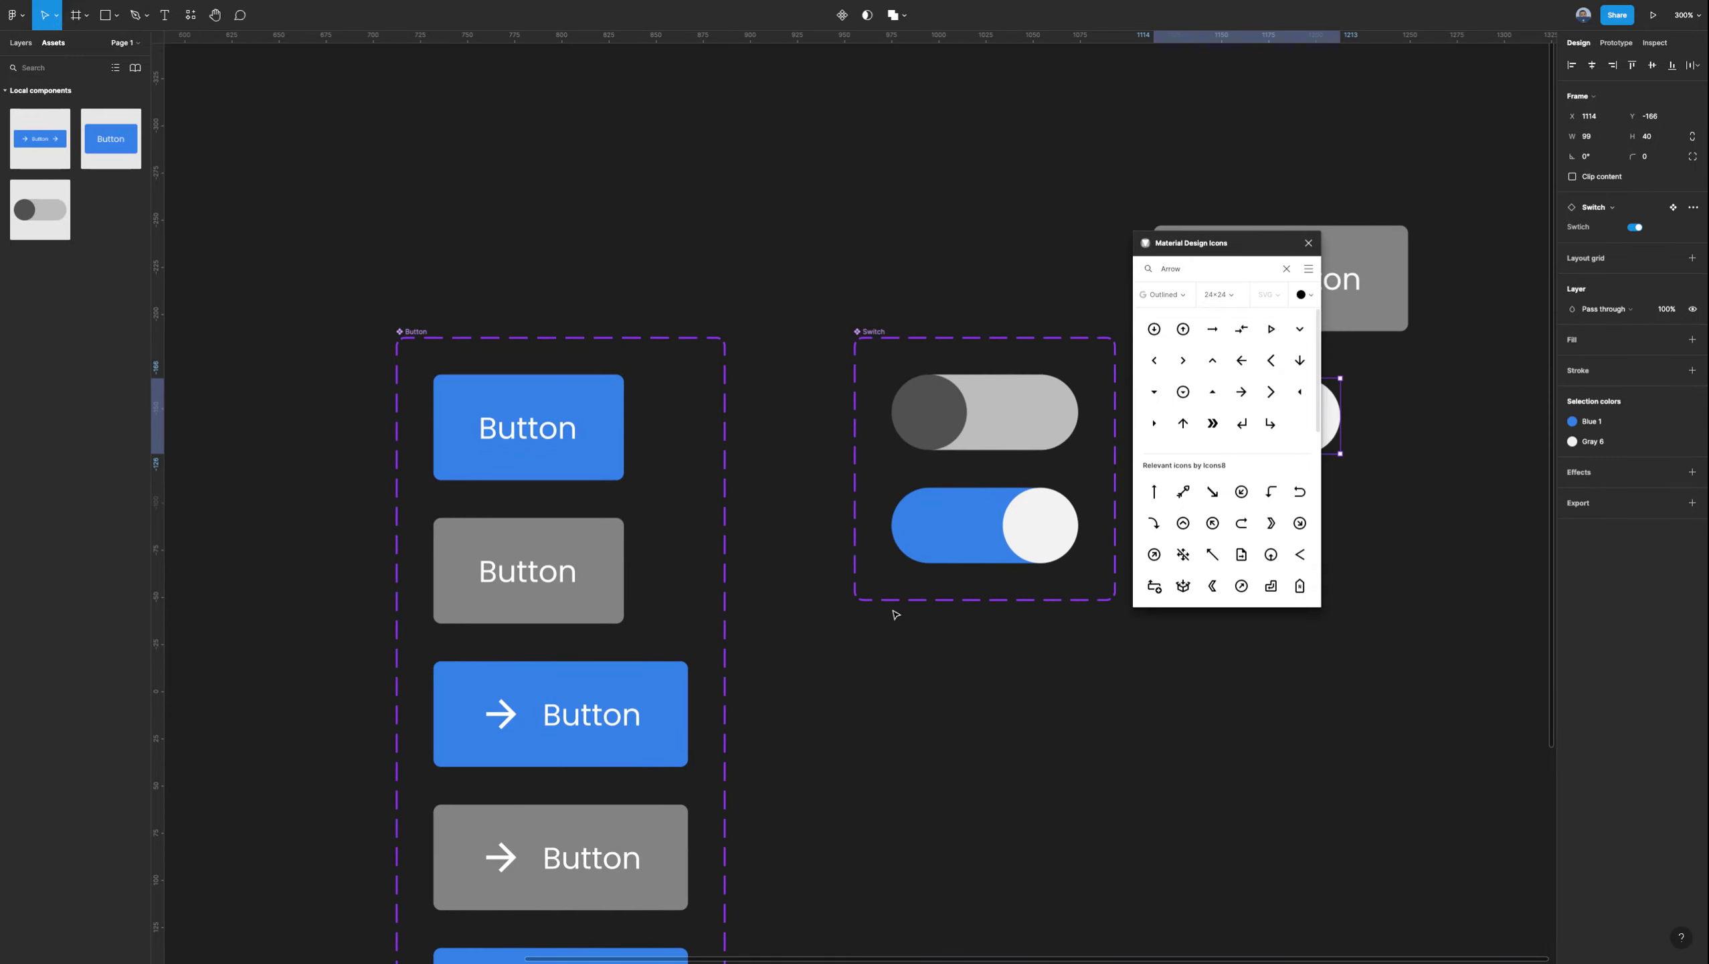
click(921, 655)
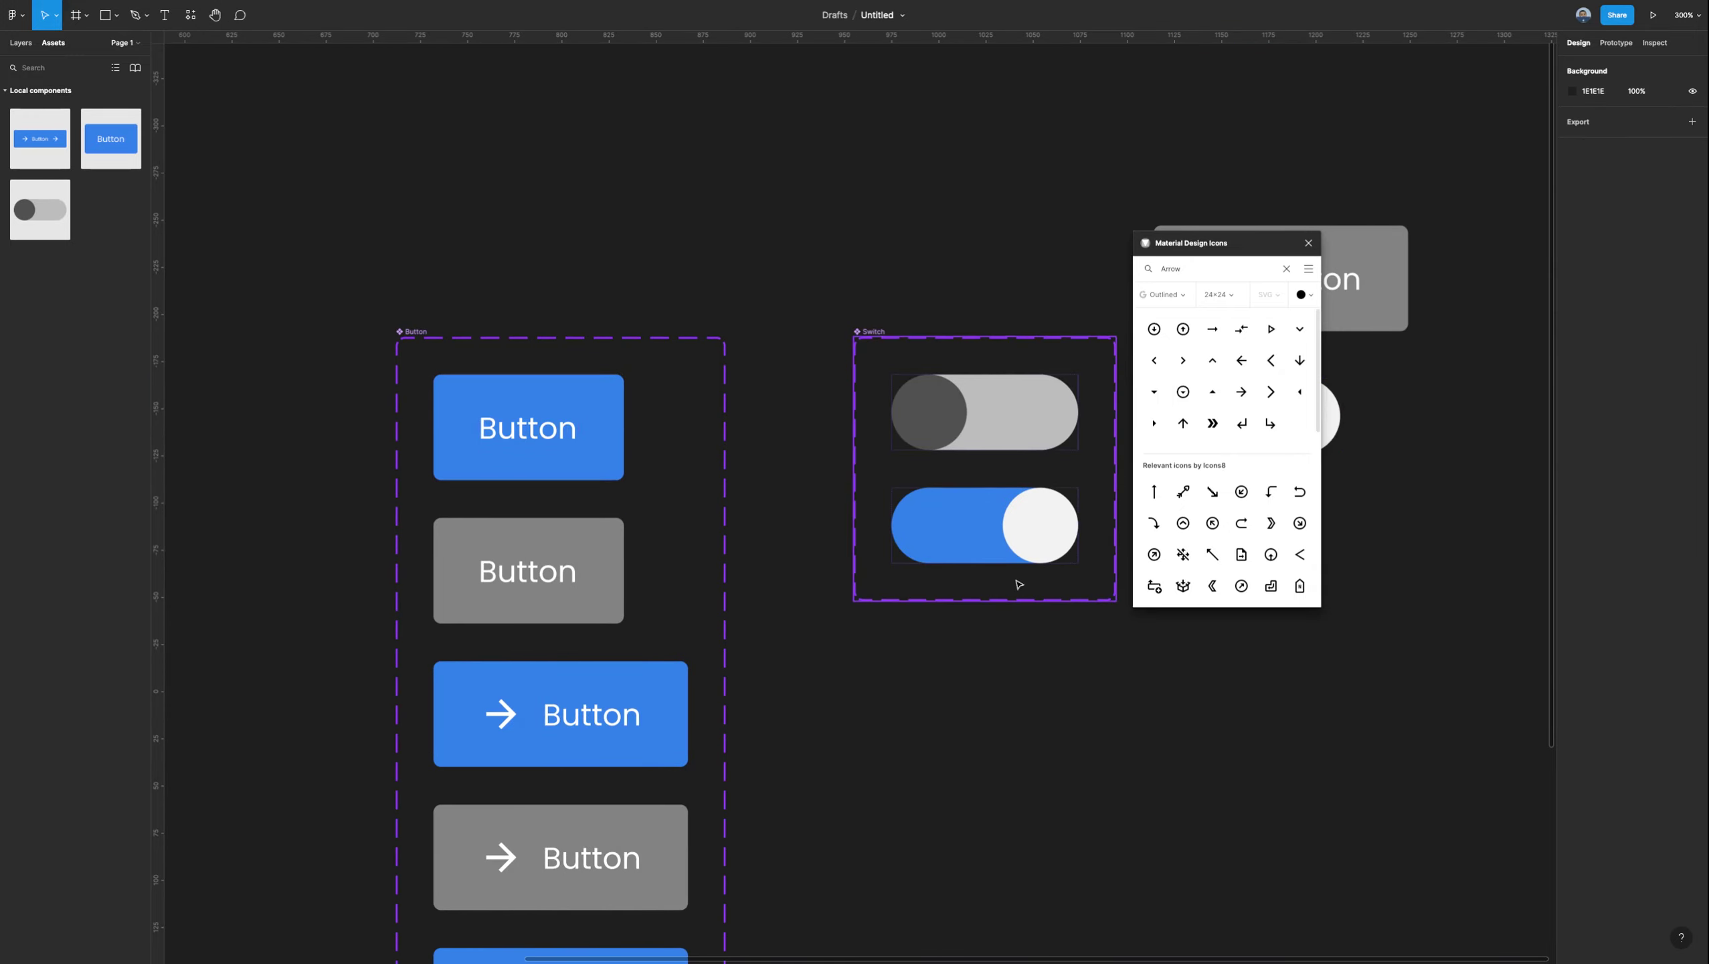
scroll(1014, 583, right, 4)
scroll(1014, 583, right, 2)
scroll(516, 719, left, 4)
scroll(516, 720, down, 1)
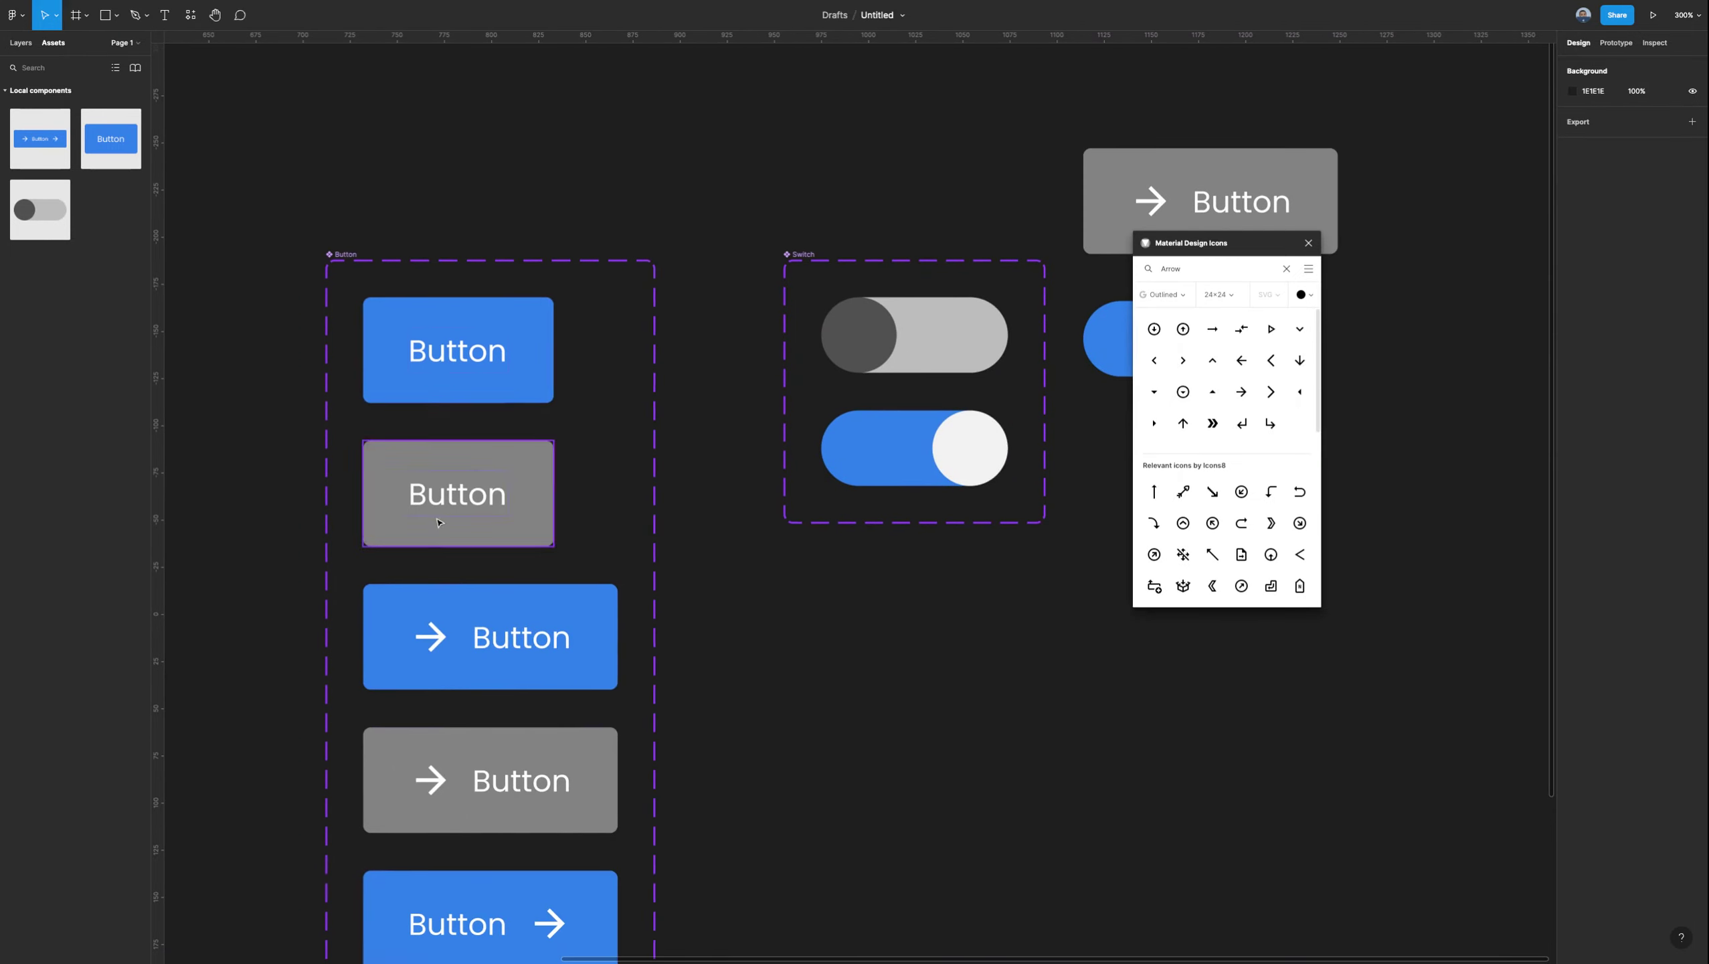
scroll(516, 720, down, 5)
scroll(516, 720, left, 1)
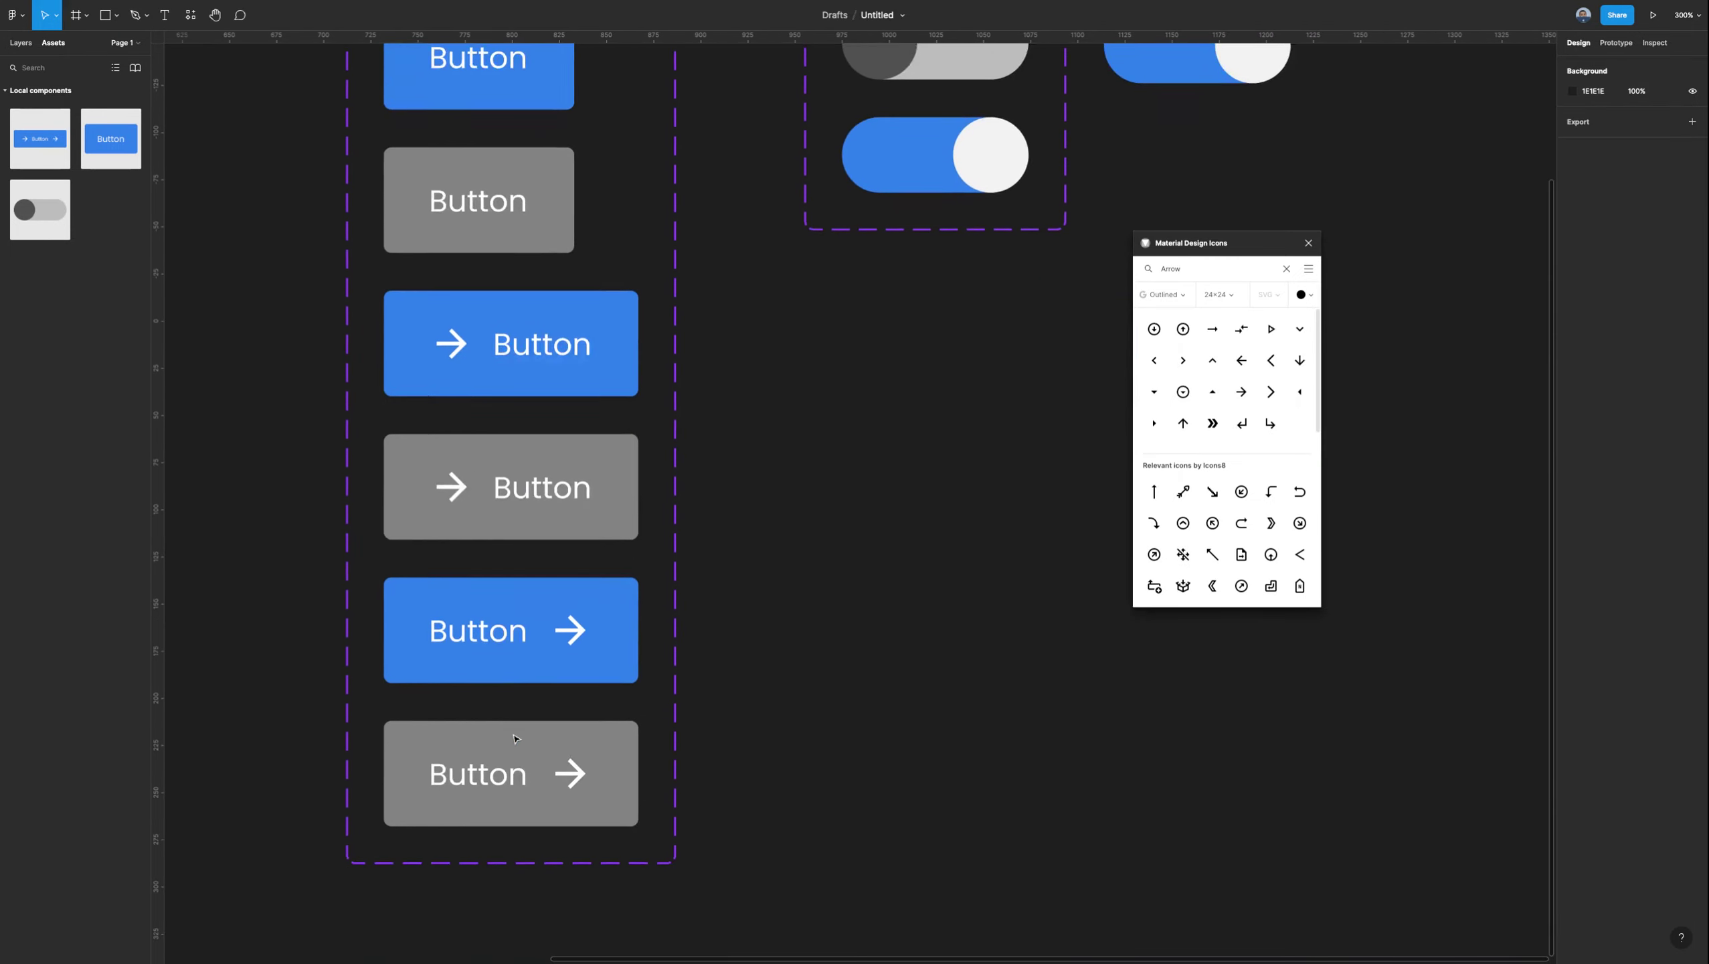
scroll(1082, 313, up, 7)
scroll(1083, 313, right, 7)
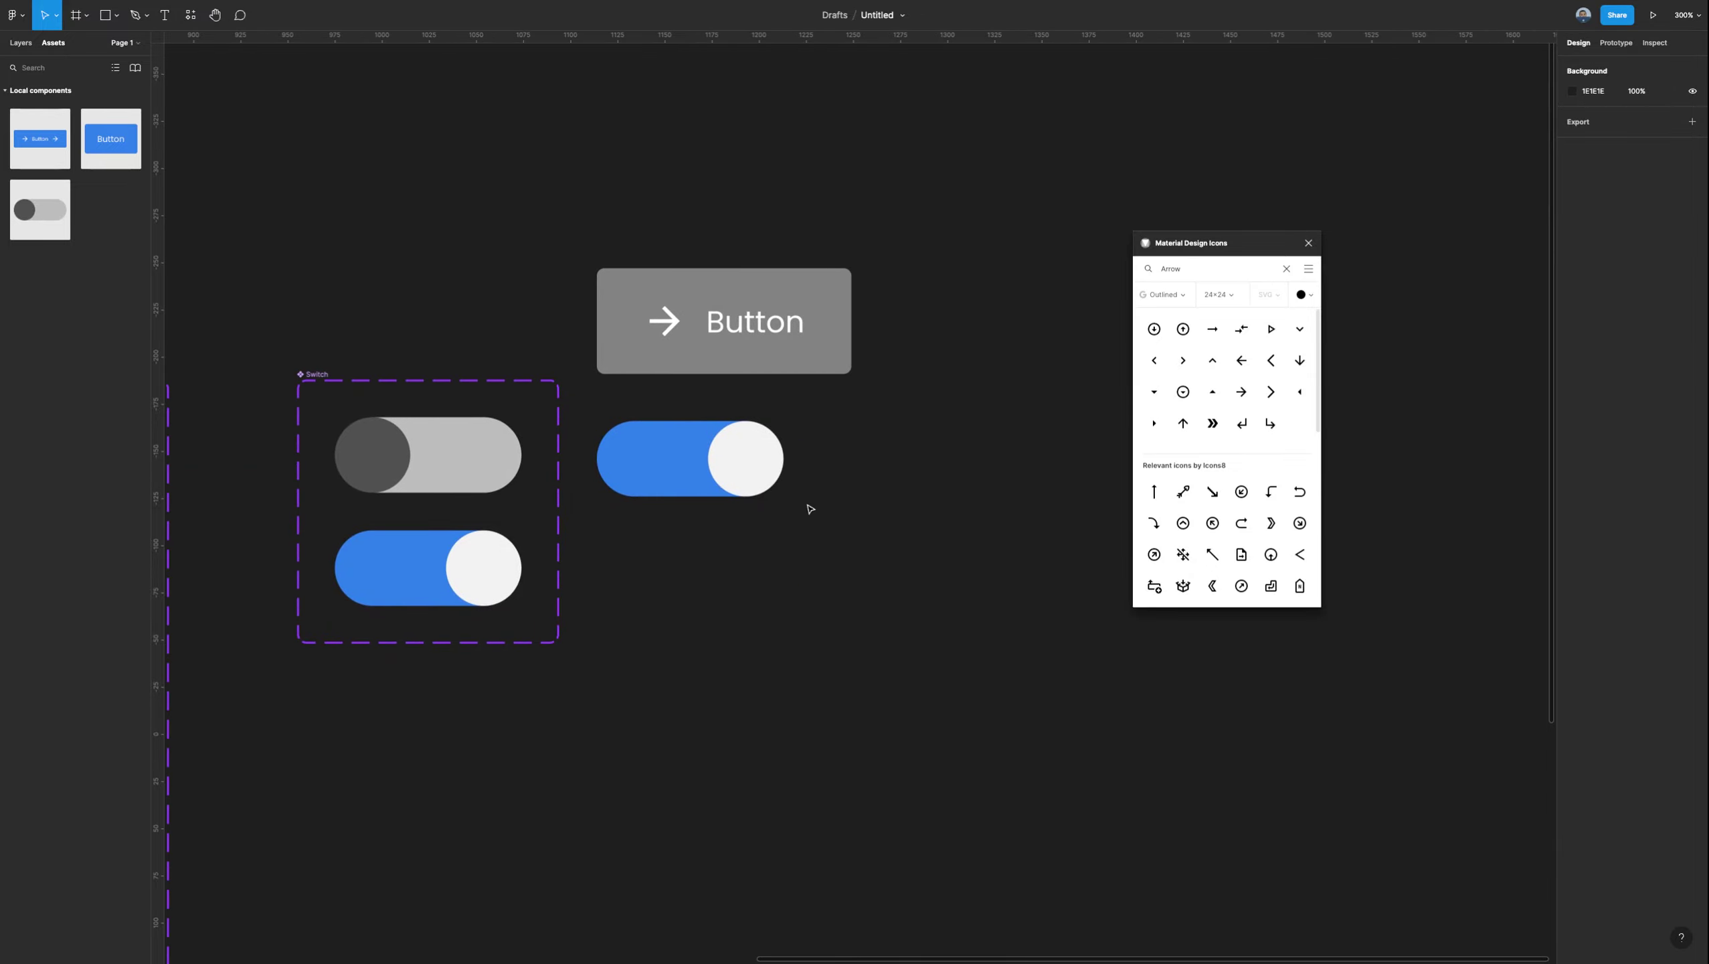
scroll(814, 507, down, 1)
click(729, 459)
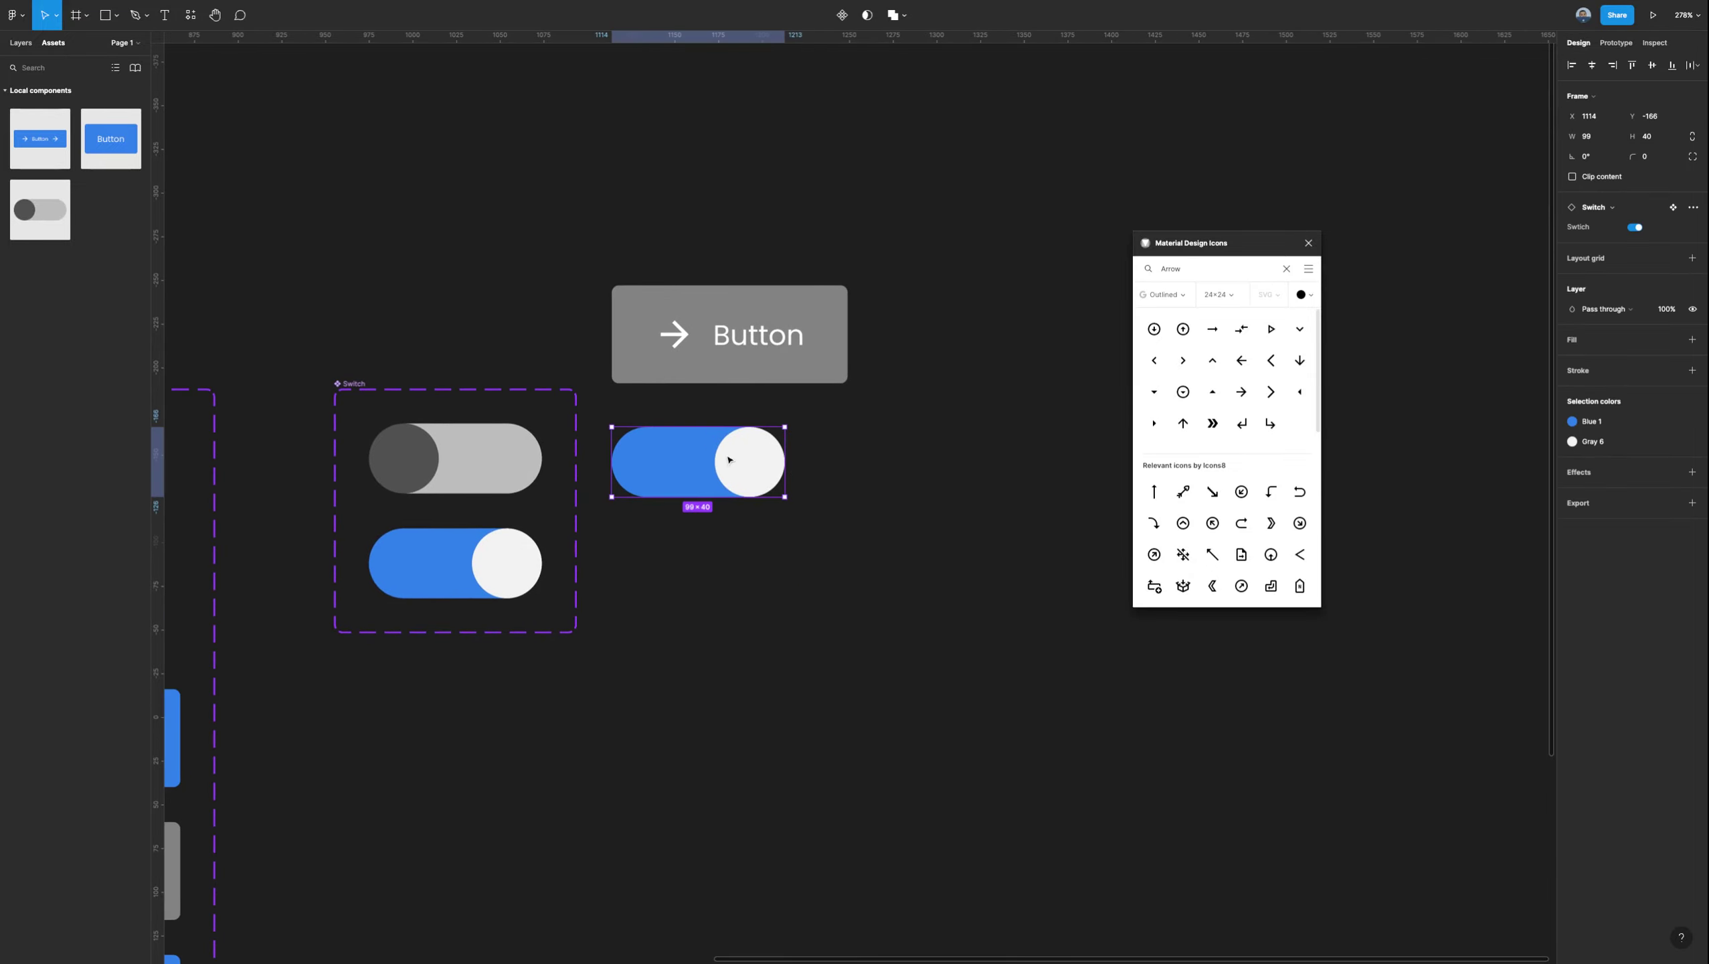
Duplicate the blue toggle instance below the original and delete the copy.
drag(729, 460, 697, 563)
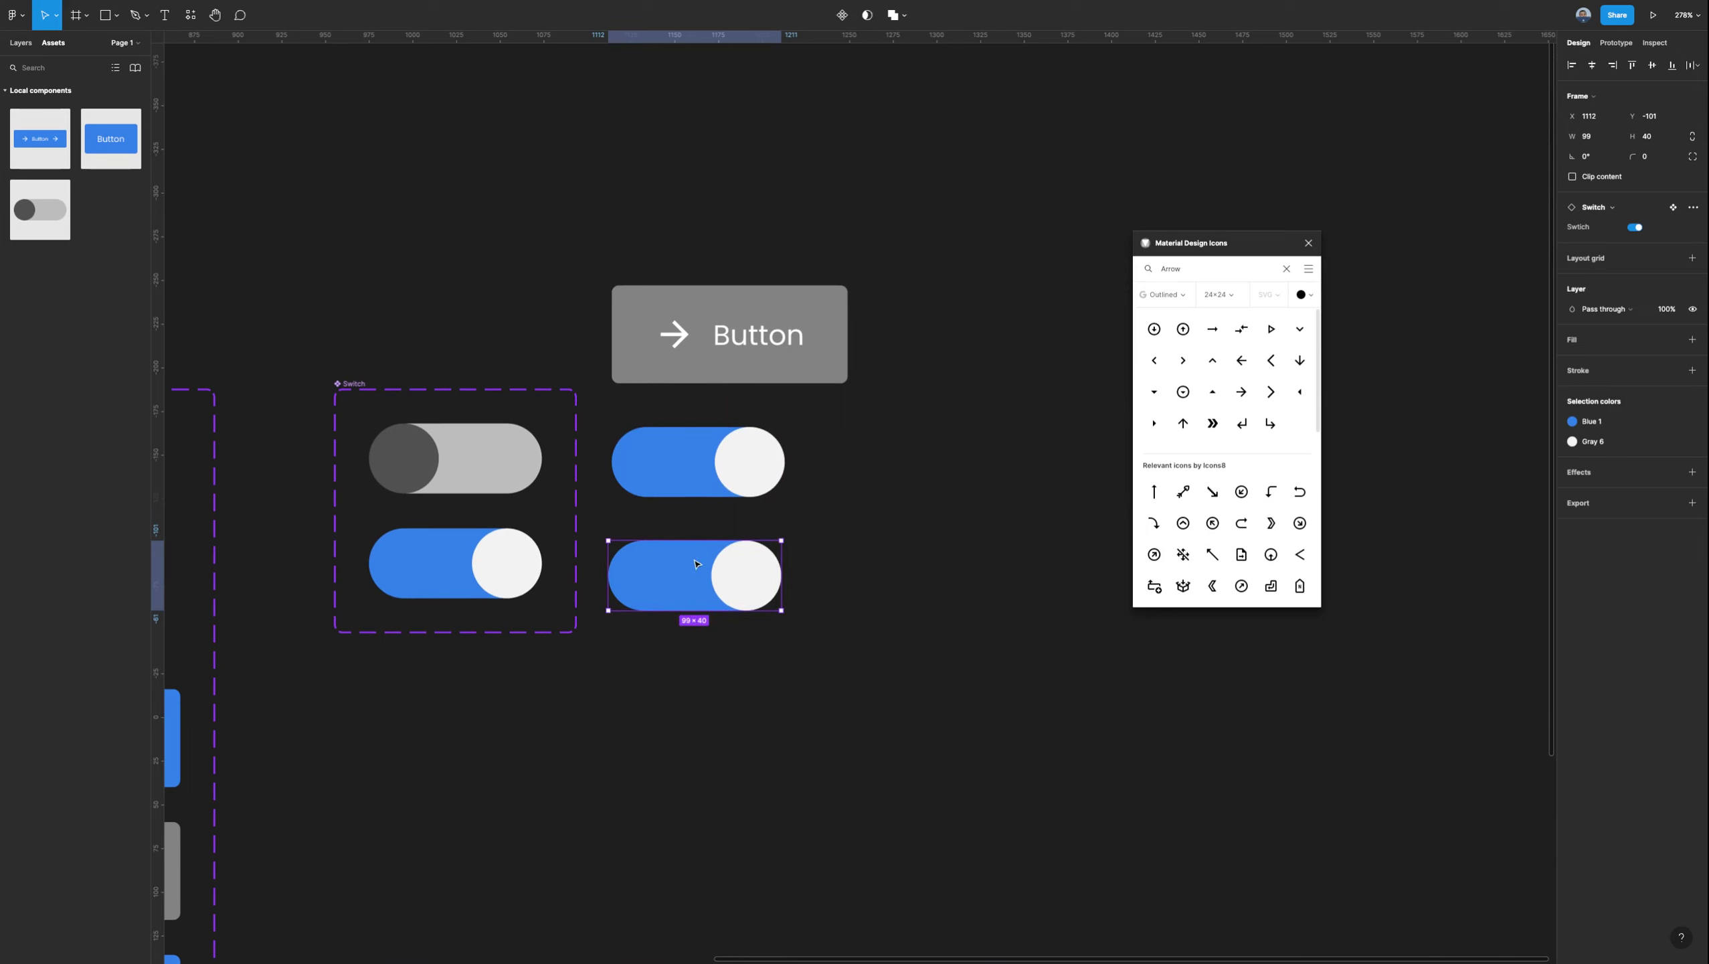
key(Delete)
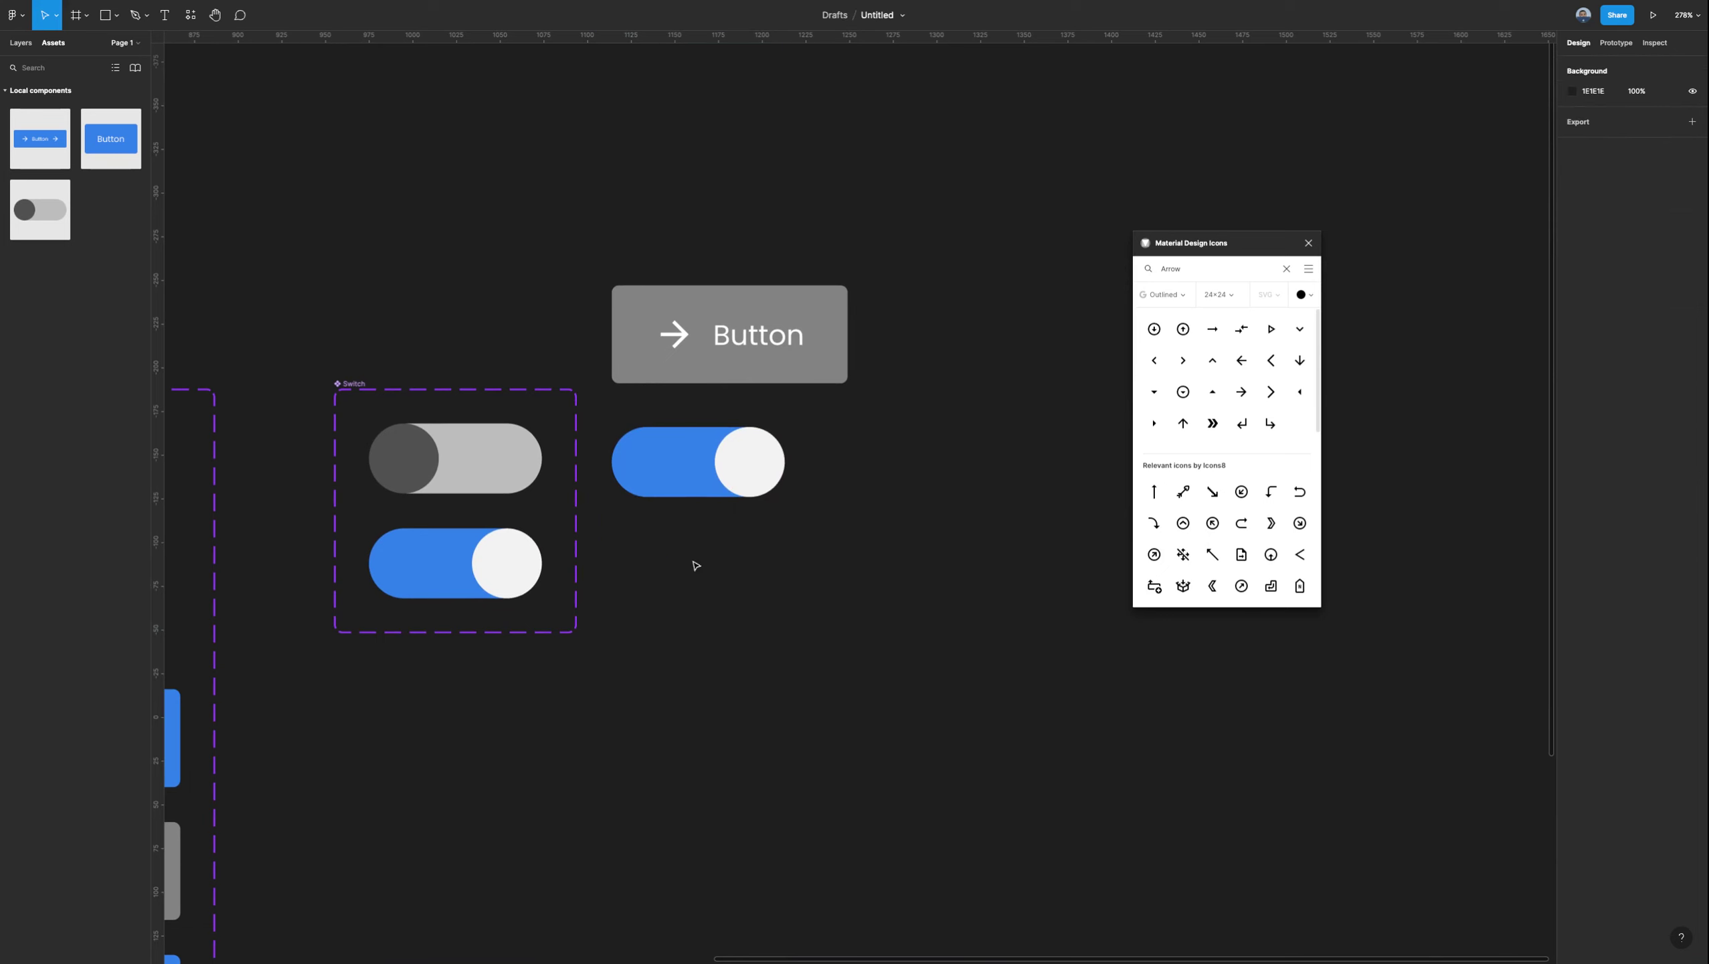
Duplicate the Switch component set and place the copy below the original at X 855, Y -15.
click(347, 388)
drag(347, 389, 346, 406)
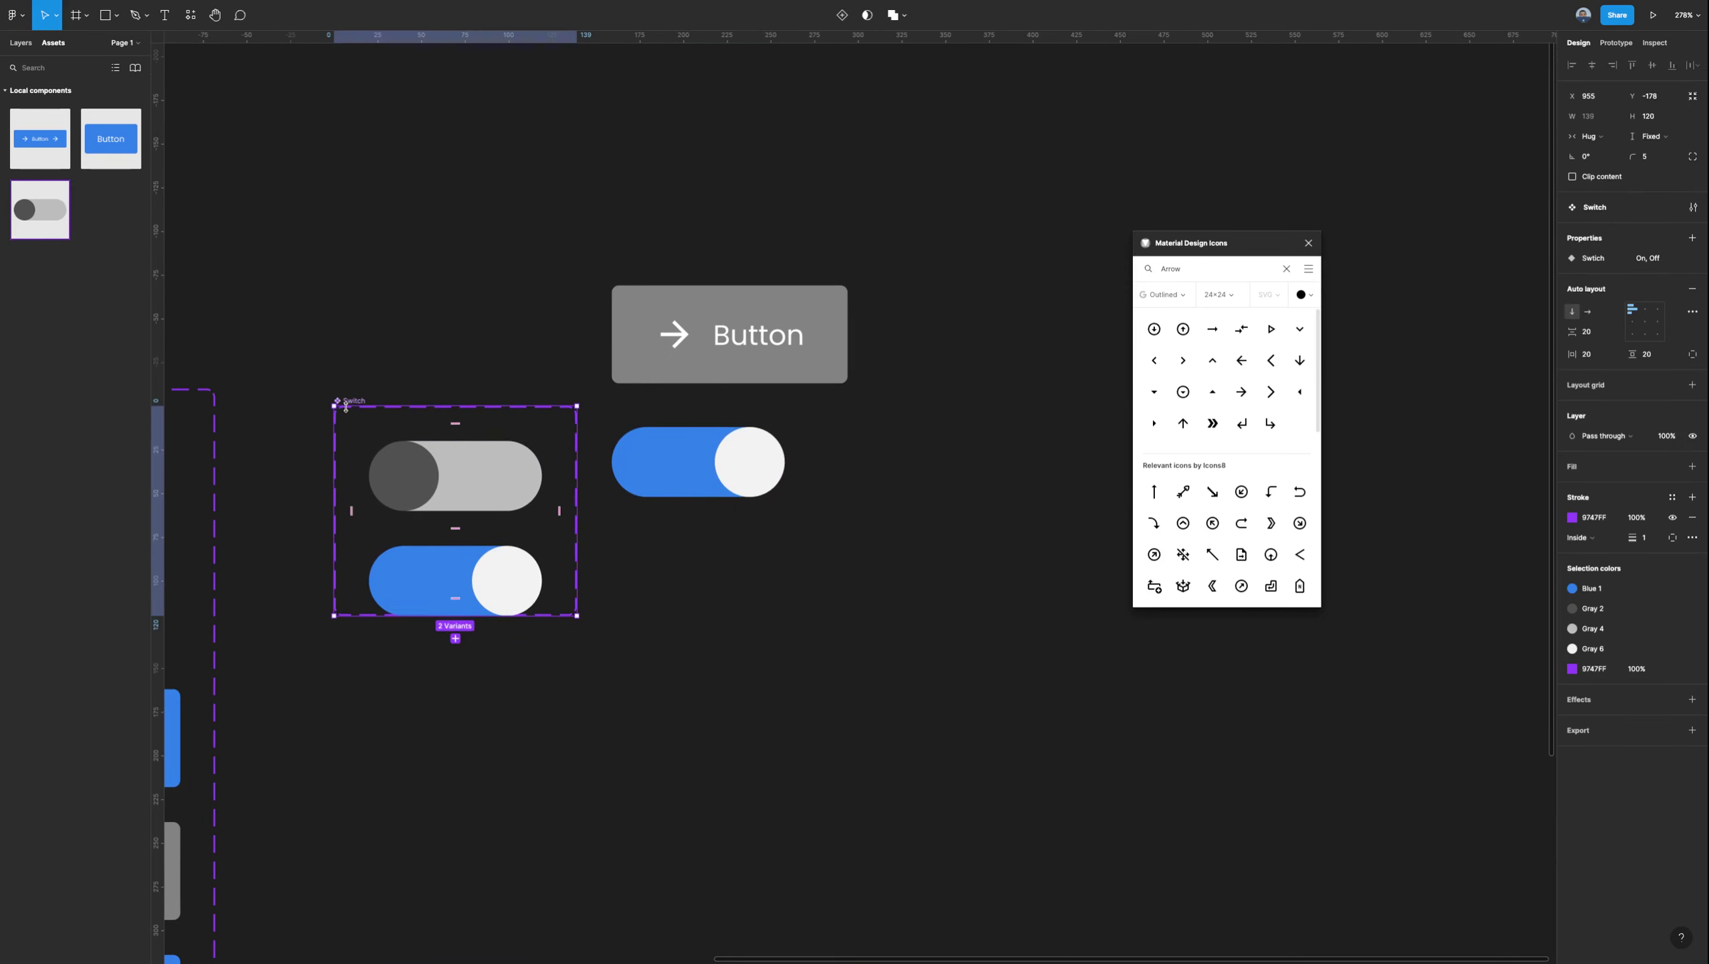
key(ctrl+z)
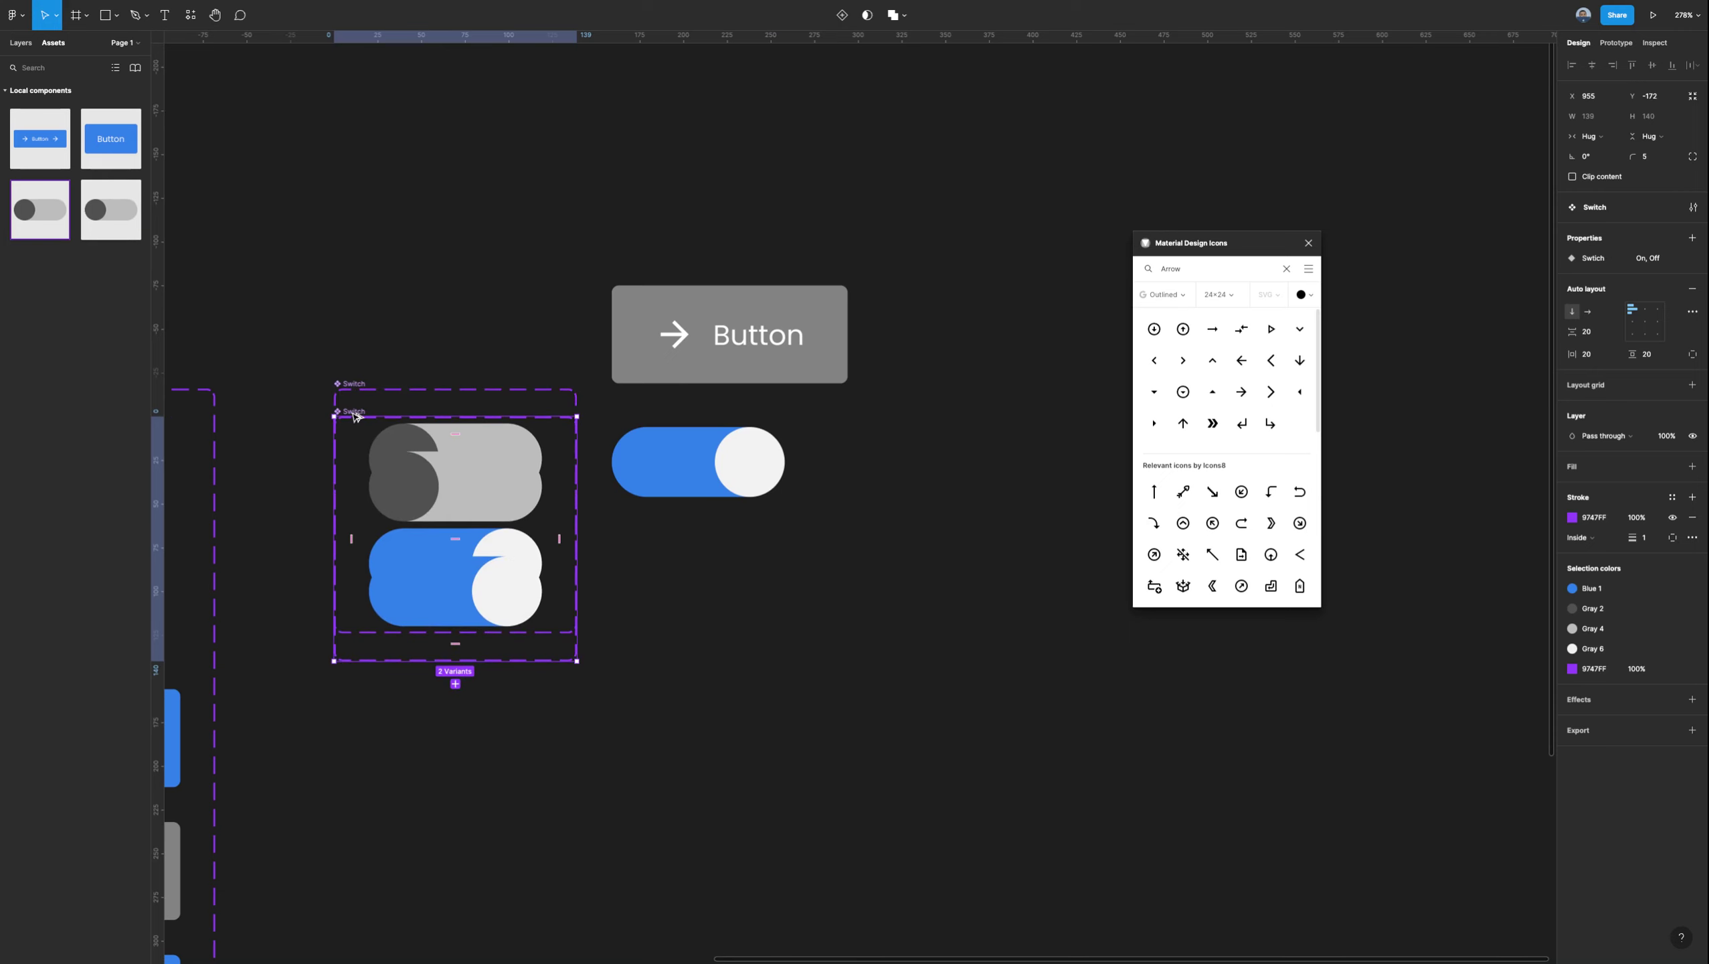
key(ctrl+d)
drag(438, 810, 451, 812)
scroll(452, 811, left, 3)
scroll(808, 678, left, 5)
scroll(808, 678, down, 2)
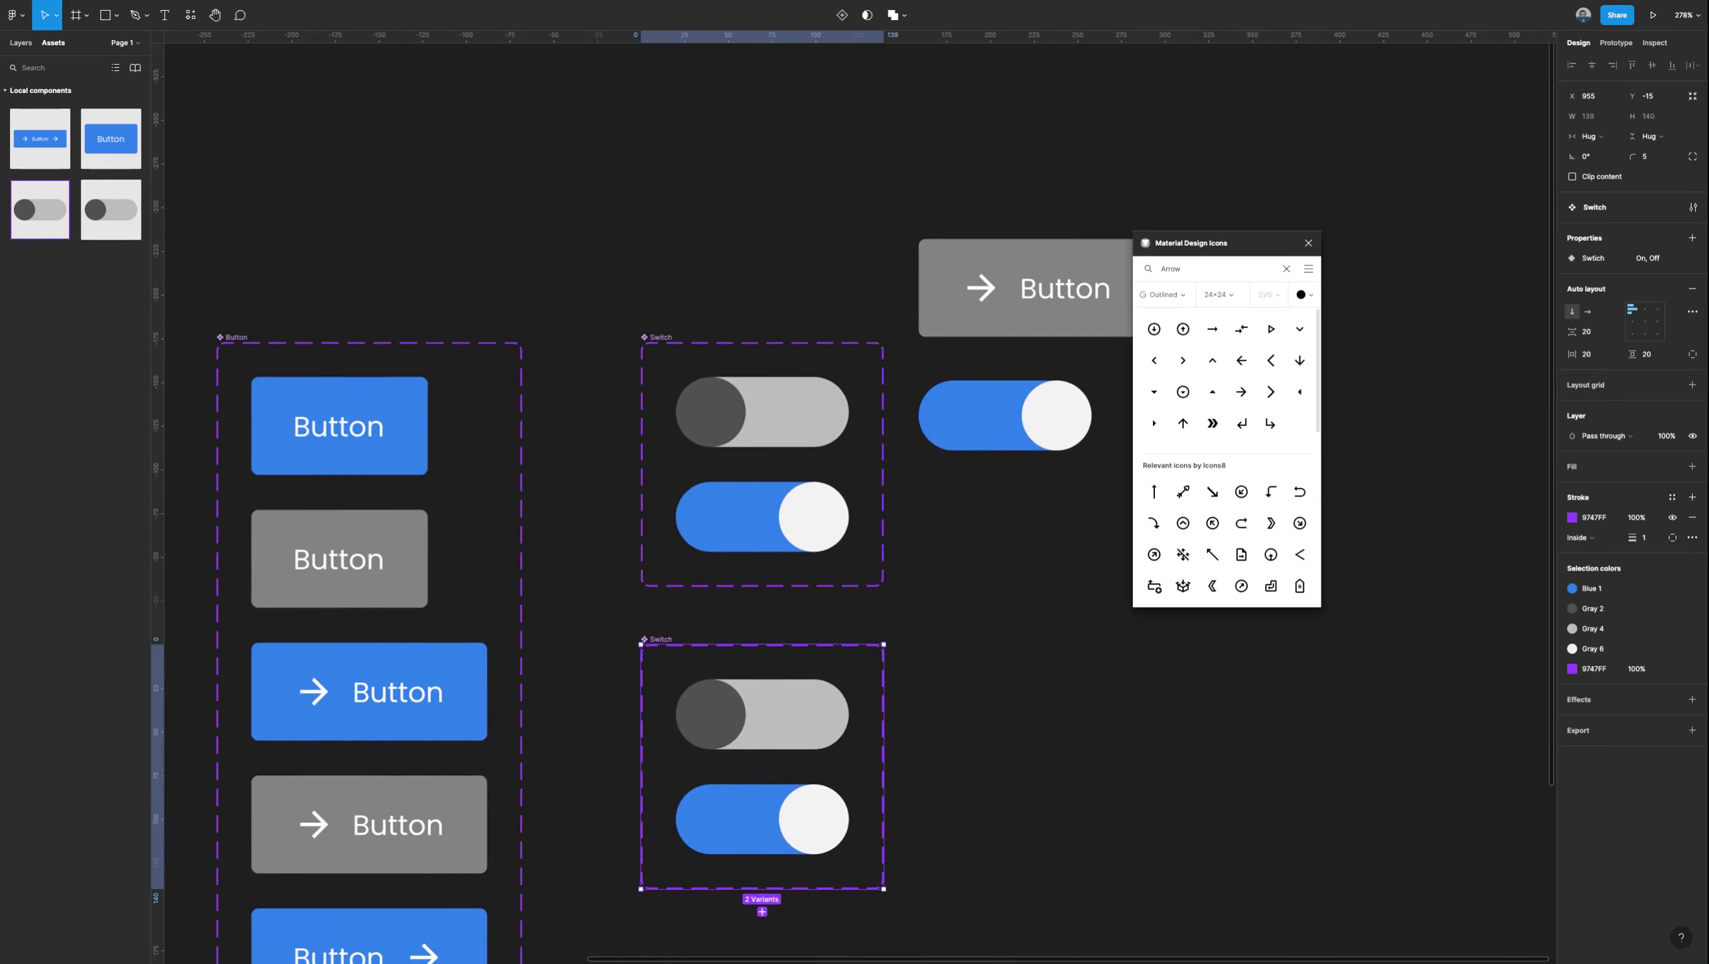
Move the main two-arrow Button component down to Y -78 and place an instance of it above at X 330, Y -202.
scroll(808, 678, down, 5)
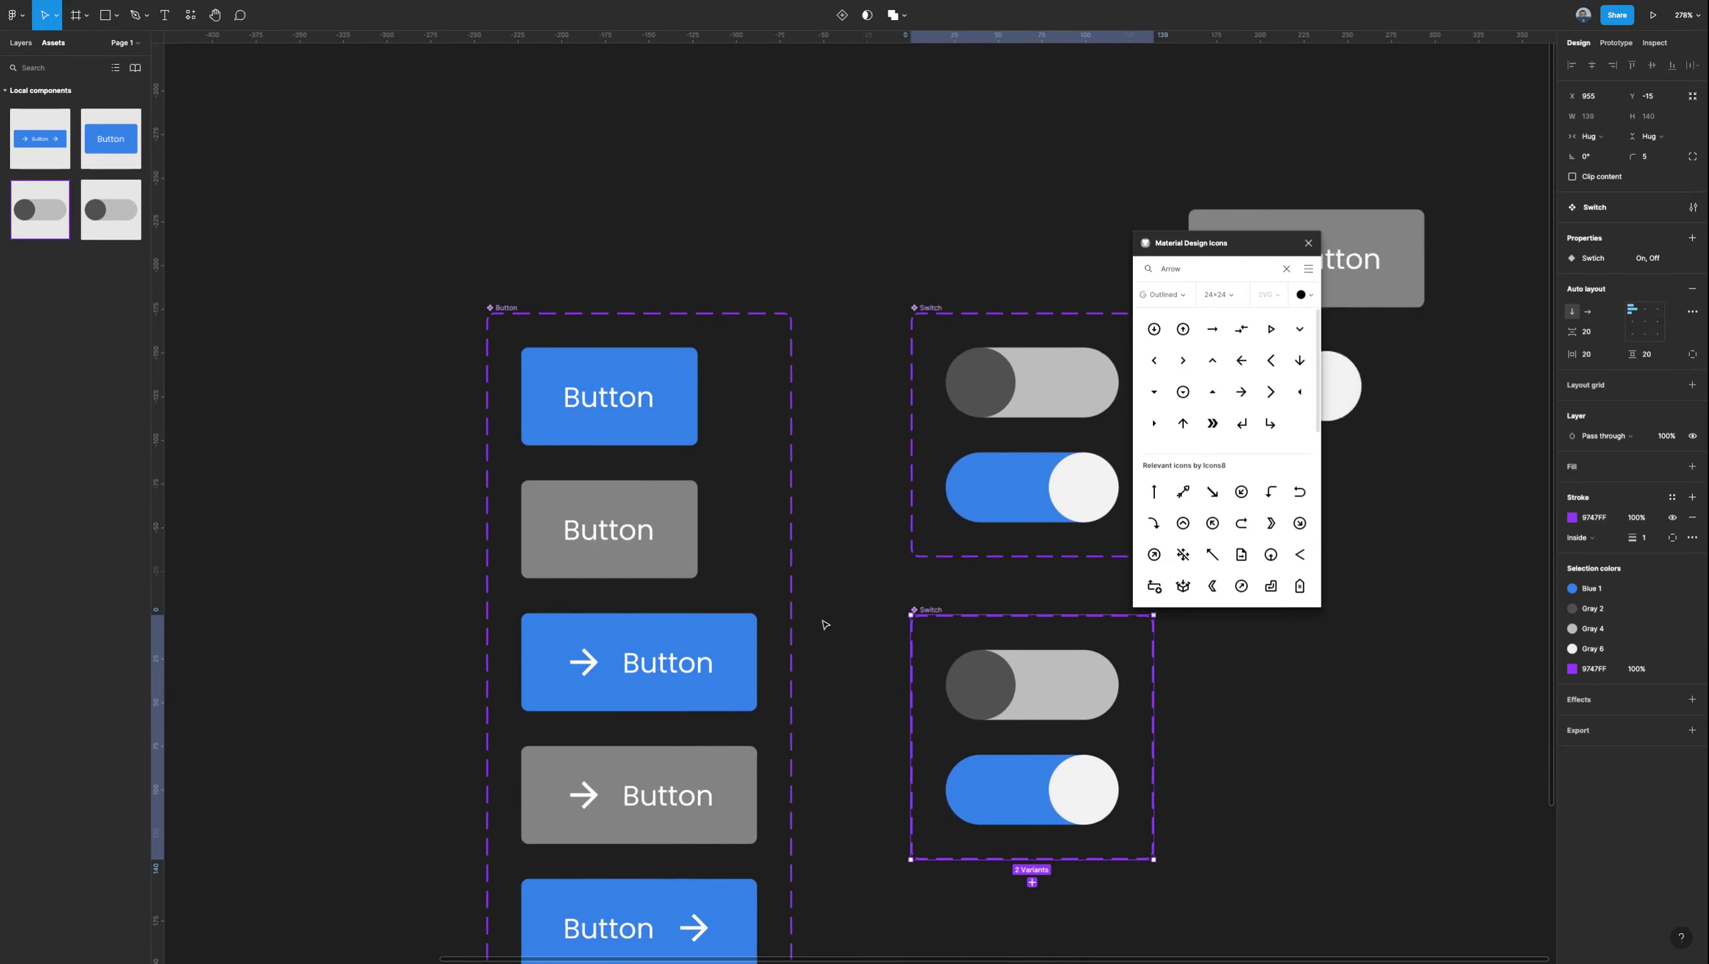
scroll(816, 621, left, 3)
scroll(592, 581, up, 5)
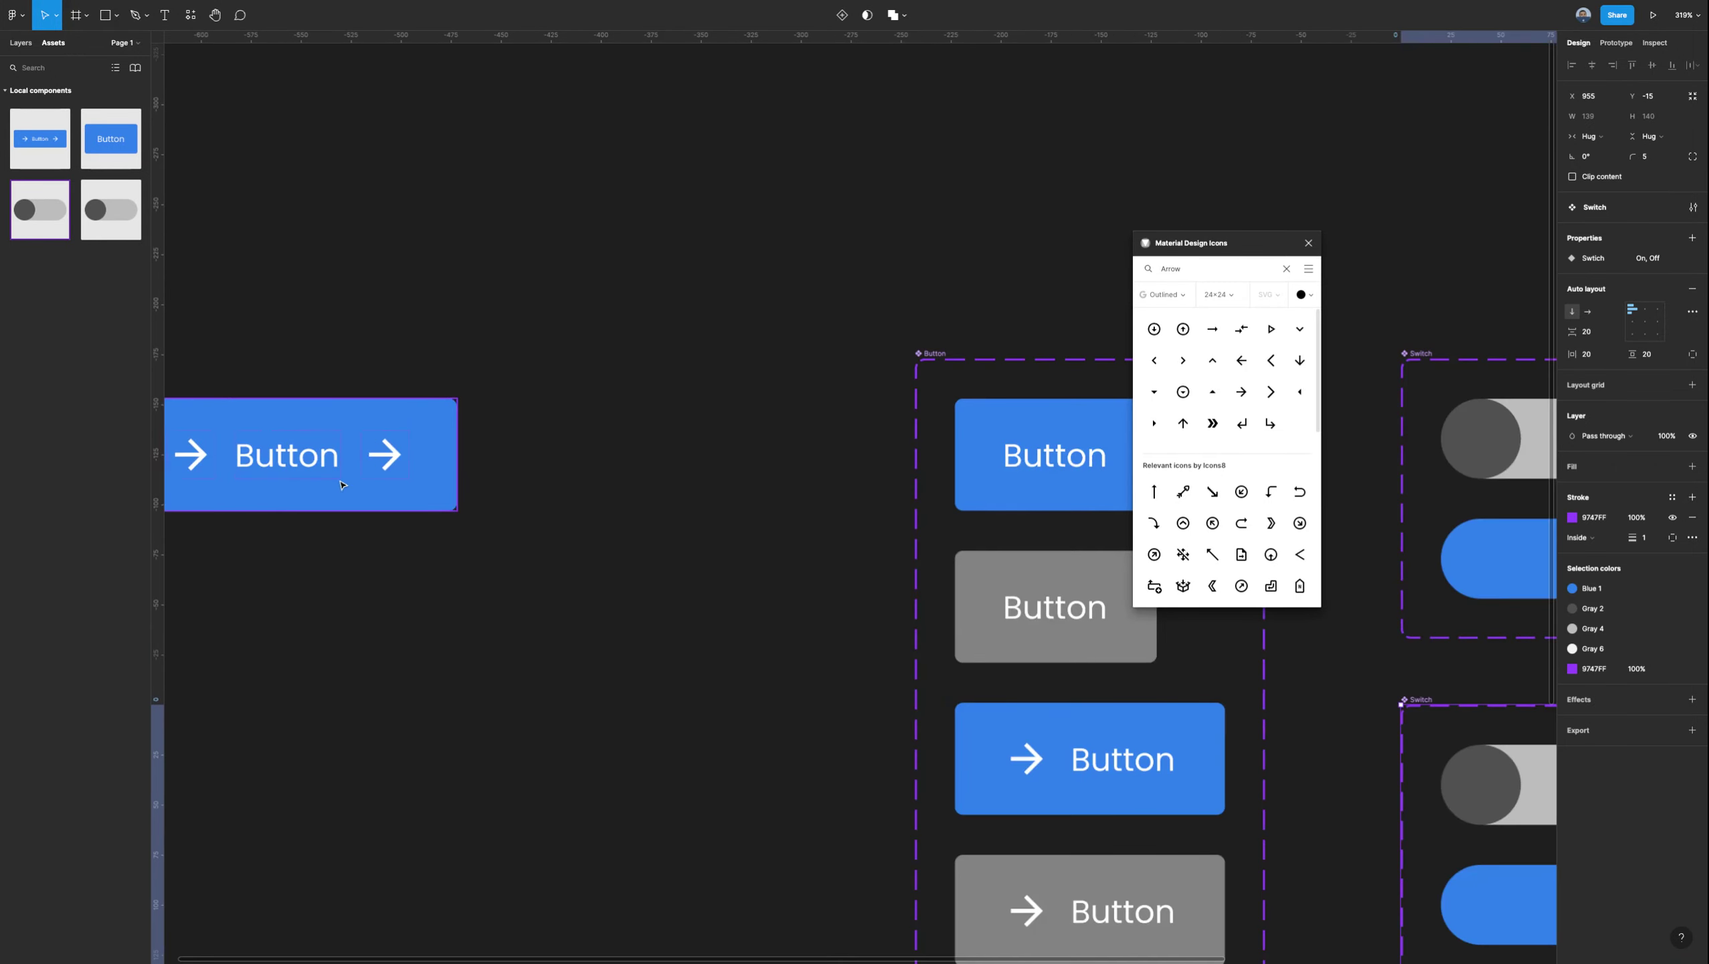
scroll(357, 401, left, 2)
click(351, 399)
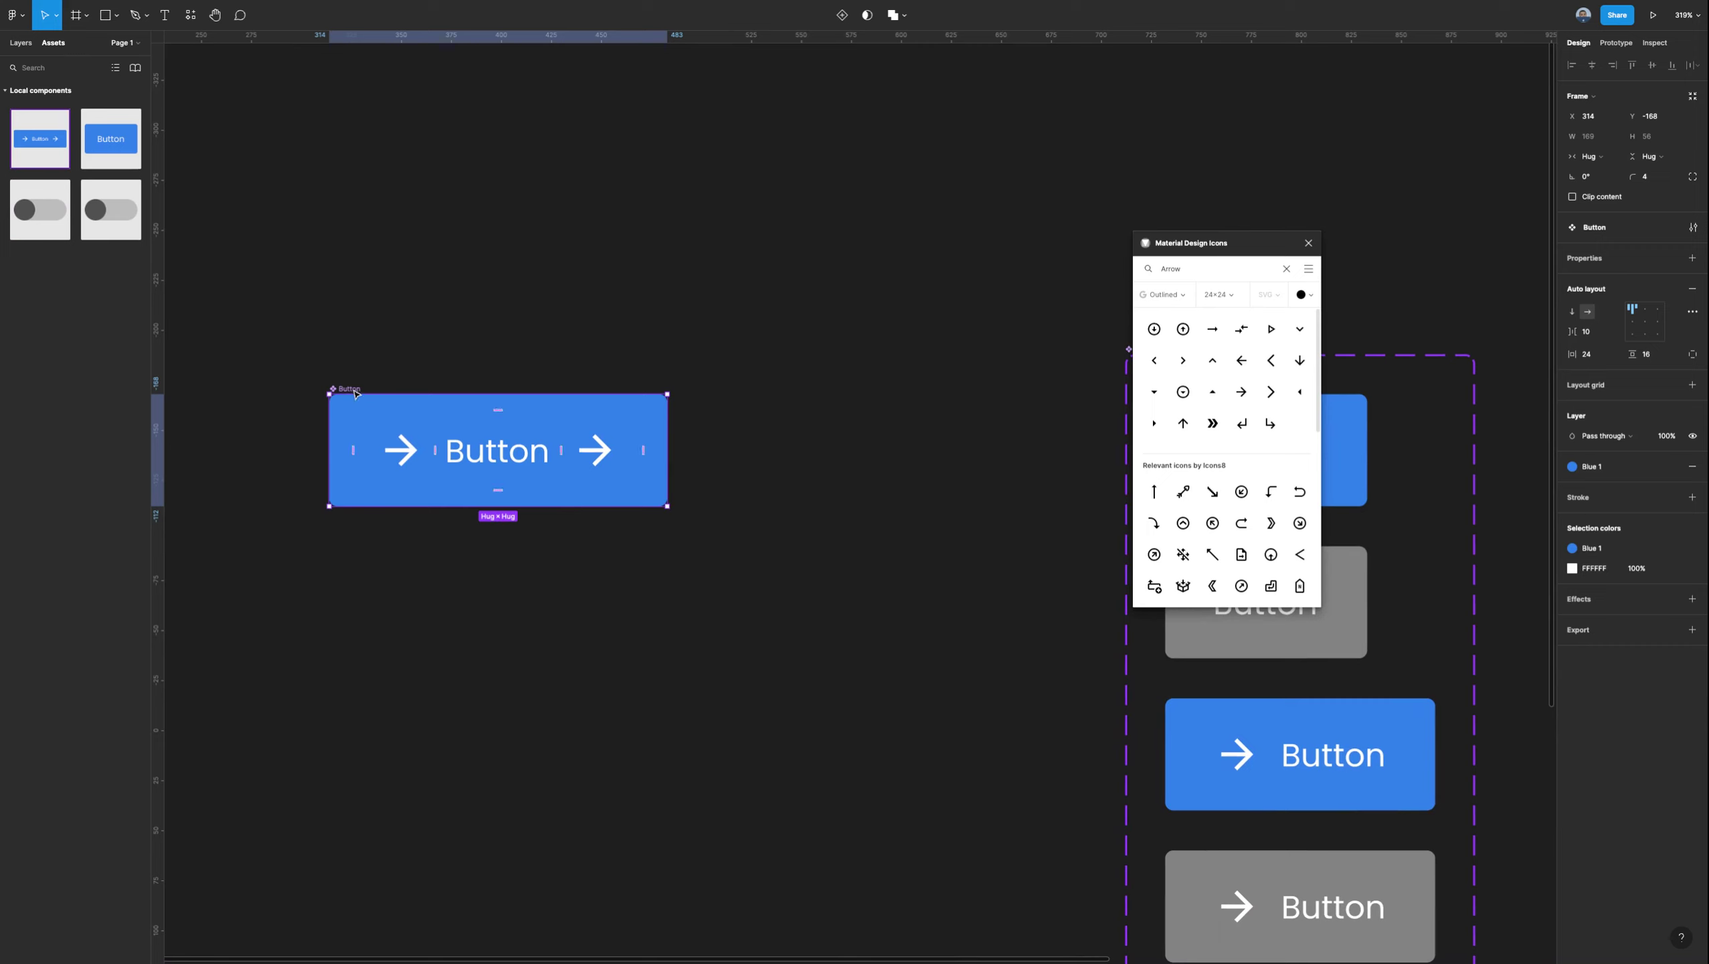
drag(352, 391, 352, 572)
click(370, 421)
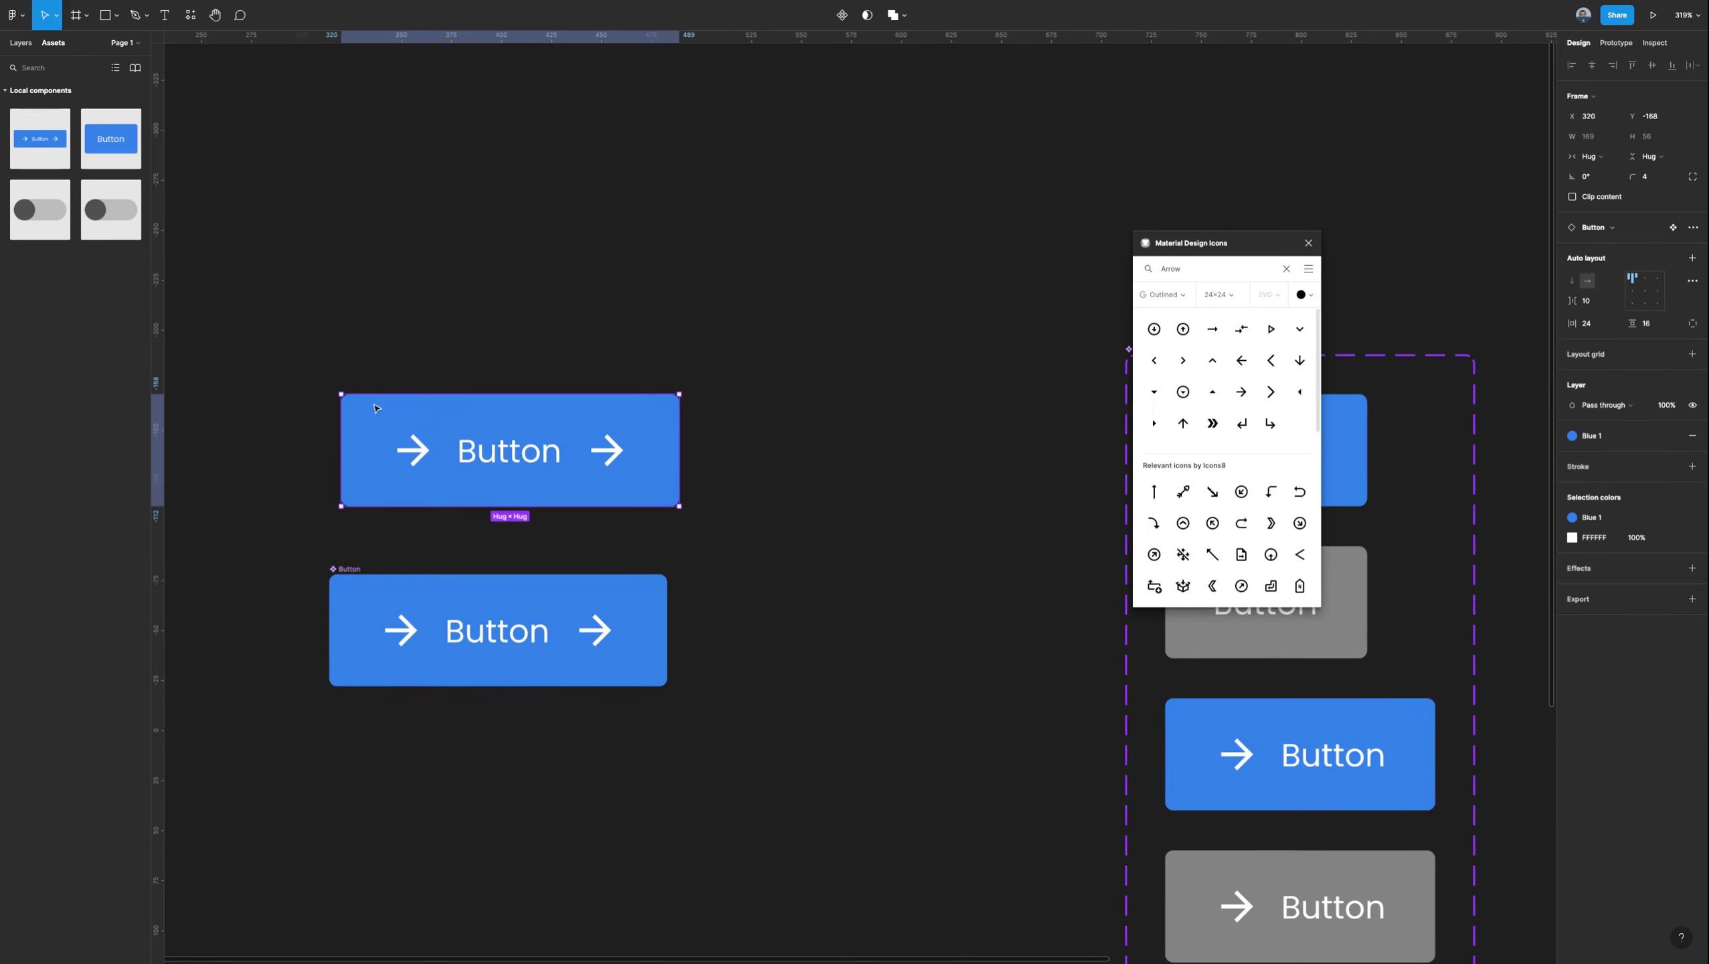
drag(375, 408, 396, 340)
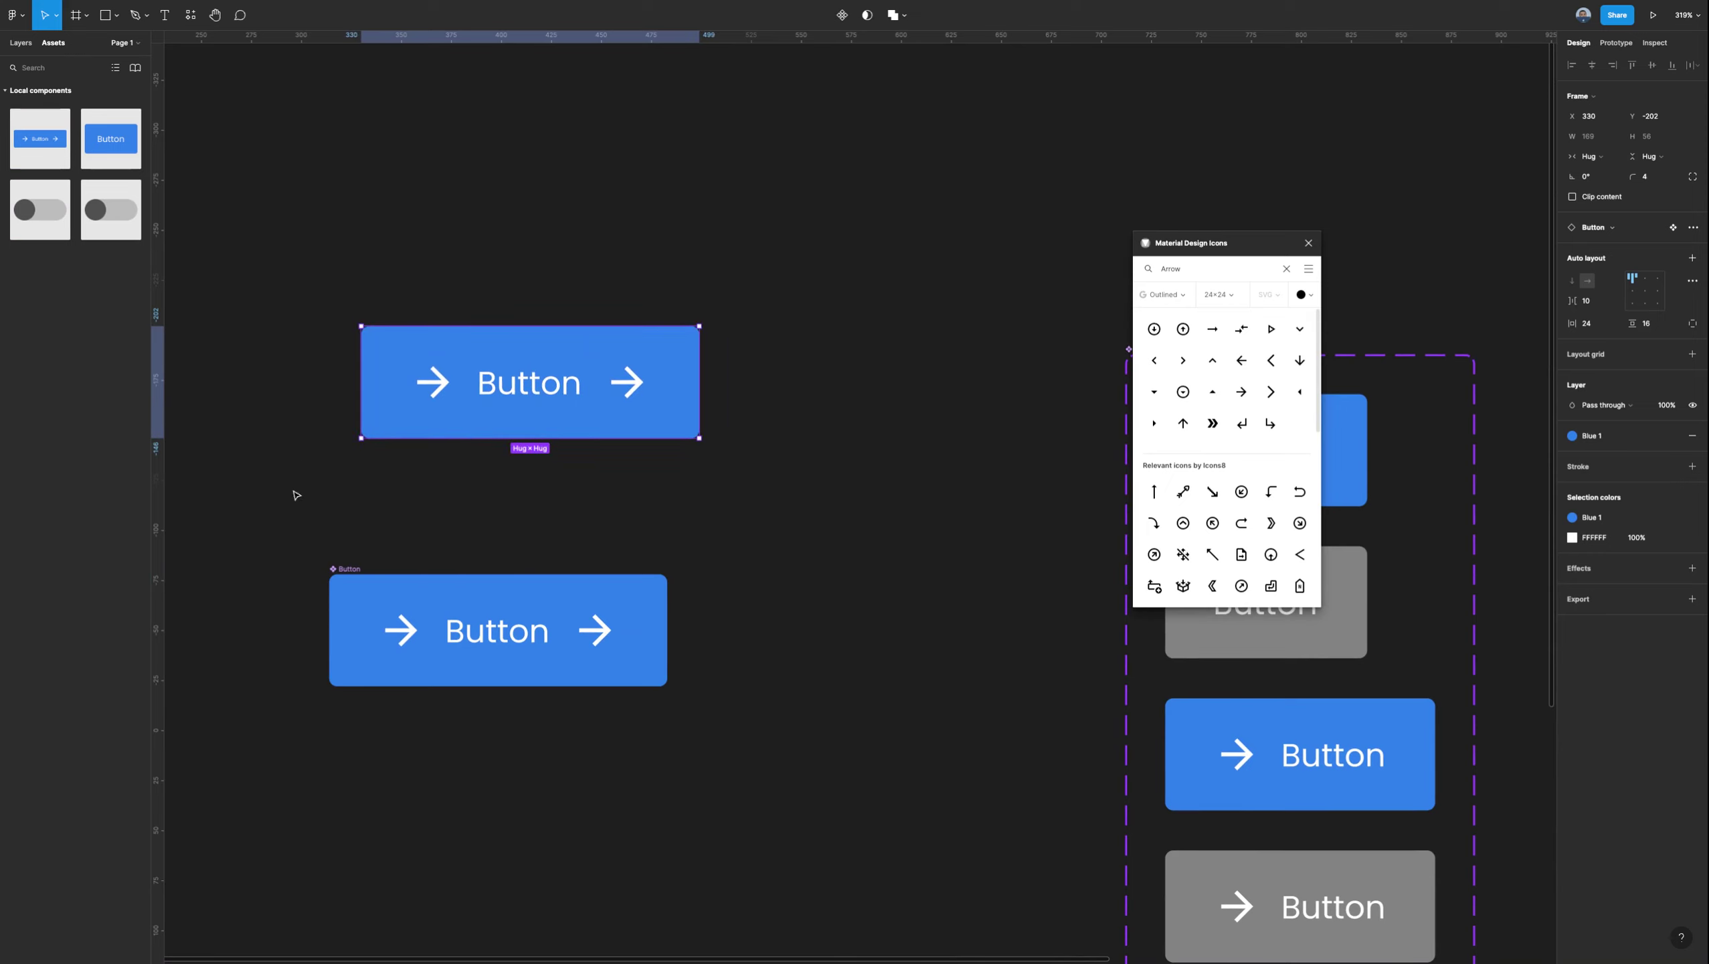
Change the label of the main two-arrow Button component to "Drama".
click(349, 575)
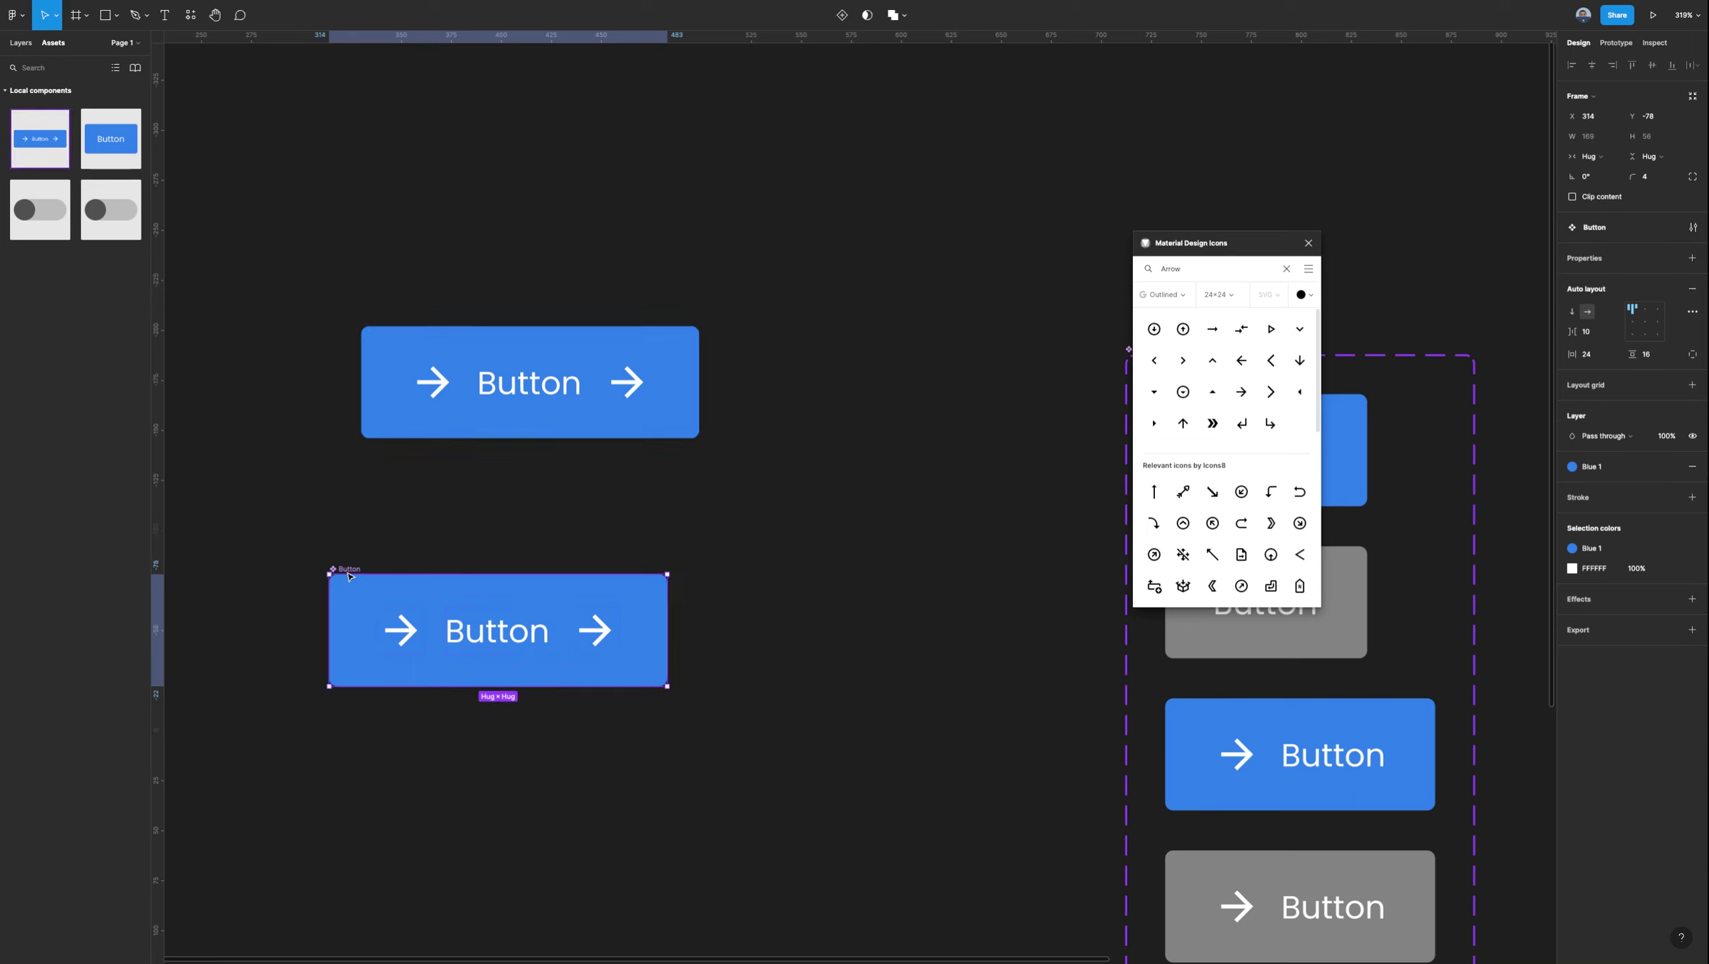
double_click(470, 633)
double_click(471, 633)
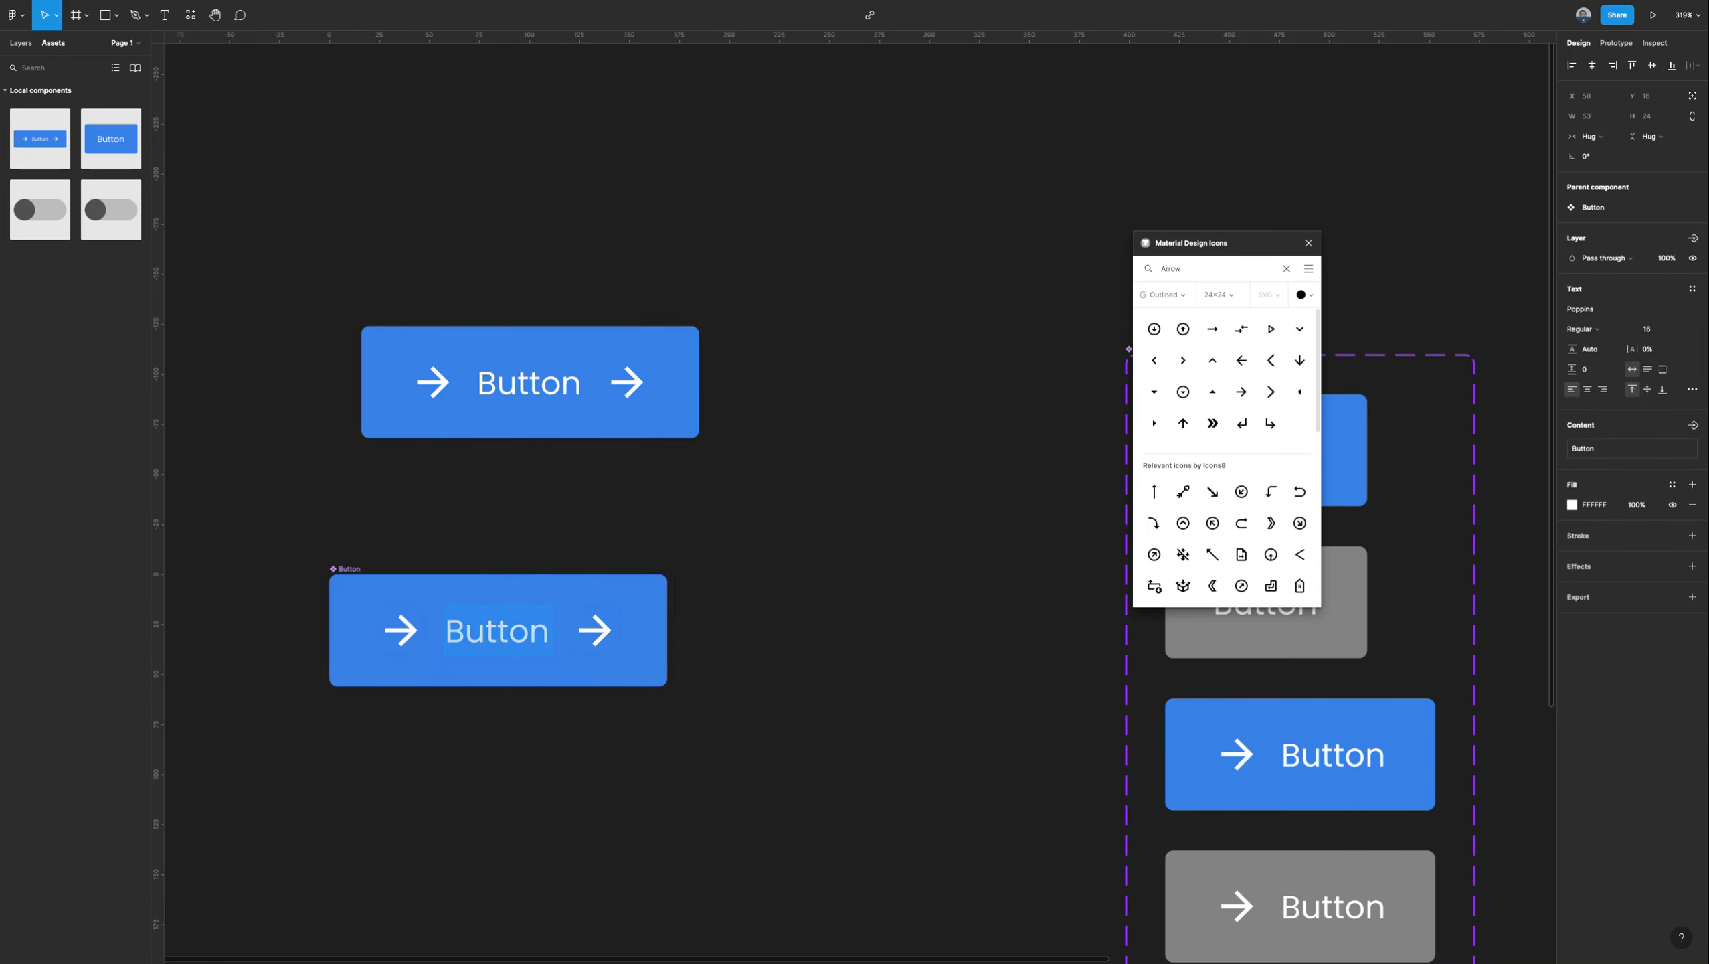
text(Dram)
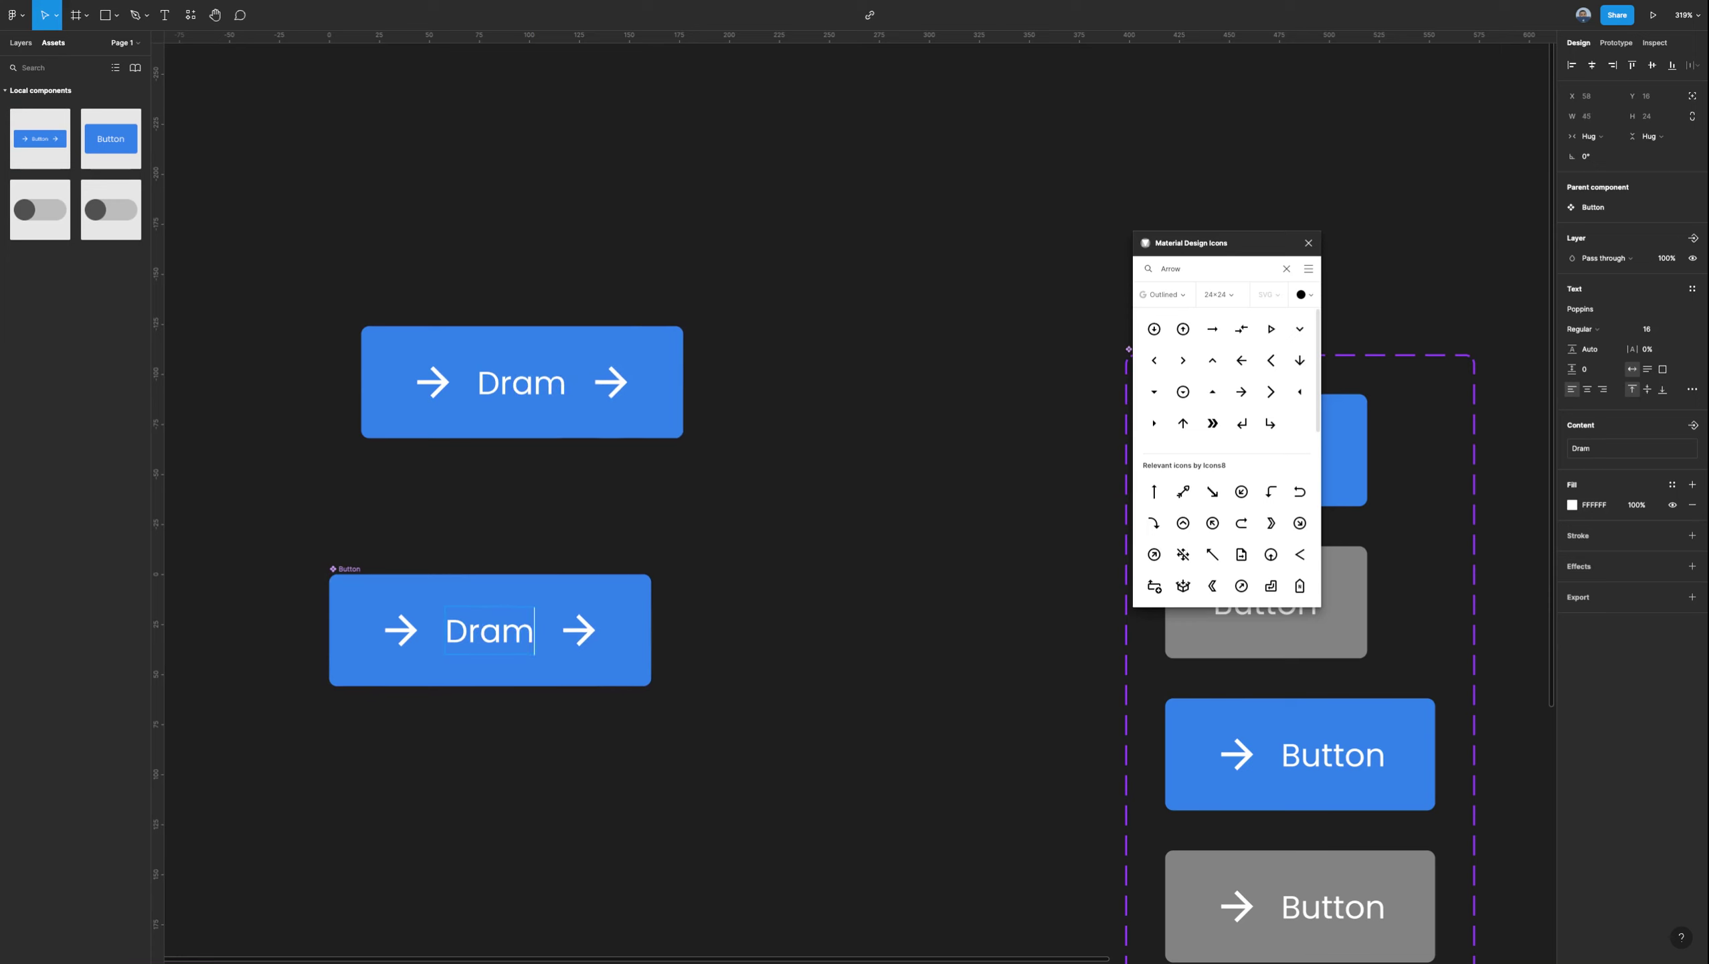
text(e)
key(BackSpace)
text(a)
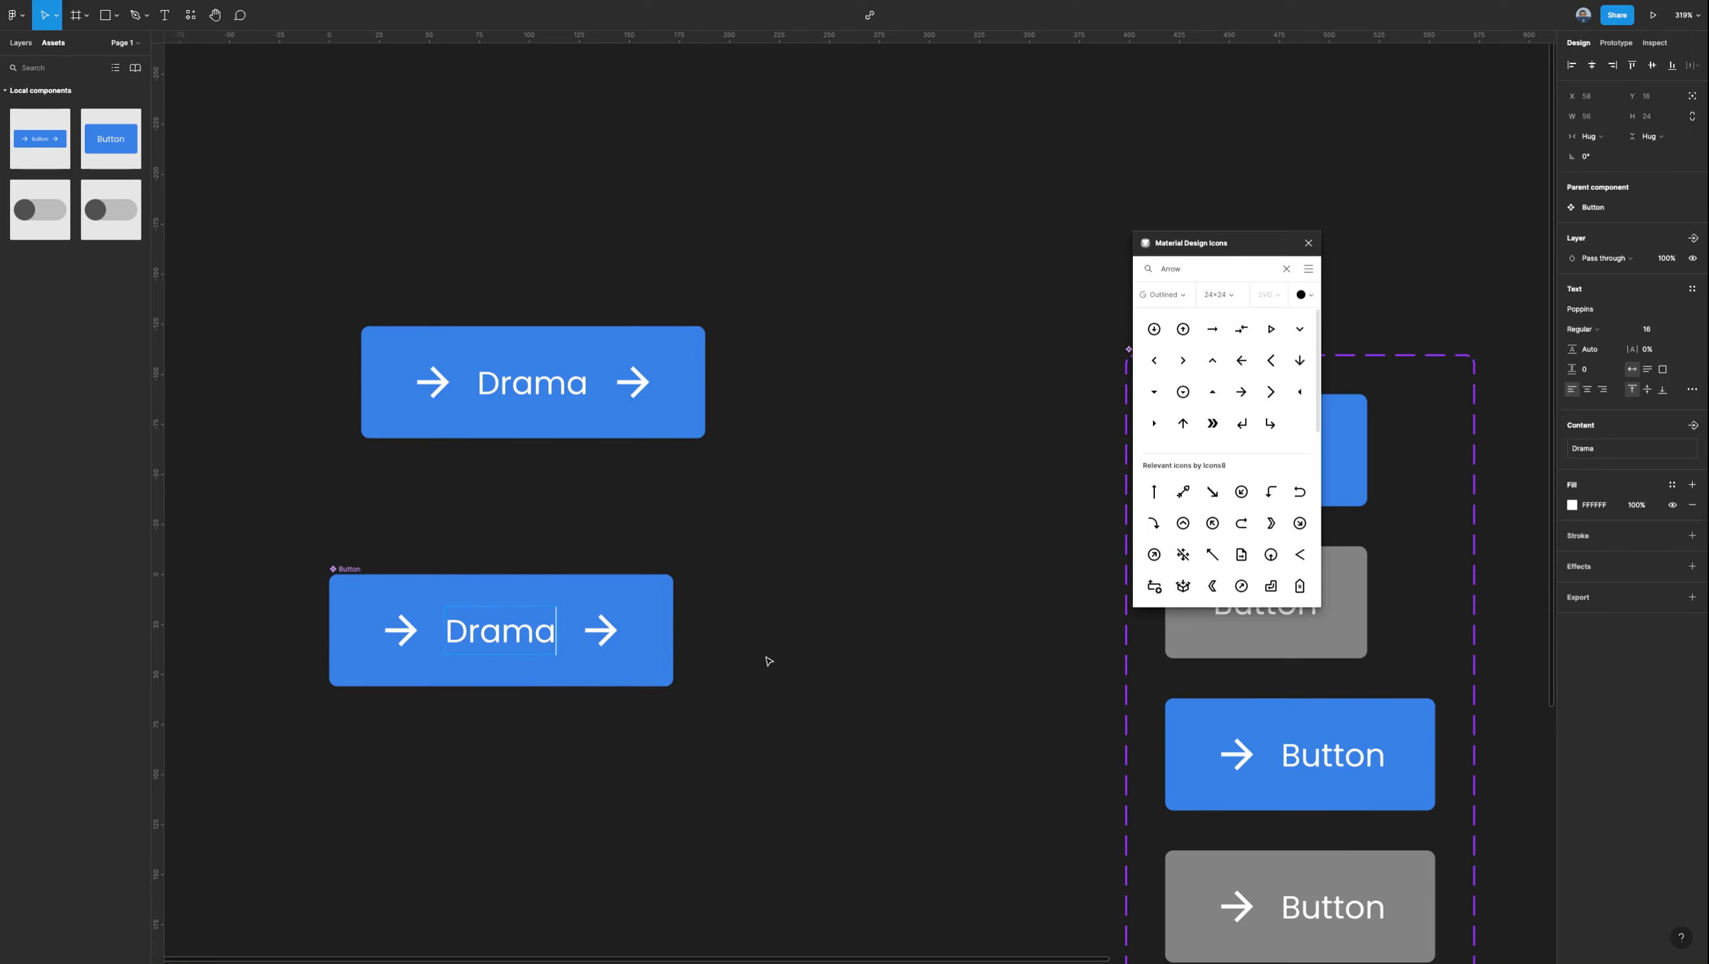
Try replacing the label of the plain blue variant in the Button component set, and restore its original text.
scroll(769, 660, right, 10)
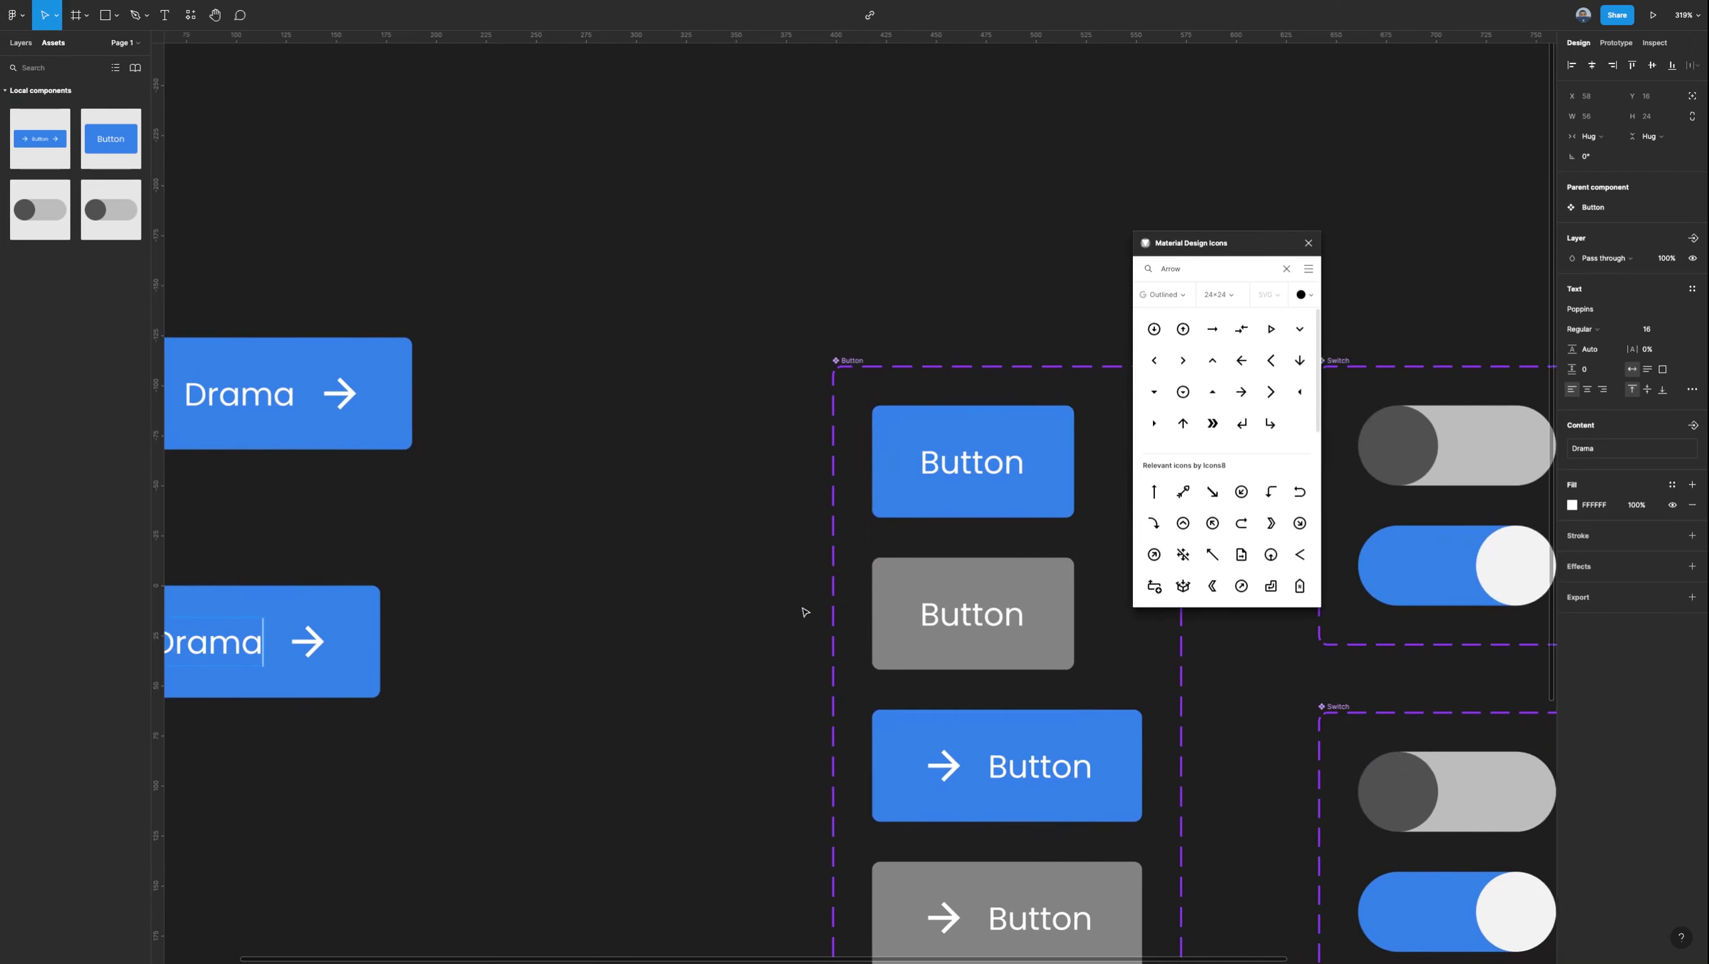
scroll(804, 613, left, 1)
double_click(985, 466)
text(dd)
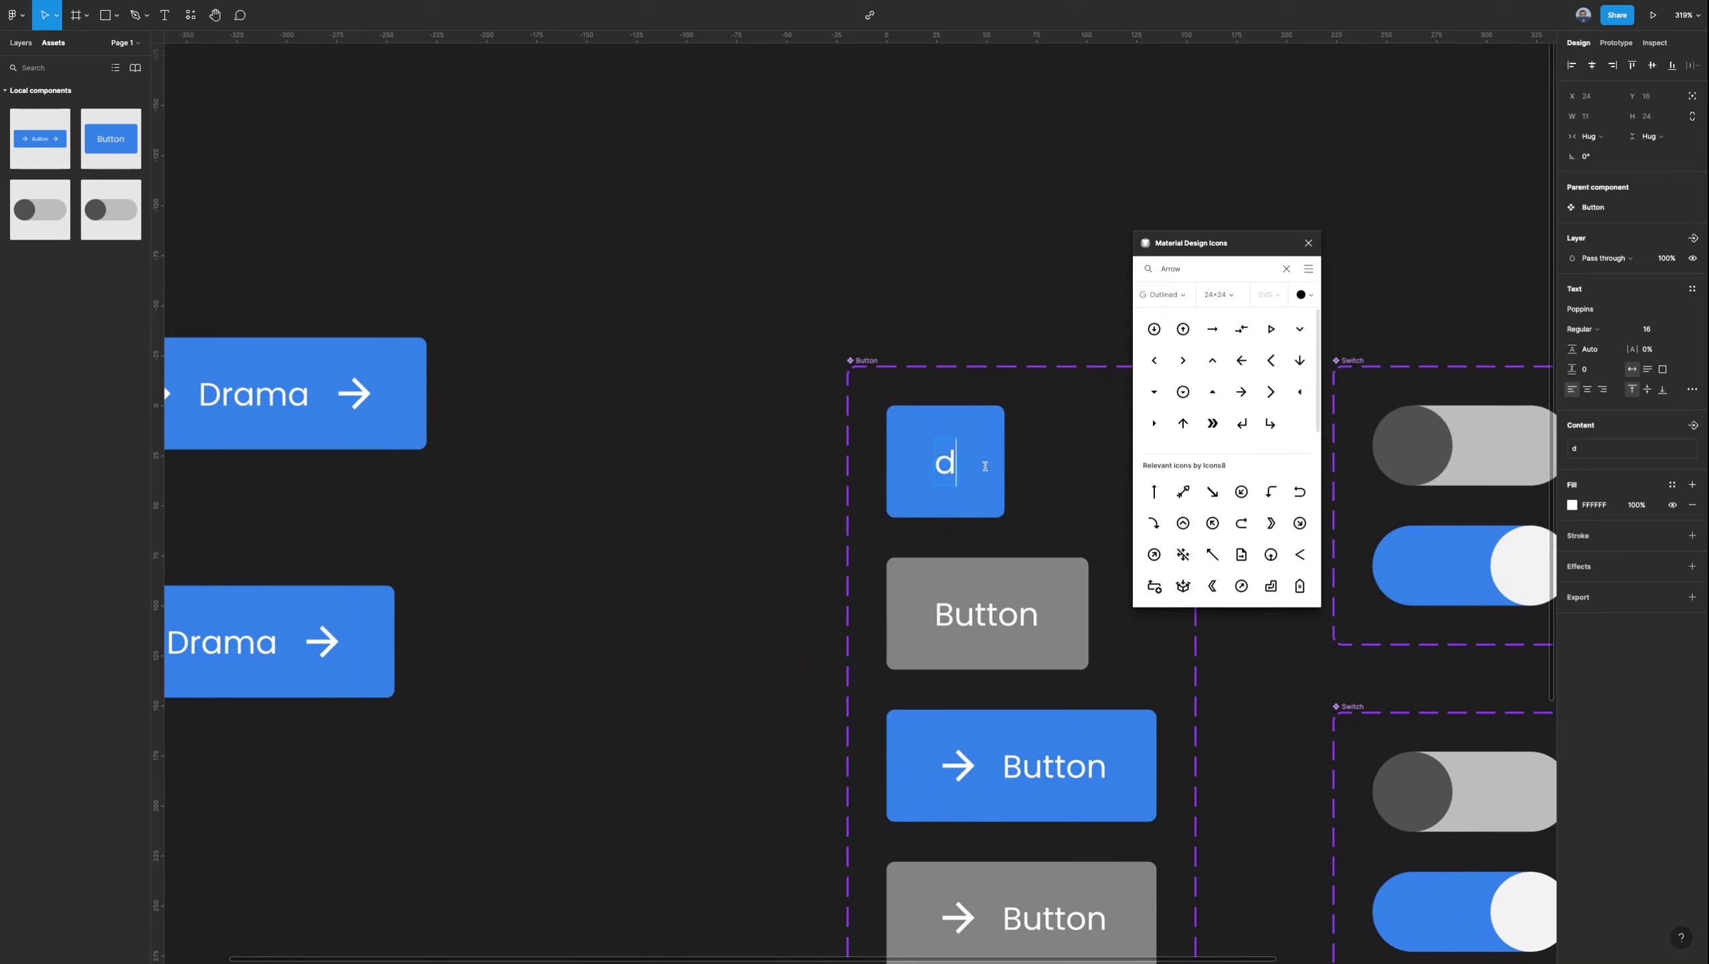
key(BackSpace)
key(BackSpace)
text(dddd)
key(BackSpace)
key(BackSpace)
key(BackSpace)
key(BackSpace)
text(dd)
key(BackSpace)
key(BackSpace)
key(Escape)
Left-align the main two-arrow Button component with the instance above it and change the instance's label to "Button".
scroll(566, 403, left, 5)
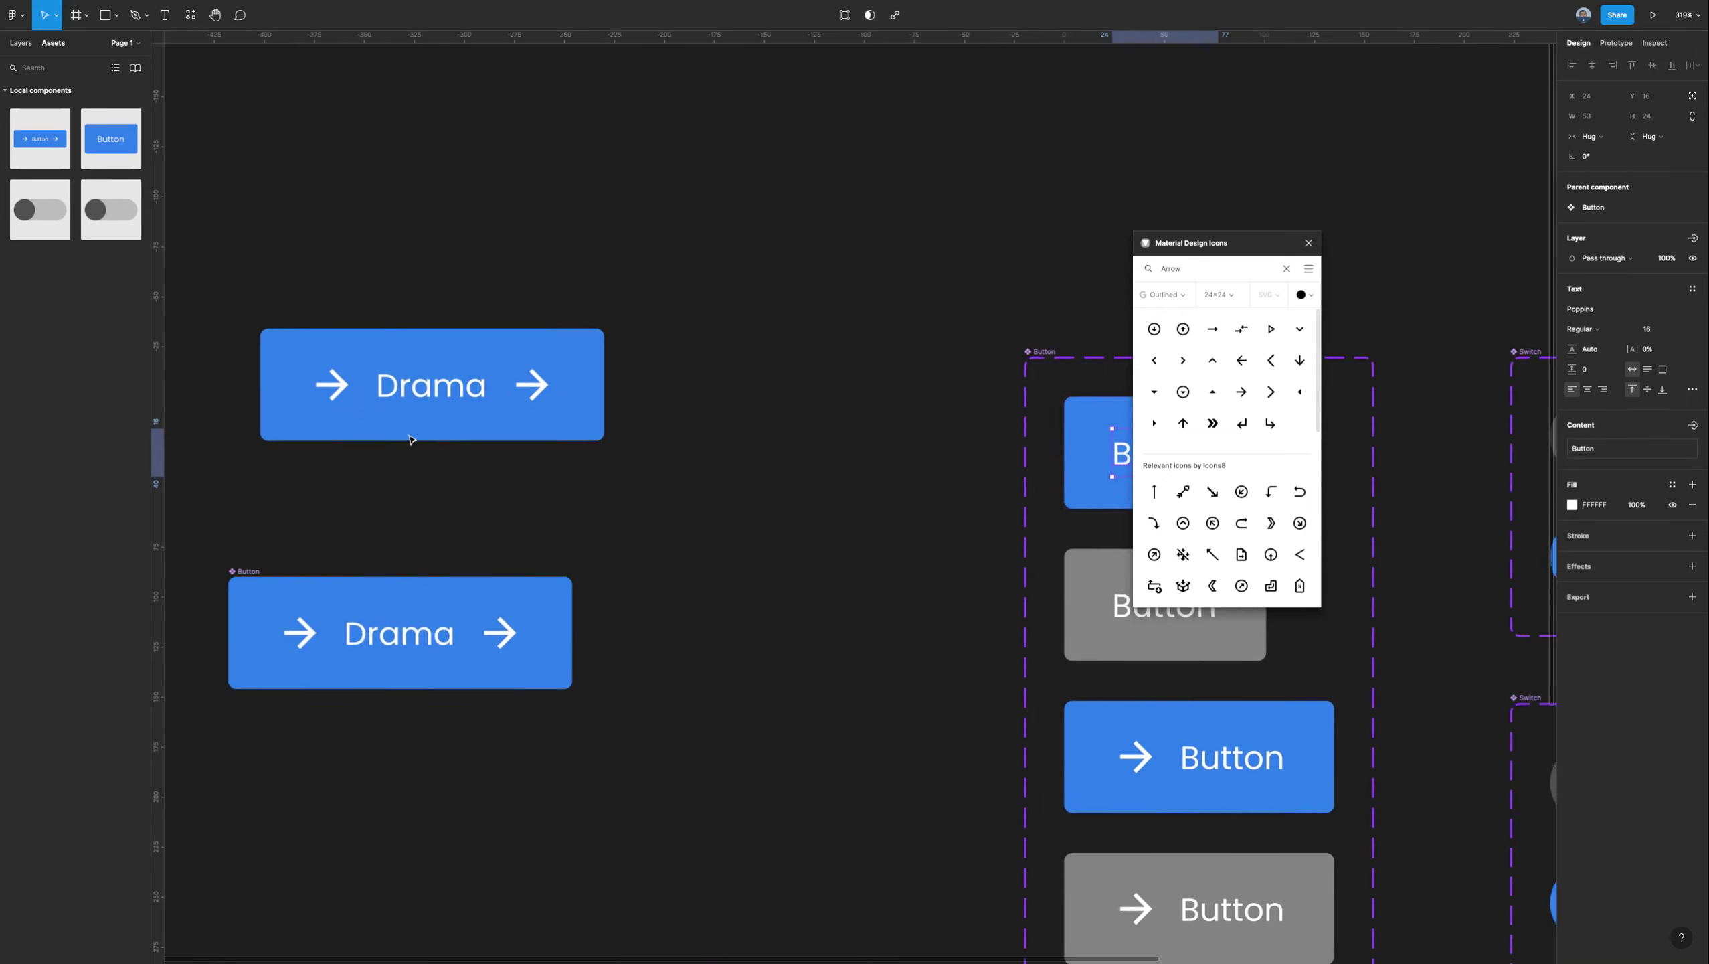
mouse_move(449, 589)
mouse_down()
mouse_move(496, 589)
mouse_move(481, 583)
mouse_up()
click(577, 358)
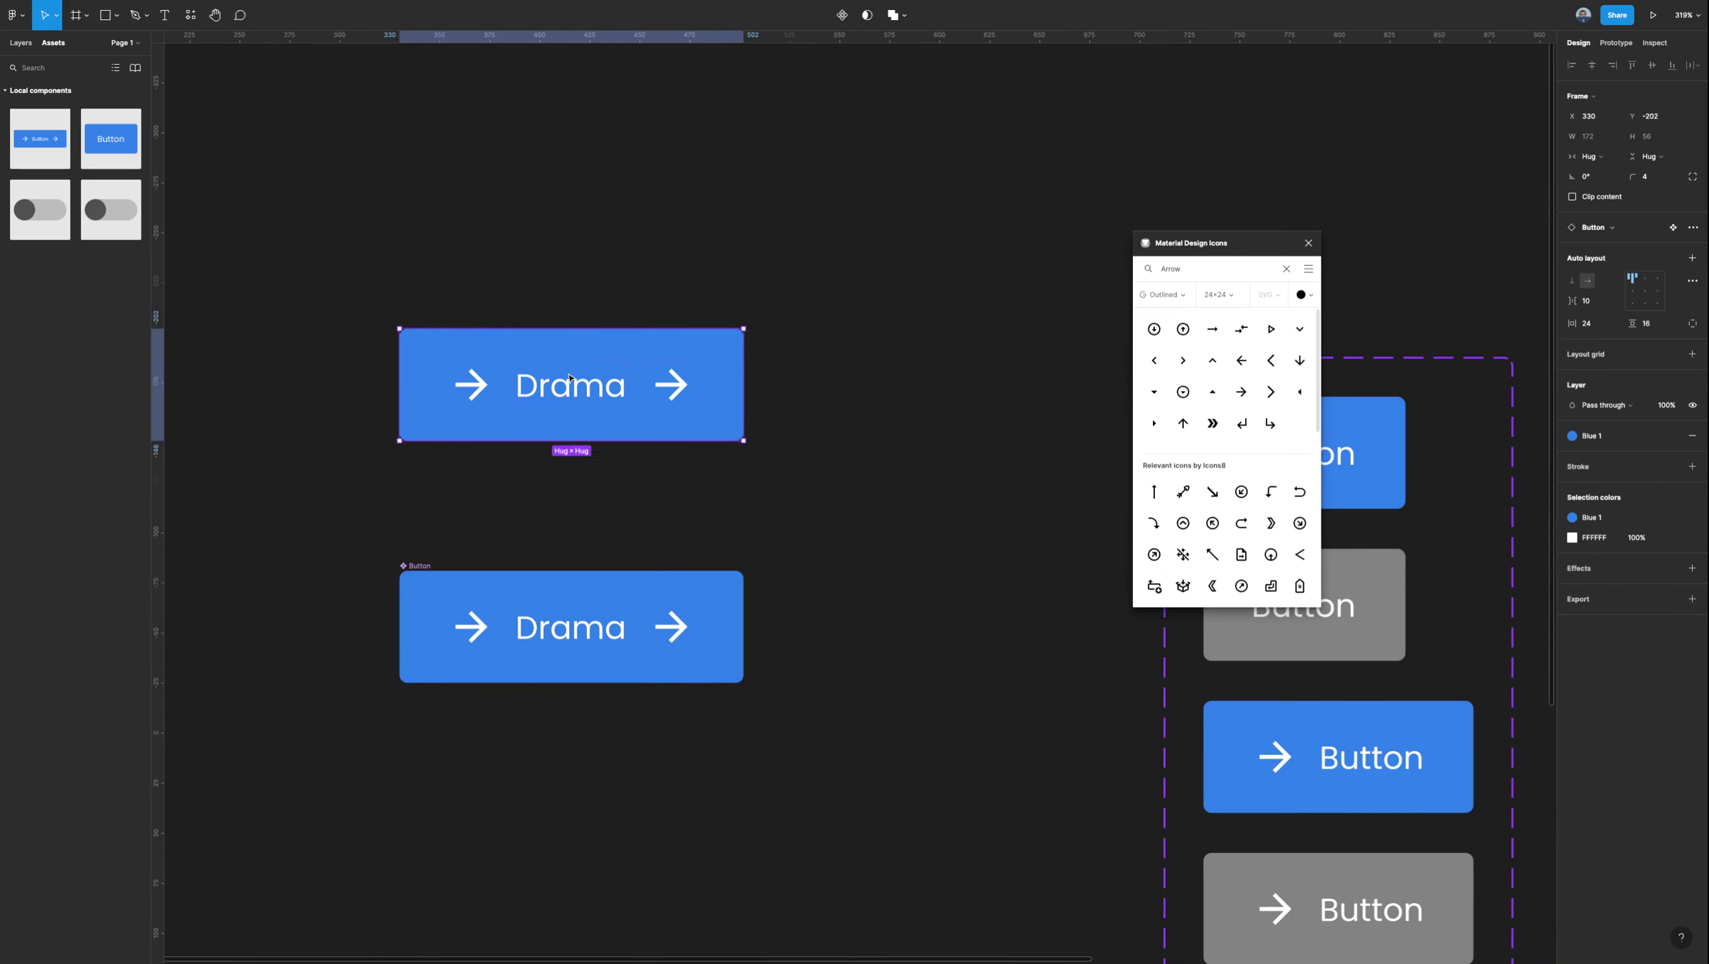
double_click(569, 378)
text(b)
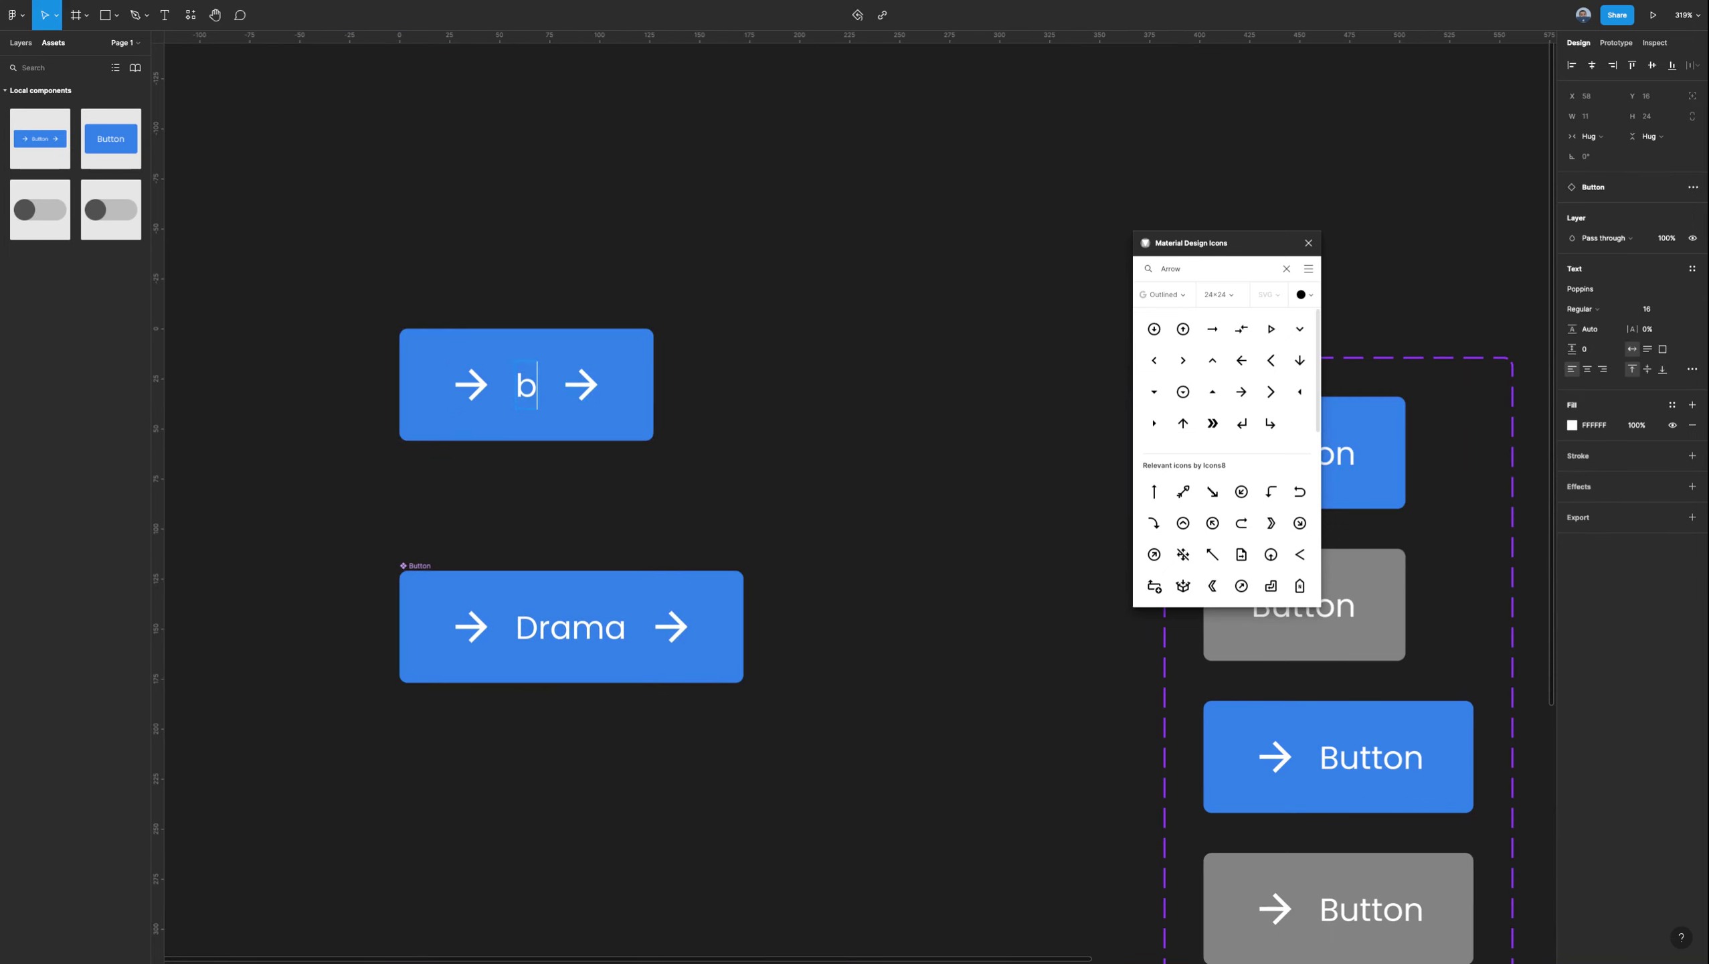
key(BackSpace)
text(Button)
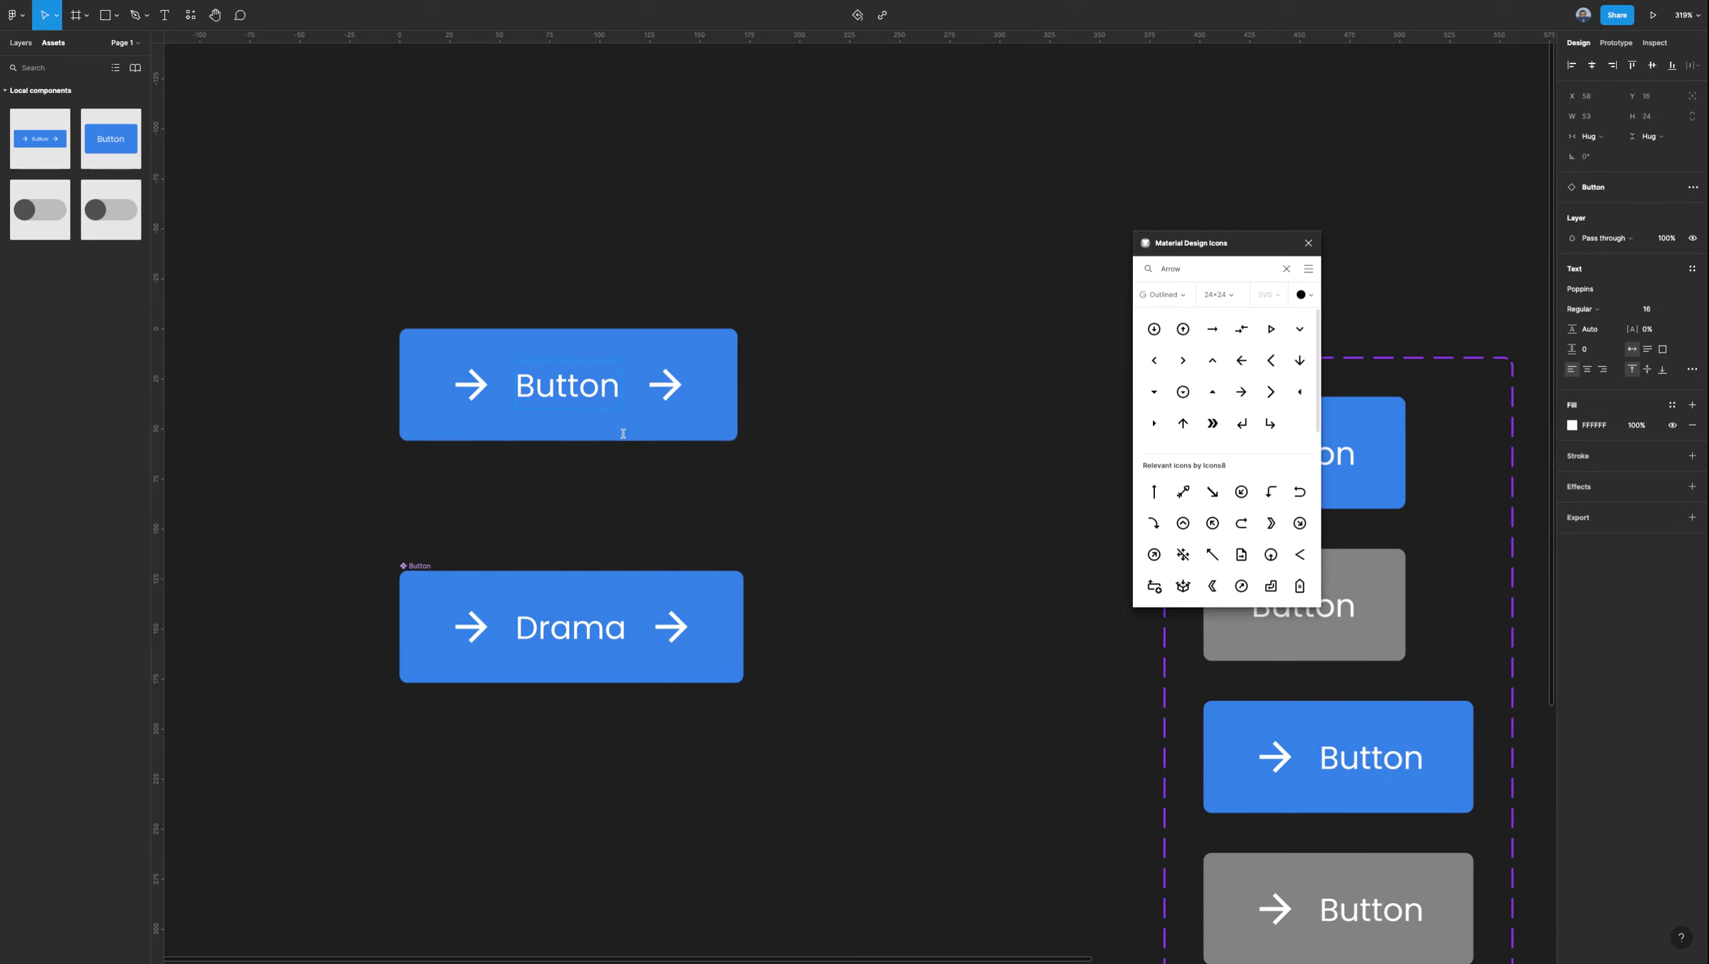
key(Escape)
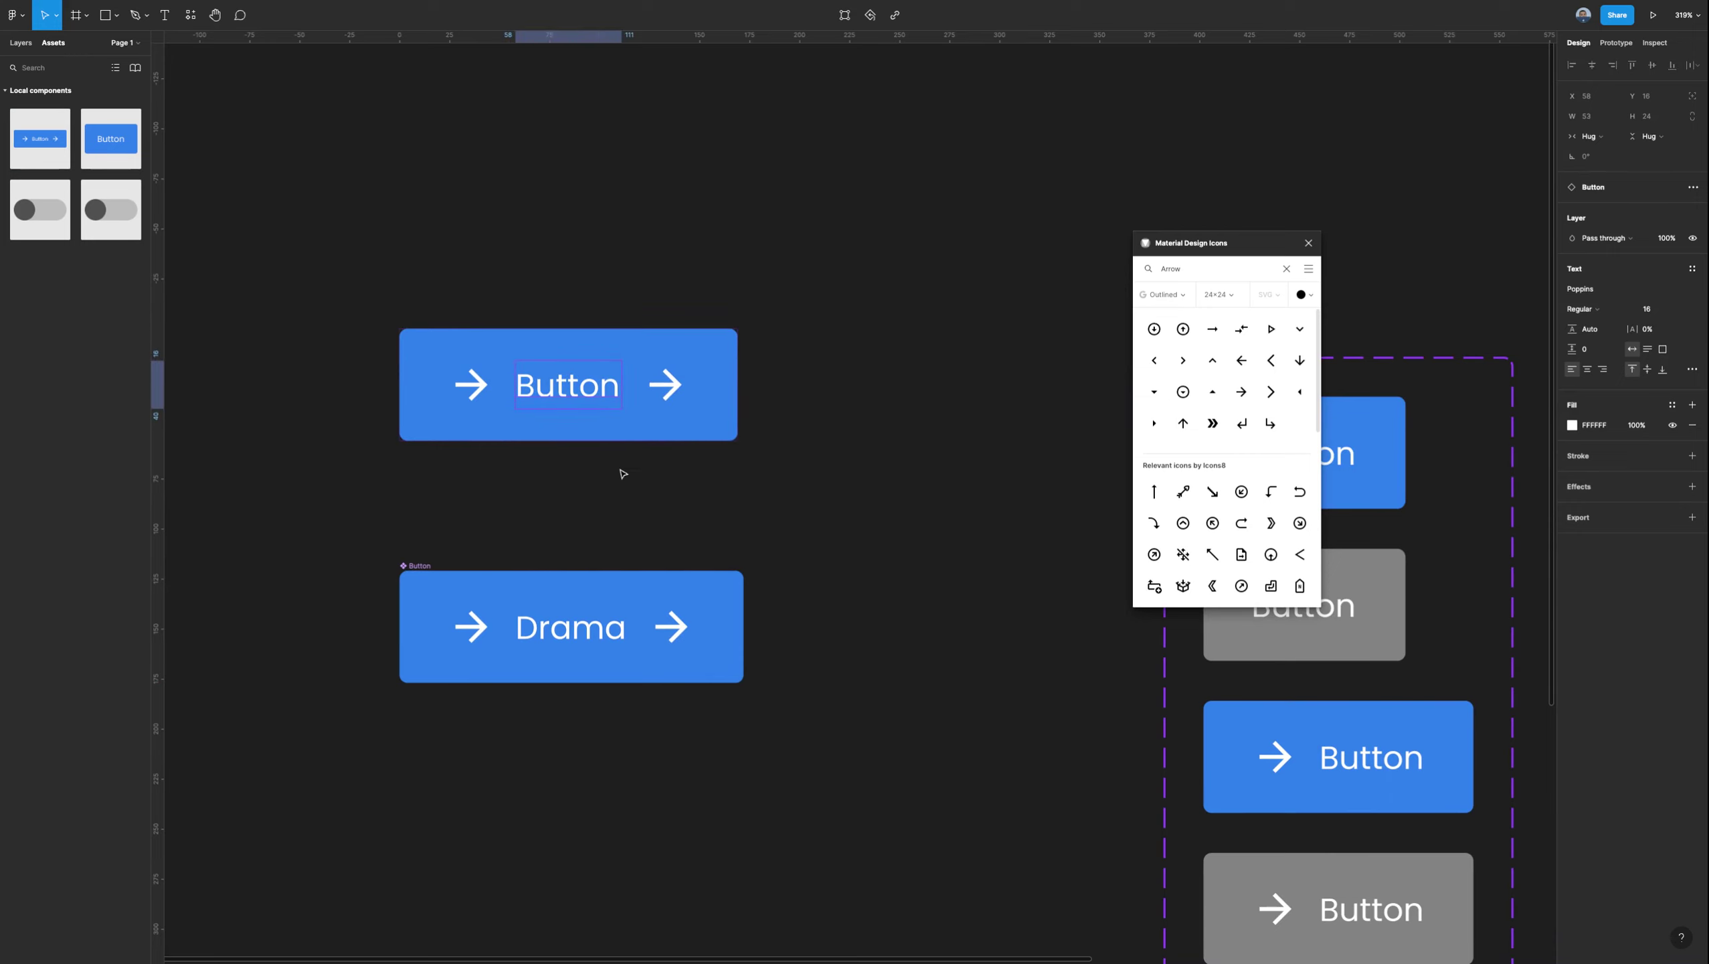
click(559, 628)
double_click(560, 629)
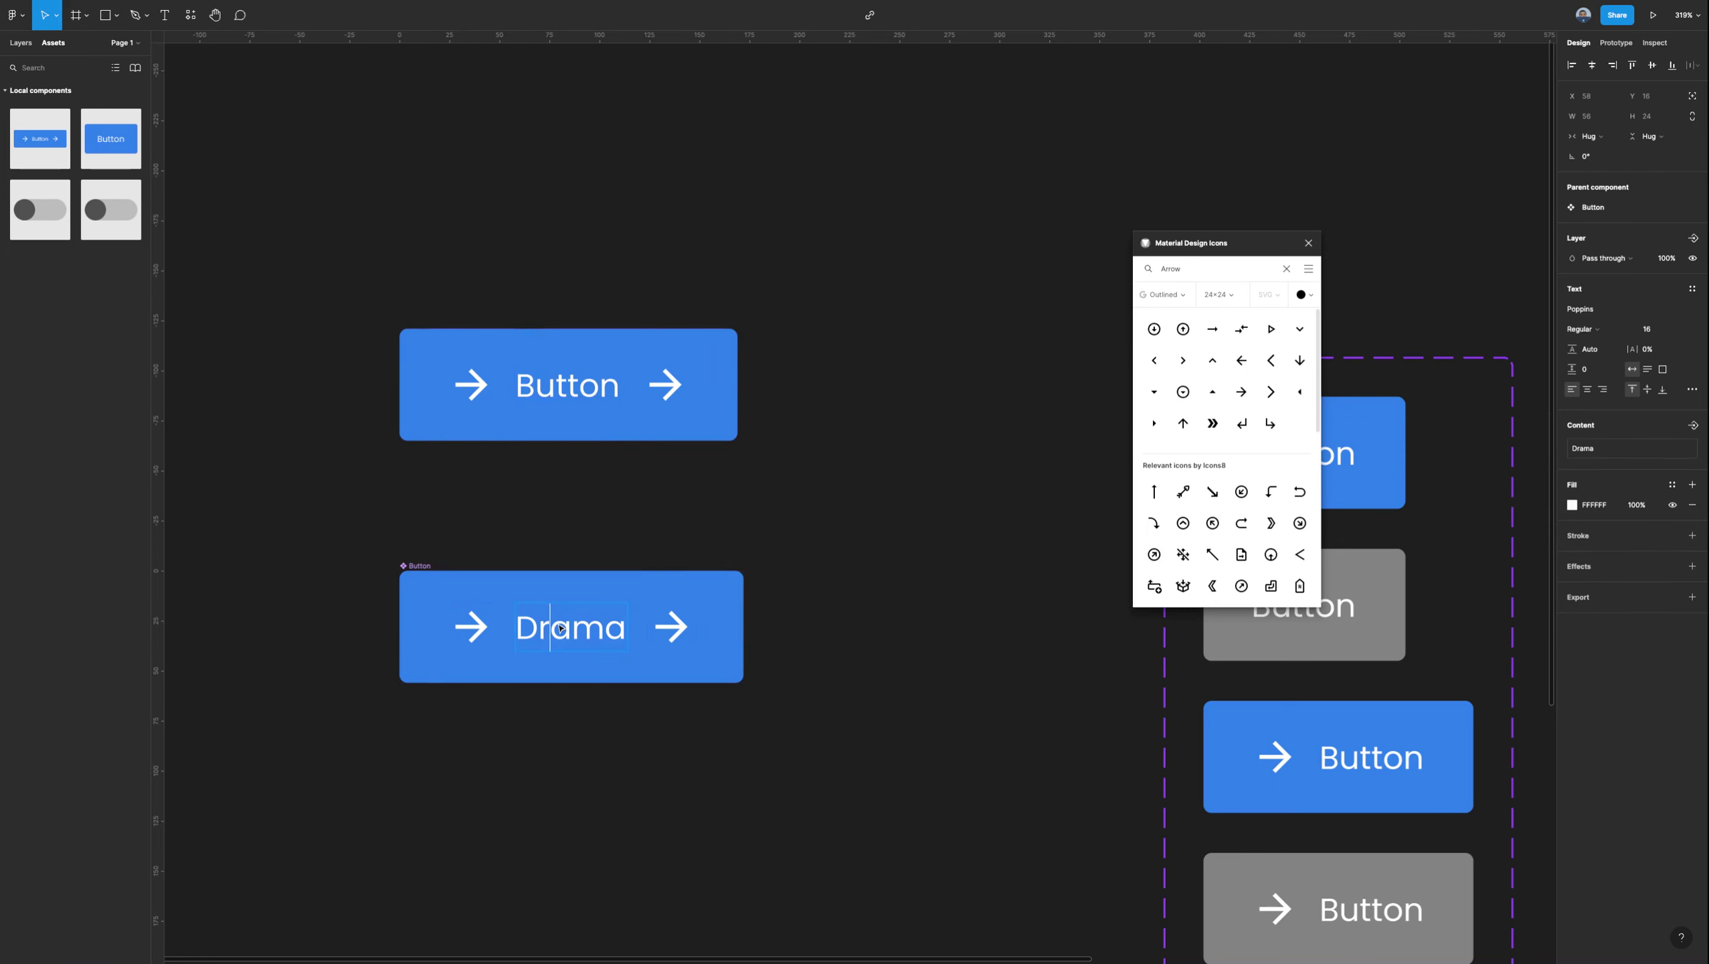
key(Escape)
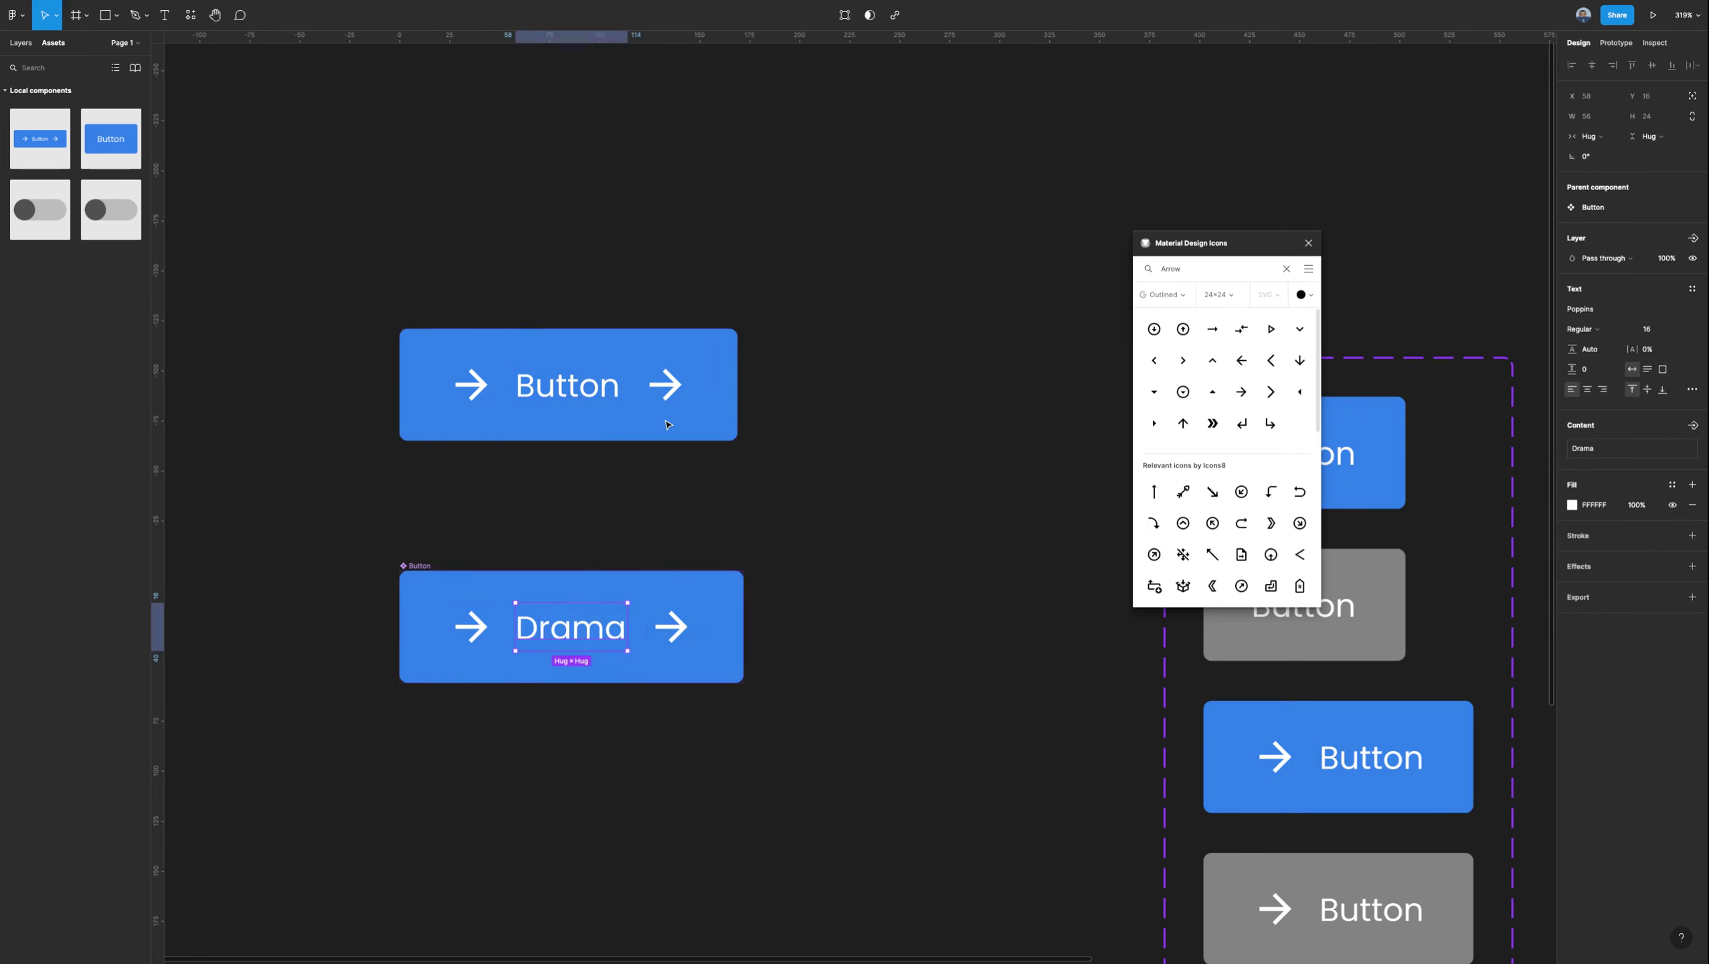
Push the label change of the upper two-arrow button instance to its main component.
click(632, 438)
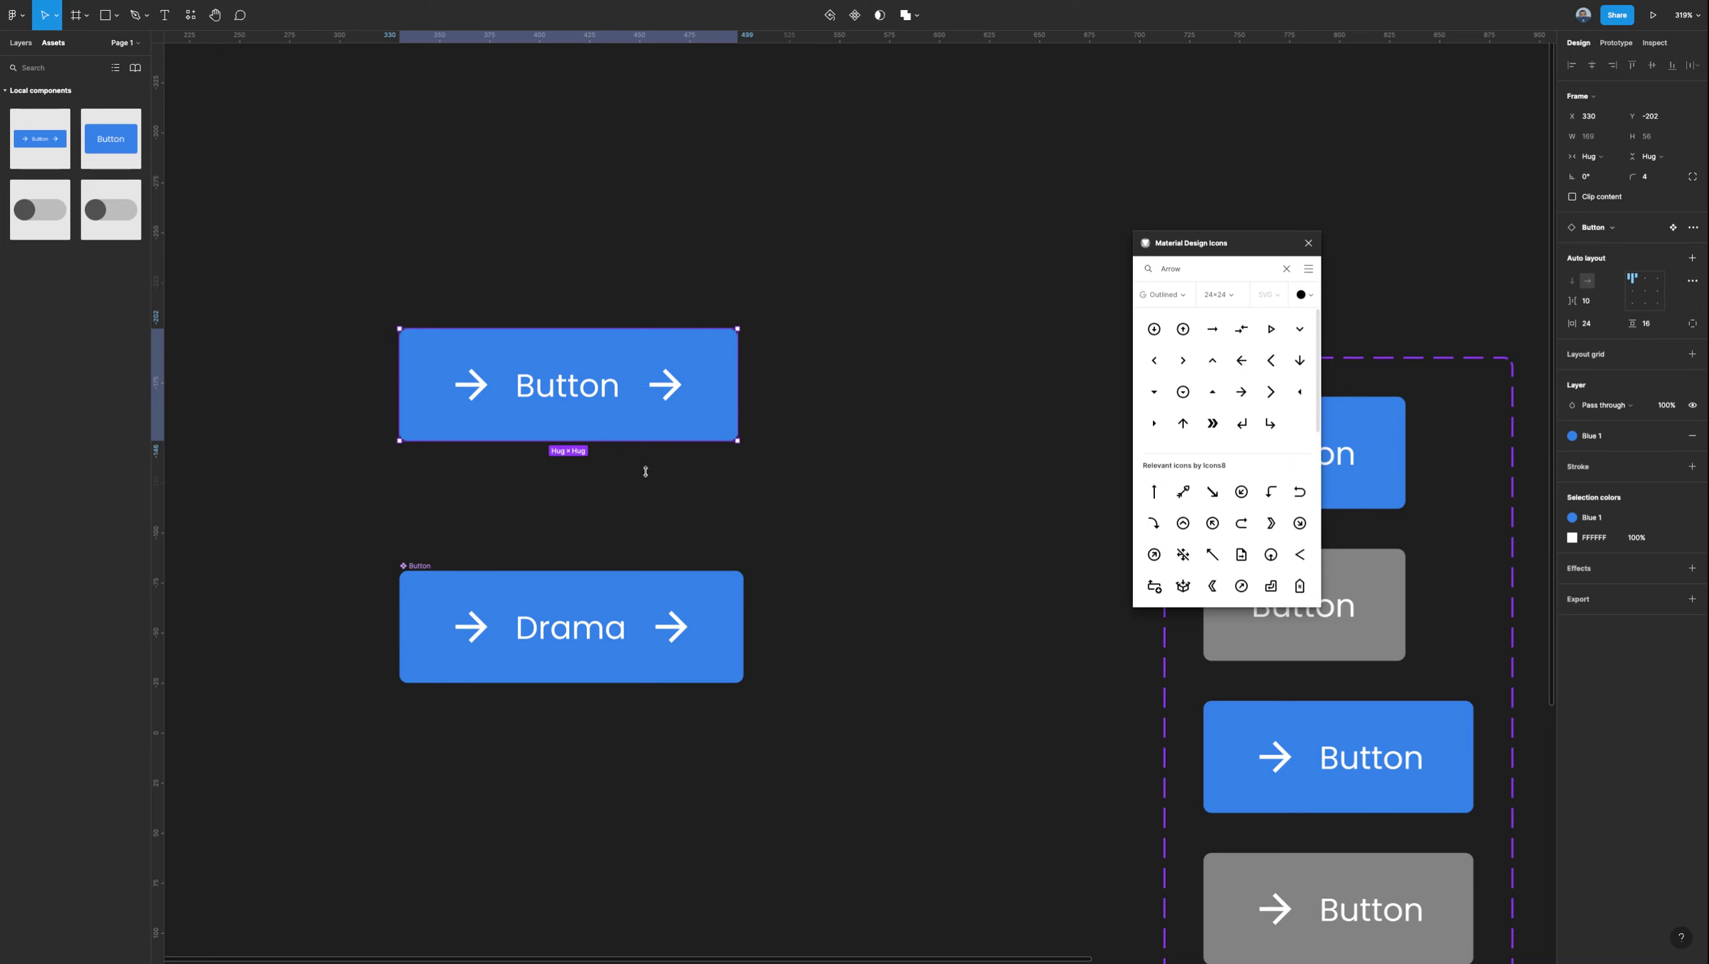
right_click(614, 412)
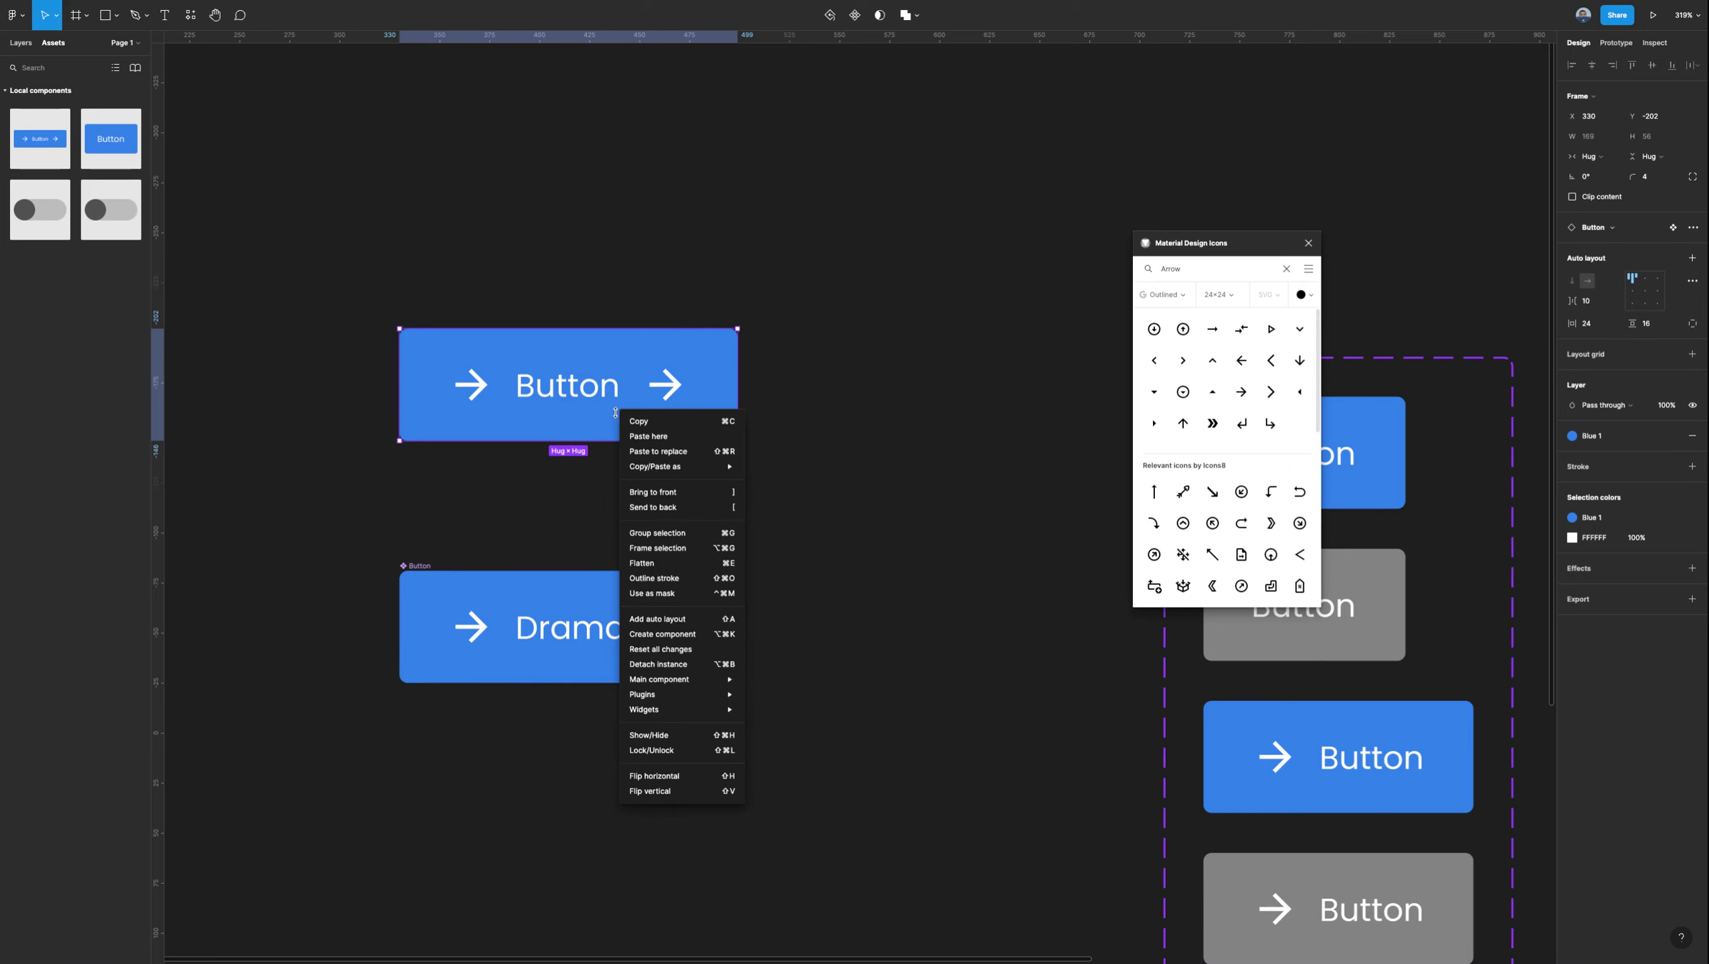
mouse_move(699, 702)
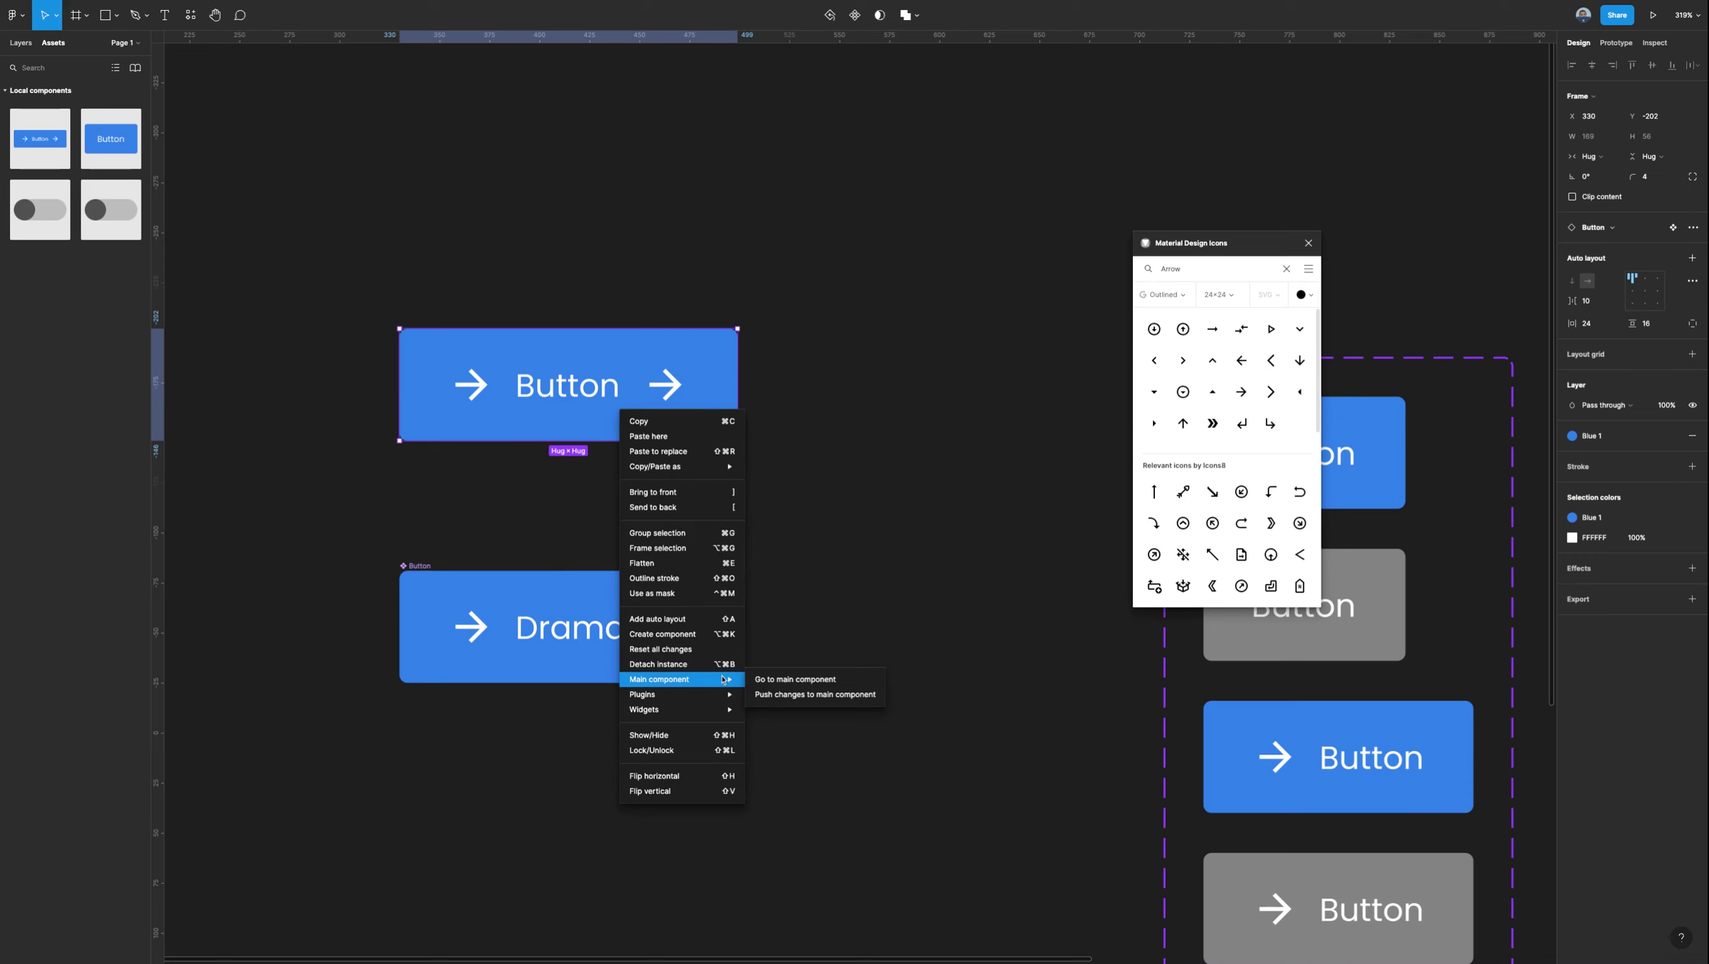
click(786, 699)
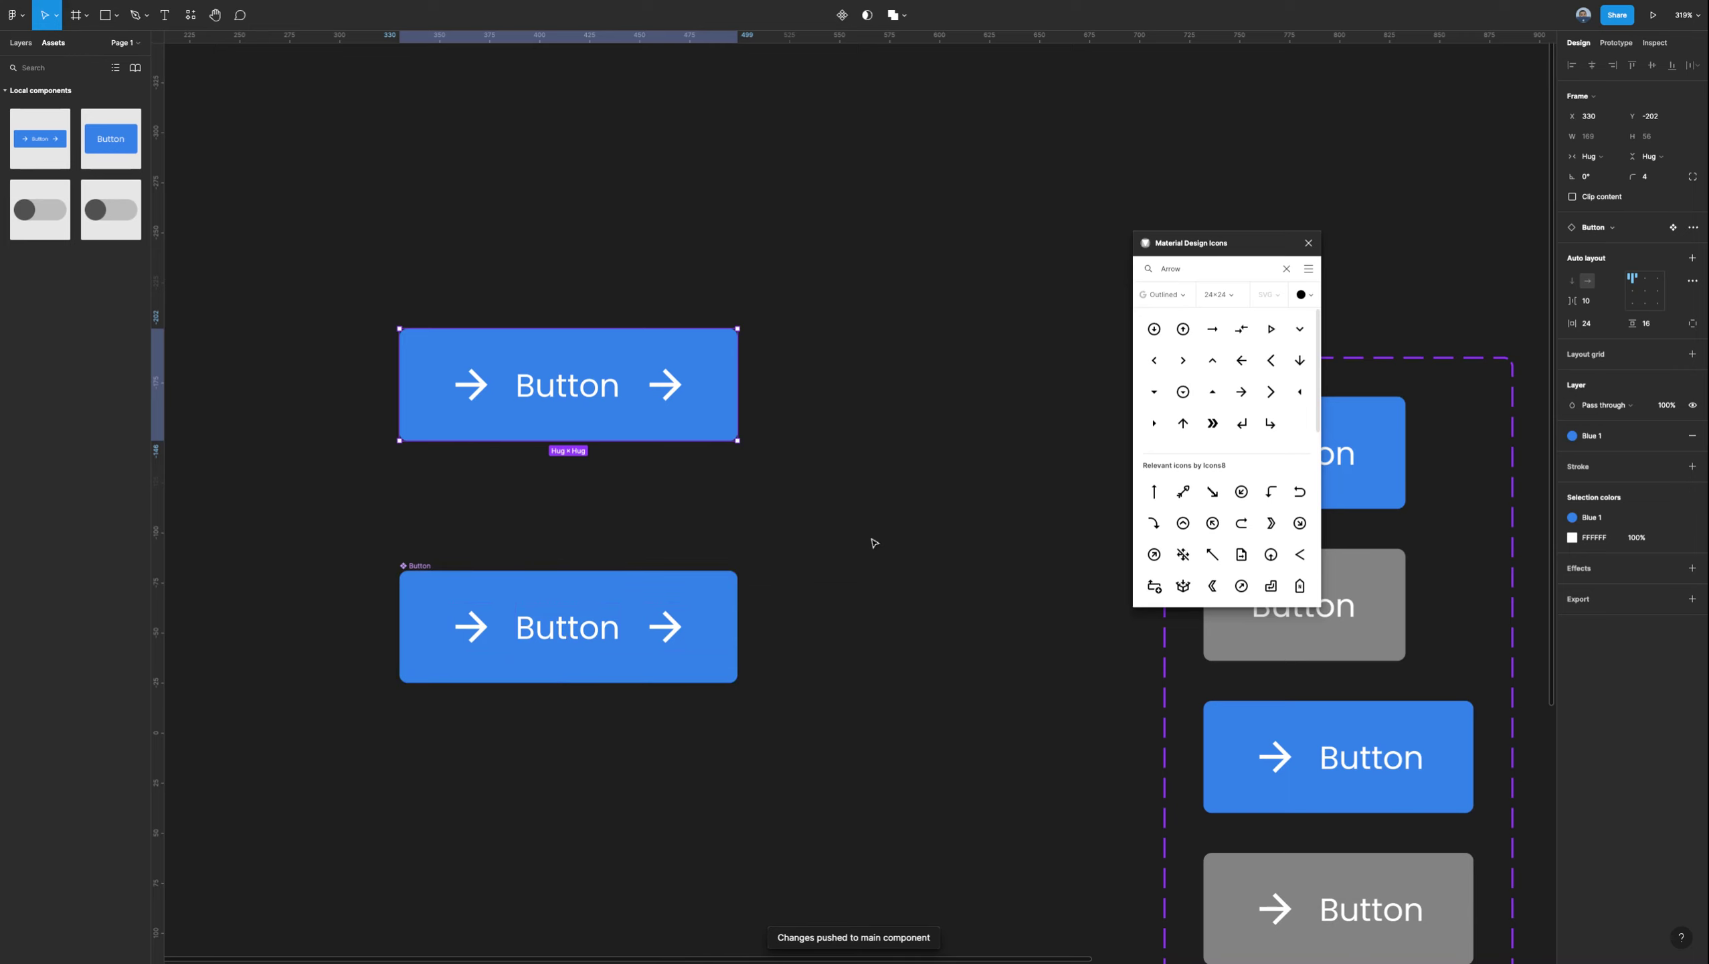
Move the two-arrow button instance down to Y -161, just above its main component.
scroll(923, 332, down, 10)
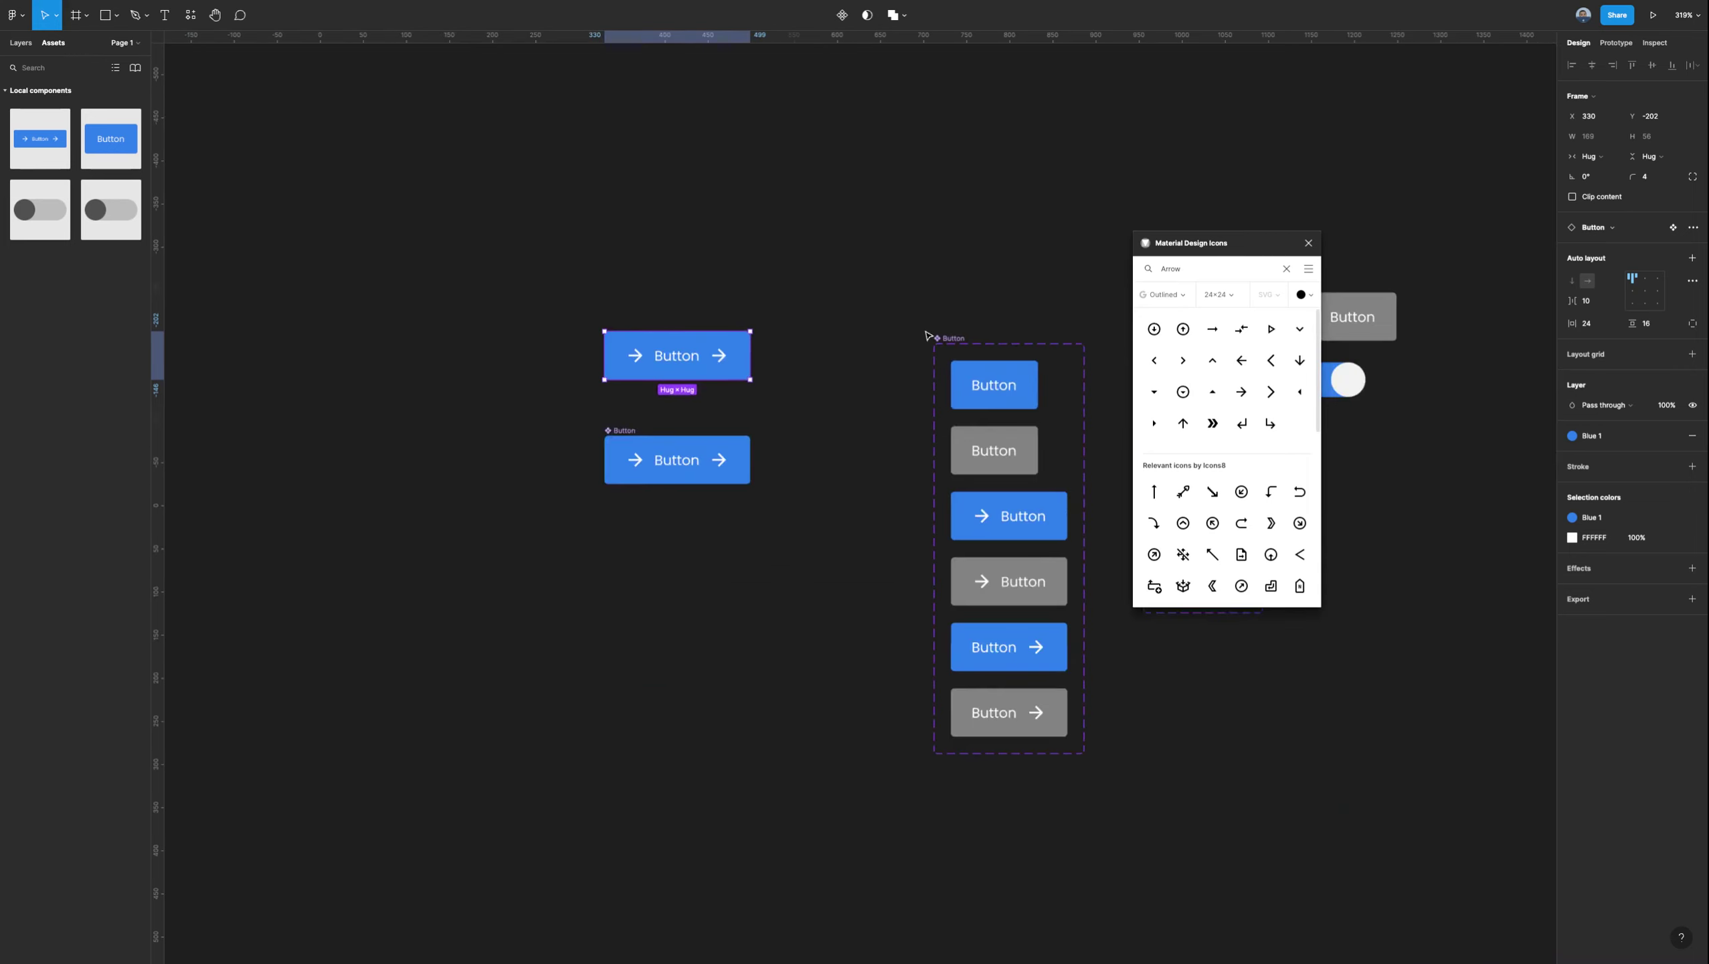
scroll(836, 351, up, 5)
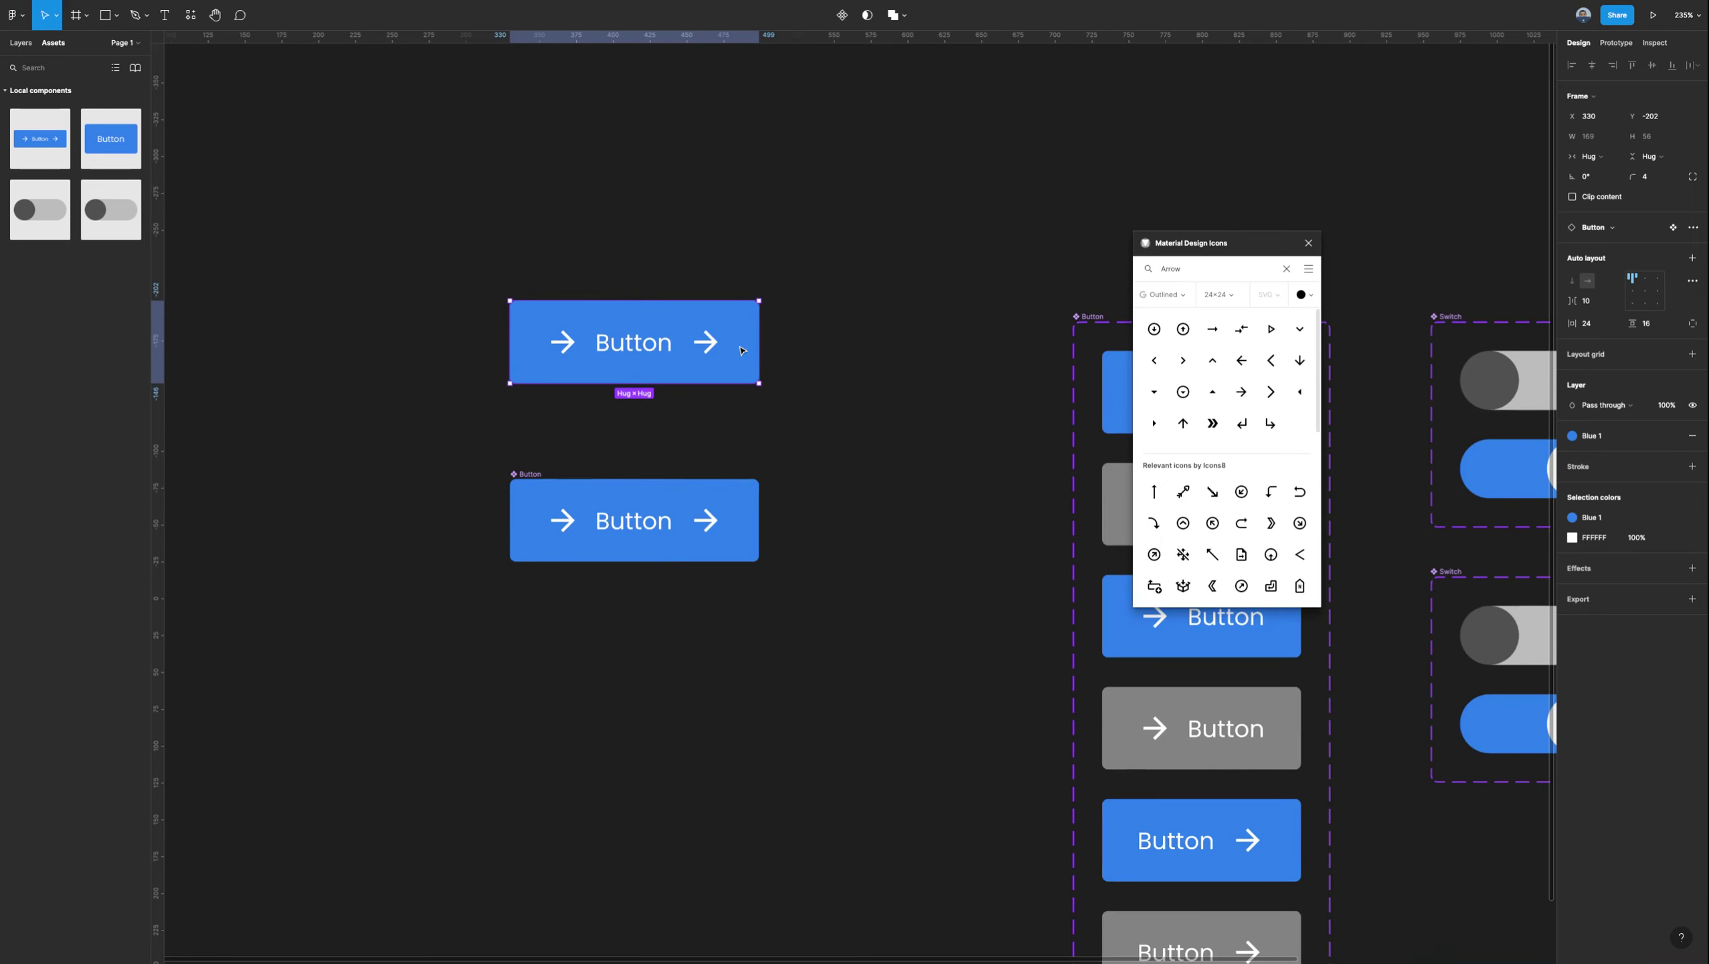
key(ctrl+z)
key(ctrl+z)
key(ctrl+z)
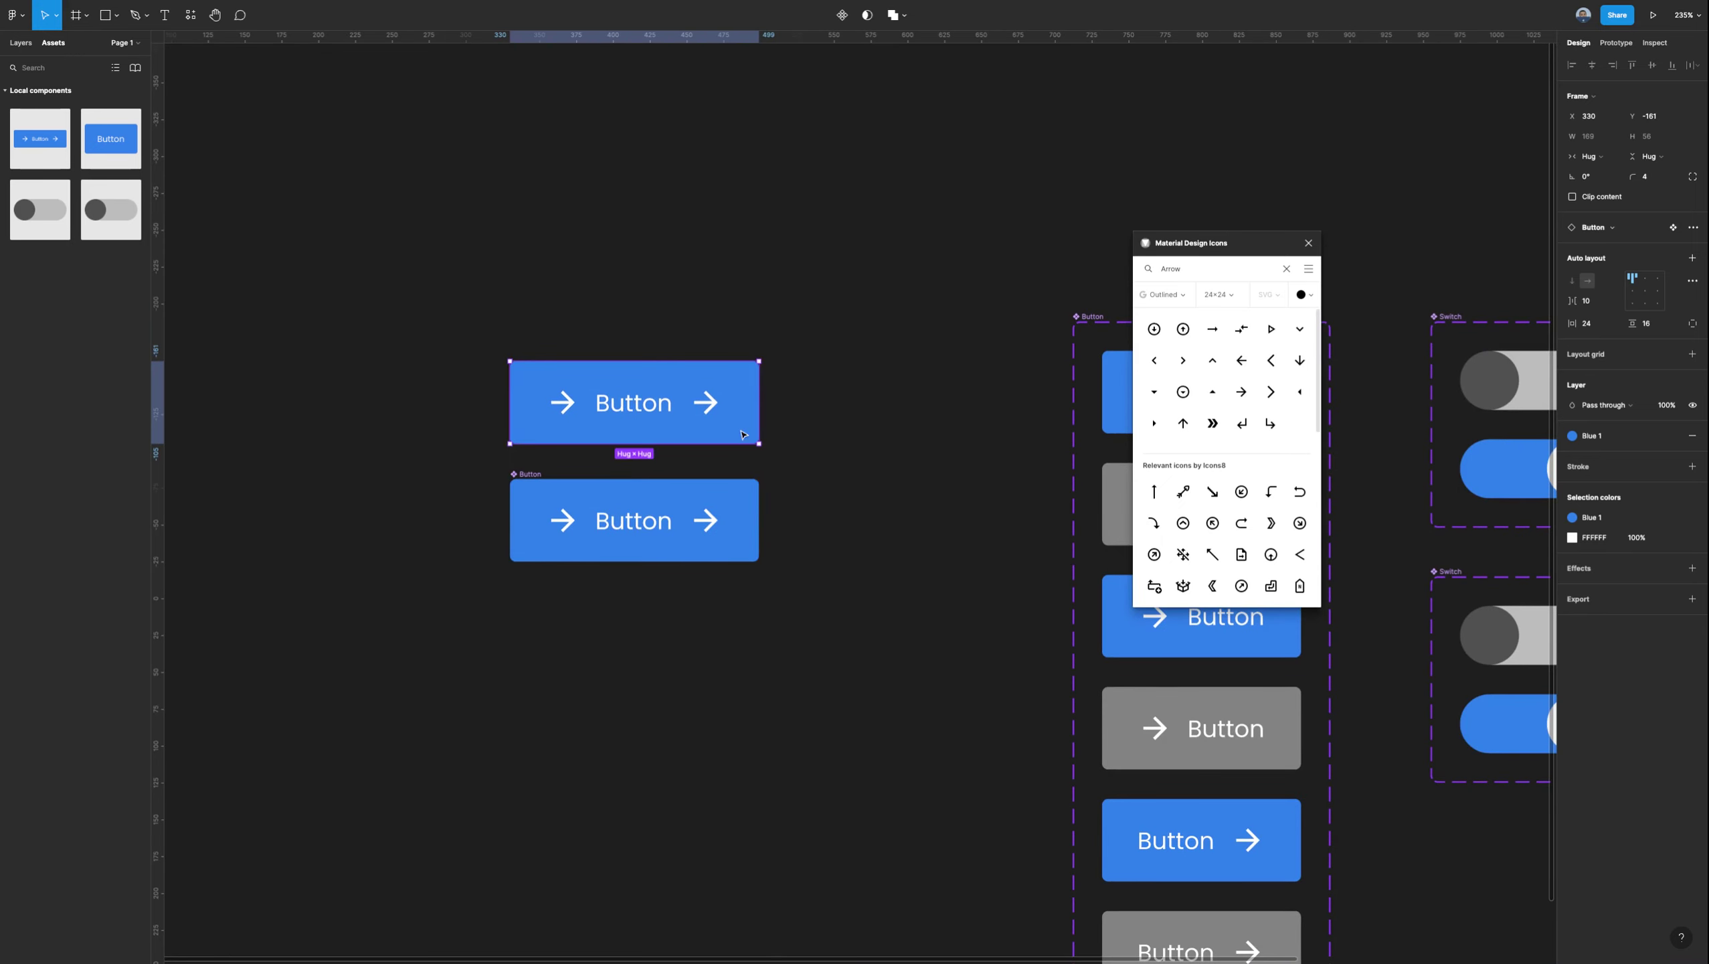
Move both two-arrow buttons to X 508 beside the Button component set and close the Material Design Icons plugin.
drag(781, 612, 788, 383)
scroll(788, 383, right, 7)
scroll(788, 383, down, 3)
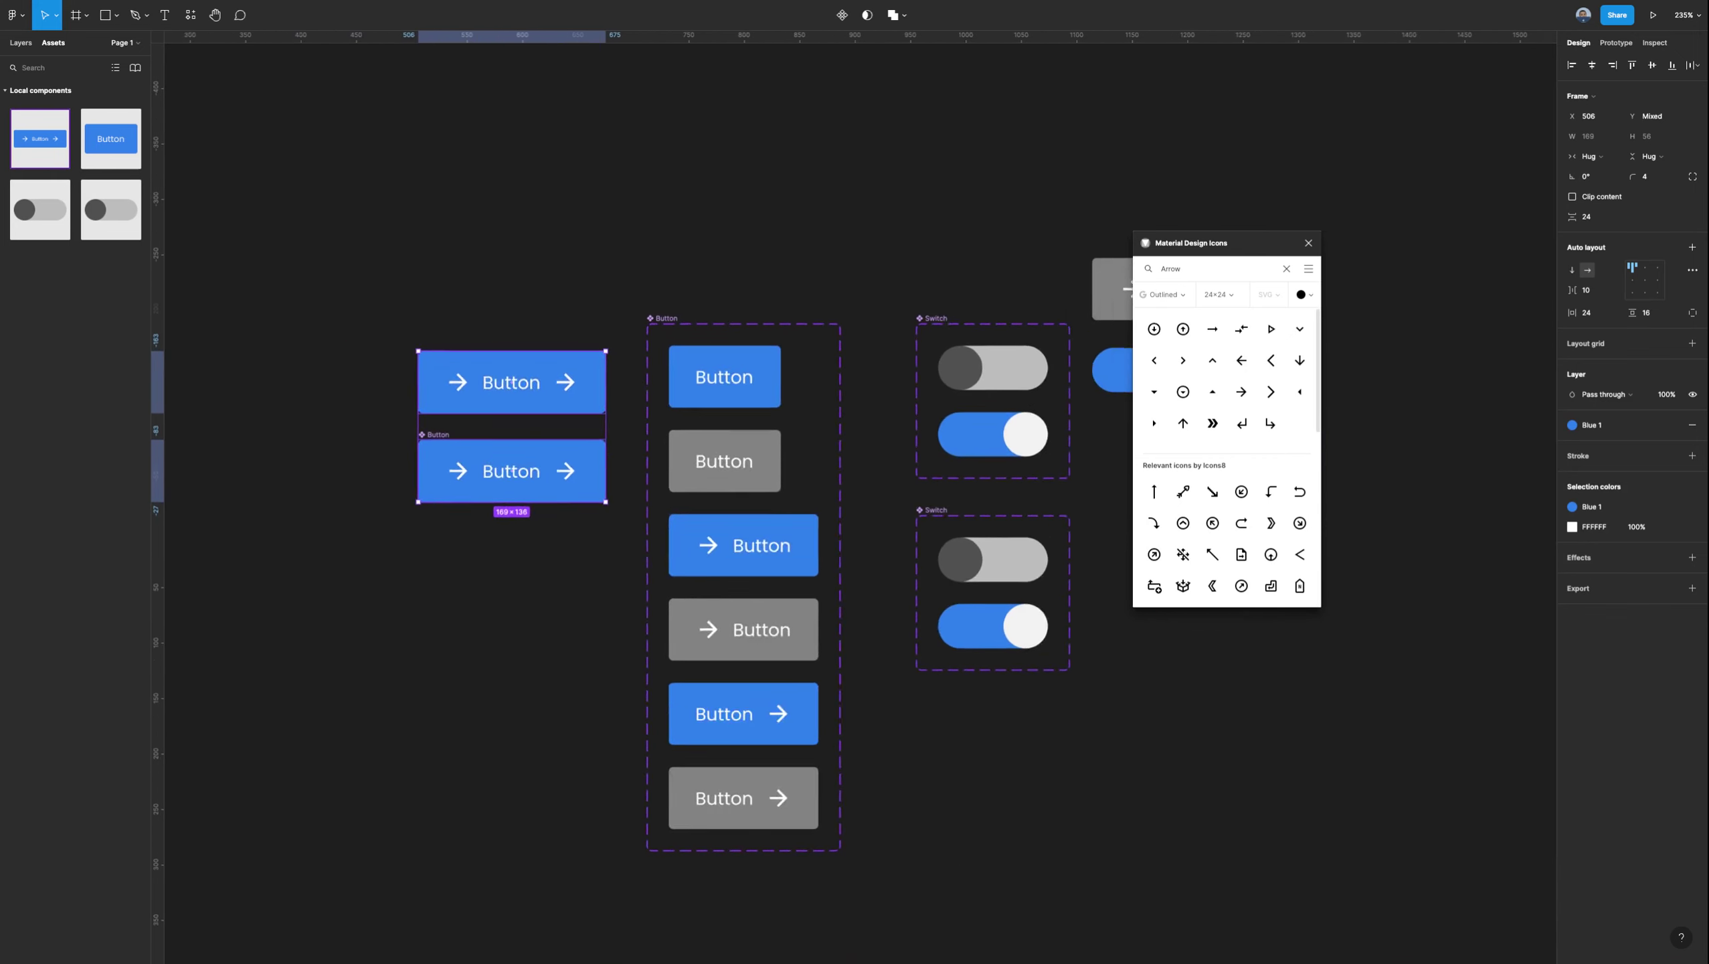
scroll(783, 368, down, 3)
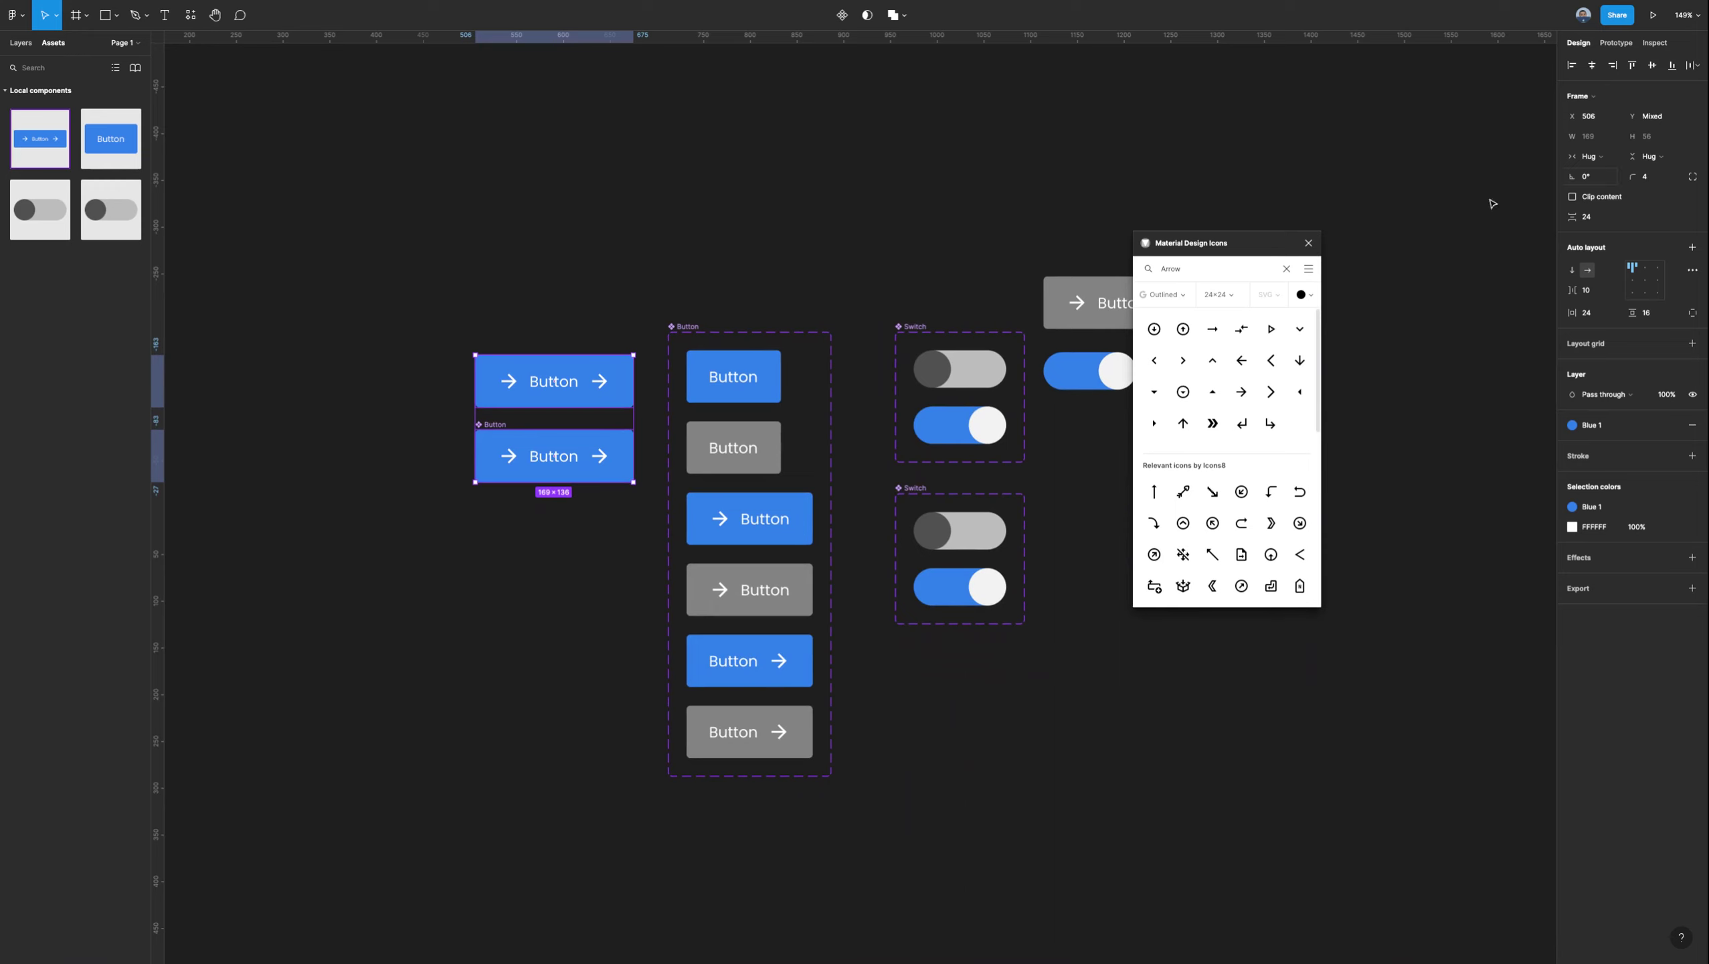
click(1308, 244)
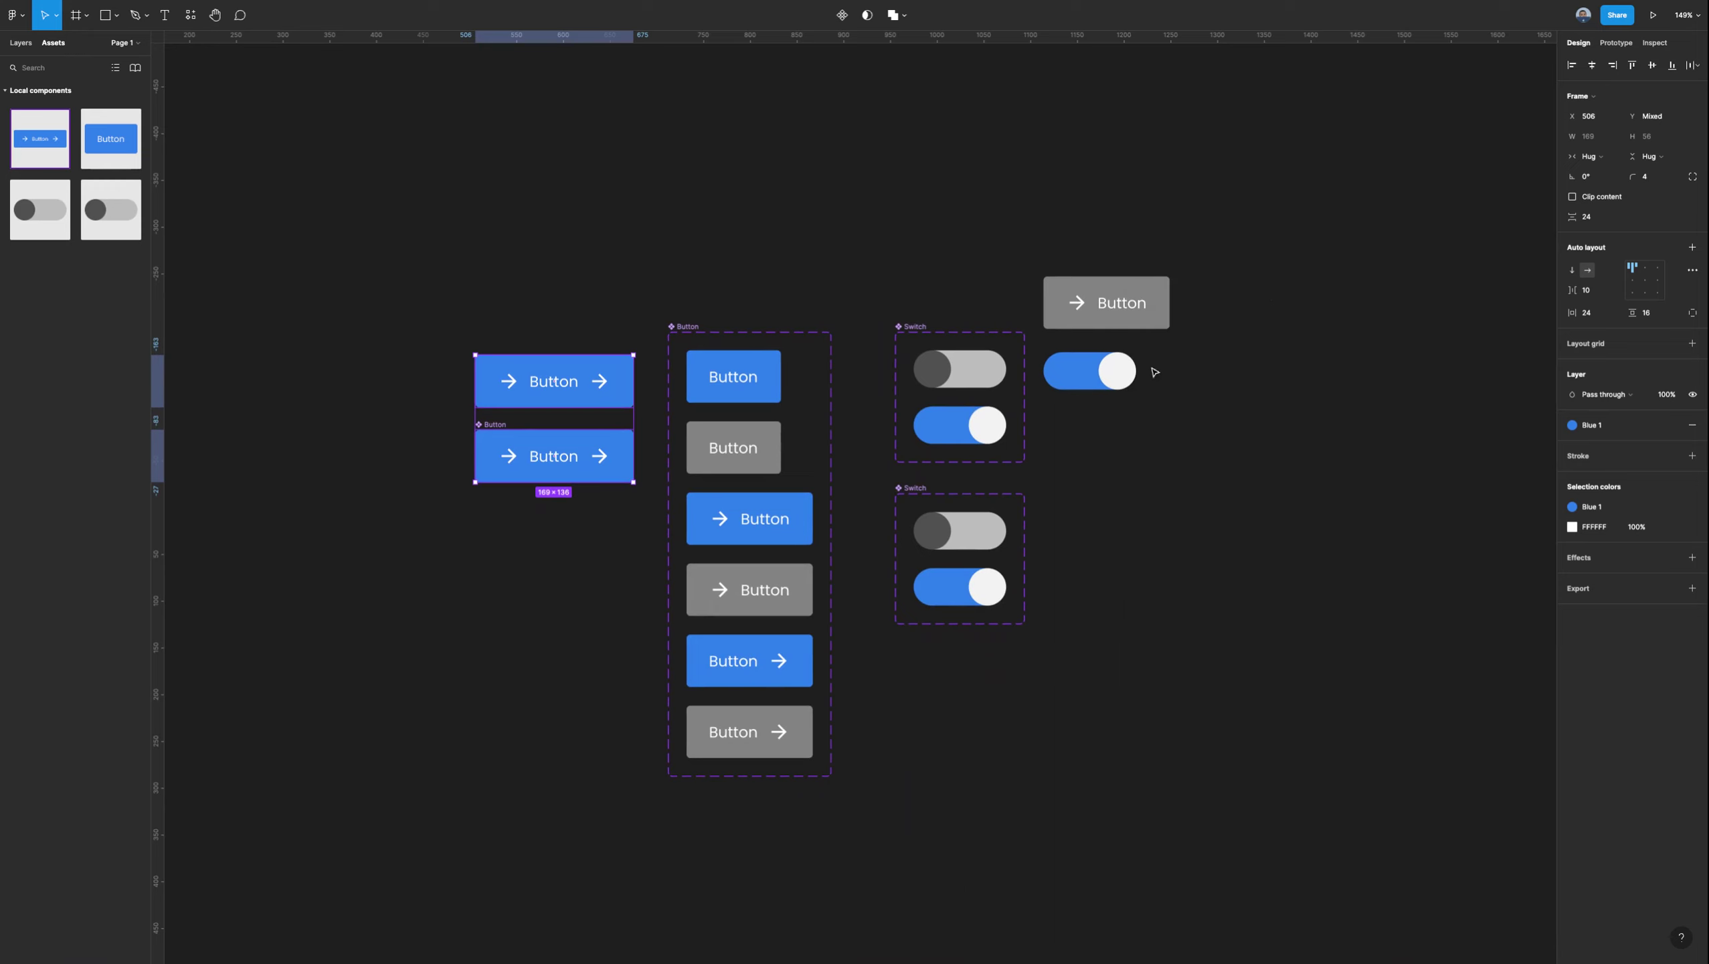
Move the gray button instance below the toggle instance, left-aligned with it at X 1114, Y -104.
drag(1160, 313, 1168, 447)
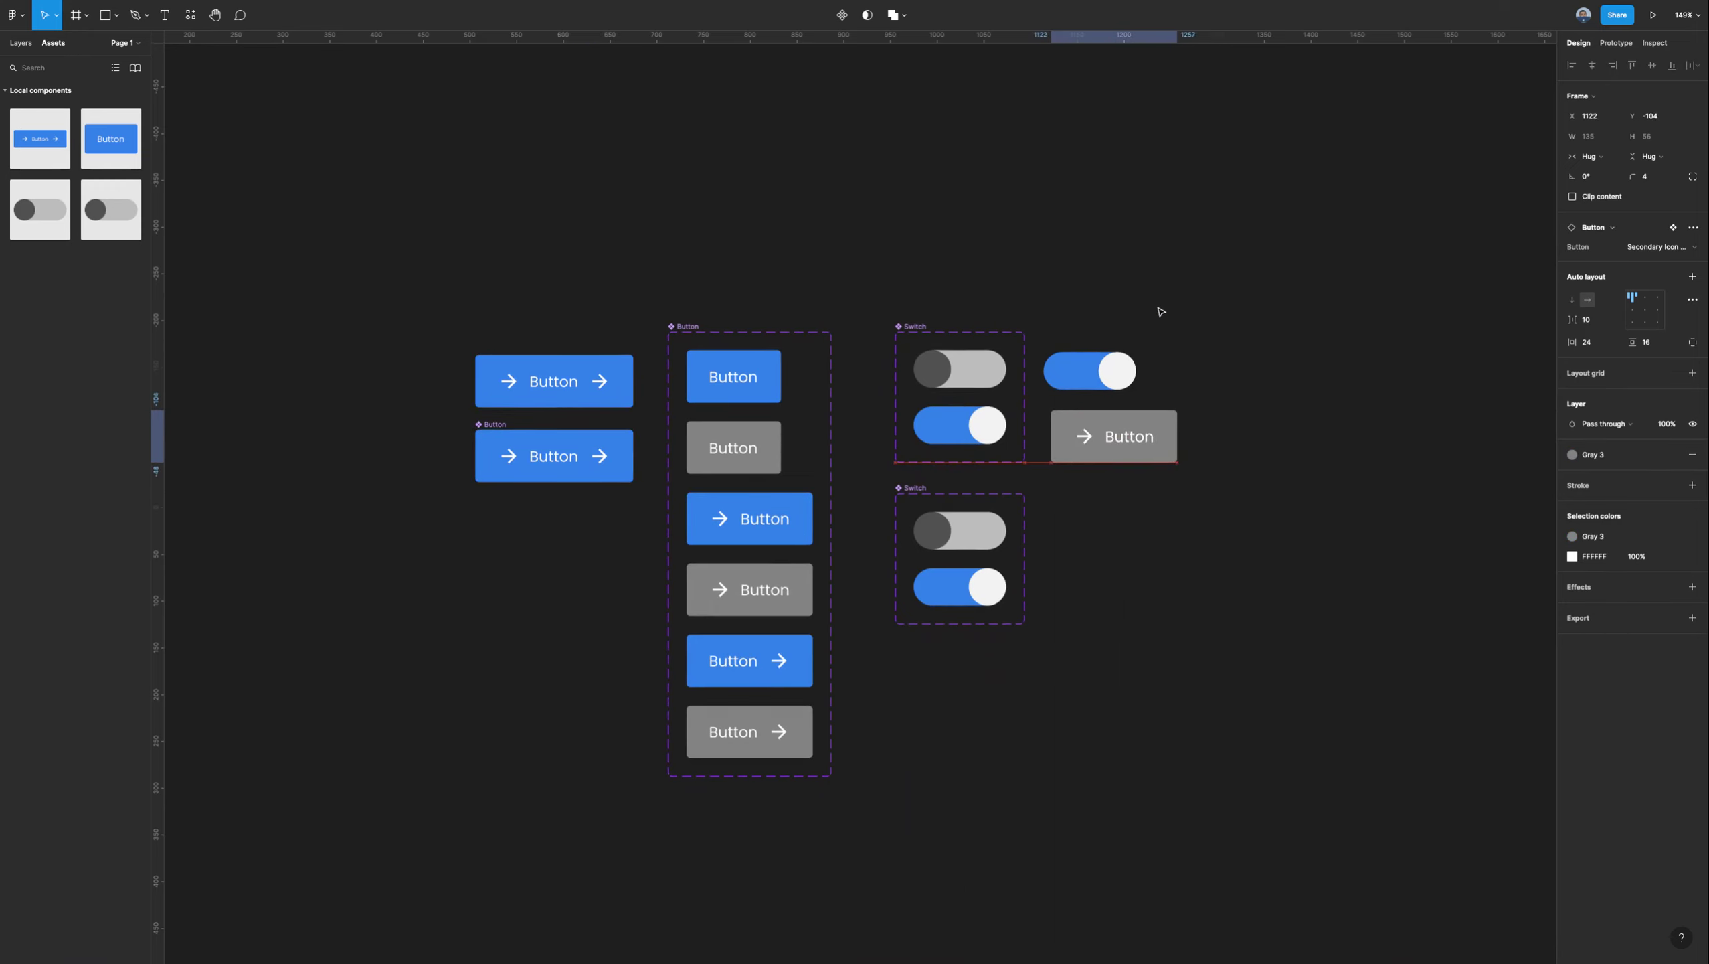
key(Left)
key(Left)
key(Left)
key(Left)
key(Left)
key(Left)
key(Left)
key(Left)
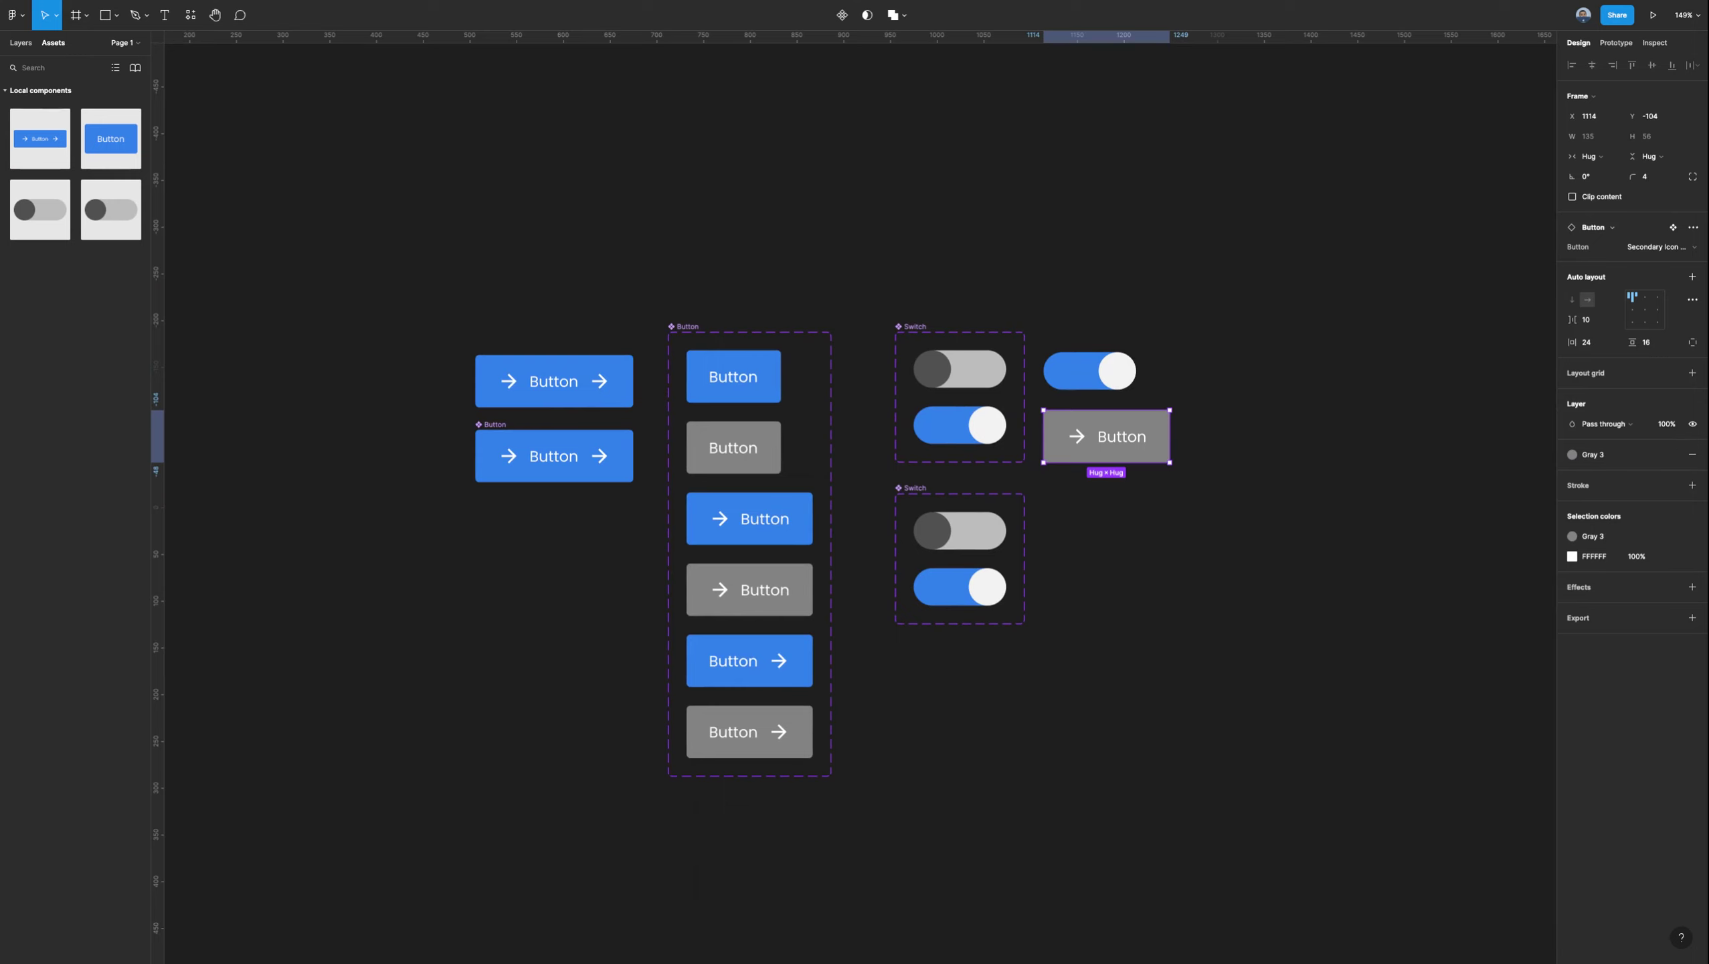